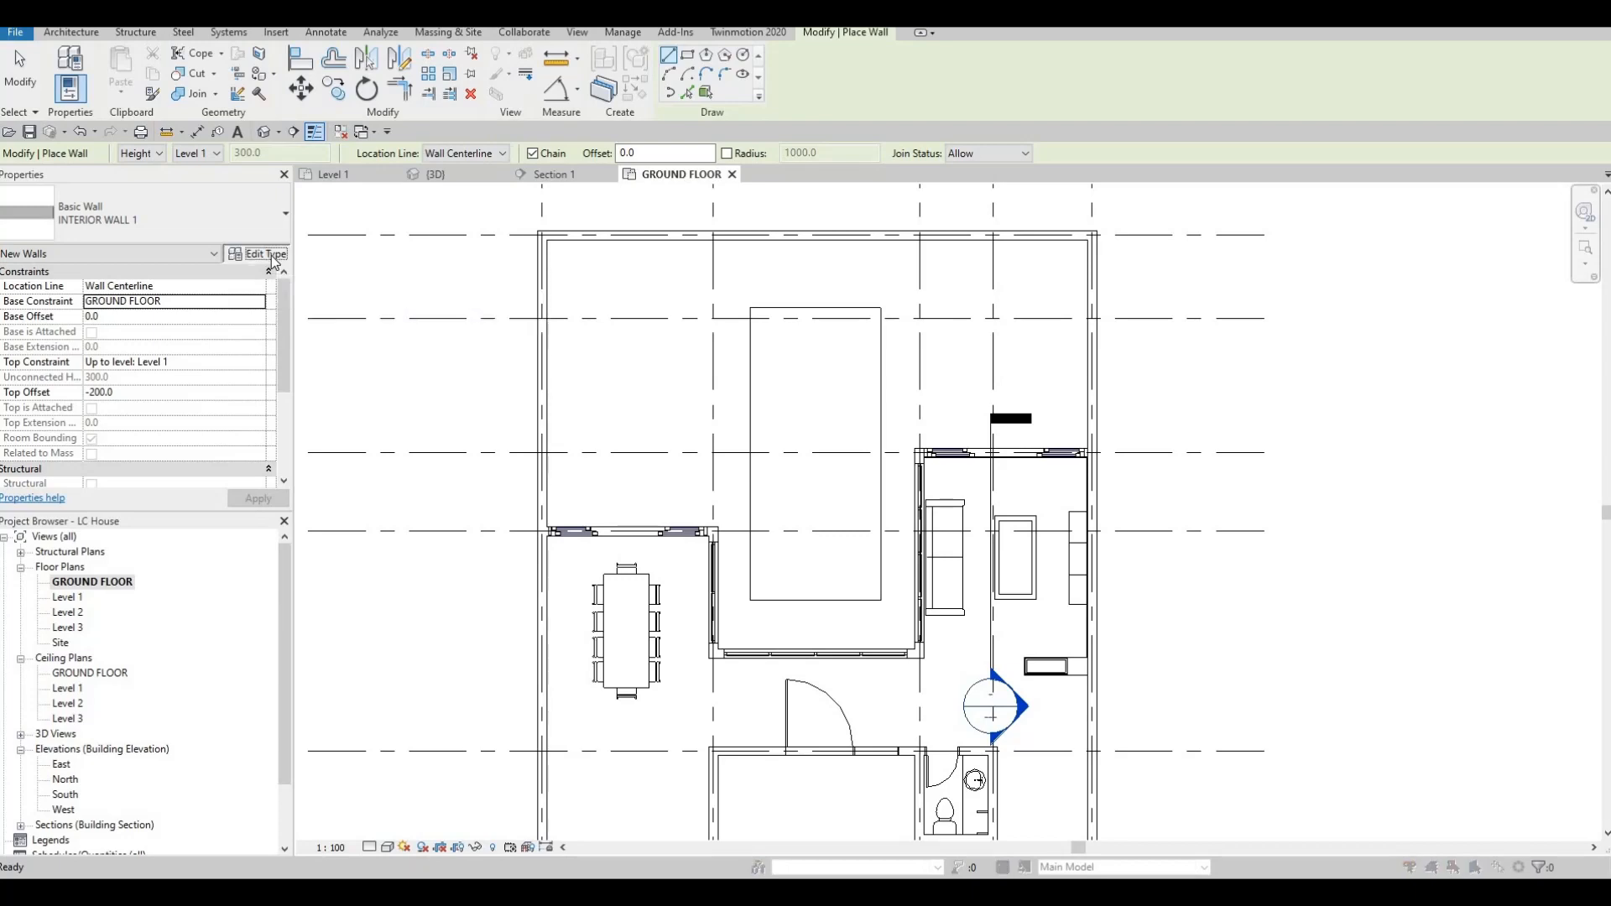
Duplicate the INTERIOR WALL 1 type as a new wall type named POOL WALL.
left_click(260, 252)
key("F1")
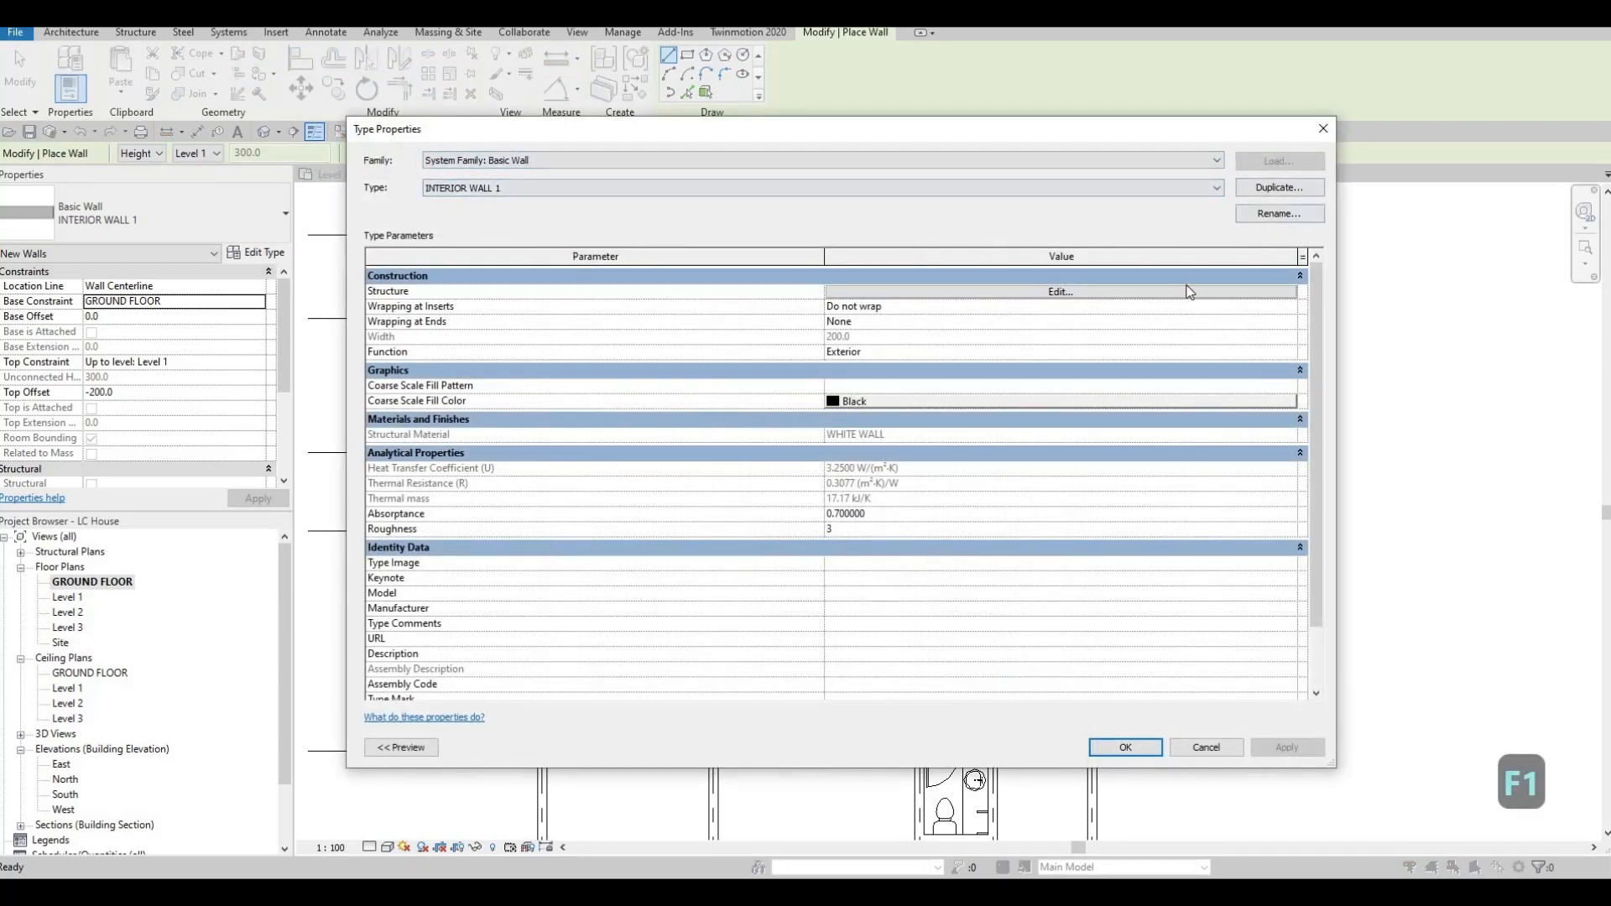
left_click(1279, 187)
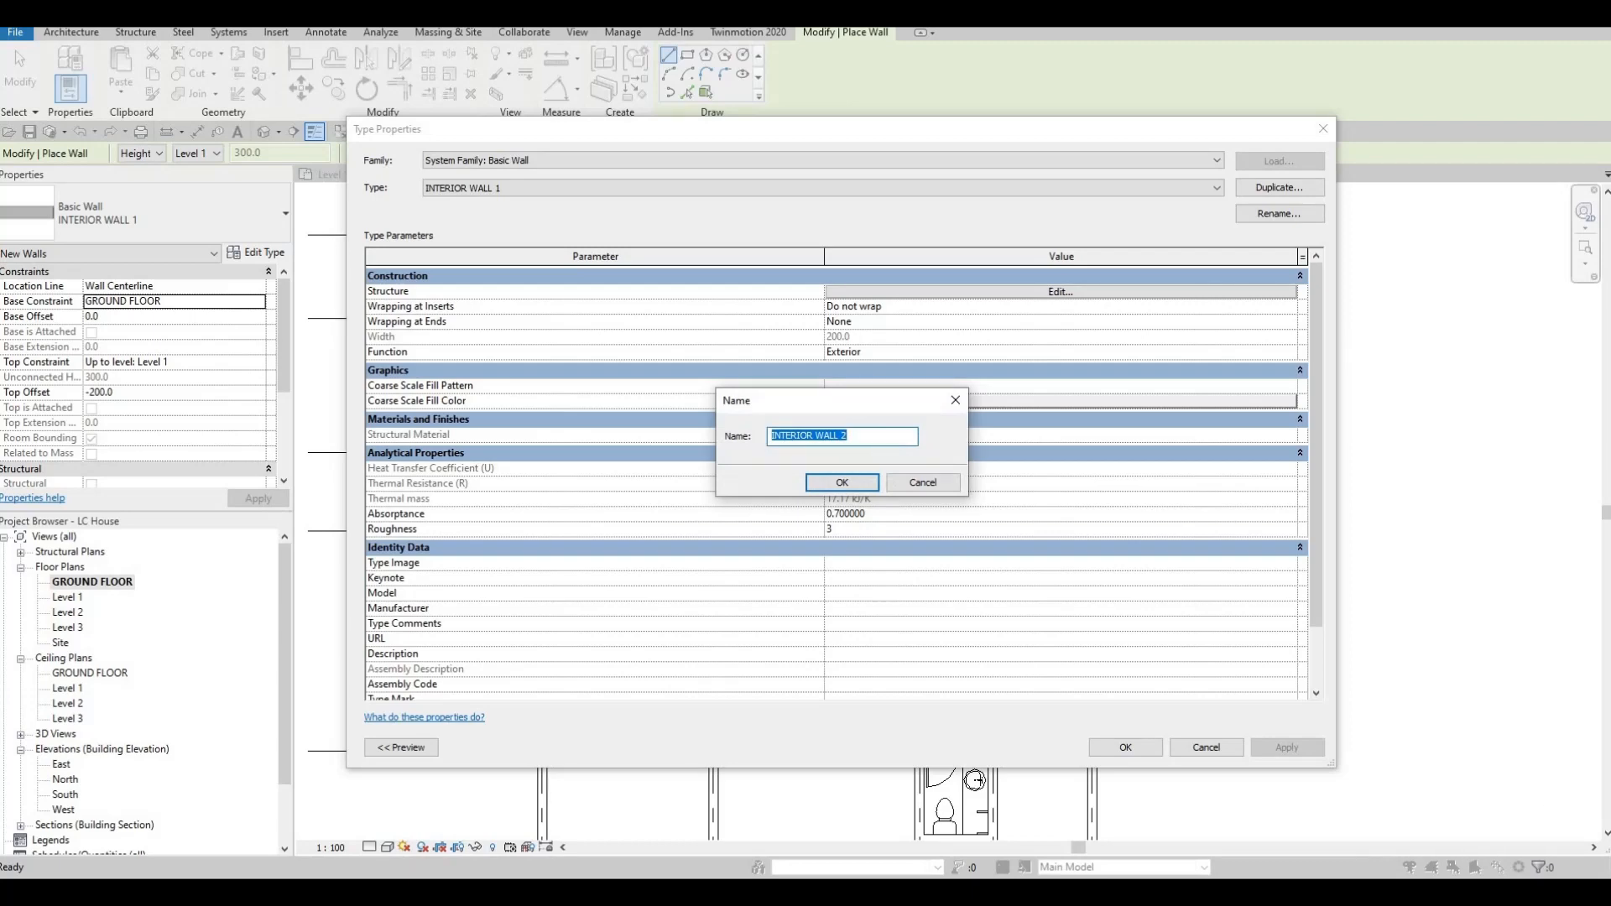
type("po")
key("BackSpace")
key("BackSpace")
type("P")
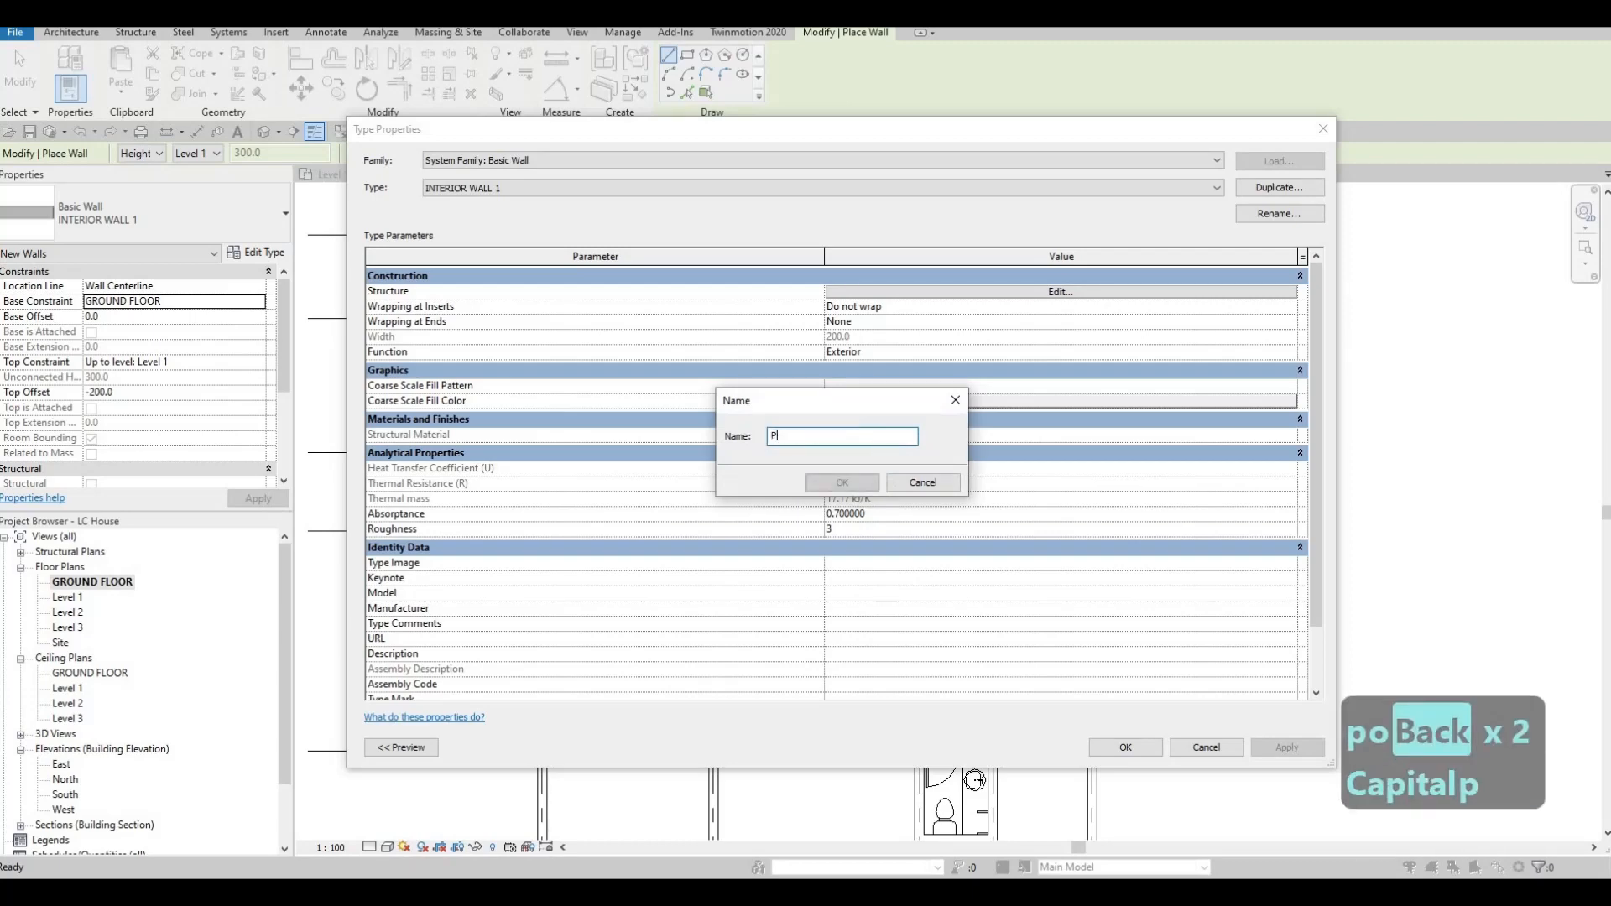
type("OOL WALL")
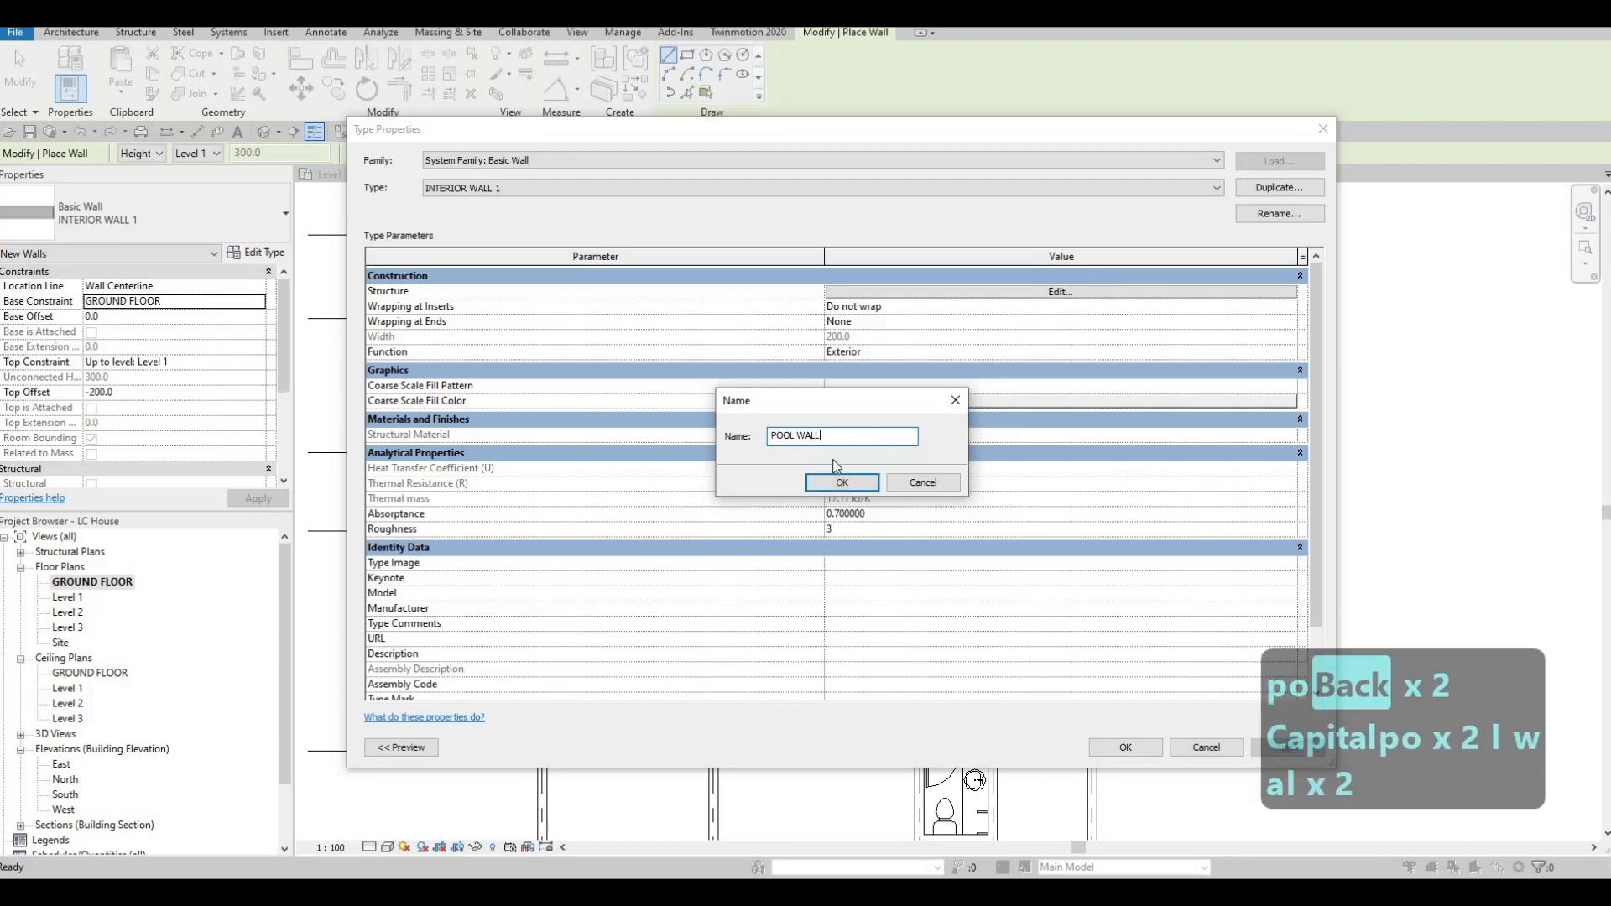
left_click(842, 482)
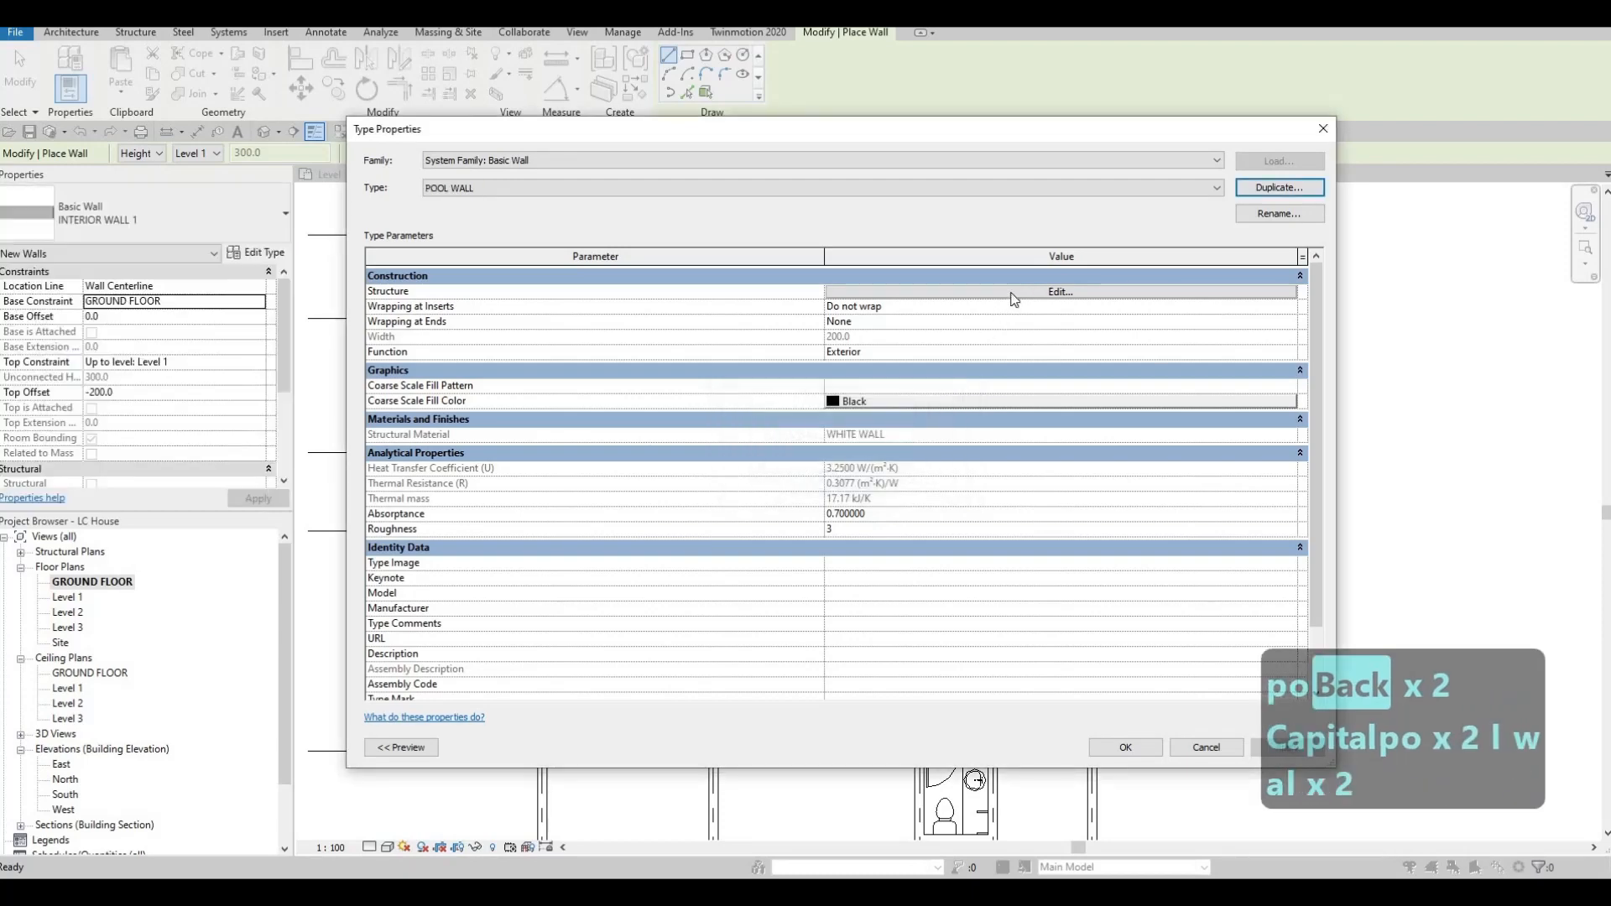
Open the material selection for POOL WALL's structure layer and search the materials for TILE.
left_click(908, 292)
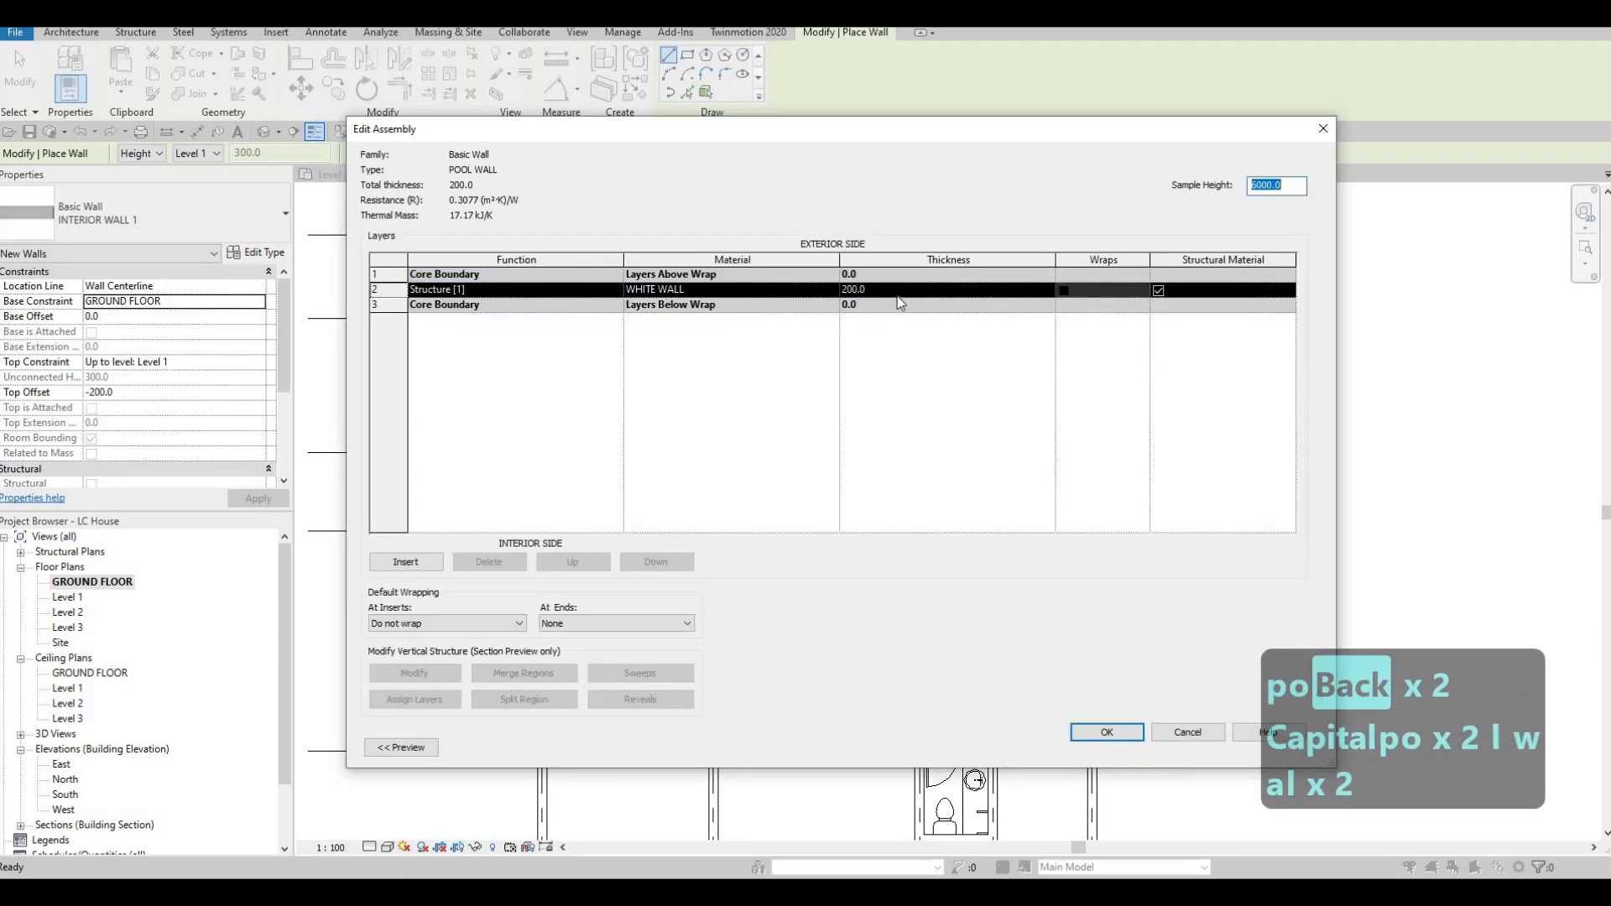
left_click(833, 292)
left_click(831, 289)
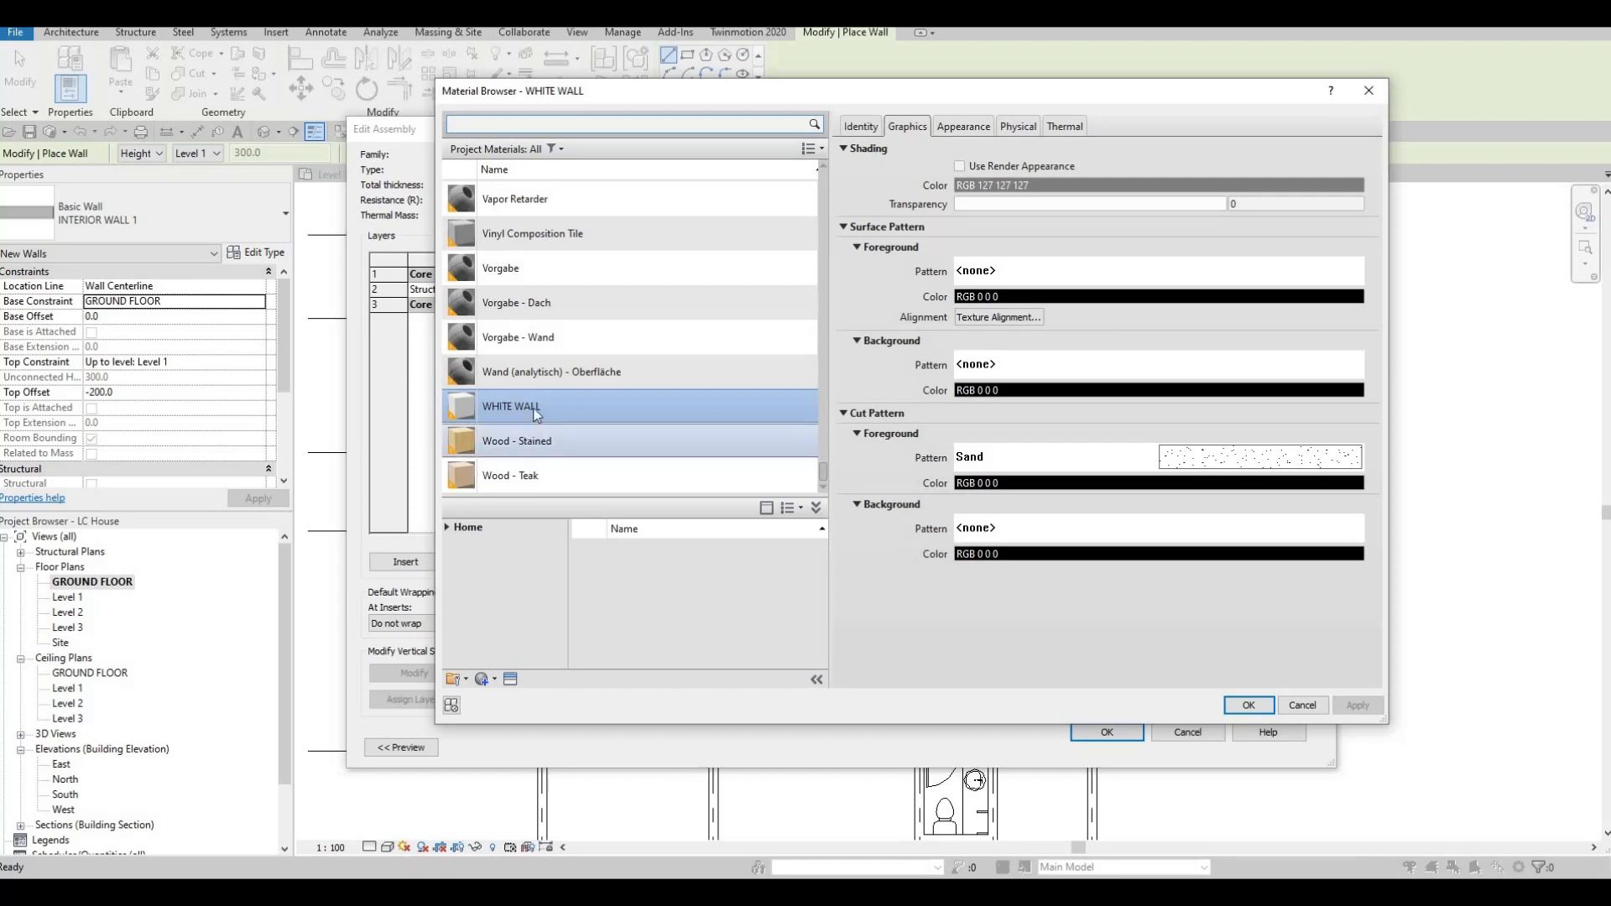
scroll(540, 366, "up", 5)
scroll(480, 454, "down", 5)
scroll(504, 437, "up", 1)
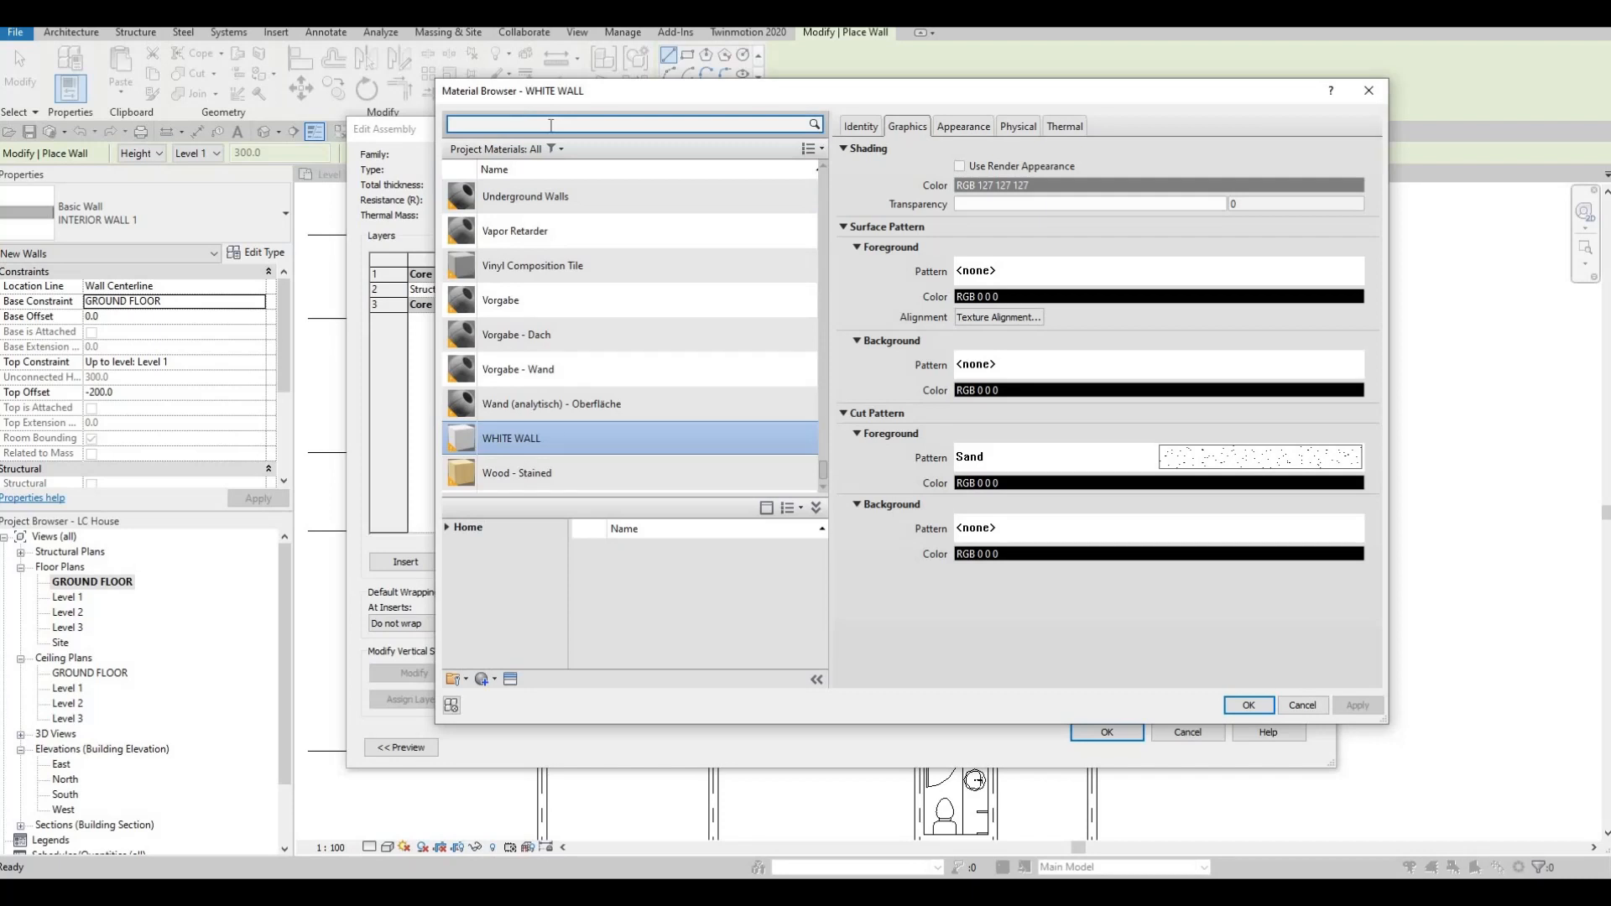
left_click(551, 125)
type("TILE")
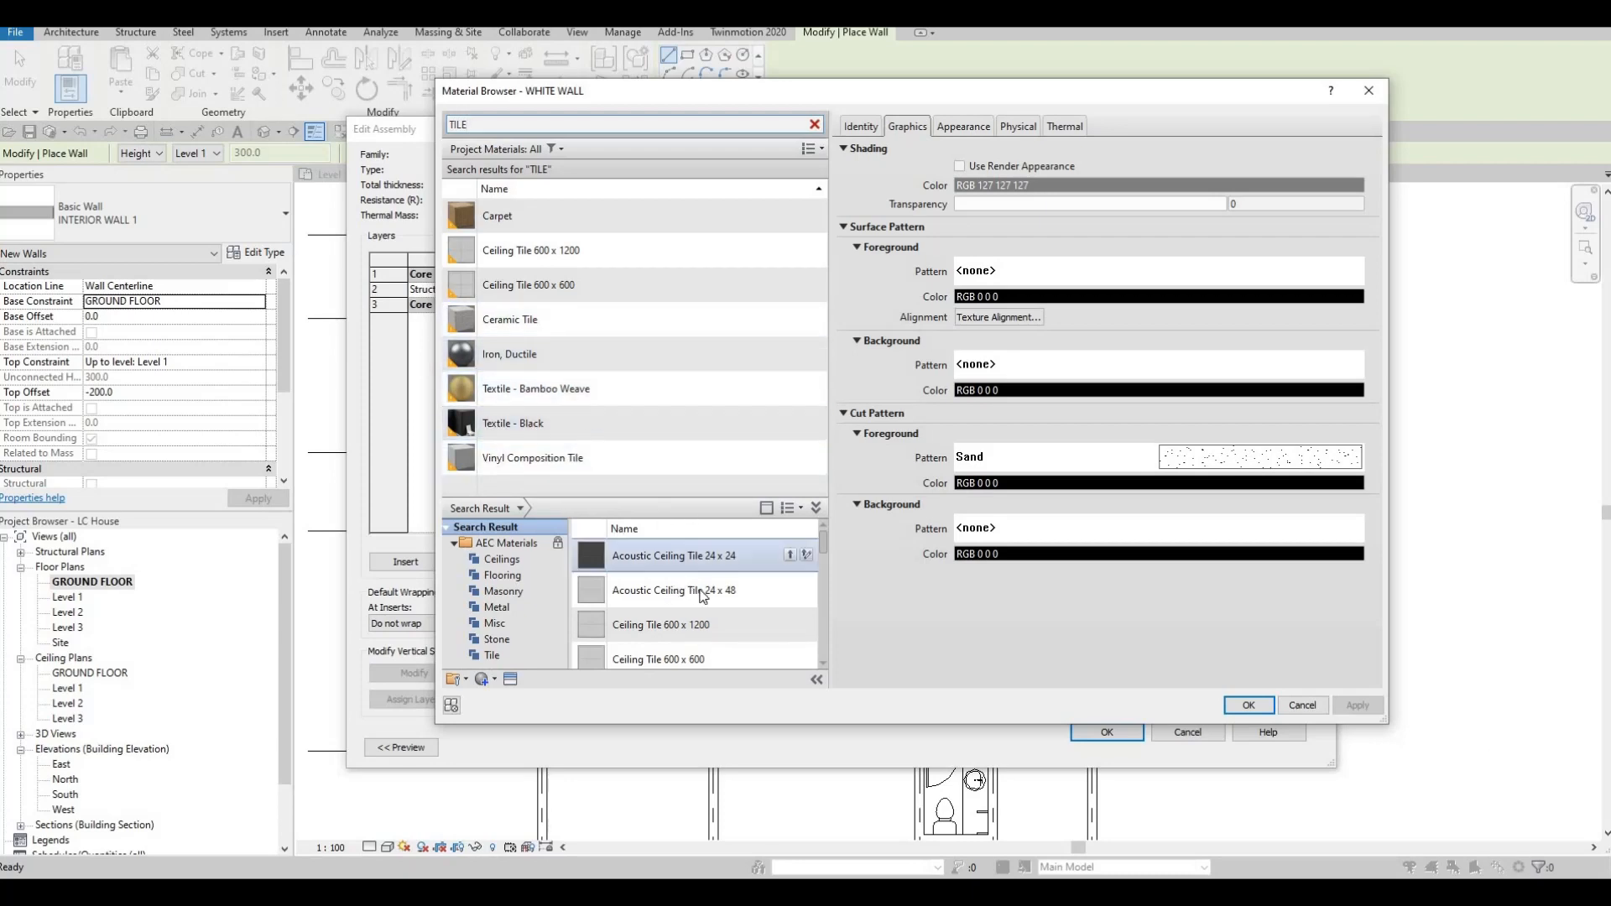
Add Tile, Stone and Ceramic mix from the library, assign it to the structure layer and accept the POOL WALL type.
scroll(697, 592, "down", 6)
scroll(708, 597, "up", 2)
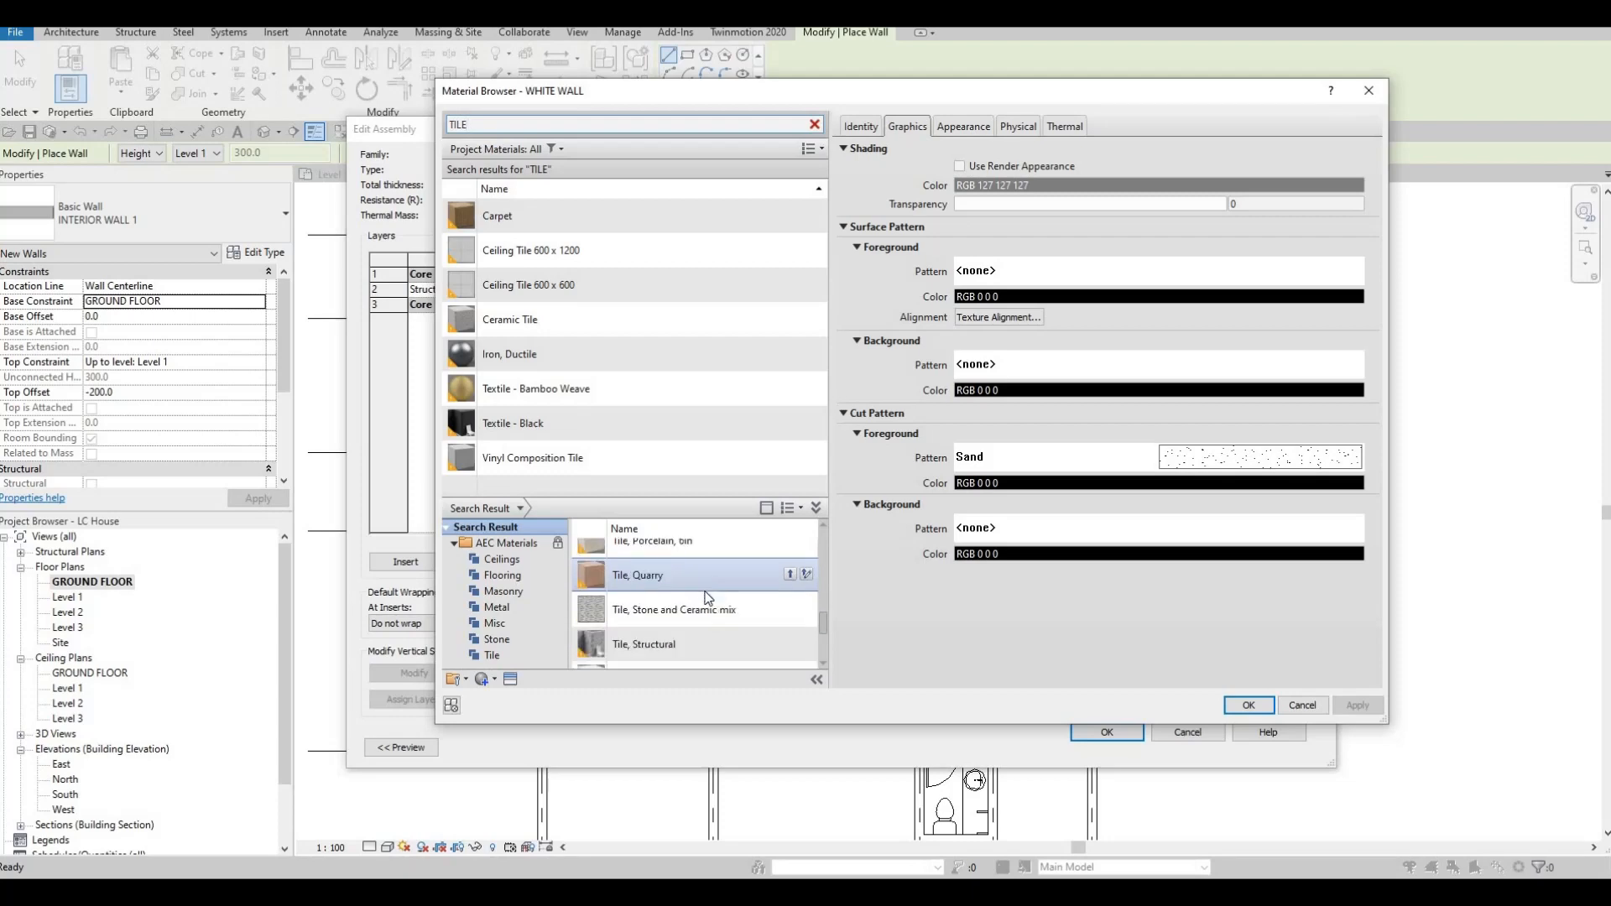
scroll(707, 598, "down", 2)
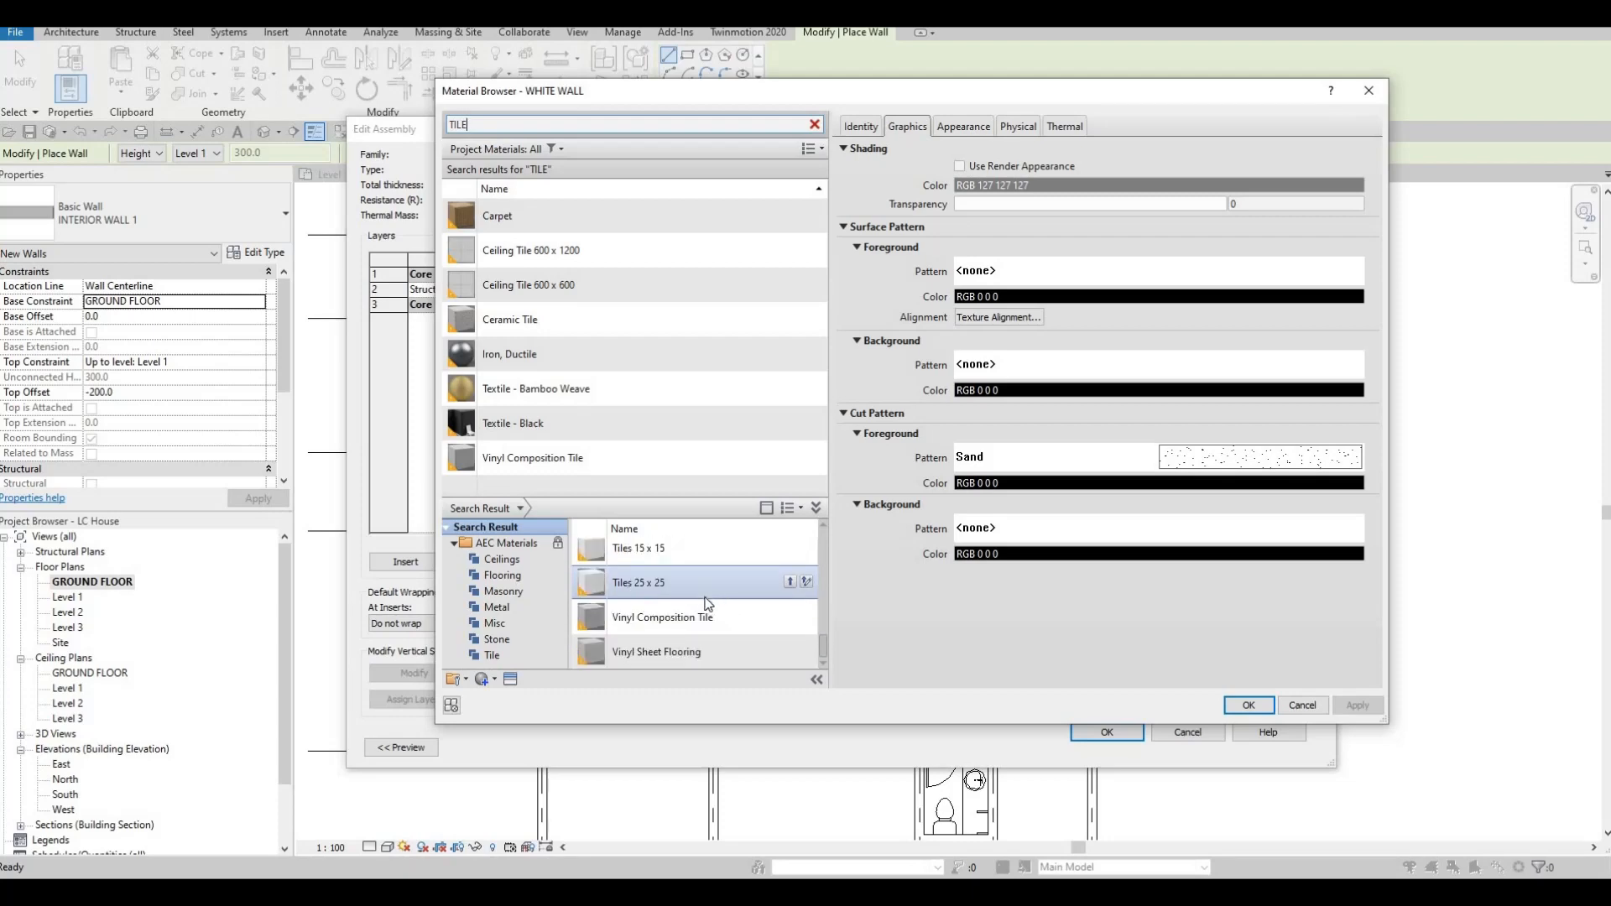
scroll(707, 602, "up", 2)
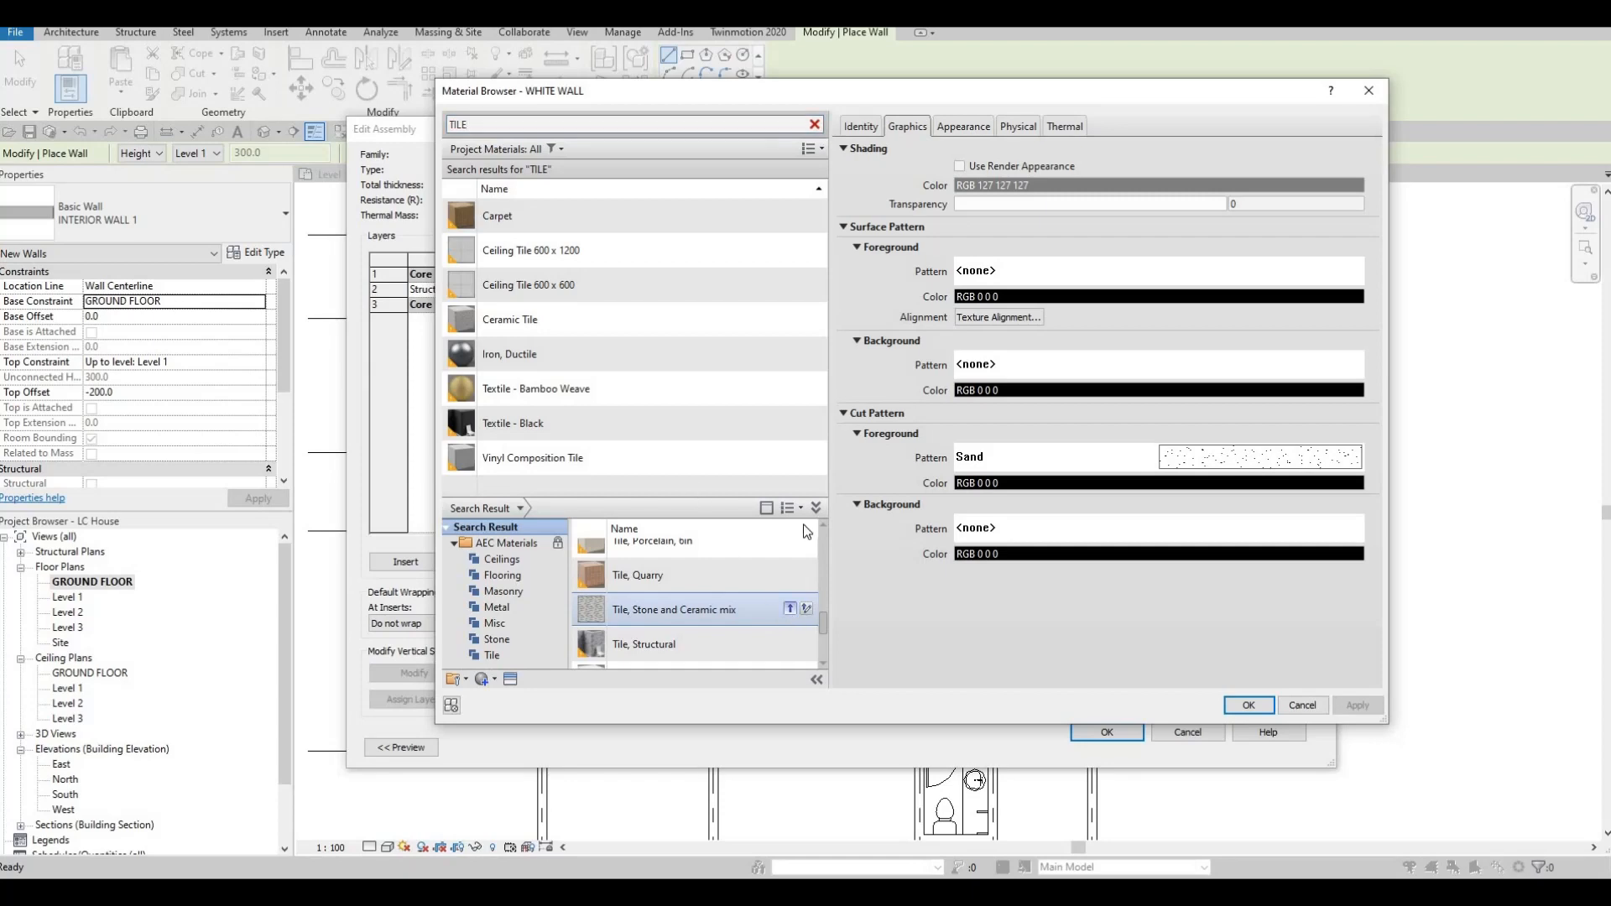
left_click(789, 610)
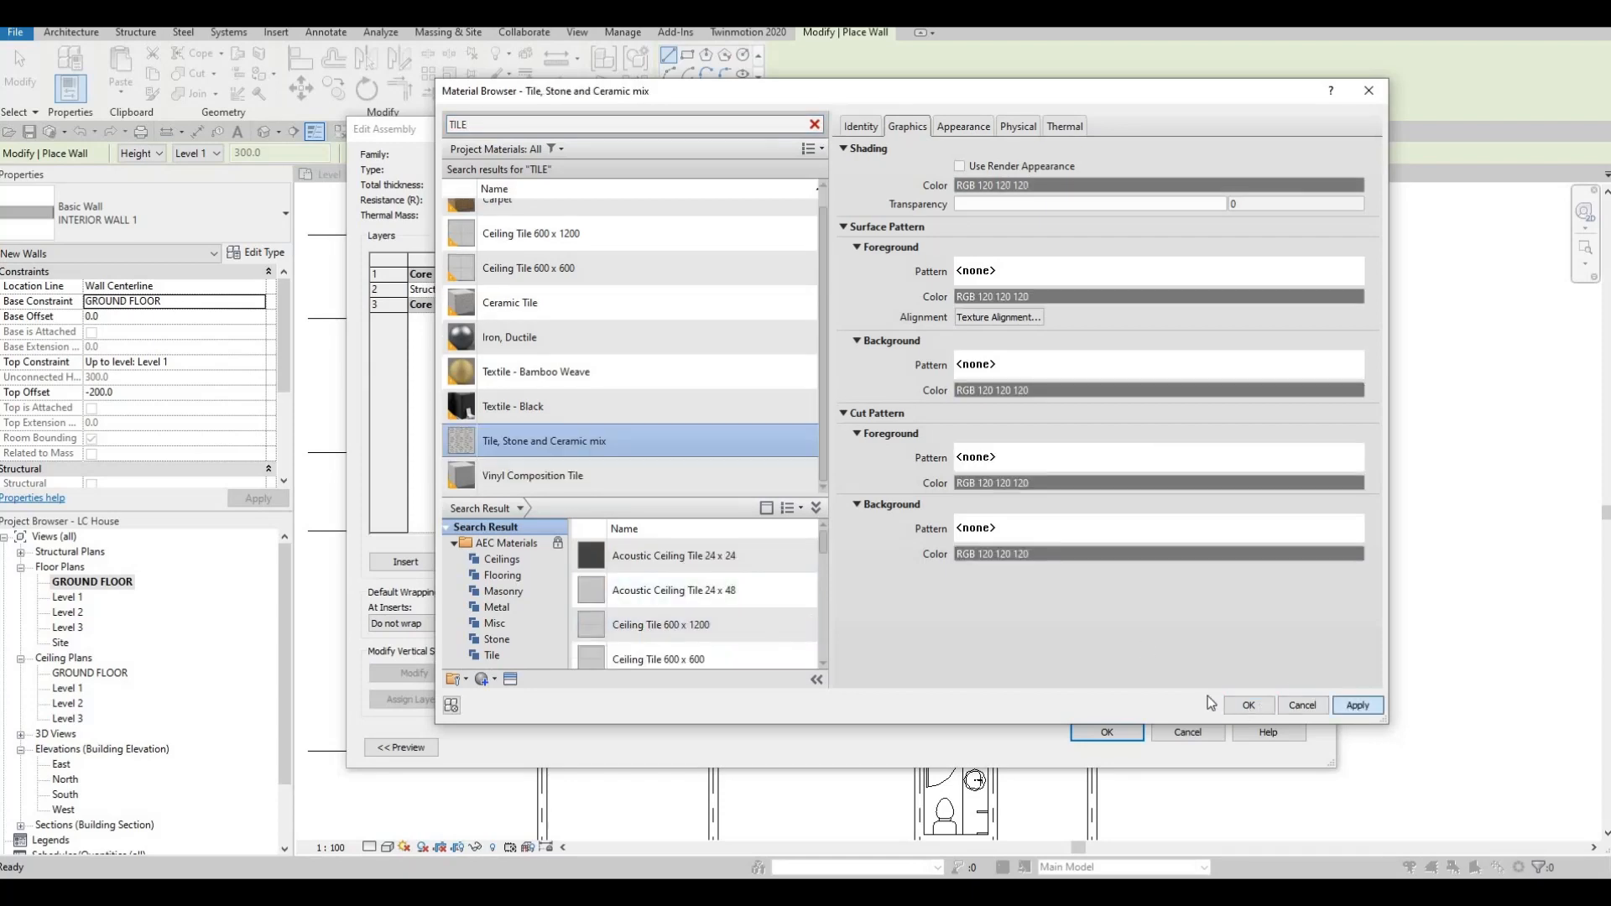
left_click(1248, 705)
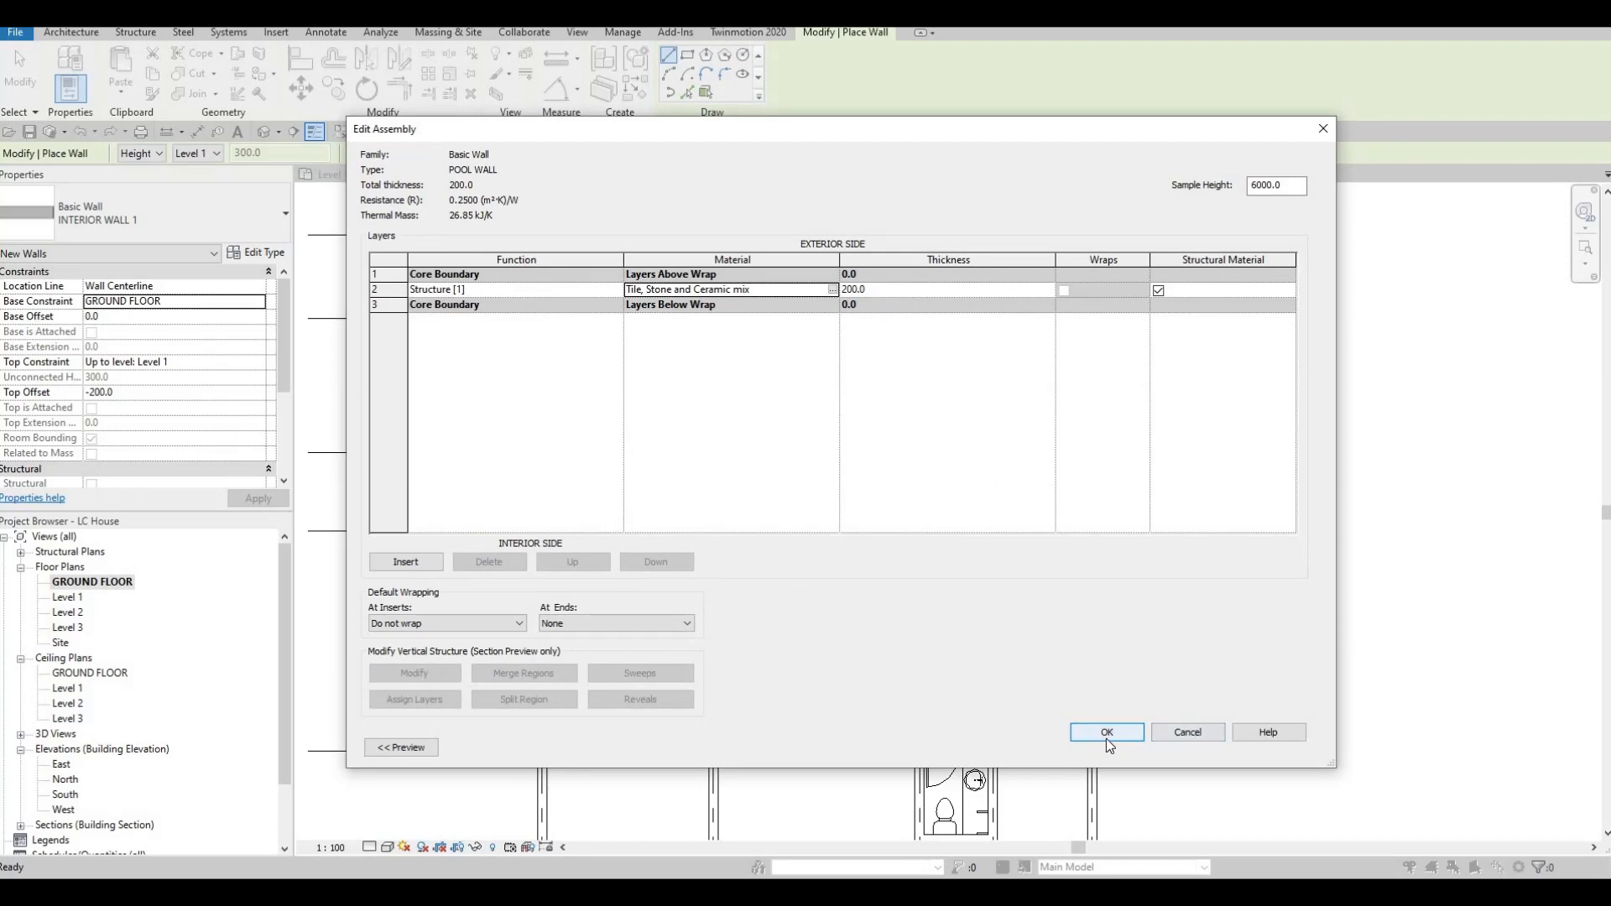
left_click(1106, 734)
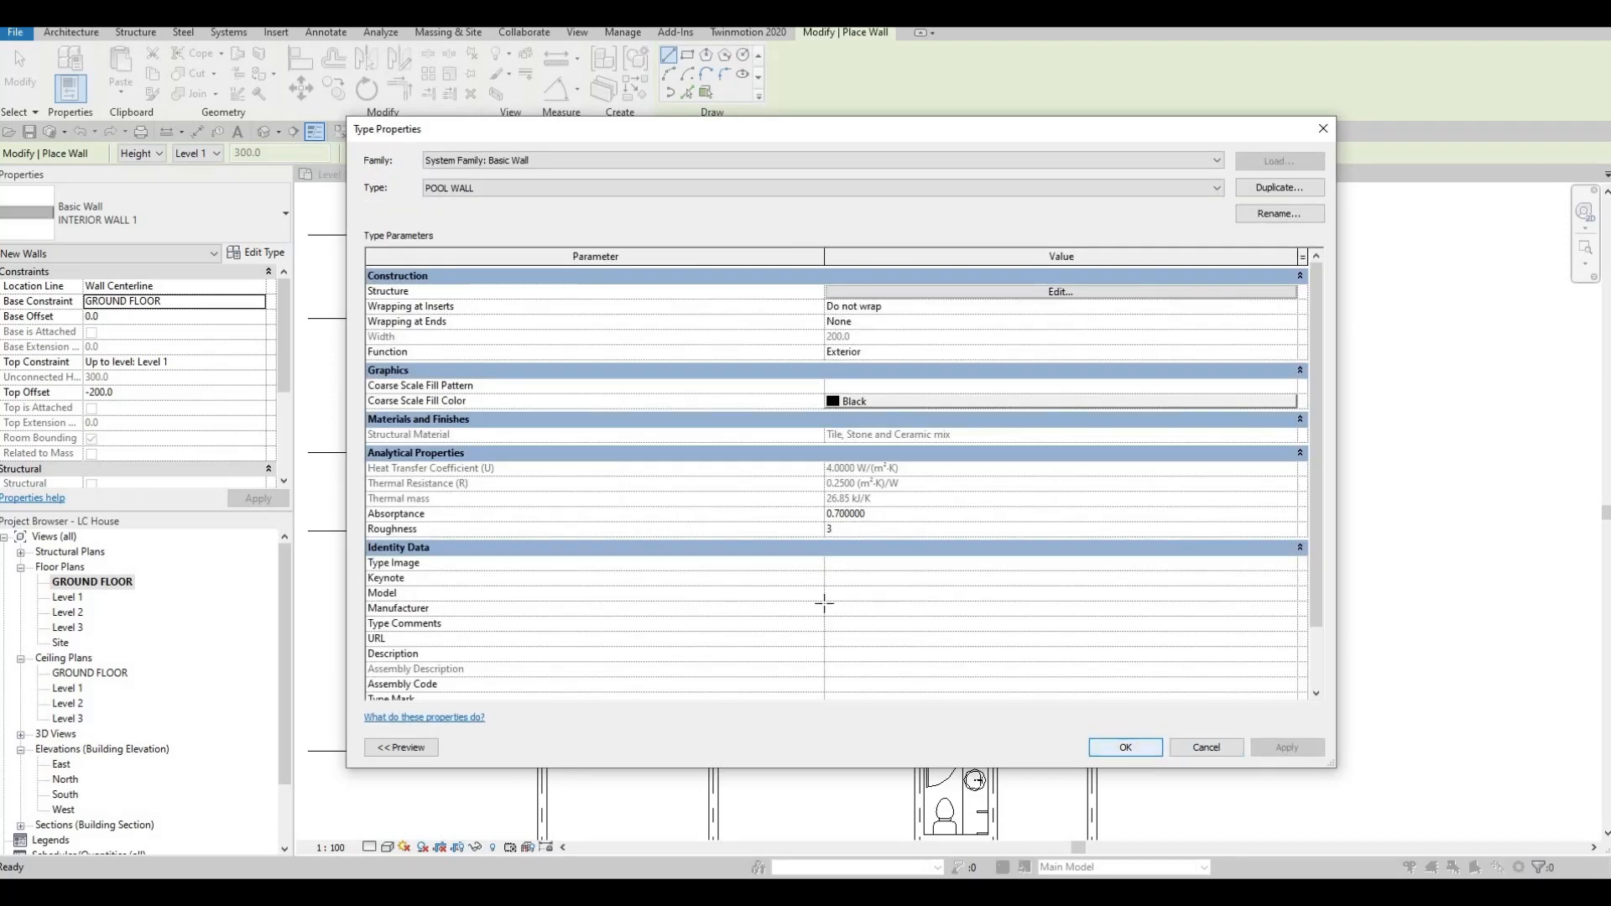
key("Return")
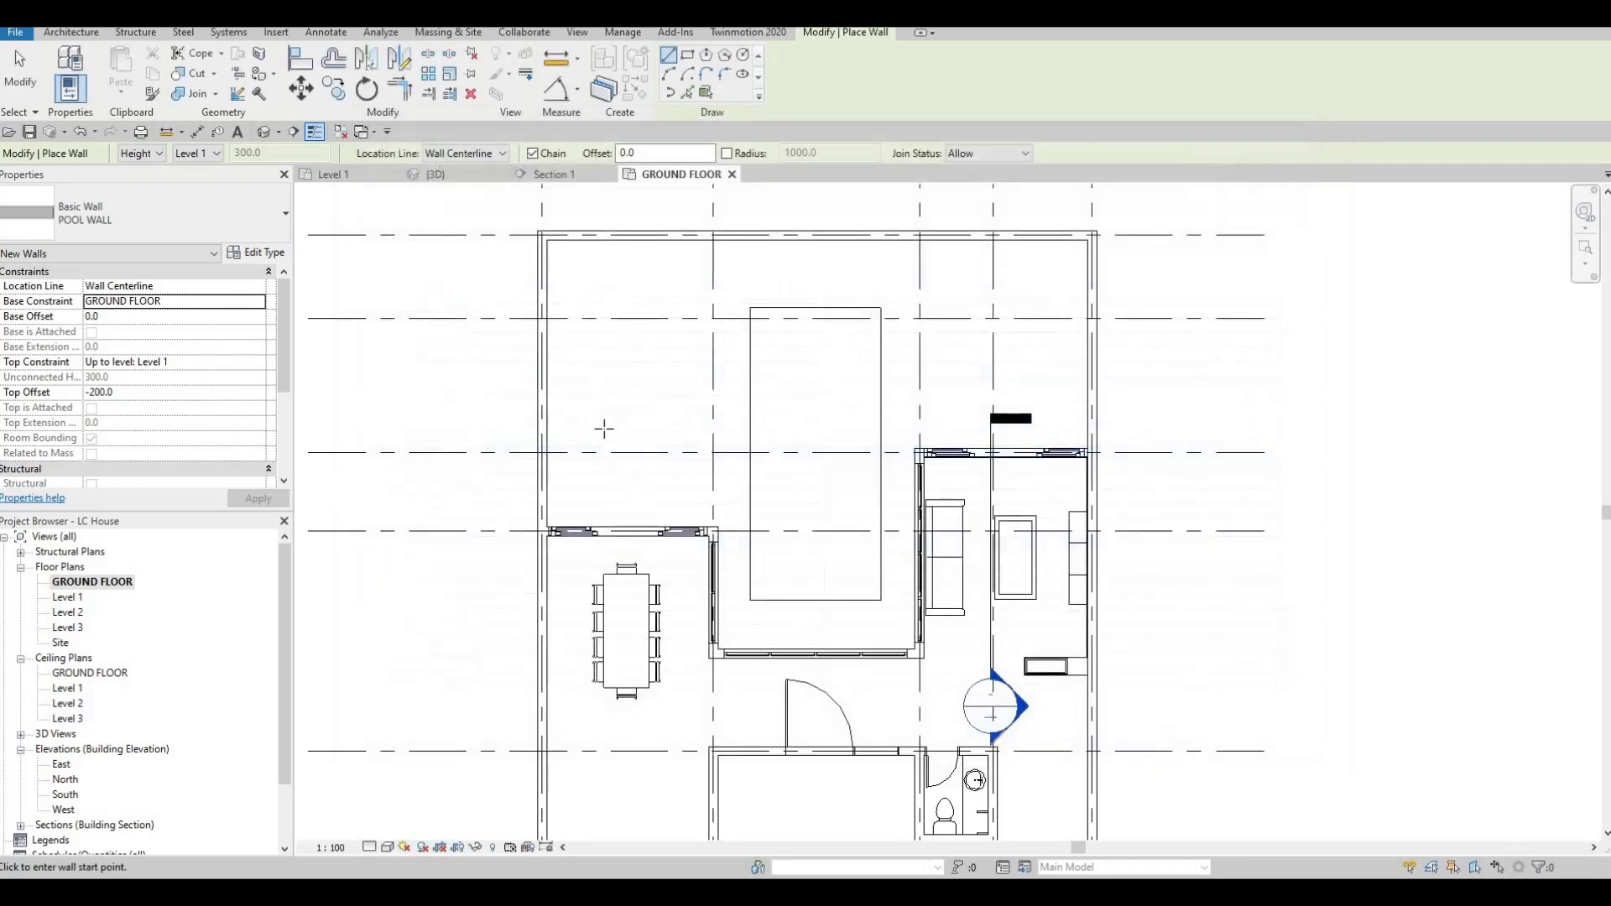
Set the new wall's location line to Finish Face: Exterior and its top constraint to Up to level: GROUND FLOOR.
left_click(476, 153)
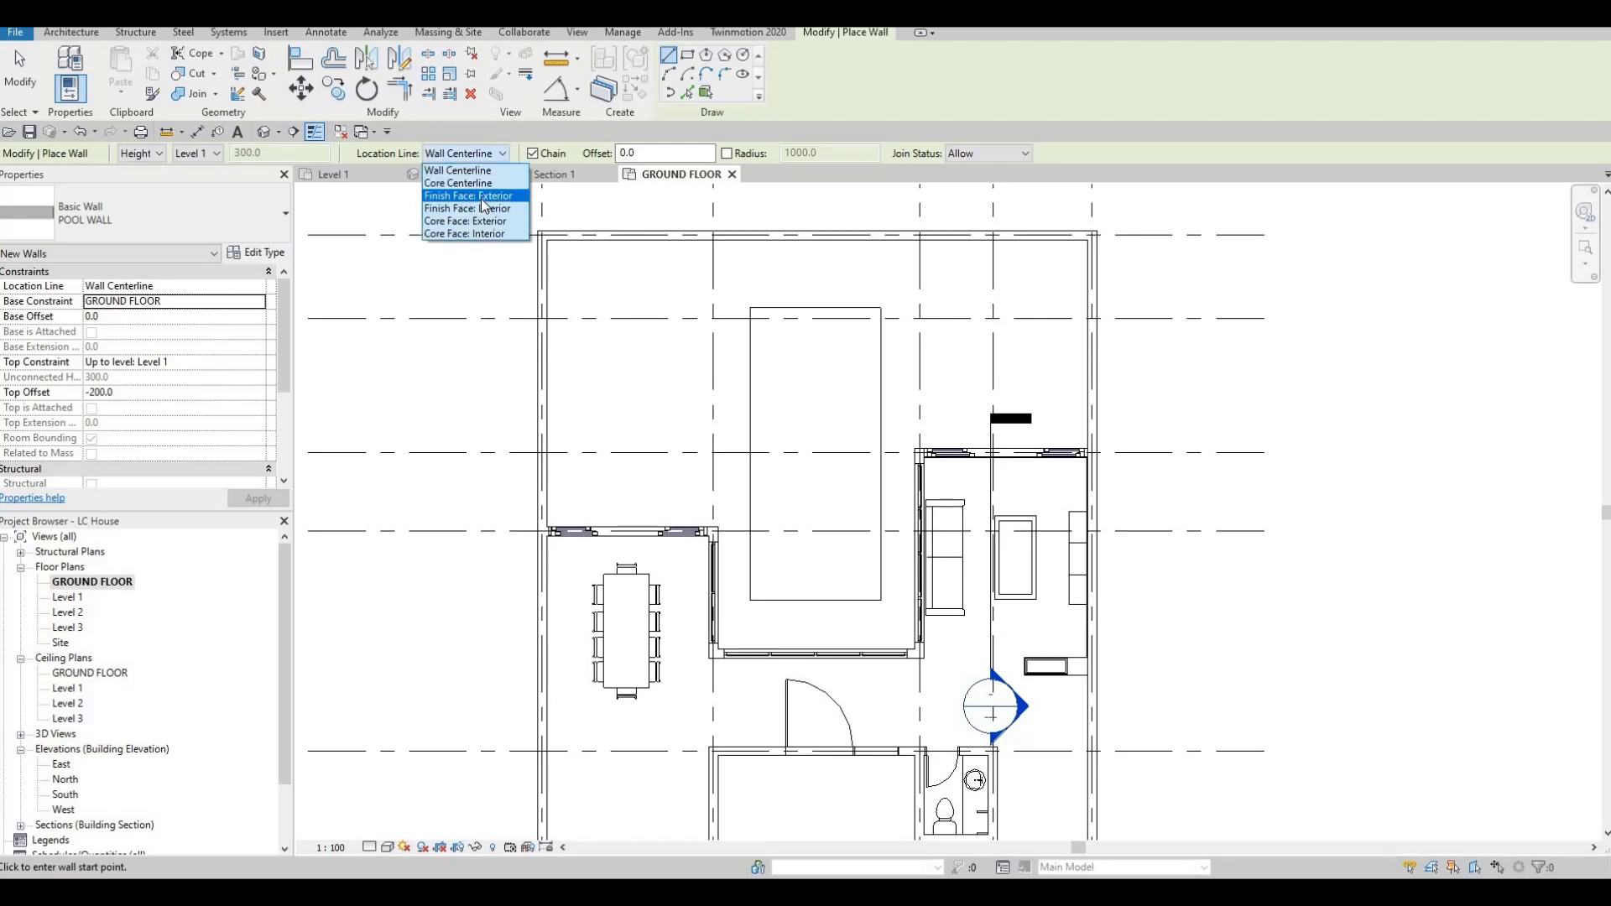
left_click(481, 197)
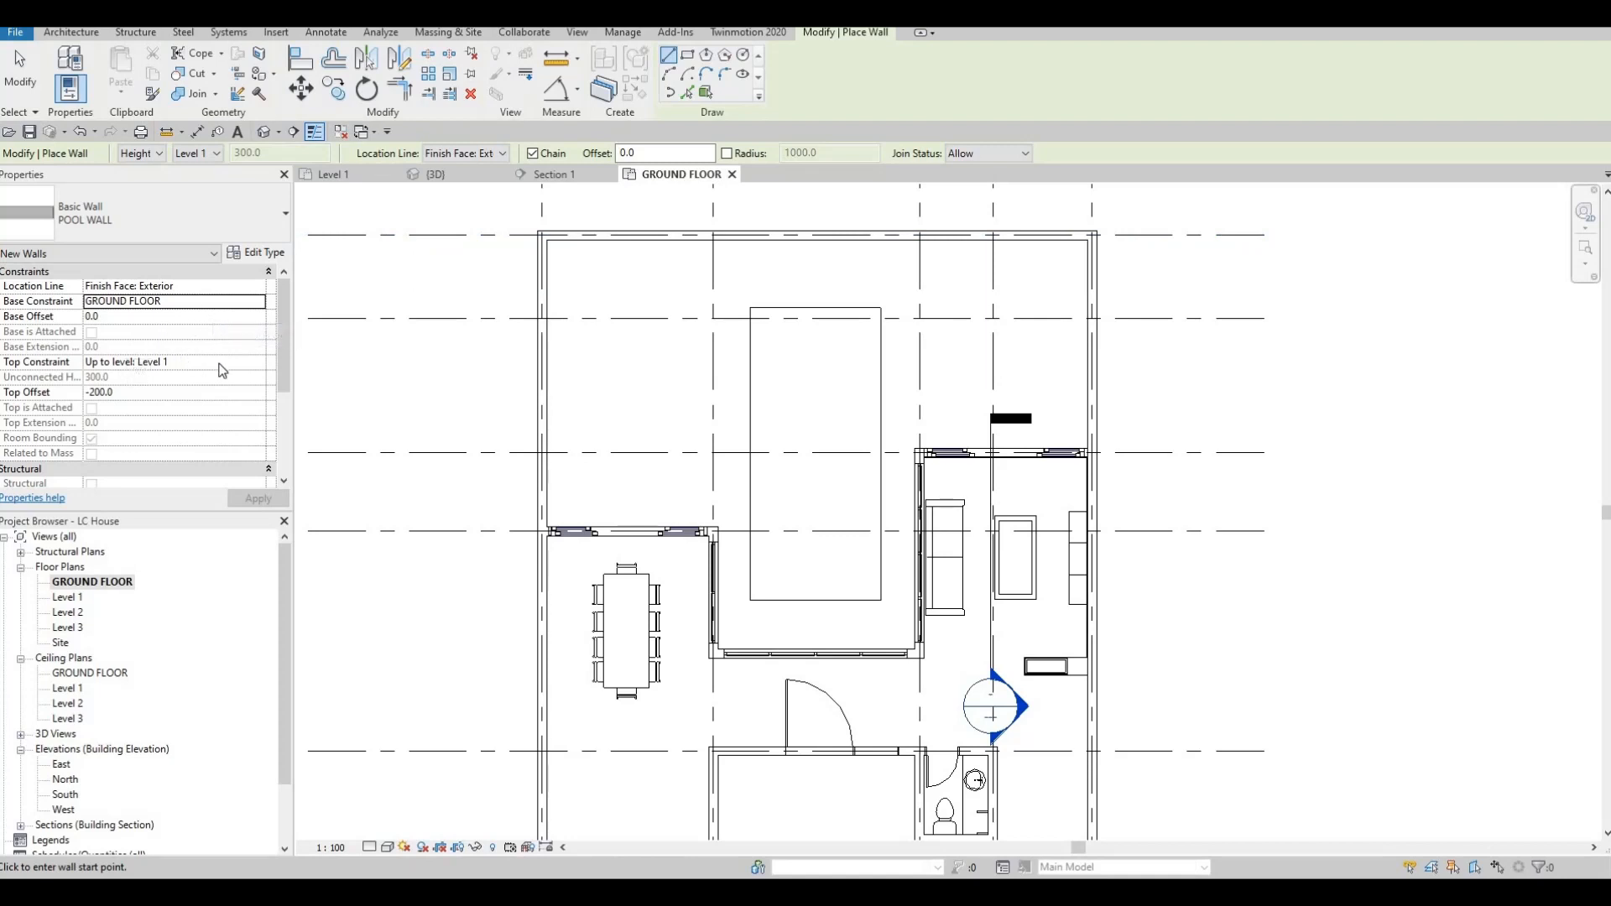
left_click(261, 367)
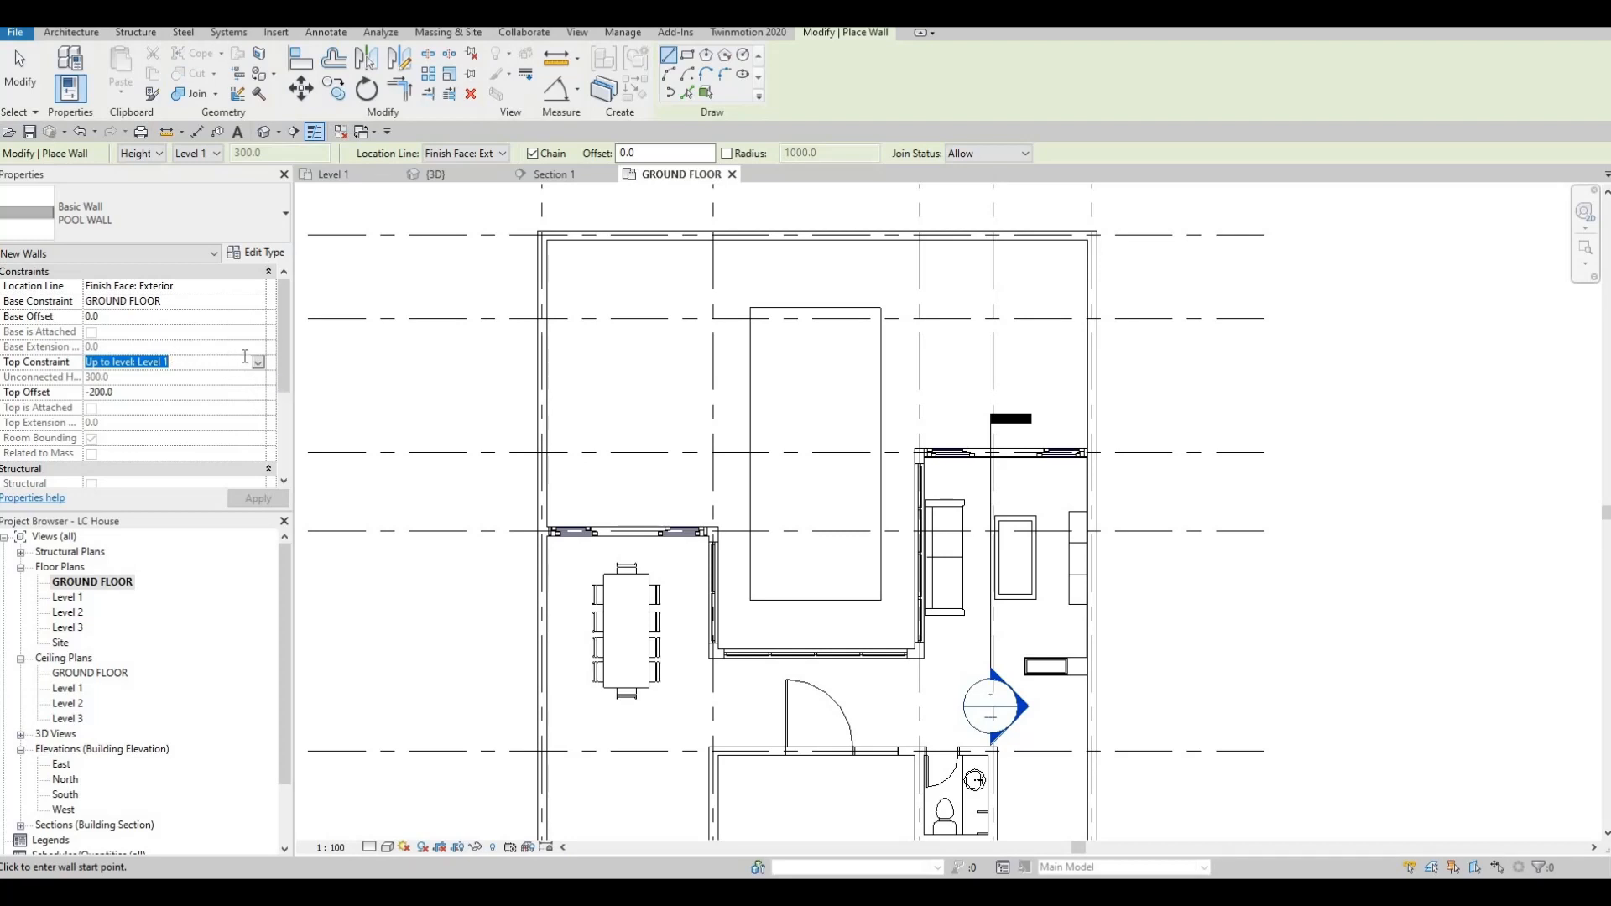
left_click(185, 390)
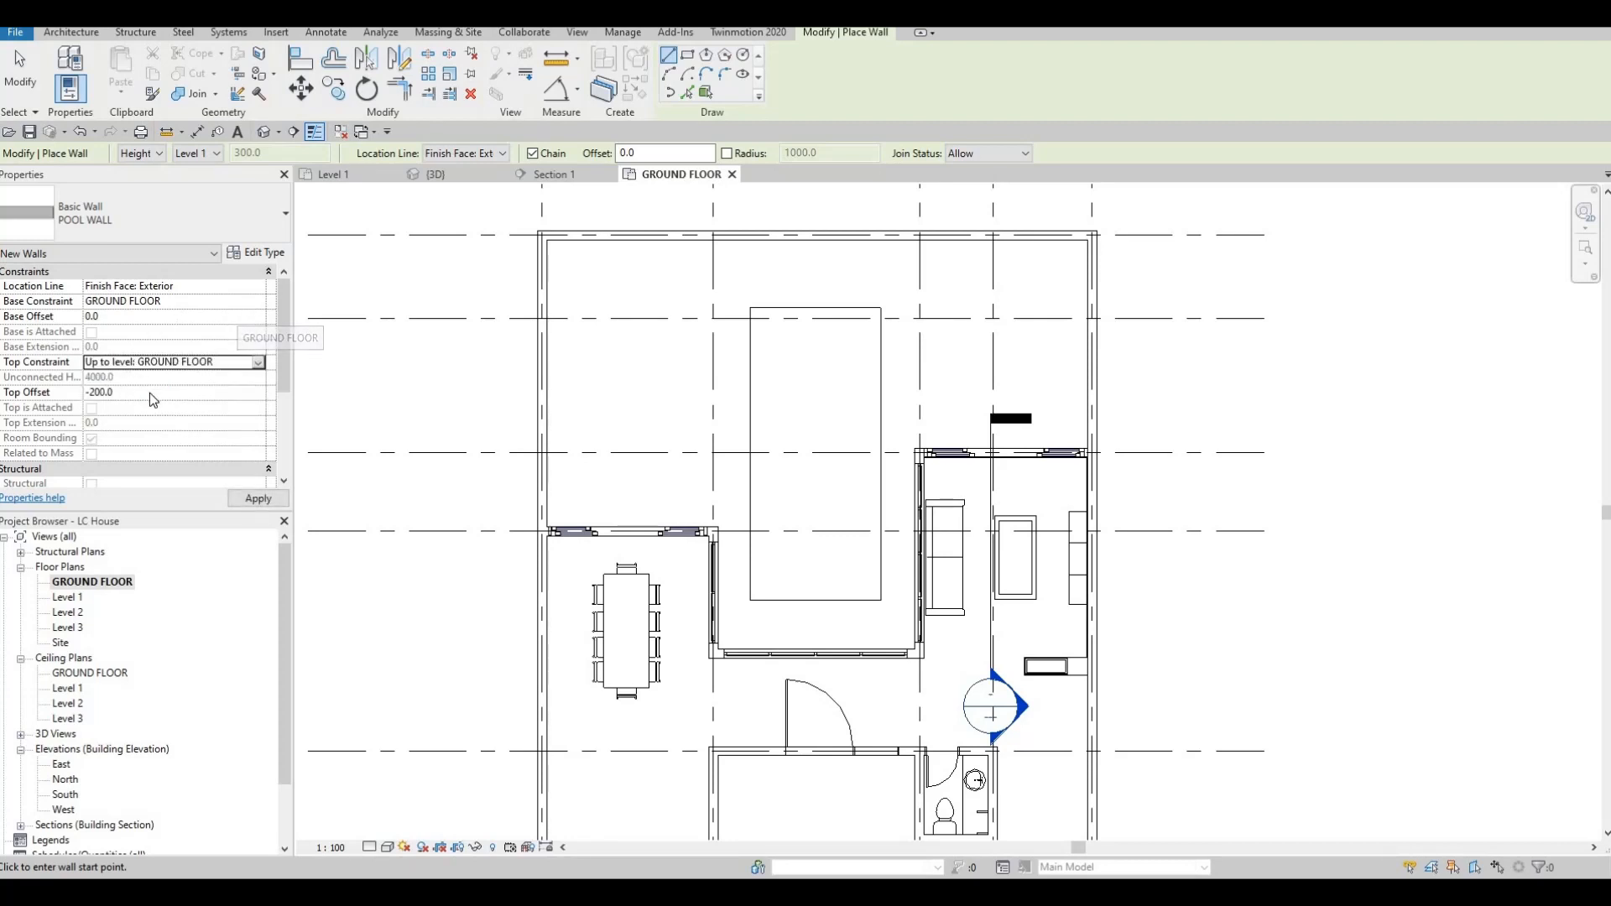
Set the new wall's top offset to 0 and its base offset to -1500.
left_click(141, 389)
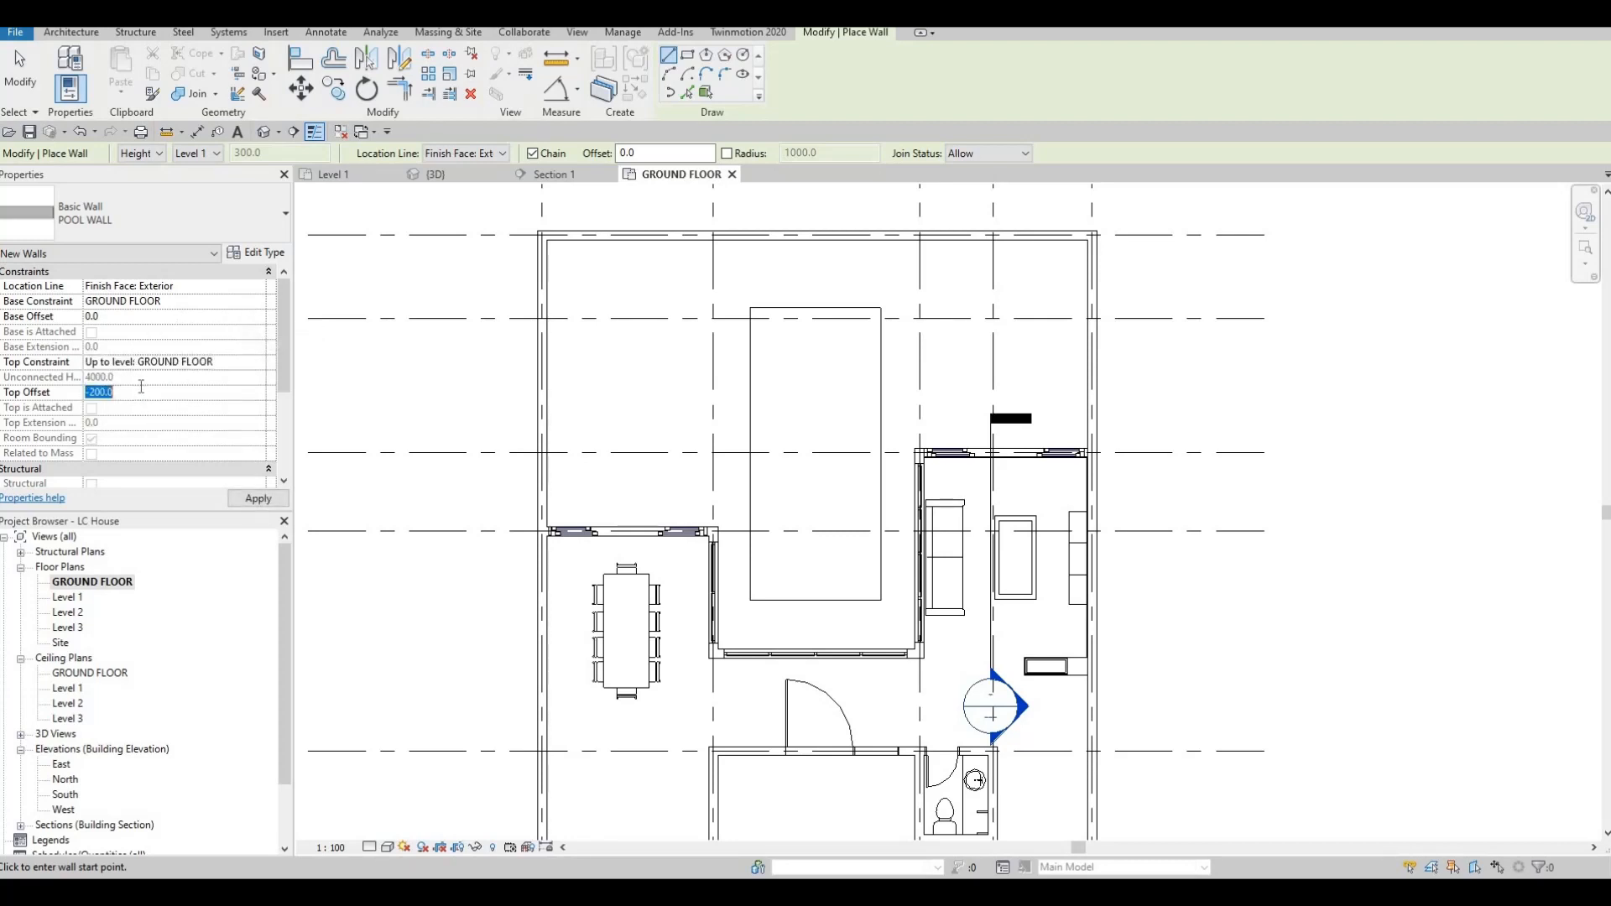
type("0")
key("Return")
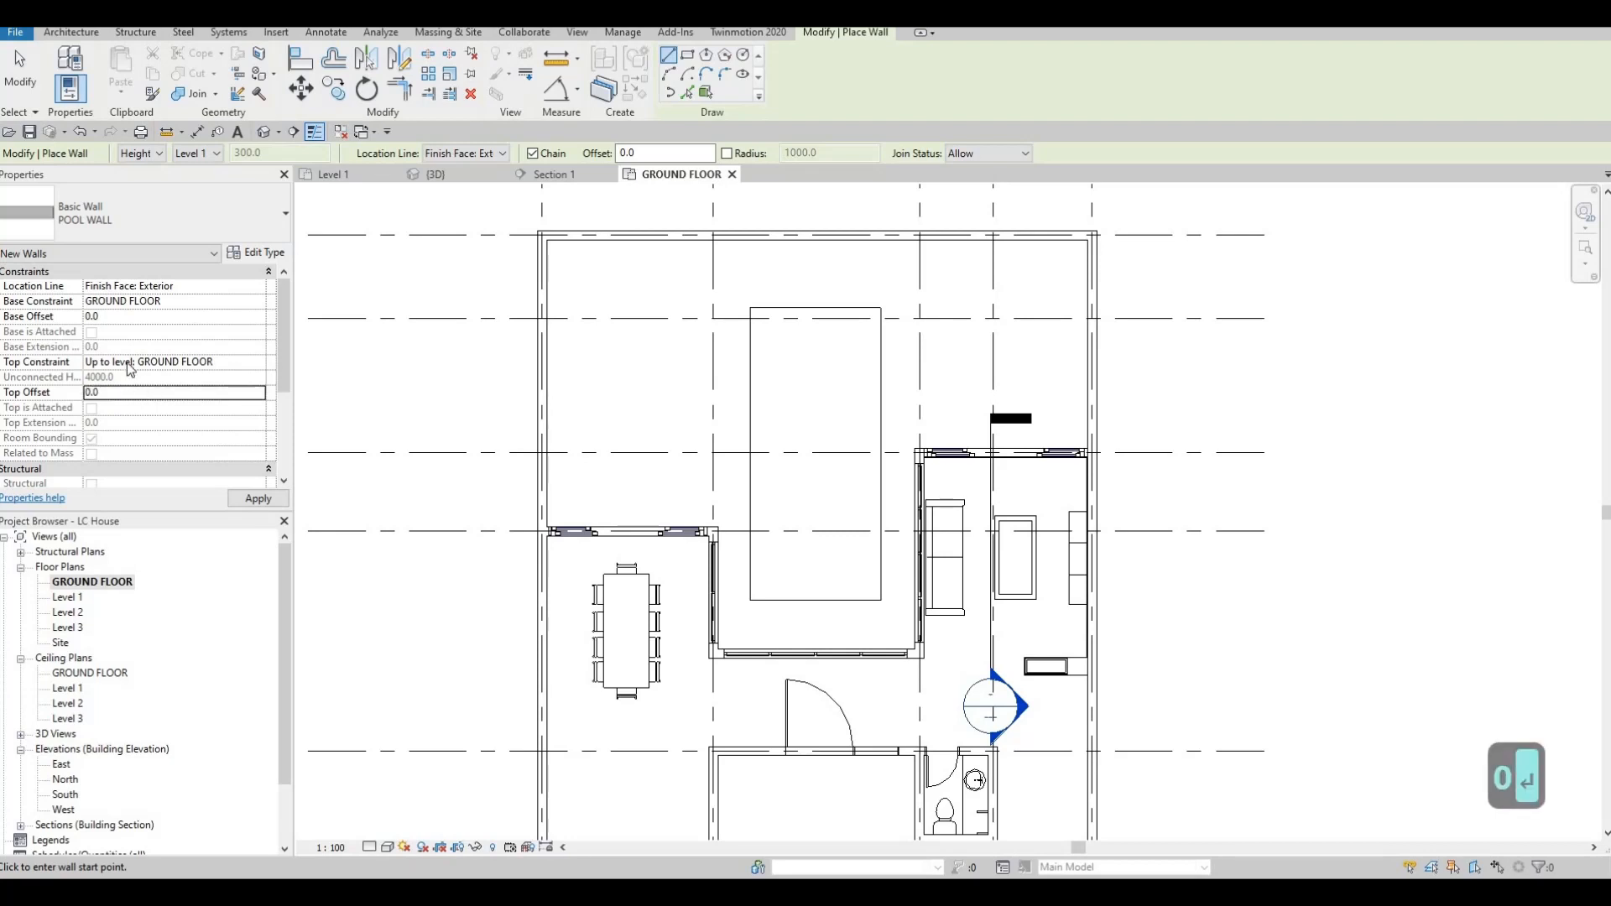
left_click(140, 316)
type("-")
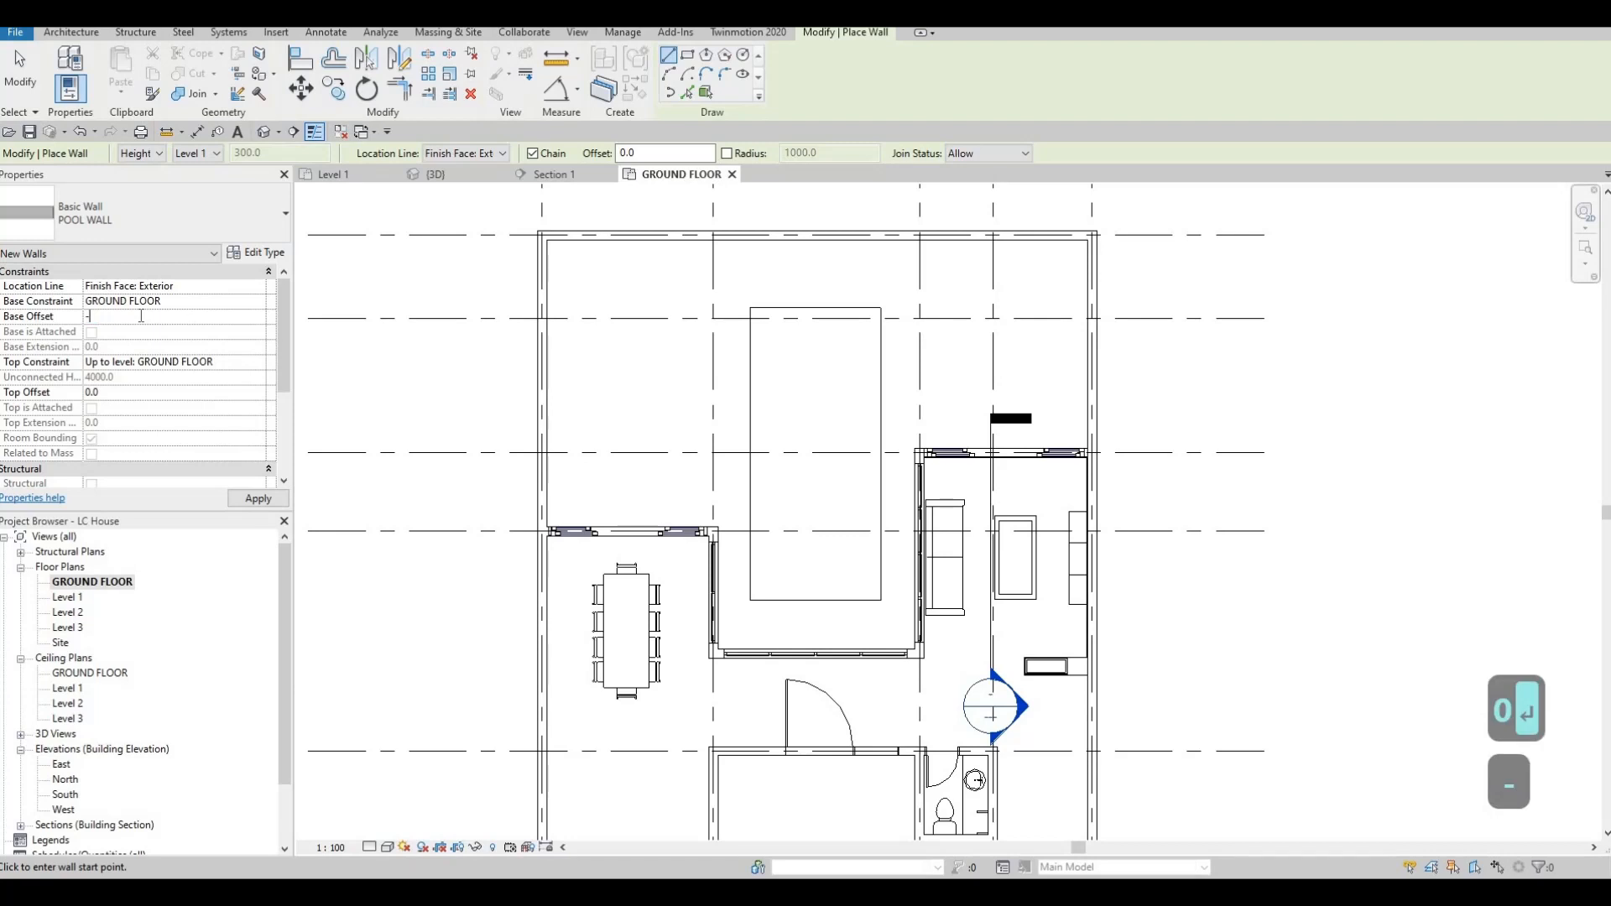
type("1500")
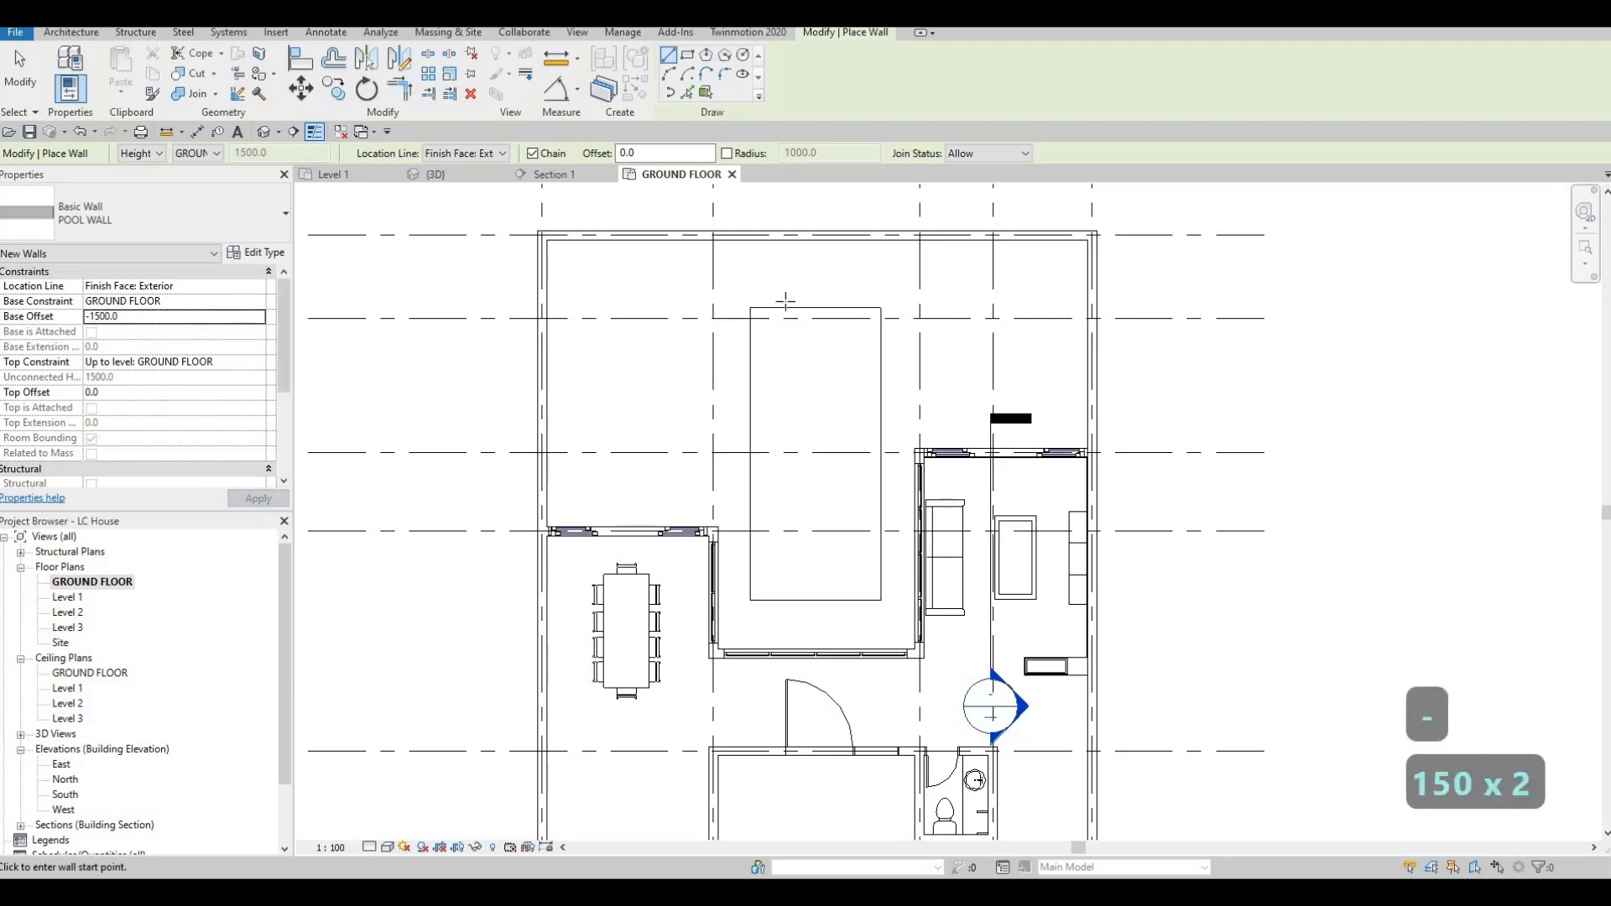
Draw chained pool walls along the upper edge and down the right edge of the rectangular floor opening, corner to corner.
scroll(785, 286, "up", 2)
scroll(756, 323, "up", 2)
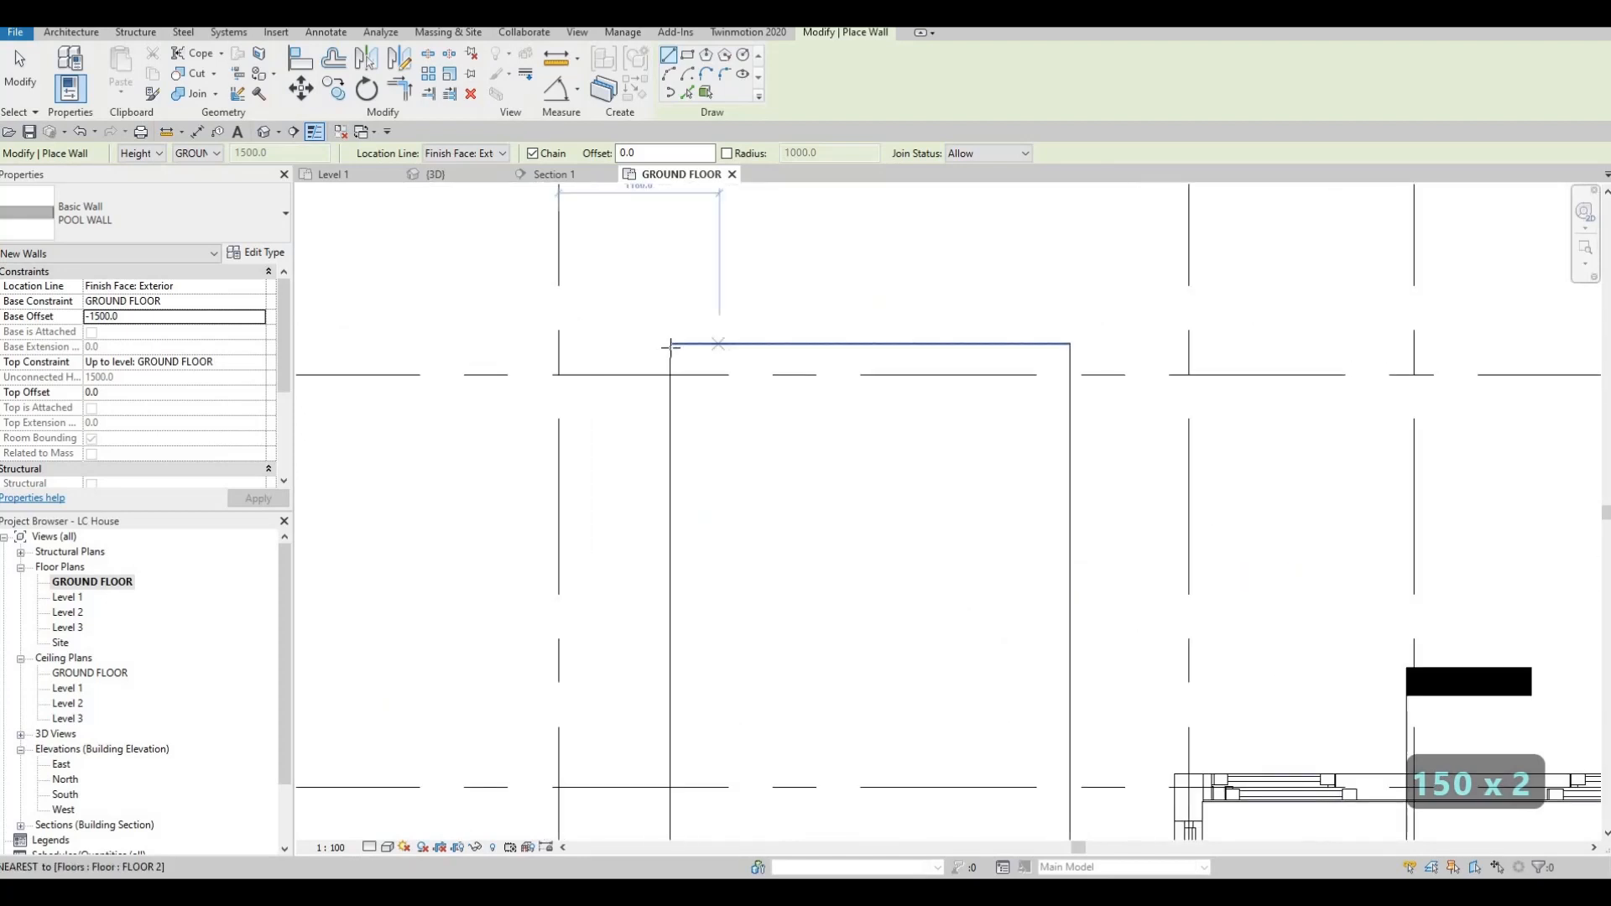
left_click(670, 344)
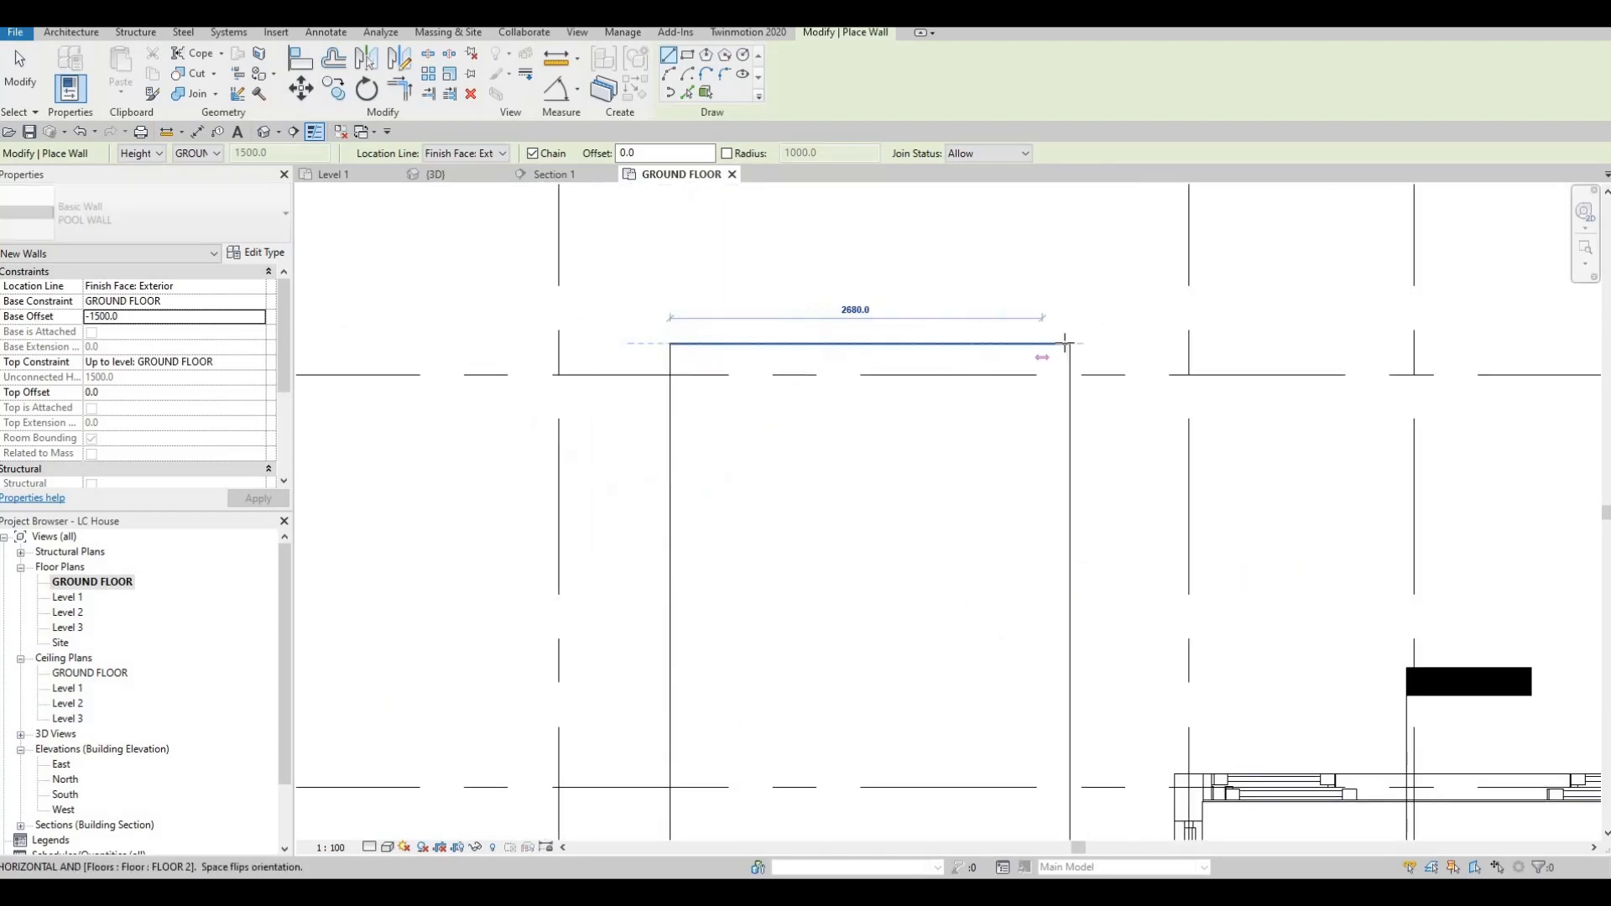
left_click(1070, 344)
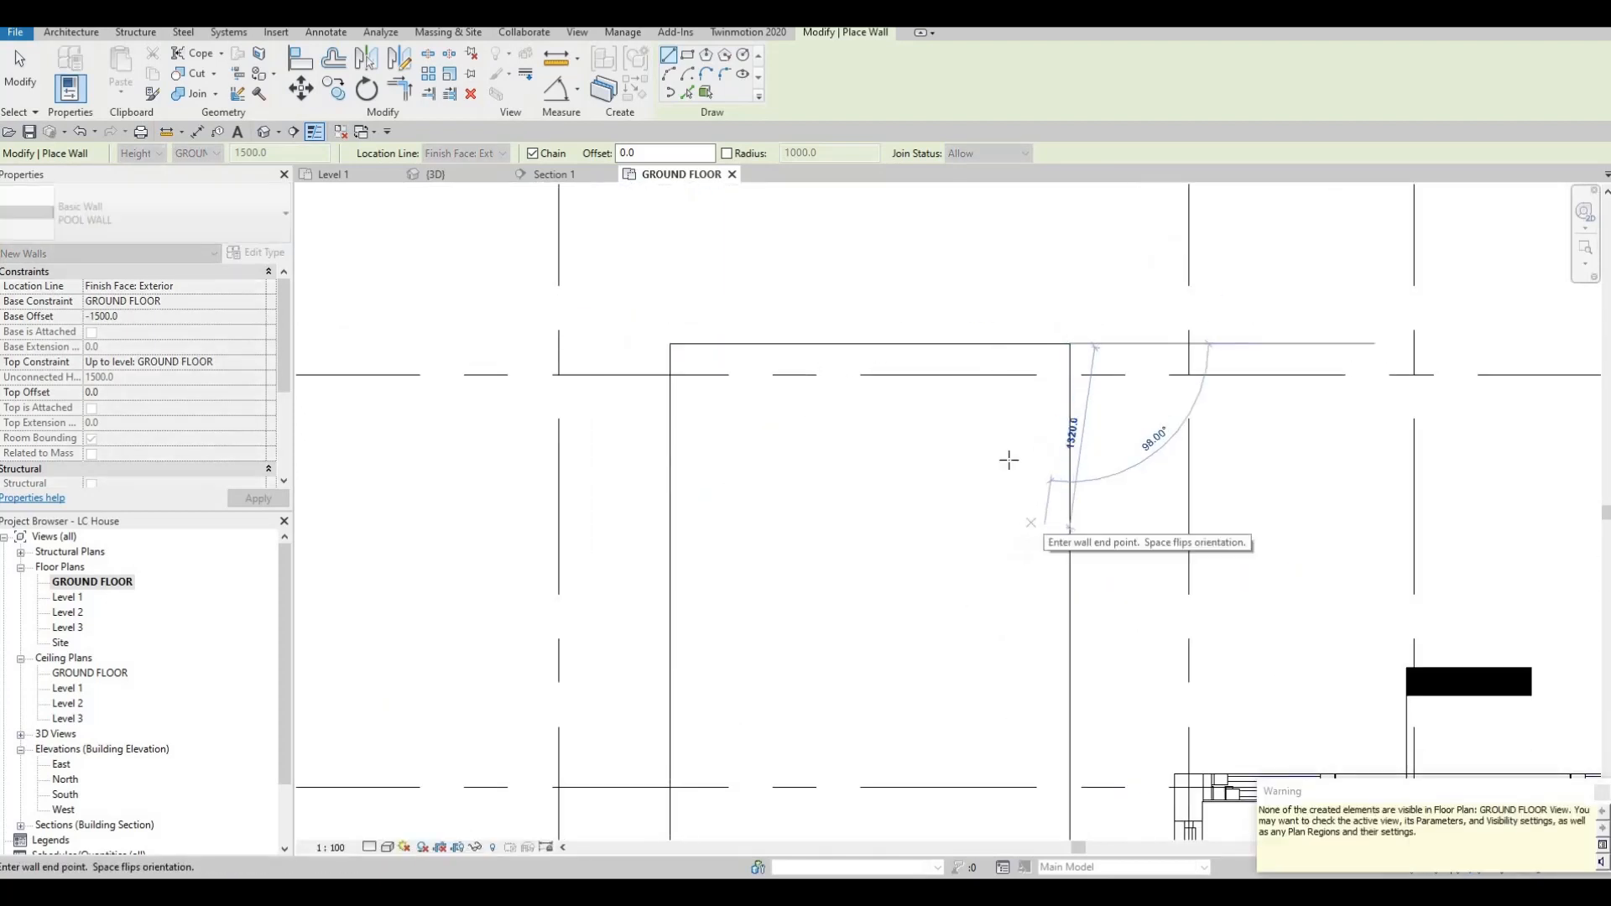
middle_click_drag(1040, 598, 994, 353)
scroll(995, 353, "down", 2)
middle_click_drag(1003, 496, 1001, 323)
scroll(1002, 323, "down", 2)
scroll(1006, 493, "up", 3)
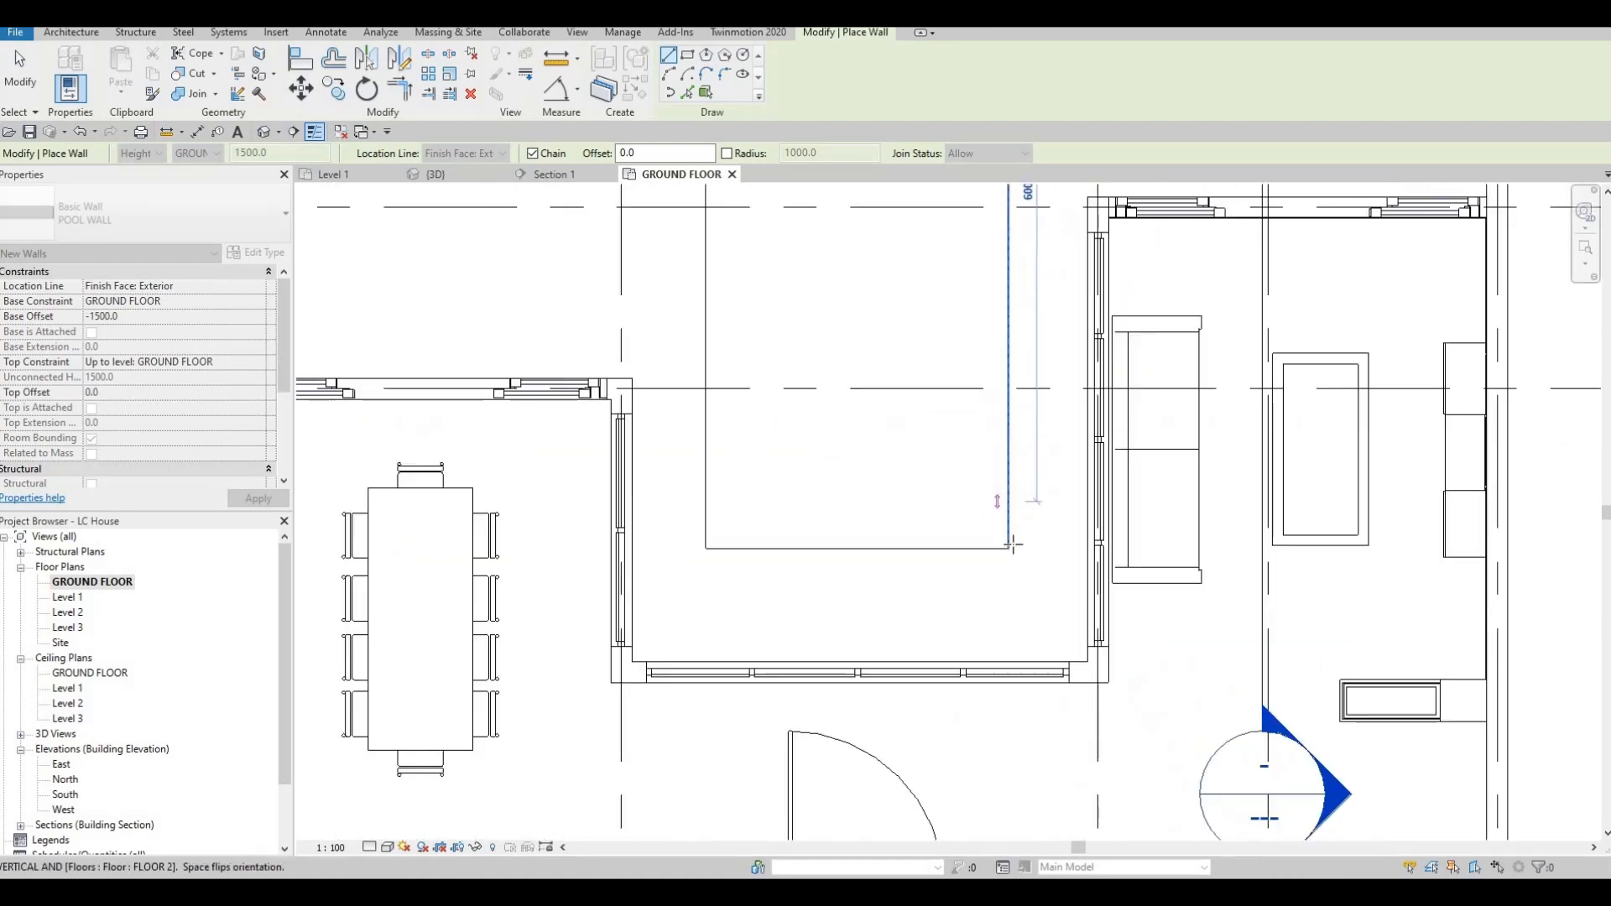
left_click(1008, 548)
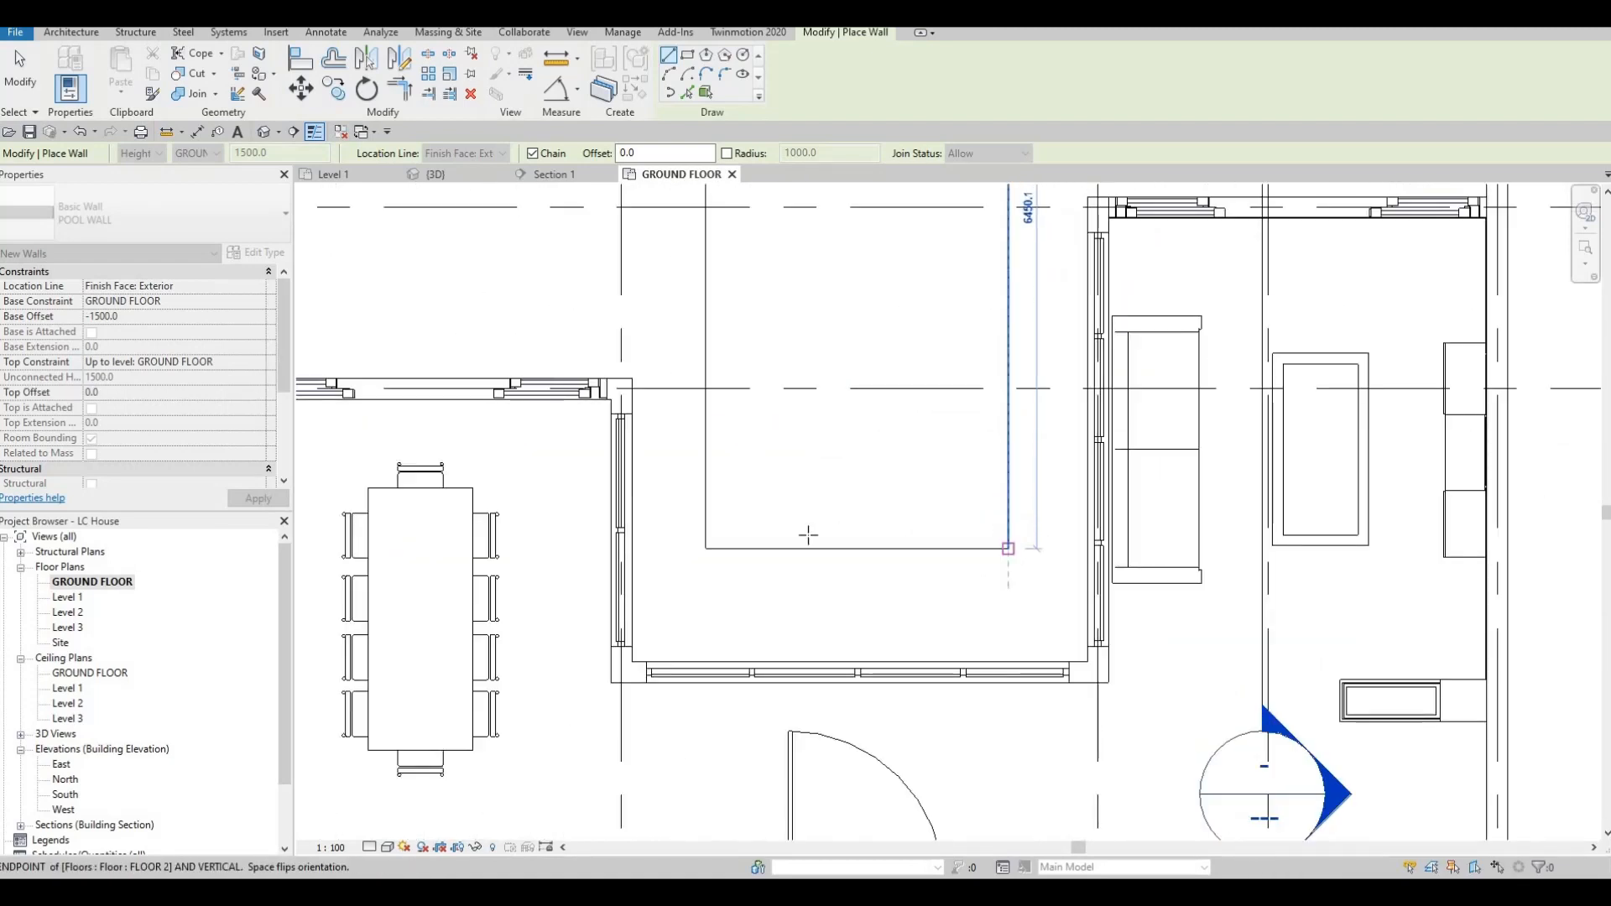
Continue the wall chain along the opening's lower and left edges to close the pool outline, and end the wall command.
left_click(707, 549)
middle_click_drag(739, 365, 725, 586)
left_click(696, 354)
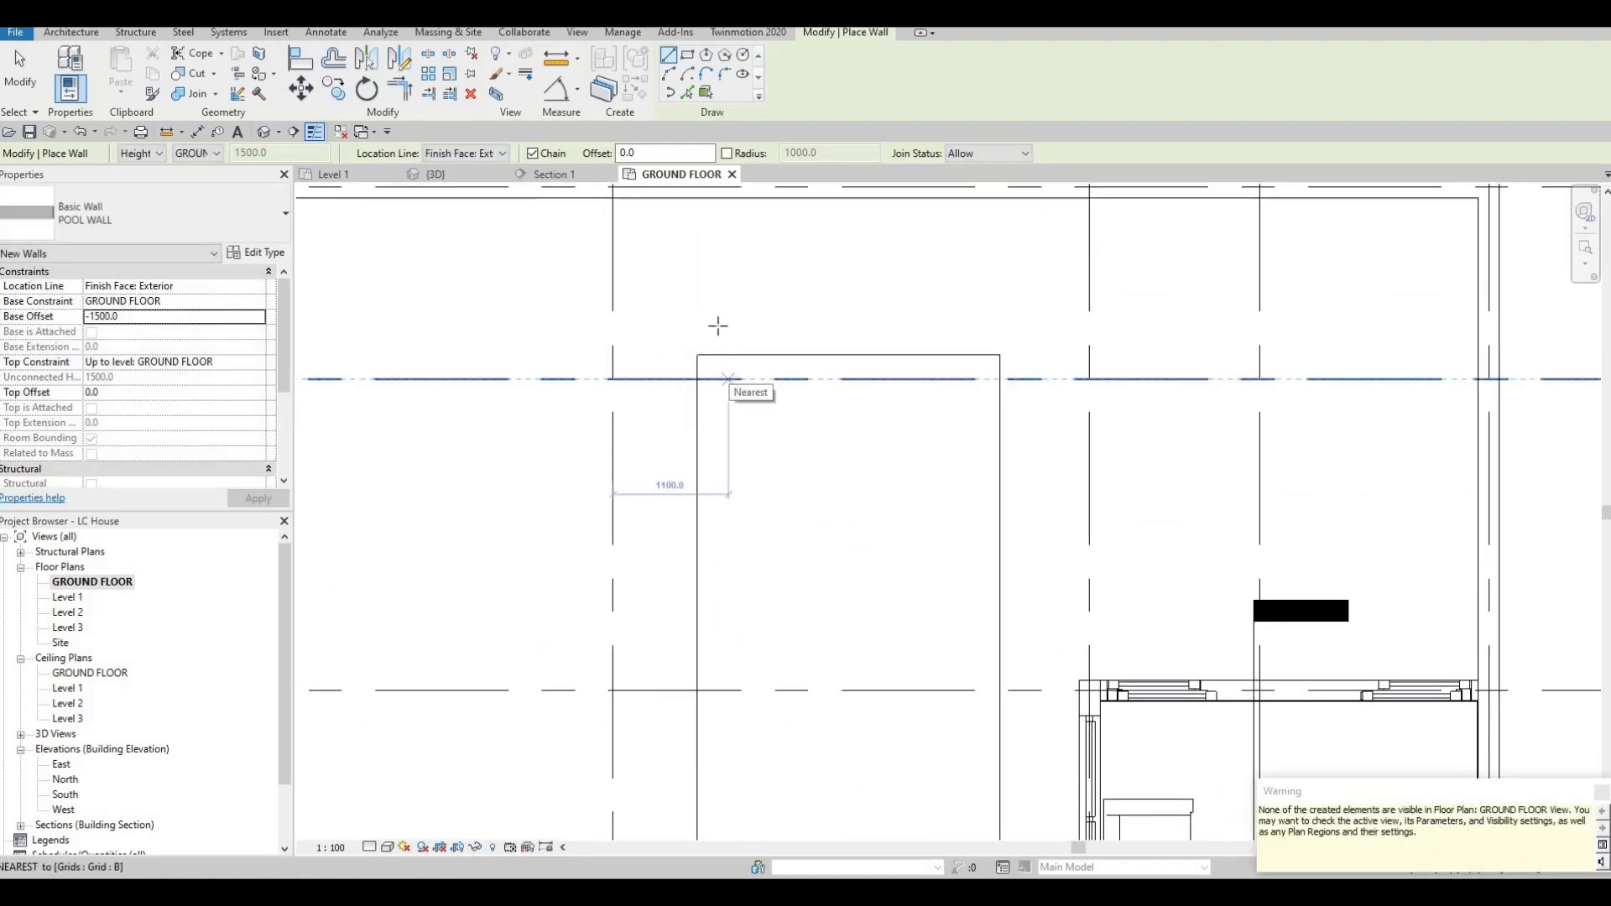
key("Escape")
key("Escape")
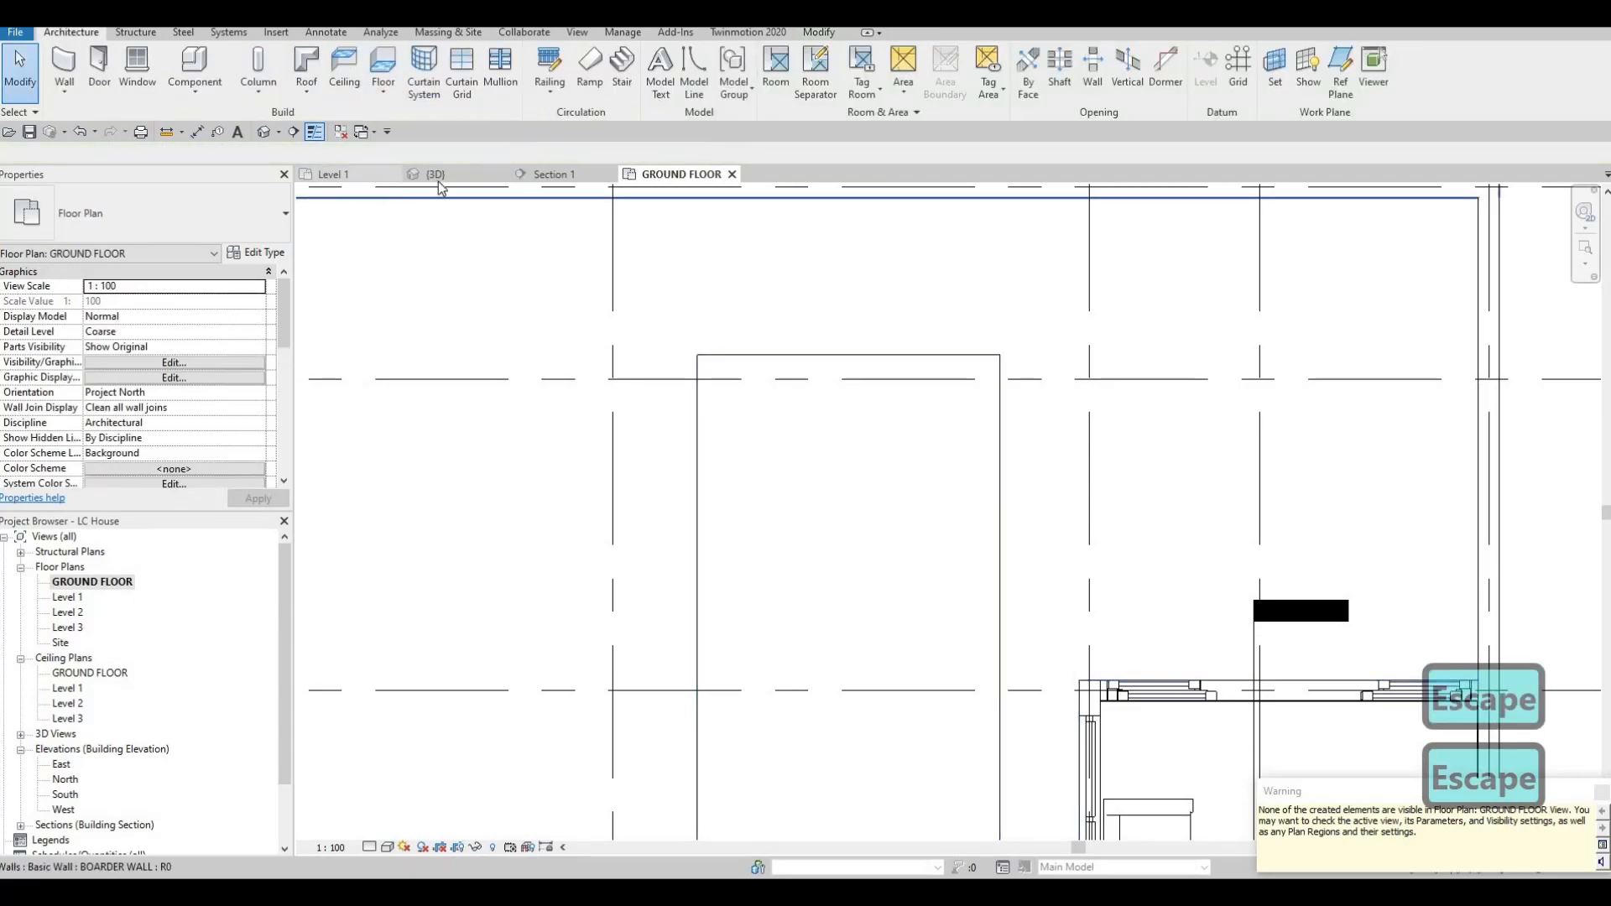
In the 3D view, select the connected chain of four pool walls and set their top offset to 50.
left_click(438, 180)
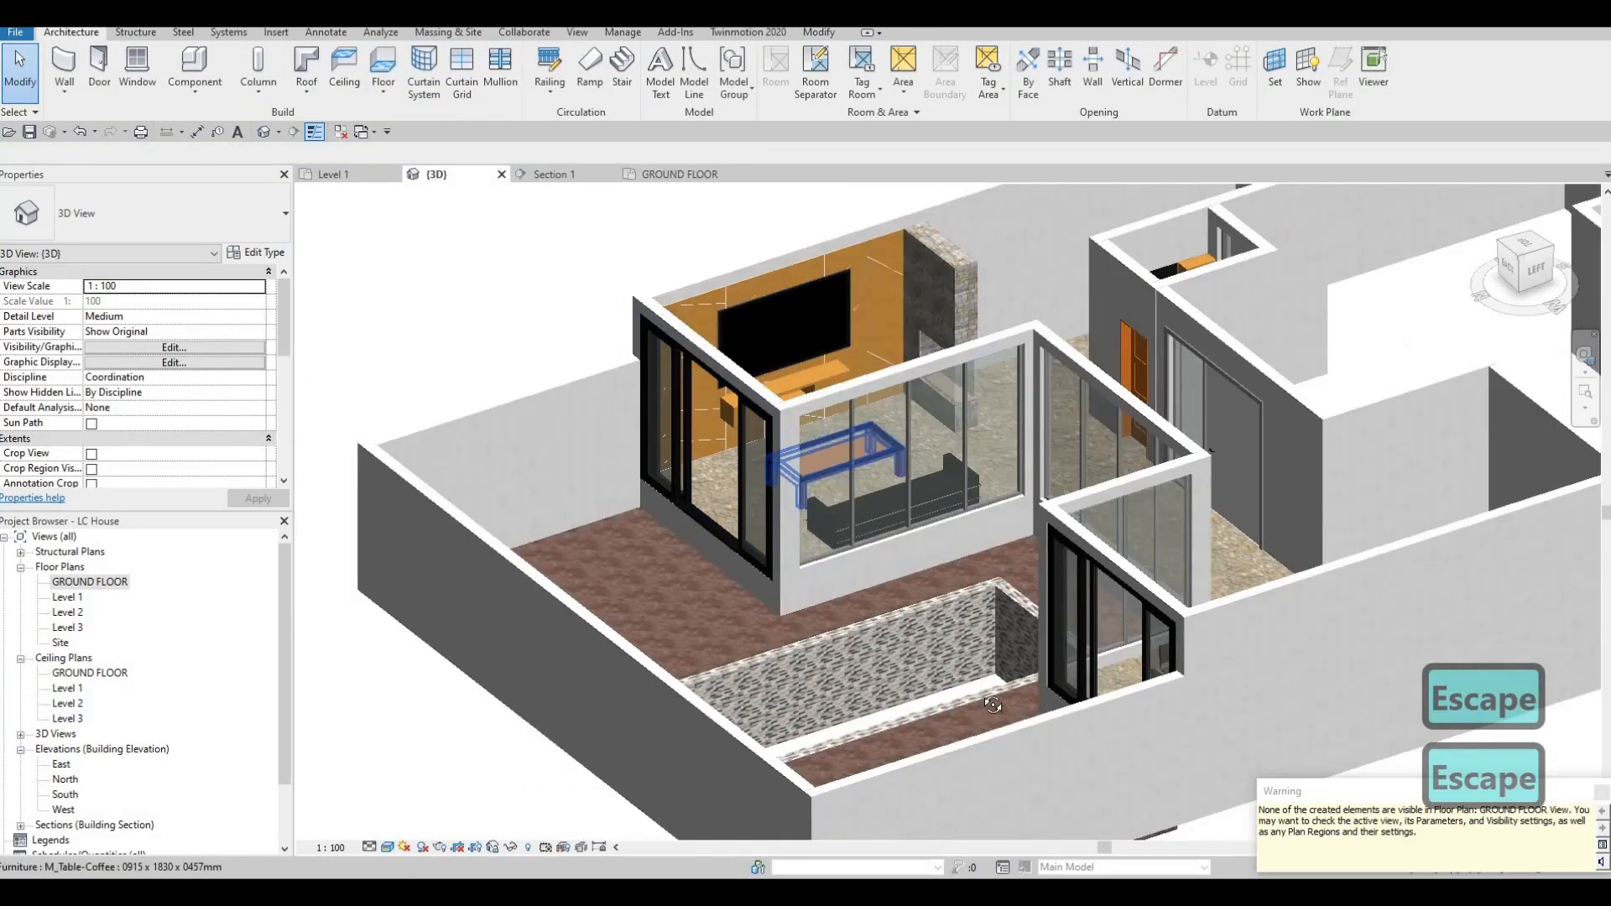
scroll(835, 462, "down", 2)
middle_click_drag(913, 521, 1007, 482, "shift")
scroll(1007, 470, "up", 2)
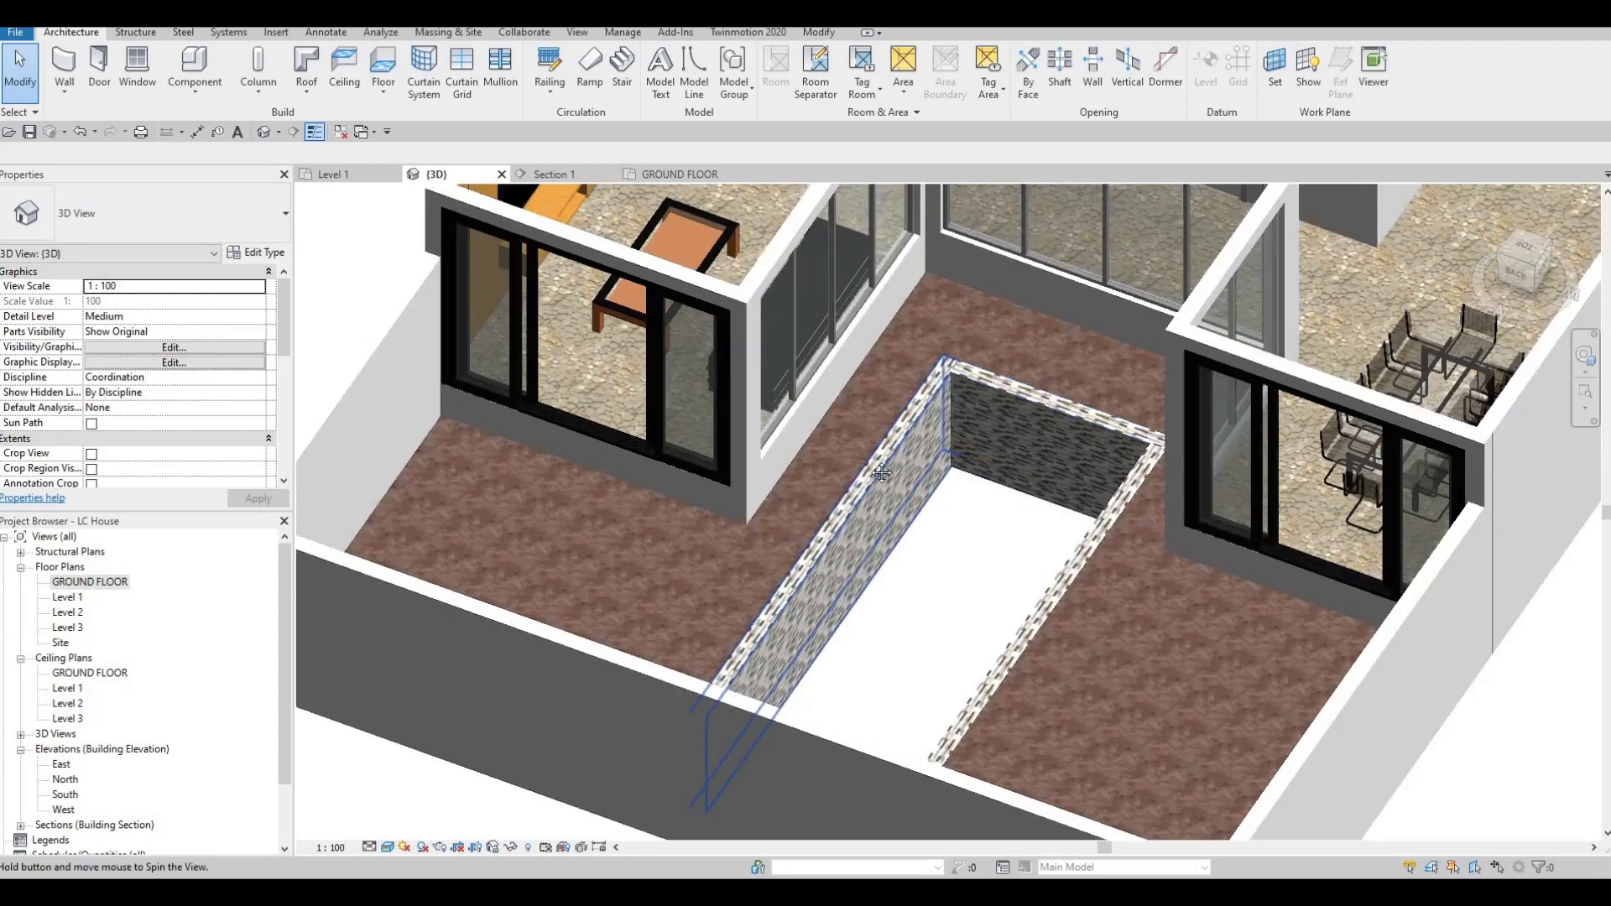
middle_click_drag(953, 480, 418, 424, "shift")
scroll(419, 424, "up", 2)
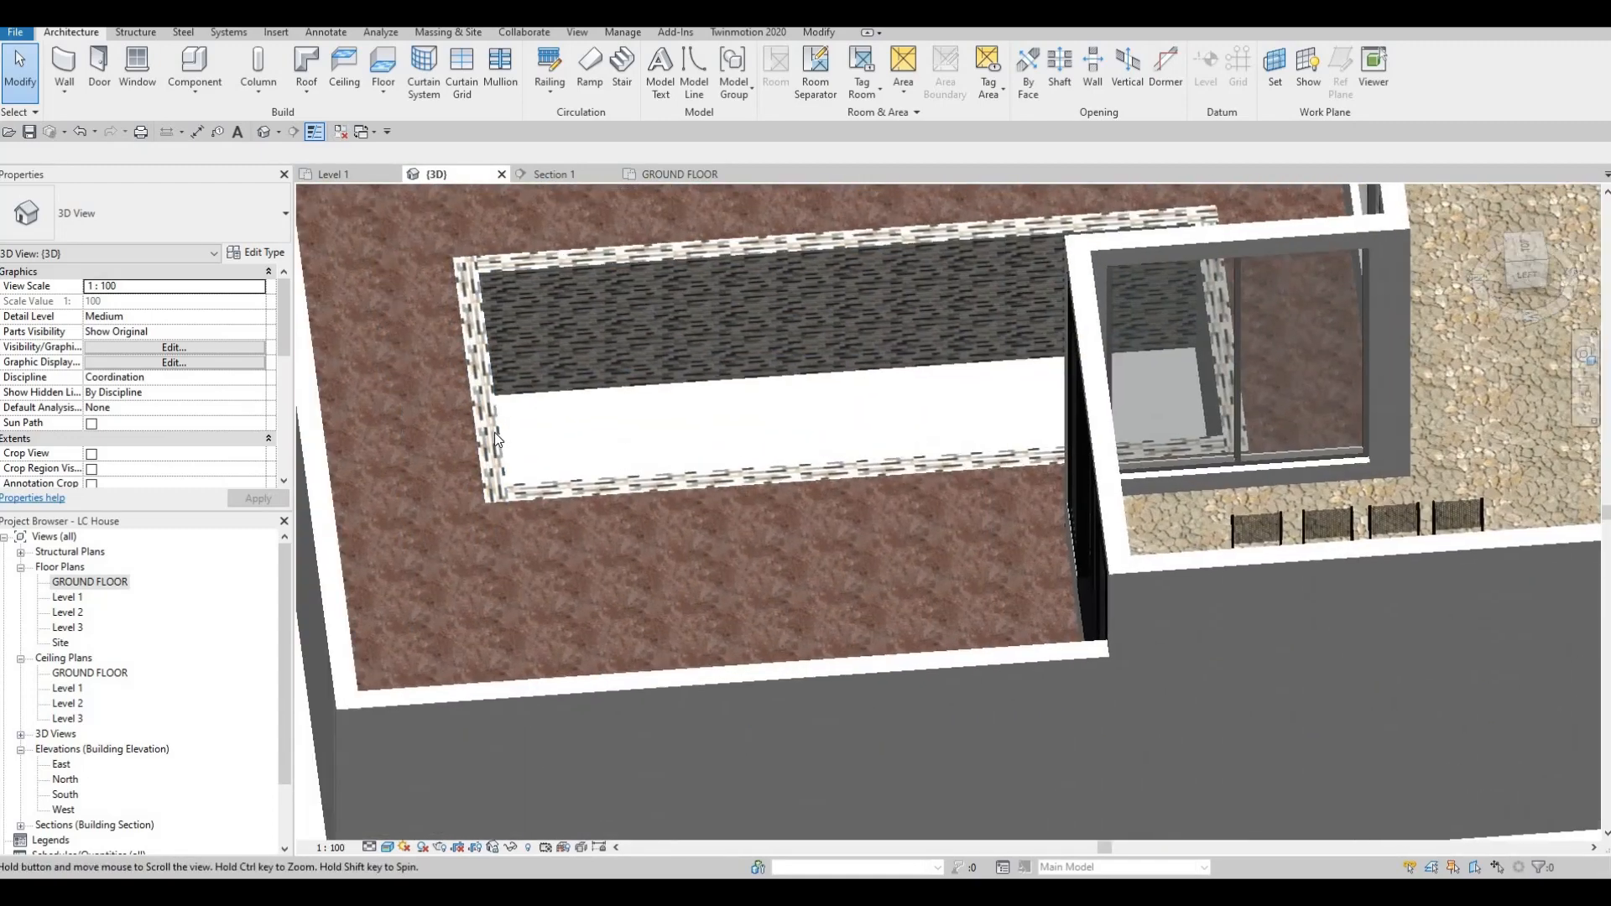
key("Tab")
left_click(495, 438)
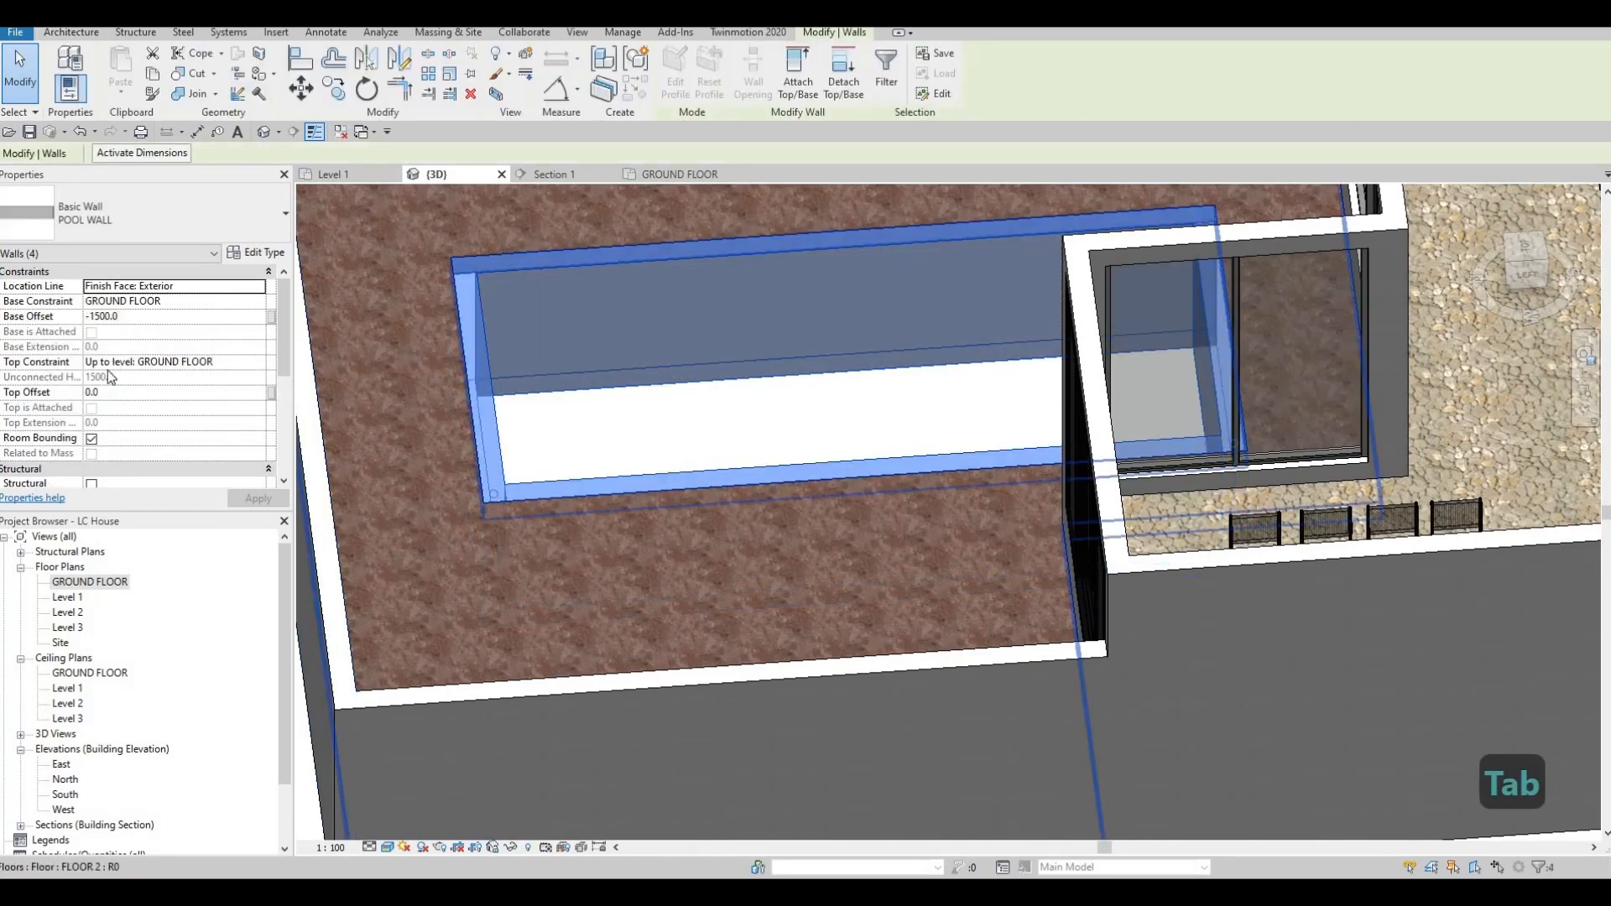
key("Tab")
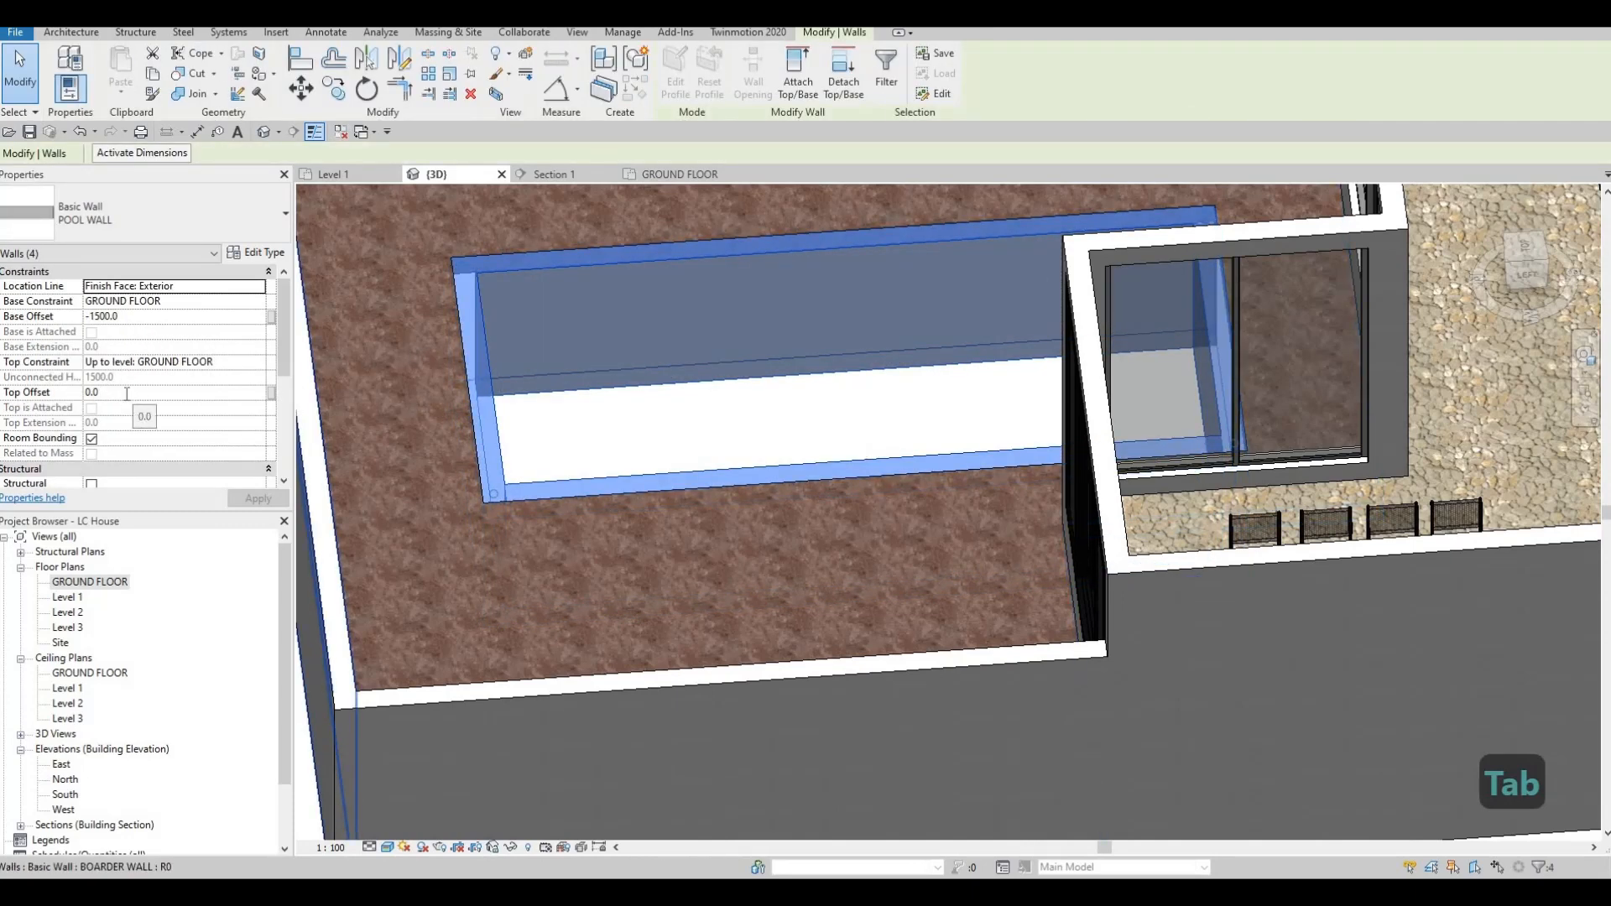
left_click(122, 392)
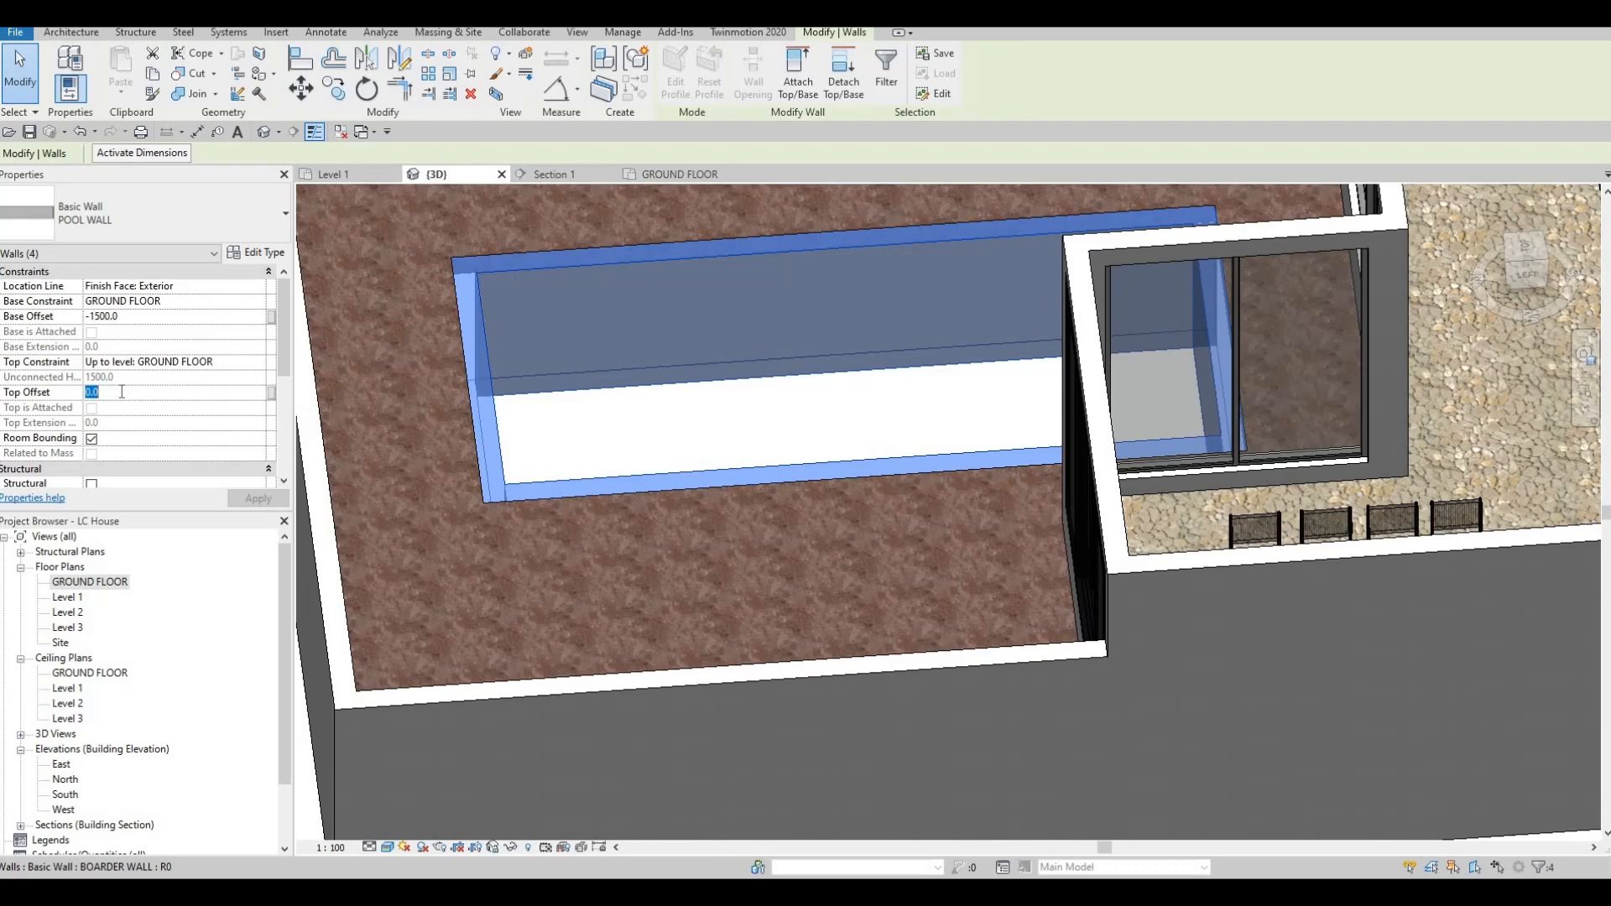
type("50")
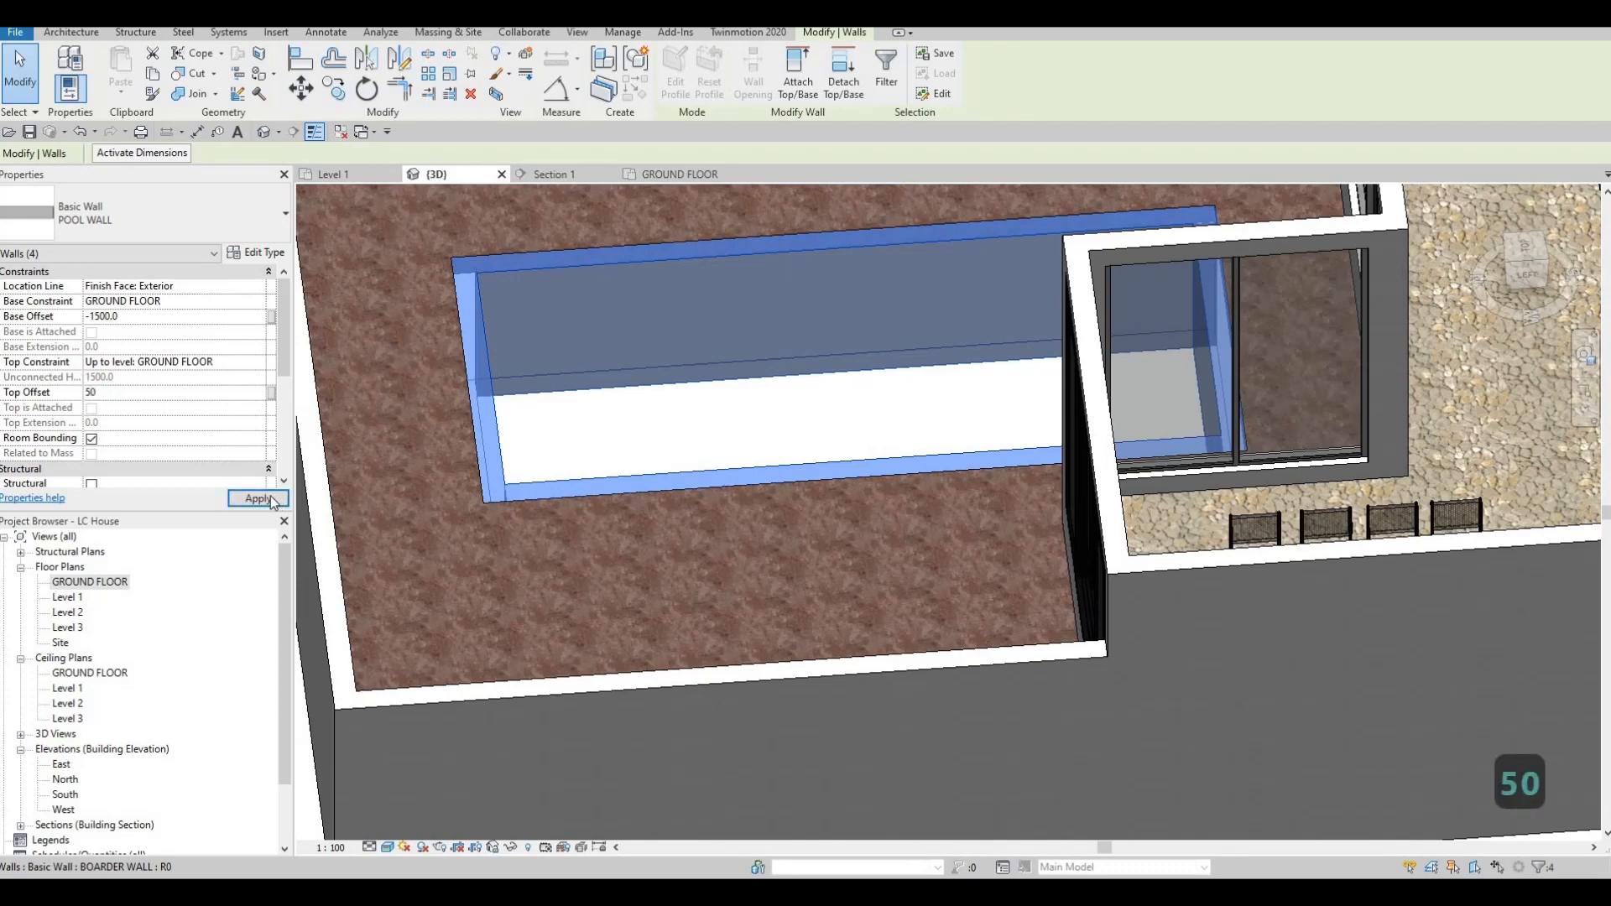
left_click(258, 499)
key("Escape")
key("Escape")
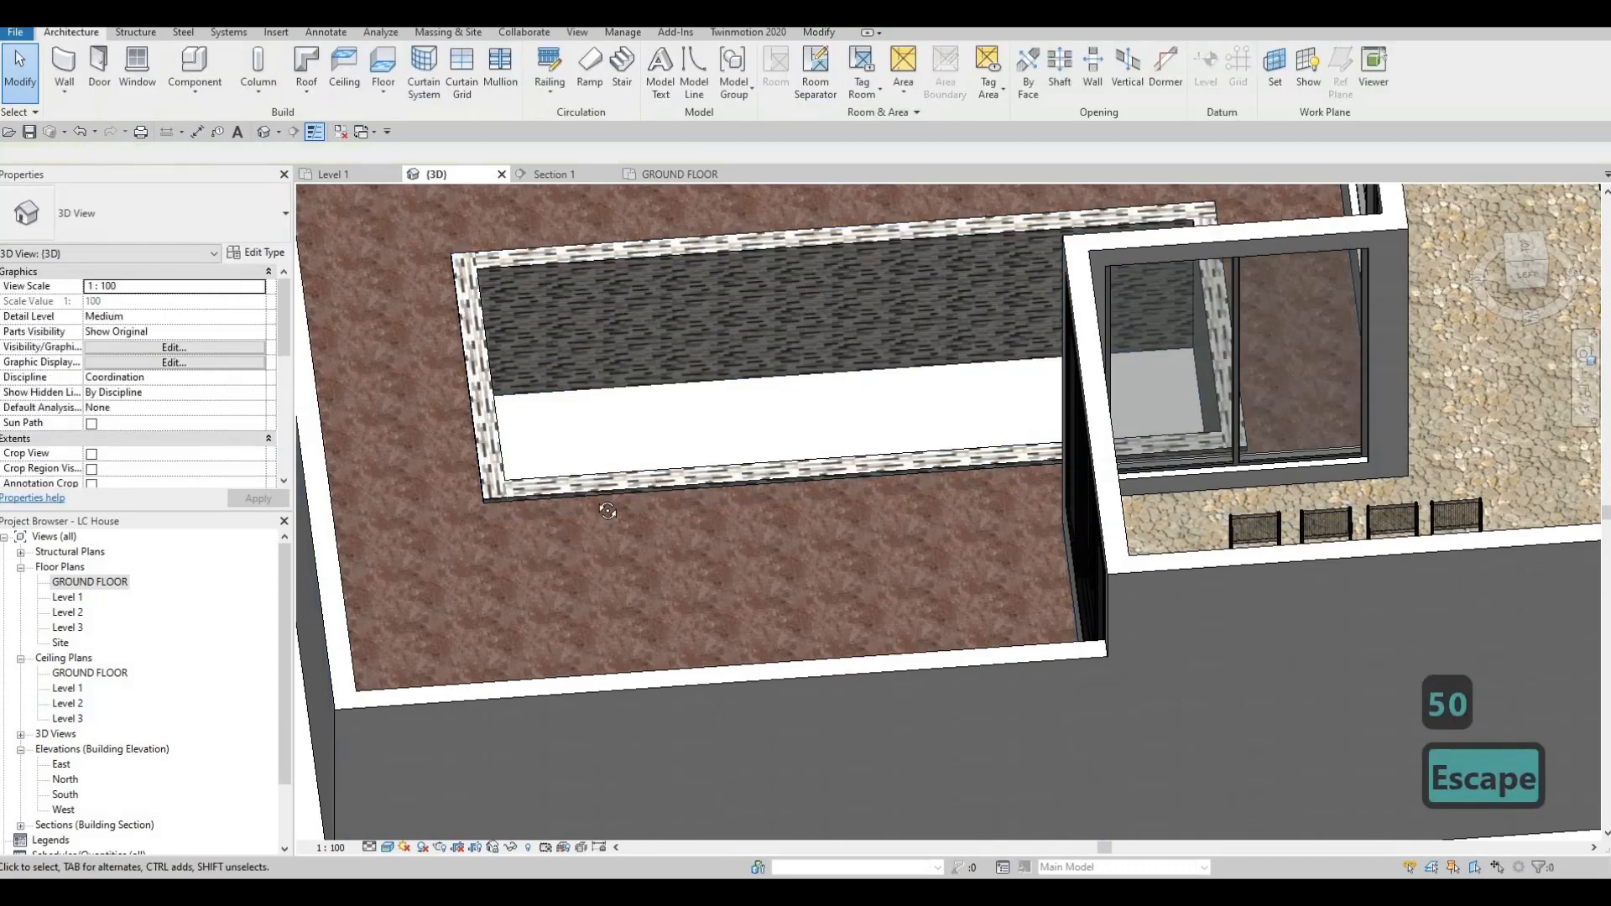
scroll(601, 522, "up", 5)
scroll(540, 474, "down", 5)
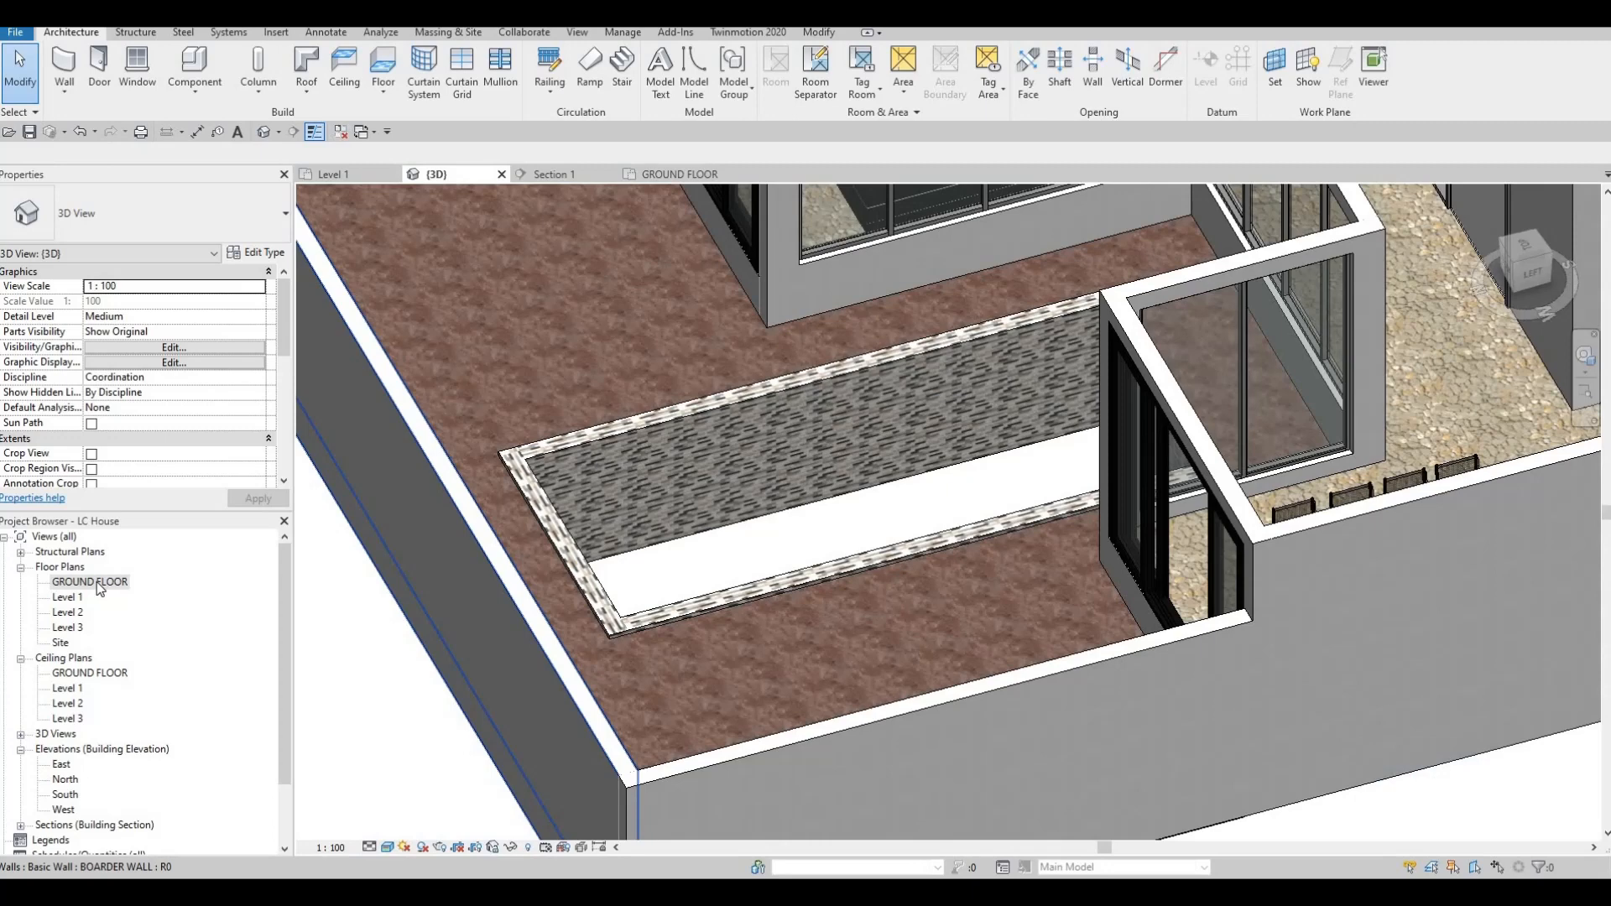
On the GROUND FLOOR plan, copy the structure material name from the POOL WALL type and leave its settings without changes.
double_click(97, 581)
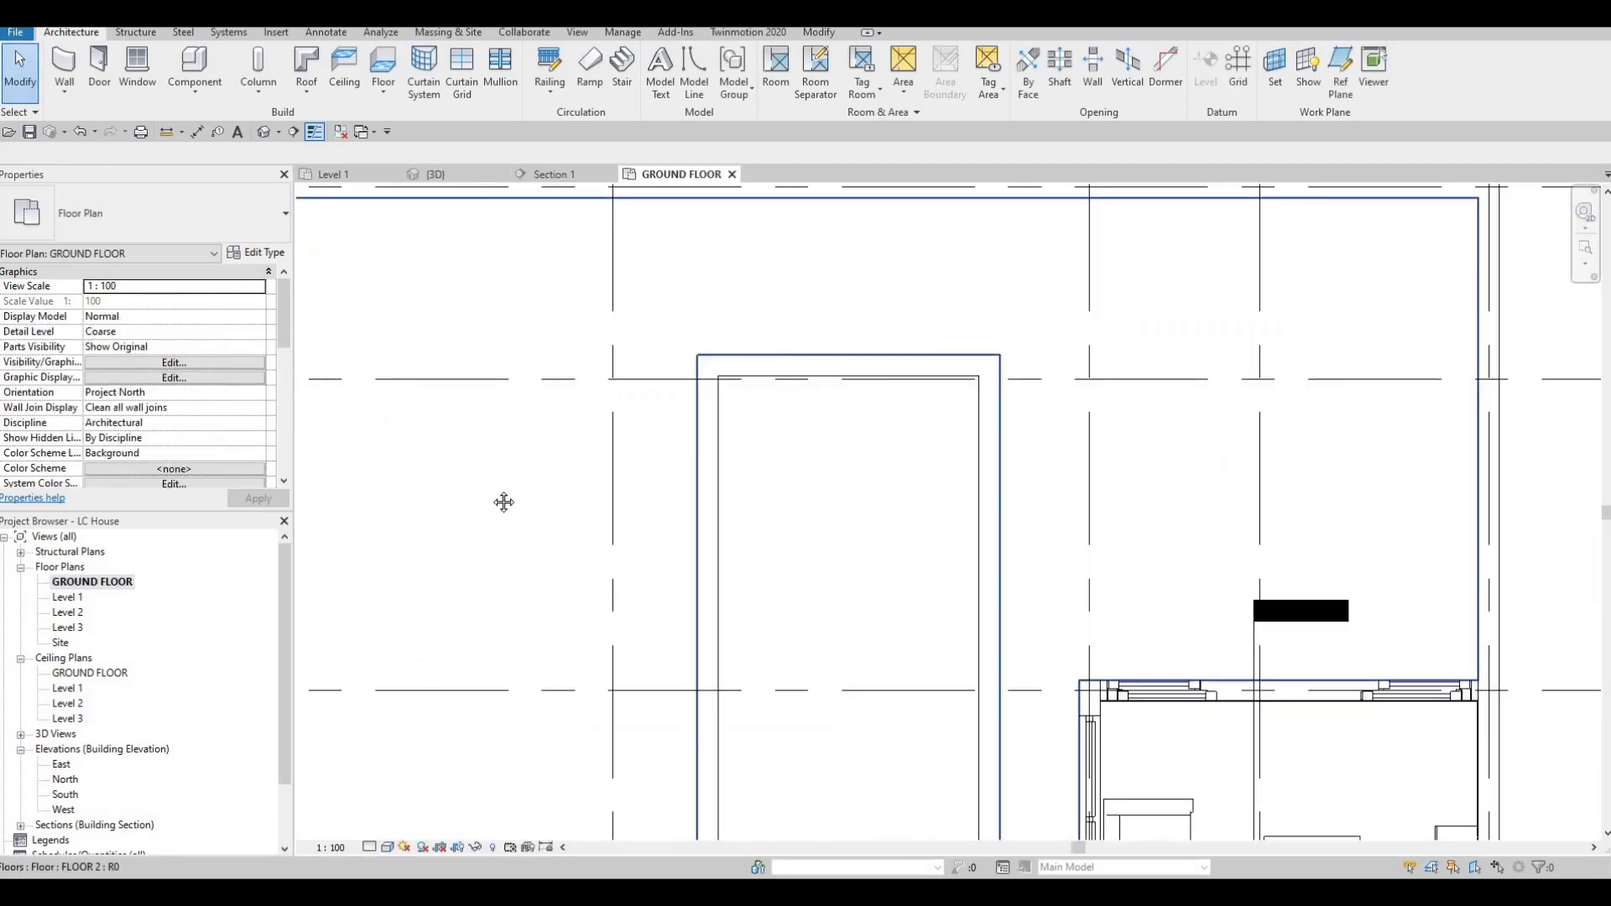
middle_click_drag(501, 457, 511, 369)
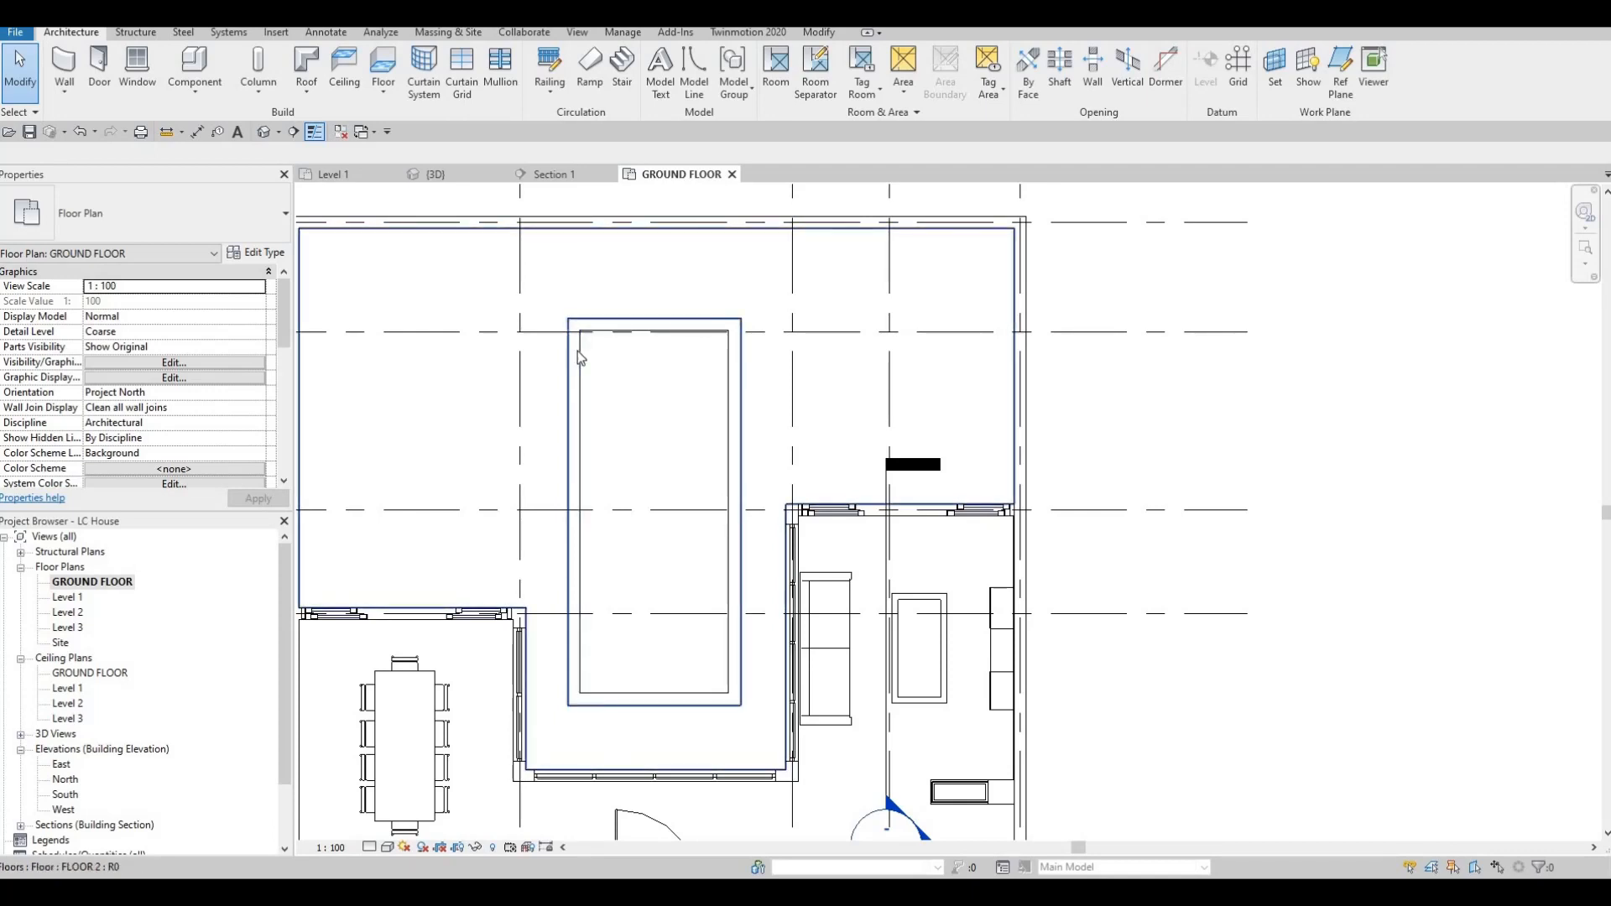
left_click(541, 348)
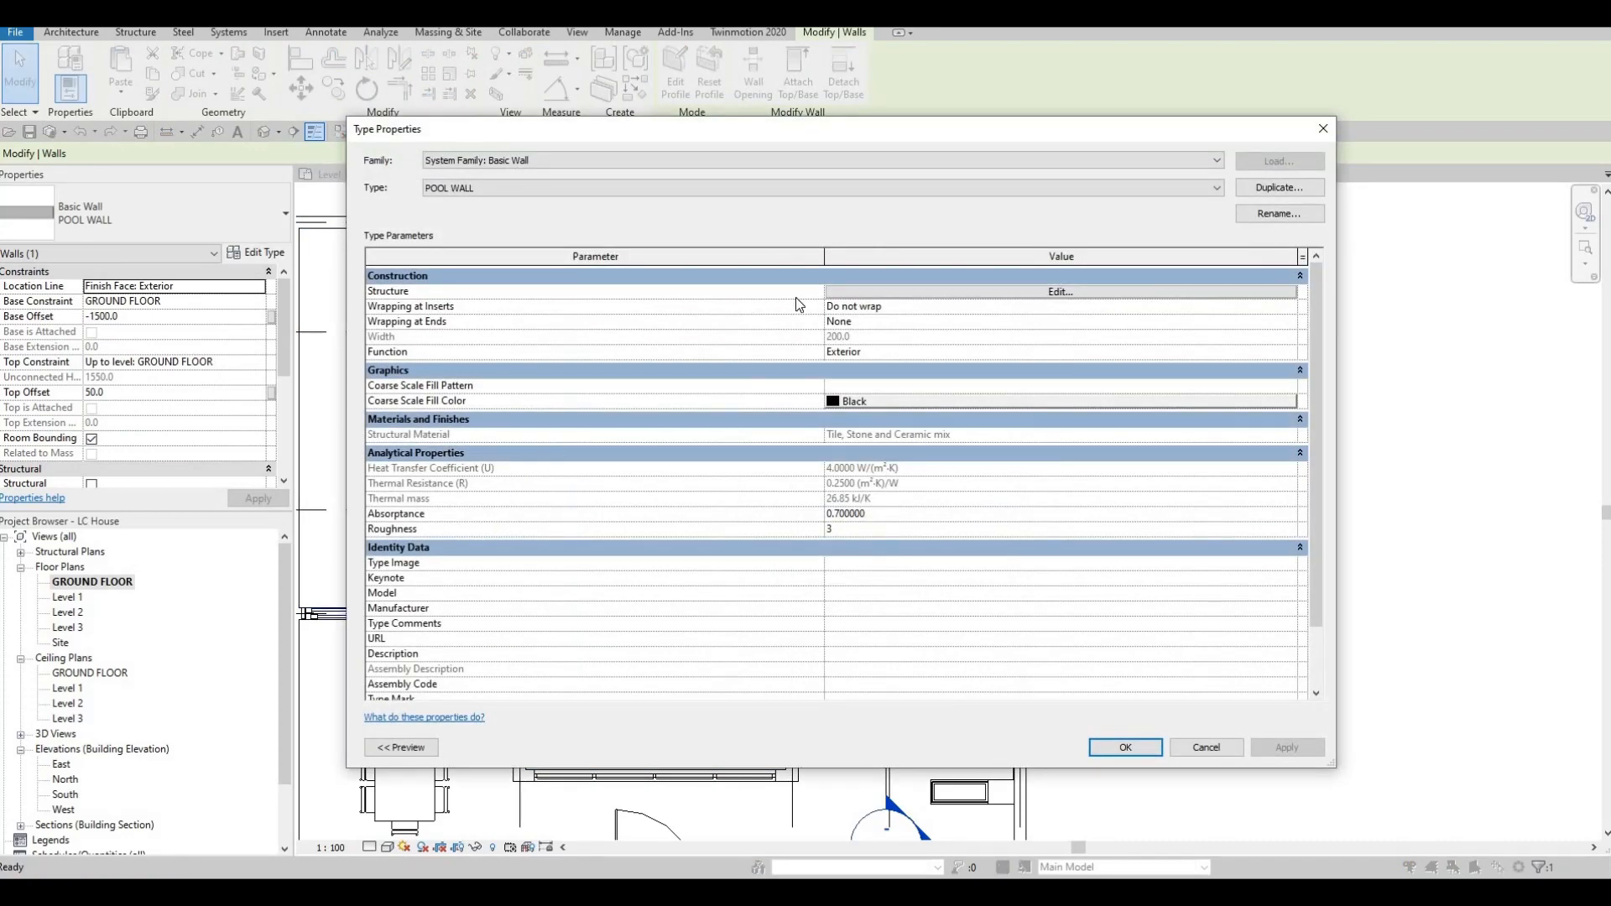
left_click(835, 291)
left_click(779, 288)
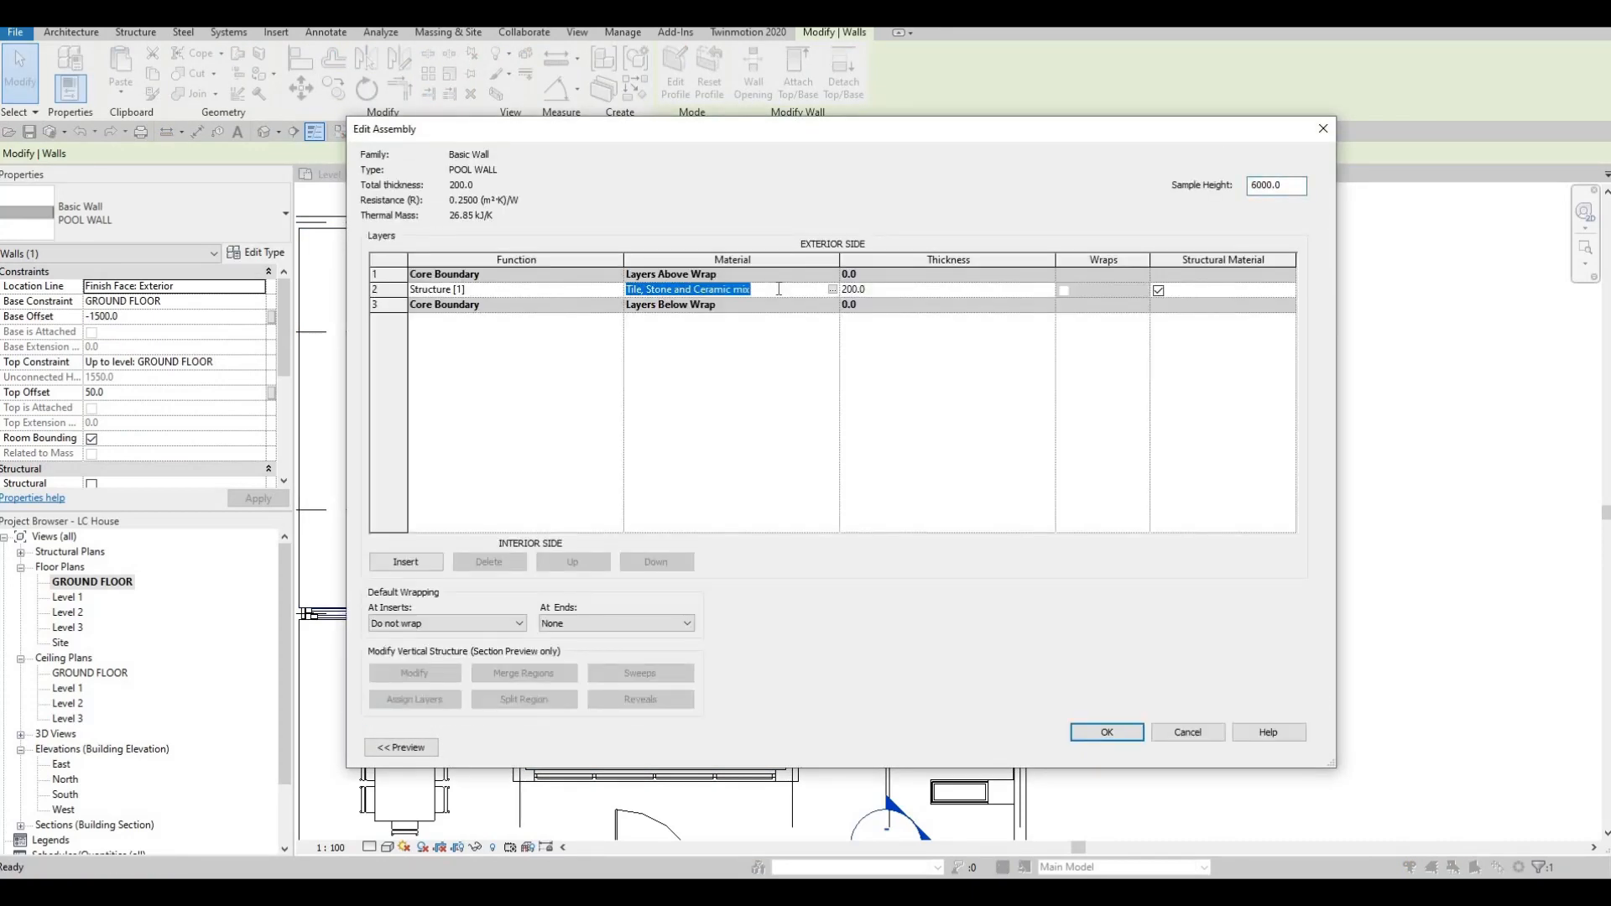
key("ctrl+c")
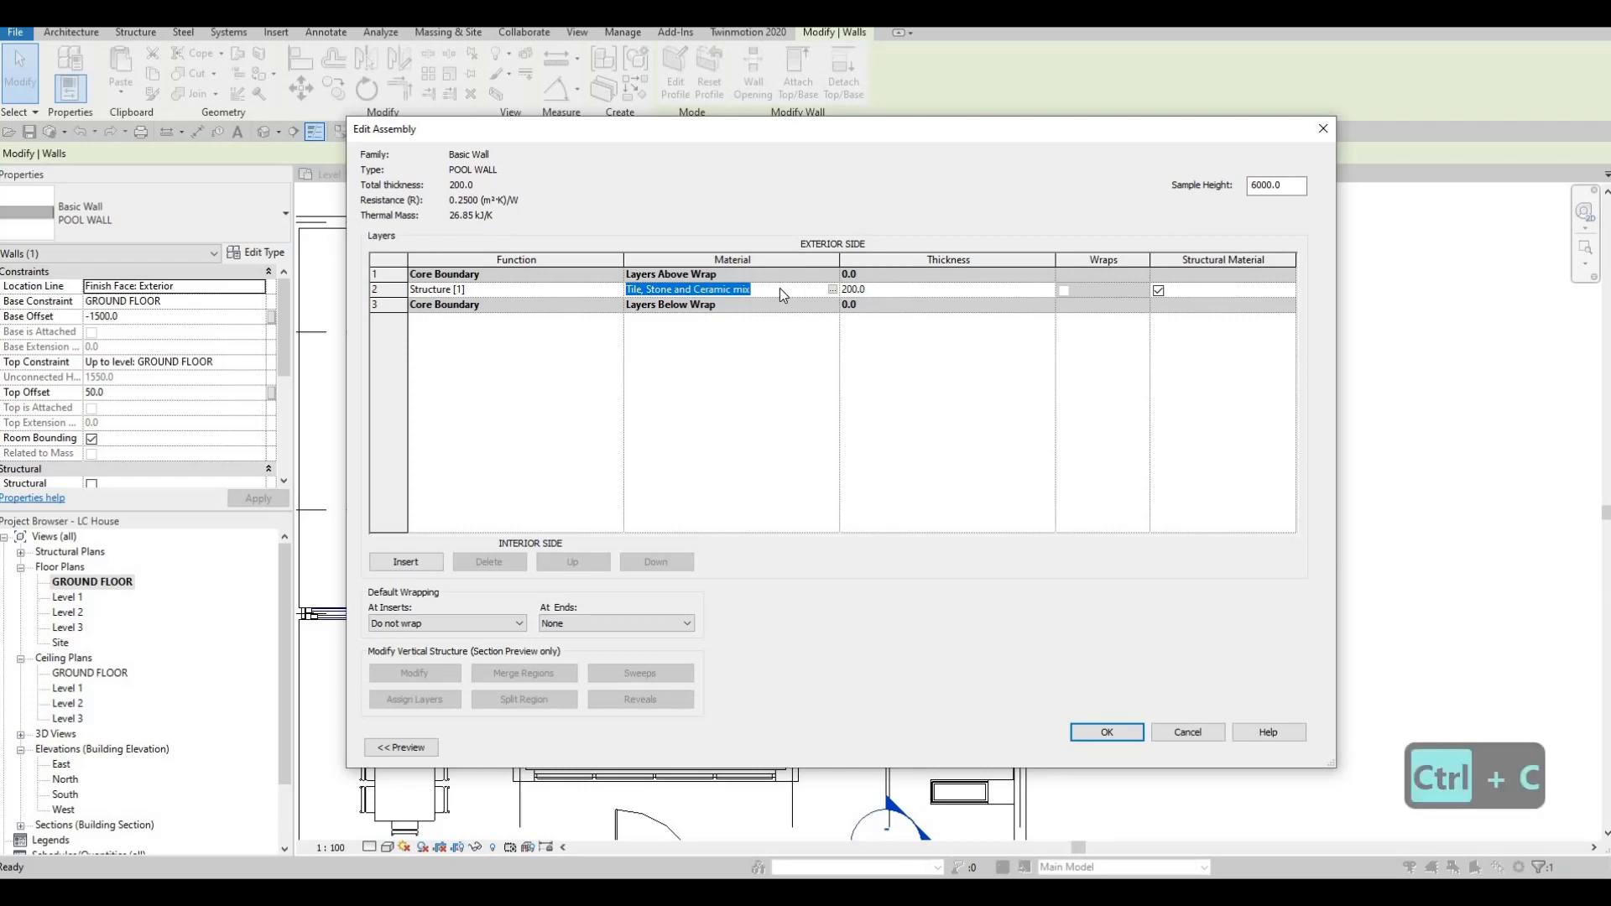
key("Escape")
key("Escape")
key("Escape")
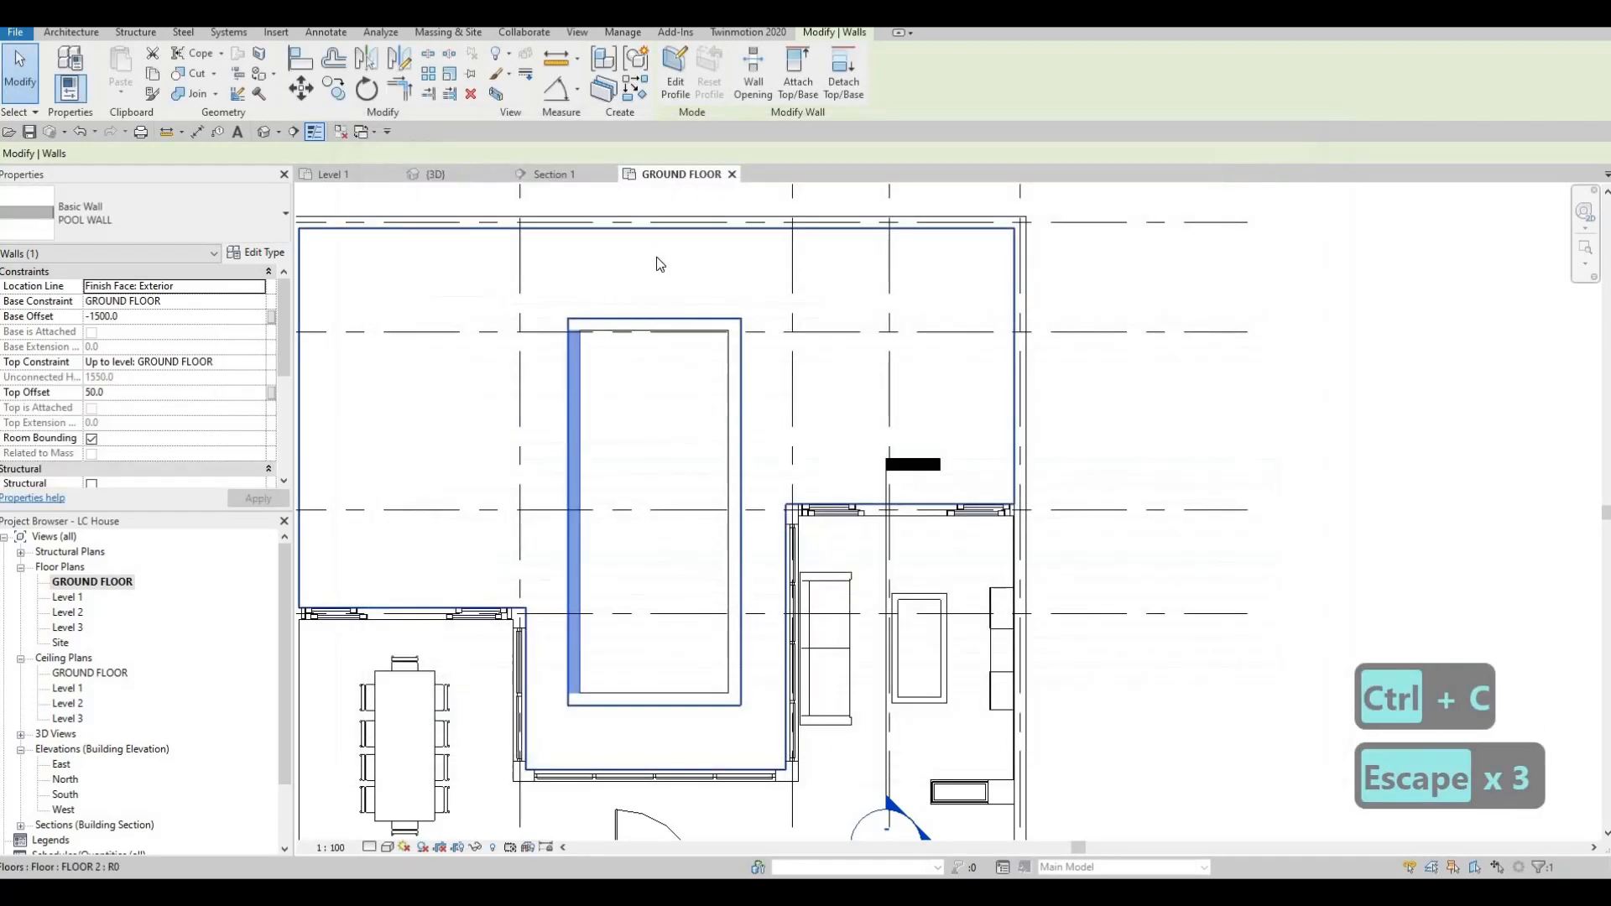
key("Escape")
Create an in-place model in the Generic Models category, accept its default name and start an extrusion.
middle_click_drag(614, 359, 738, 321)
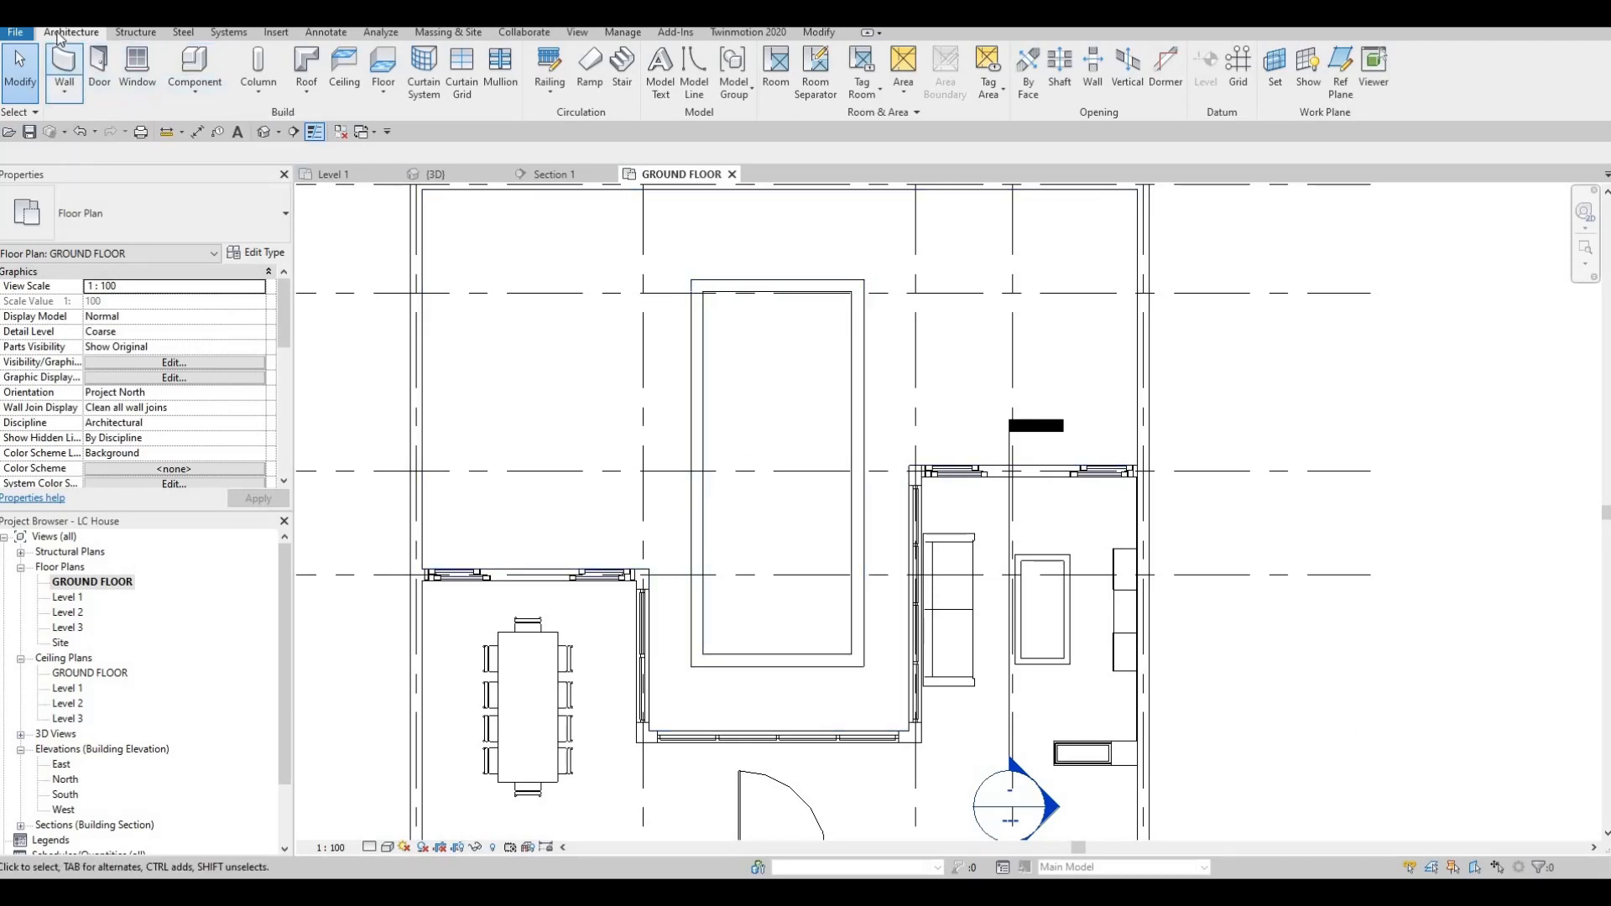
left_click(197, 94)
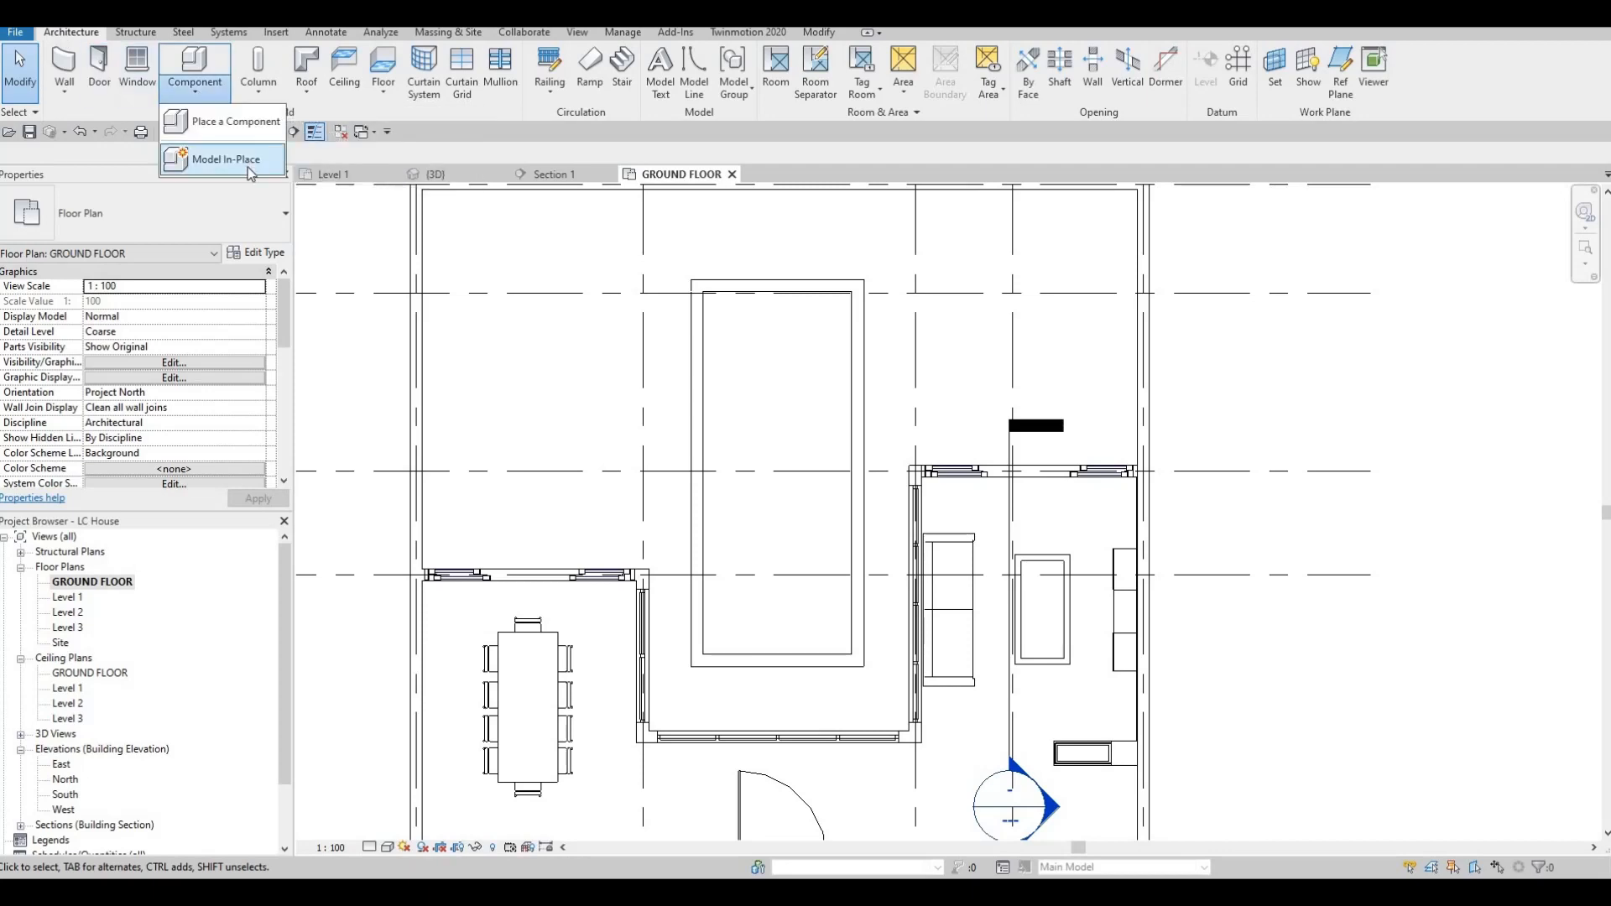
left_click(249, 168)
scroll(1007, 356, "down", 3)
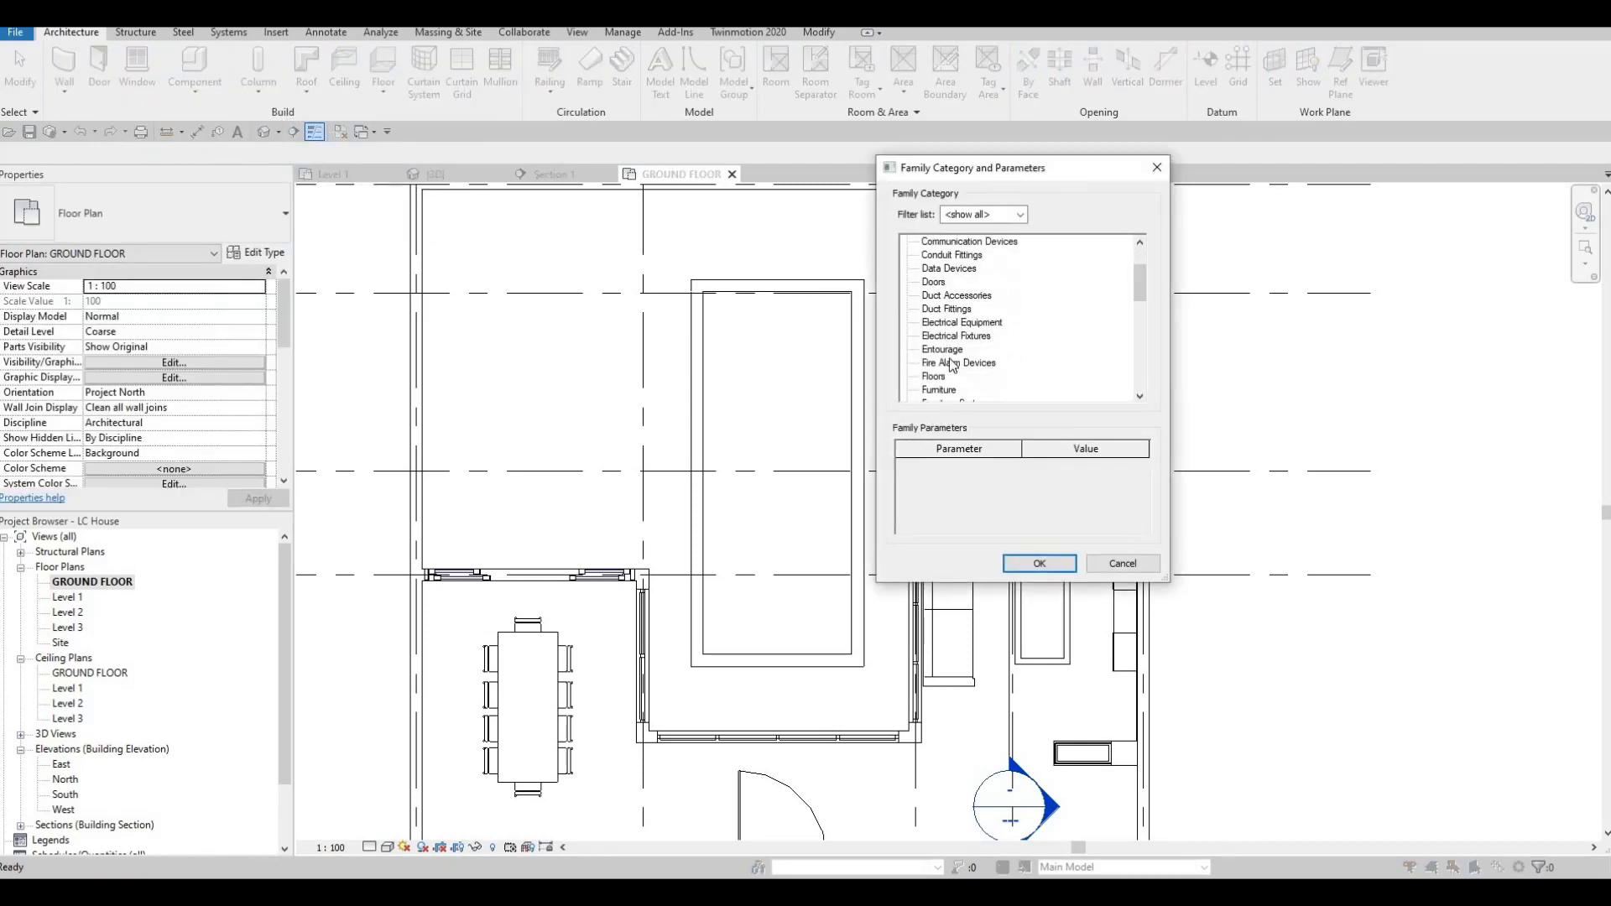
key("g")
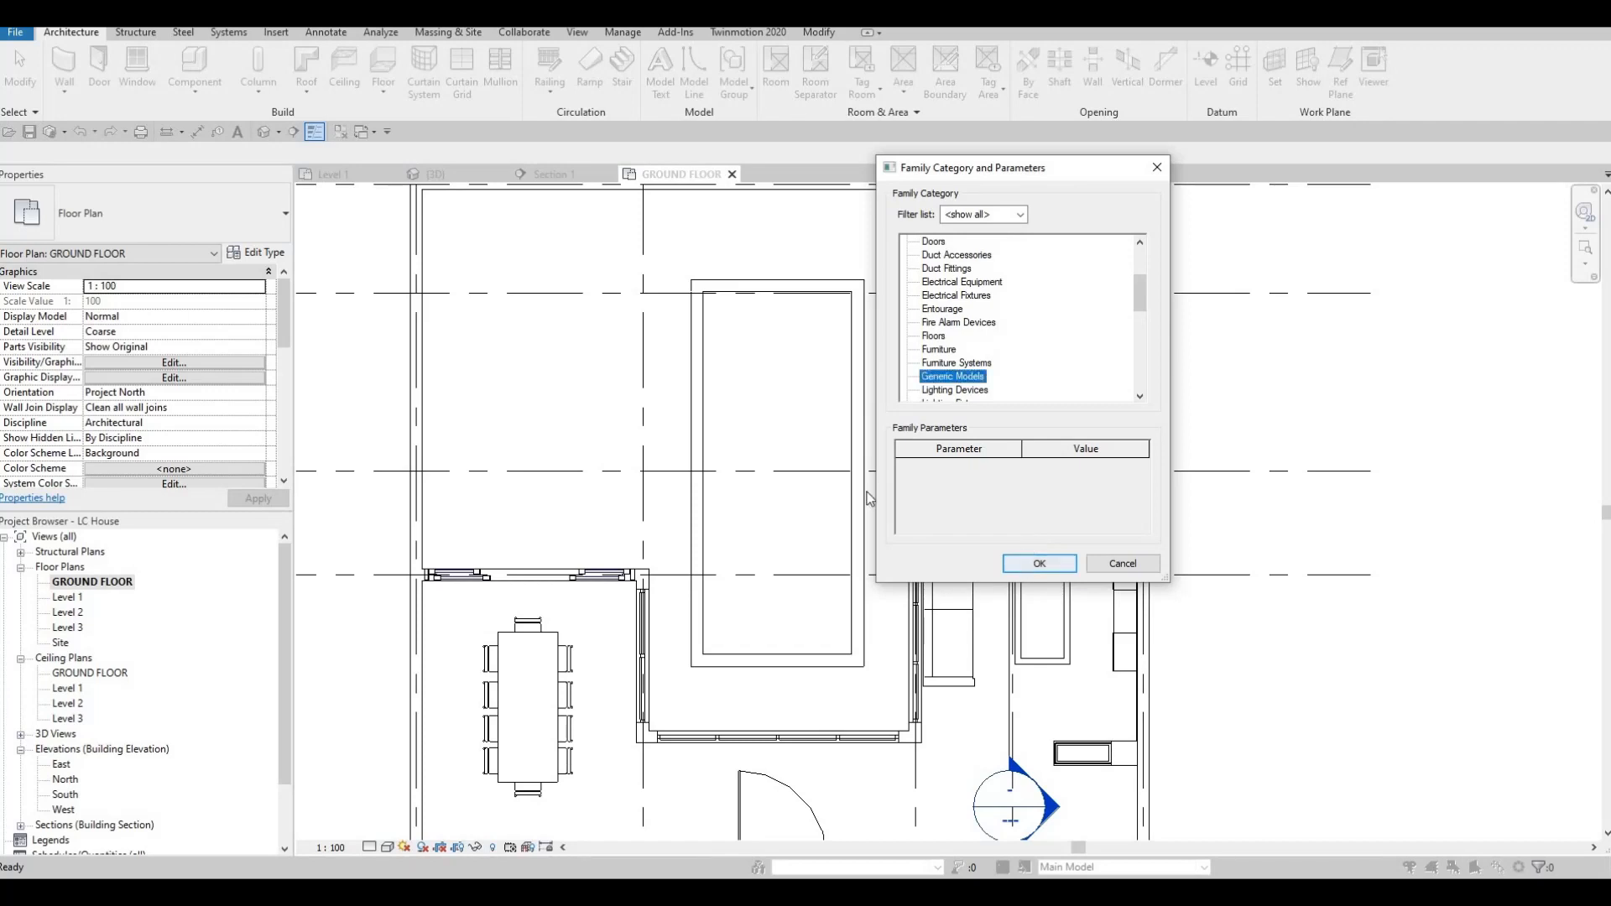
left_click(1030, 562)
key("Return")
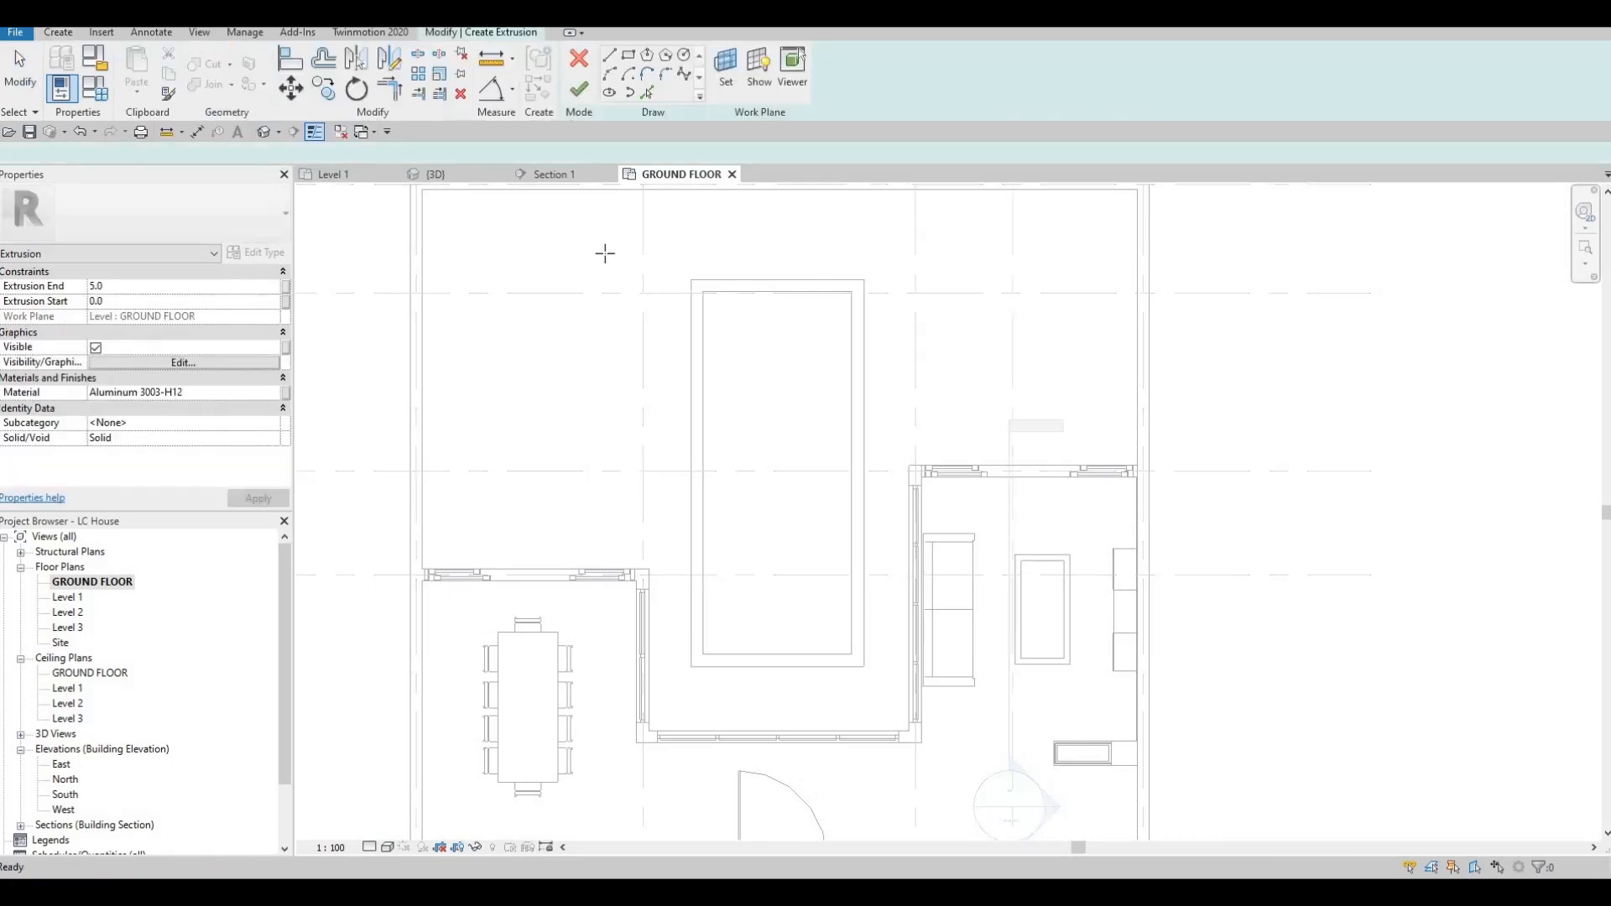
Set the extrusion's material to Tile, Stone and Ceramic mix using the copied name.
left_click(230, 391)
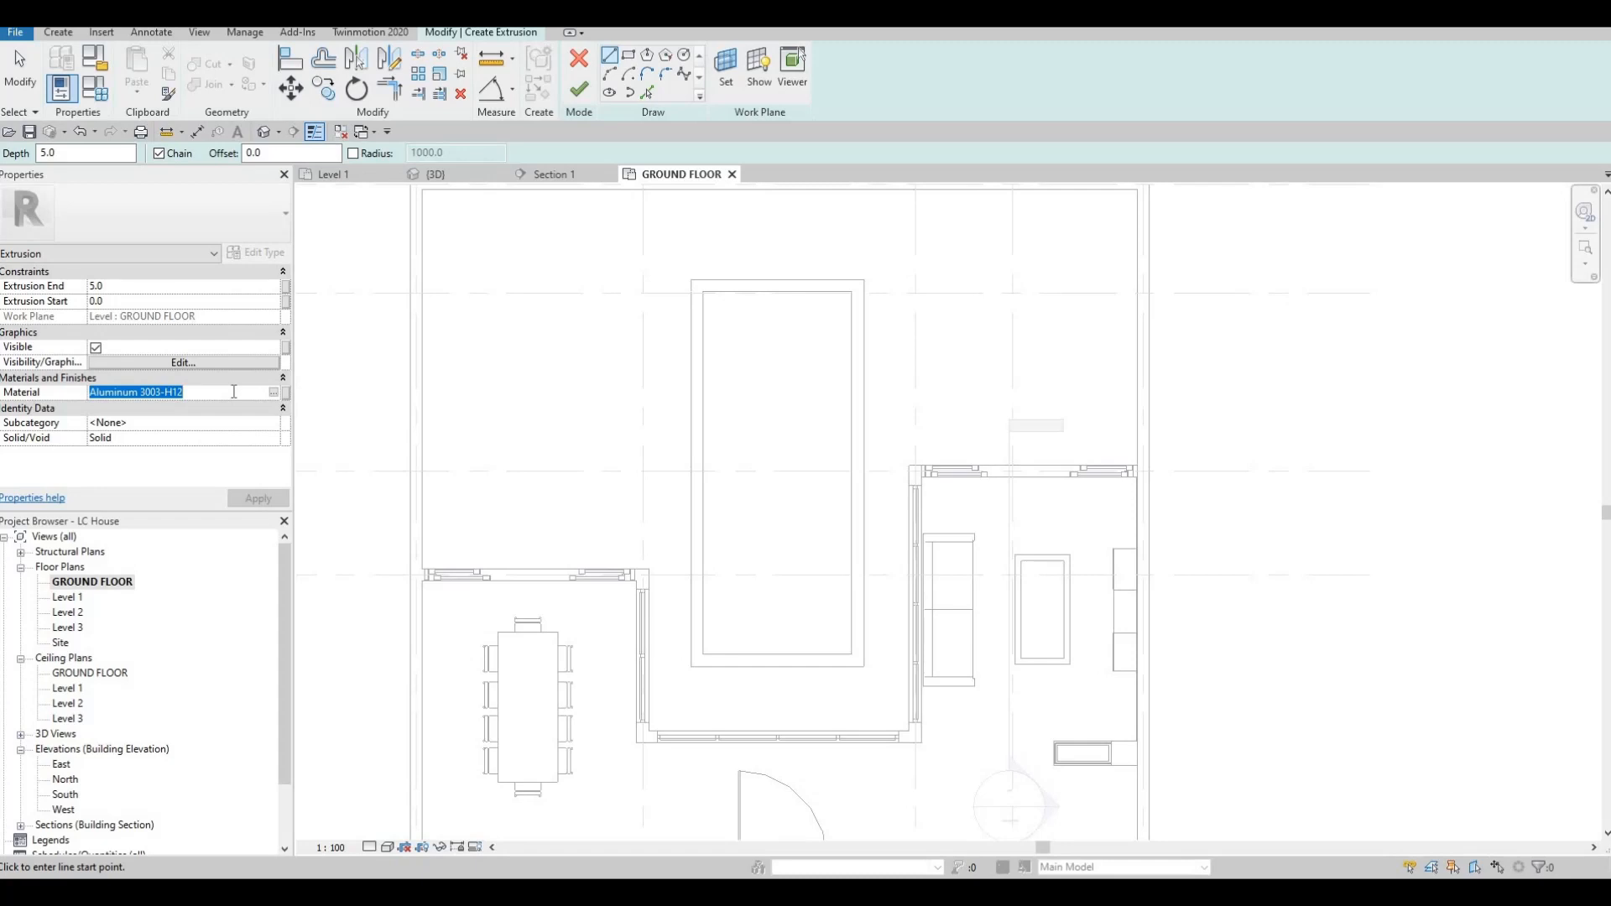
key("ctrl+v")
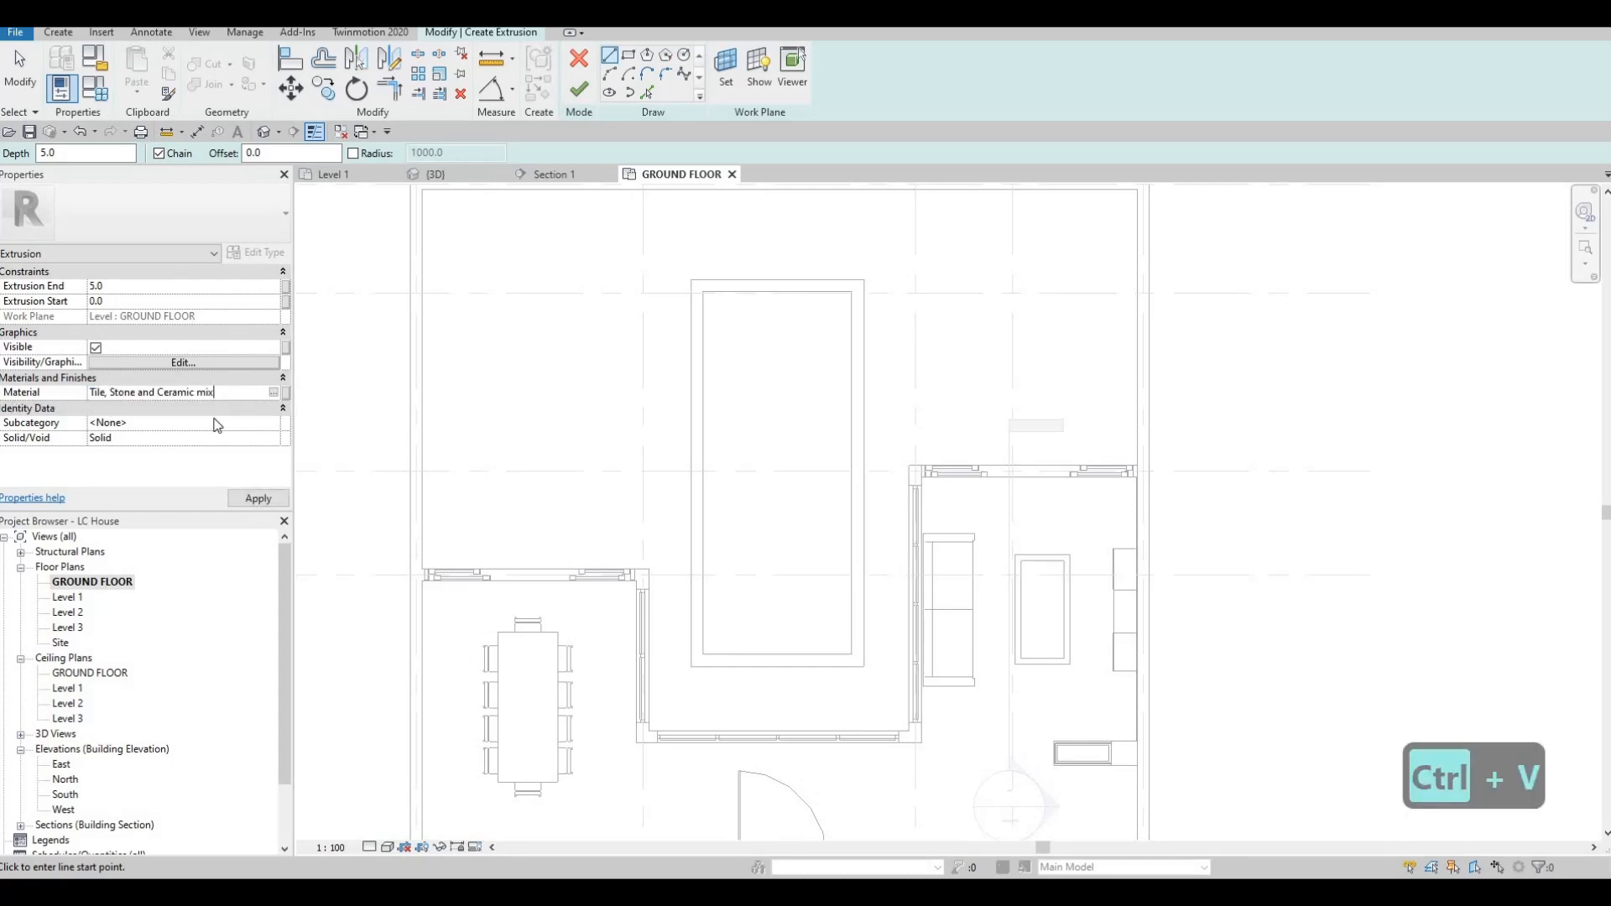
left_click(258, 502)
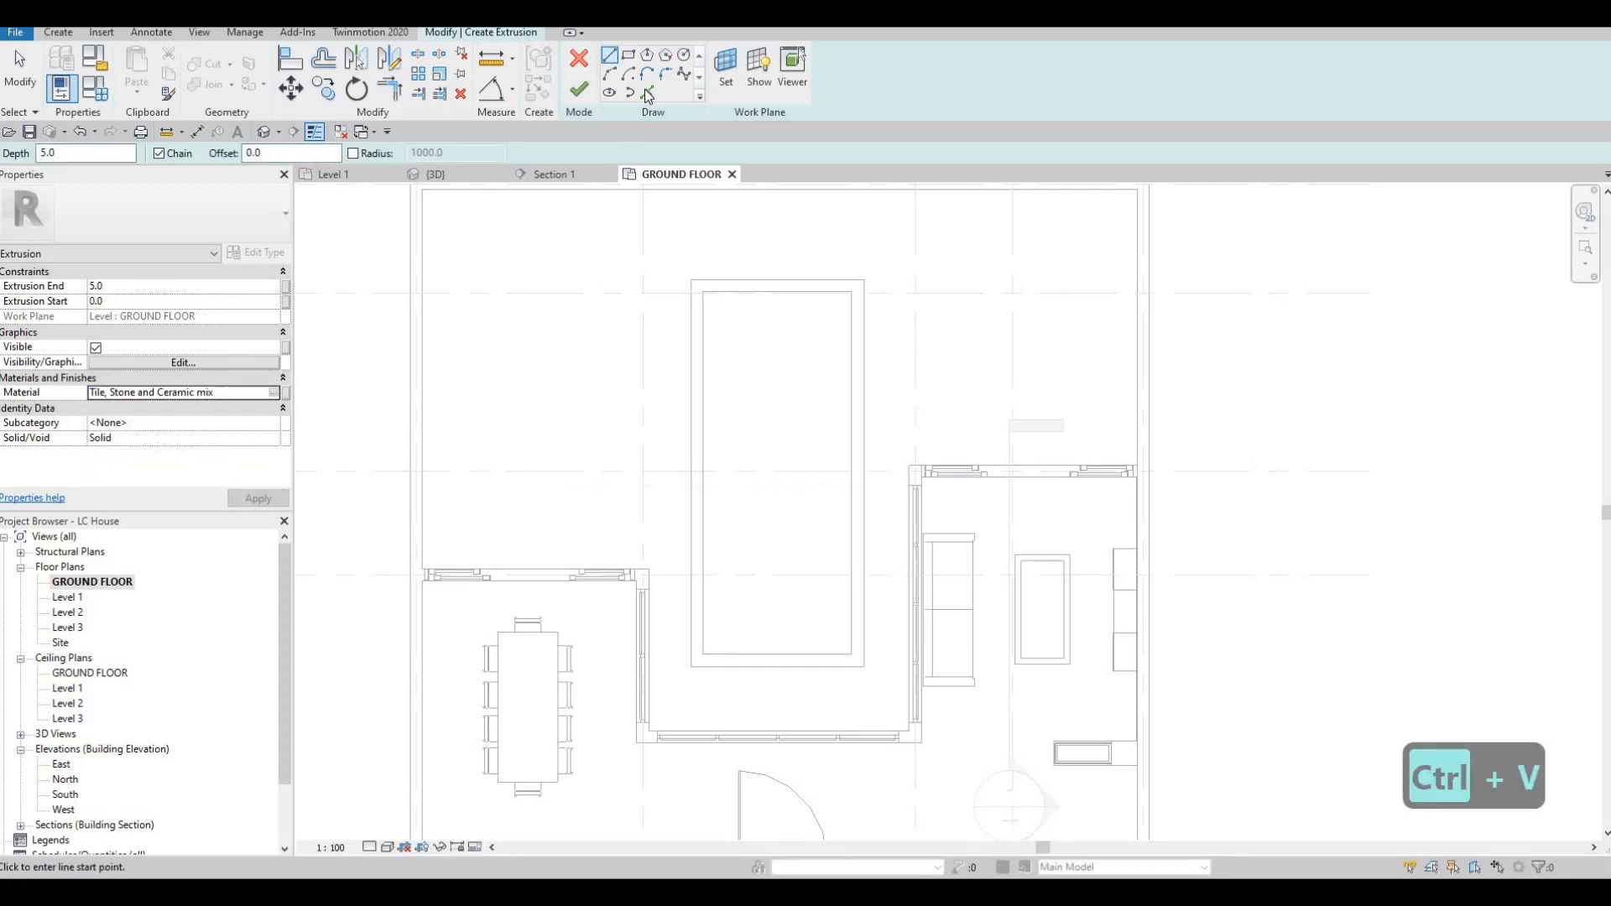
Sketch a rectangle between opposite inner corners of the pool walls, about 6050 mm long, and finish the extrusion.
left_click(628, 55)
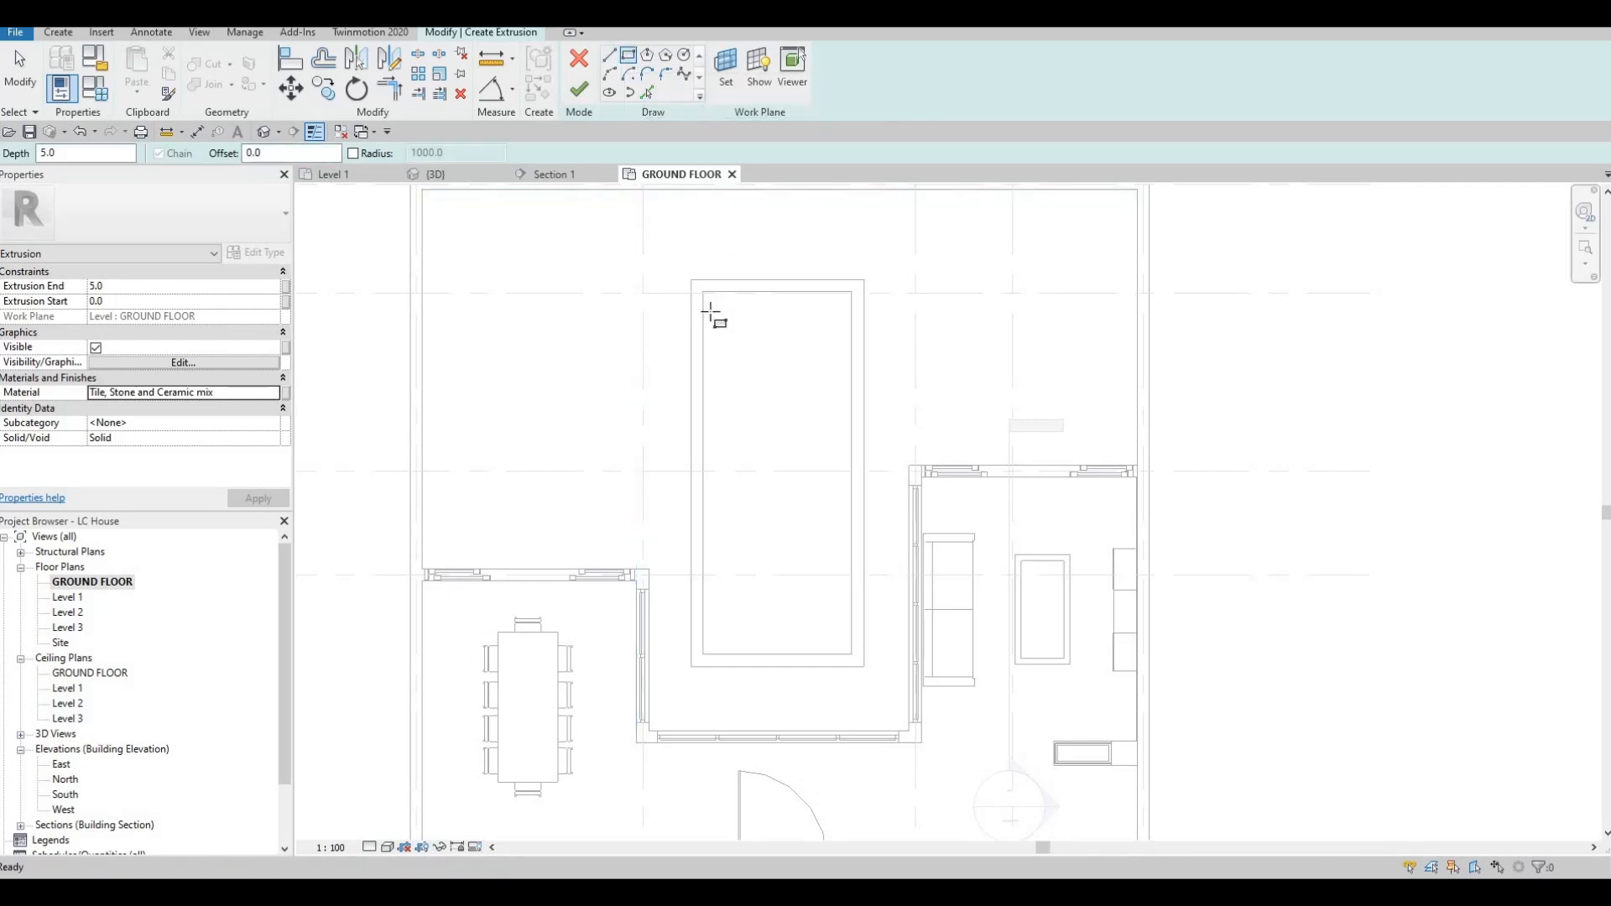
scroll(701, 289, "up", 2)
scroll(700, 284, "up", 1)
left_click(698, 272)
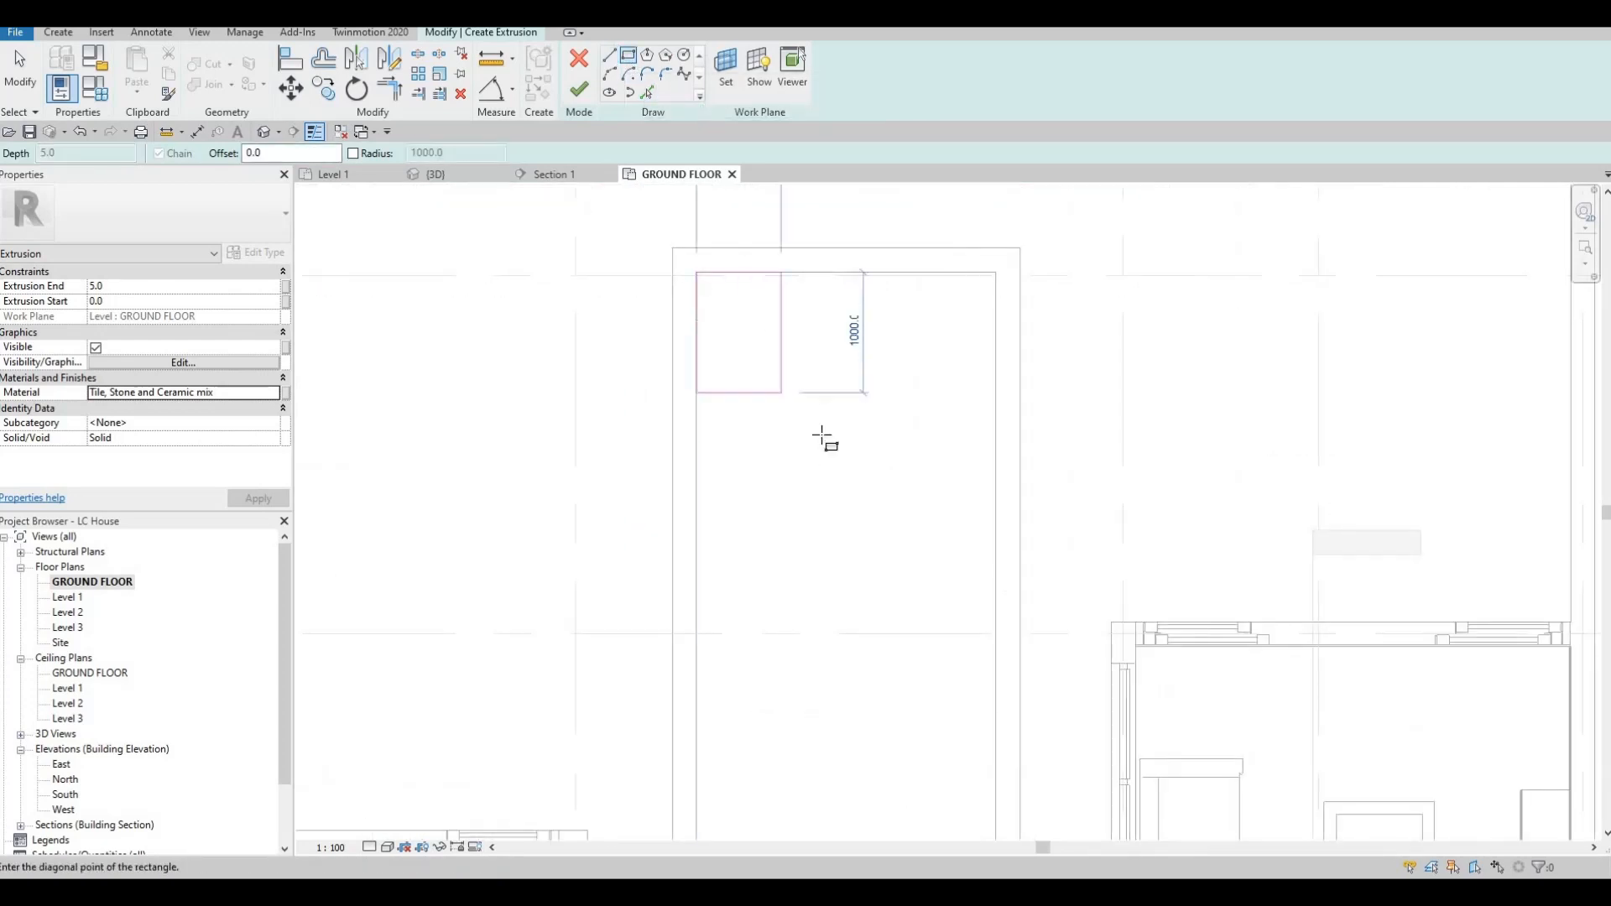
middle_click_drag(878, 483, 821, 328)
scroll(821, 328, "down", 1)
middle_click_drag(867, 489, 863, 316)
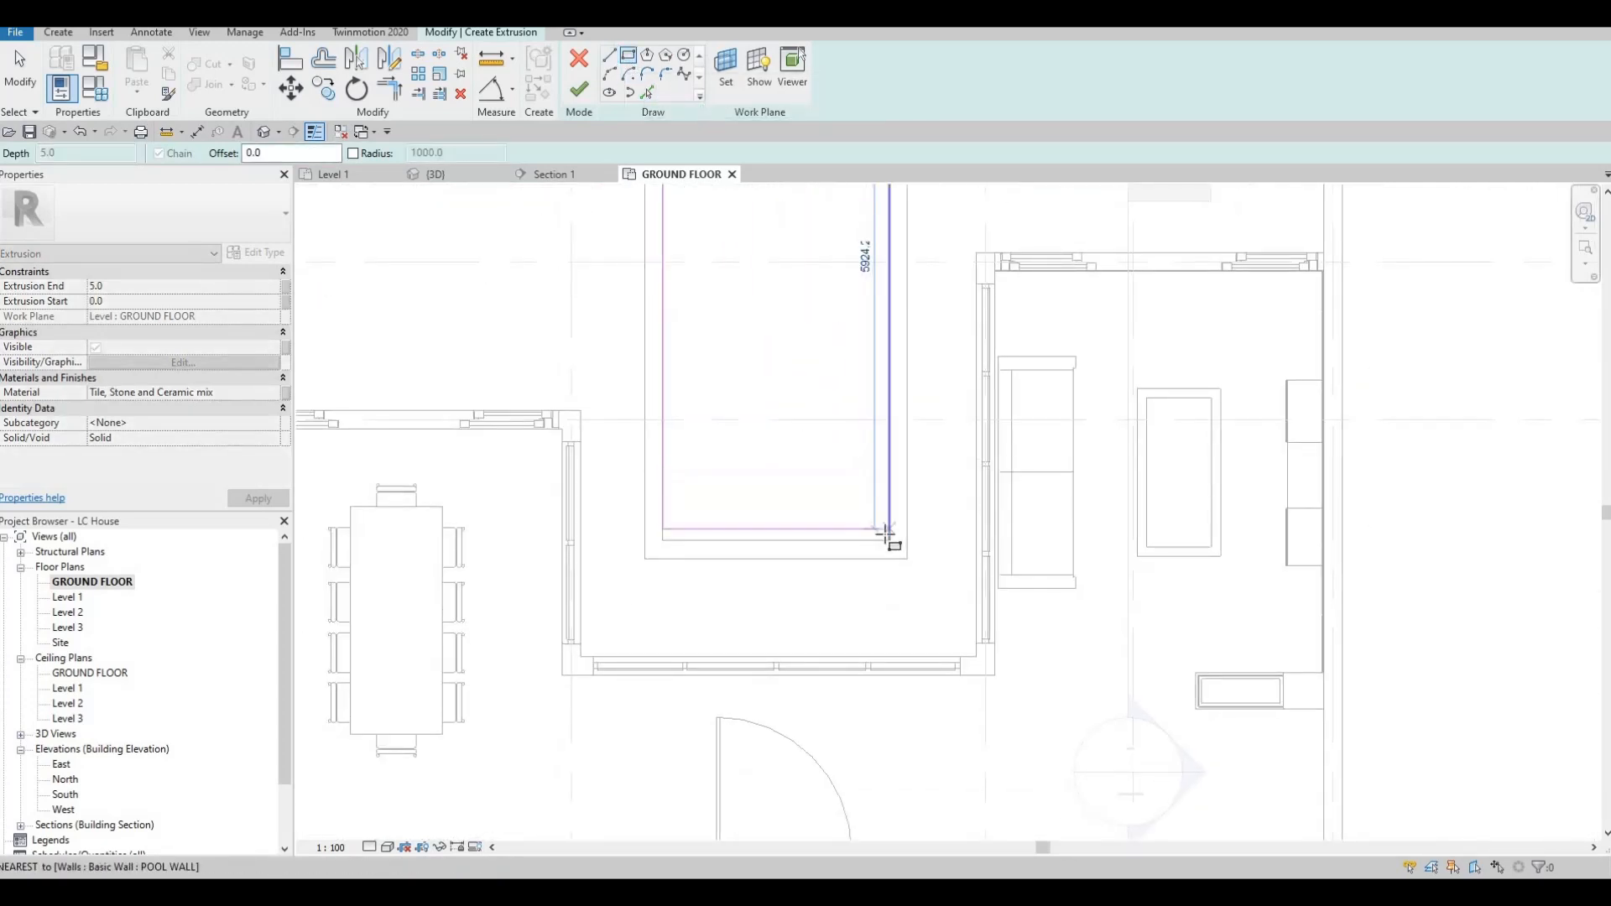
left_click(888, 537)
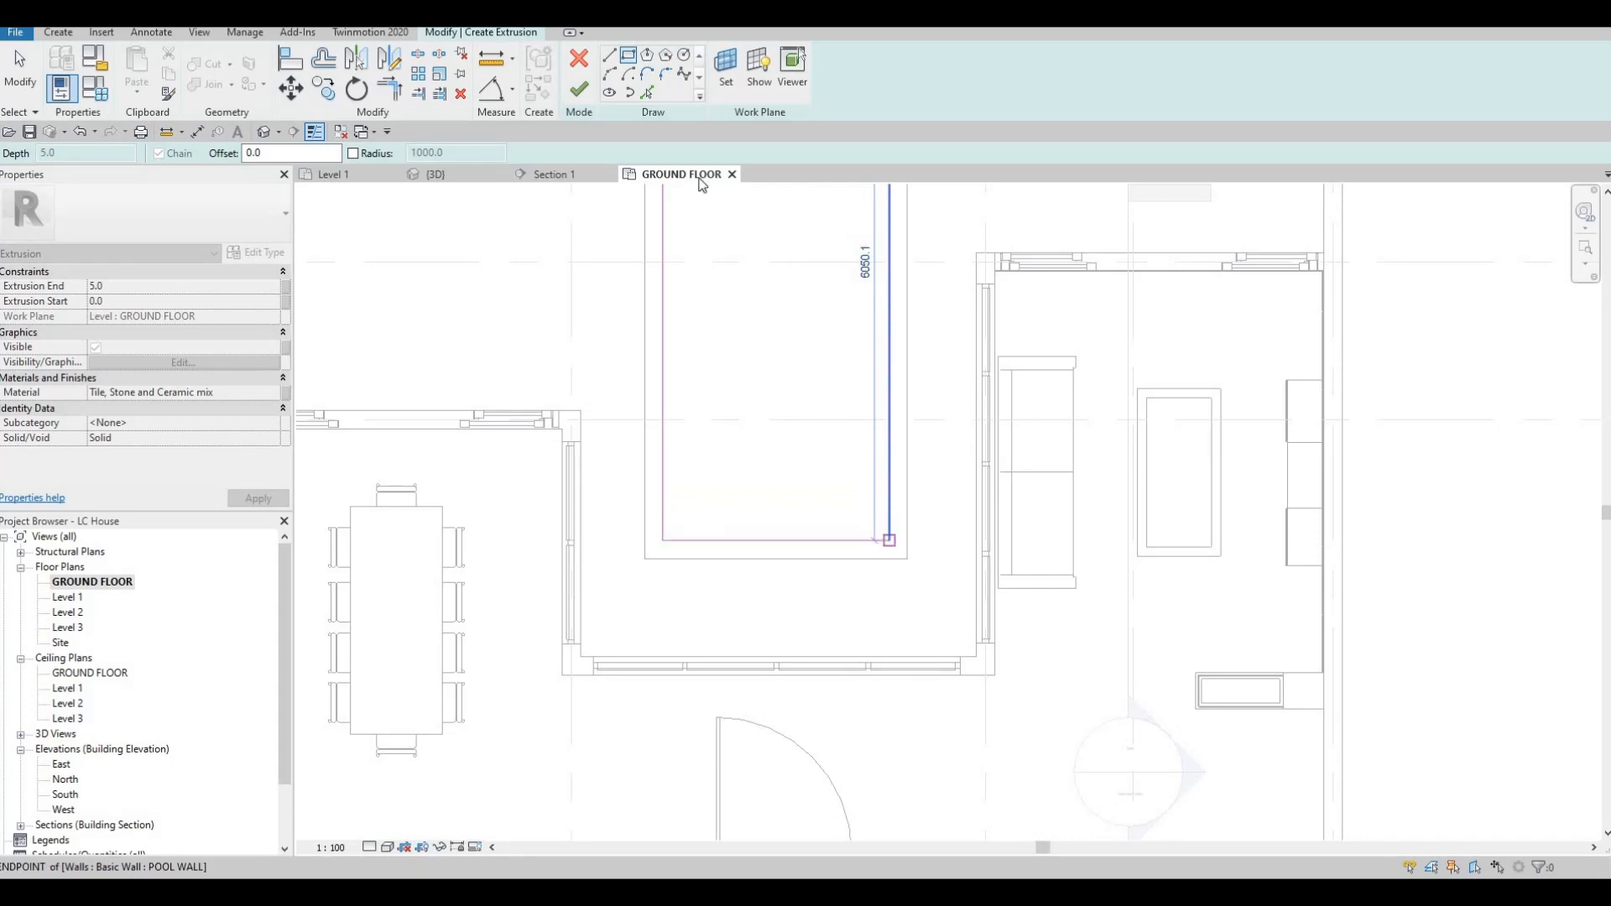
left_click(579, 89)
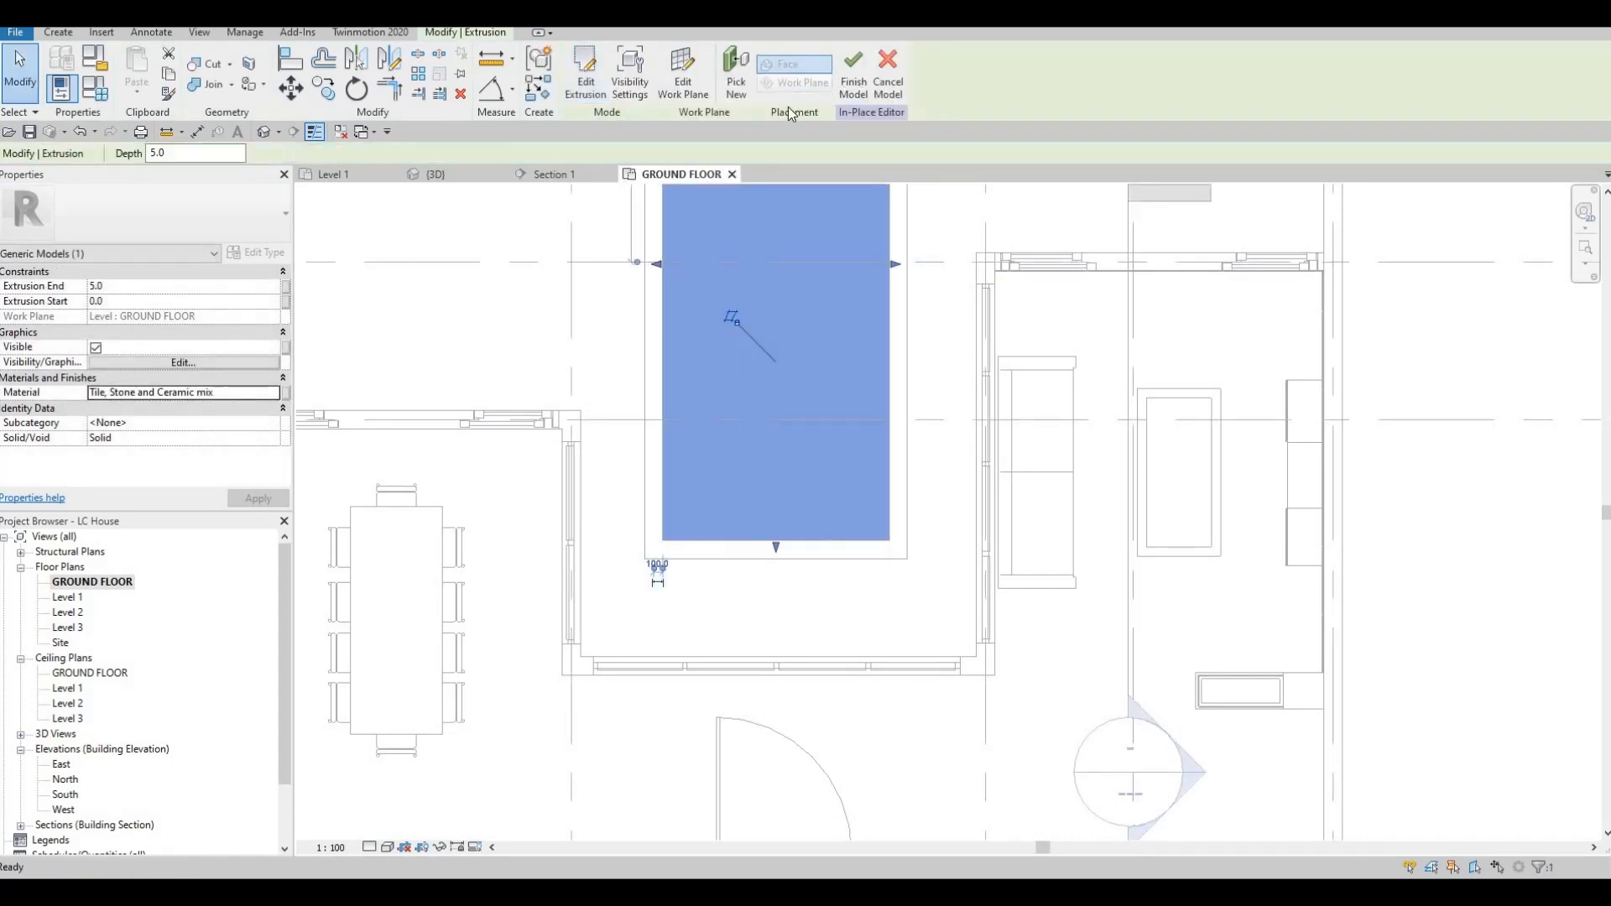
In the 3D view, stretch the tiled model's bottom face and lower its top face to form a slab near the pool walls' base.
left_click(436, 174)
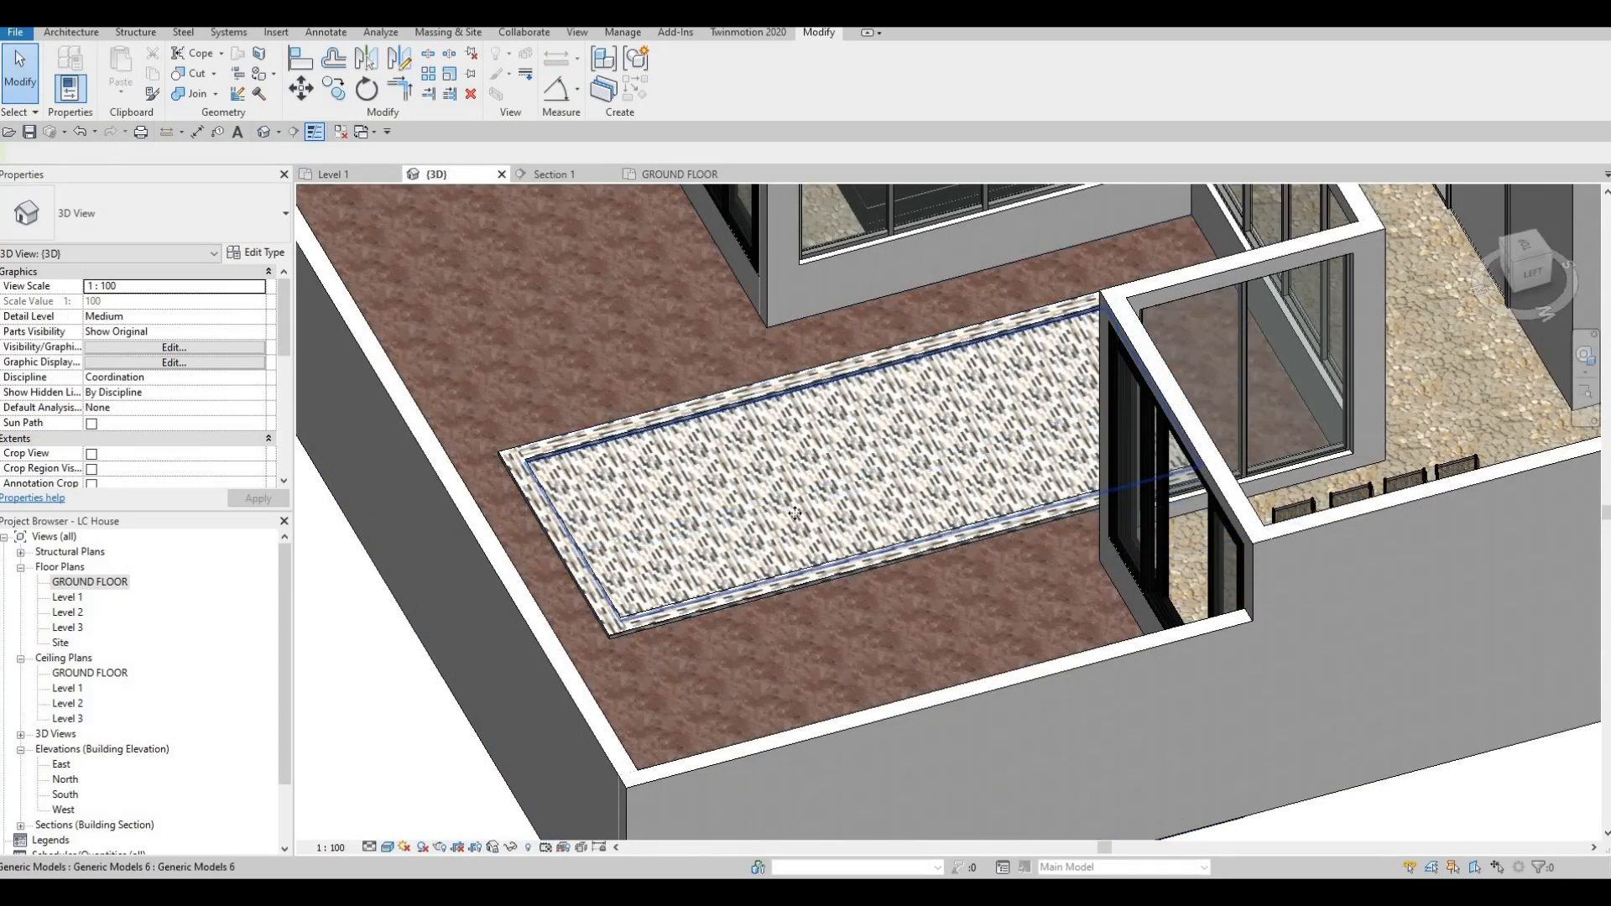
left_click(865, 491)
left_click_drag(864, 478, 855, 581)
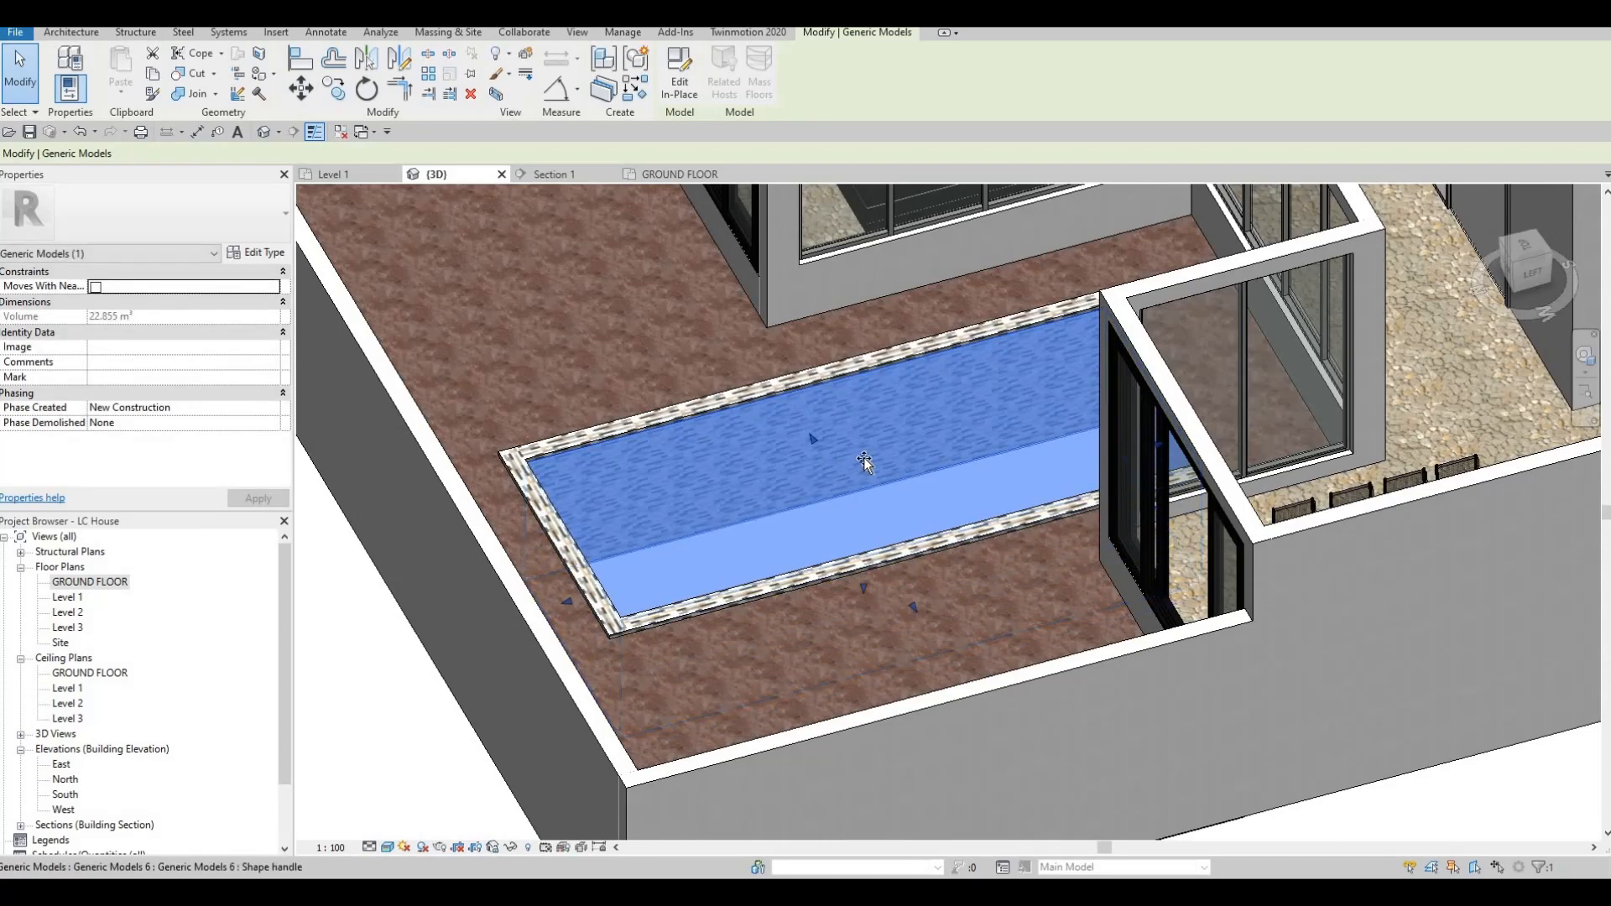
left_click_drag(863, 460, 861, 577)
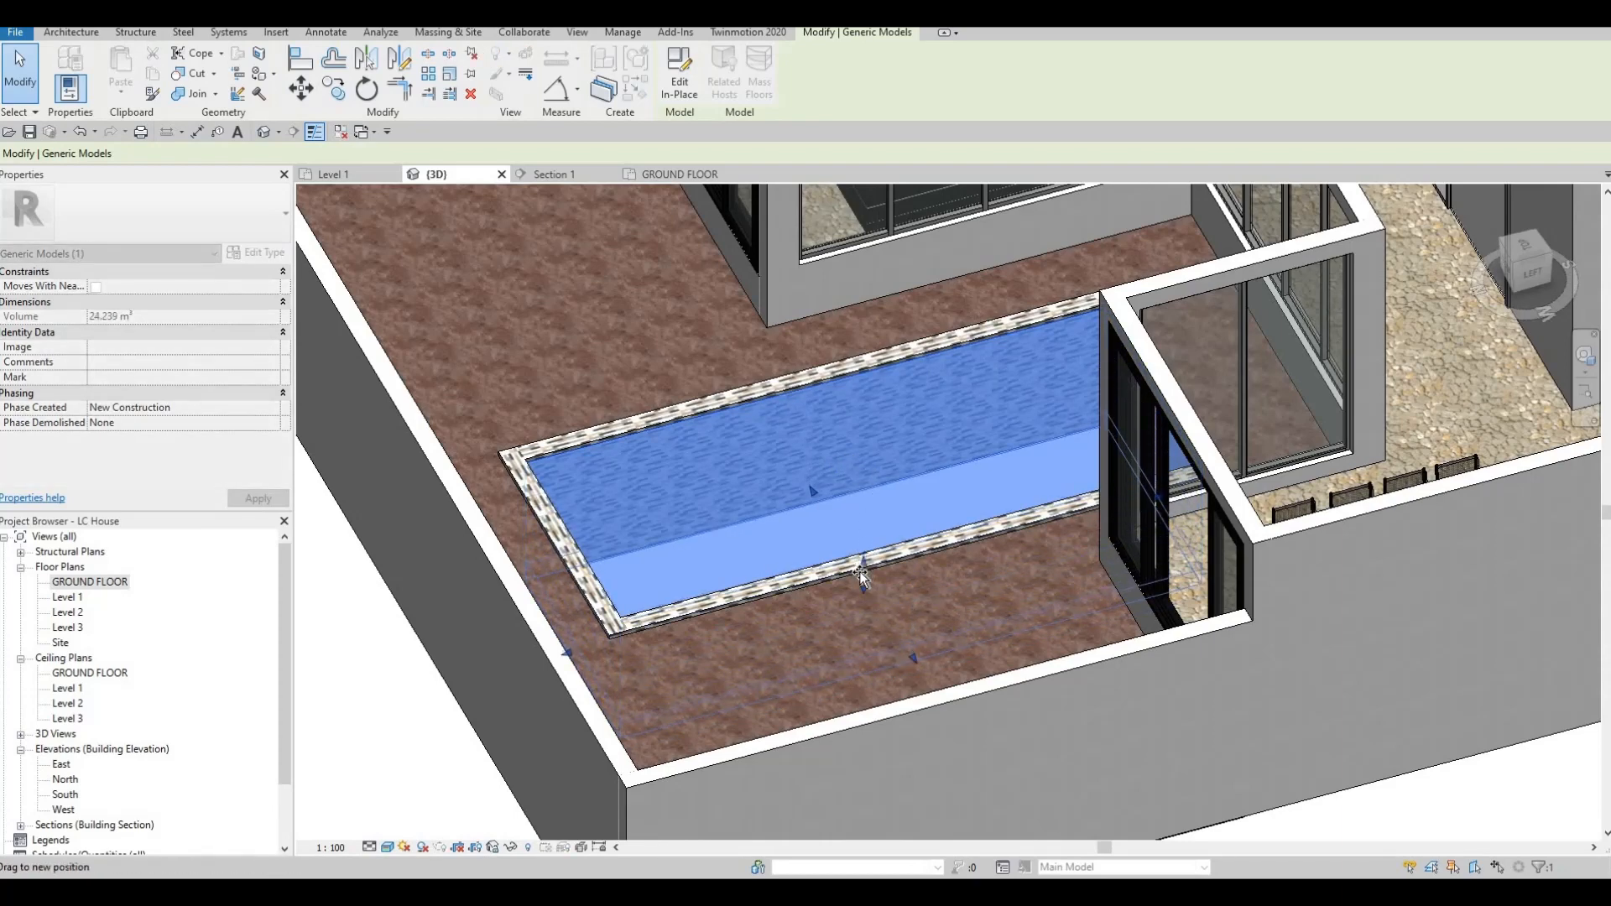
middle_click_drag(971, 478, 929, 514, "shift")
key("Escape")
middle_click_drag(1072, 528, 647, 515, "shift")
scroll(658, 525, "up", 4)
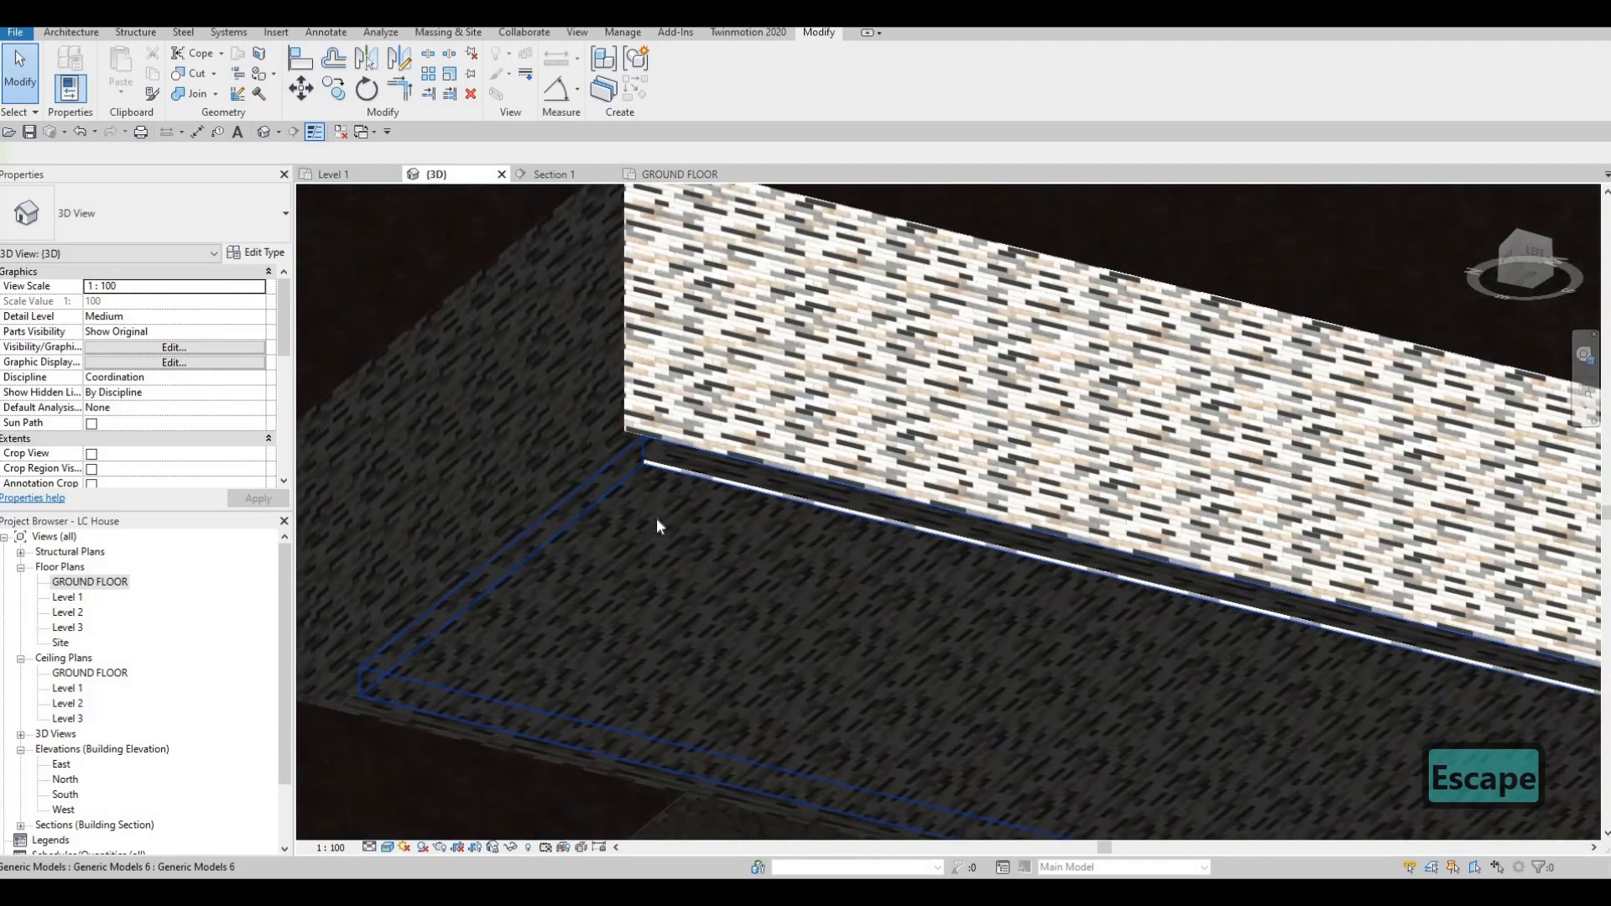
key("a")
key("l")
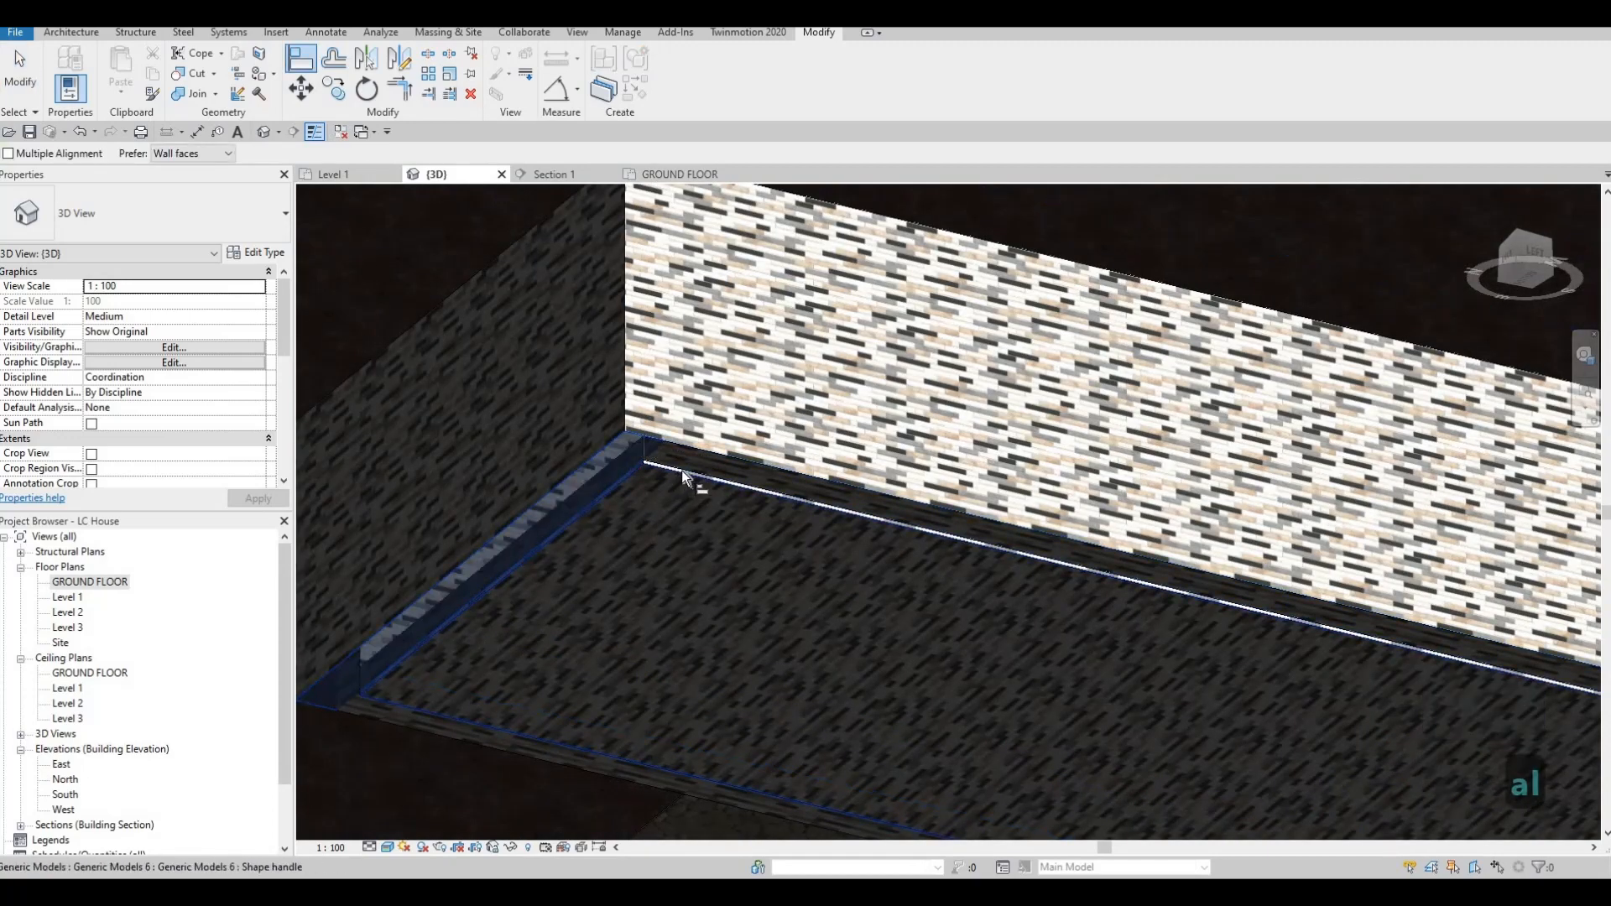
key("Escape")
key("Escape")
Examine the tiled pool floor and its fit between the pool walls from below and from above.
scroll(679, 455, "down", 5)
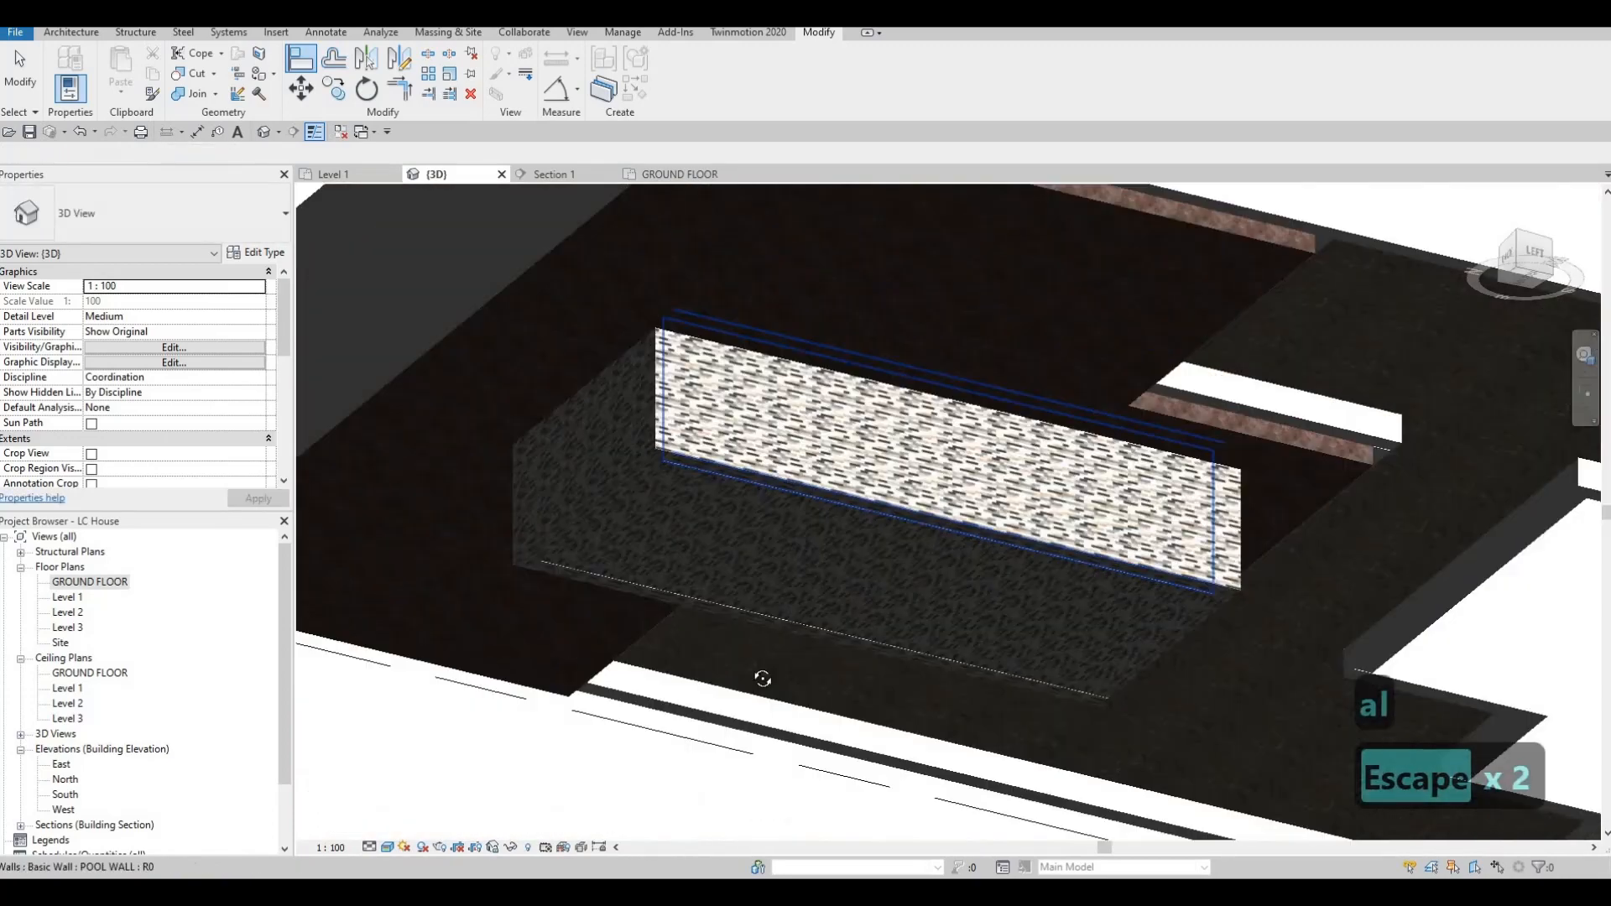
middle_click_drag(759, 676, 809, 611, "shift")
middle_click_drag(874, 500, 889, 588, "shift")
key("Escape")
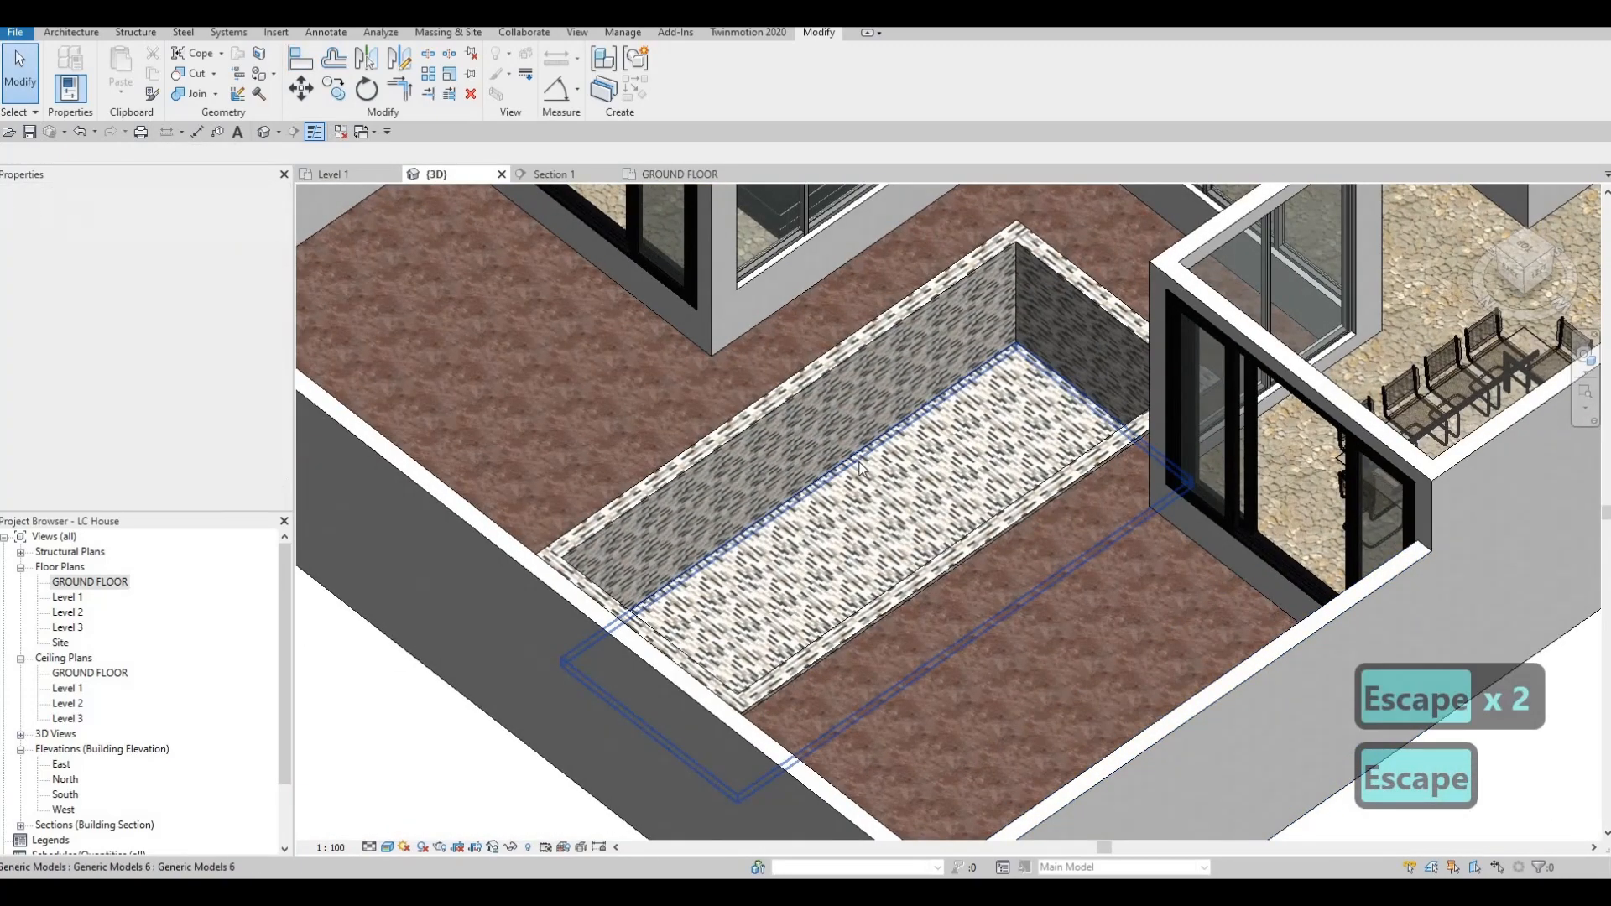
left_click(752, 602)
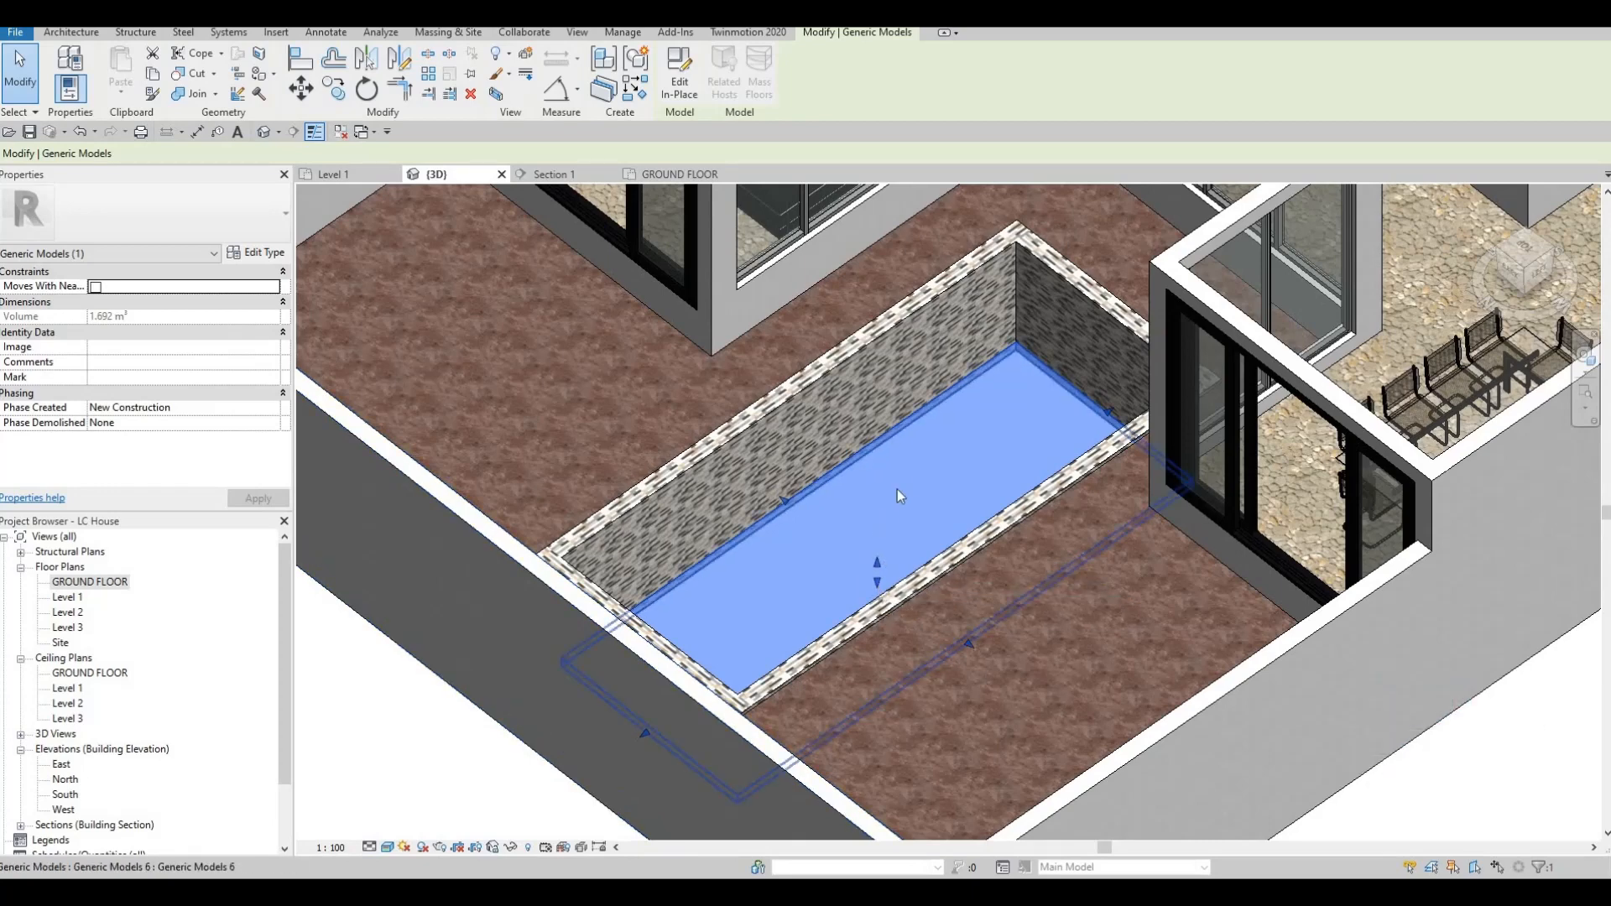
key("Escape")
key("Escape")
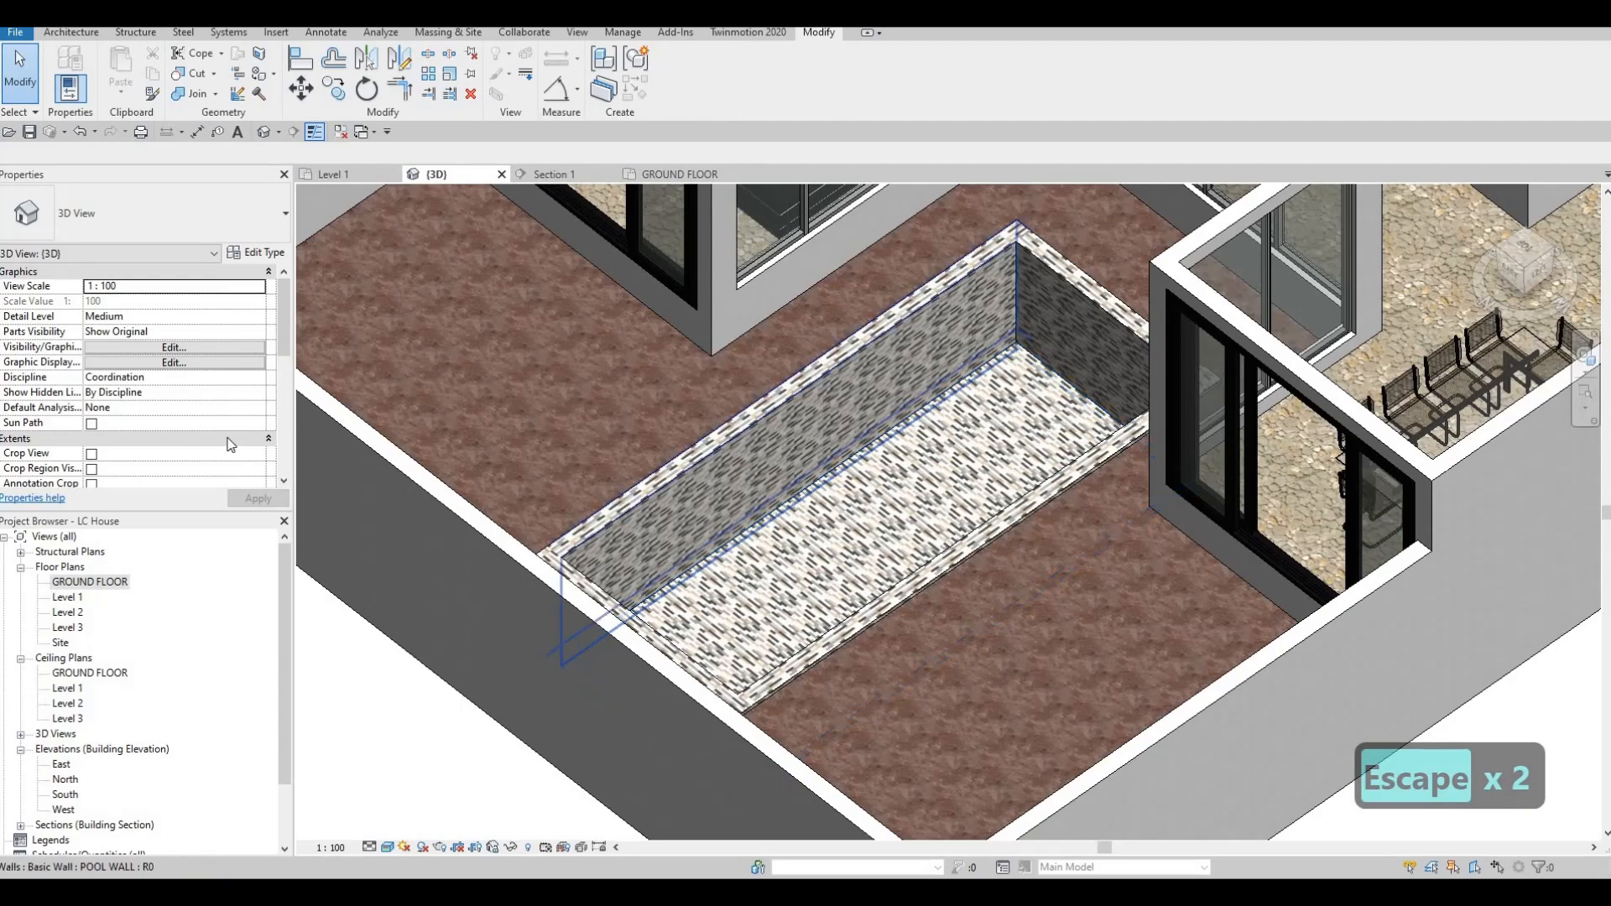
In the GROUND FLOOR plan, start a new in-place component in the Generic Models category and accept its suggested name.
double_click(90, 582)
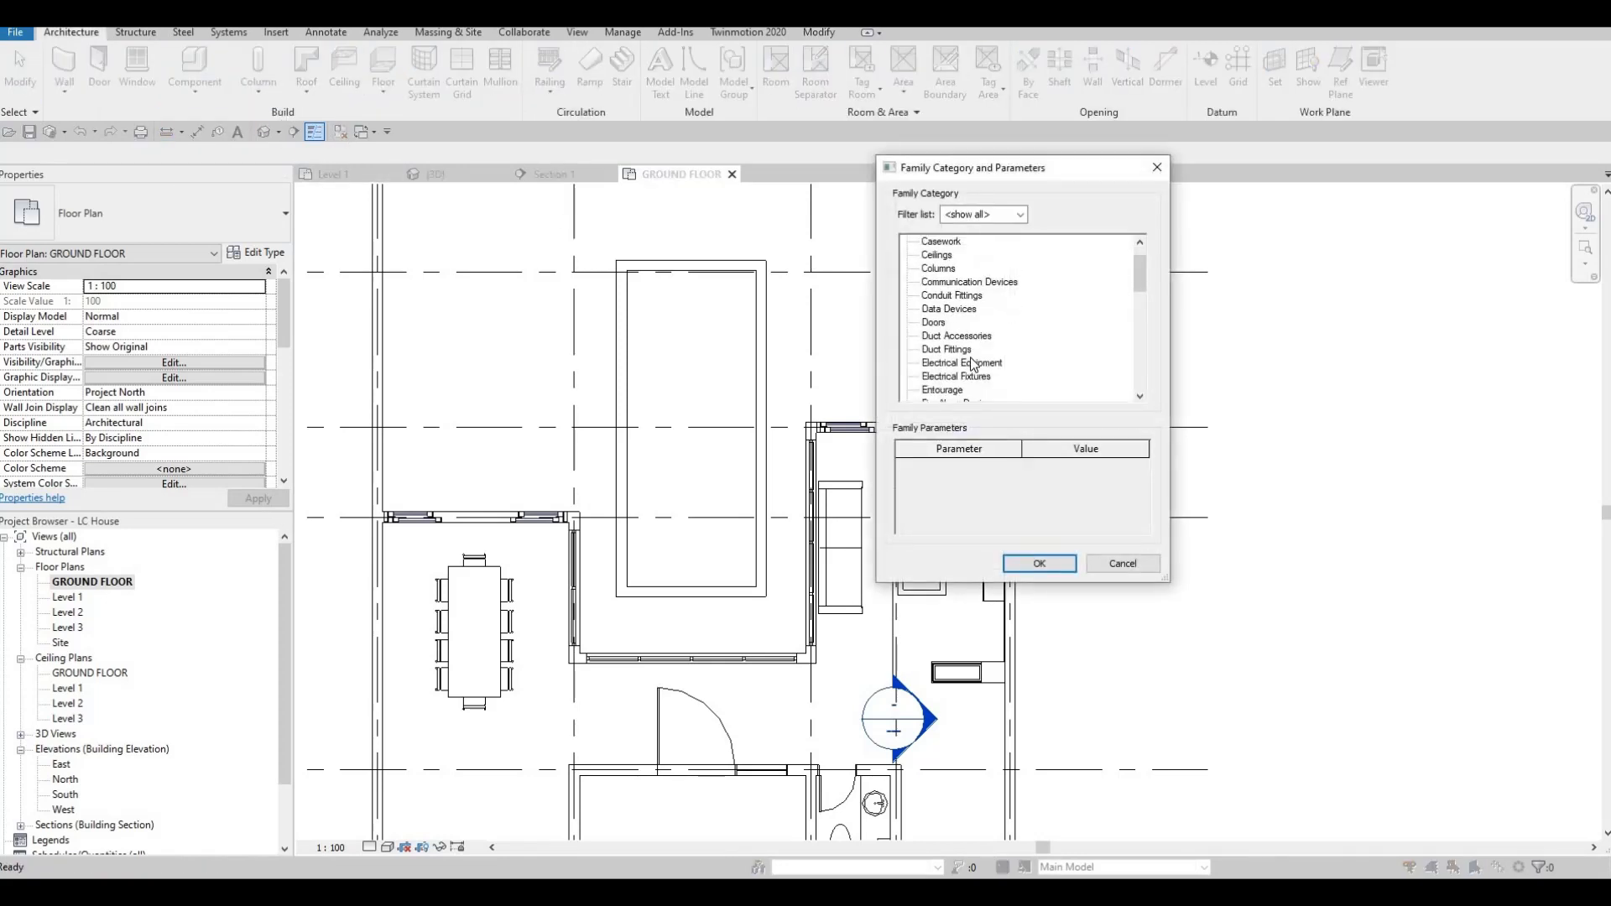
scroll(965, 357, "down", 1)
scroll(968, 376, "down", 1)
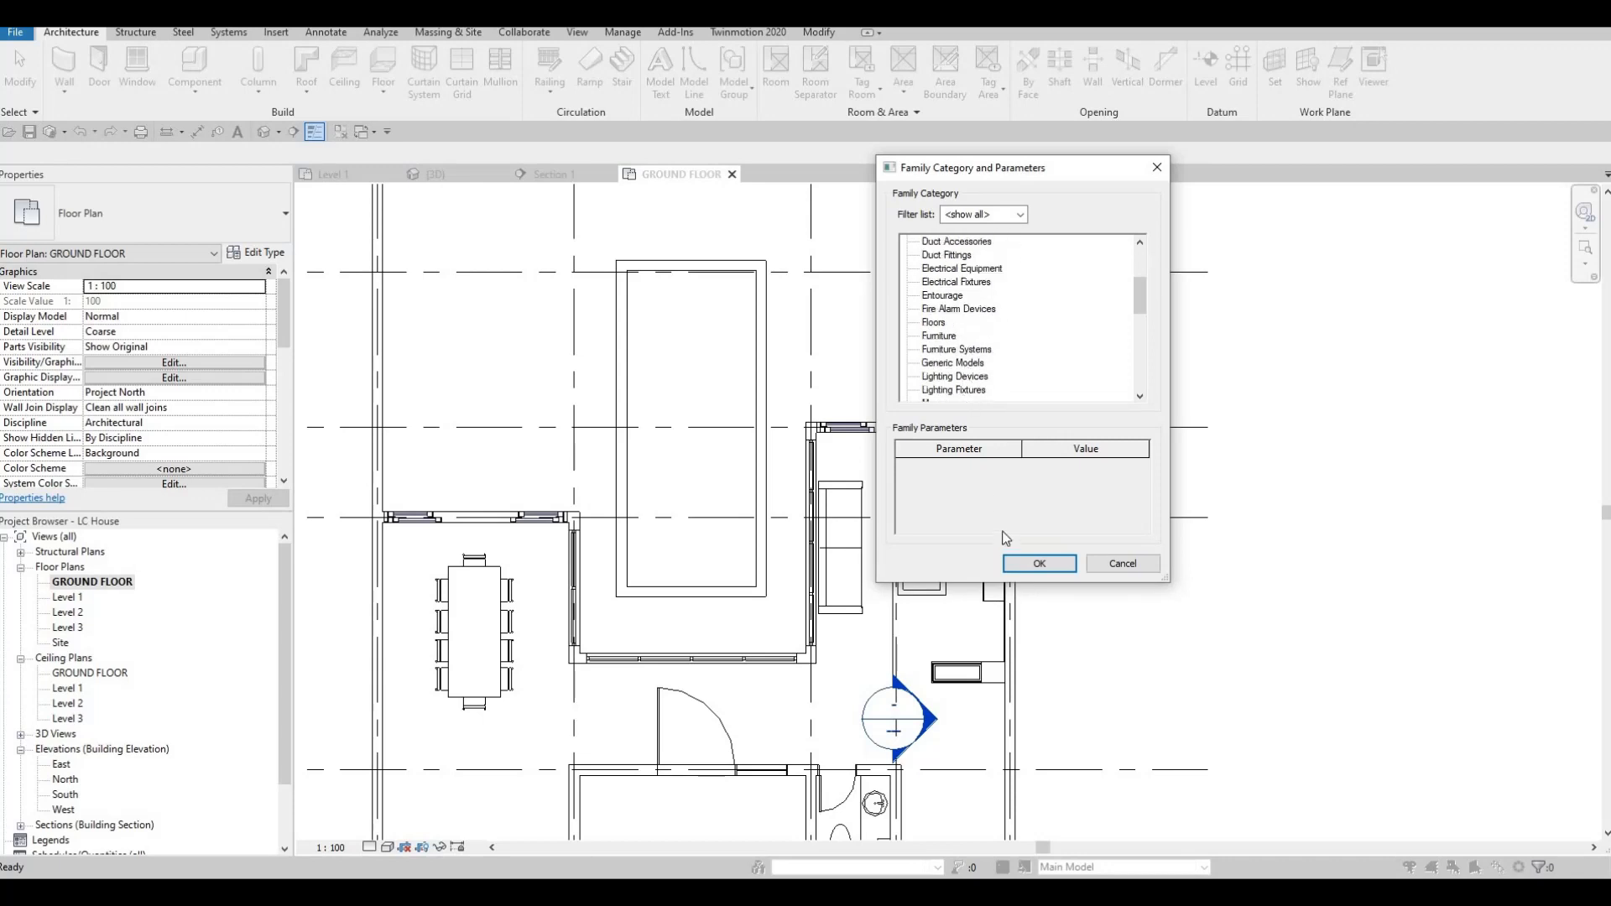
left_click(1039, 563)
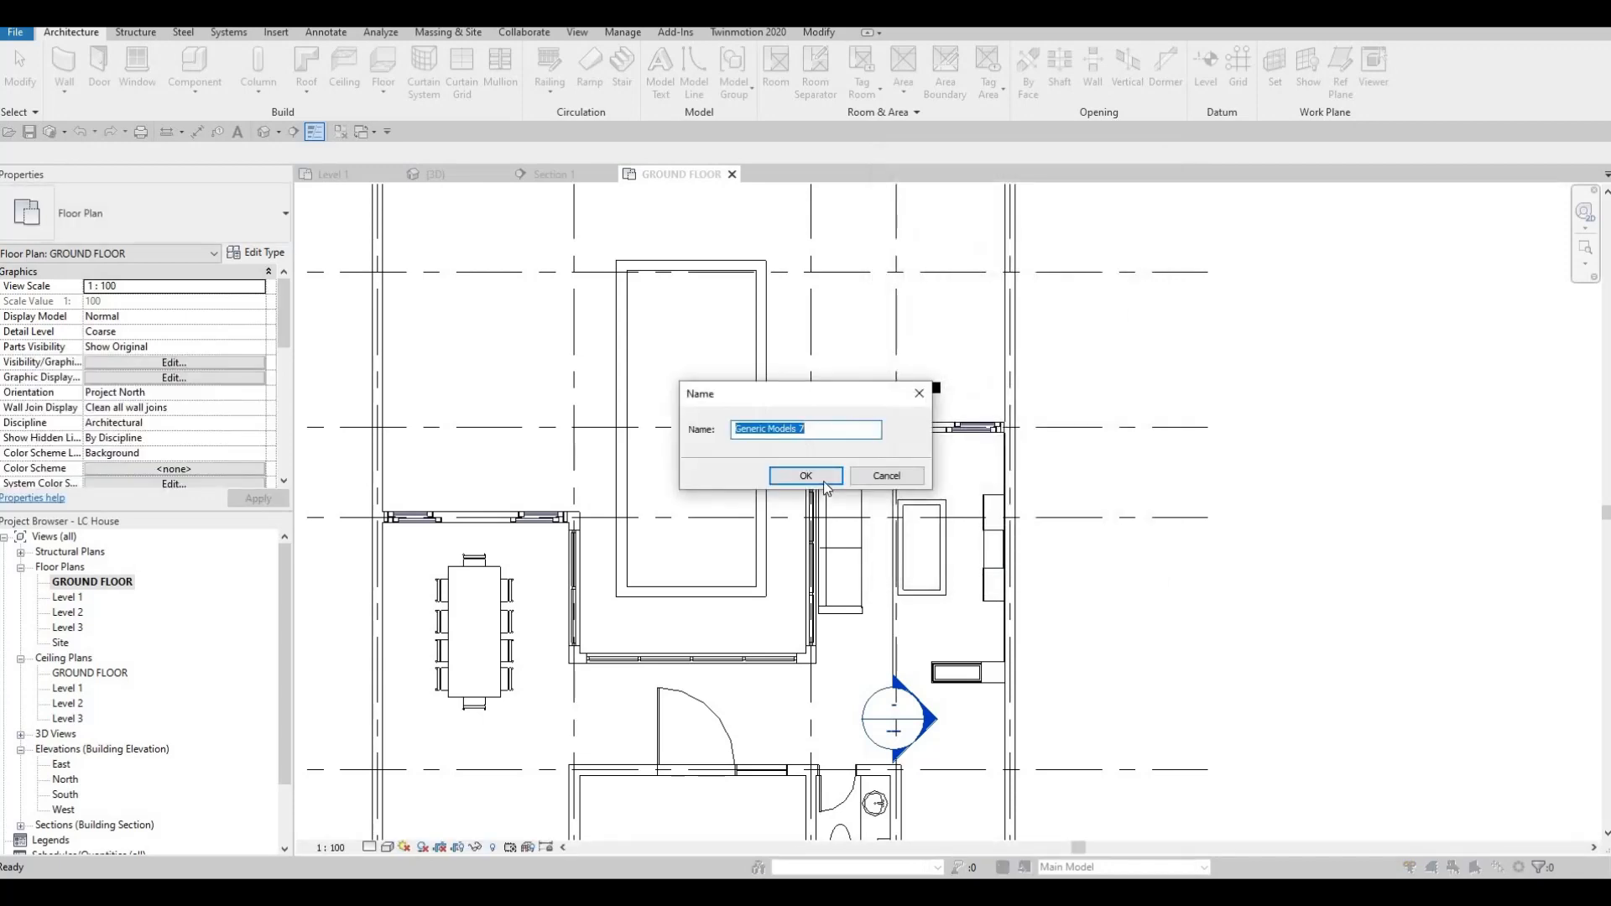
left_click(823, 481)
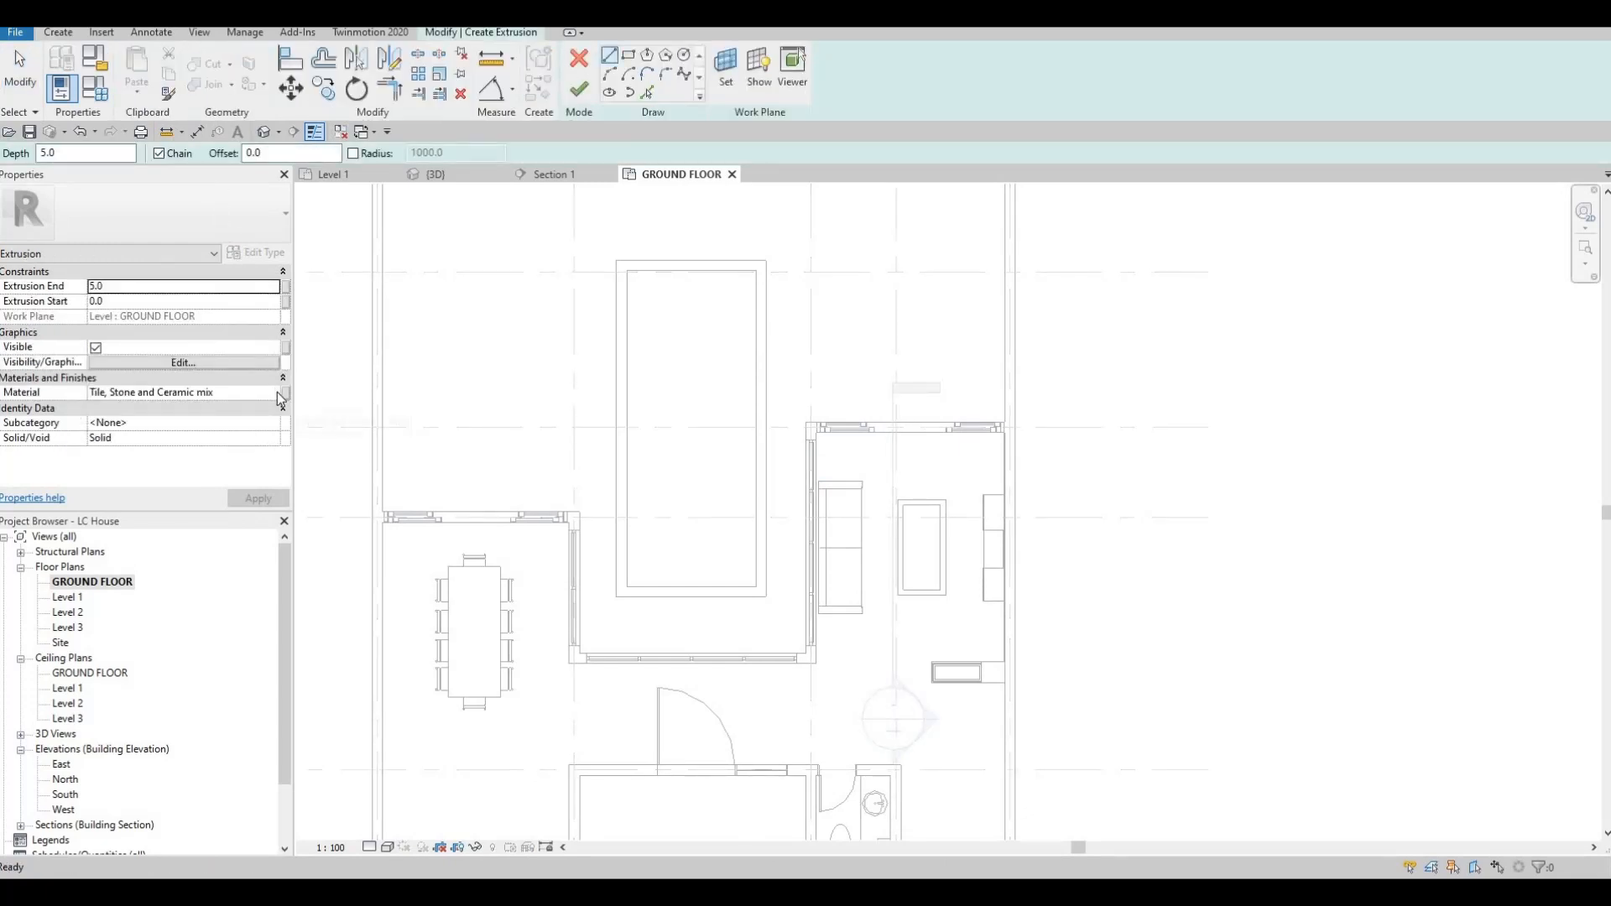
Find a Water material in the AEC library, add it to the project and assign it to the extrusion.
left_click(280, 393)
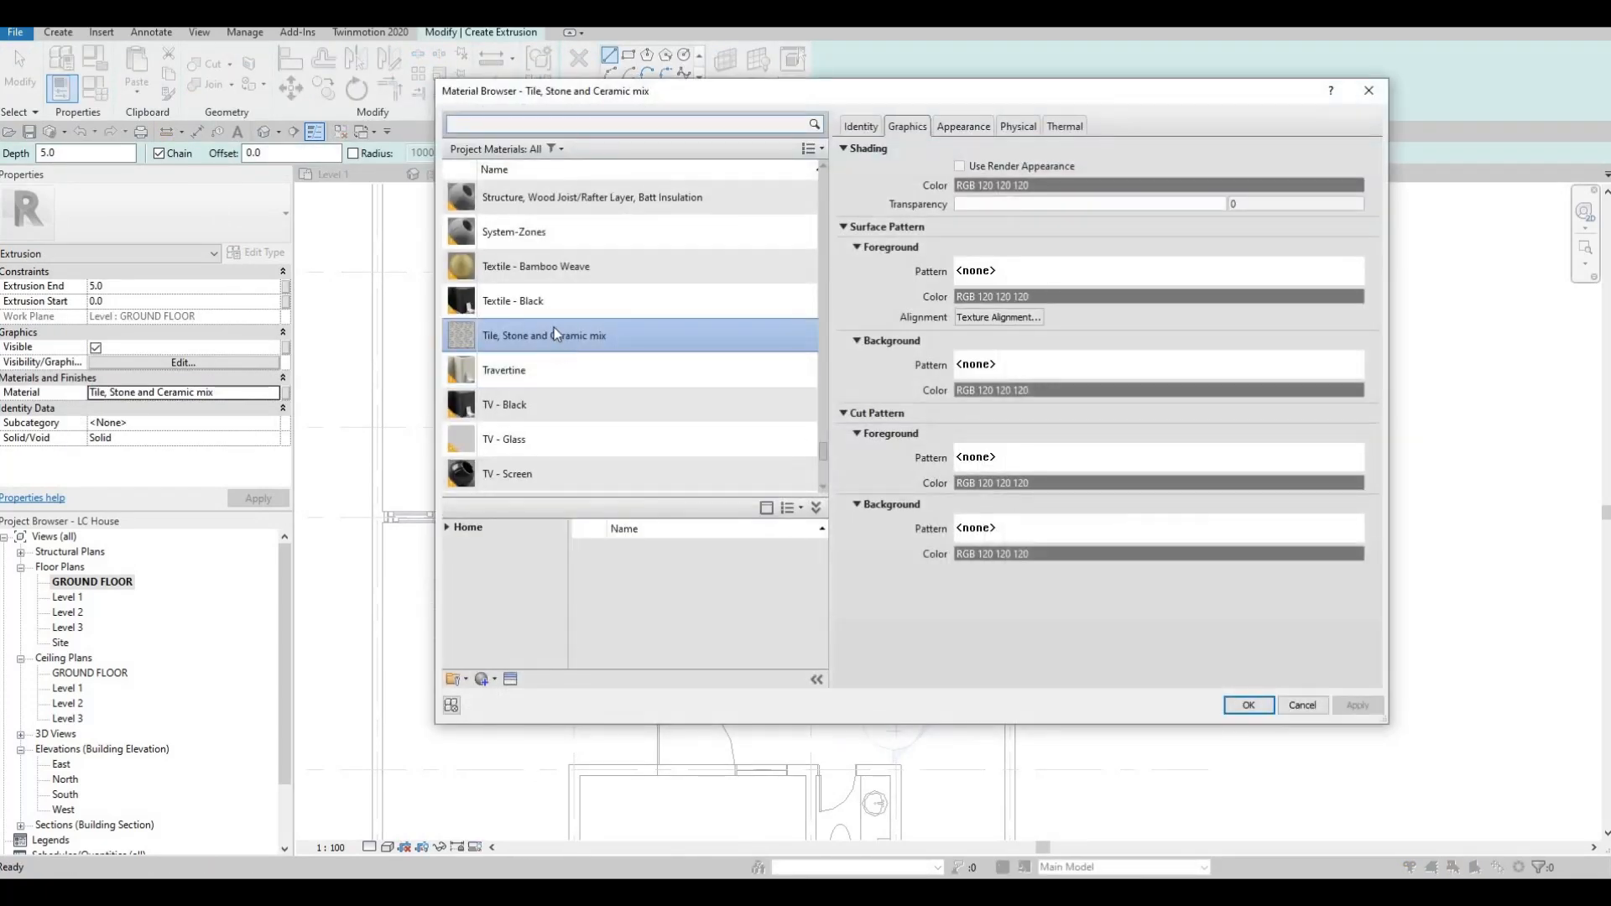
left_click(531, 124)
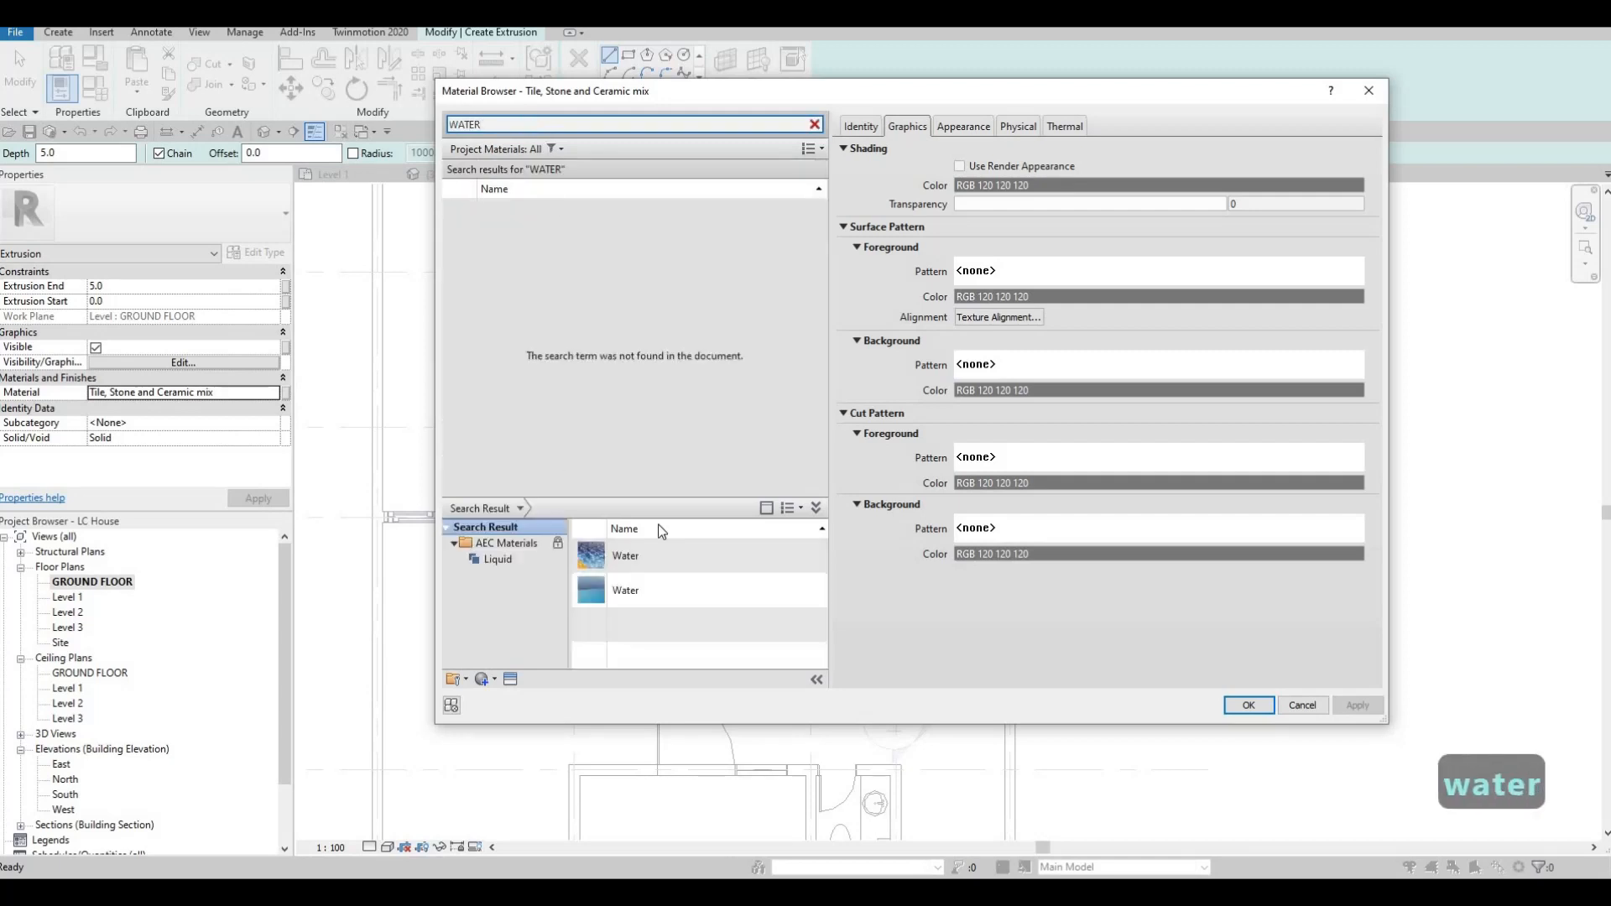
mouse_move(797, 591)
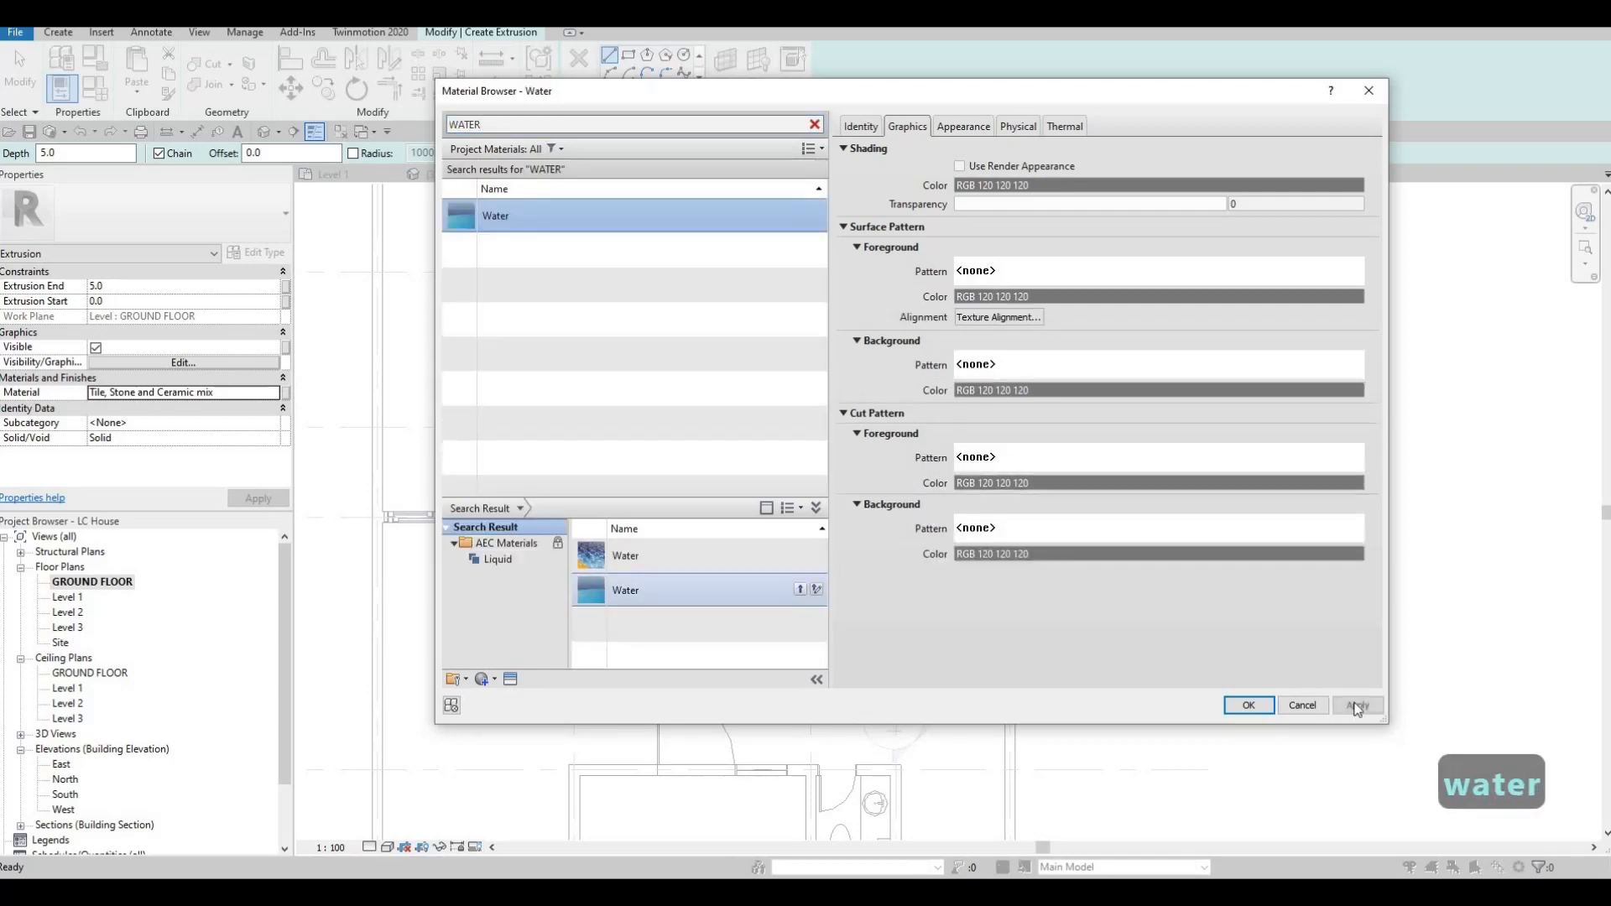
key("Return")
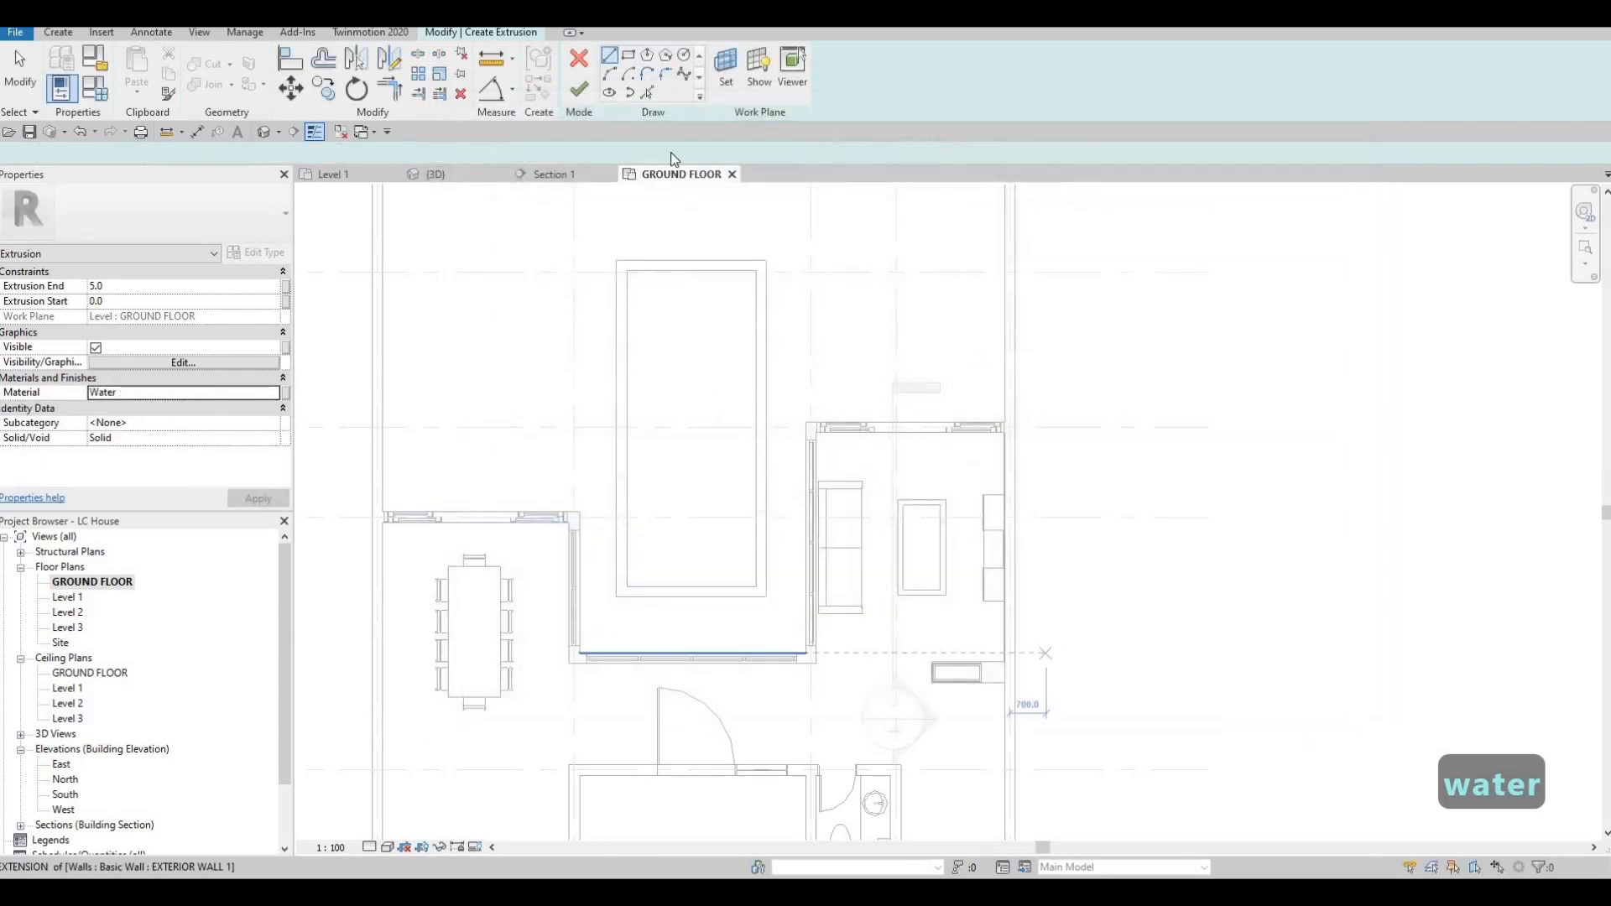
Sketch a rectangle between opposite inner corners of the pool walls and finish the water extrusion and its in-place model.
scroll(630, 283, "up", 3)
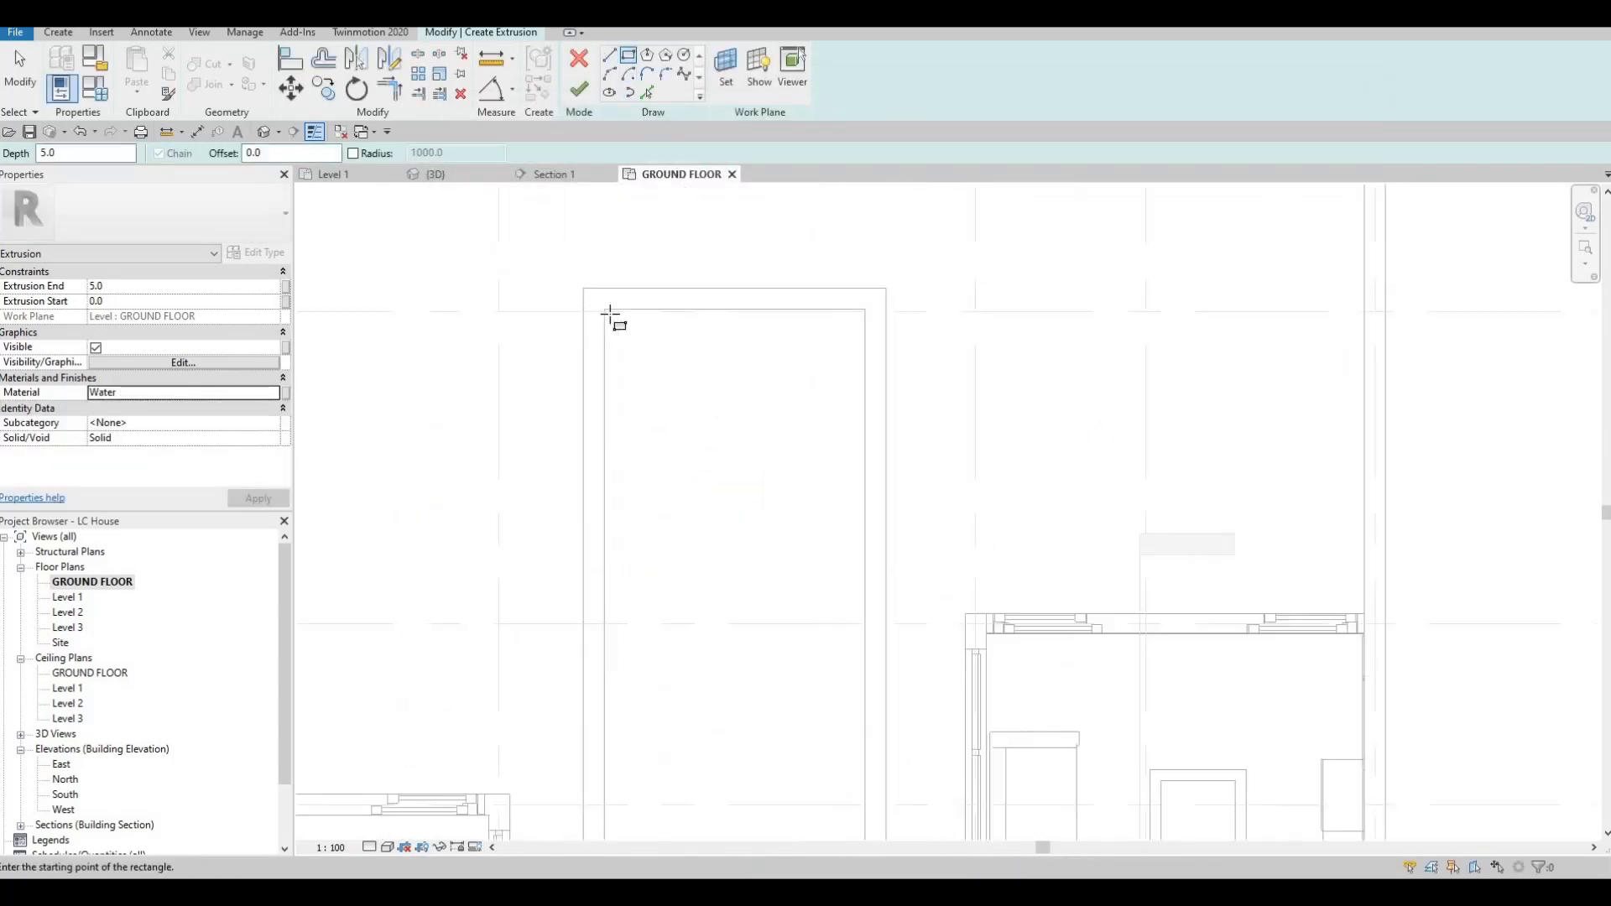
left_click(610, 312)
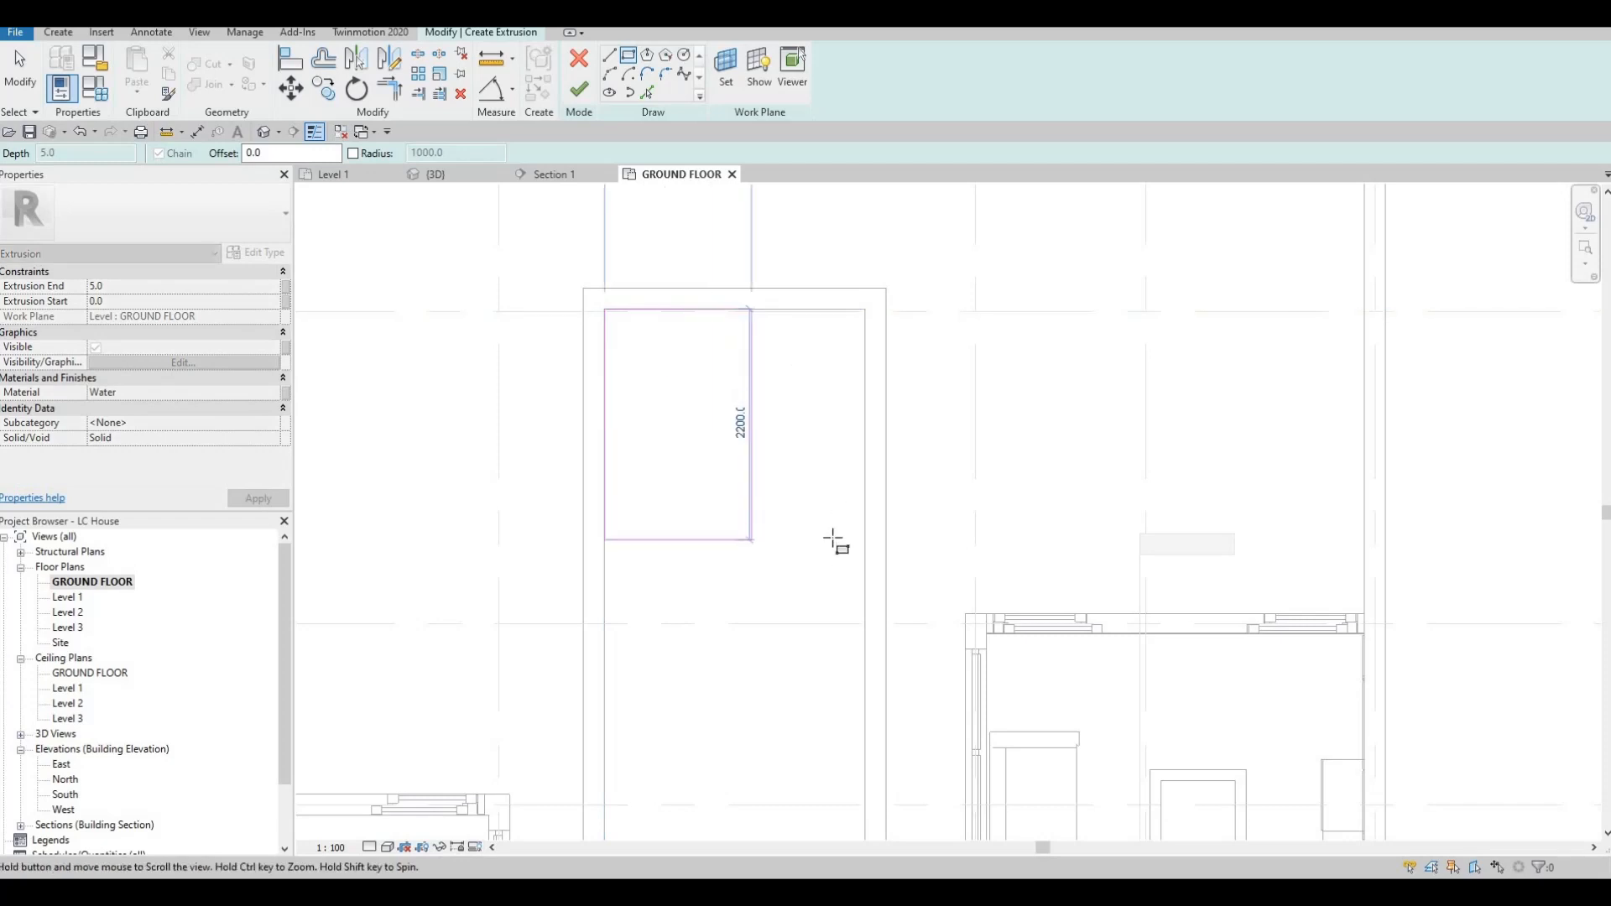
scroll(839, 544, "down", 2)
scroll(873, 588, "up", 2)
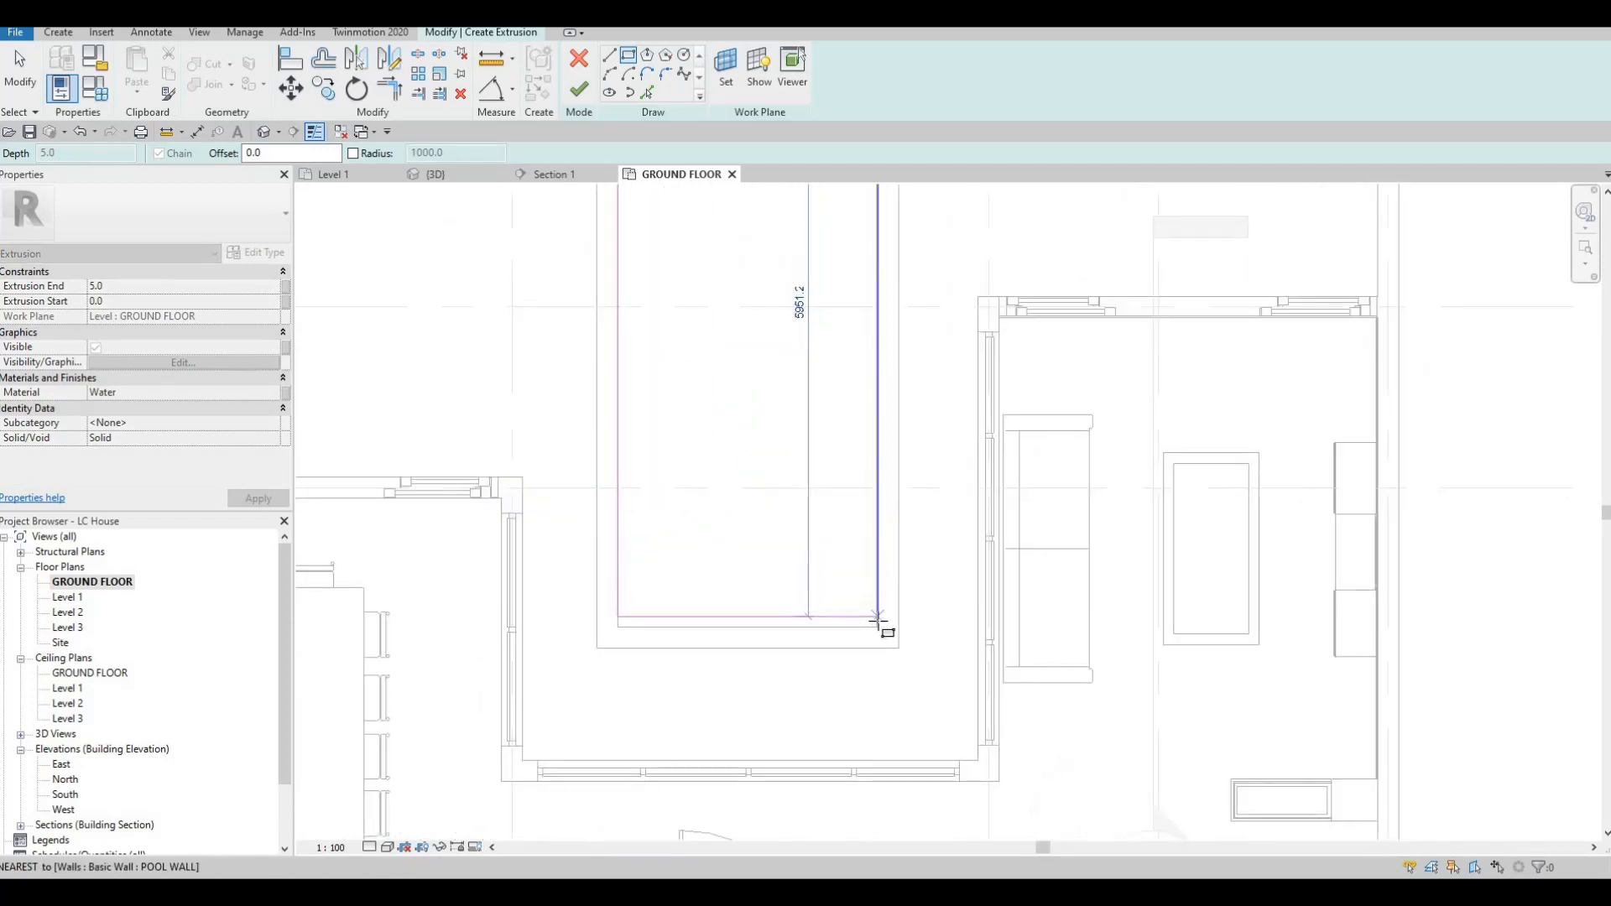
key("Escape")
key("Escape")
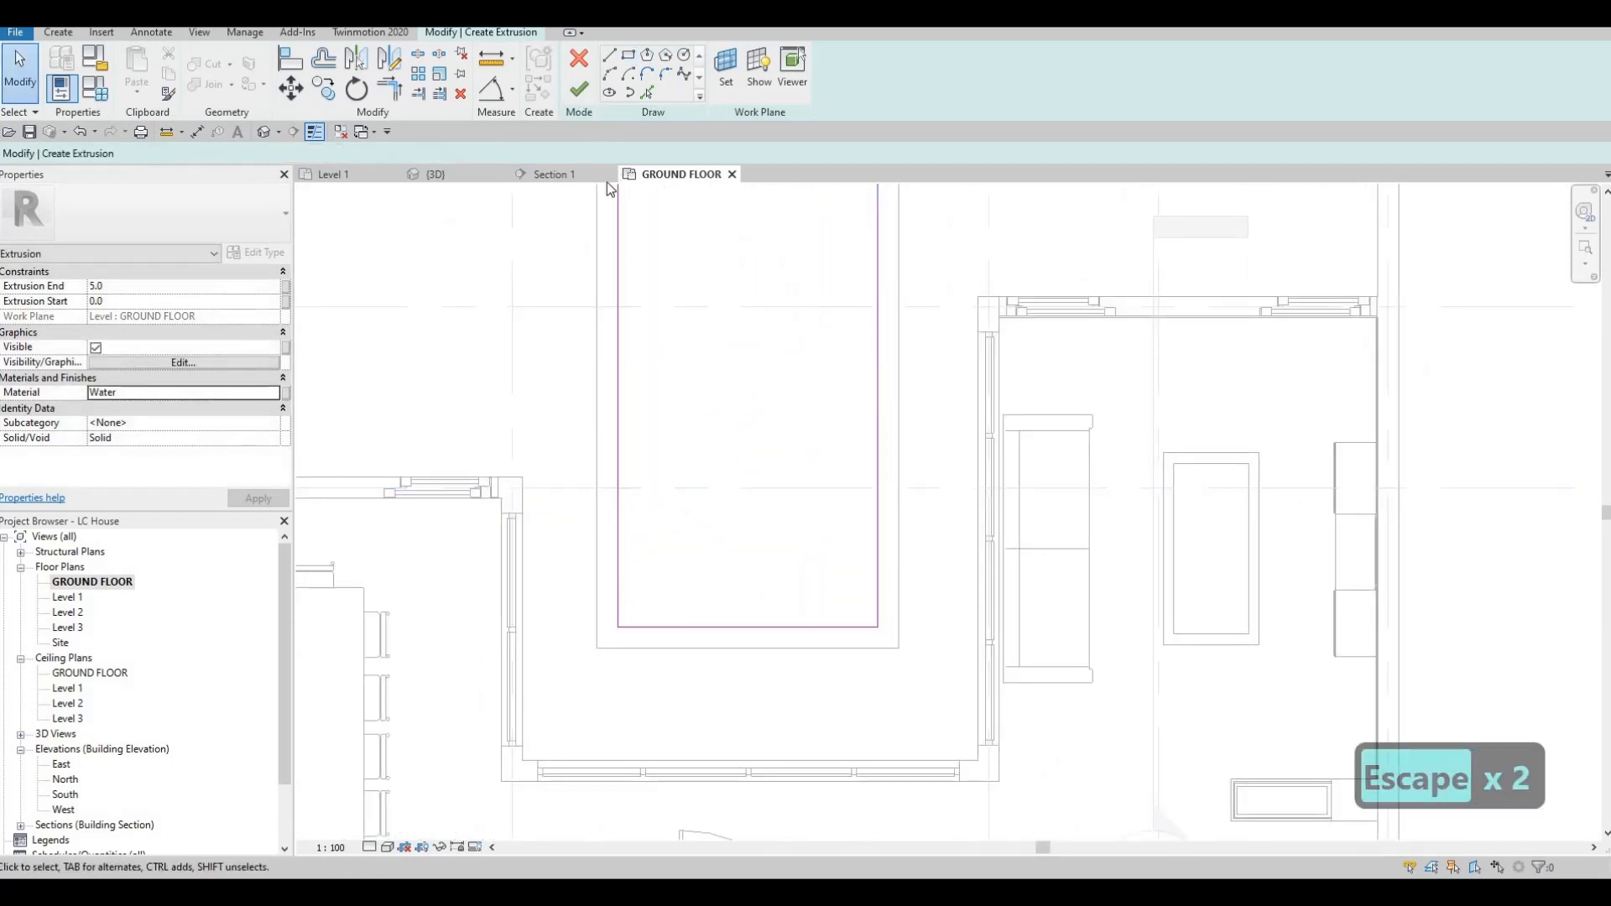
left_click(579, 90)
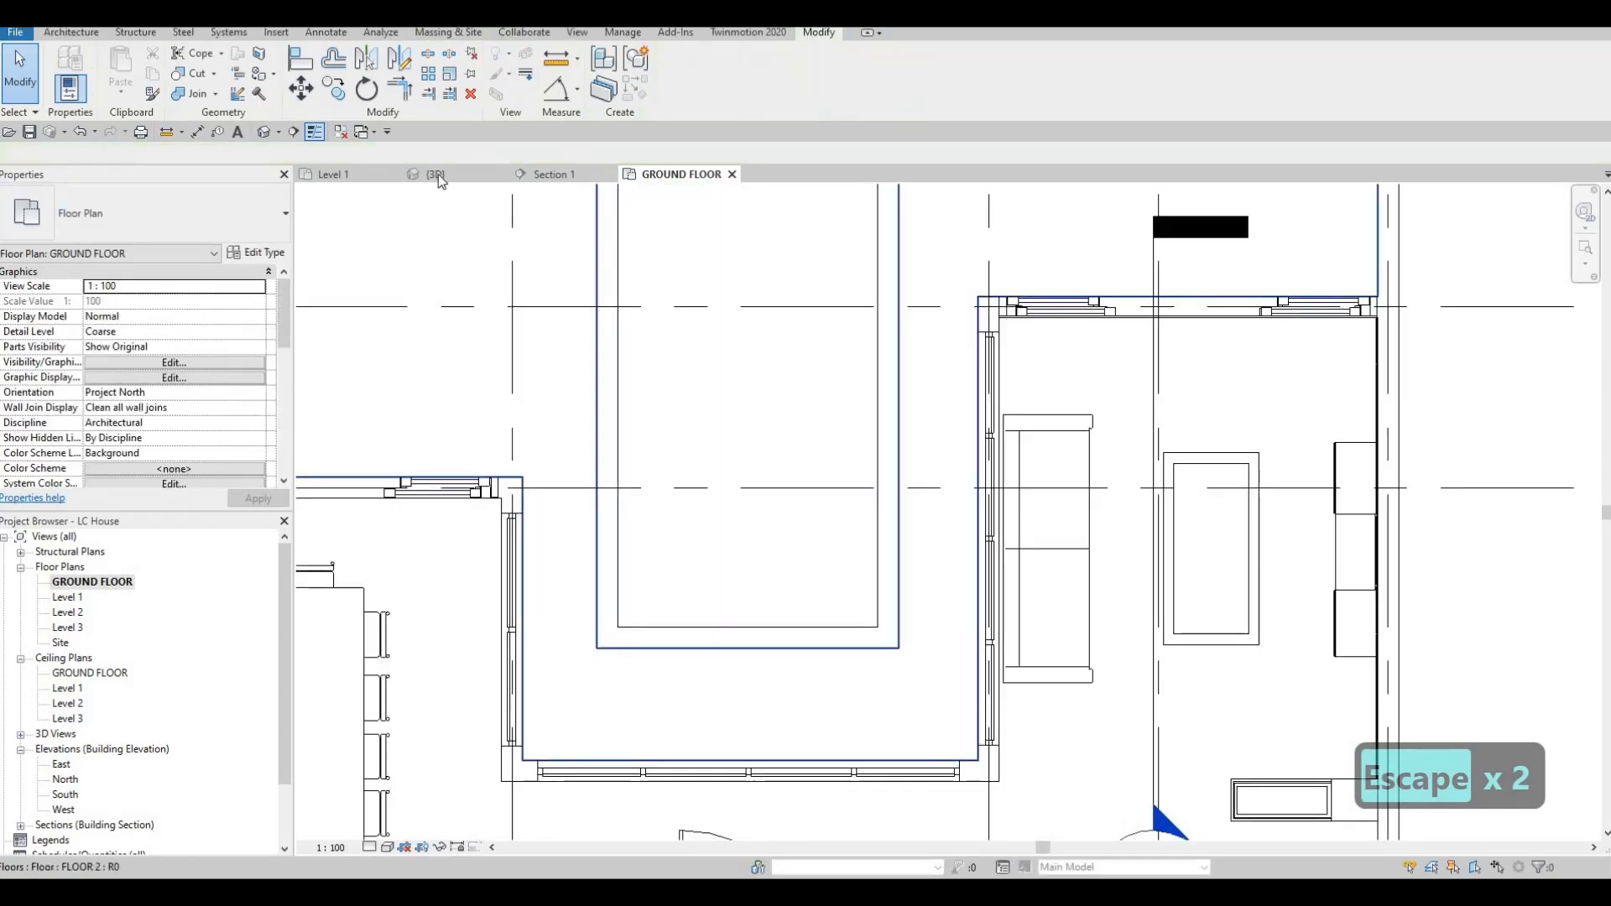
In the 3D view, stretch the water model's bottom face slightly downward, giving it a volume of about 0.45 m³.
left_click(438, 176)
scroll(674, 311, "down", 1)
middle_click_drag(673, 311, 867, 336, "shift")
scroll(869, 343, "up", 5)
key("Escape")
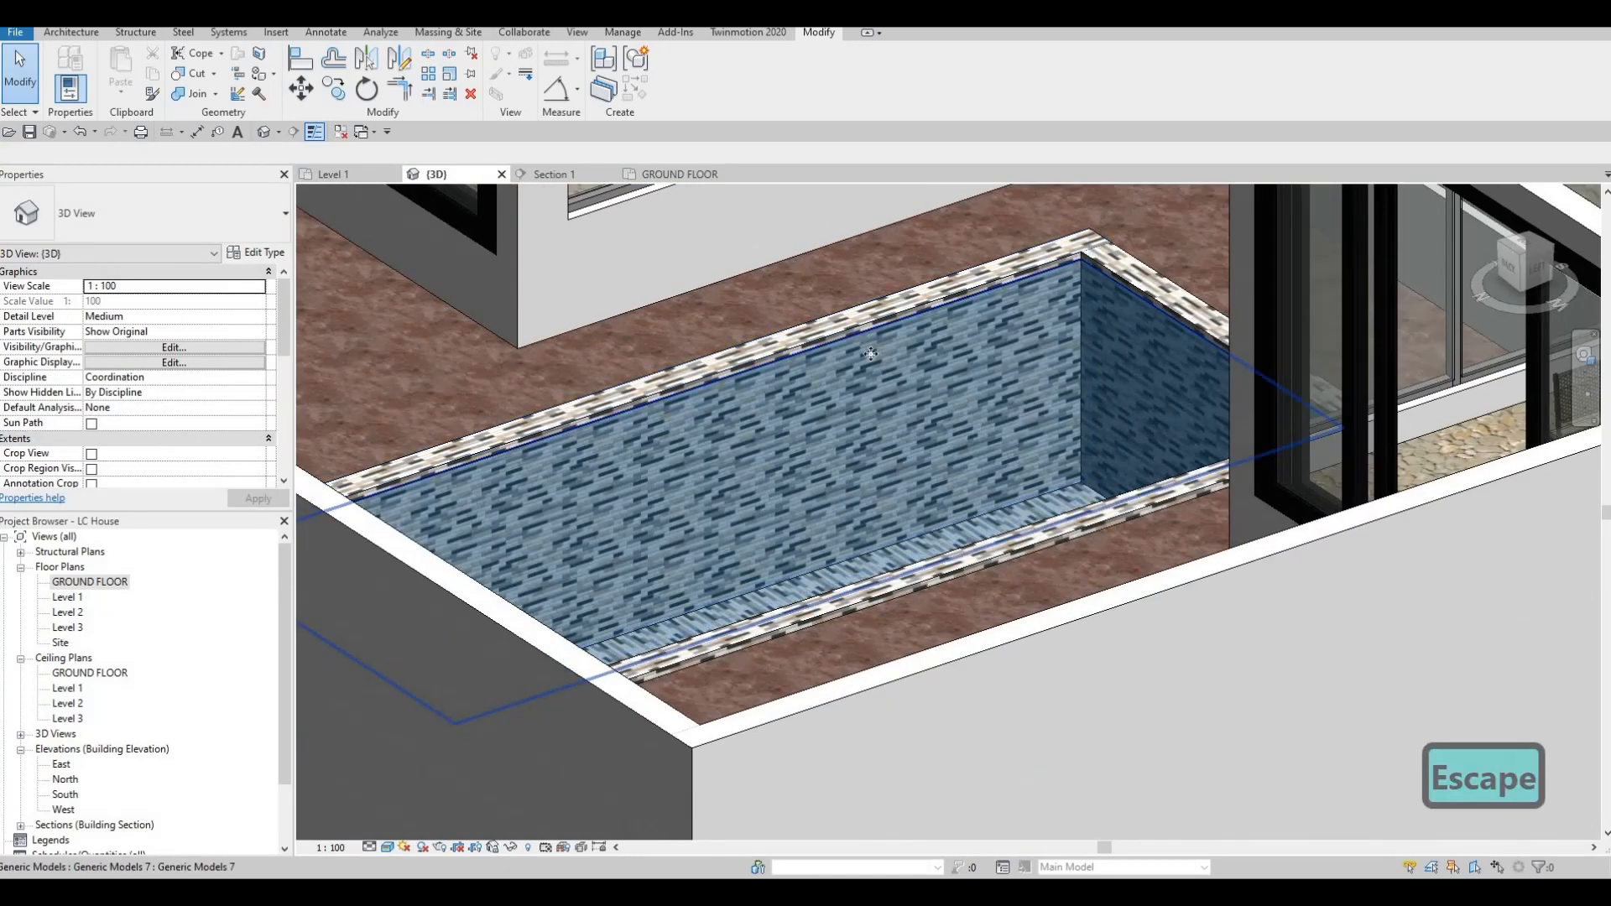
left_click(783, 487)
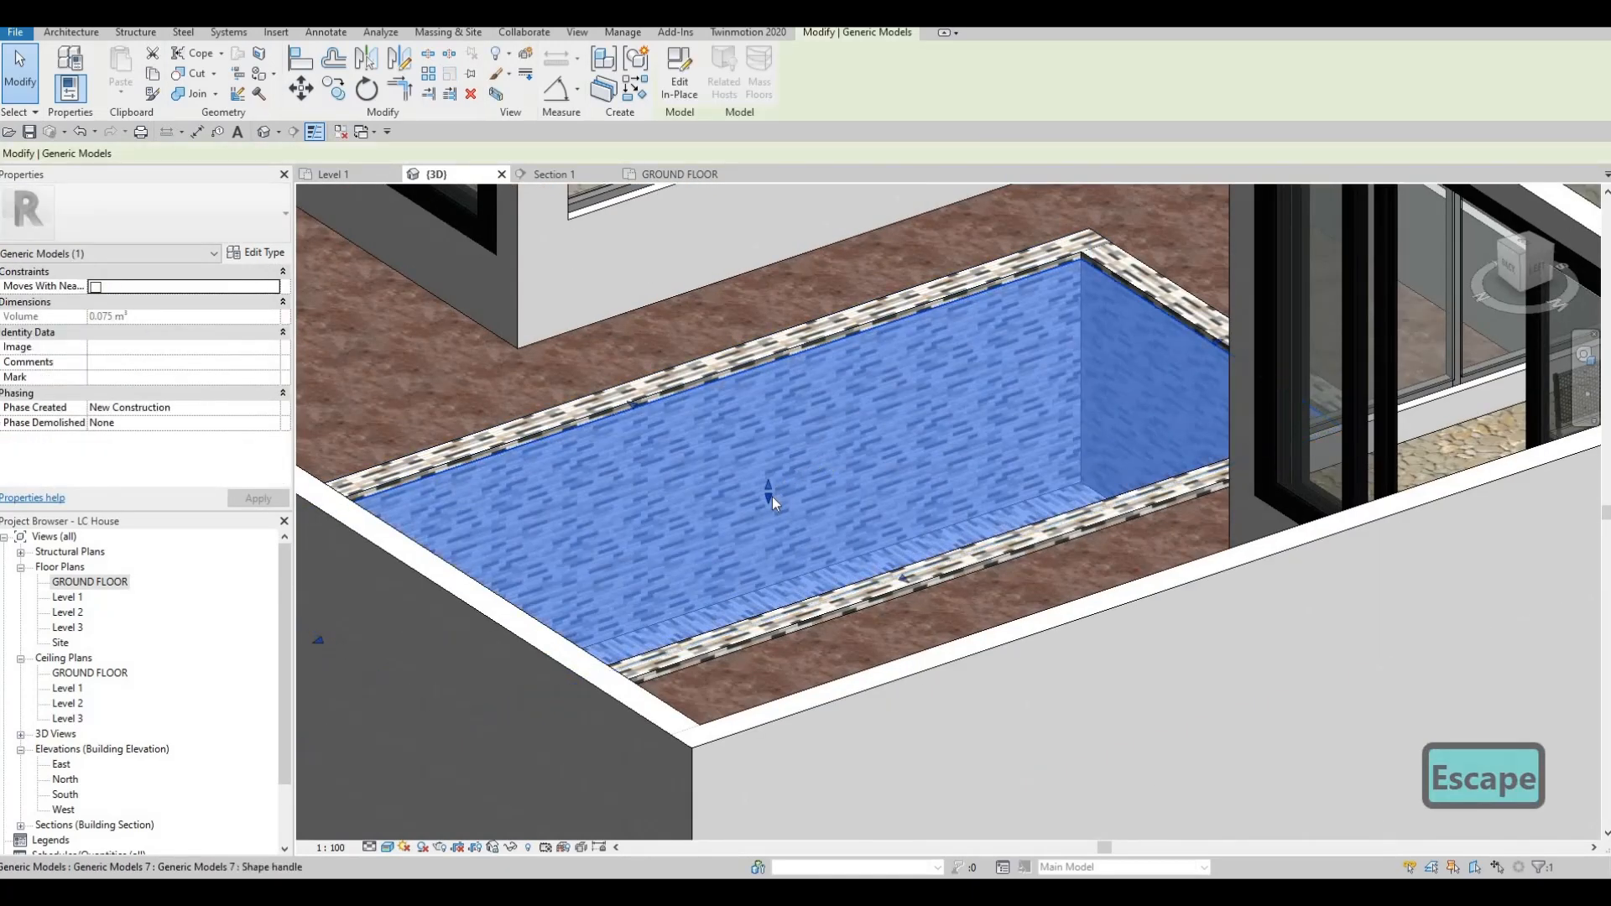
left_click_drag(770, 497, 777, 510)
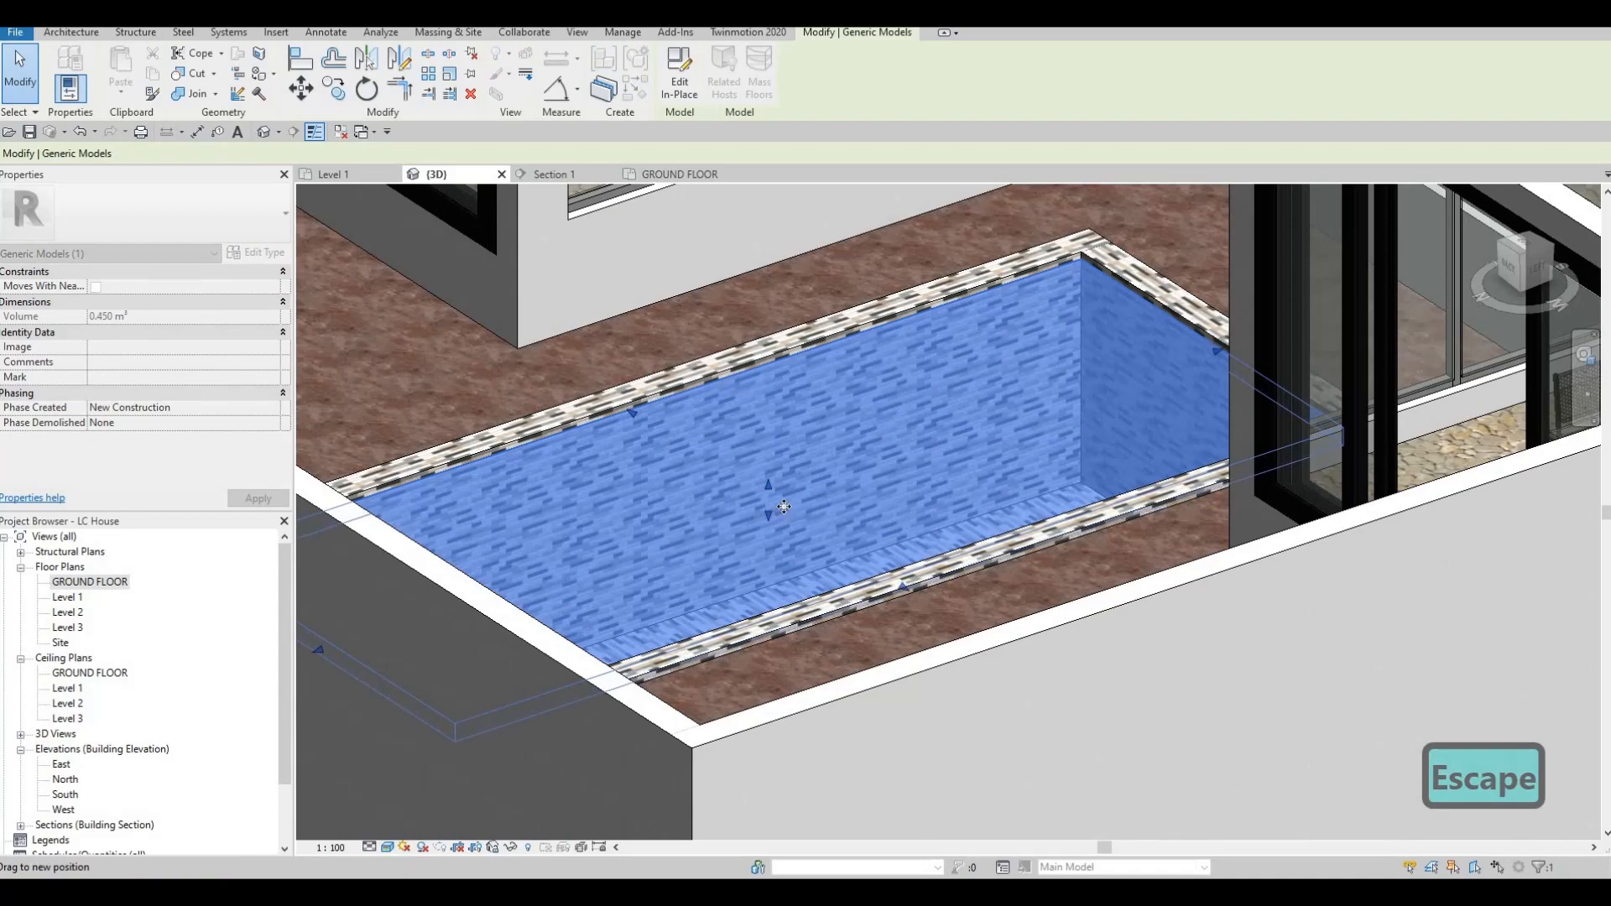
key("Escape")
key("Escape")
key("Escape")
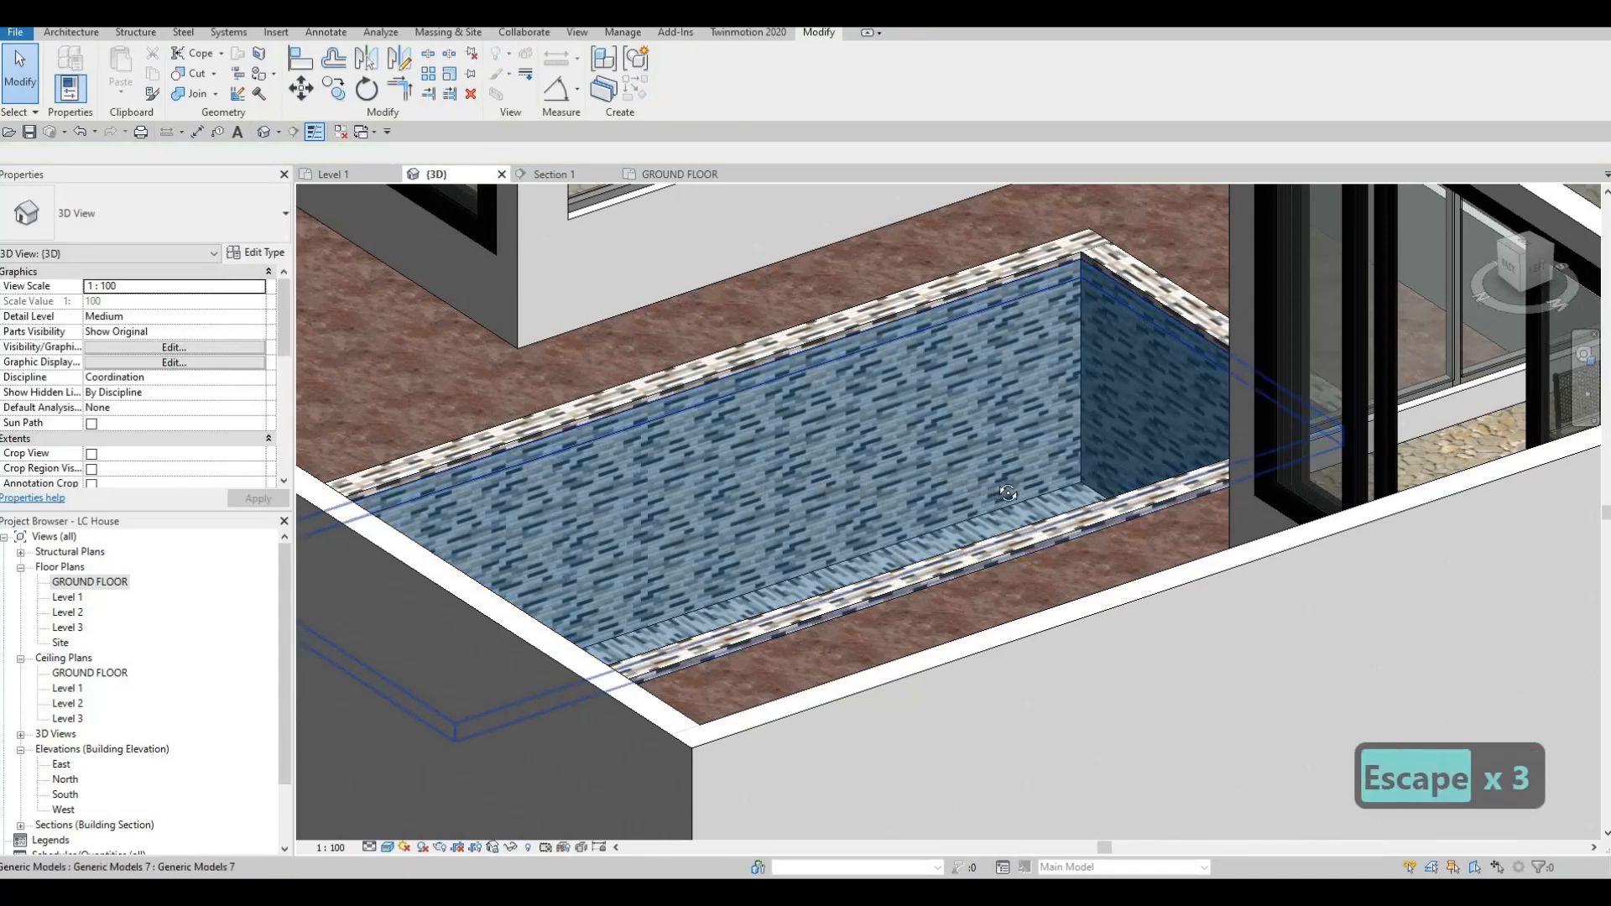
Examine the water surface and its fit between the pool walls from several sides and close up at a corner.
middle_click_drag(1010, 499, 1090, 462, "shift")
key("Escape")
scroll(1076, 456, "down", 3)
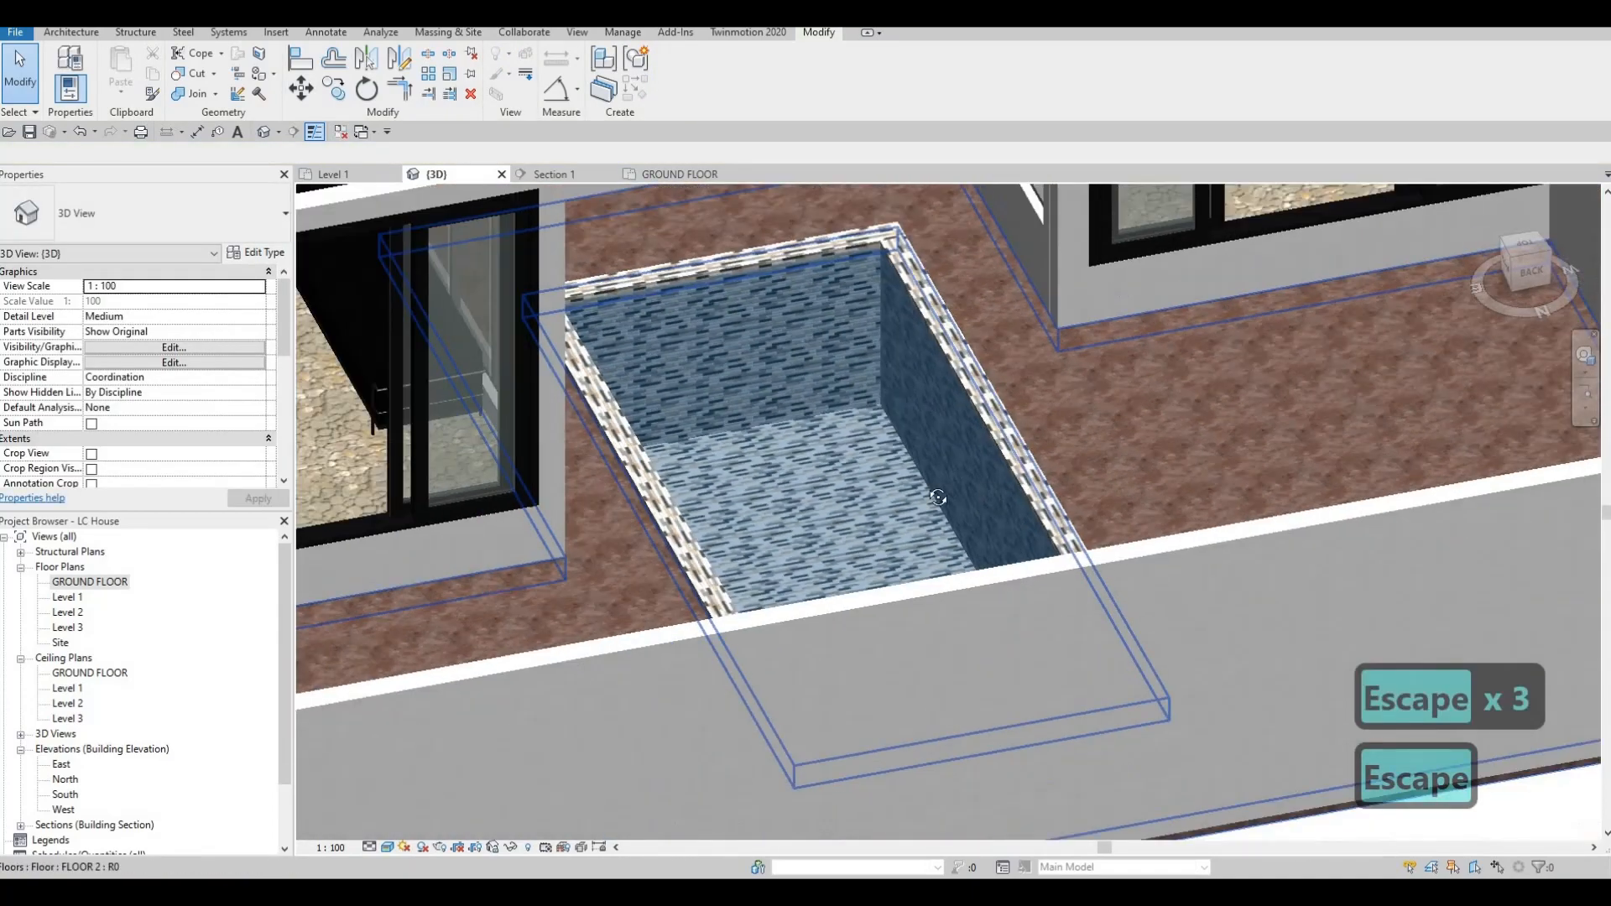
middle_click_drag(787, 477, 676, 394, "shift")
key("Escape")
middle_click_drag(885, 430, 822, 468, "shift")
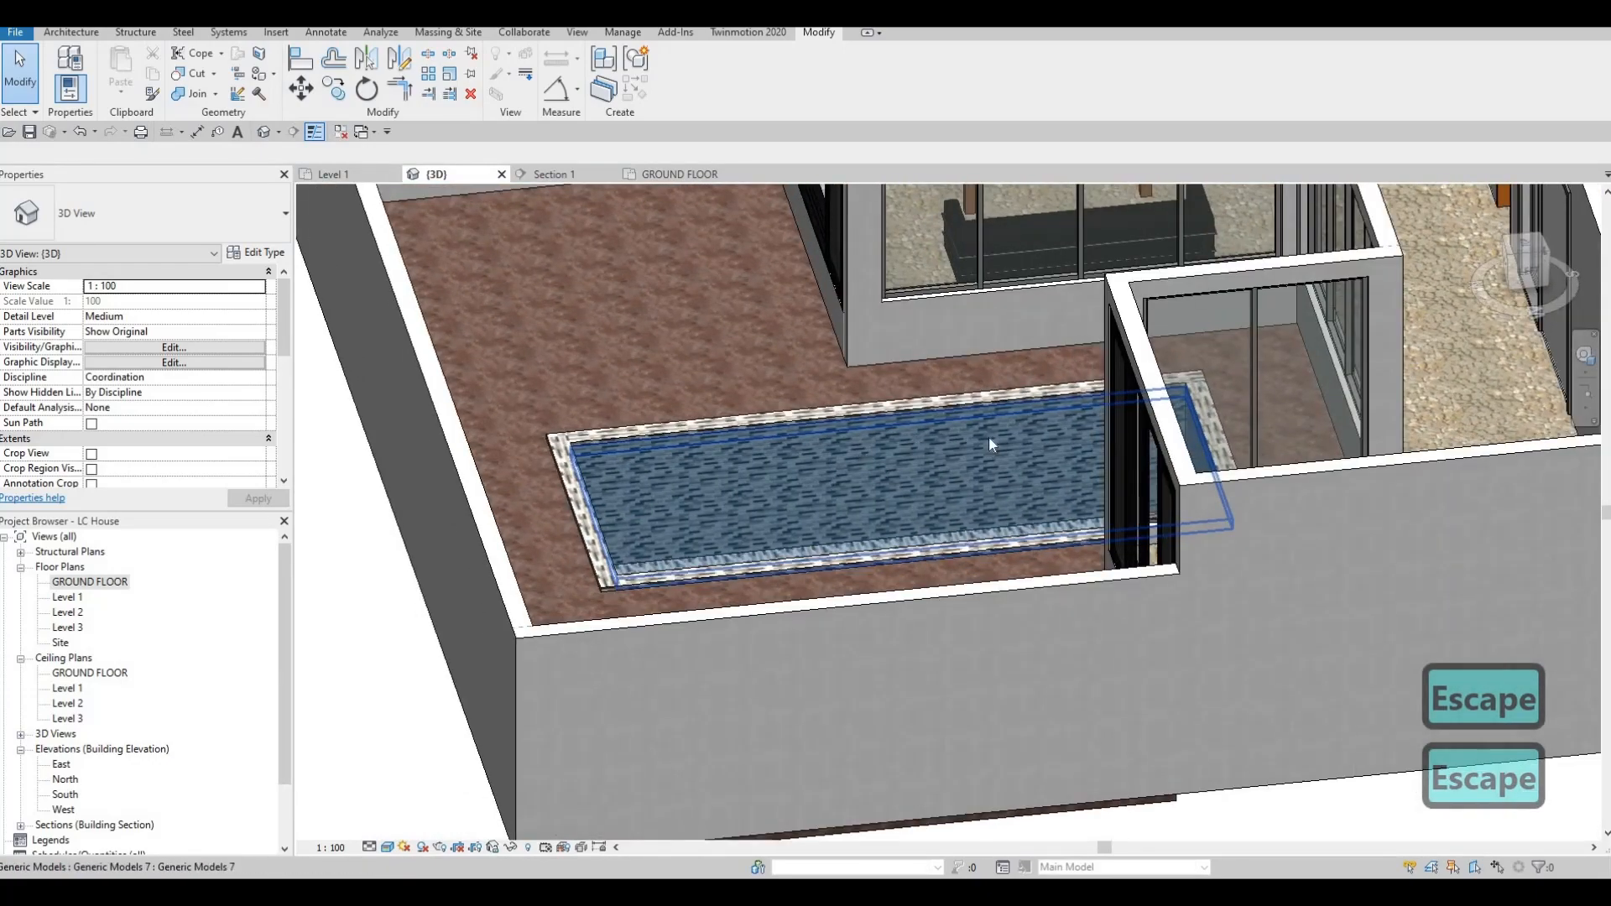
middle_click_drag(989, 436, 959, 350, "shift")
scroll(959, 351, "up", 2)
scroll(960, 351, "up", 4)
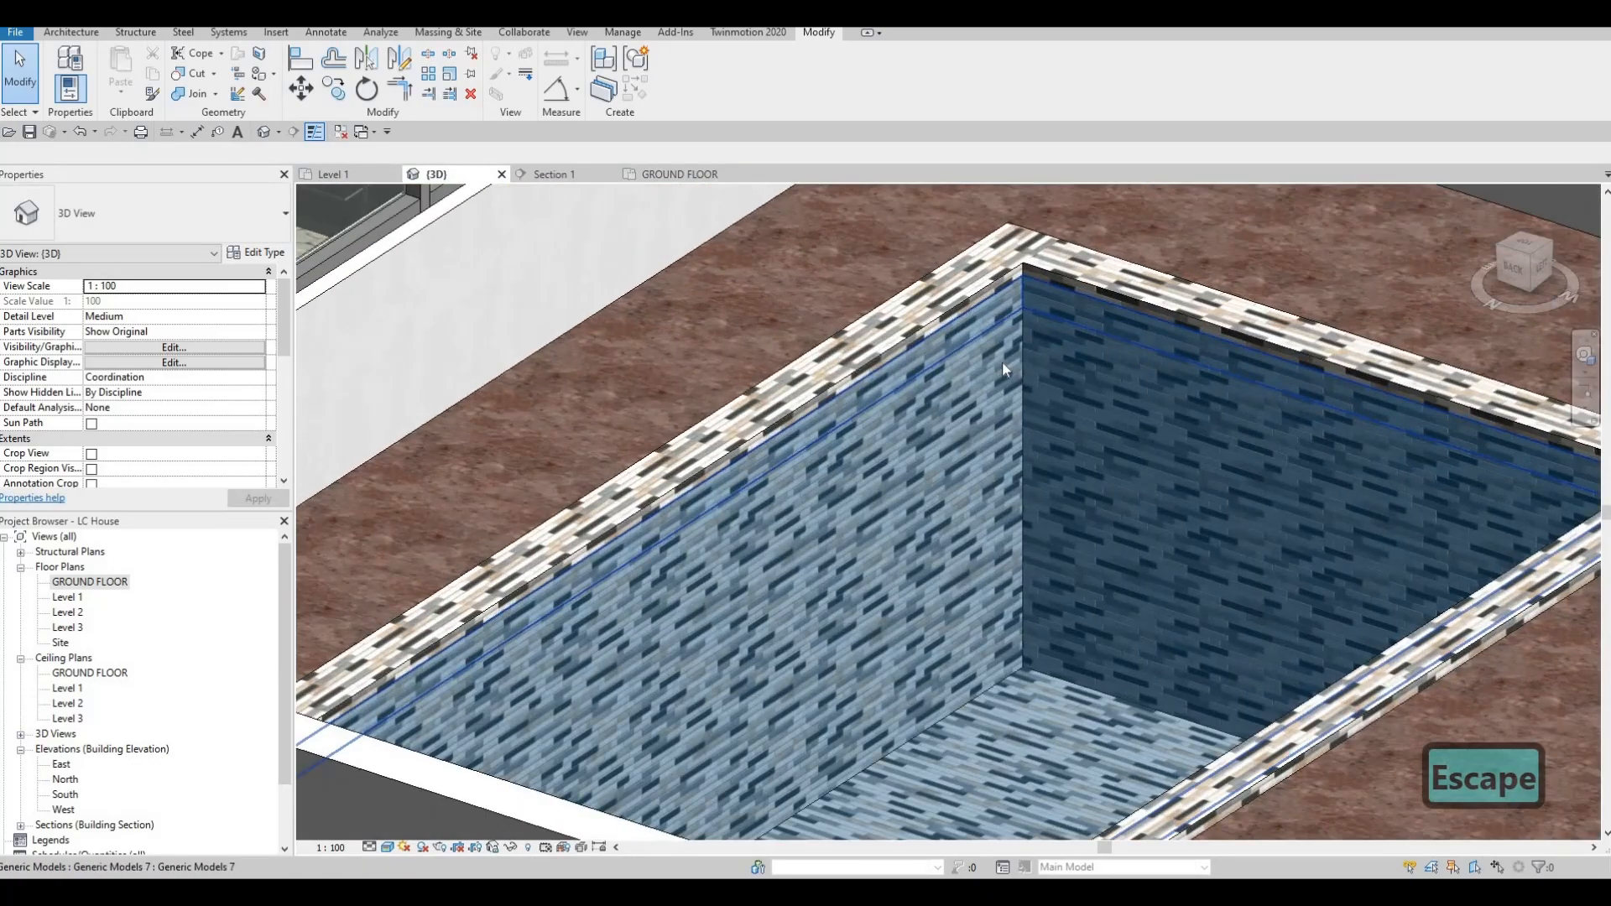
key("Escape")
scroll(1015, 379, "down", 3)
middle_click_drag(940, 431, 1242, 587, "shift")
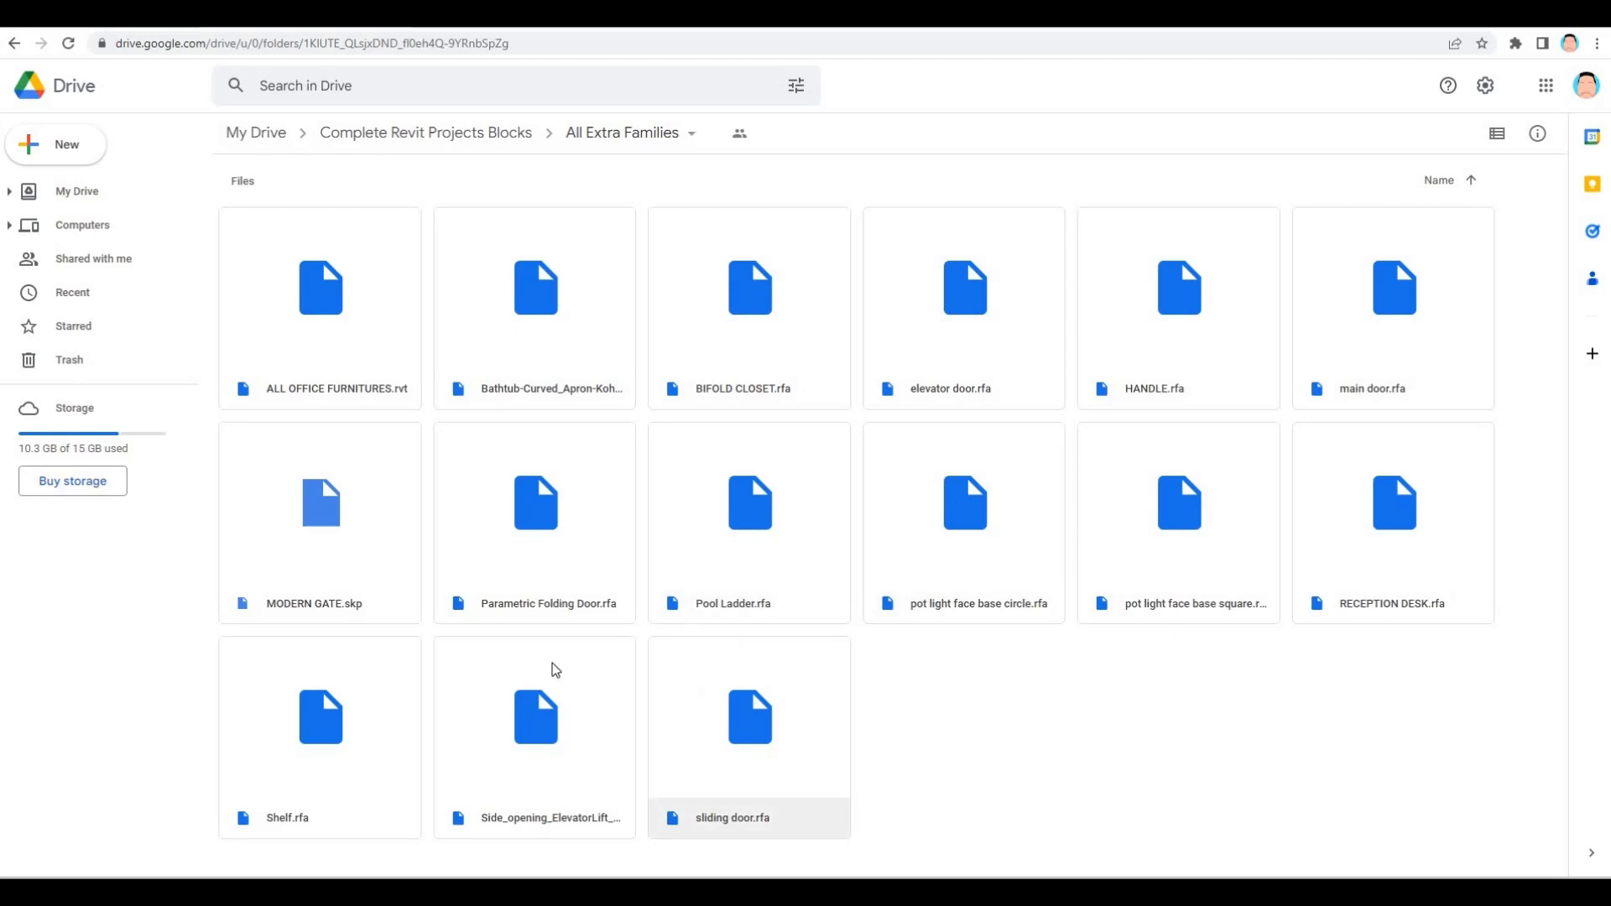
Switch to Google Drive, download Pool Ladder.rfa from the All Extra Families folder and load it into the Revit house project.
right_click(828, 615)
left_click(889, 540)
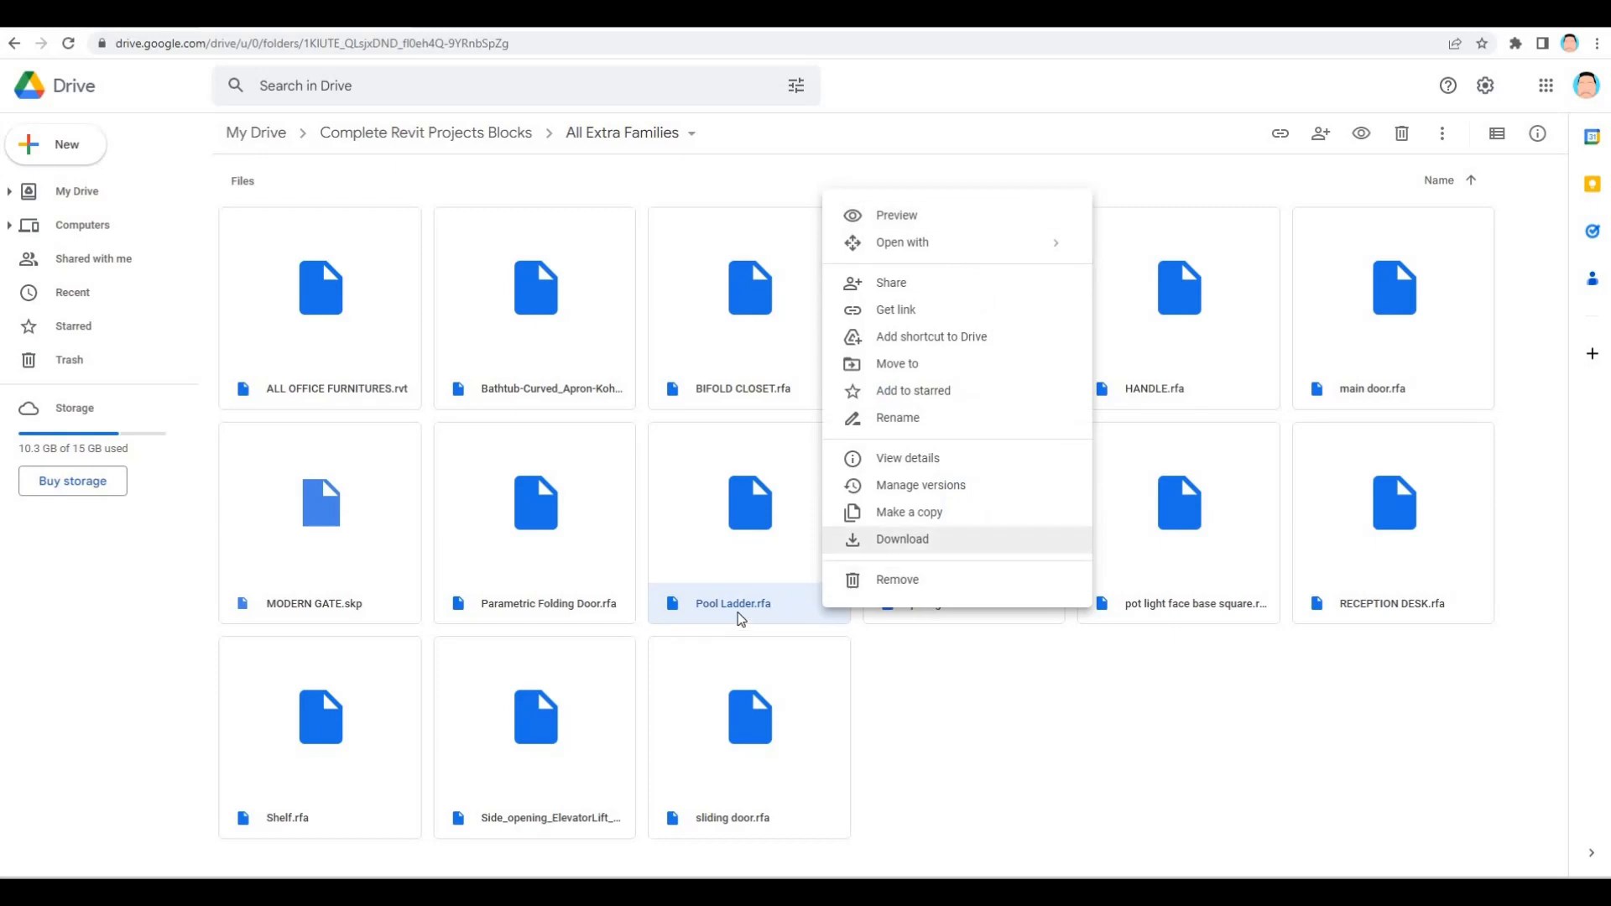
left_click_drag(503, 15, 1610, 709)
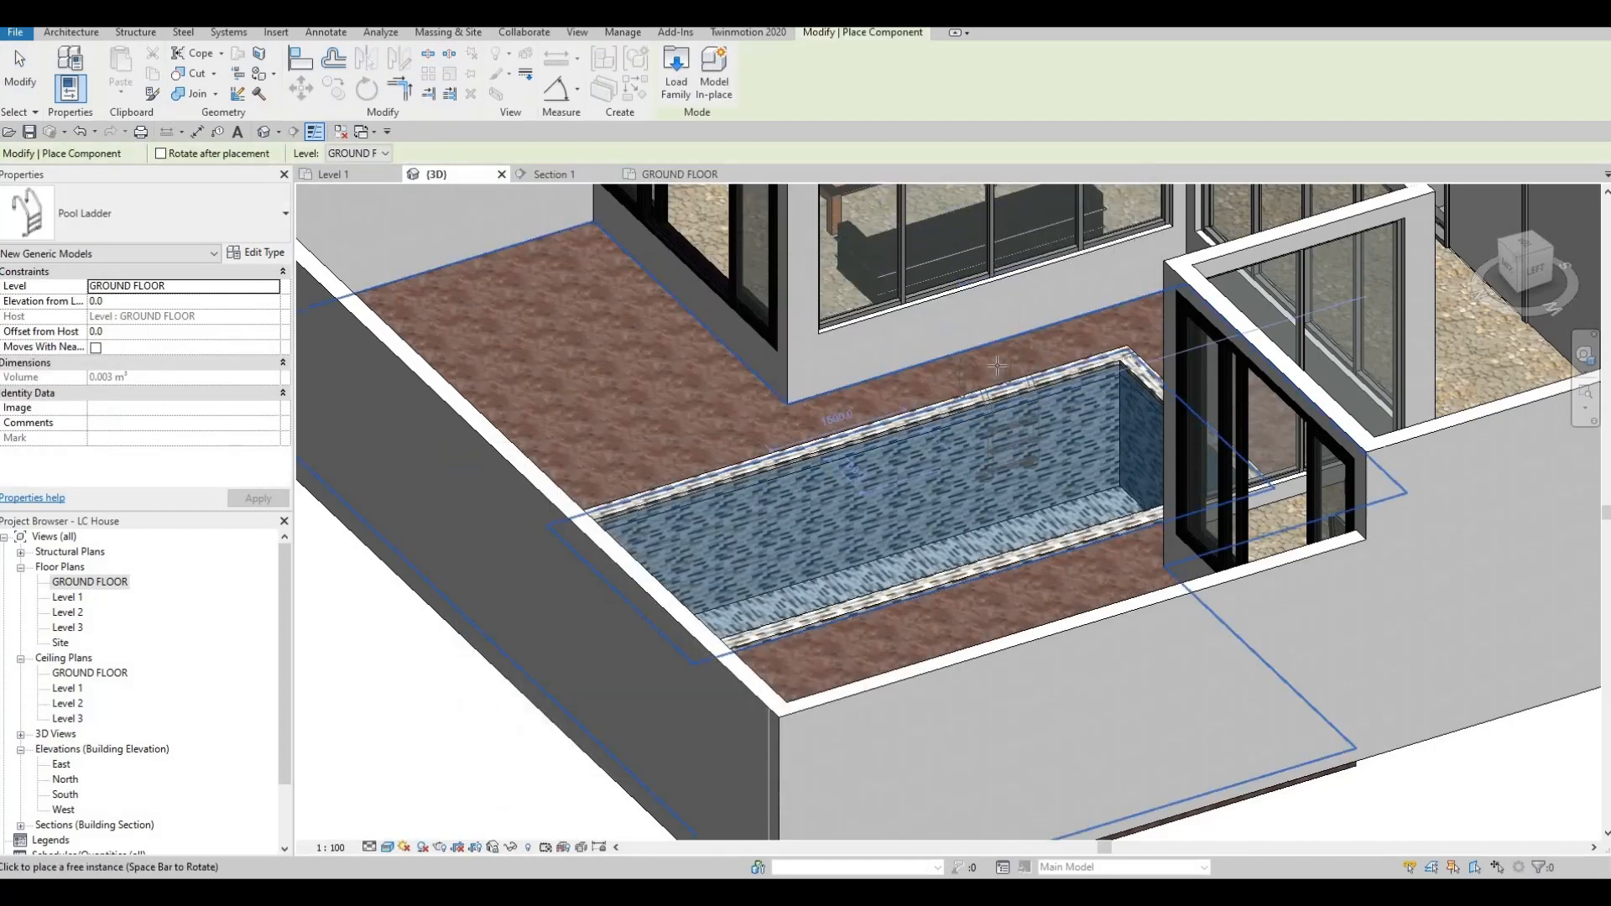
Place one Pool Ladder on the pool's long edge near the boundary wall, with its steps facing into the water.
scroll(984, 365, "up", 5)
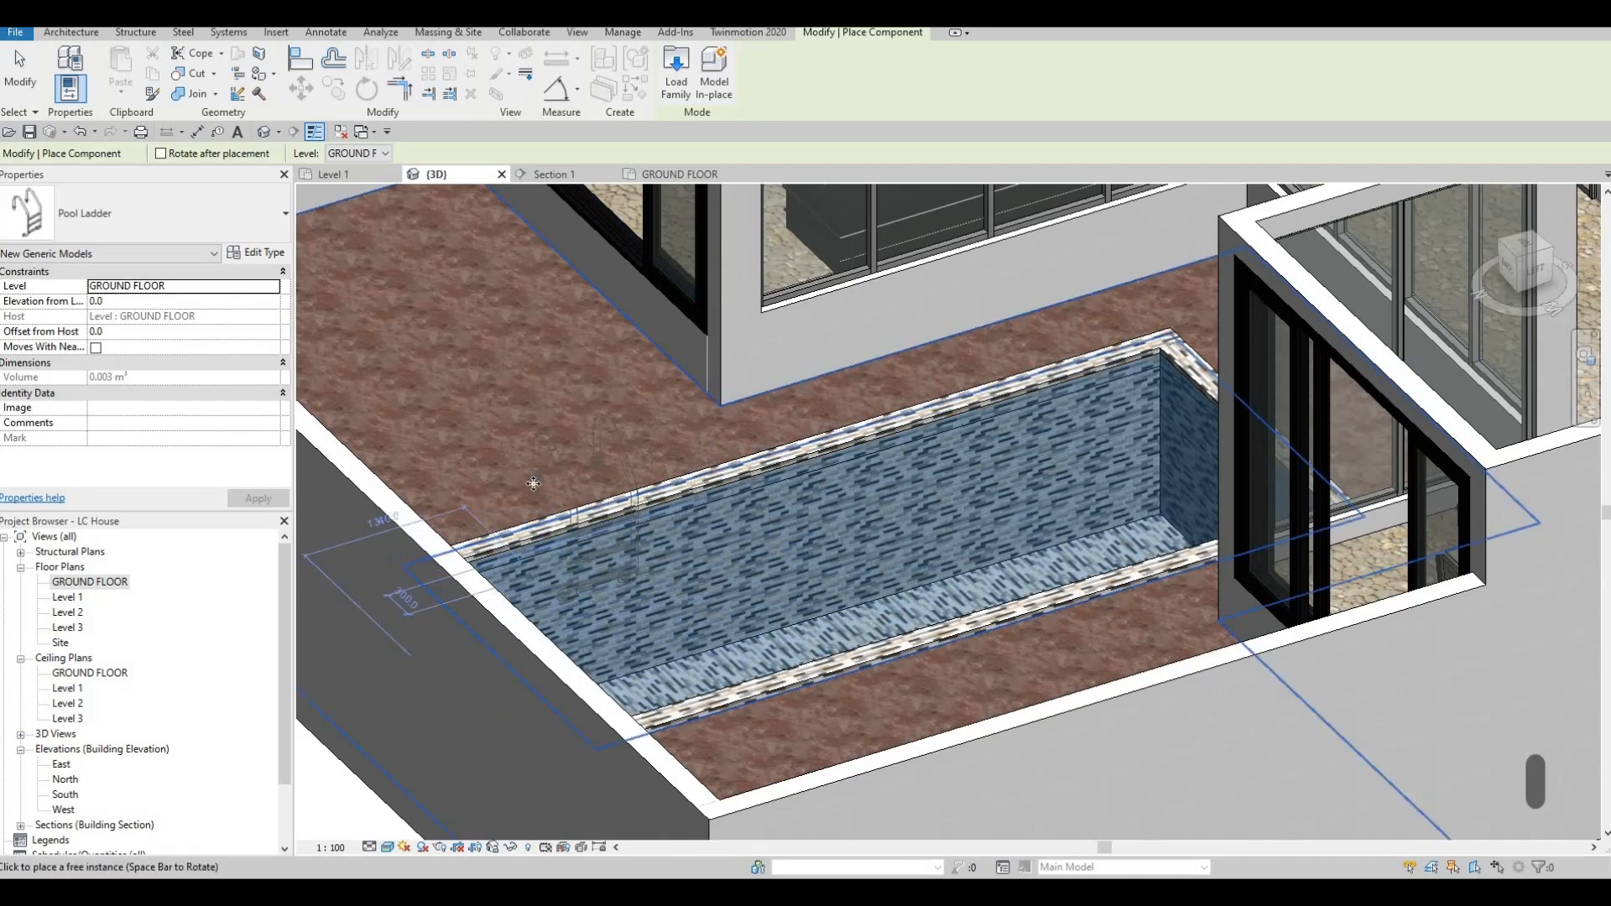
left_click(545, 538)
key("Escape")
key("Escape")
key("Escape")
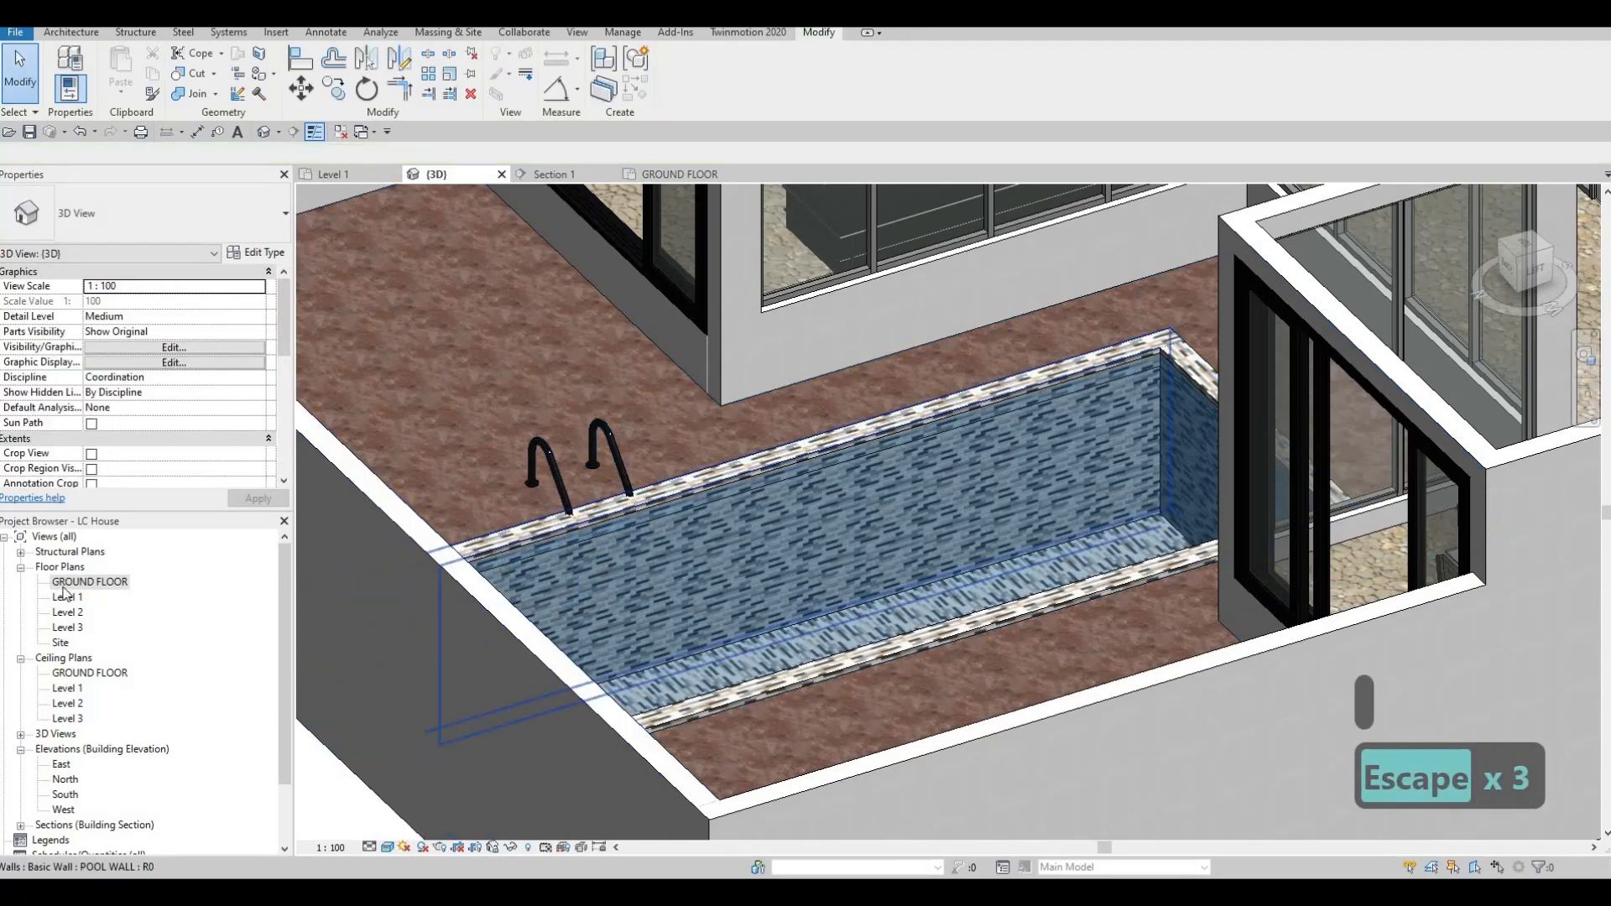
In the GROUND FLOOR plan, nudge the pool ladder about 30 mm away from the water across the pool wall.
double_click(75, 589)
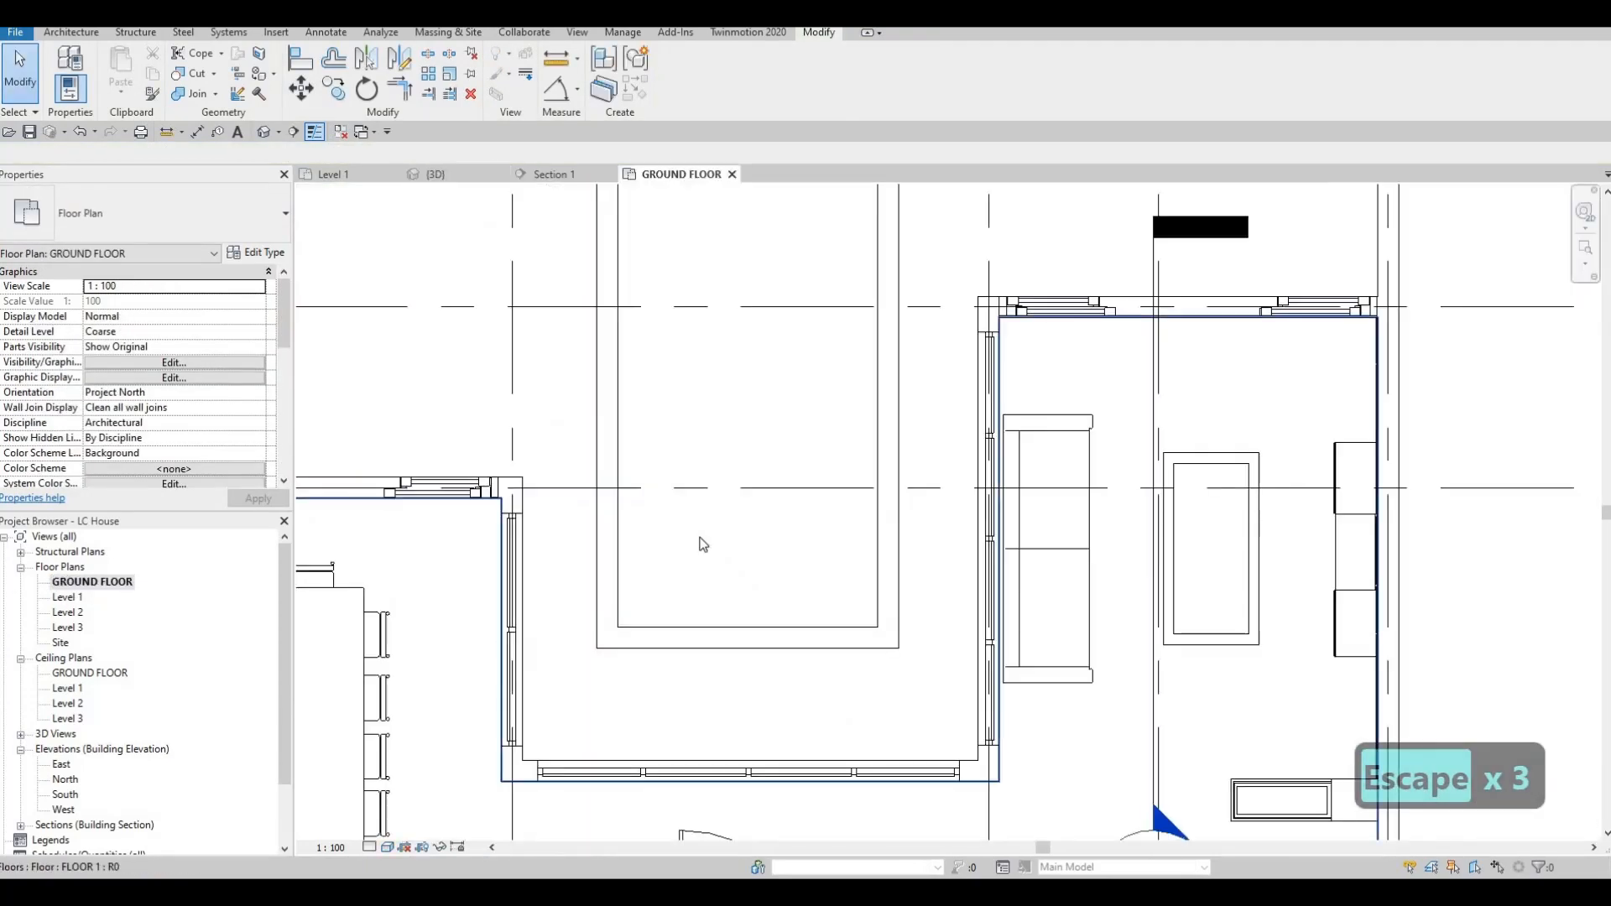
left_click(804, 360)
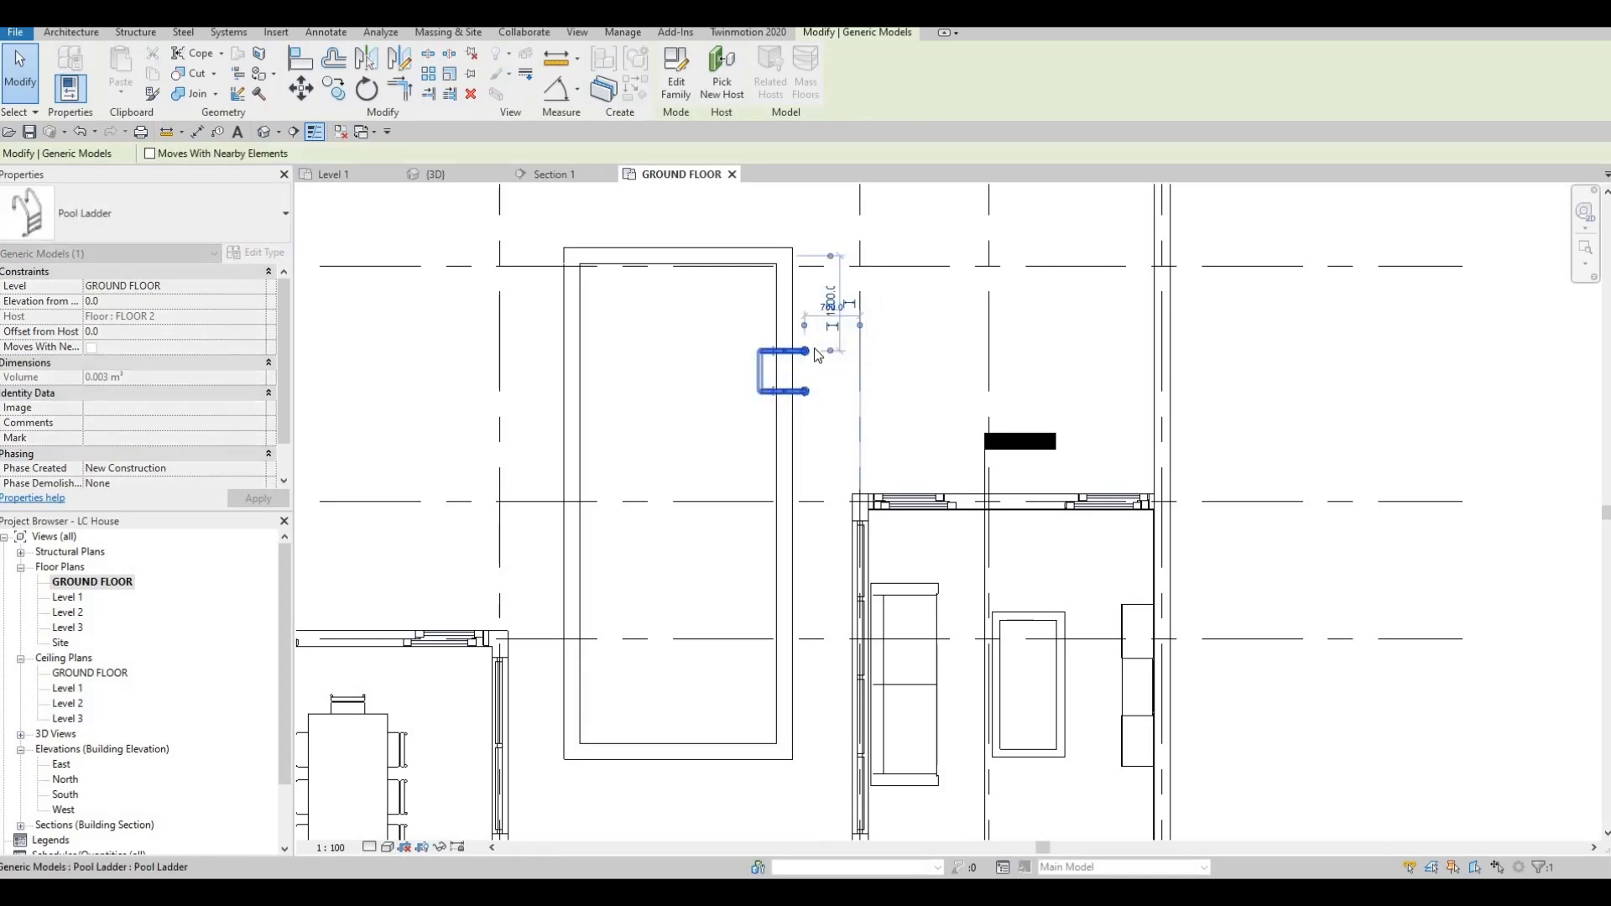
key("Escape")
scroll(747, 341, "up", 2)
scroll(860, 369, "up", 2)
left_click(856, 364)
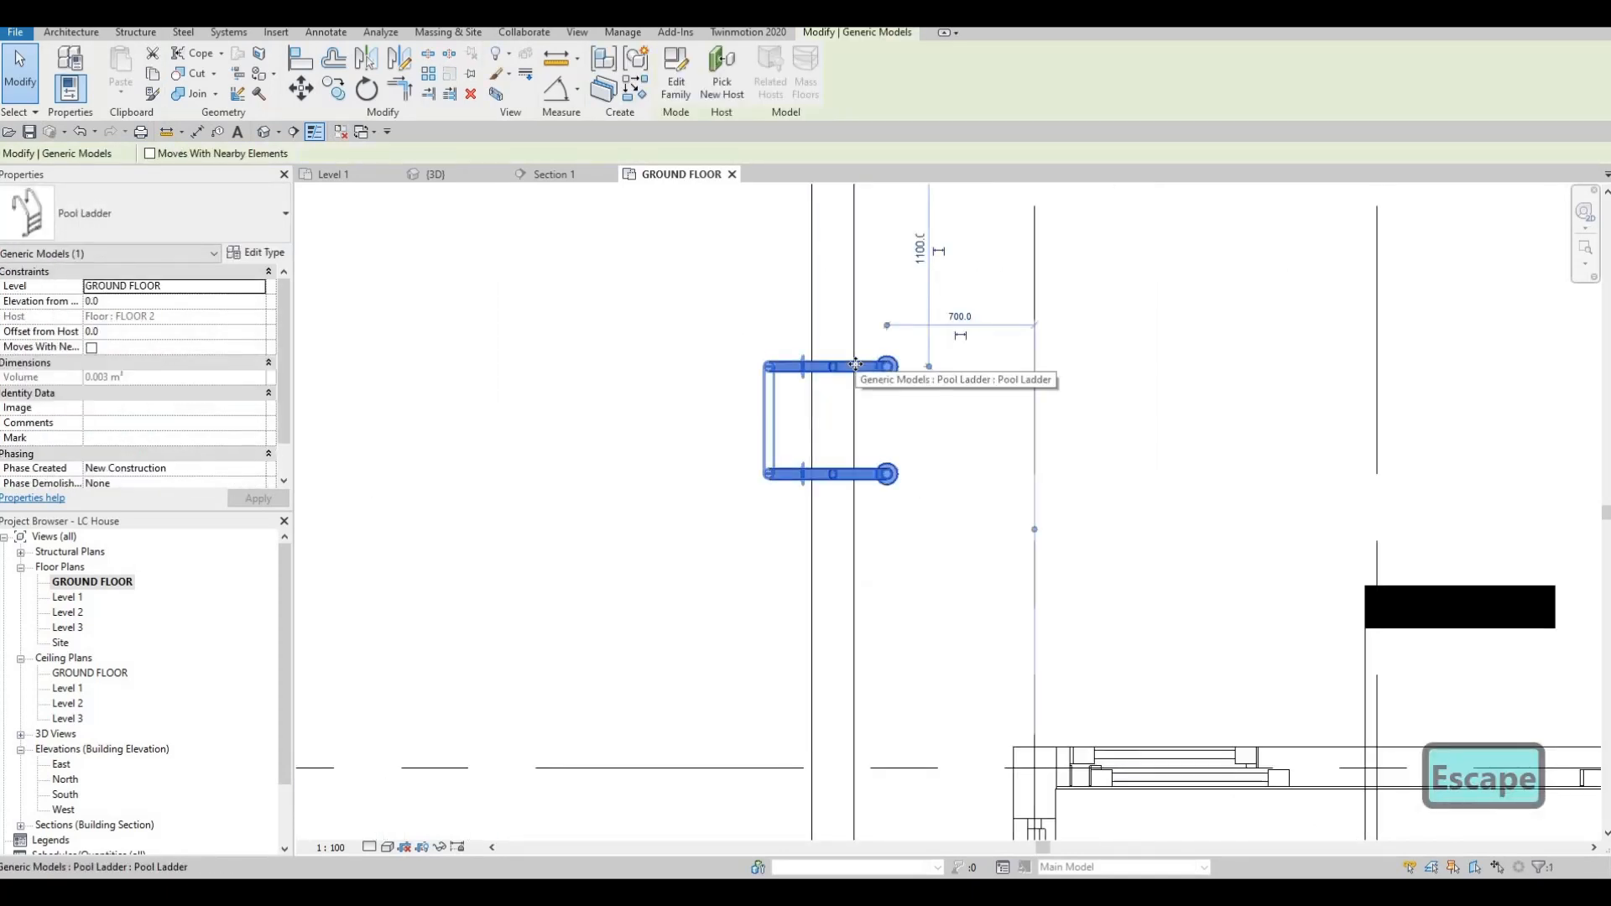
key("Right")
key("Right")
key("Right")
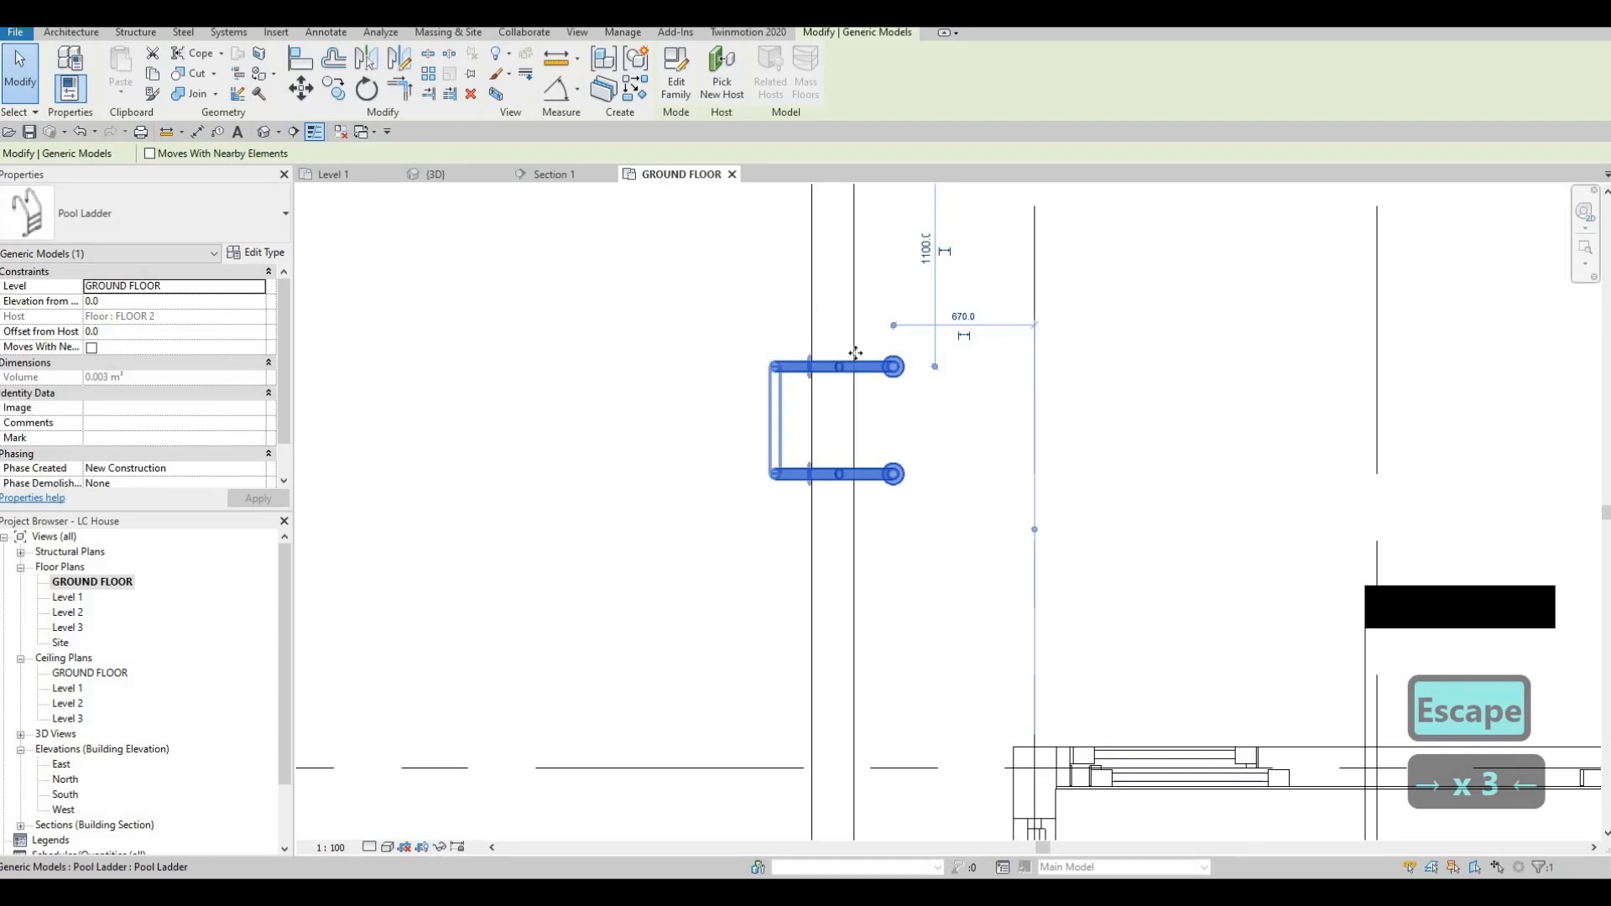
Fine-nudge the pool ladder horizontally until its flange sits flush against the pool wall's inner face.
scroll(855, 354, "up", 6)
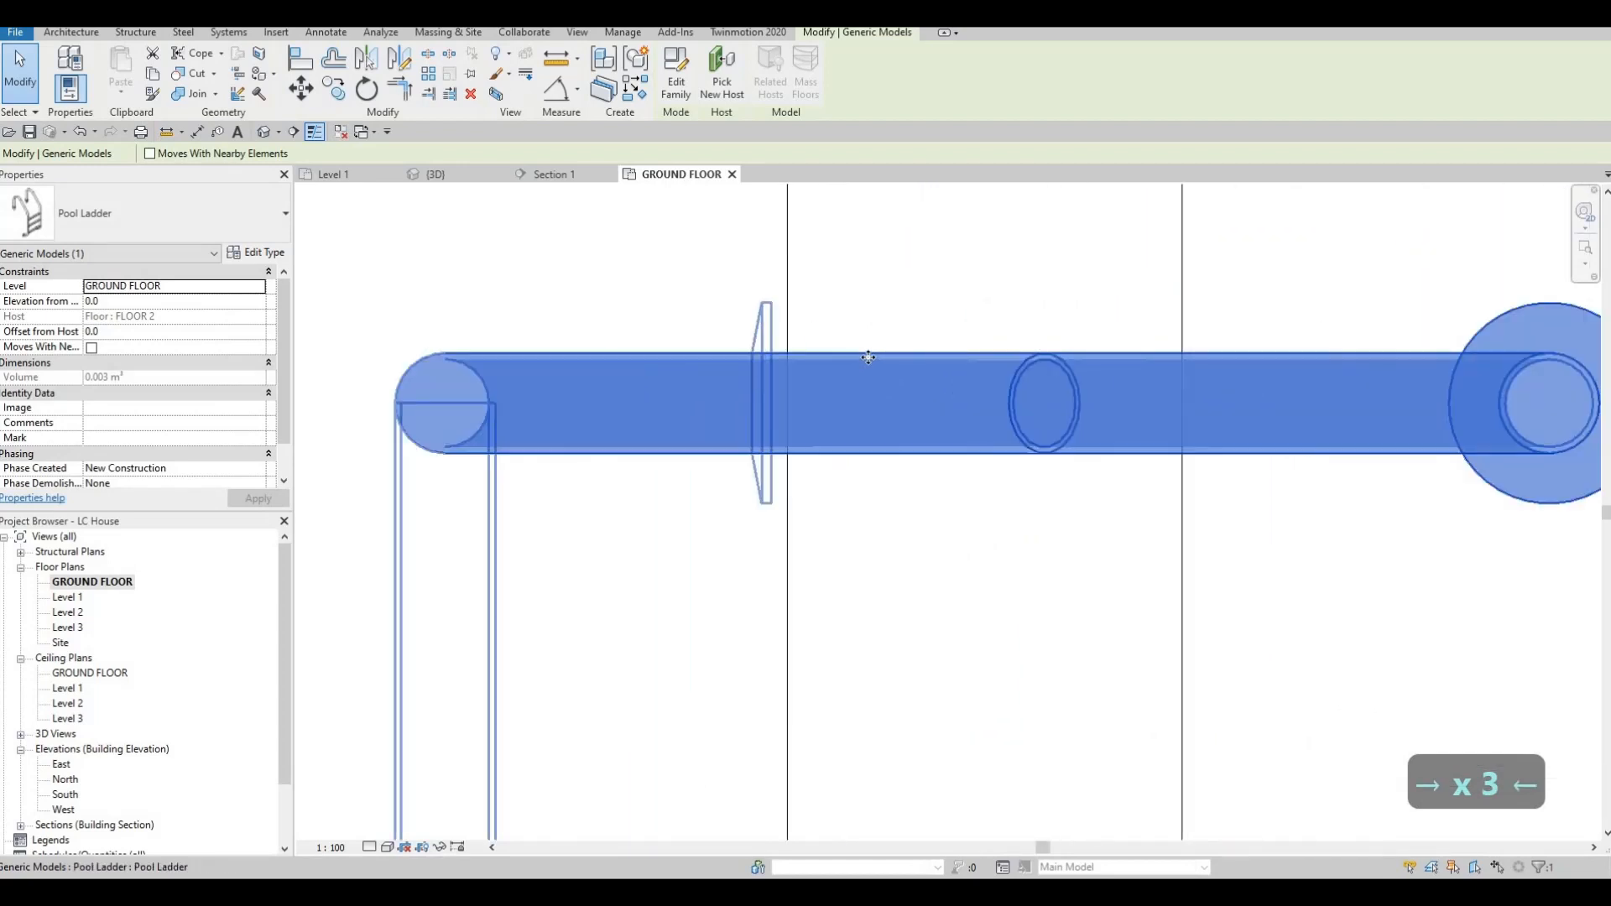
key("Right")
key("Right")
key("Right")
key("Right")
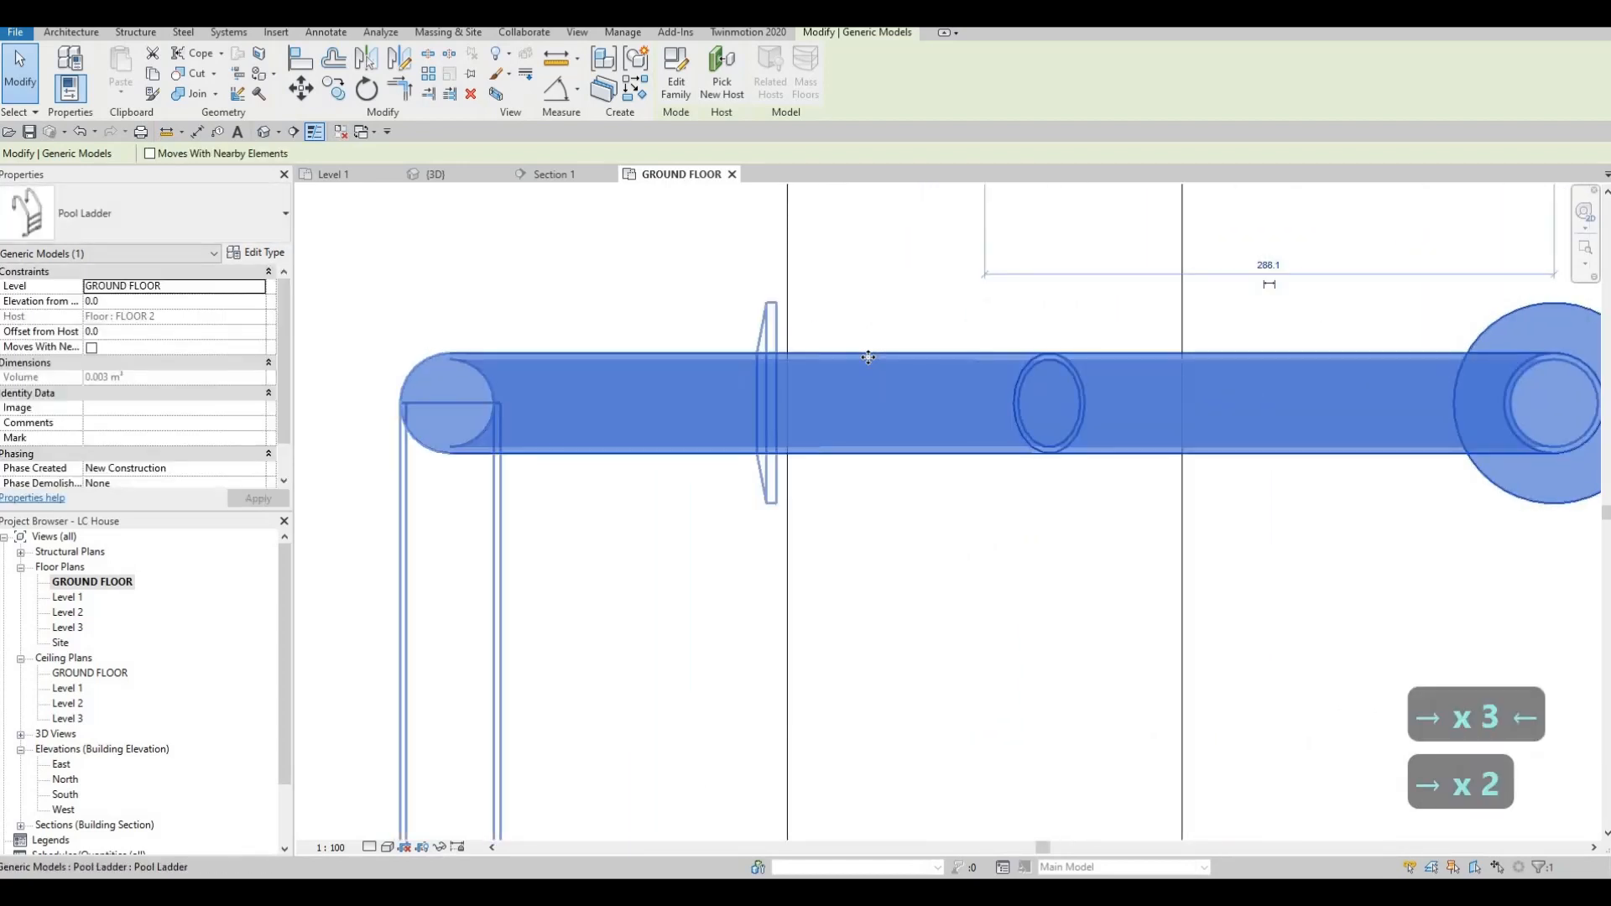
key("Right")
key("Right")
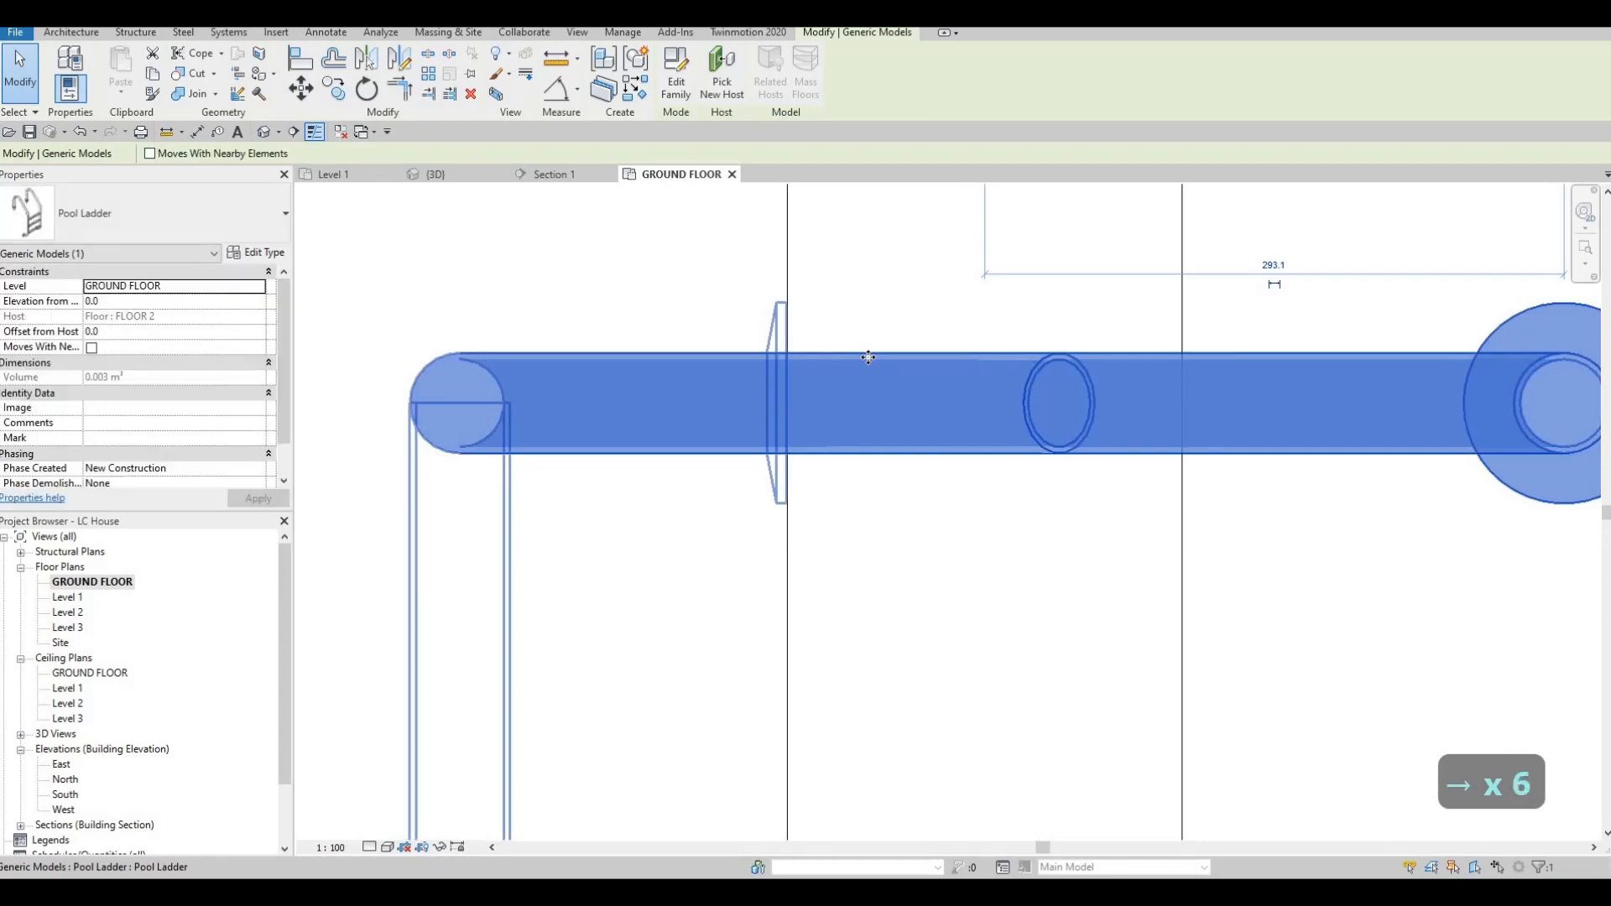
key("Right")
key("Left")
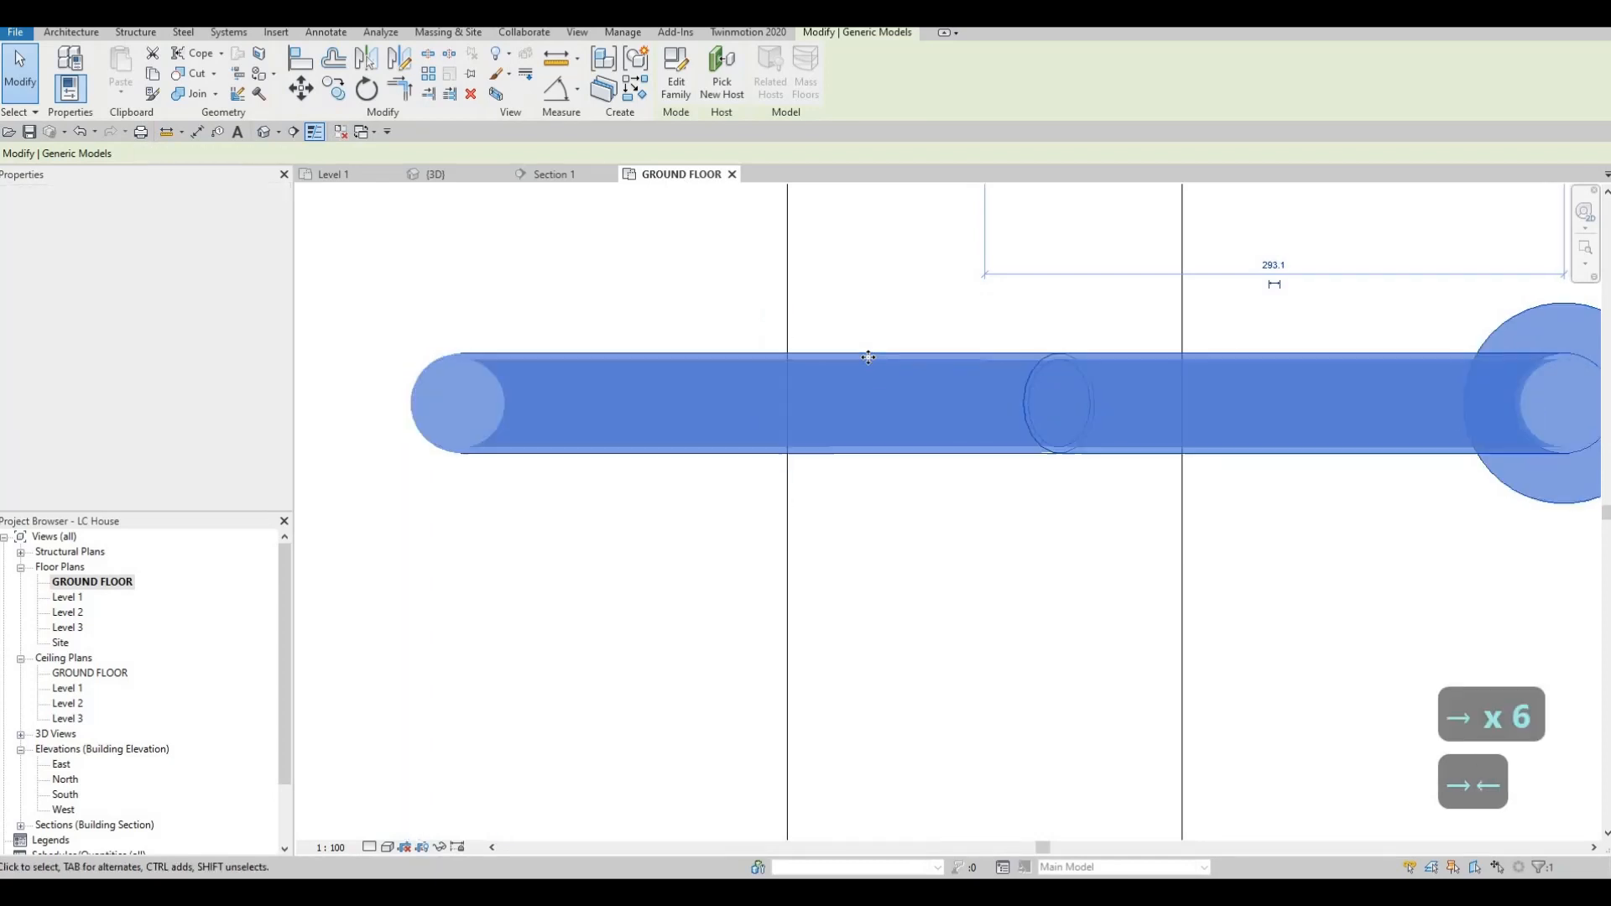
Nudge the pool ladder slightly along the pool's long edge toward the rear boundary wall, then deselect it.
key("Up")
key("Up")
key("Up")
key("Escape")
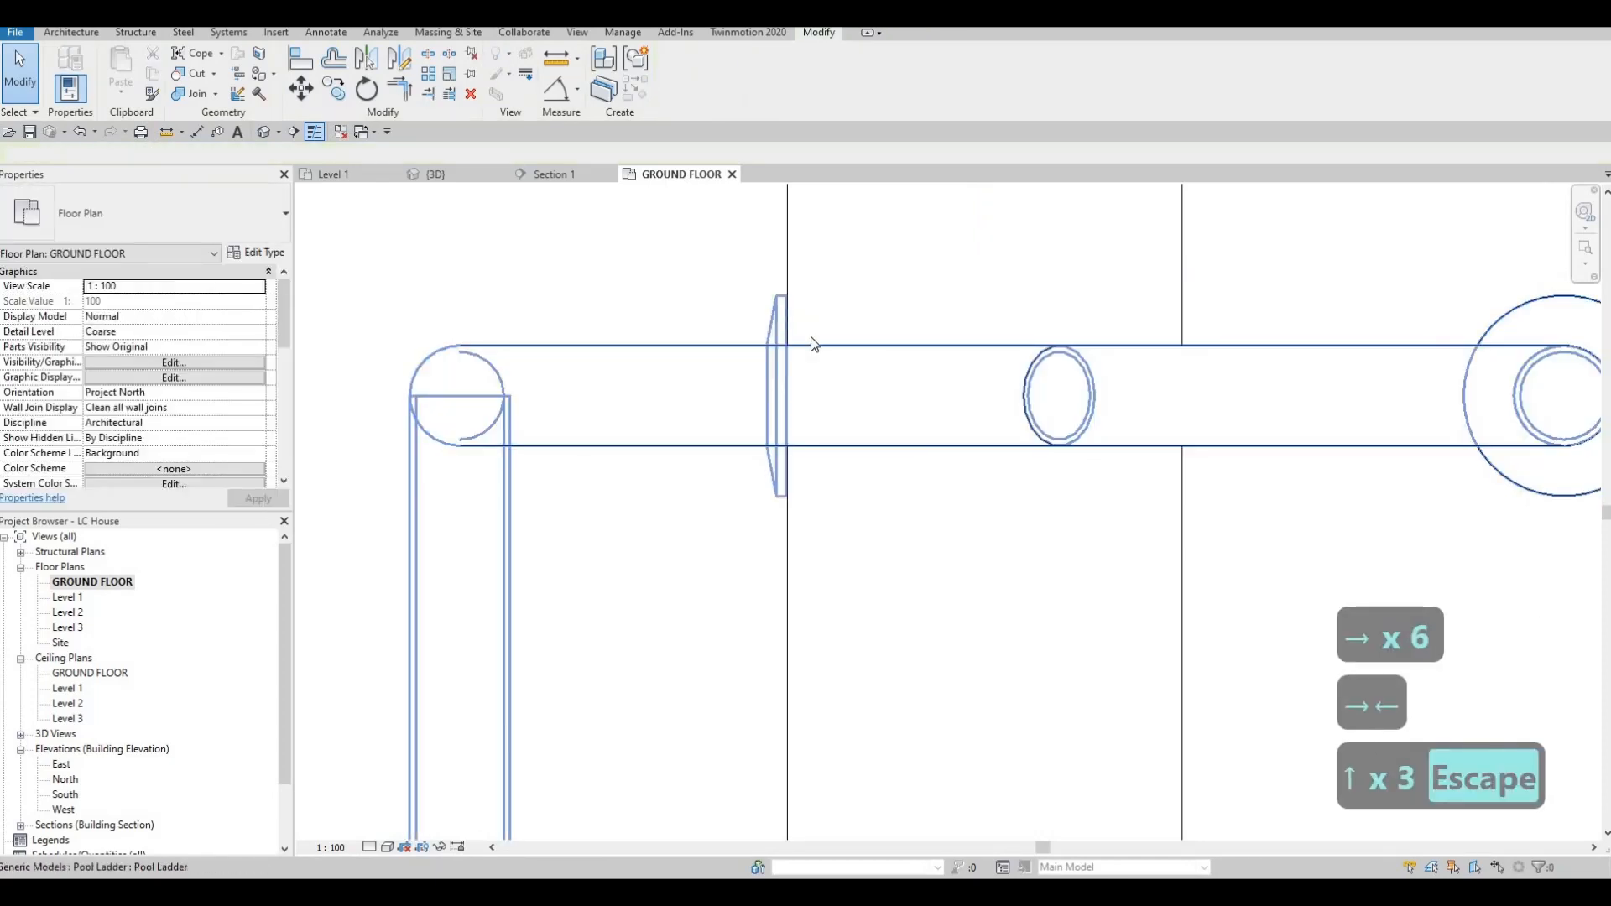
Rotate the pool ladder by 180 degrees about its centre.
scroll(809, 341, "down", 5)
scroll(749, 350, "down", 4)
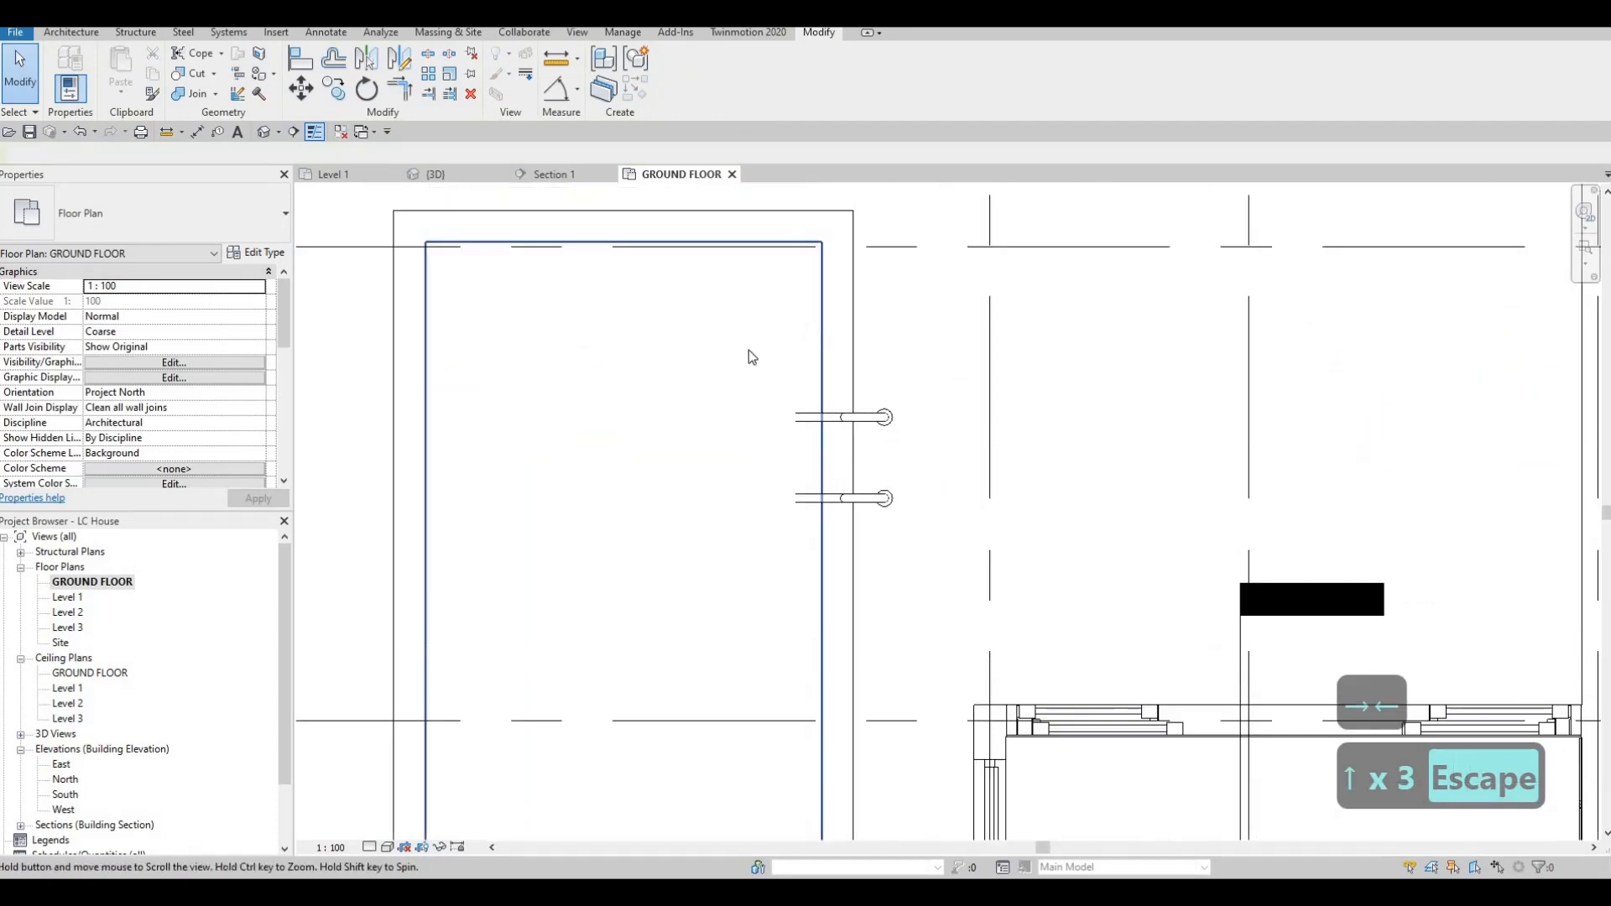
scroll(810, 367, "down", 3)
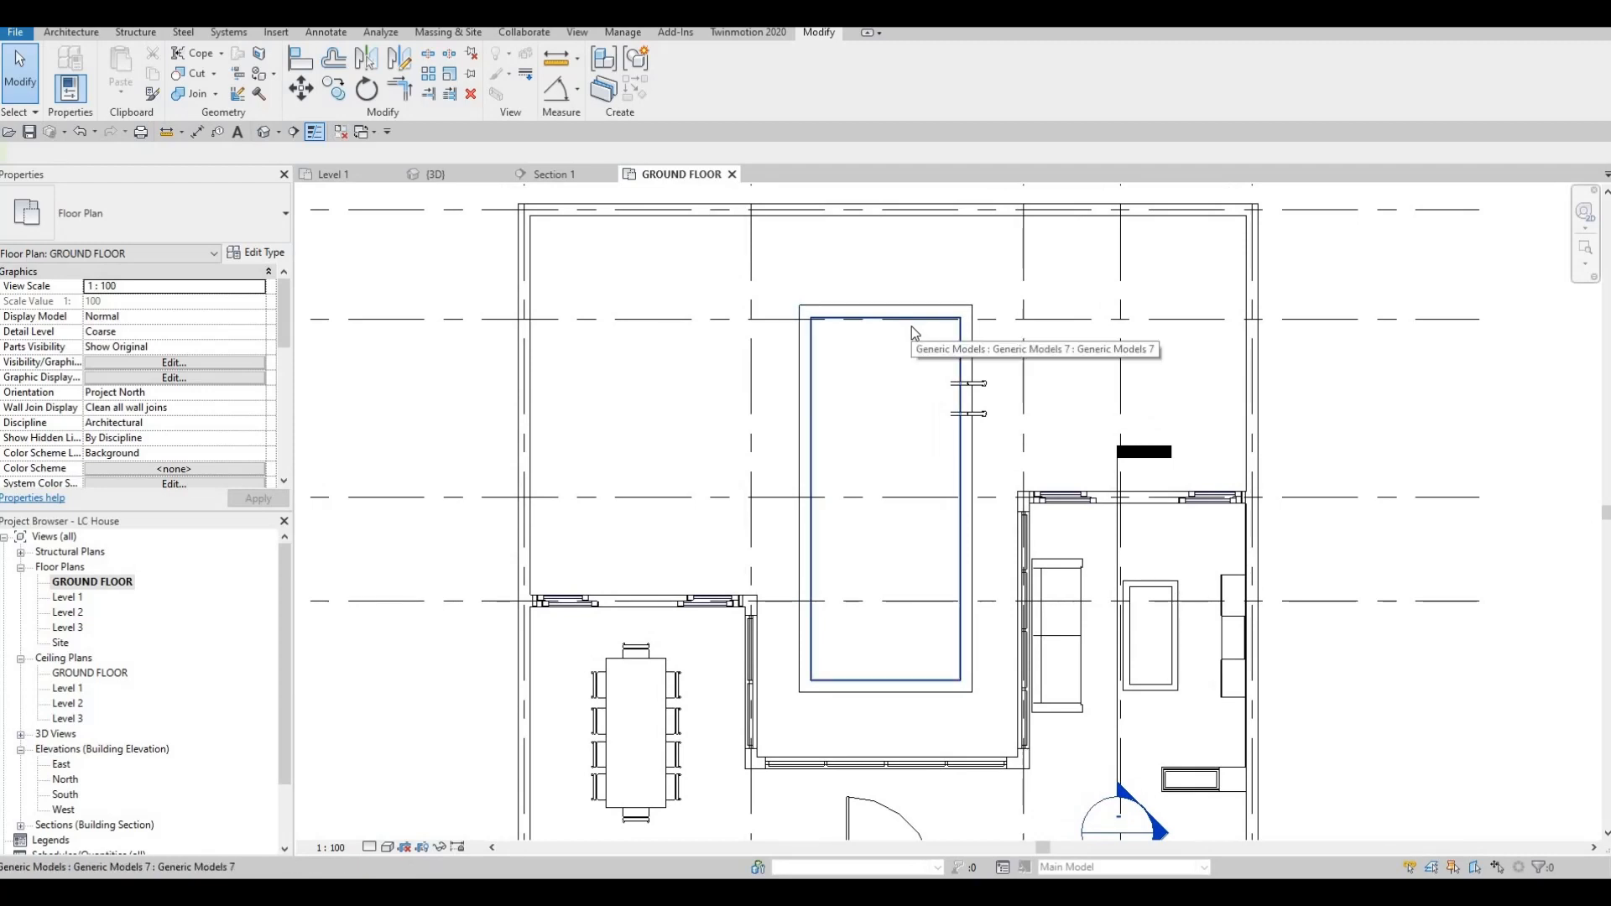
left_click(983, 396)
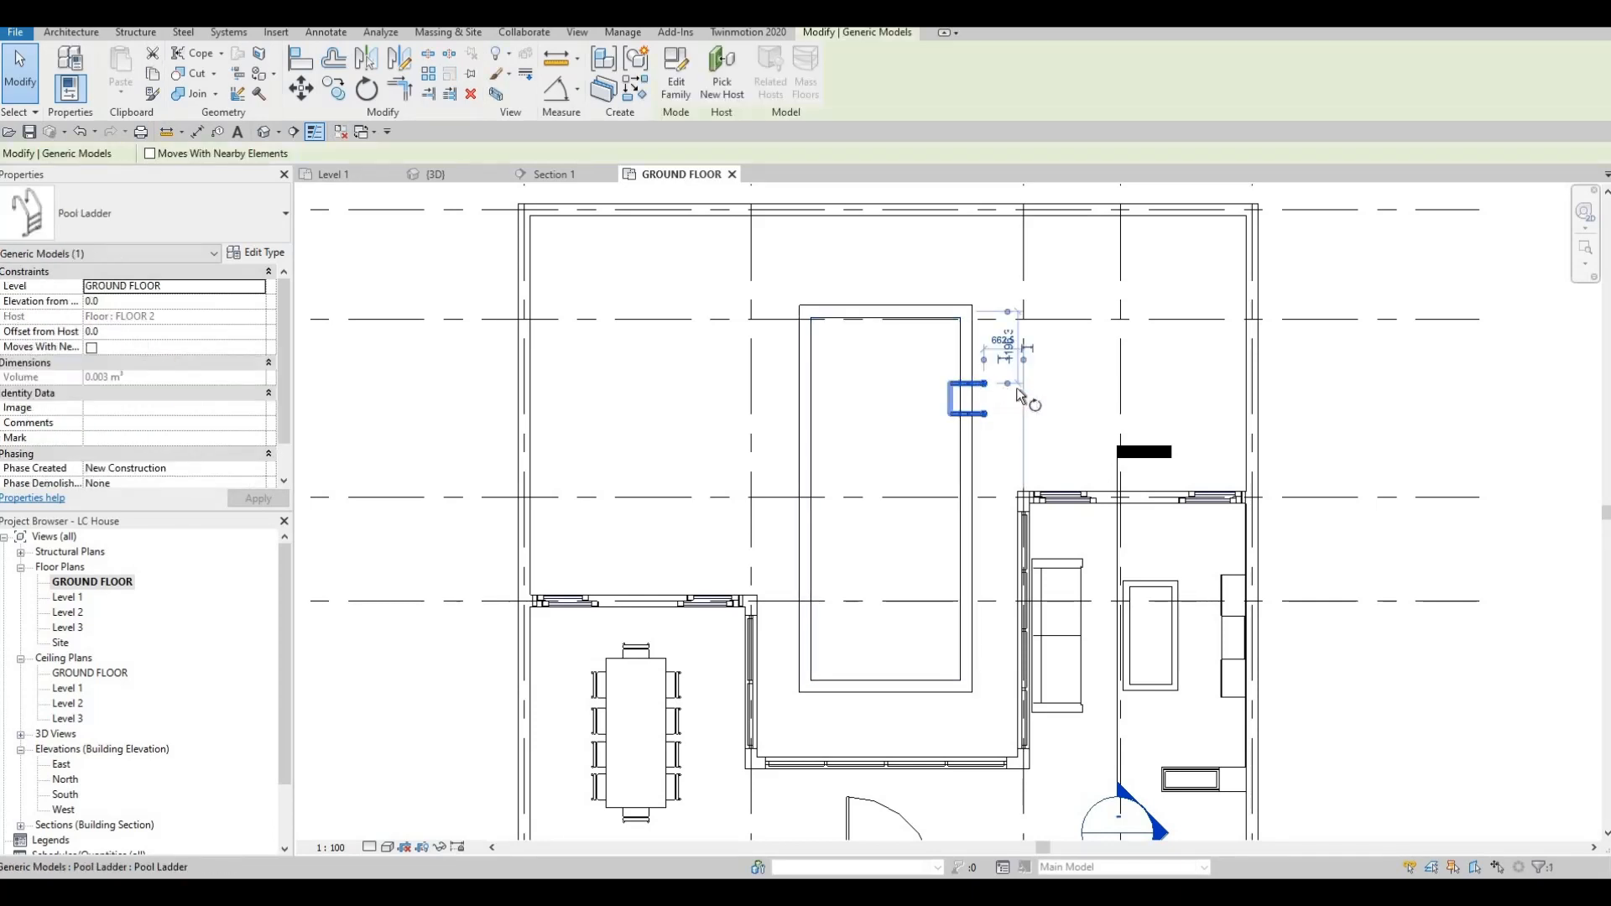
key("o")
left_click(1053, 398)
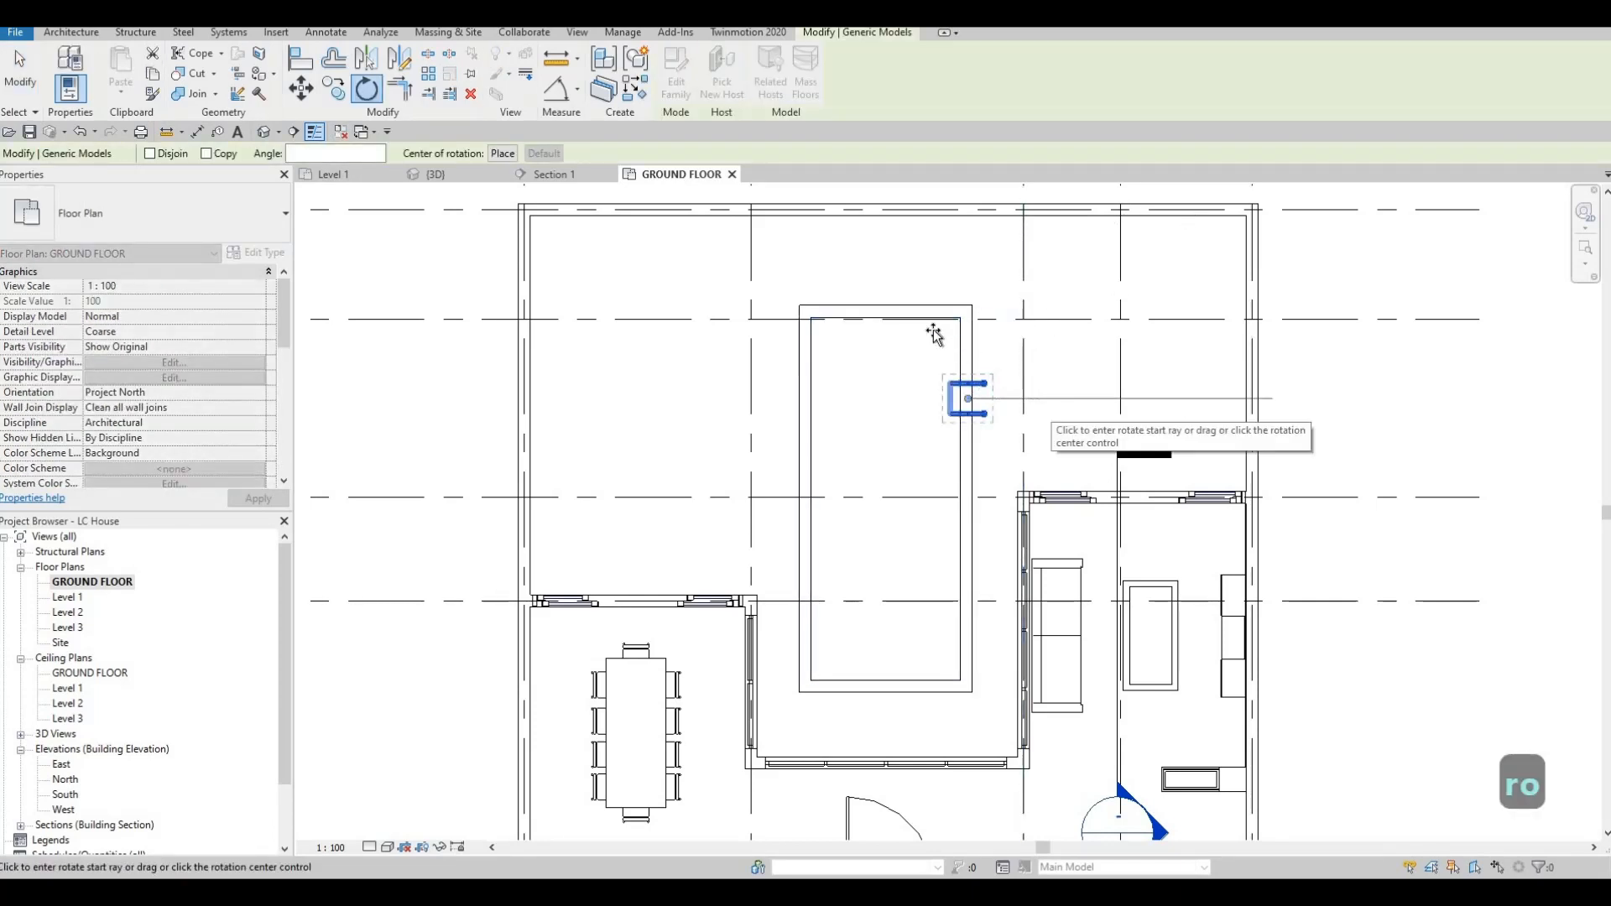
type("180")
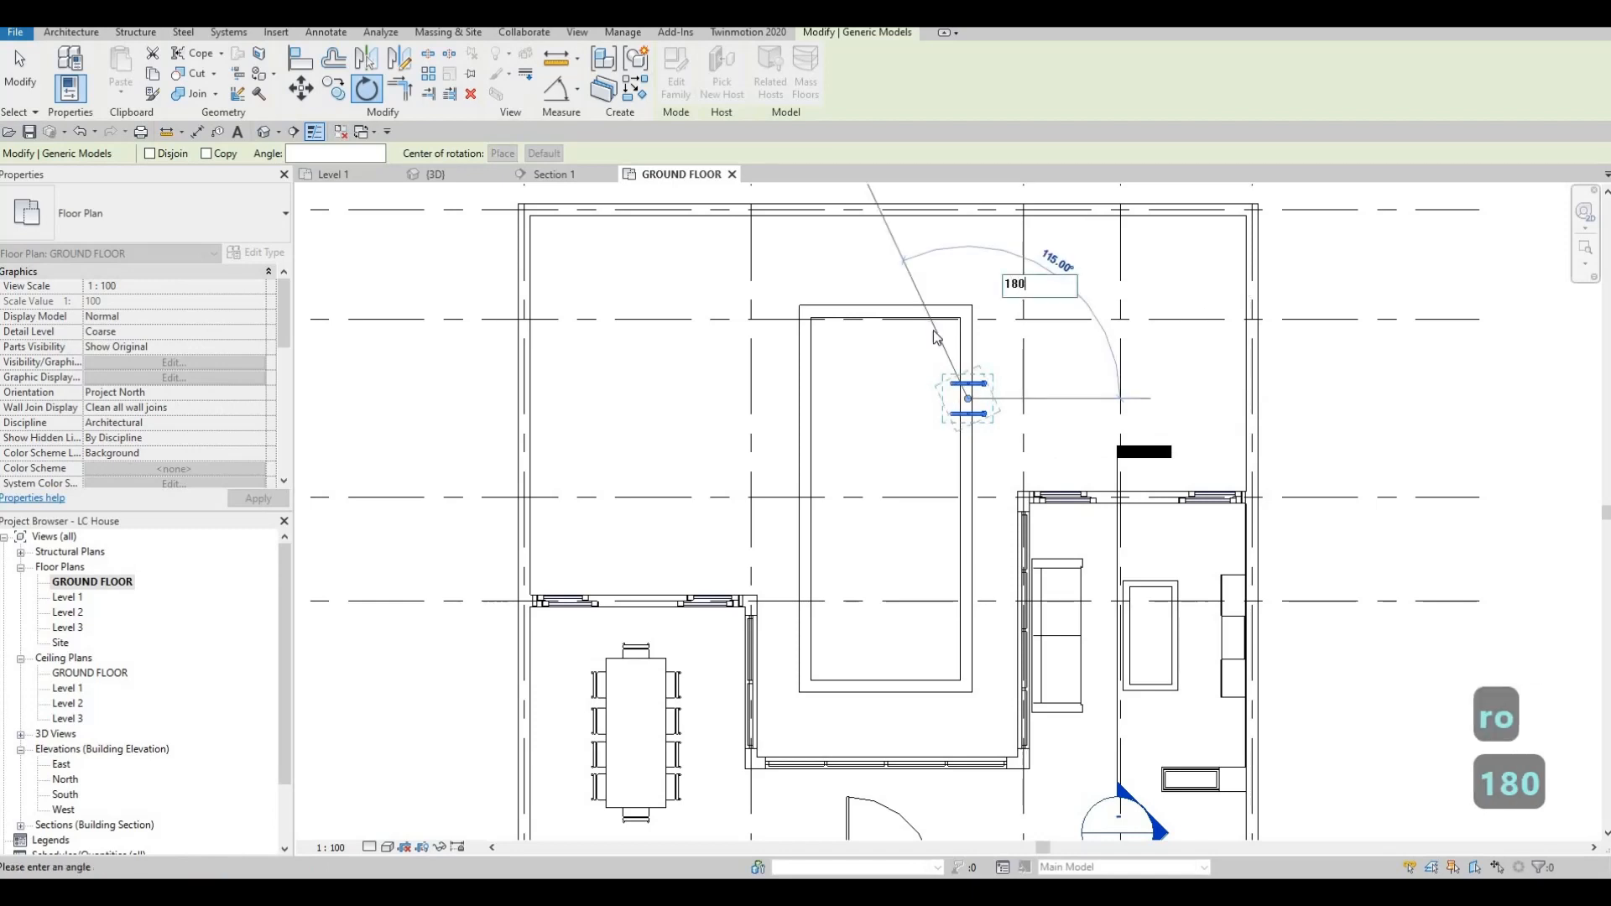
key("Return")
scroll(898, 386, "up", 3)
key("Escape")
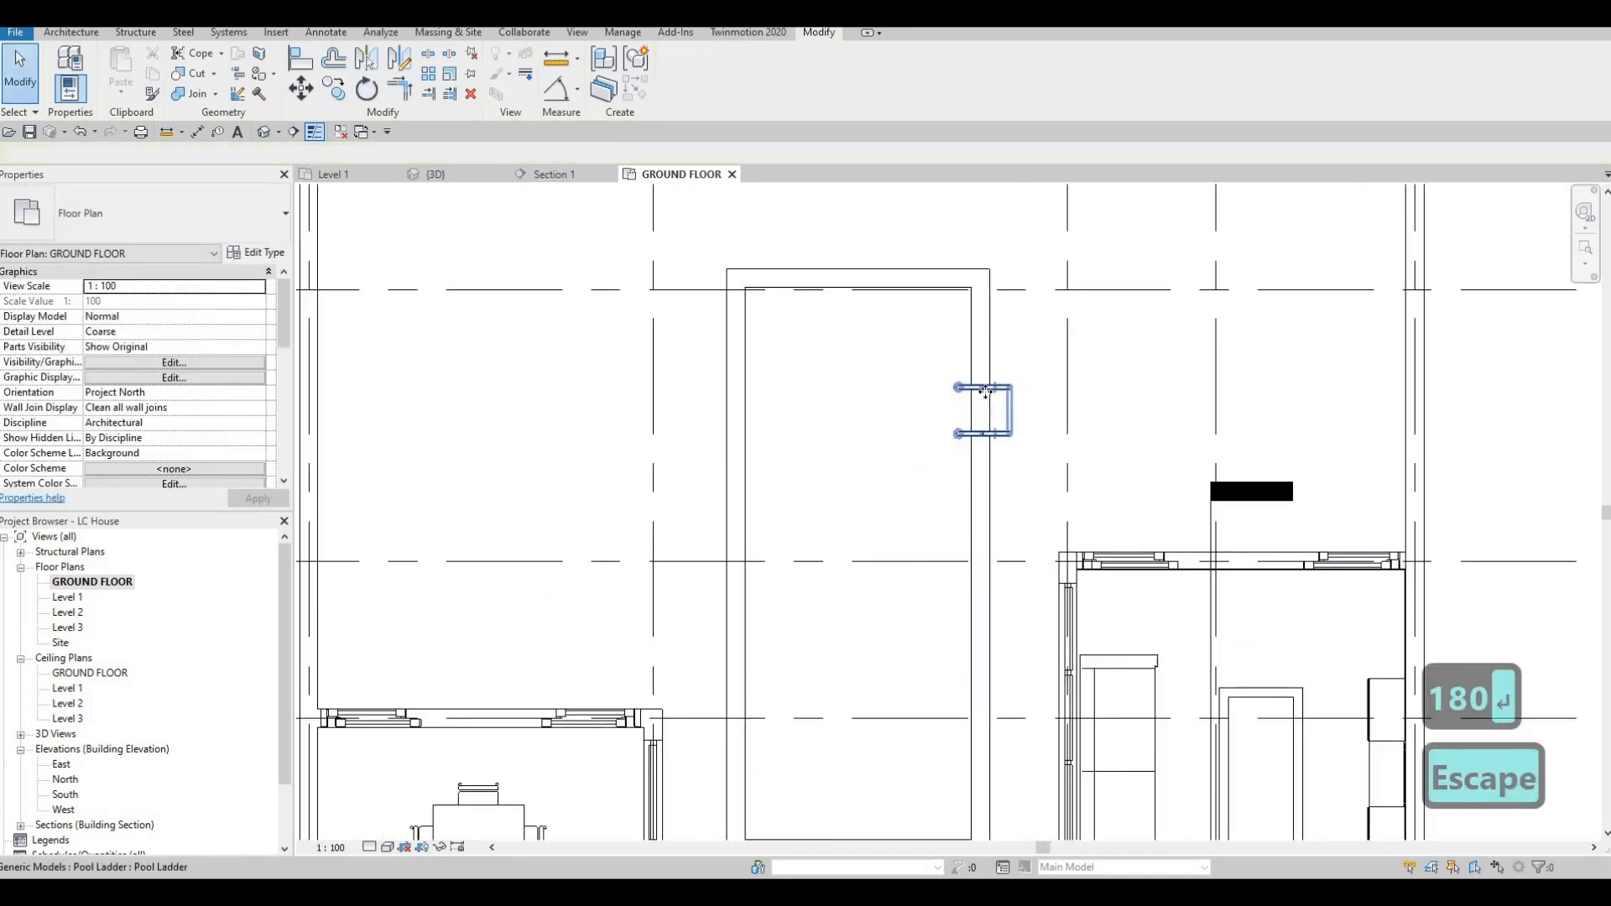
Move the rotated ladder to the pool's opposite long edge and nudge it until its flange sits flush with the pool wall's inner face.
left_click_drag(751, 353, 749, 304)
scroll(763, 478, "up", 5)
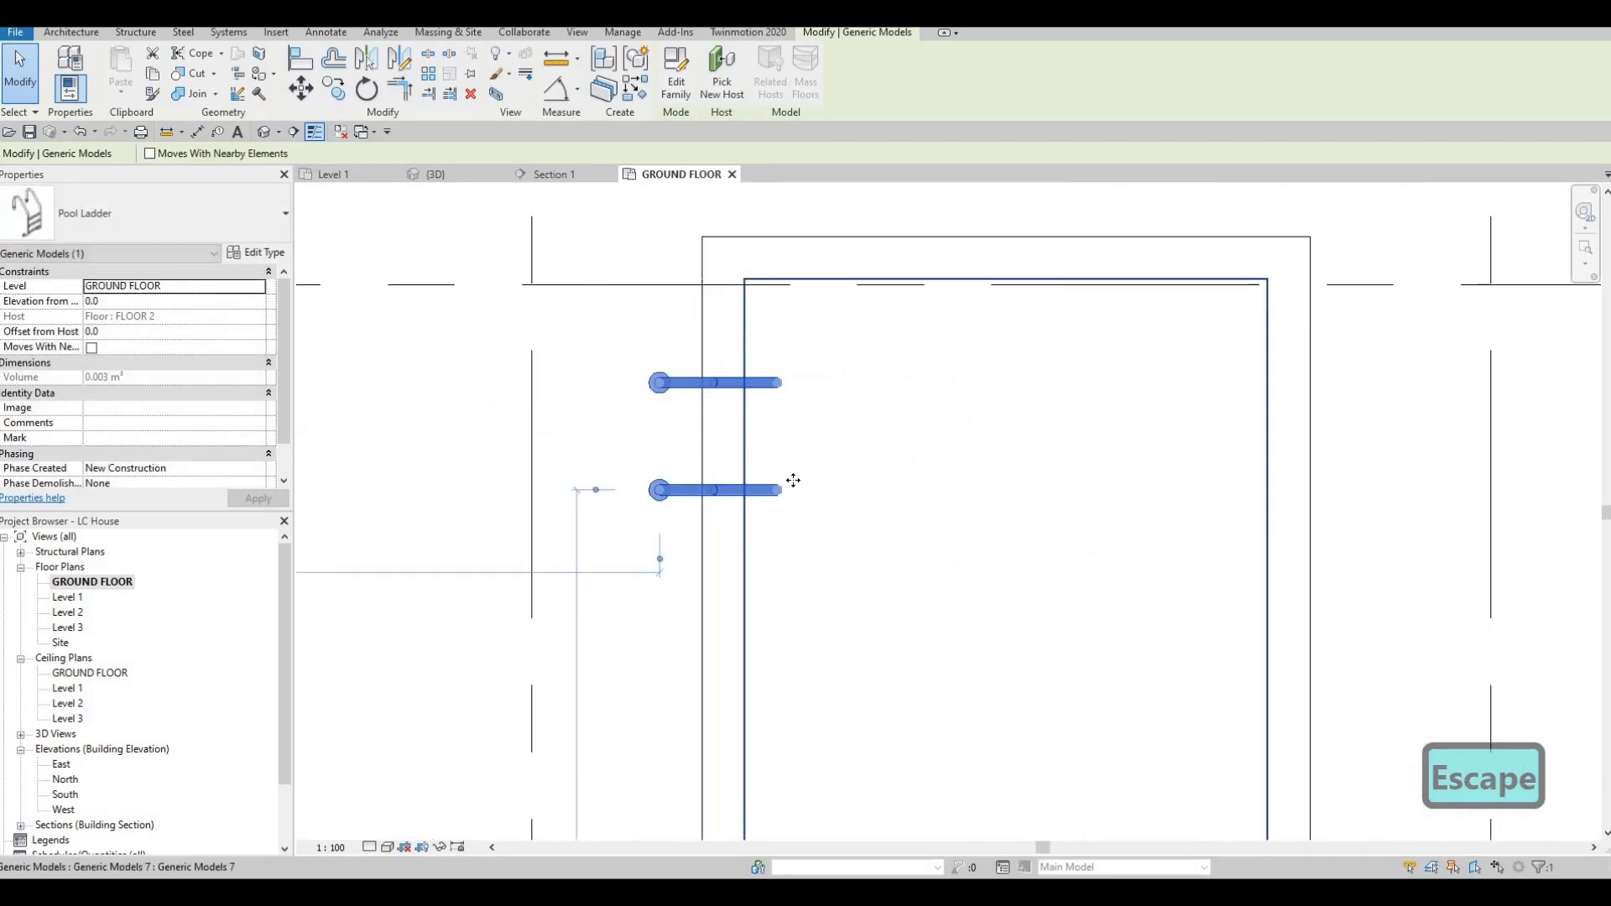
scroll(752, 475, "up", 4)
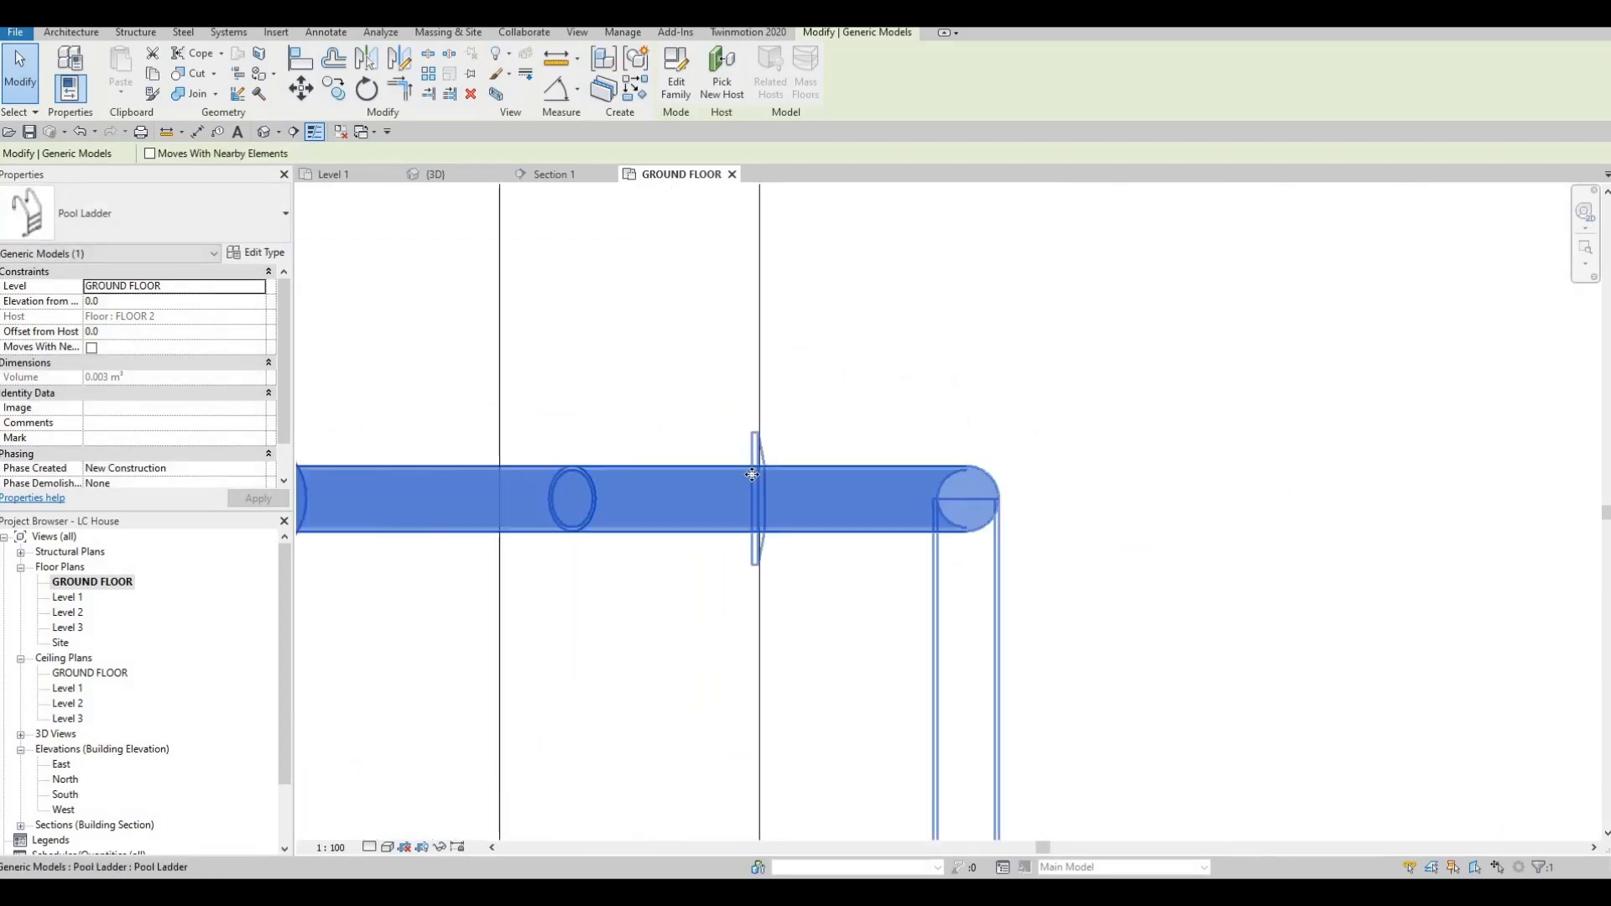
key("Right")
key("Right")
key("Right")
key("Right")
key("Right")
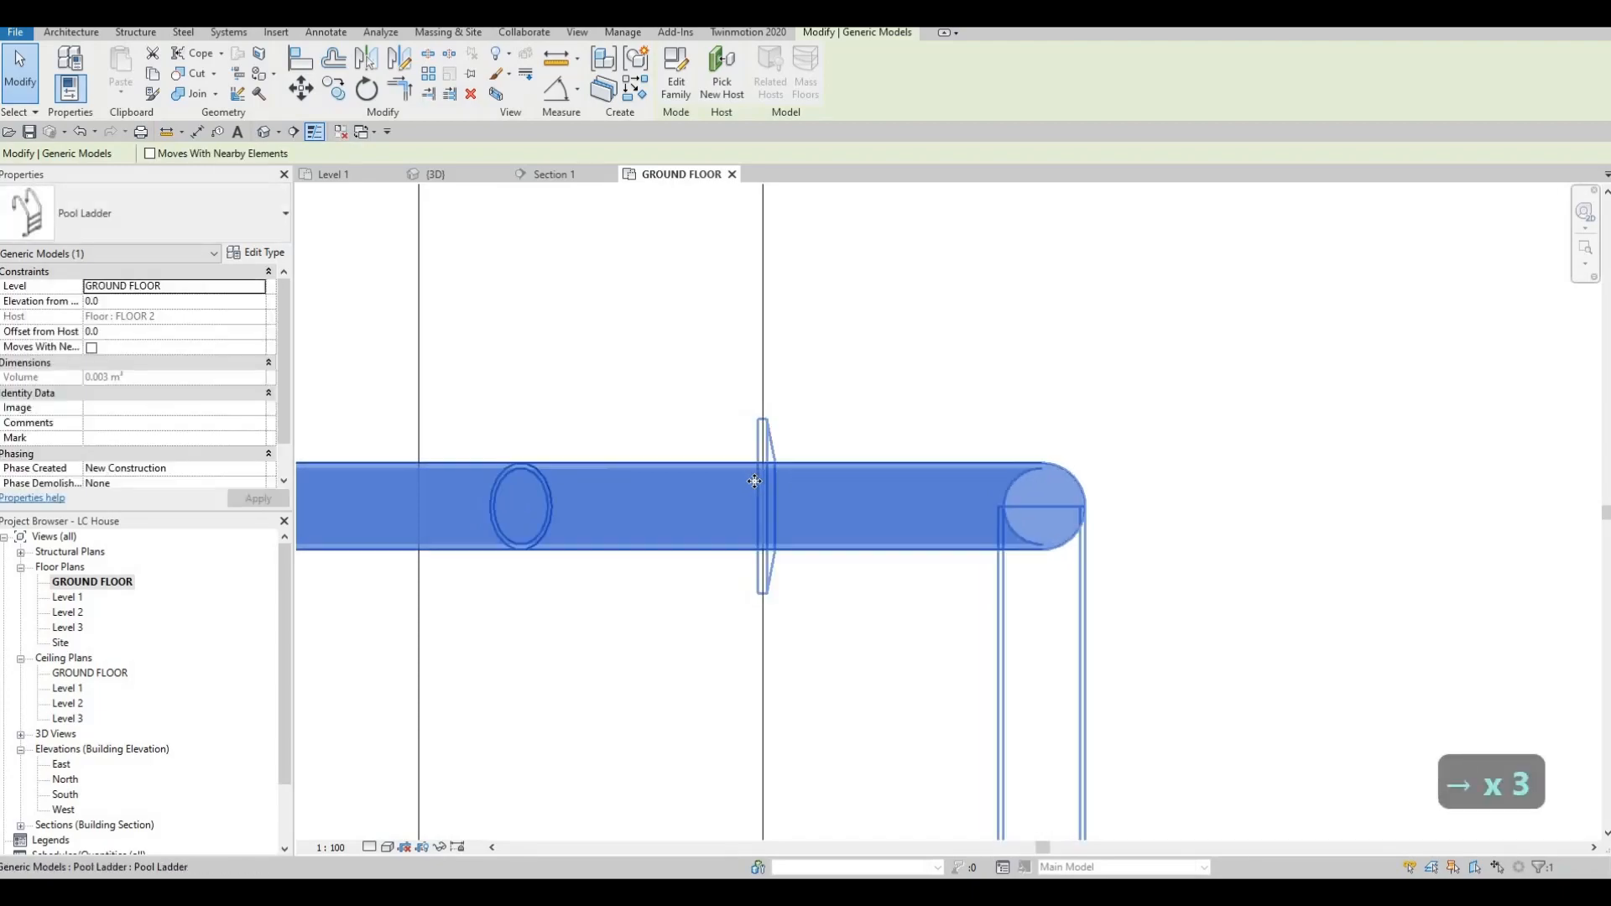
key("Escape")
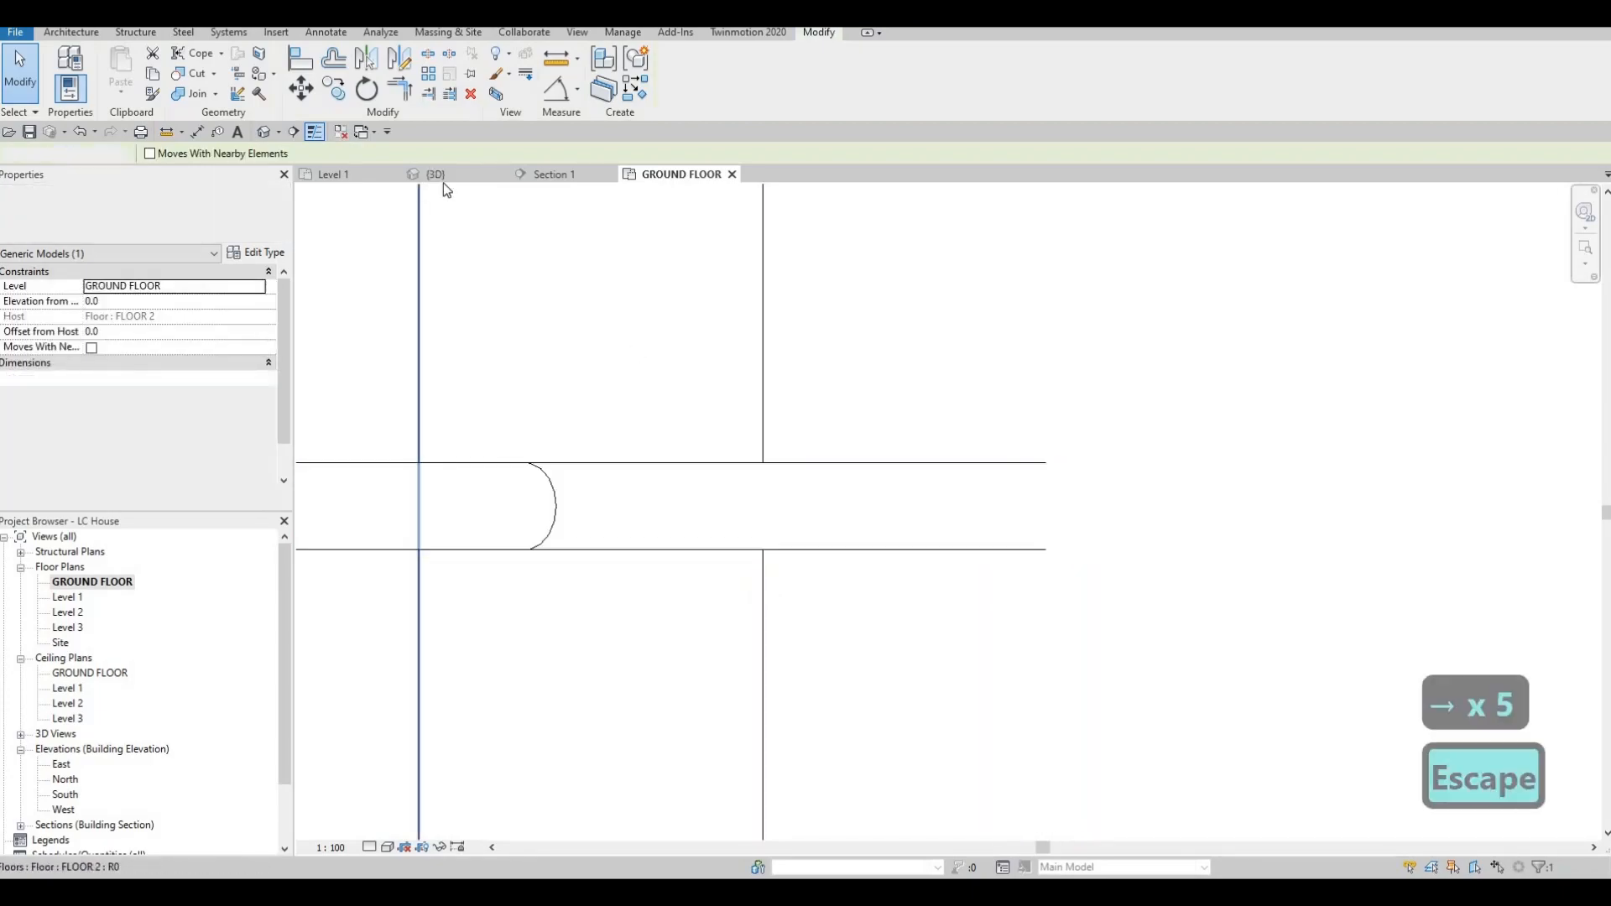
Examine the relocated pool ladder and the finished pool from several angles in the 3D view.
key("Escape")
left_click(436, 175)
middle_click_drag(184, 538, 688, 480, "shift")
scroll(720, 474, "up", 2)
scroll(1108, 365, "up", 1)
scroll(1107, 357, "down", 2)
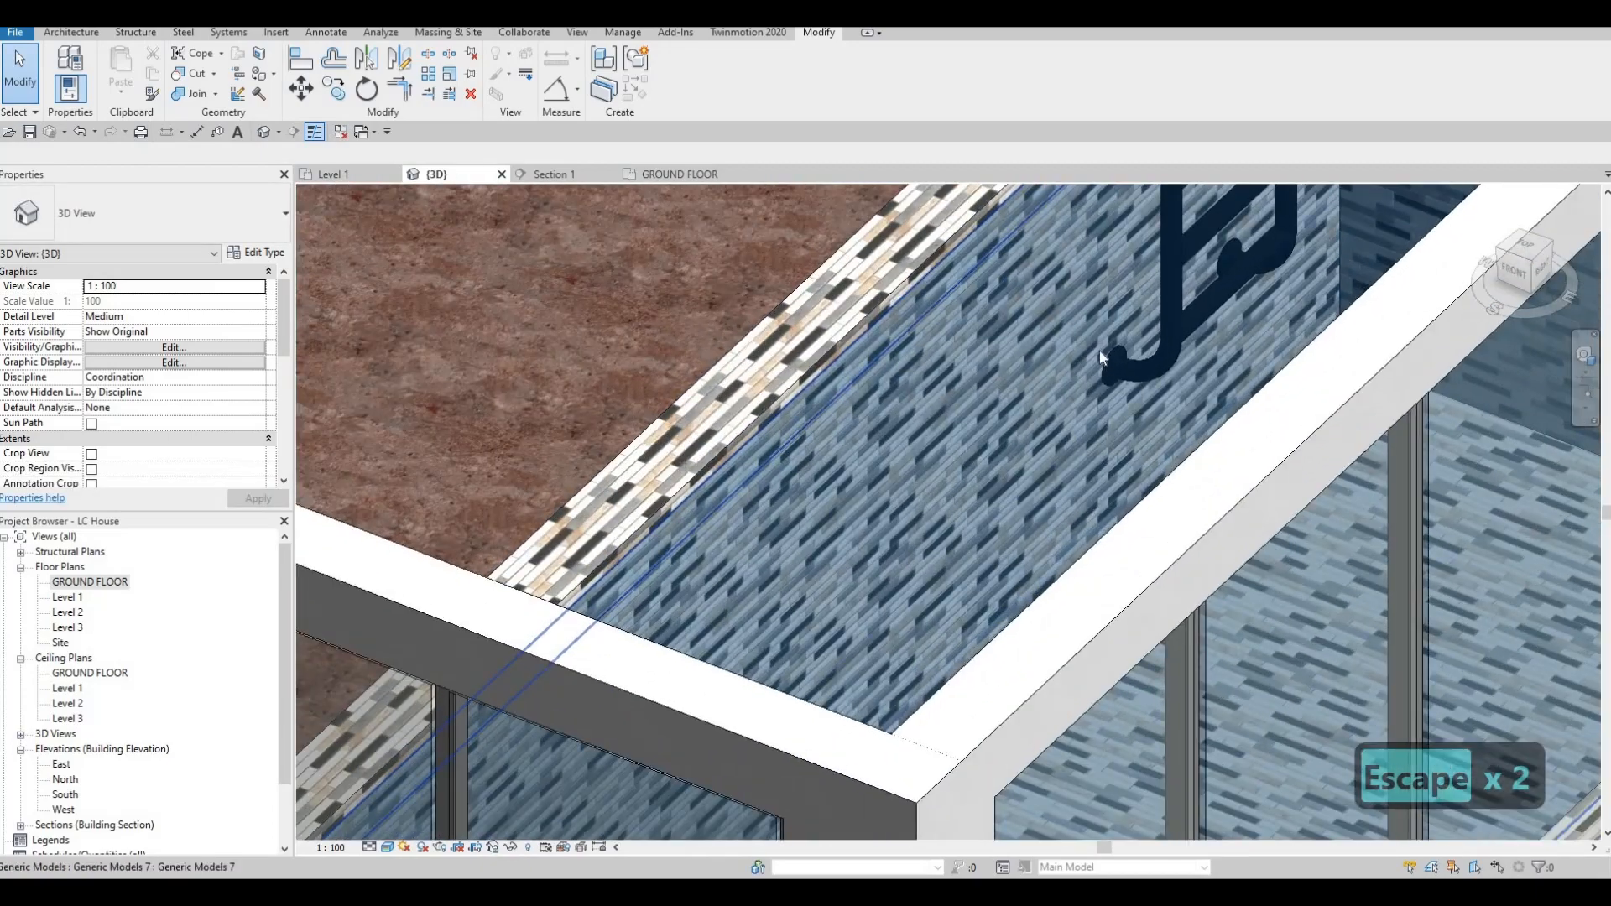
middle_click_drag(1099, 352, 1119, 415, "shift")
scroll(1119, 415, "down", 3)
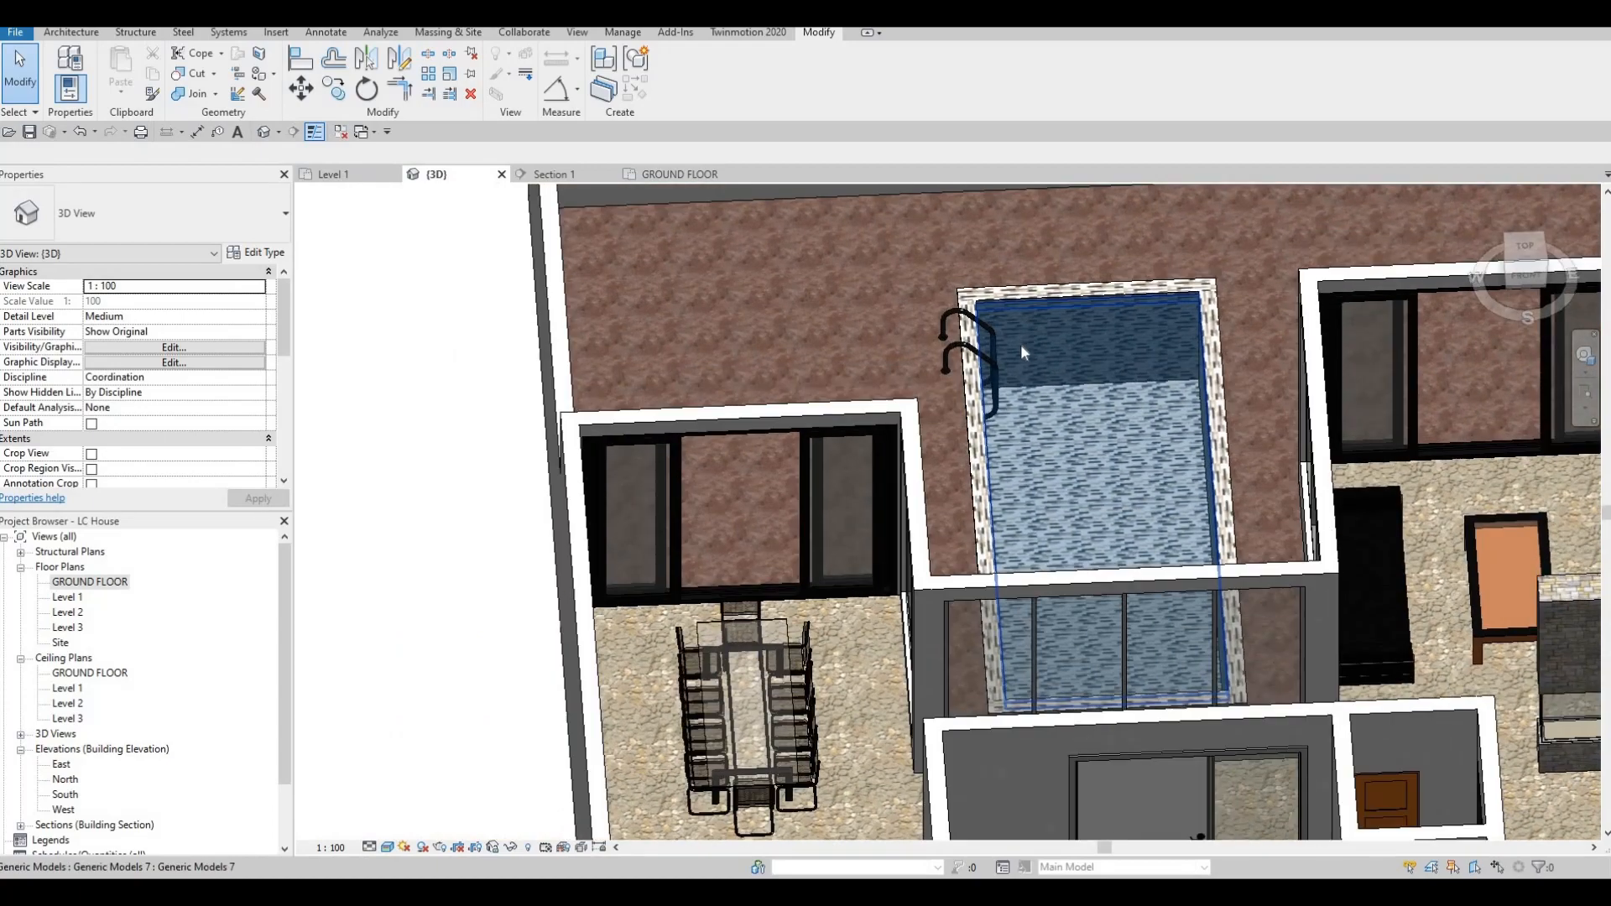
middle_click_drag(1021, 344, 978, 332, "shift")
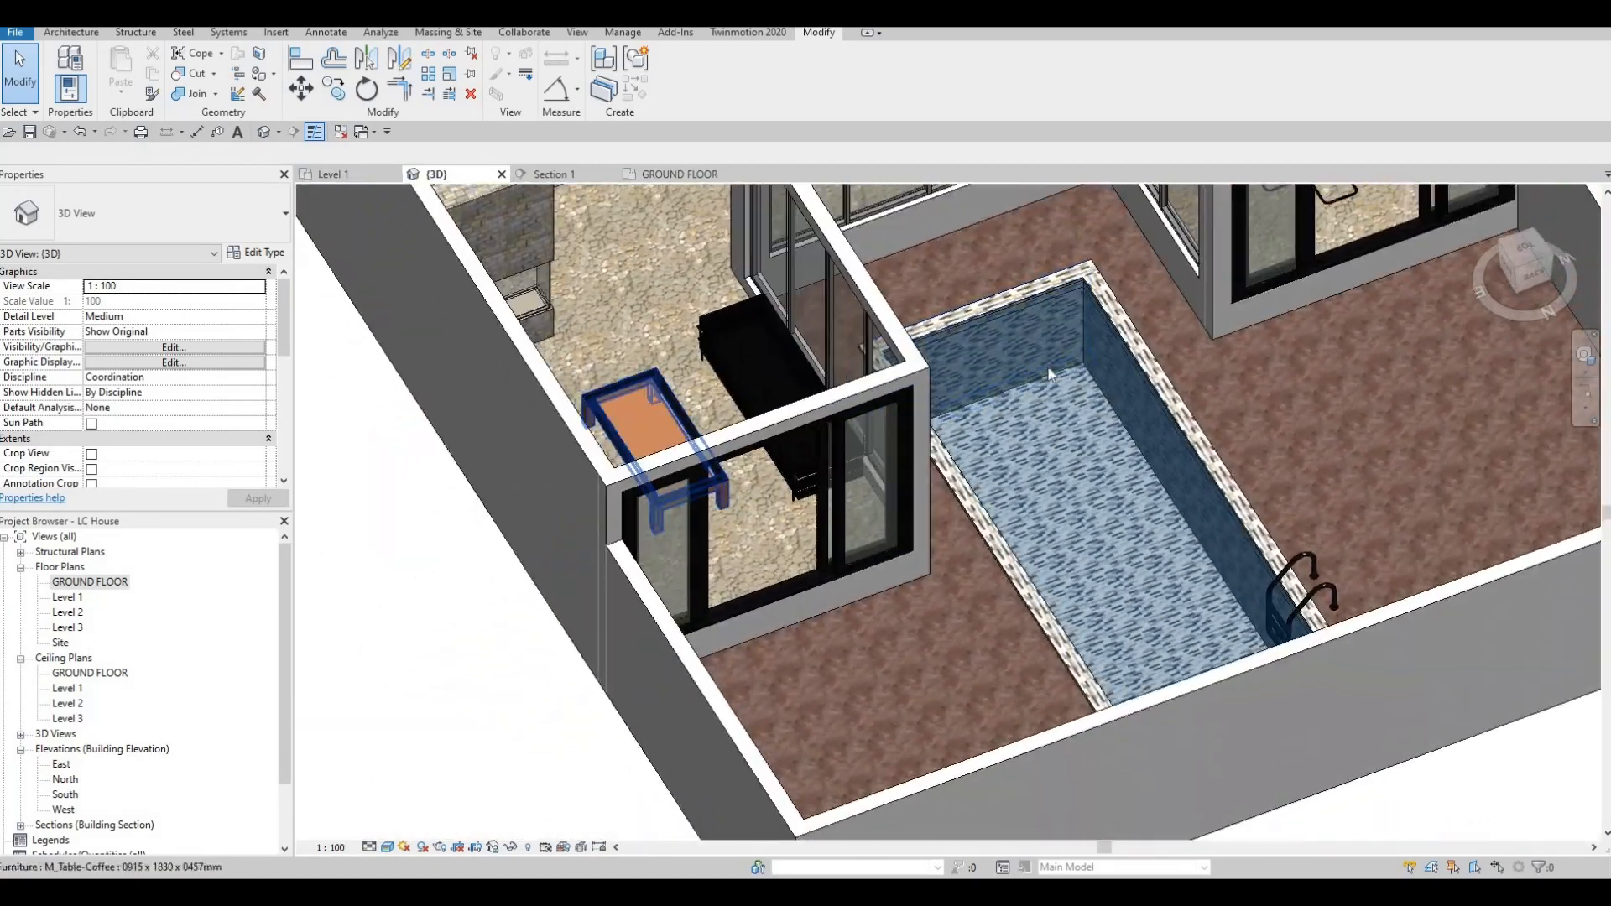
scroll(980, 329, "up", 2)
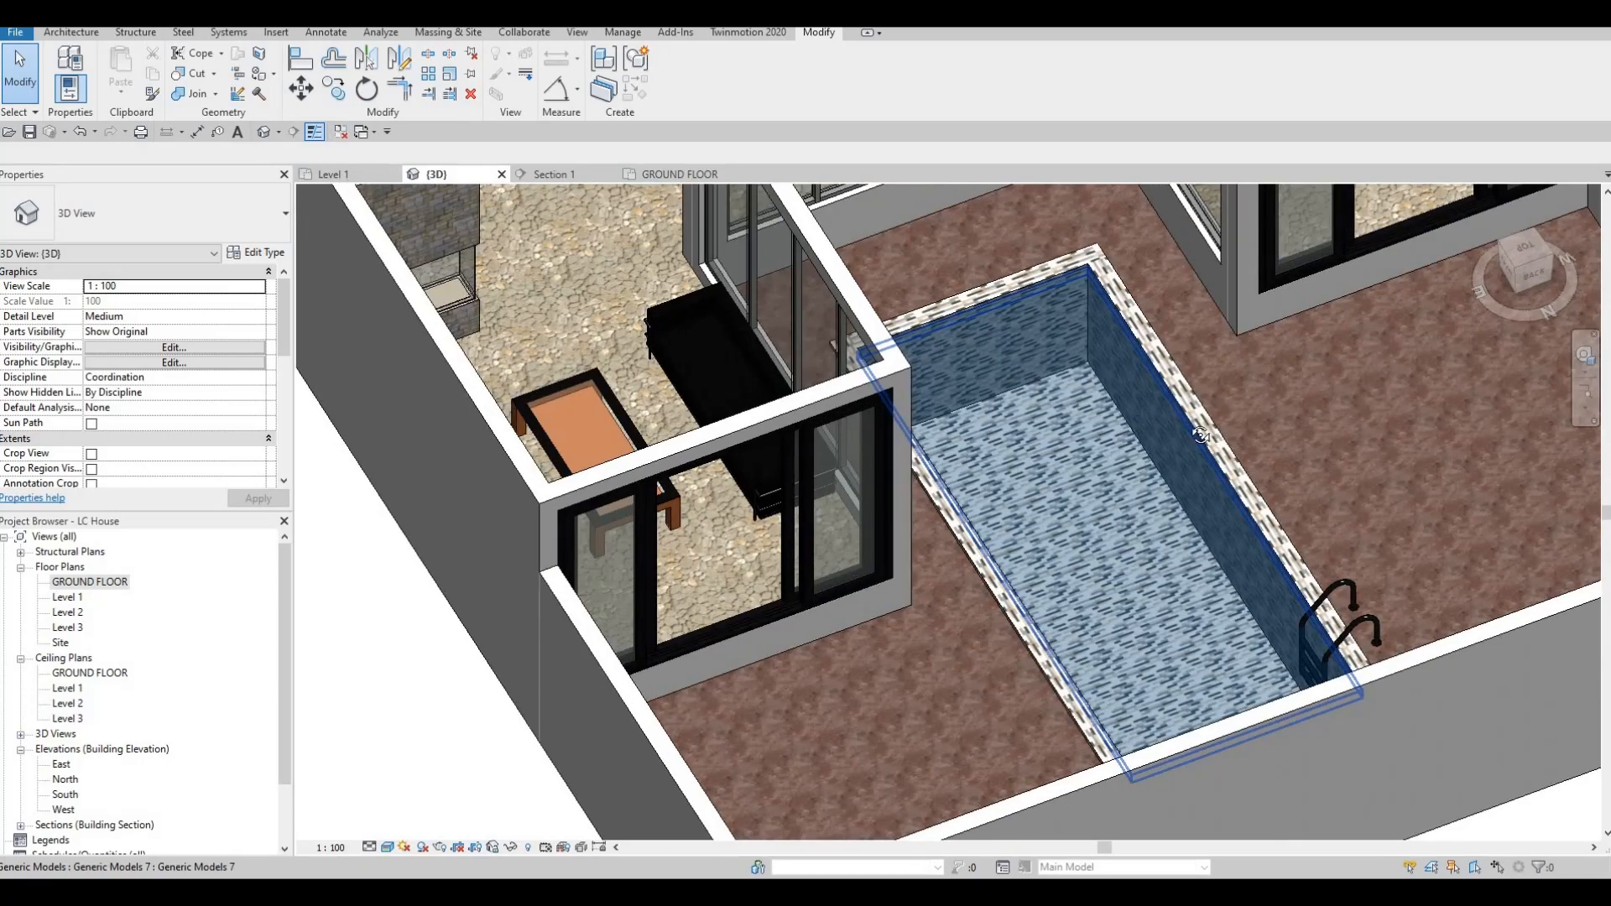
middle_click_drag(1270, 454, 1158, 356, "shift")
scroll(1068, 444, "up", 2)
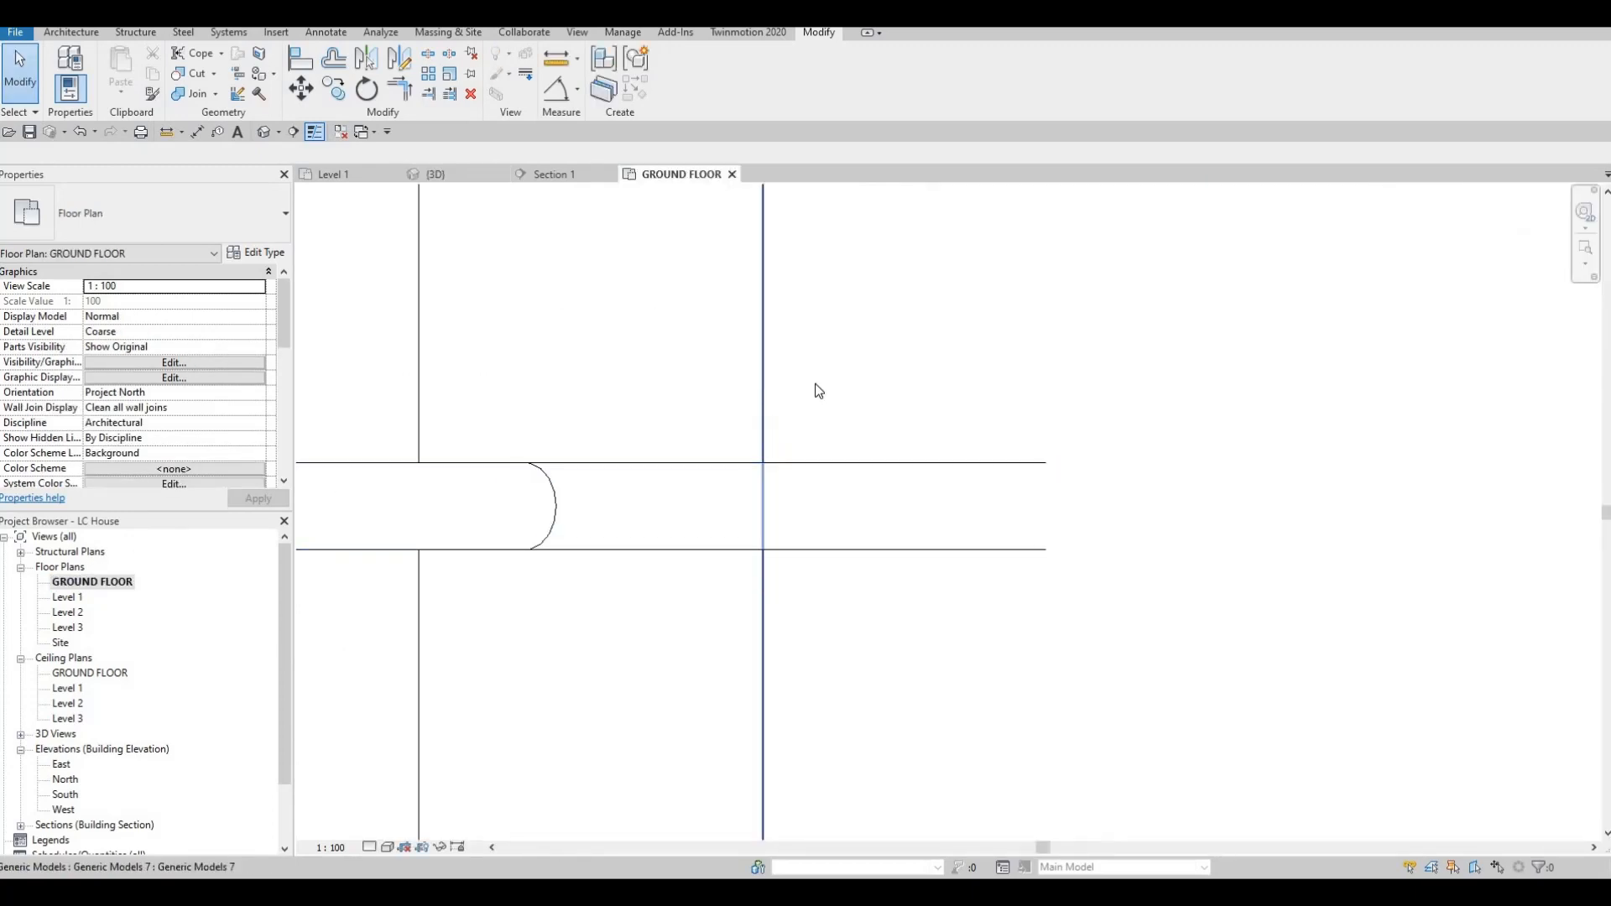
In the GROUND FLOOR plan, start a wall using the EXTERIOR WALL 1 type with its location line set to Wall Centerline.
scroll(817, 388, "up", 4)
scroll(896, 430, "down", 5)
scroll(966, 386, "up", 4)
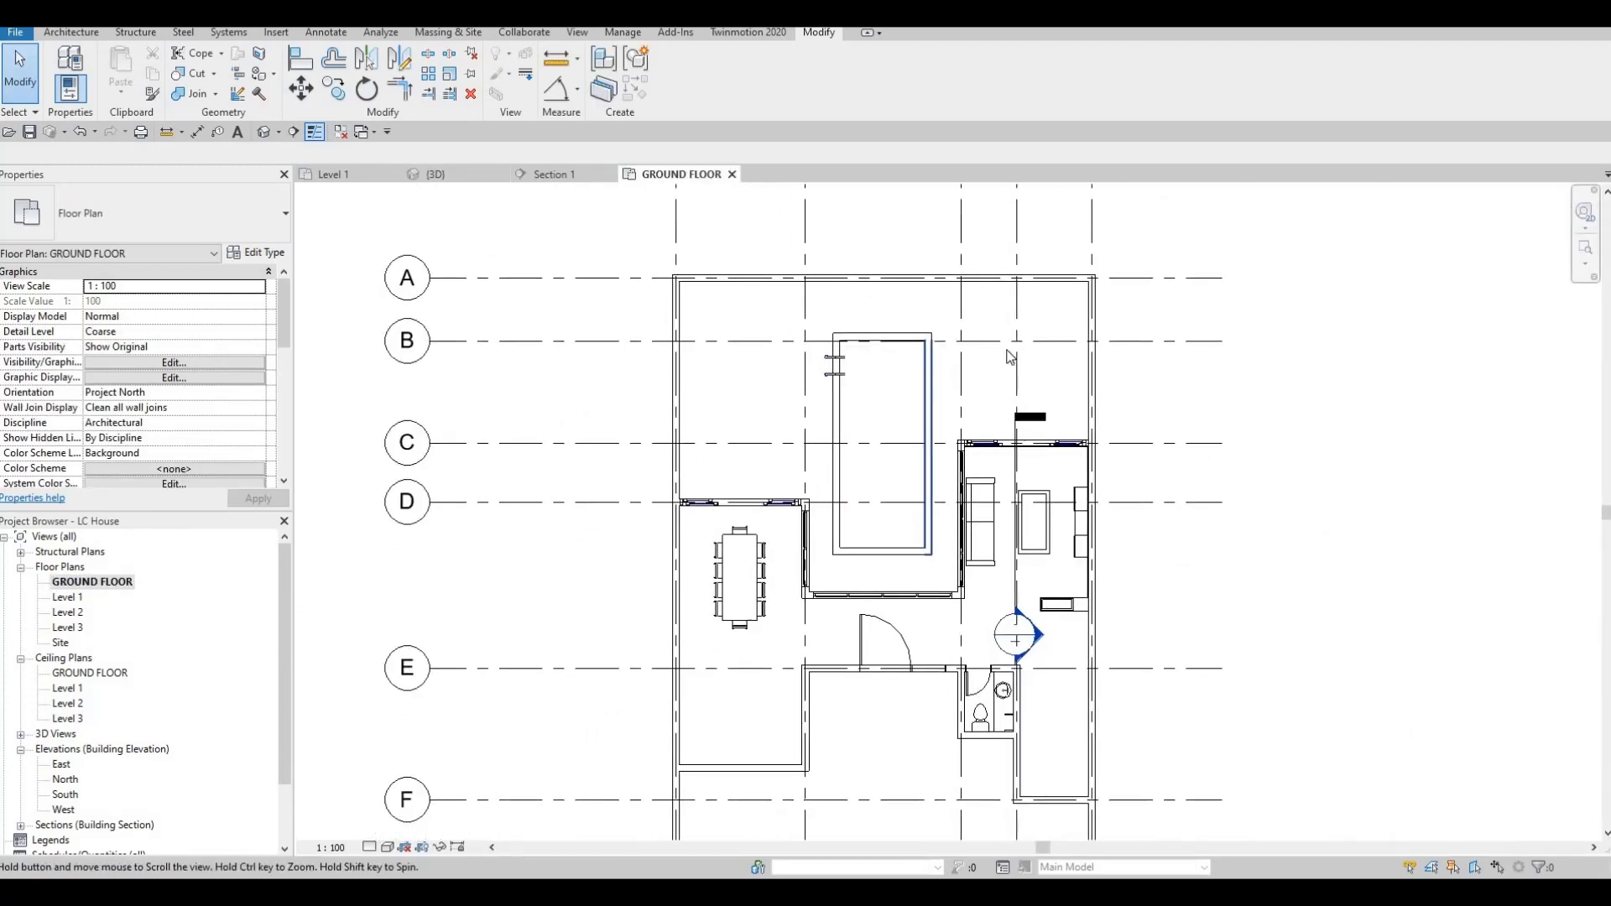
key("Escape")
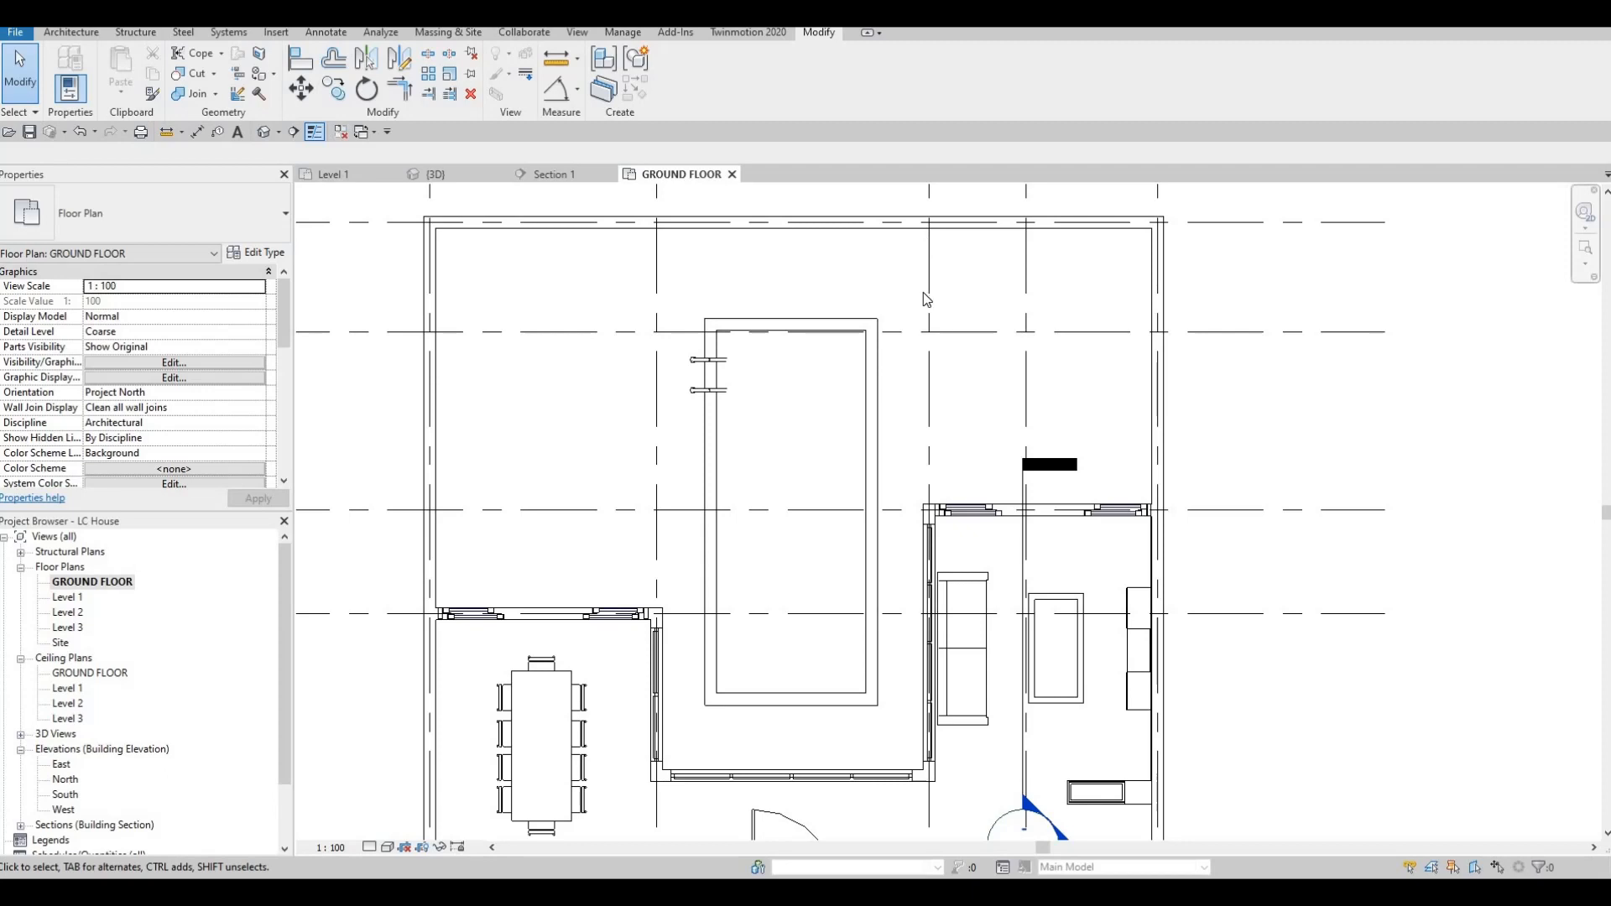
key("F1")
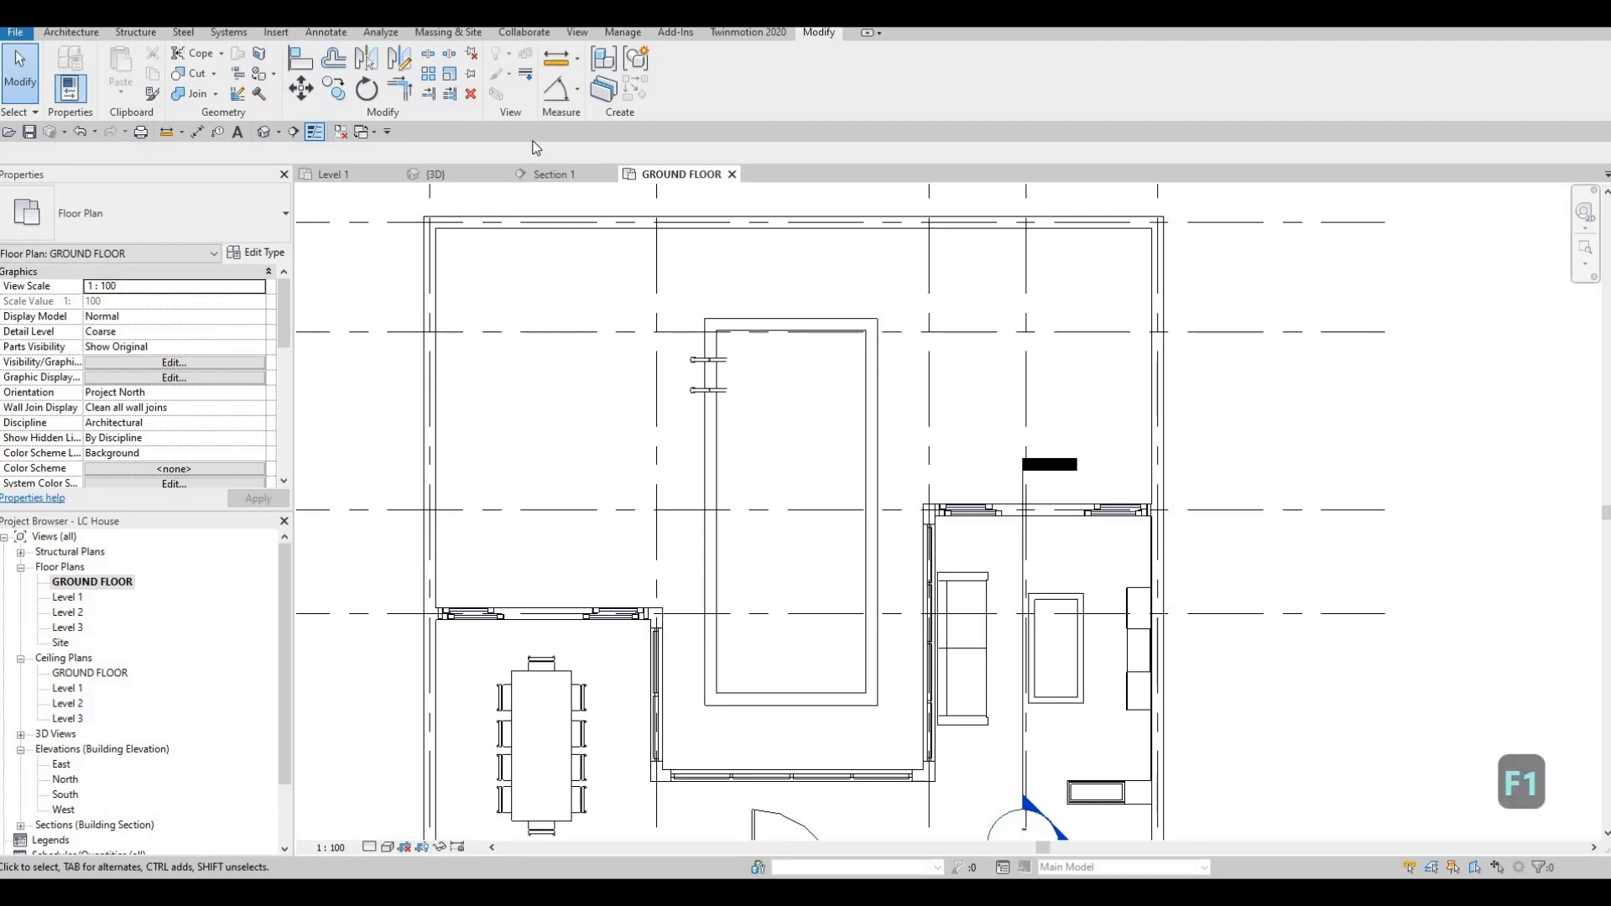
left_click(72, 33)
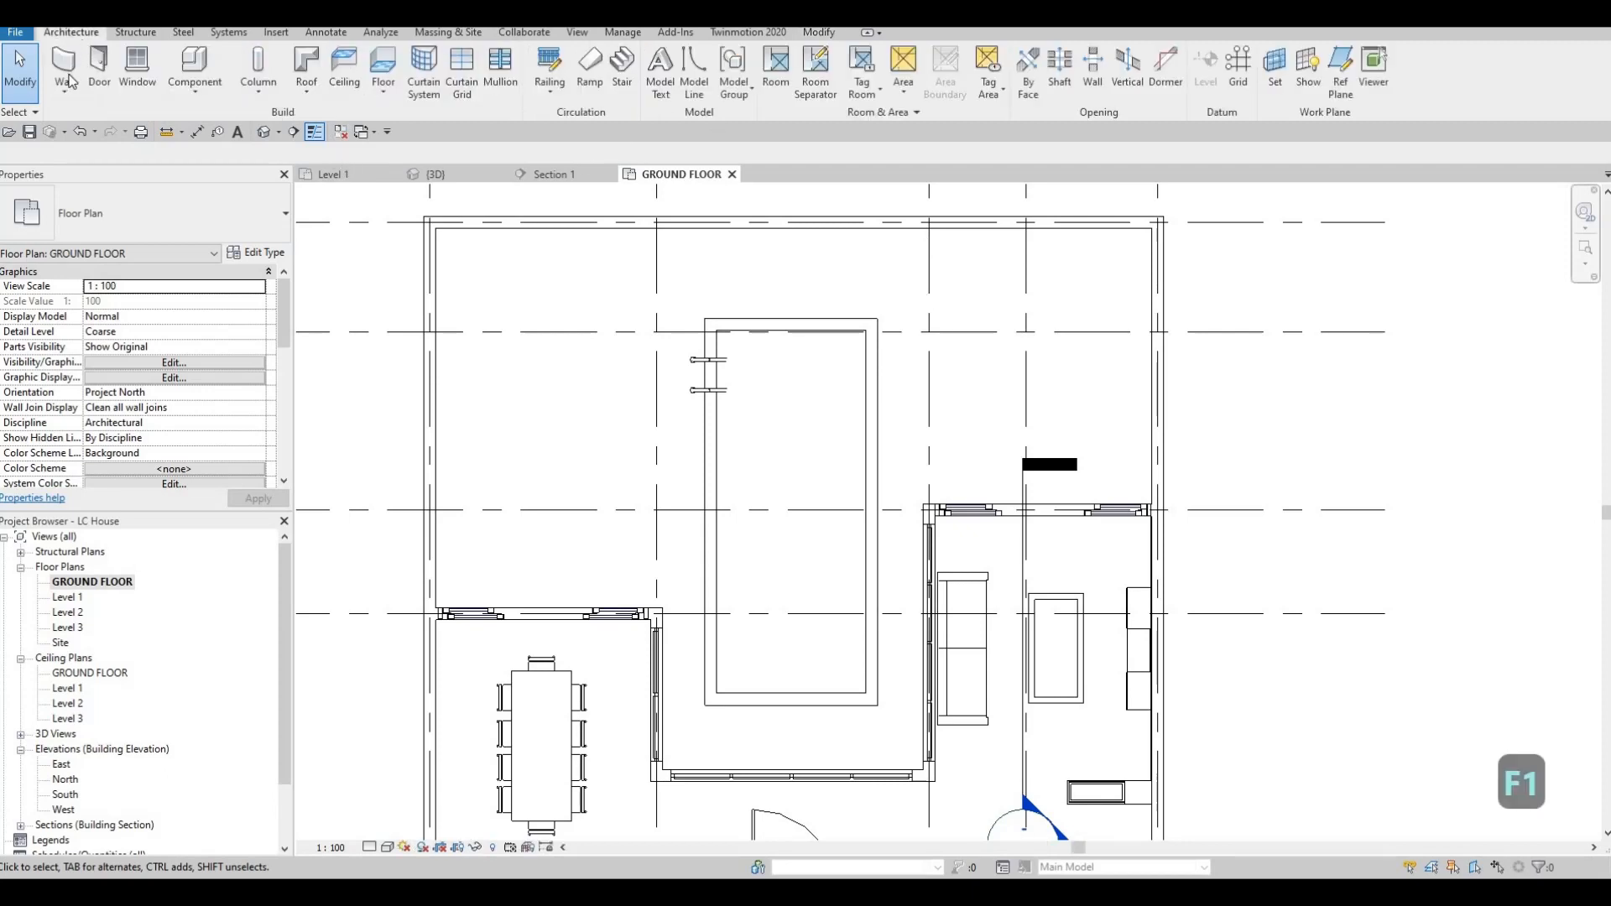
left_click(63, 71)
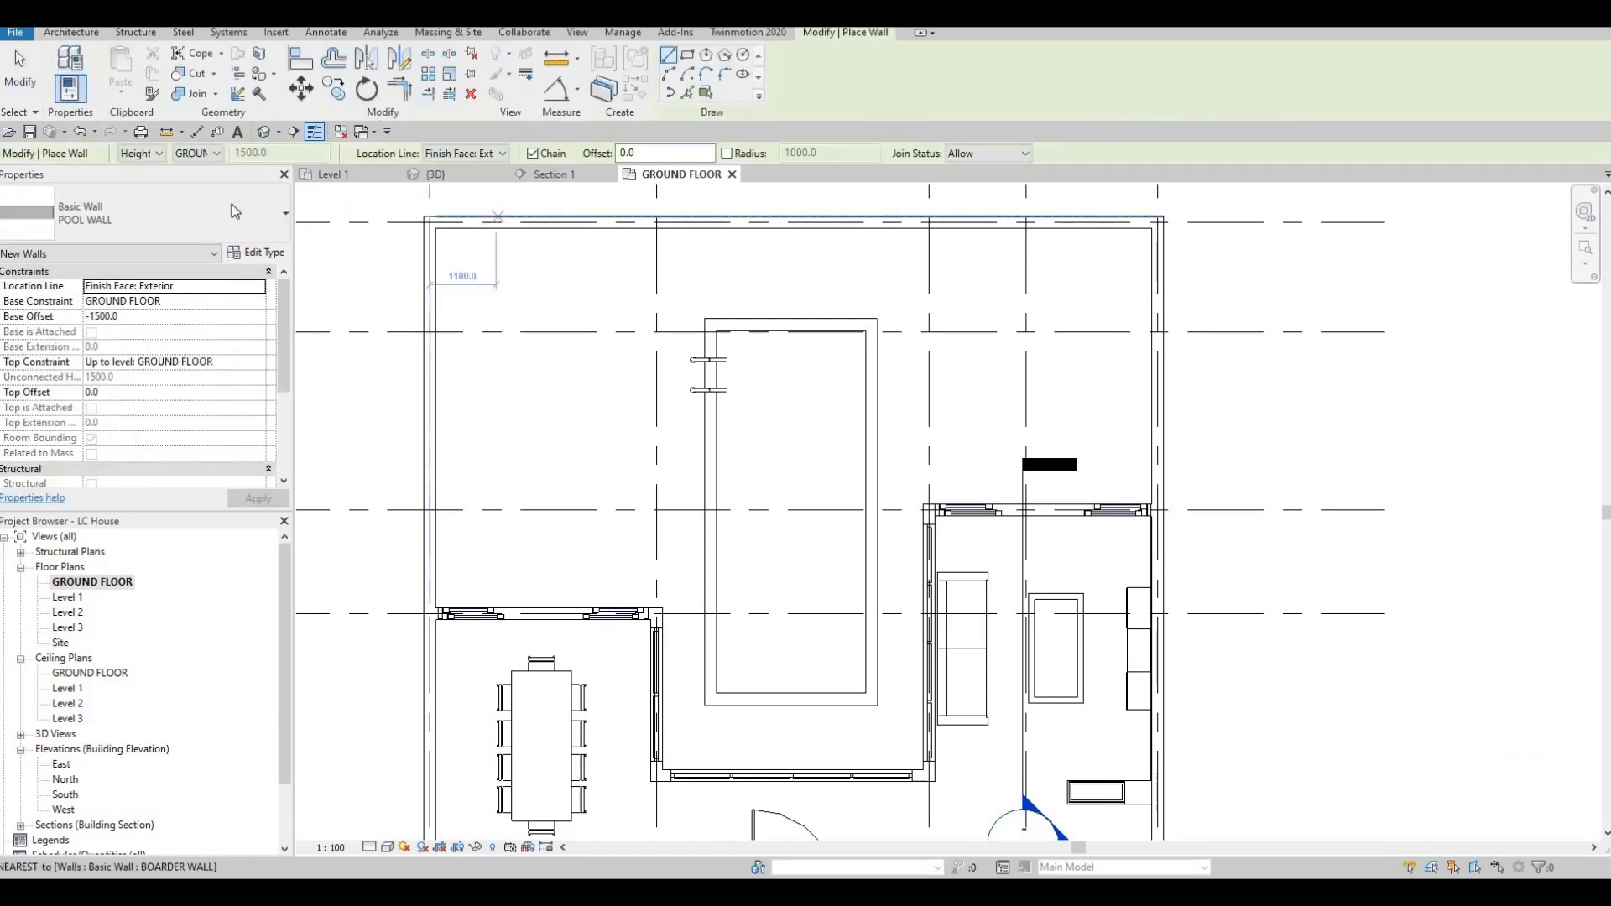
left_click(151, 214)
scroll(152, 336, "up", 5)
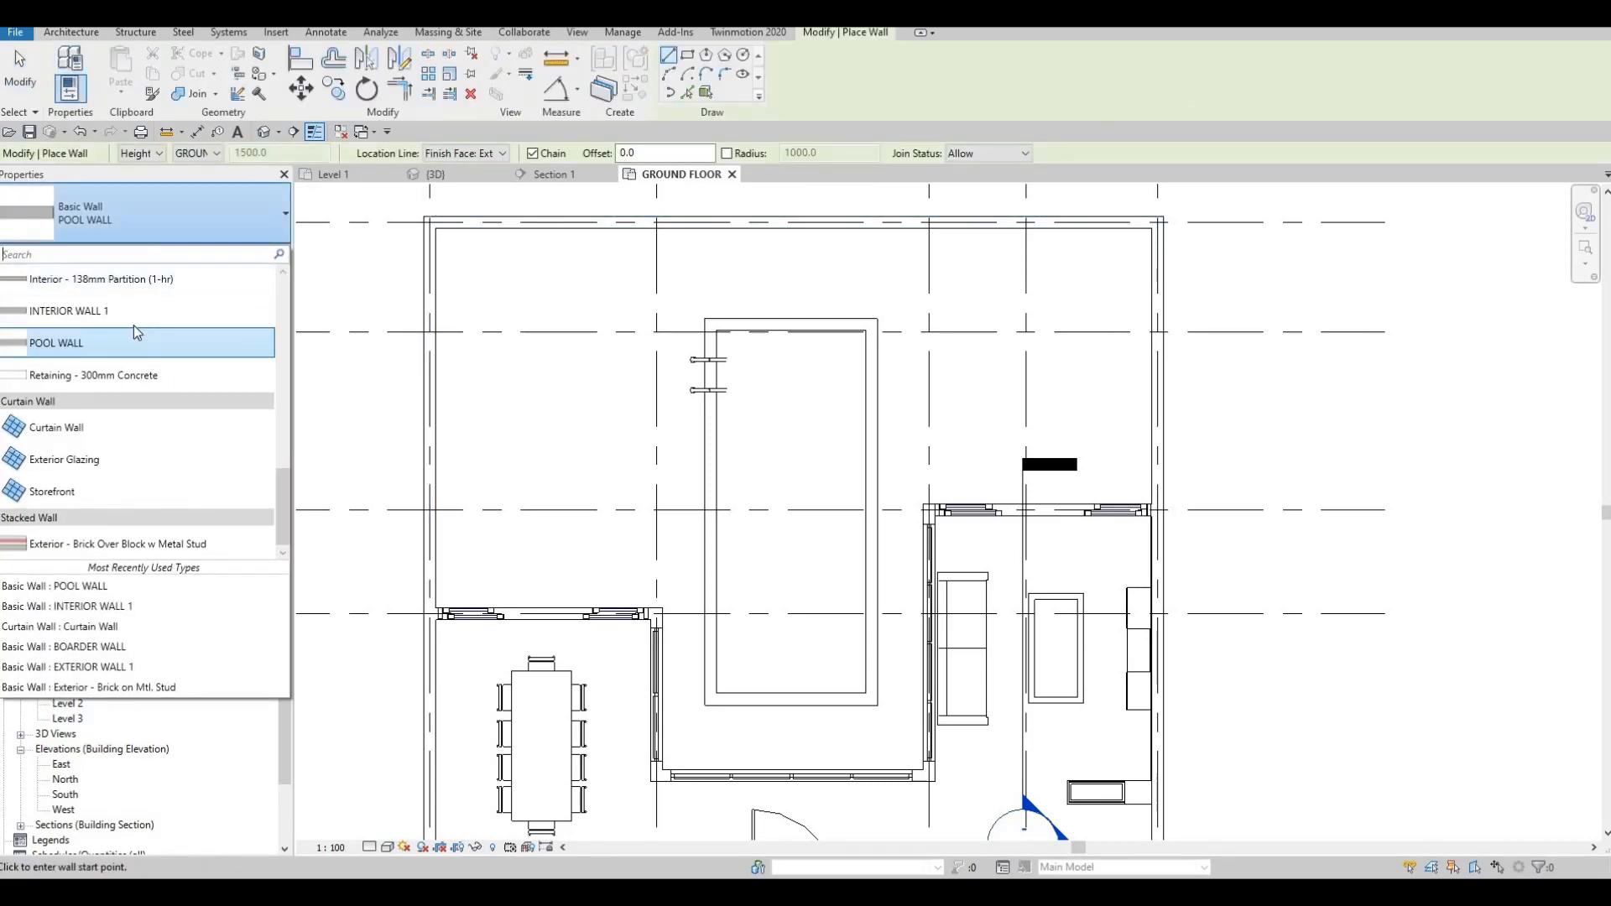
scroll(178, 336, "up", 5)
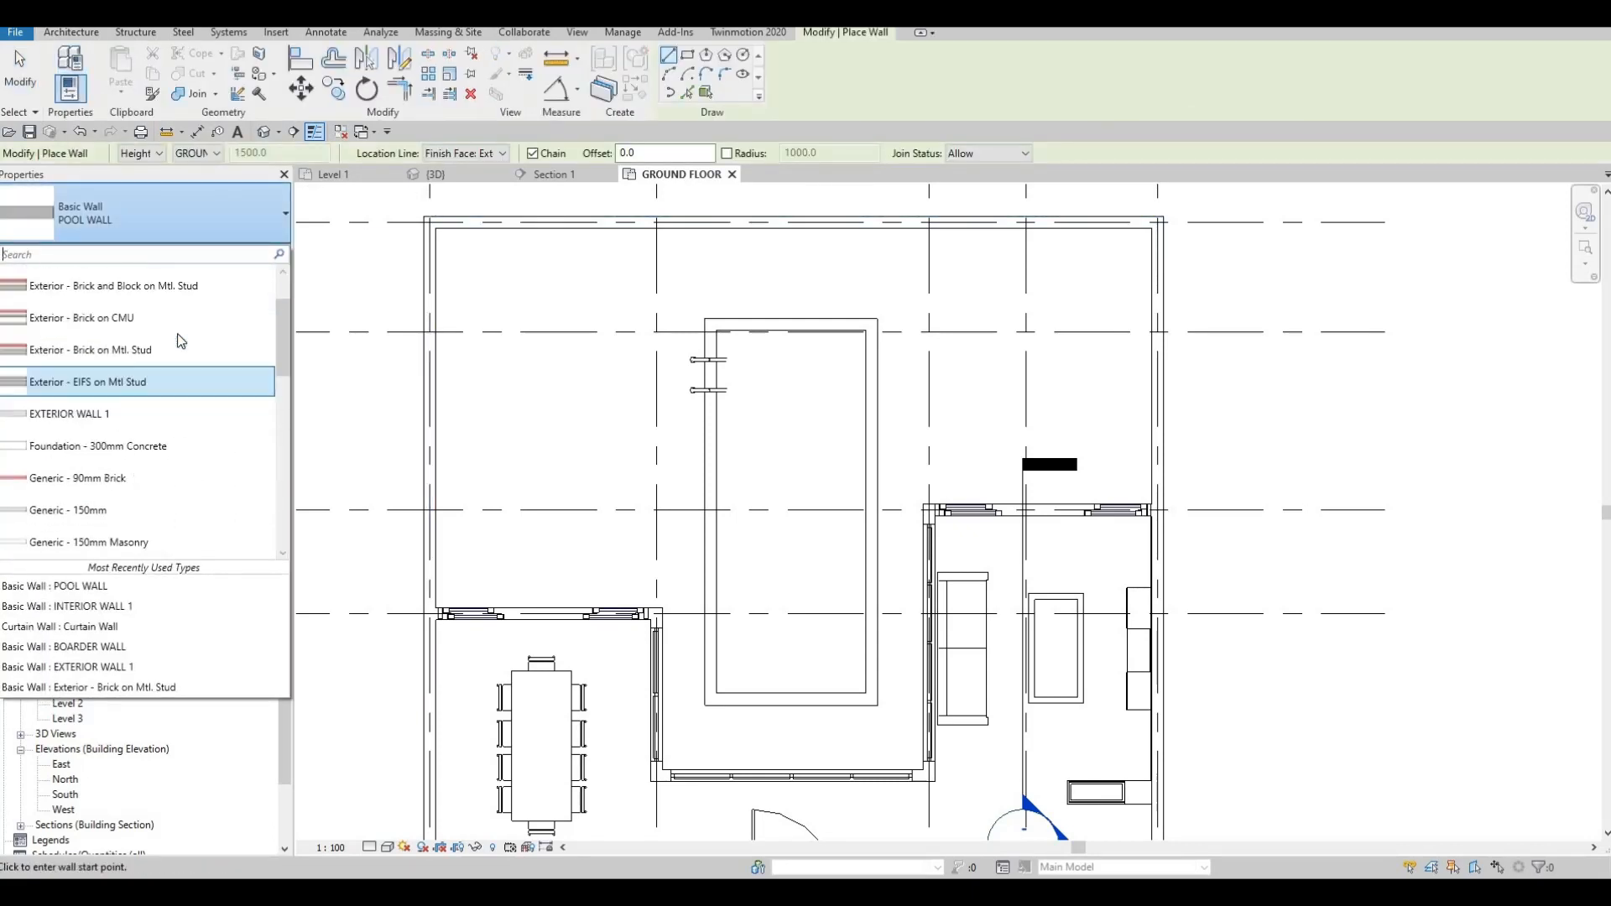
left_click(154, 493)
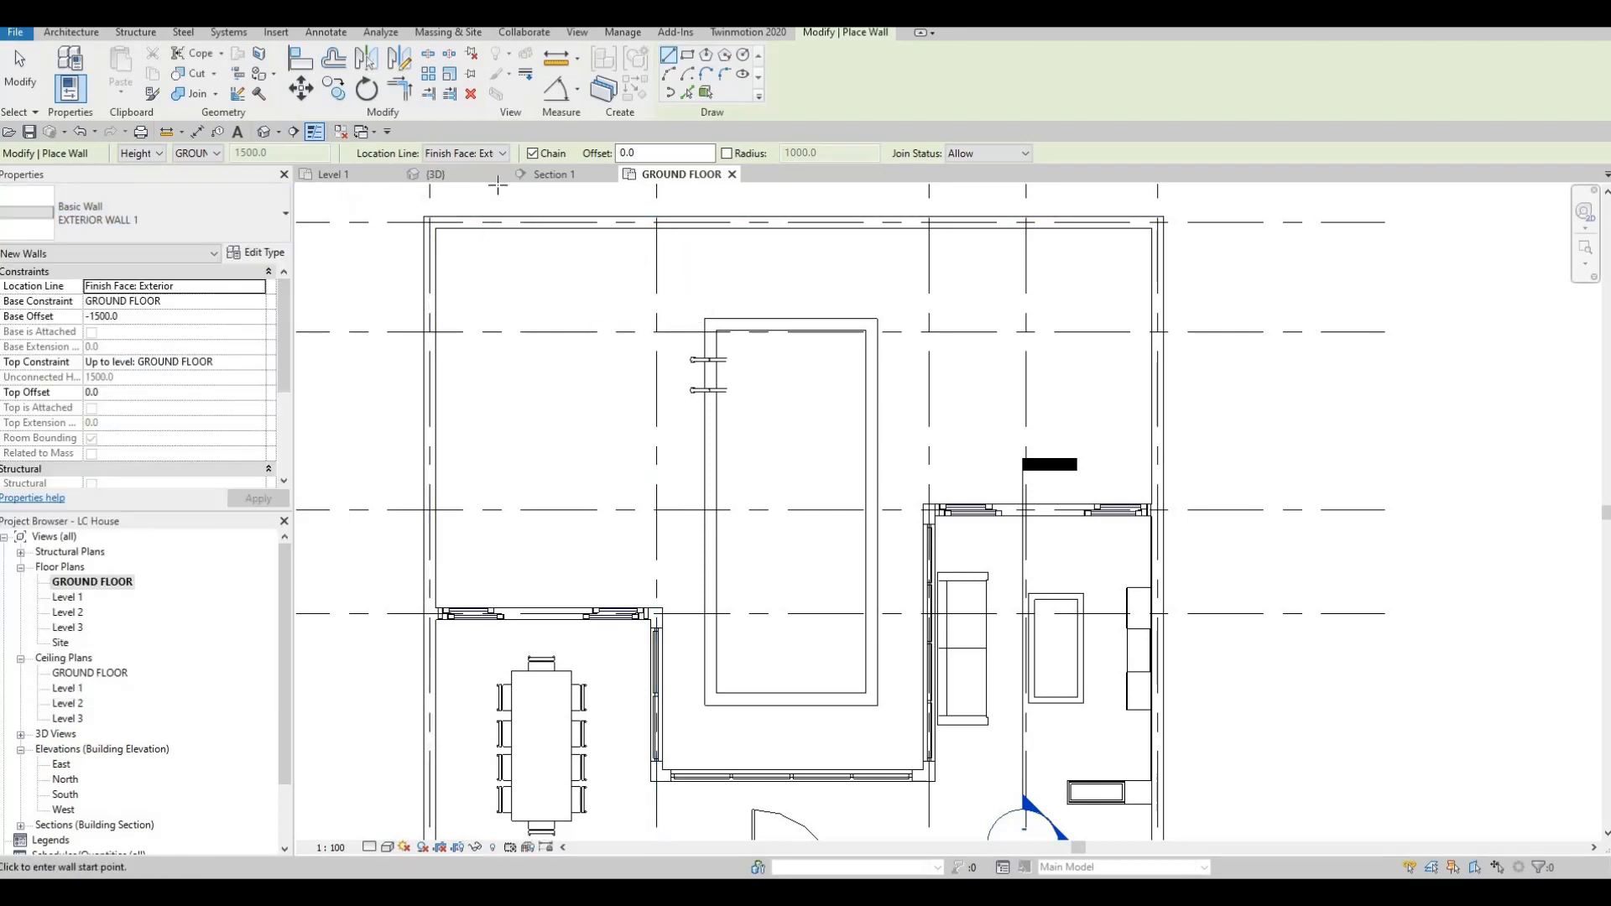
left_click(502, 155)
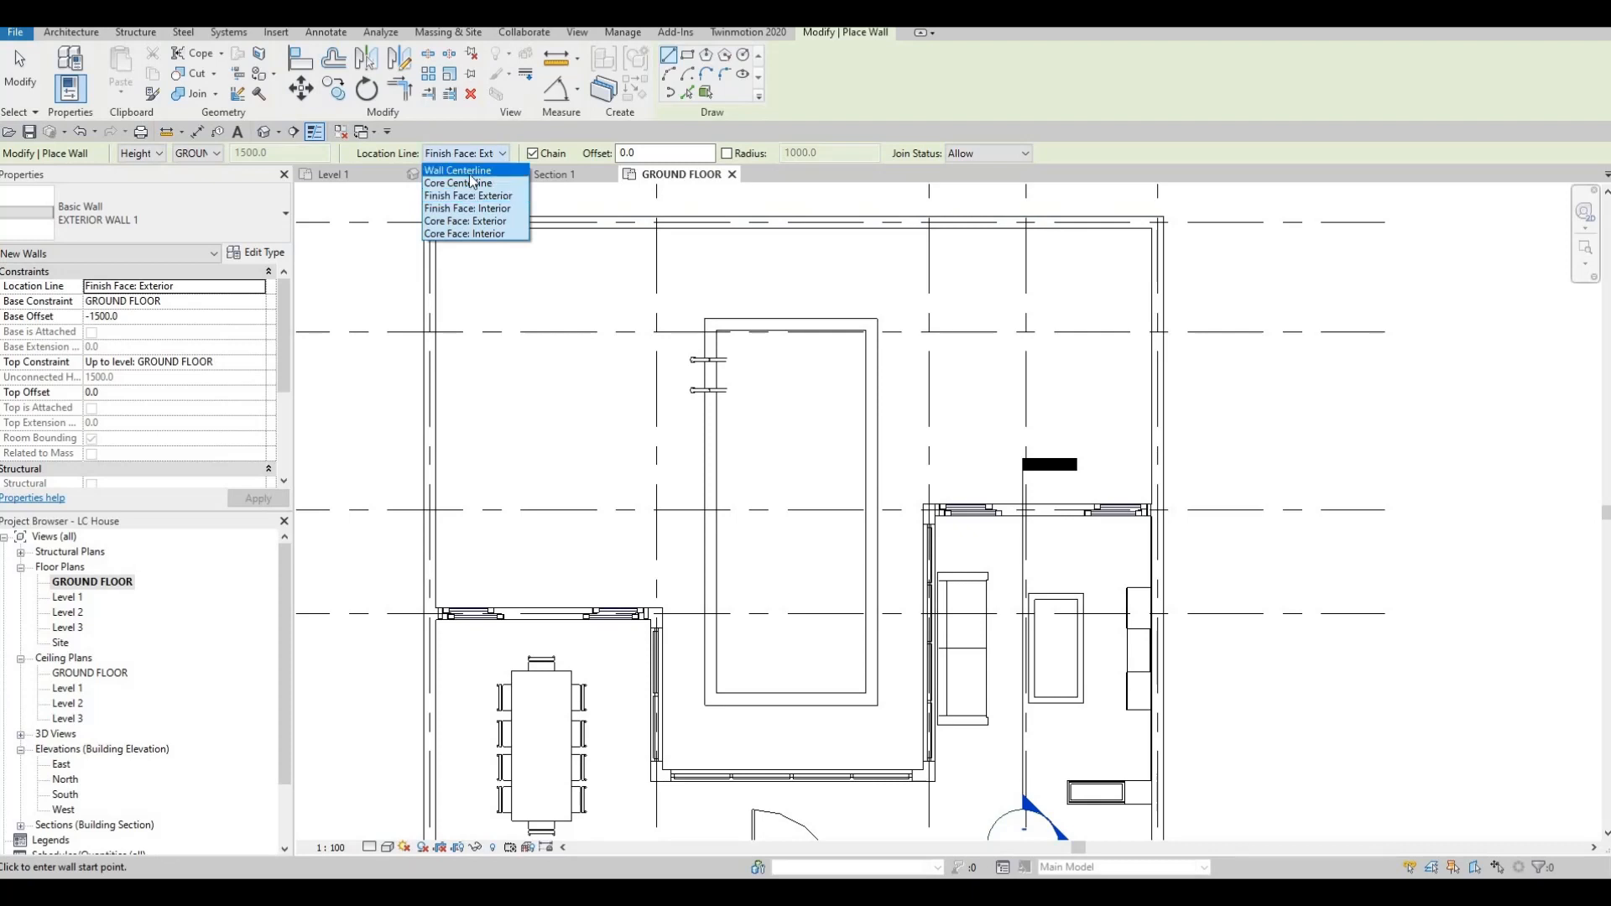
left_click(456, 168)
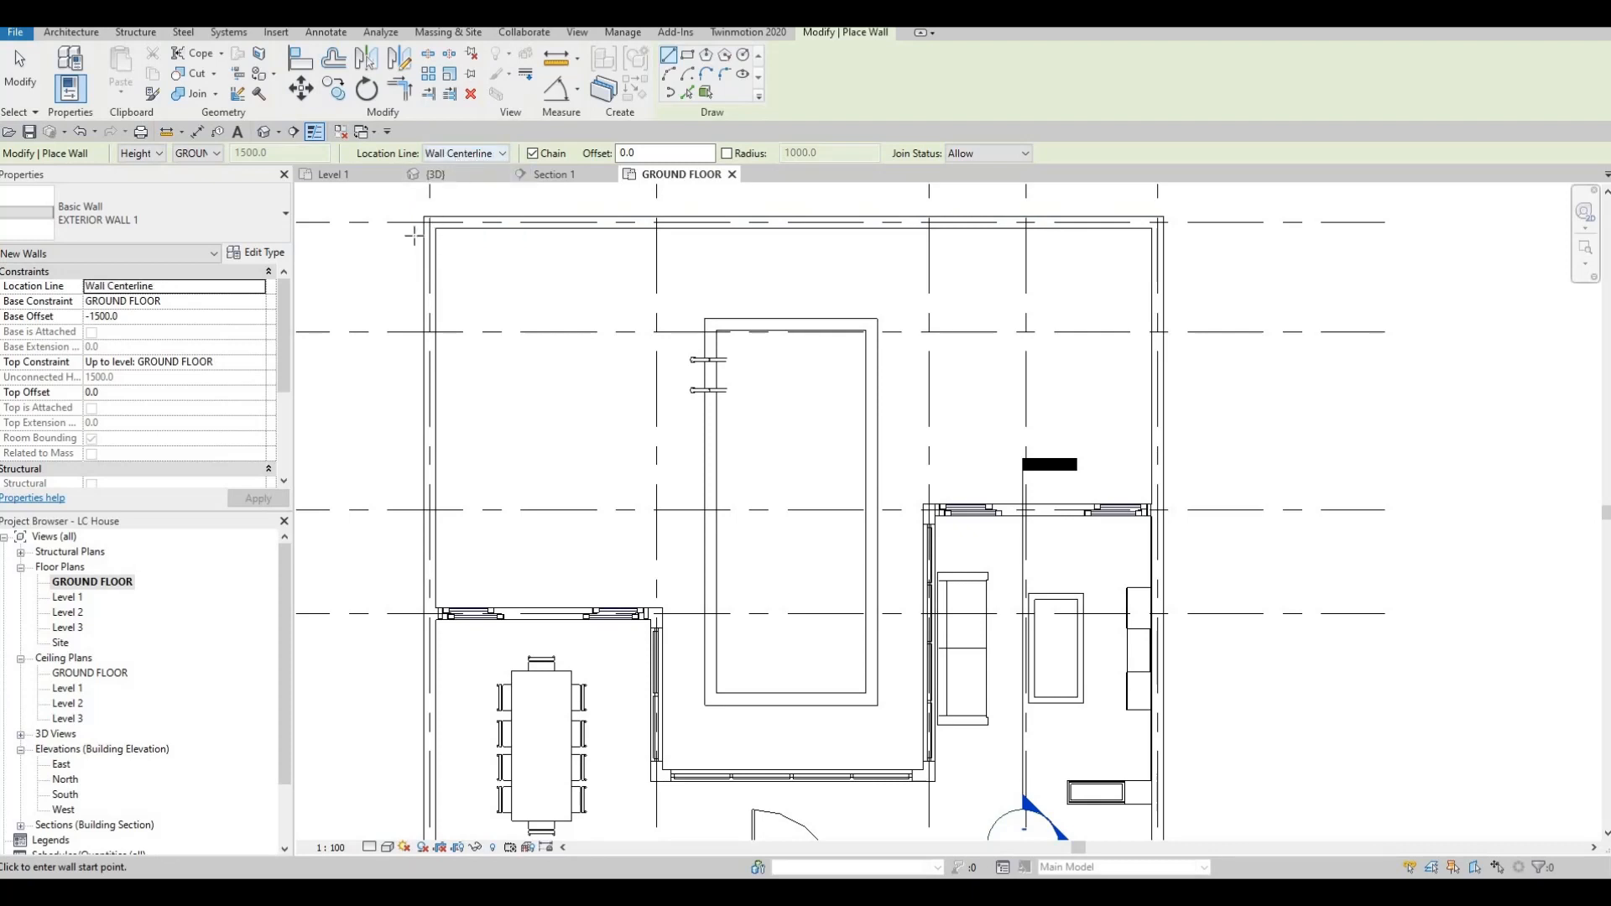
Set the new wall's base offset to 0 and its top constraint to Up to level: Level 2.
left_click(234, 310)
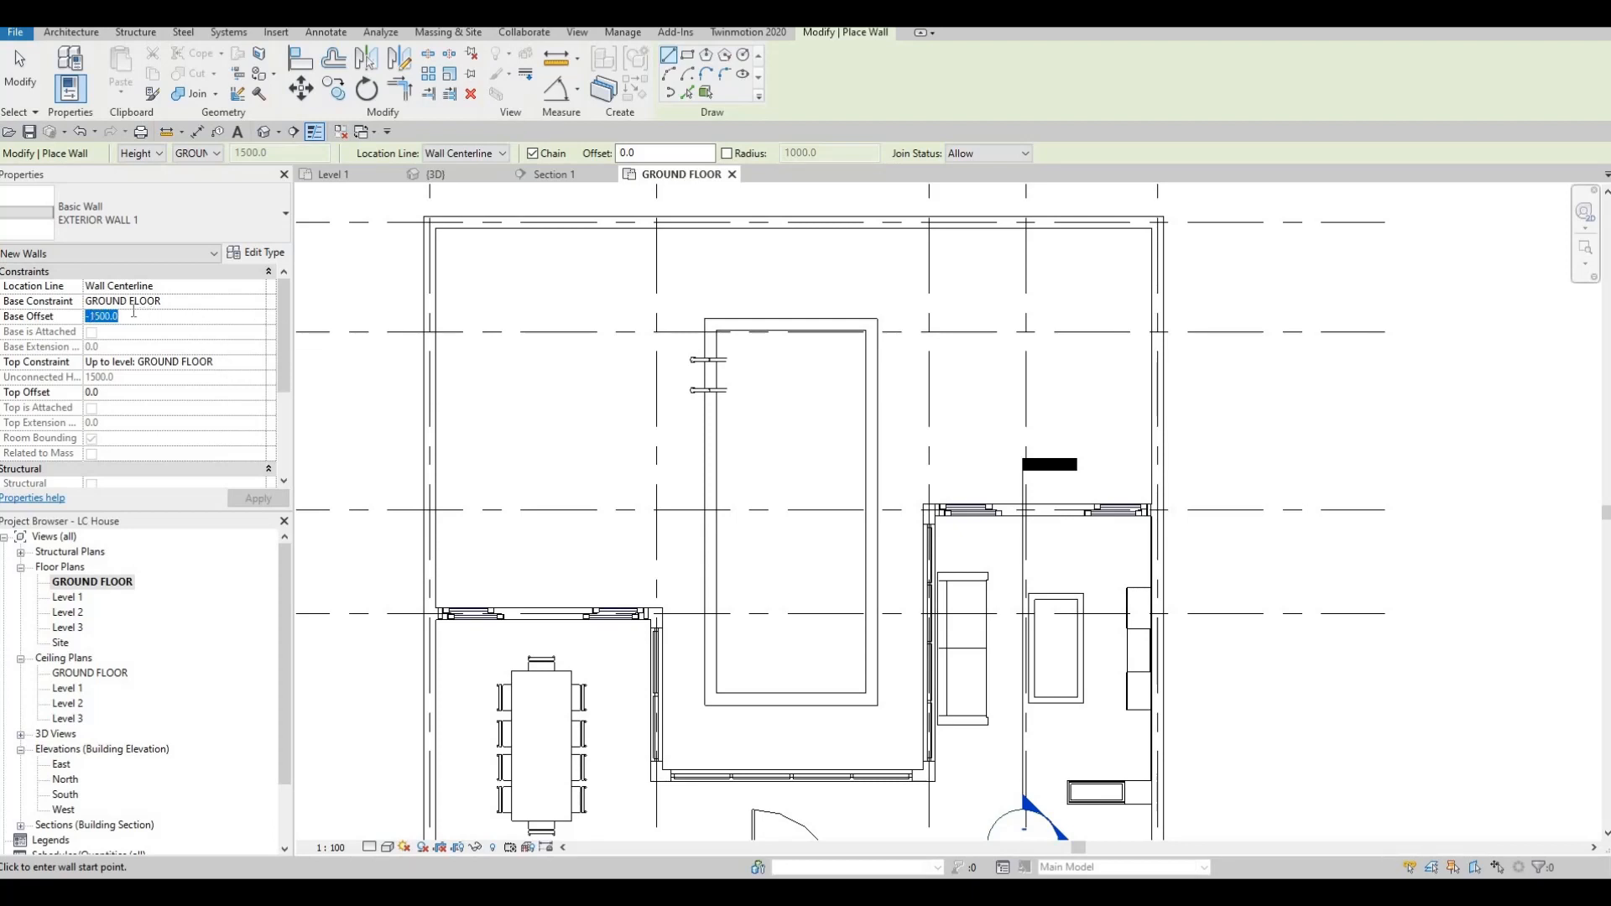
type("0")
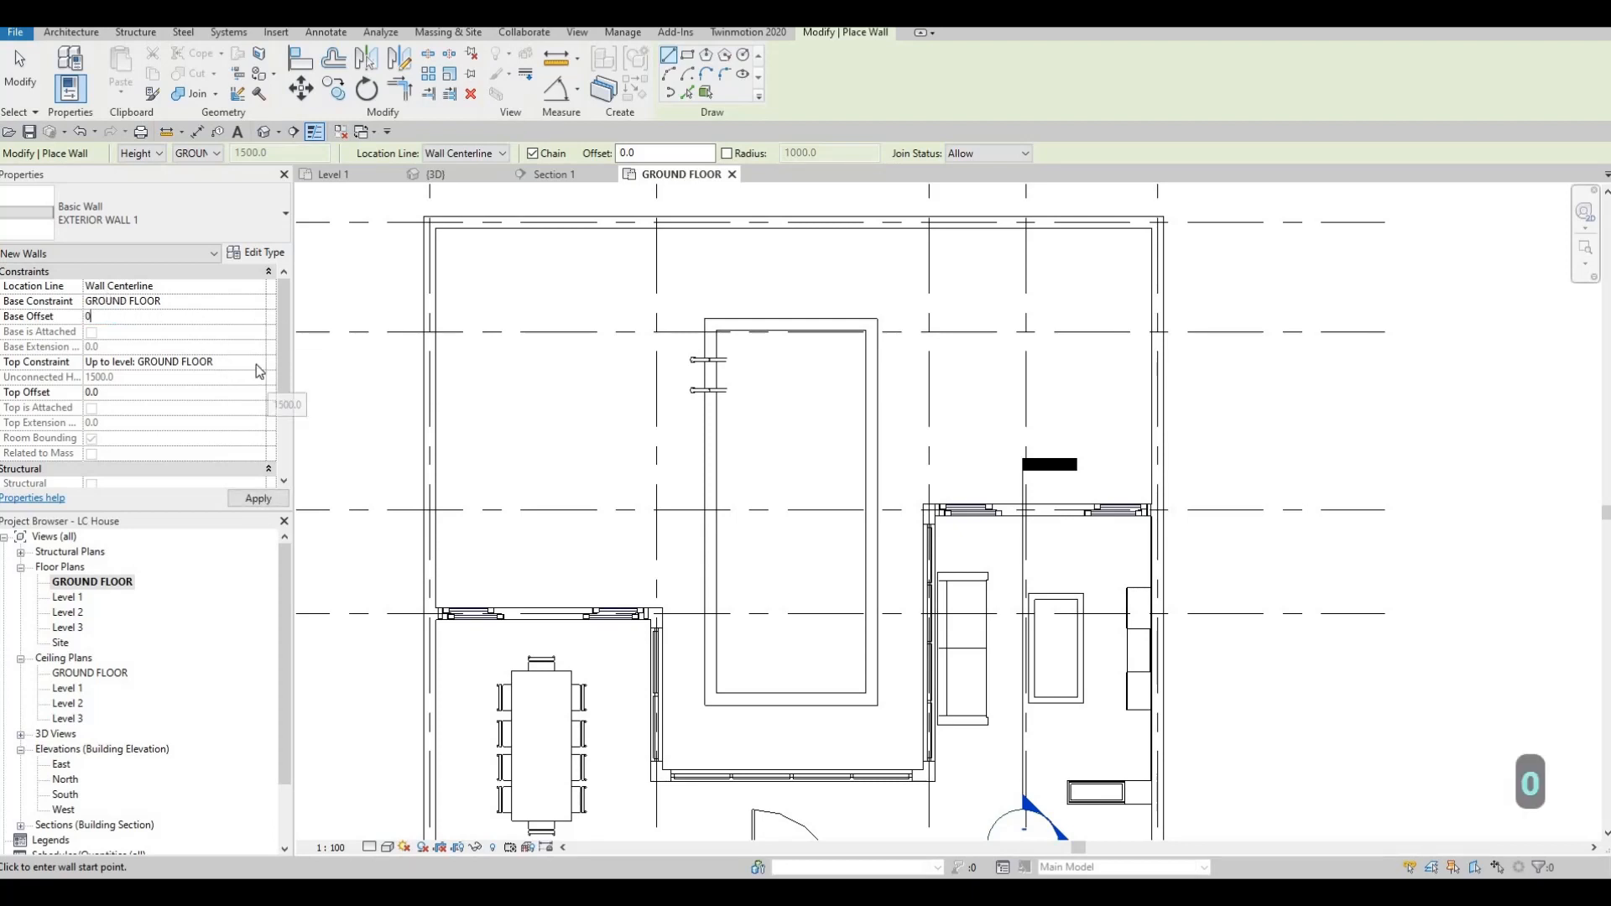
left_click(255, 364)
left_click(259, 362)
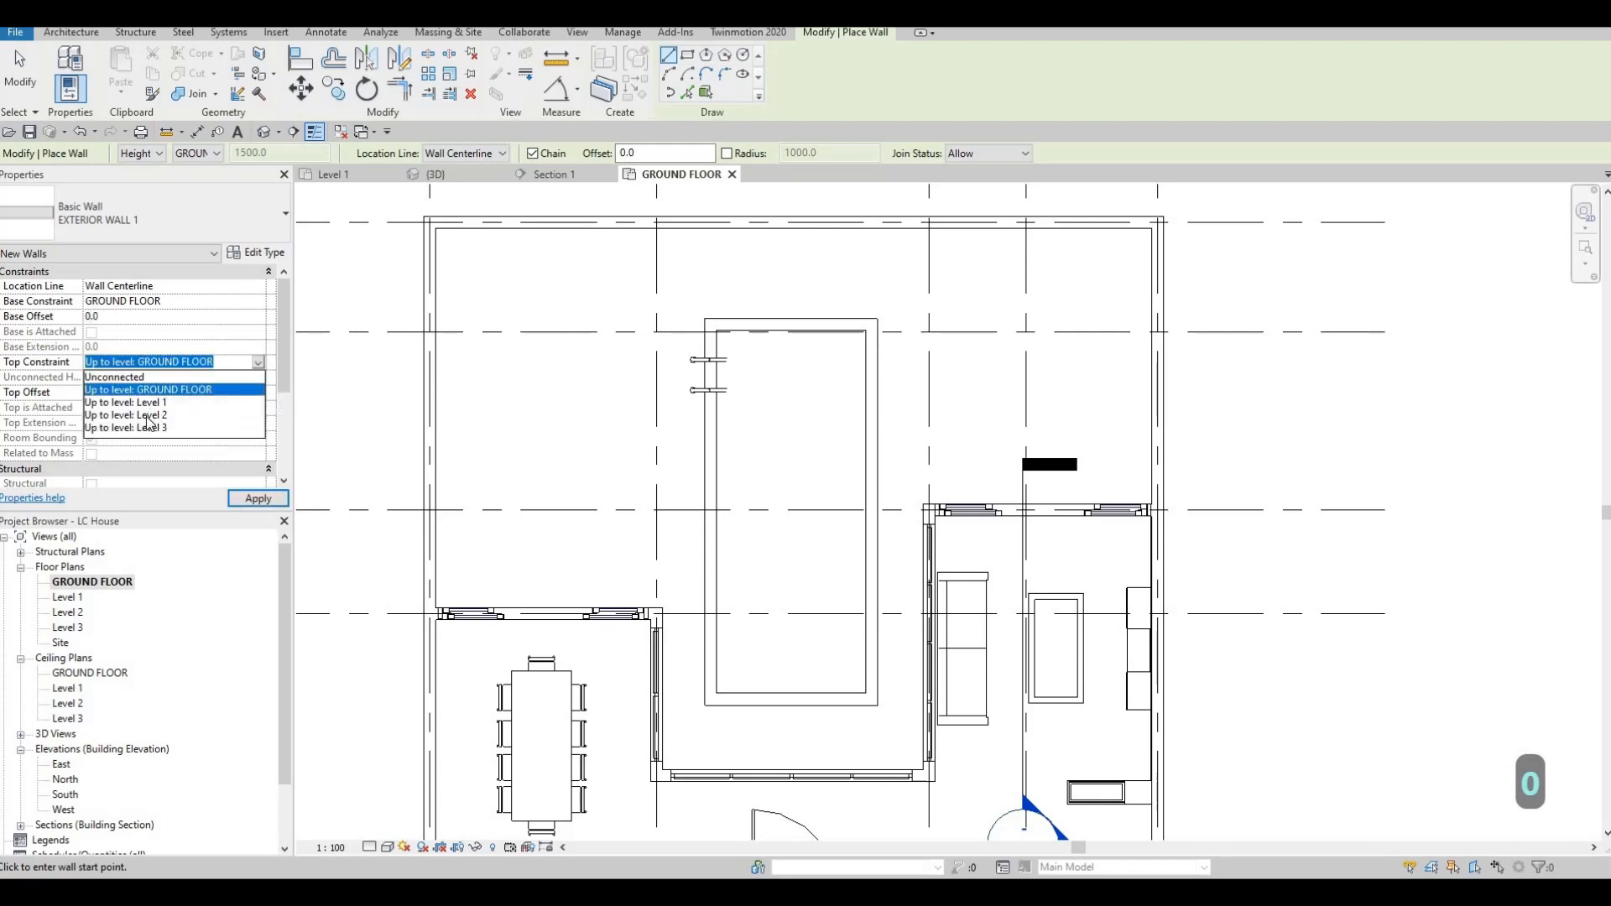
left_click(147, 415)
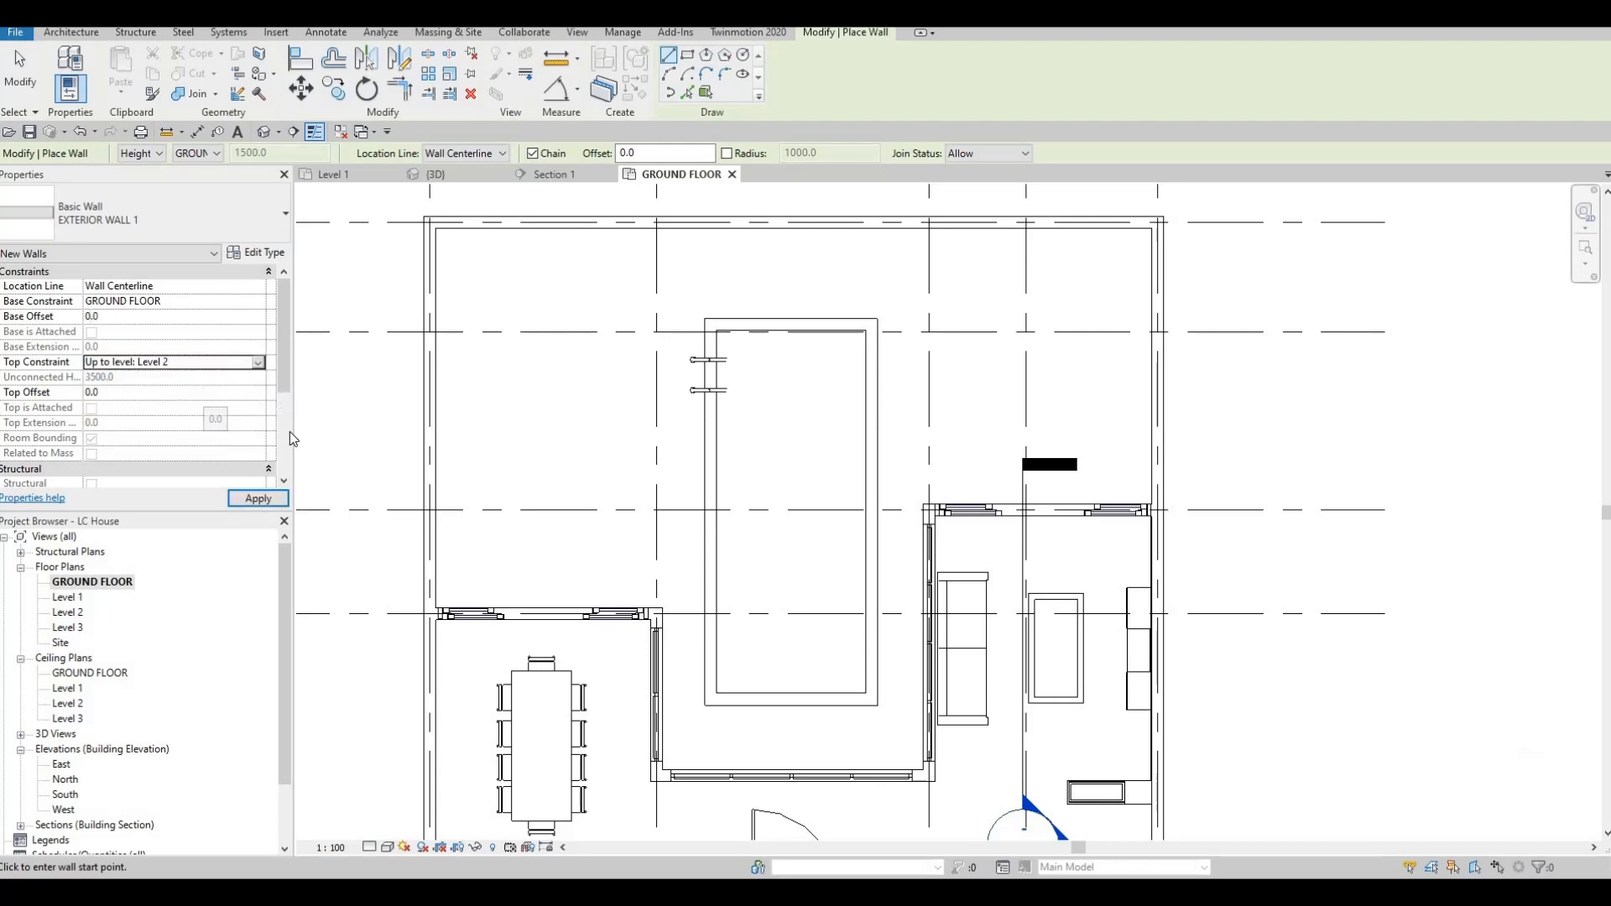
left_click(258, 498)
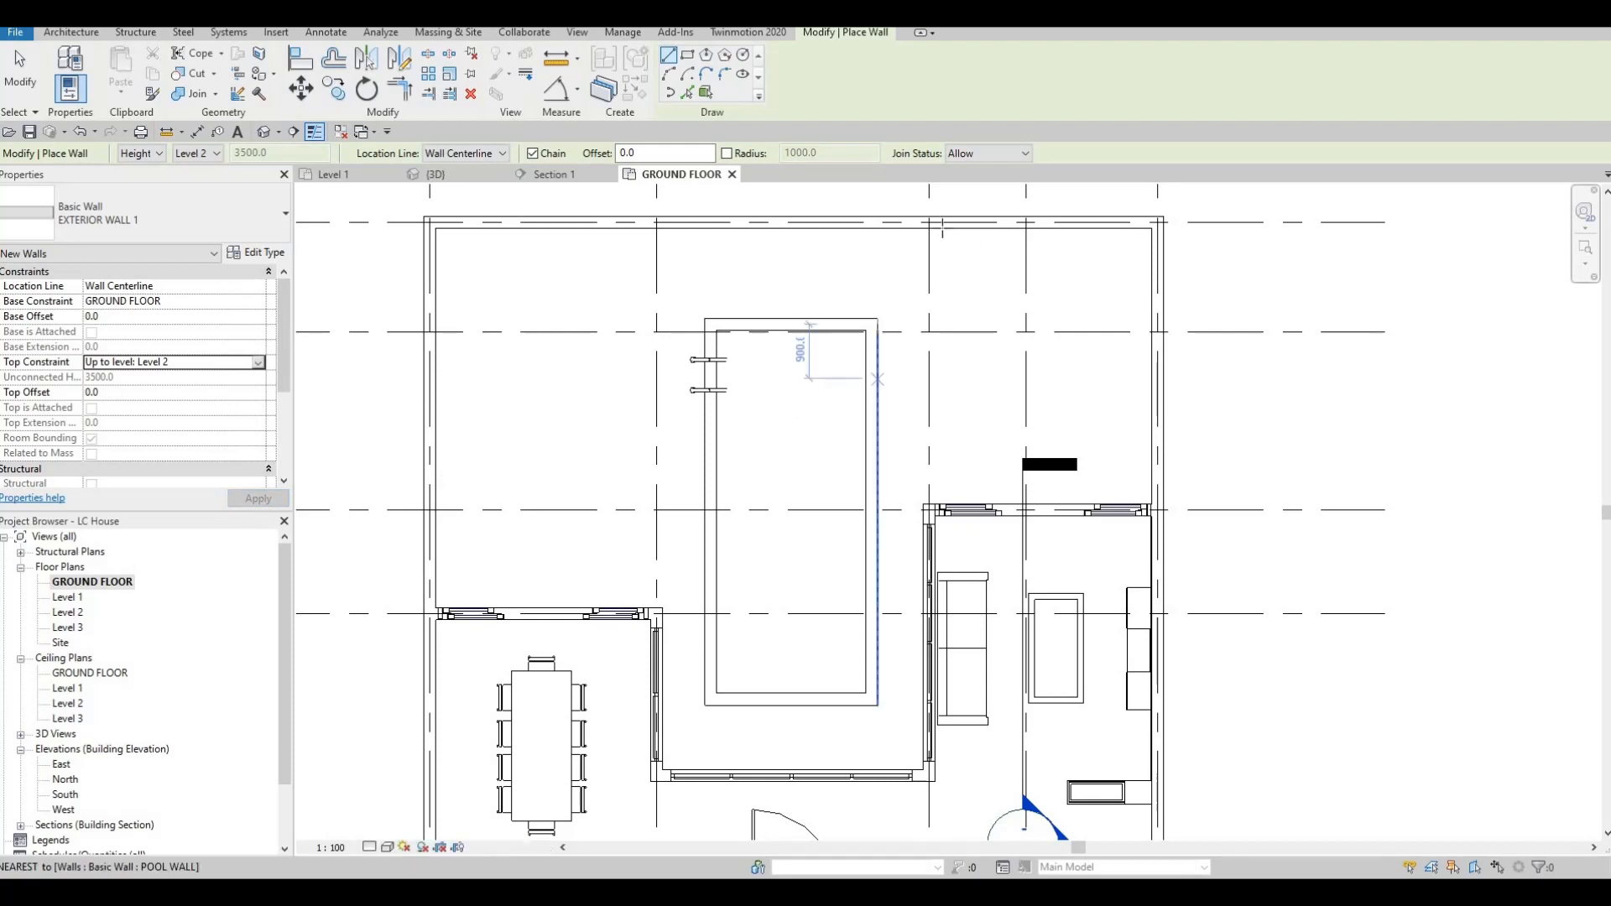
Draw two chained walls enclosing the rear courtyard corner beside the pool, from the rear boundary wall to grid B and across to the side boundary wall, and inspect them in 3D.
scroll(941, 228, "up", 2)
scroll(923, 228, "up", 1)
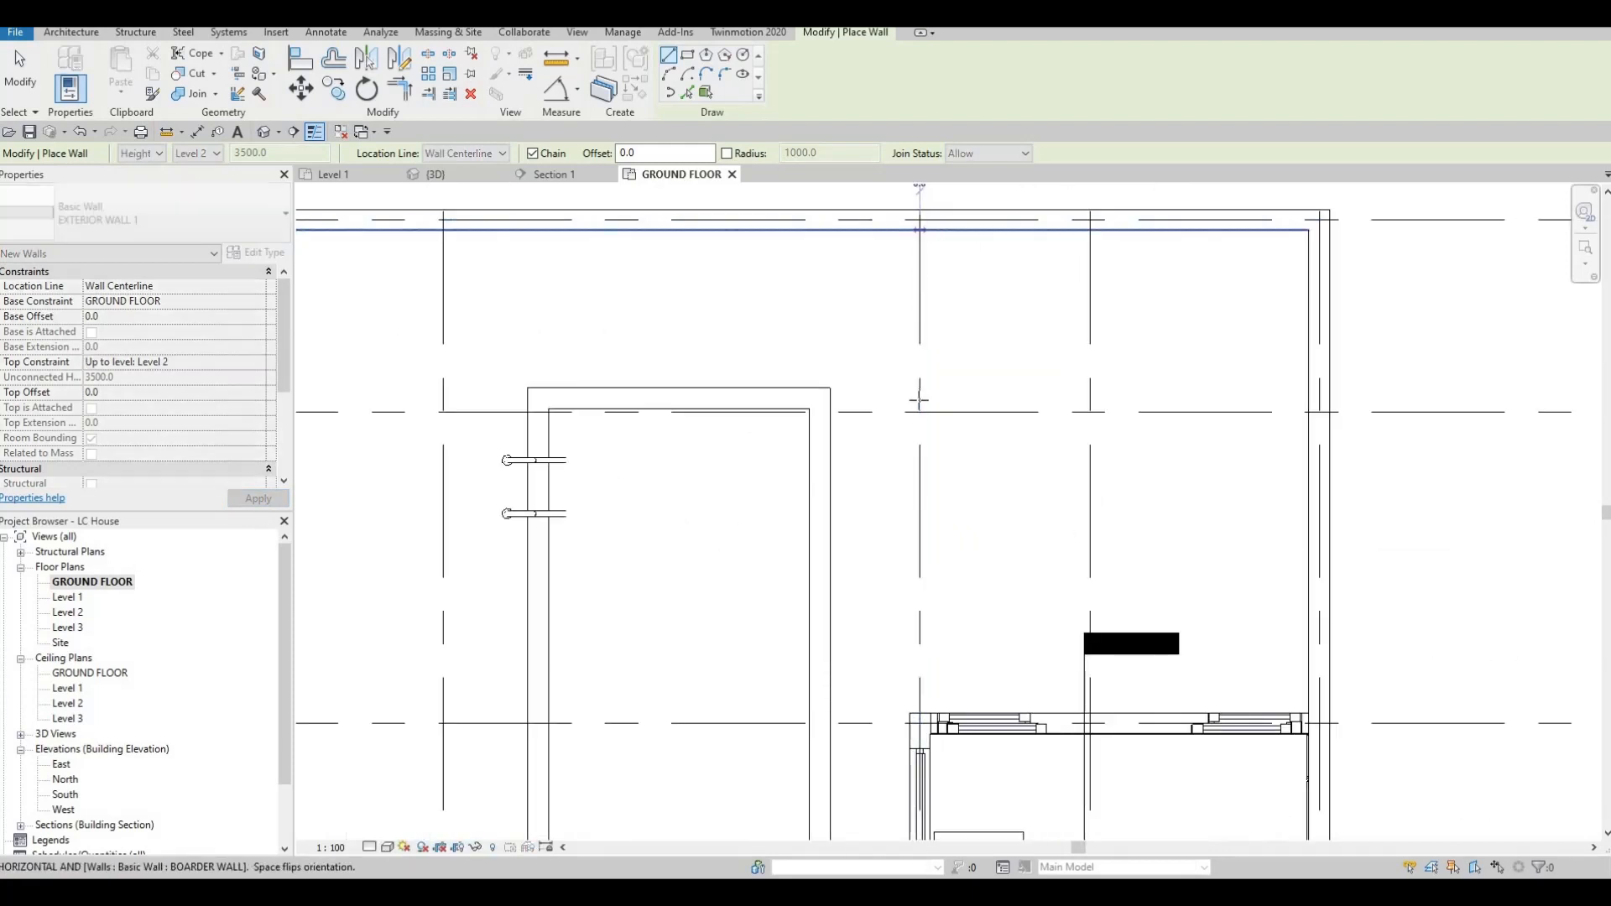
left_click(923, 229)
left_click(920, 412)
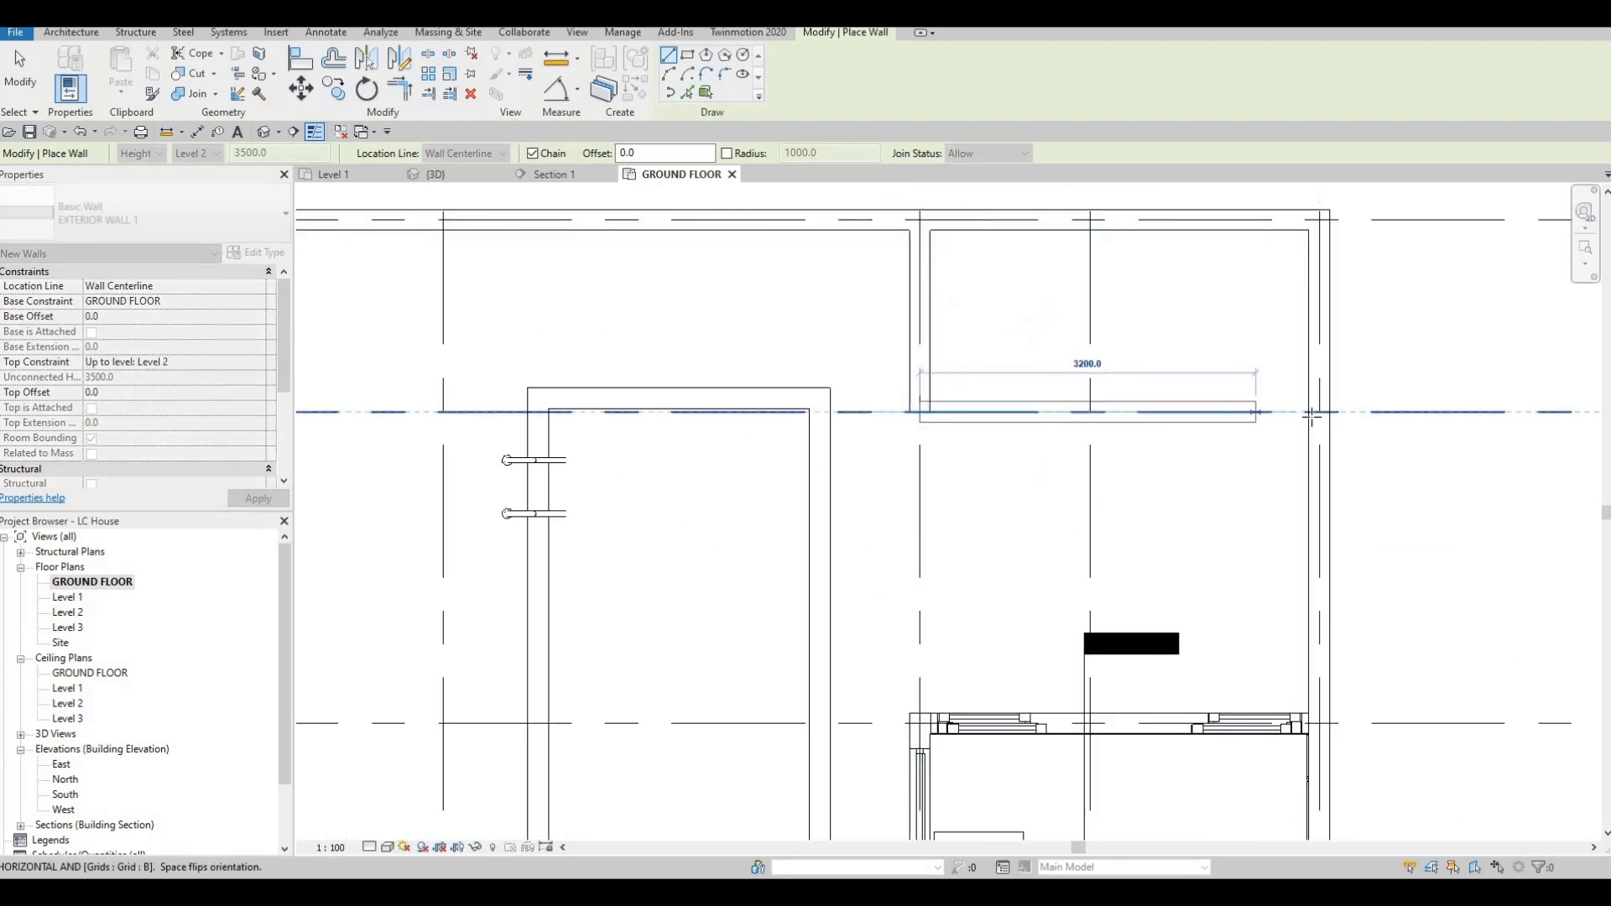
left_click(1309, 412)
key("Escape")
key("Escape")
left_click(439, 175)
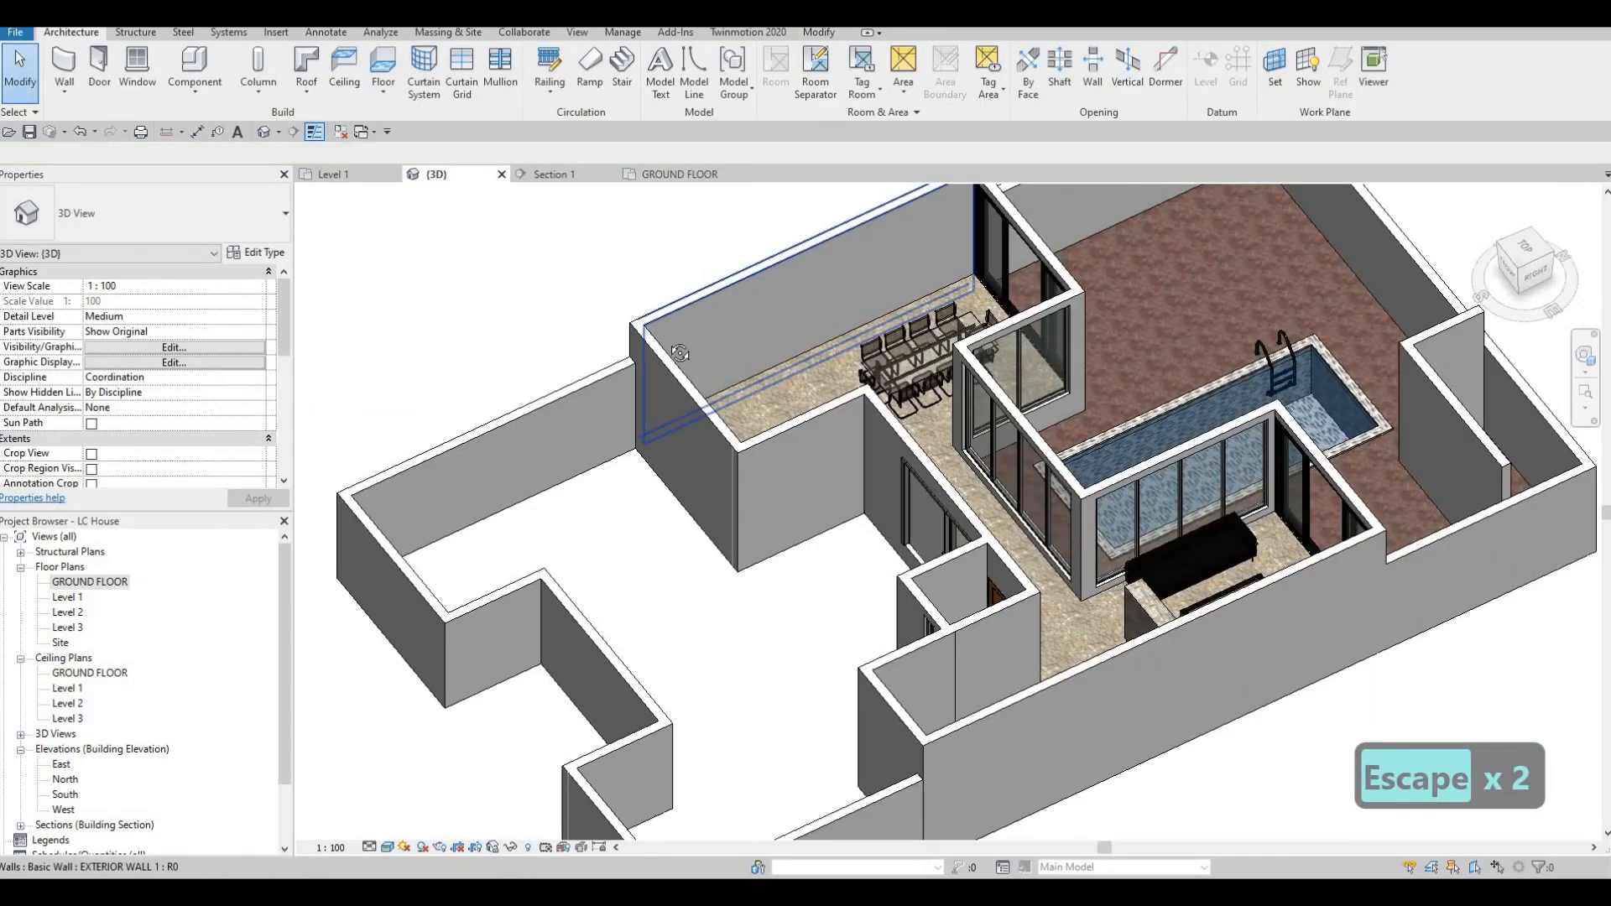
middle_click_drag(679, 352, 985, 238, "shift")
scroll(990, 249, "up", 3)
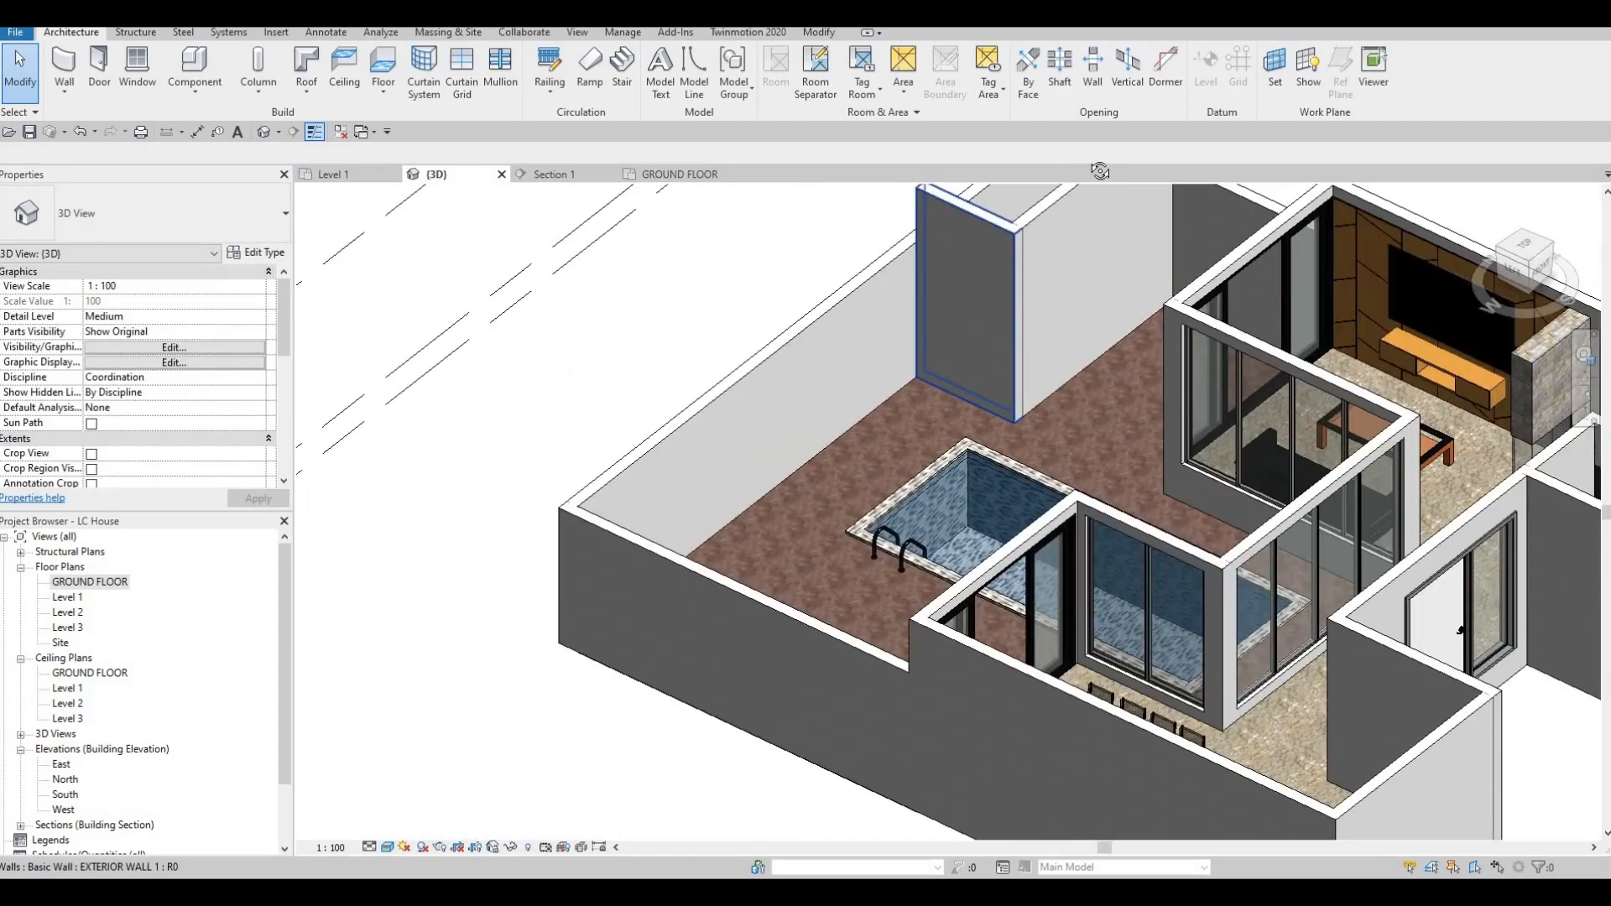
Lower the top of the corner room's short wall freehand to a top offset of about -957.6.
middle_click_drag(894, 285, 938, 252, "shift")
middle_click_drag(1023, 310, 1011, 357, "shift")
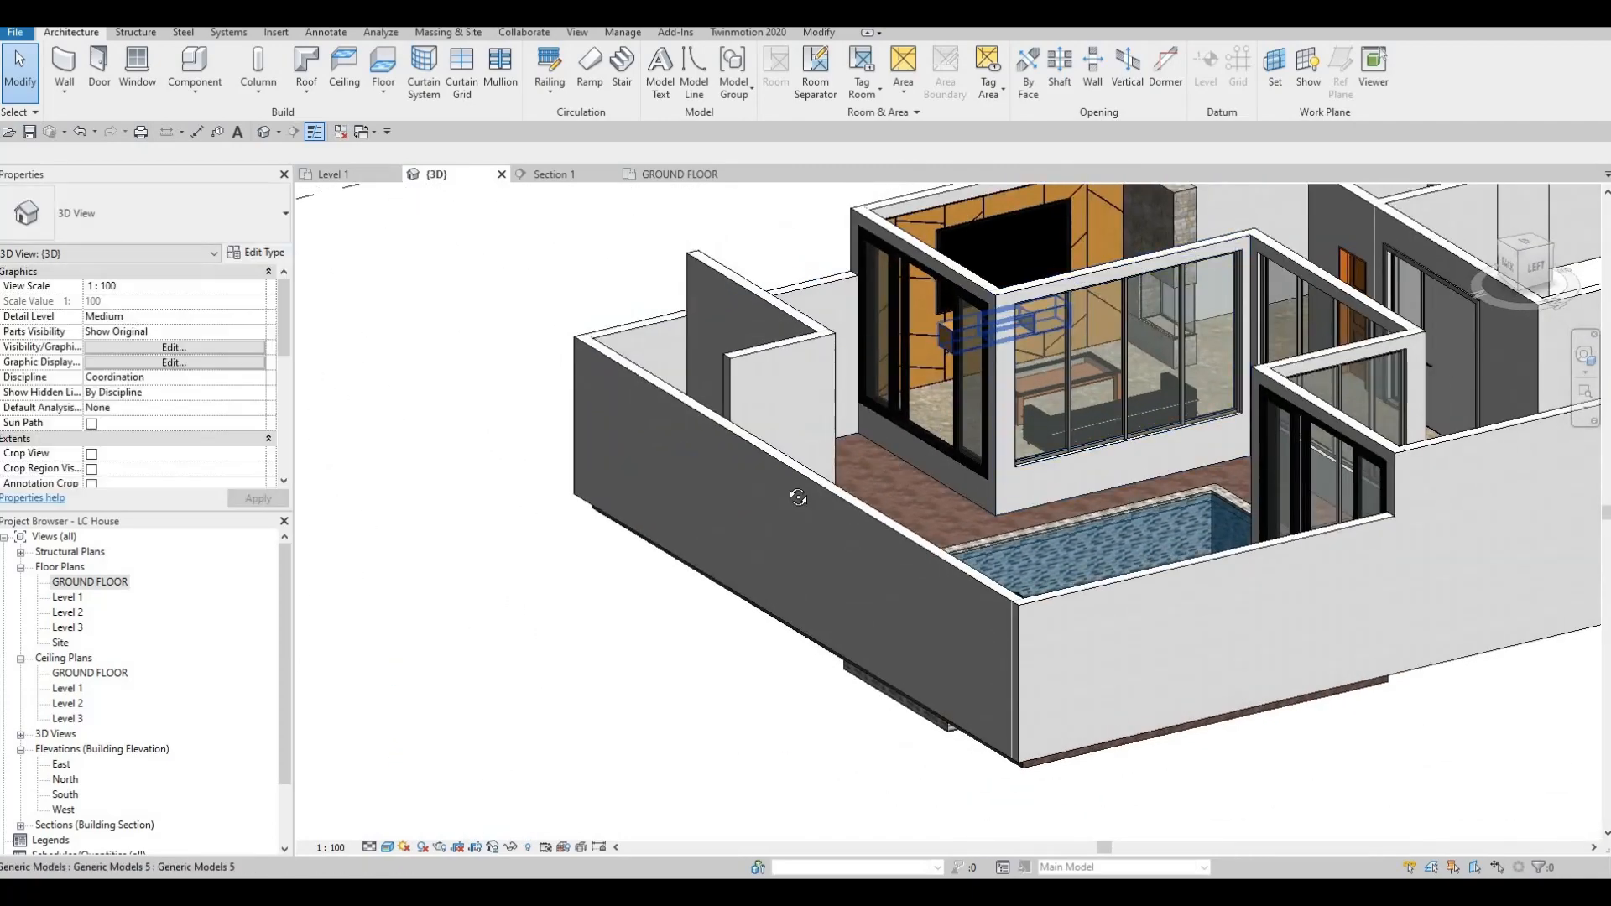
middle_click_drag(877, 414, 831, 342, "shift")
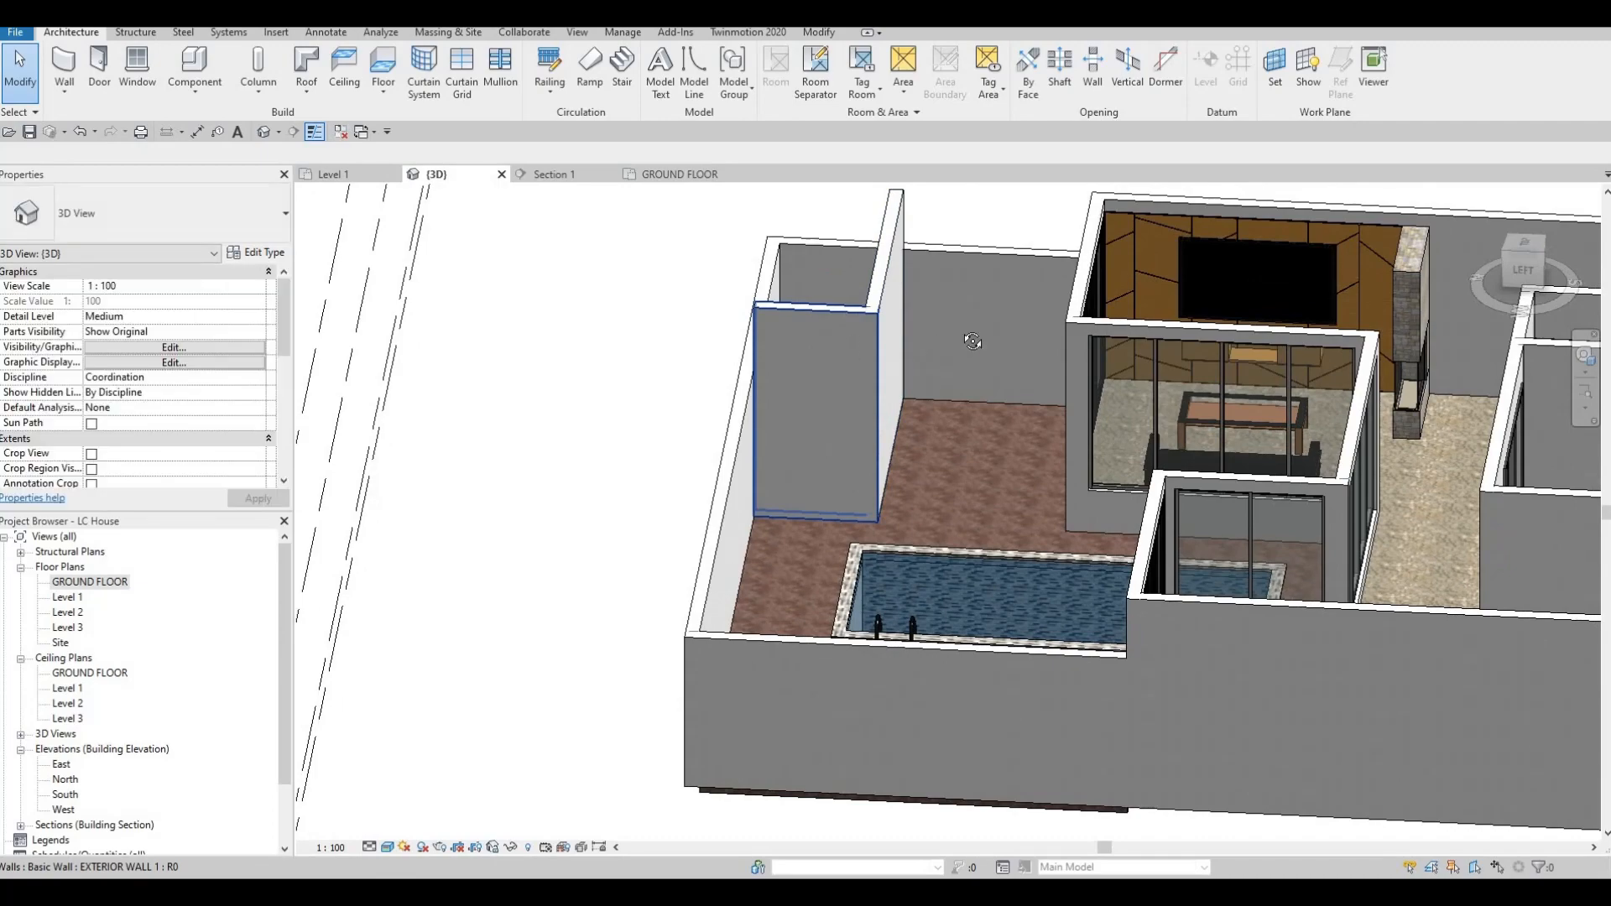
middle_click_drag(1050, 335, 840, 299, "shift")
left_click(839, 327)
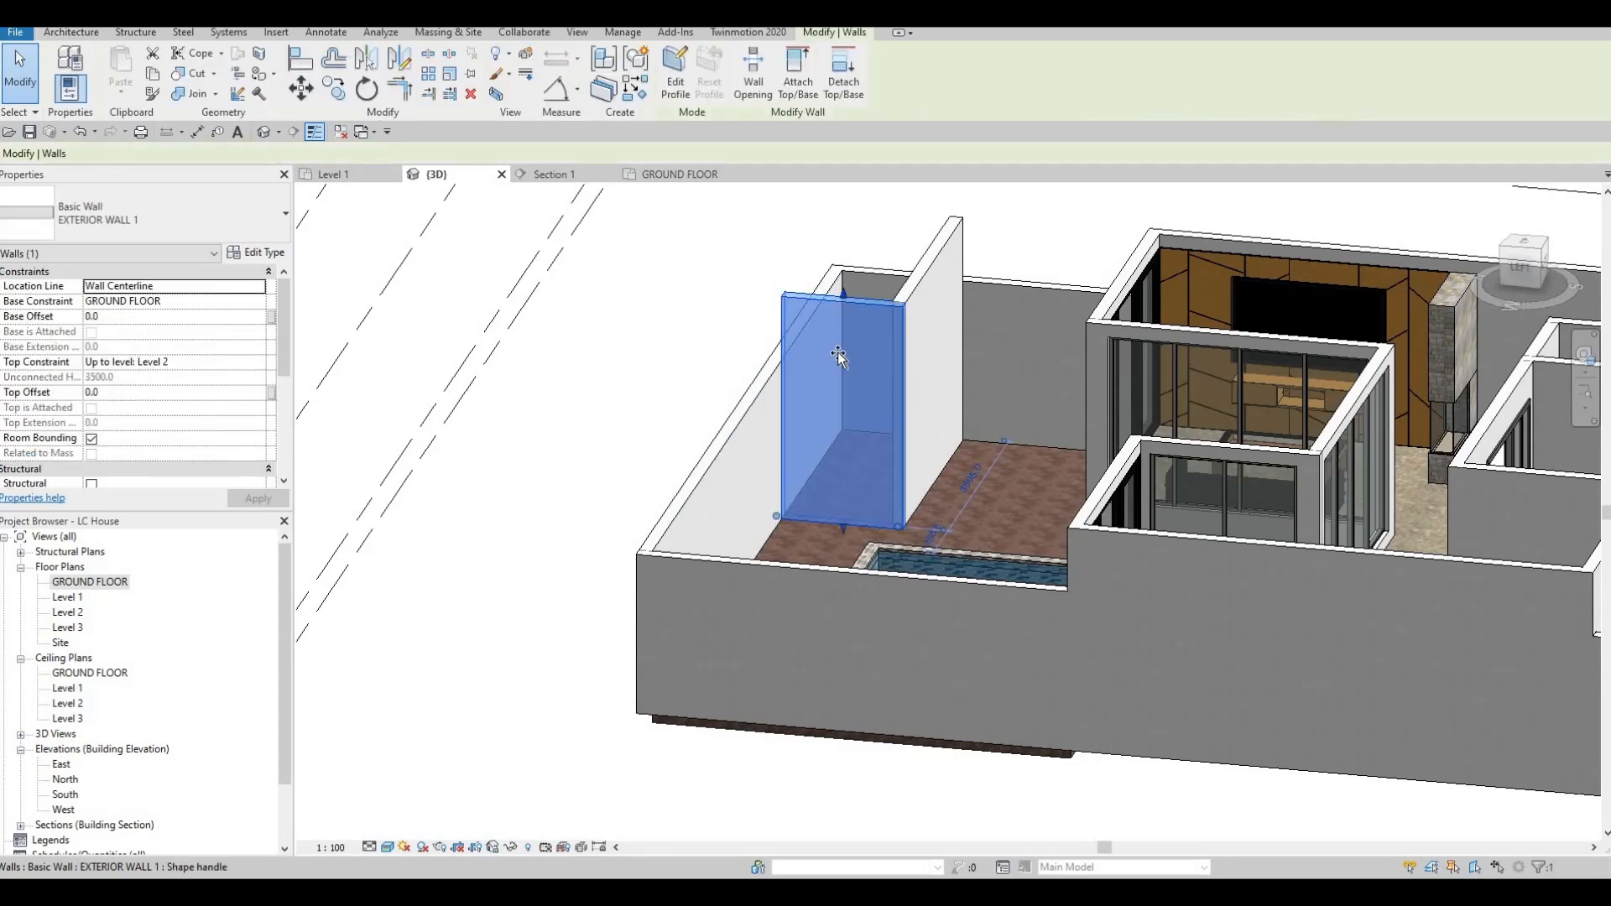
left_click_drag(837, 363, 928, 274)
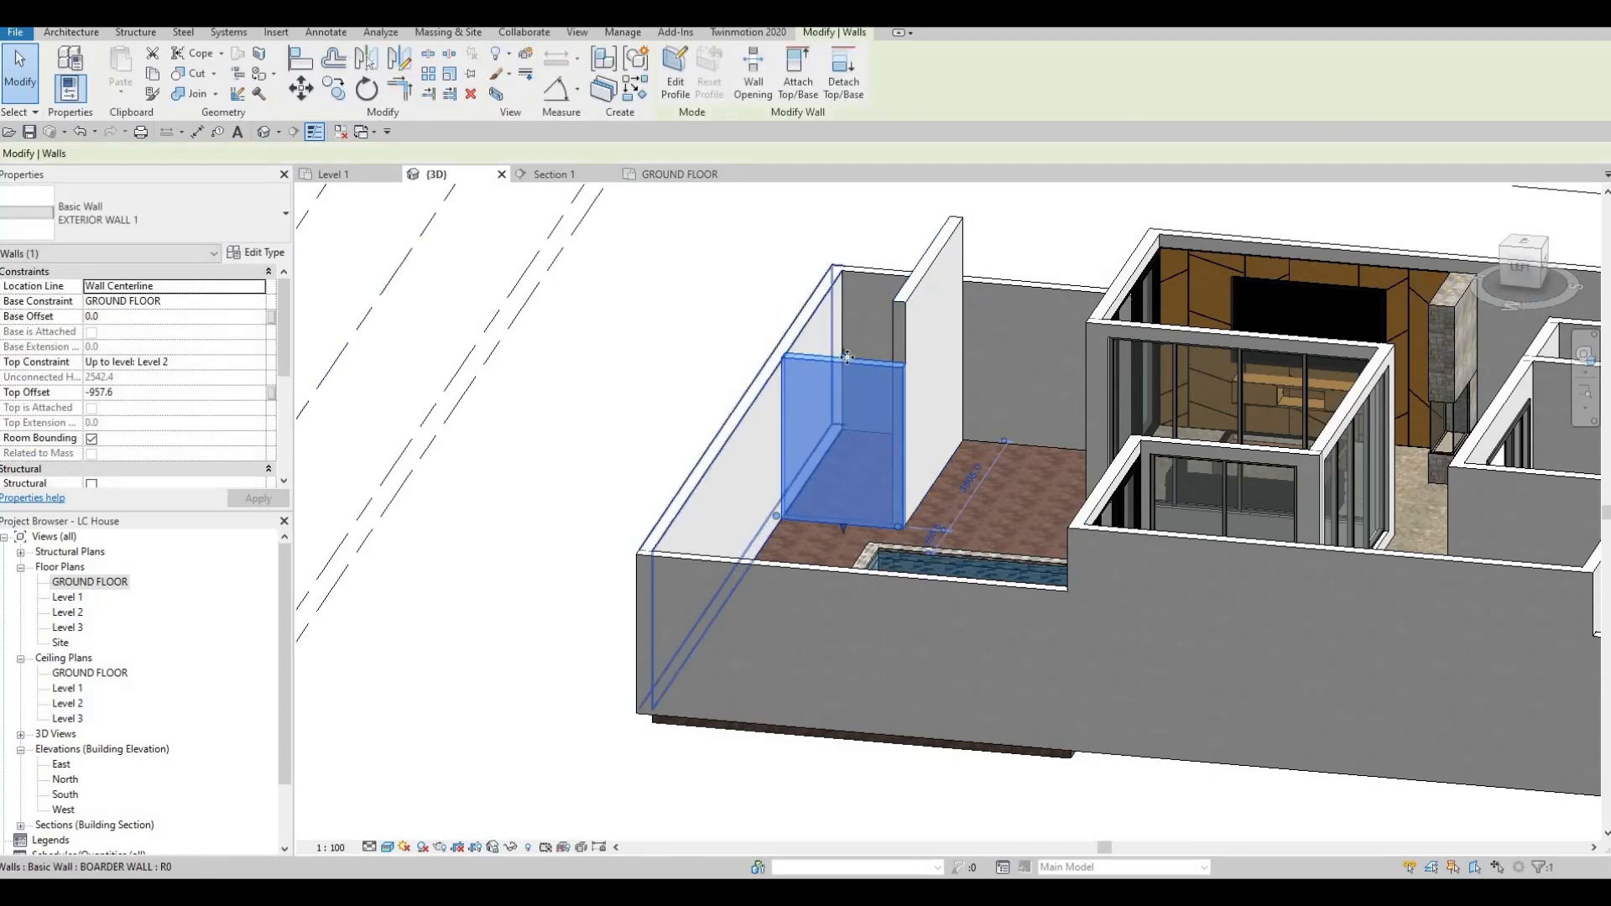
Set the top offset of the corner room's short wall to -1000.
scroll(771, 380, "up", 3)
left_click(182, 390)
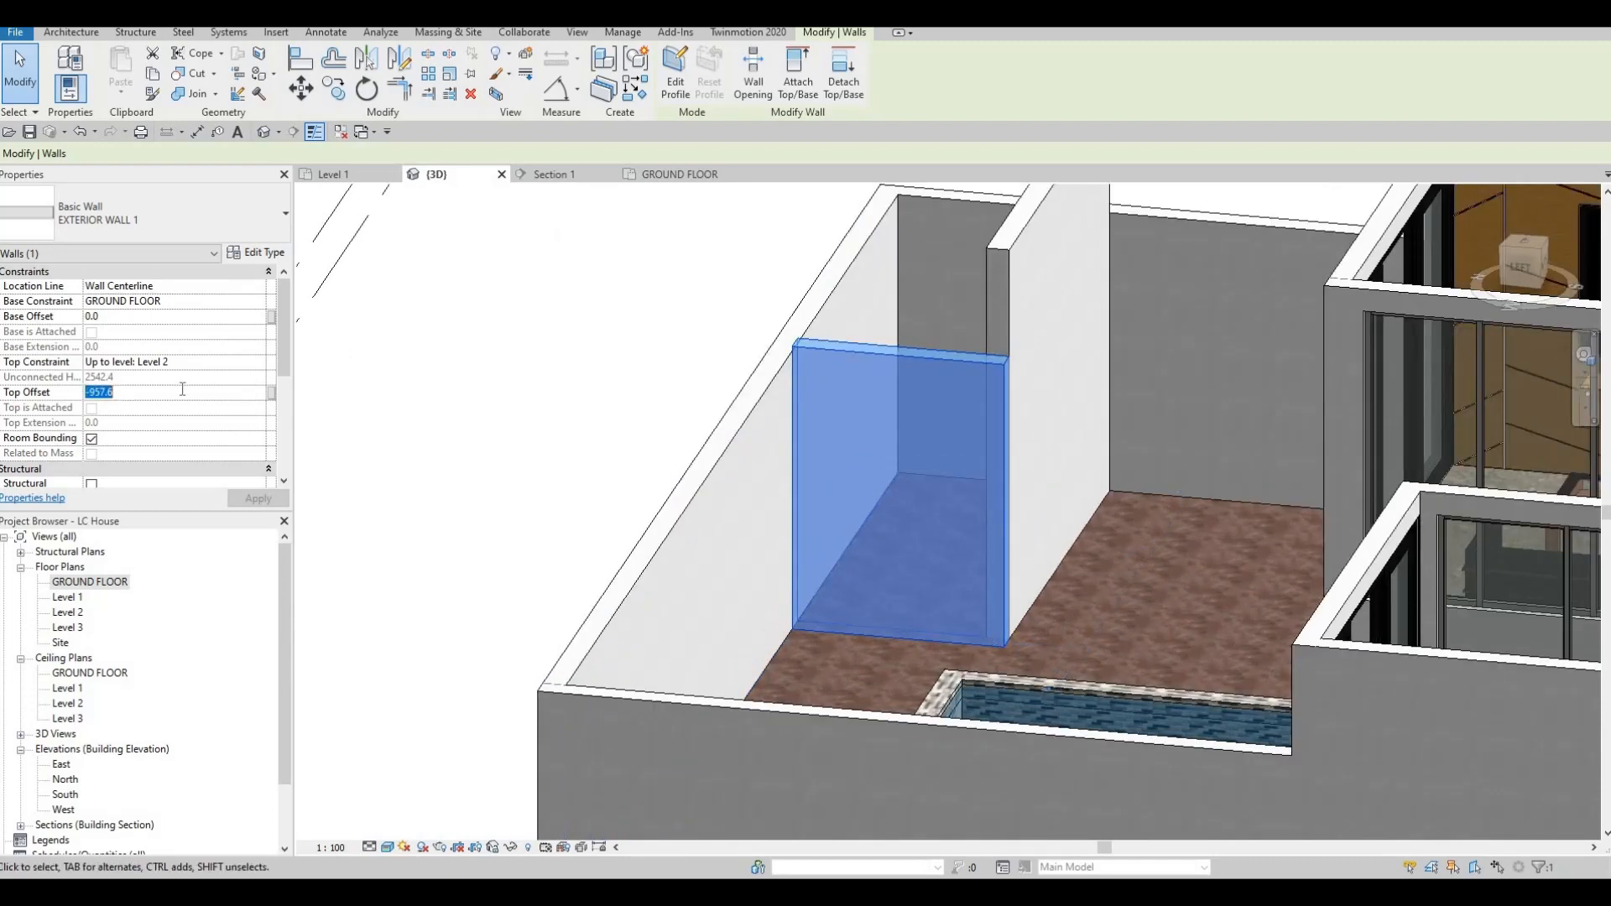
type("1000")
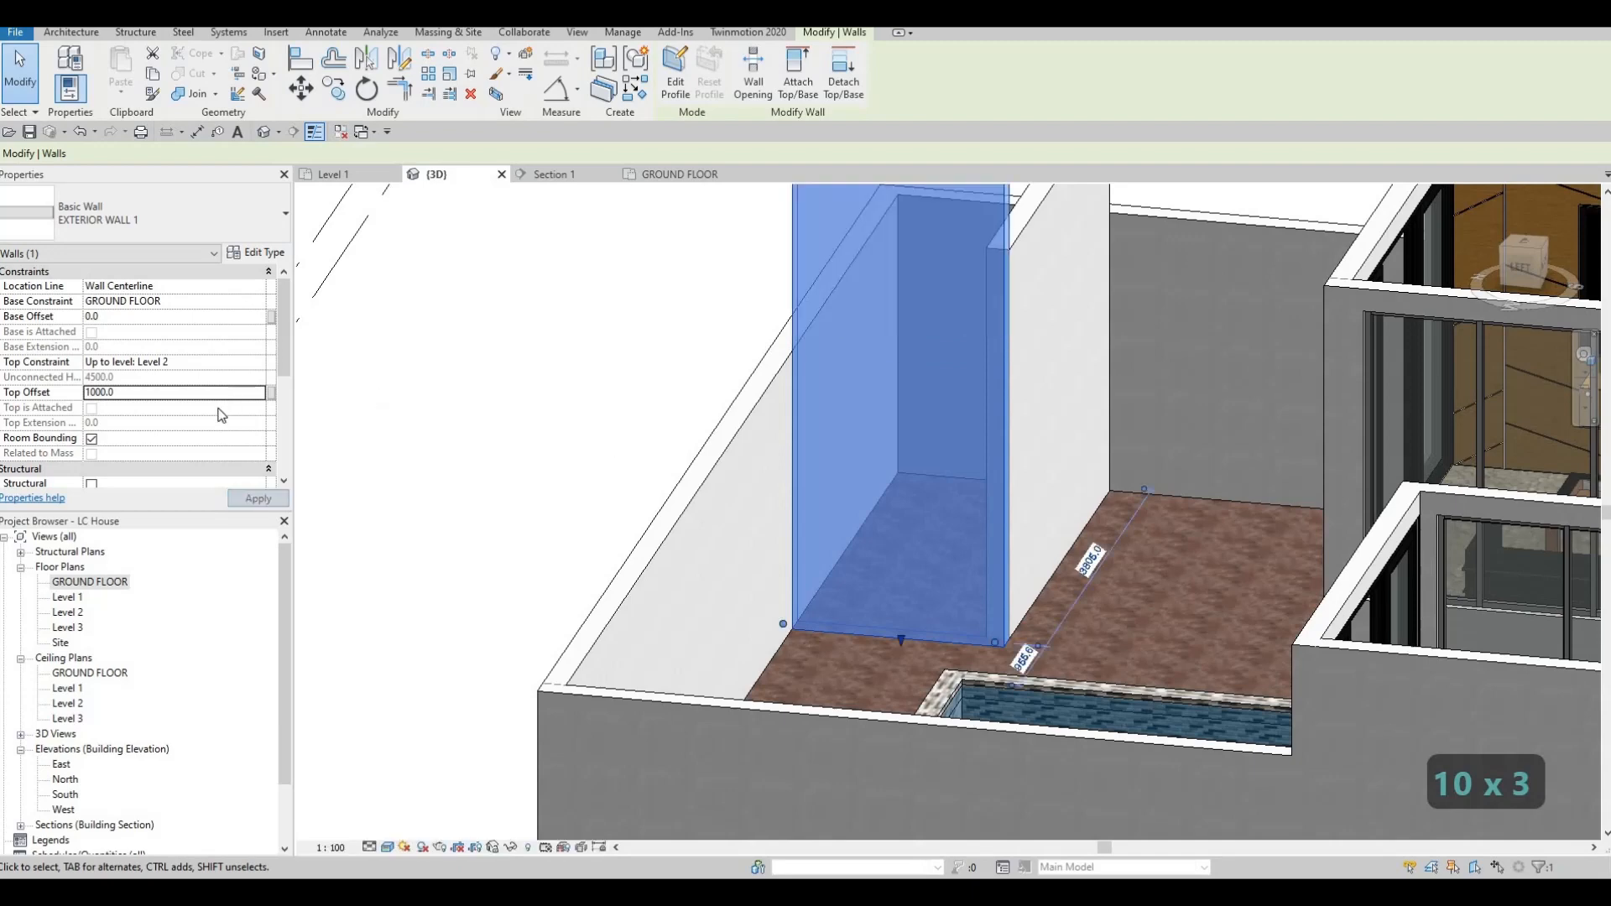
left_click(187, 391)
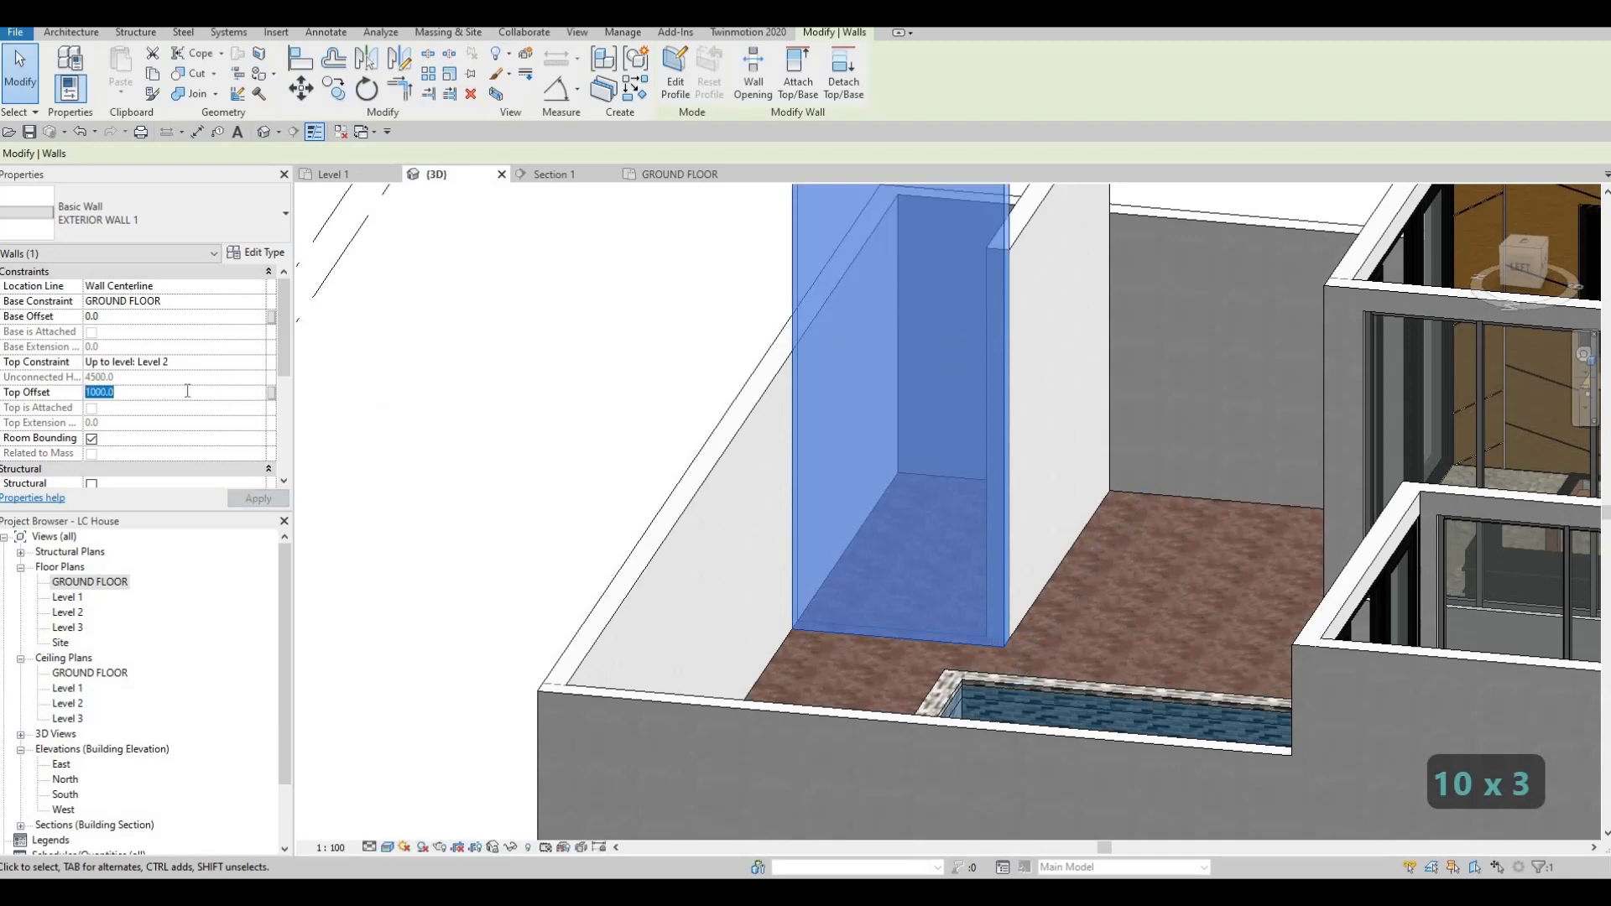
type("-100")
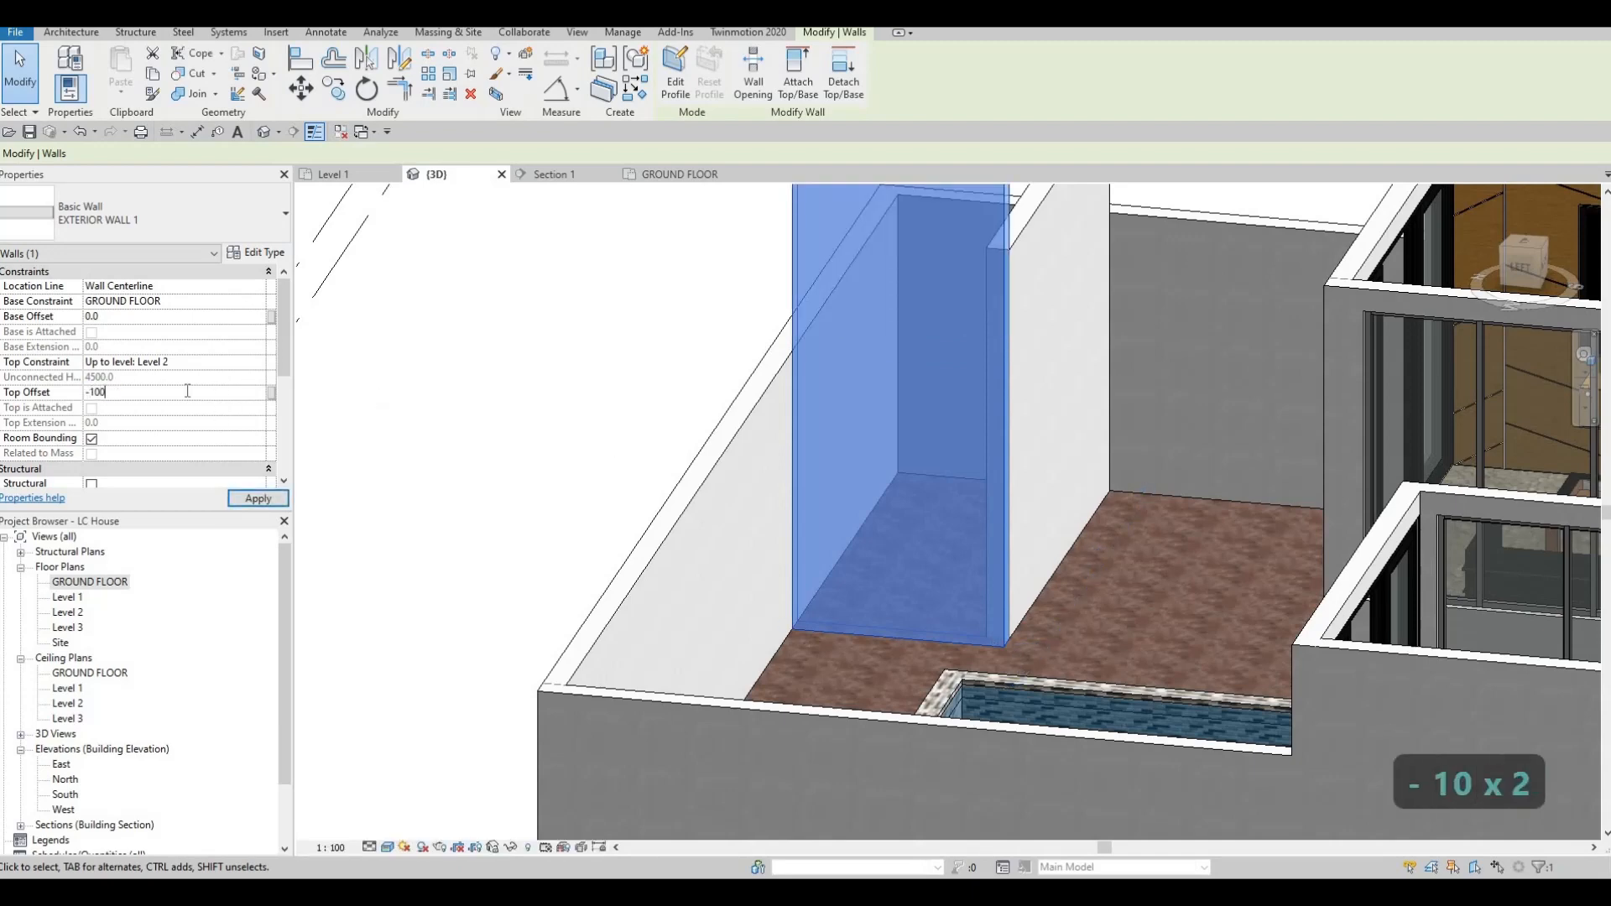
left_click(265, 502)
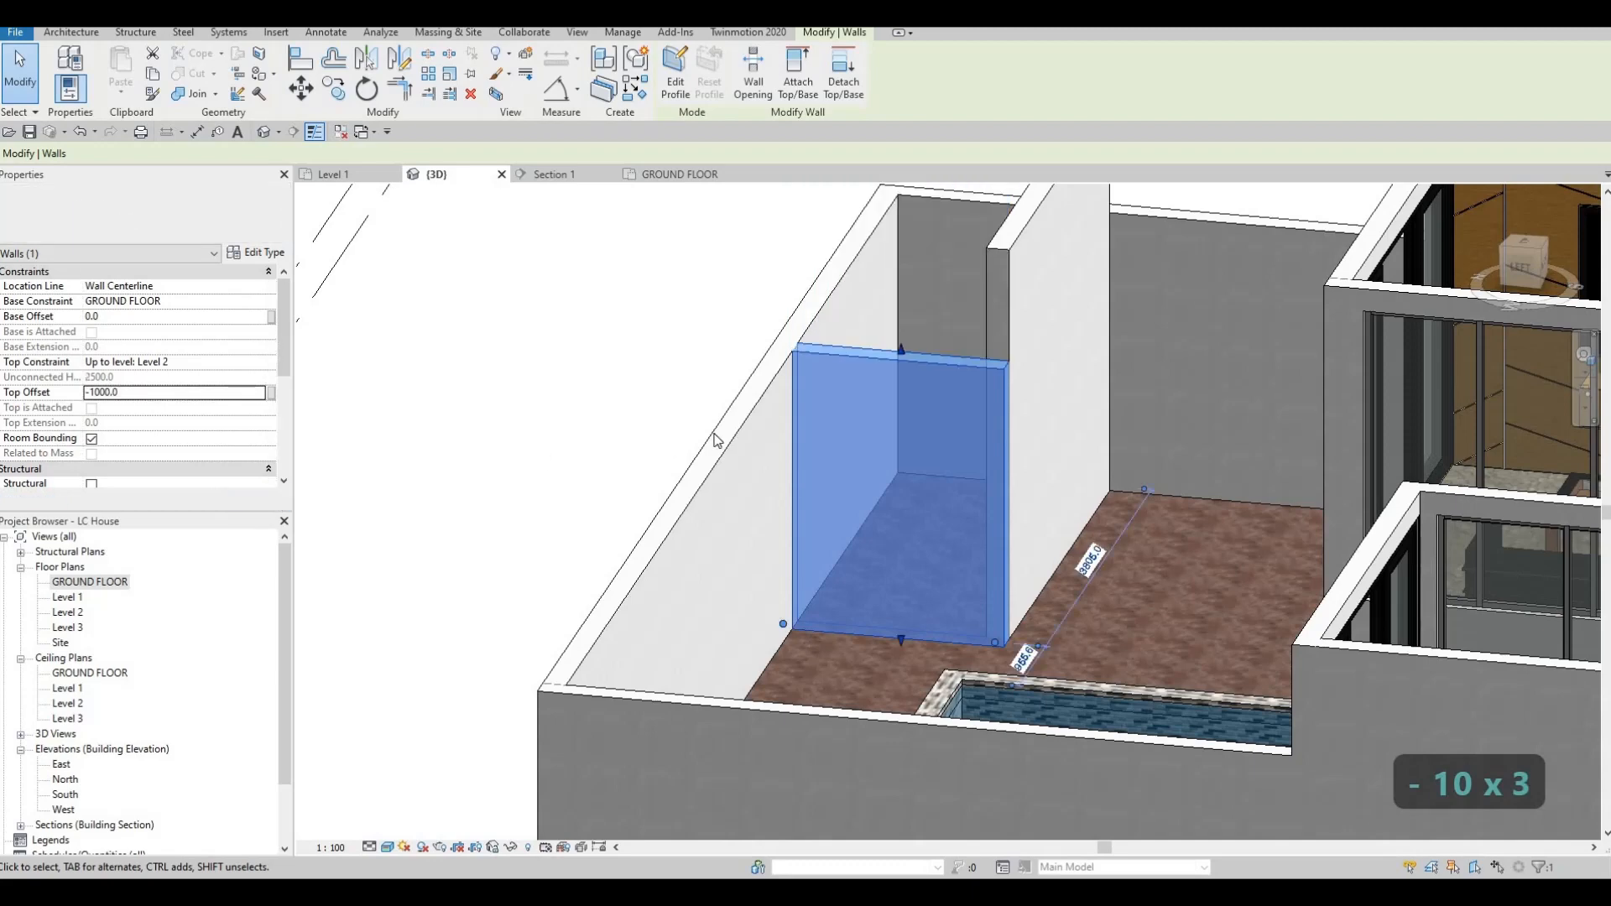
key("Escape")
key("Escape")
Set the top offset of the corner room's long wall to -1000.
middle_click_drag(1018, 250, 976, 355)
left_click(977, 355)
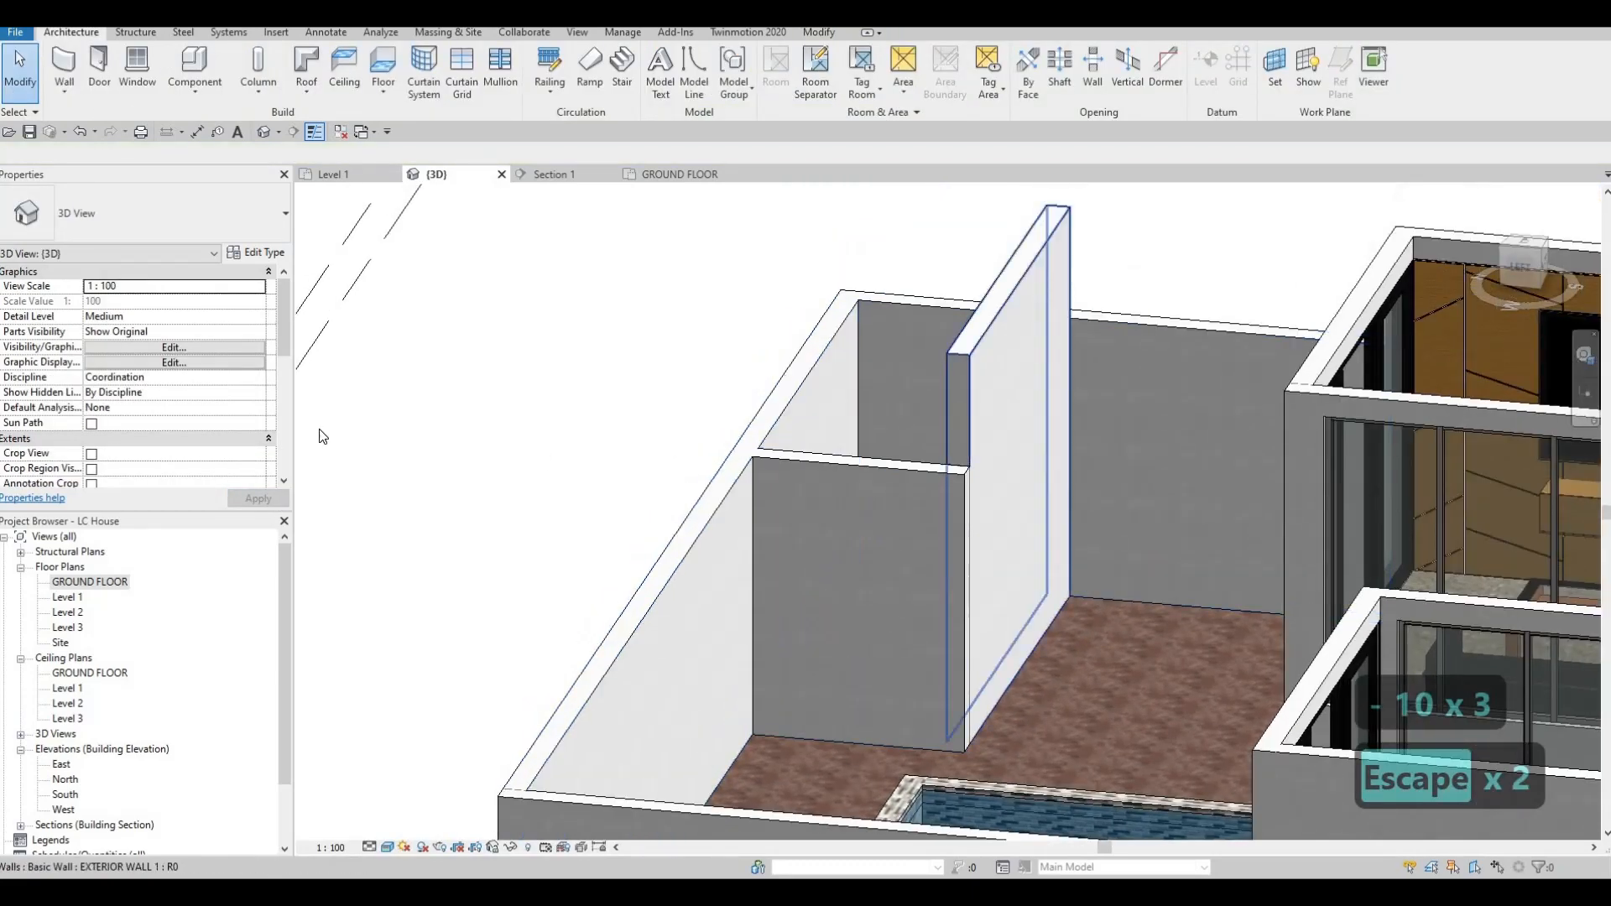
left_click(140, 392)
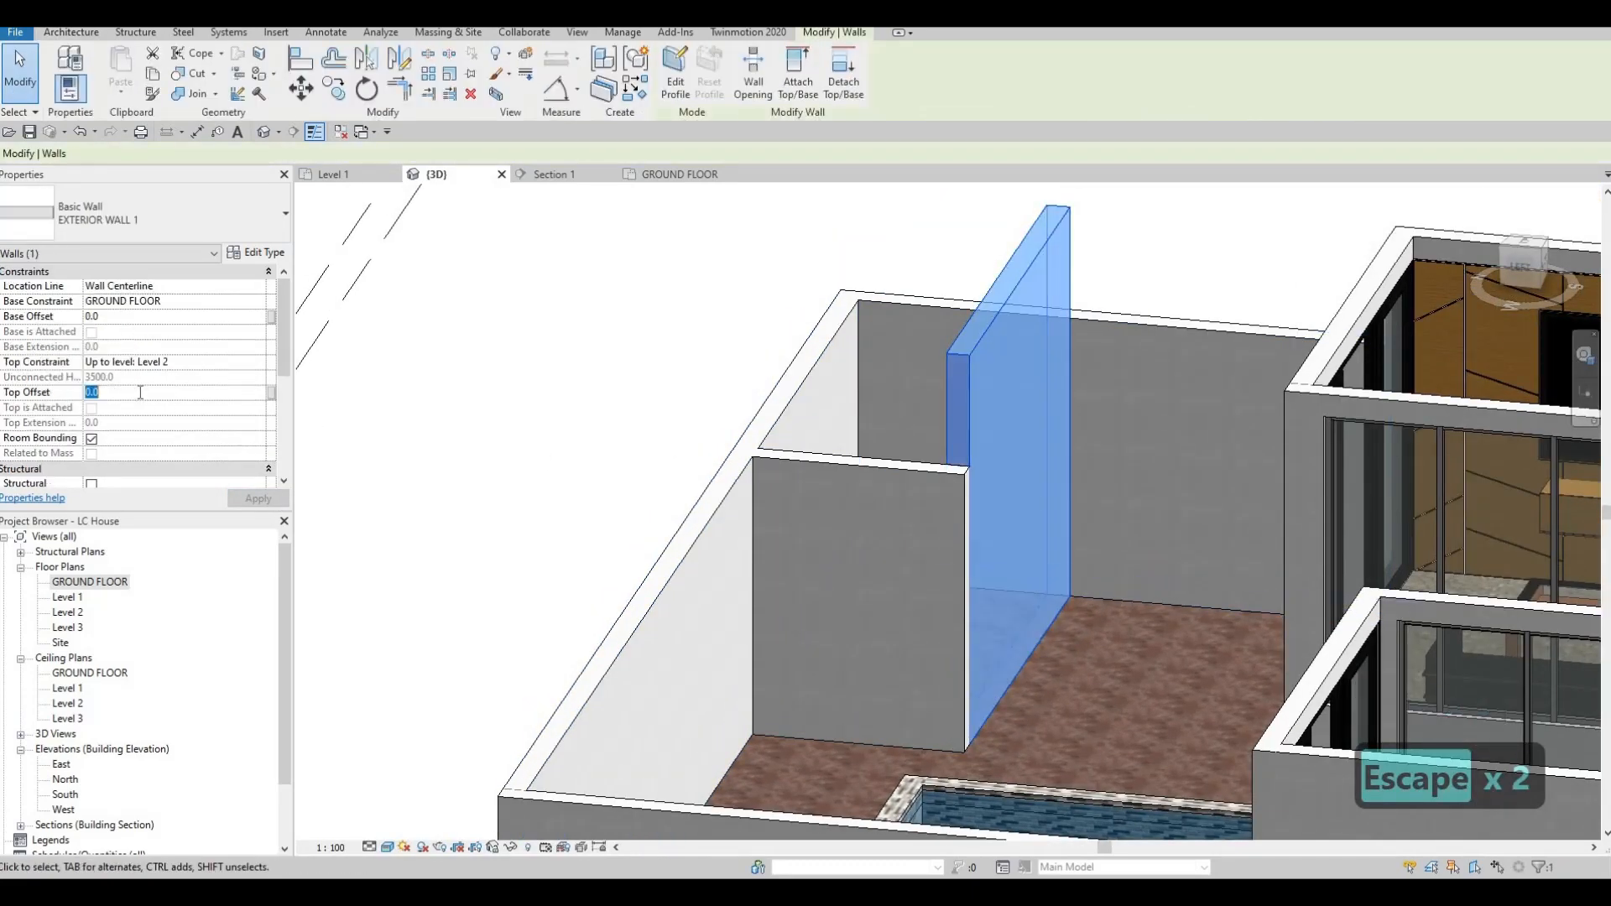
type("-1000")
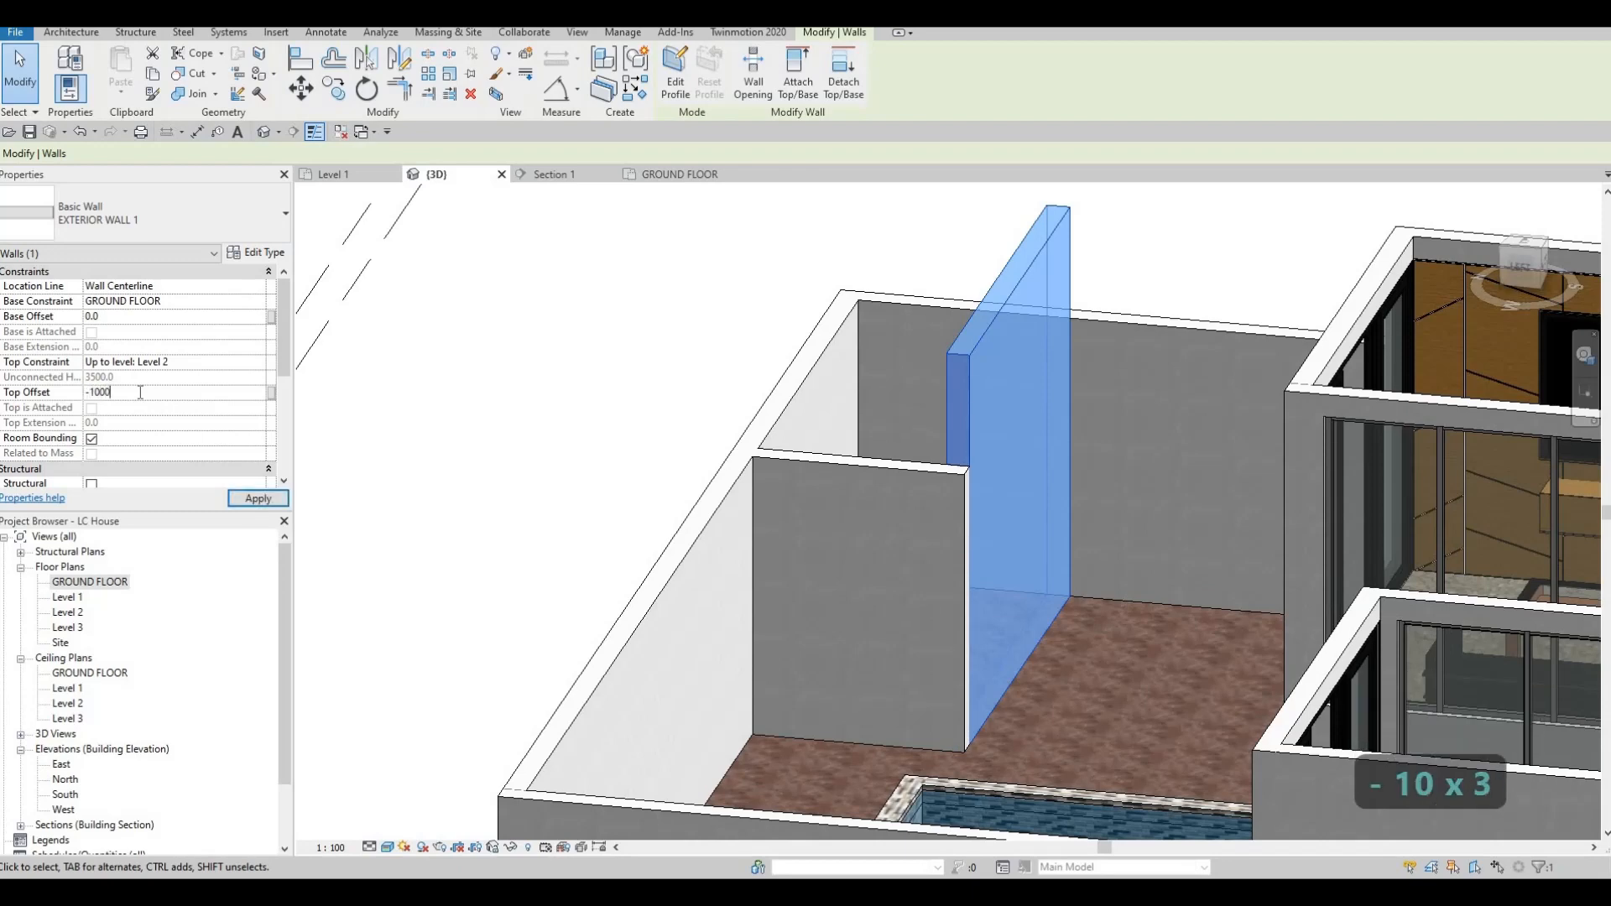
left_click(260, 499)
key("Escape")
key("Escape")
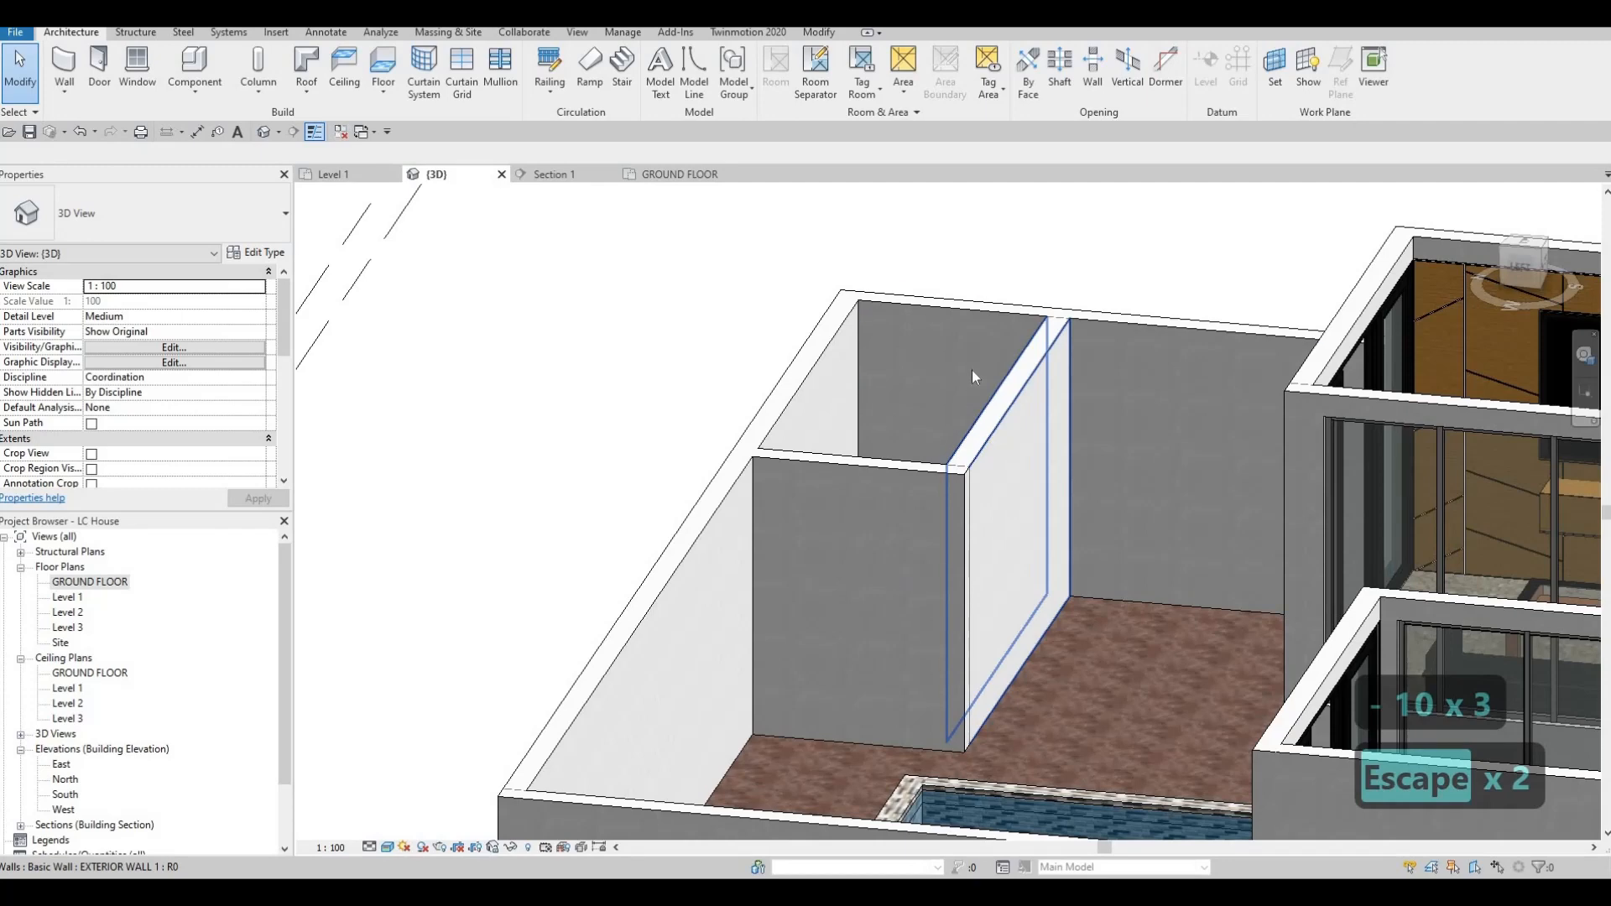
In the GROUND FLOOR plan, place a door matching the bathroom's 700 x 2000mm wood door in the room's long wall, beside the side boundary wall, swinging inward.
double_click(84, 582)
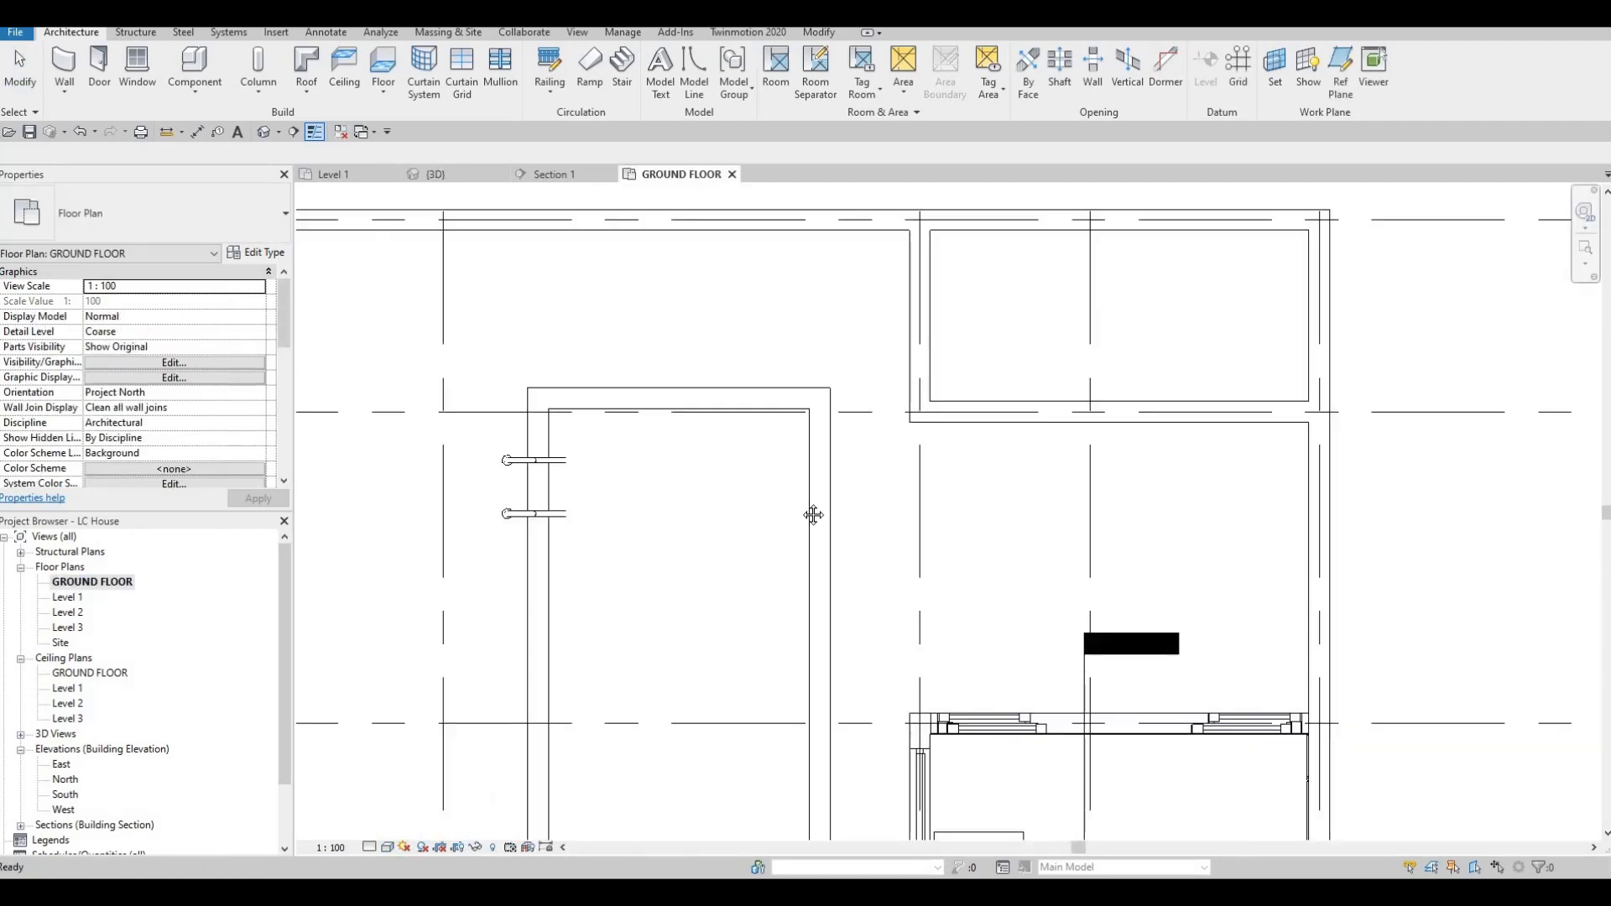
scroll(813, 514, "down", 4)
key("Escape")
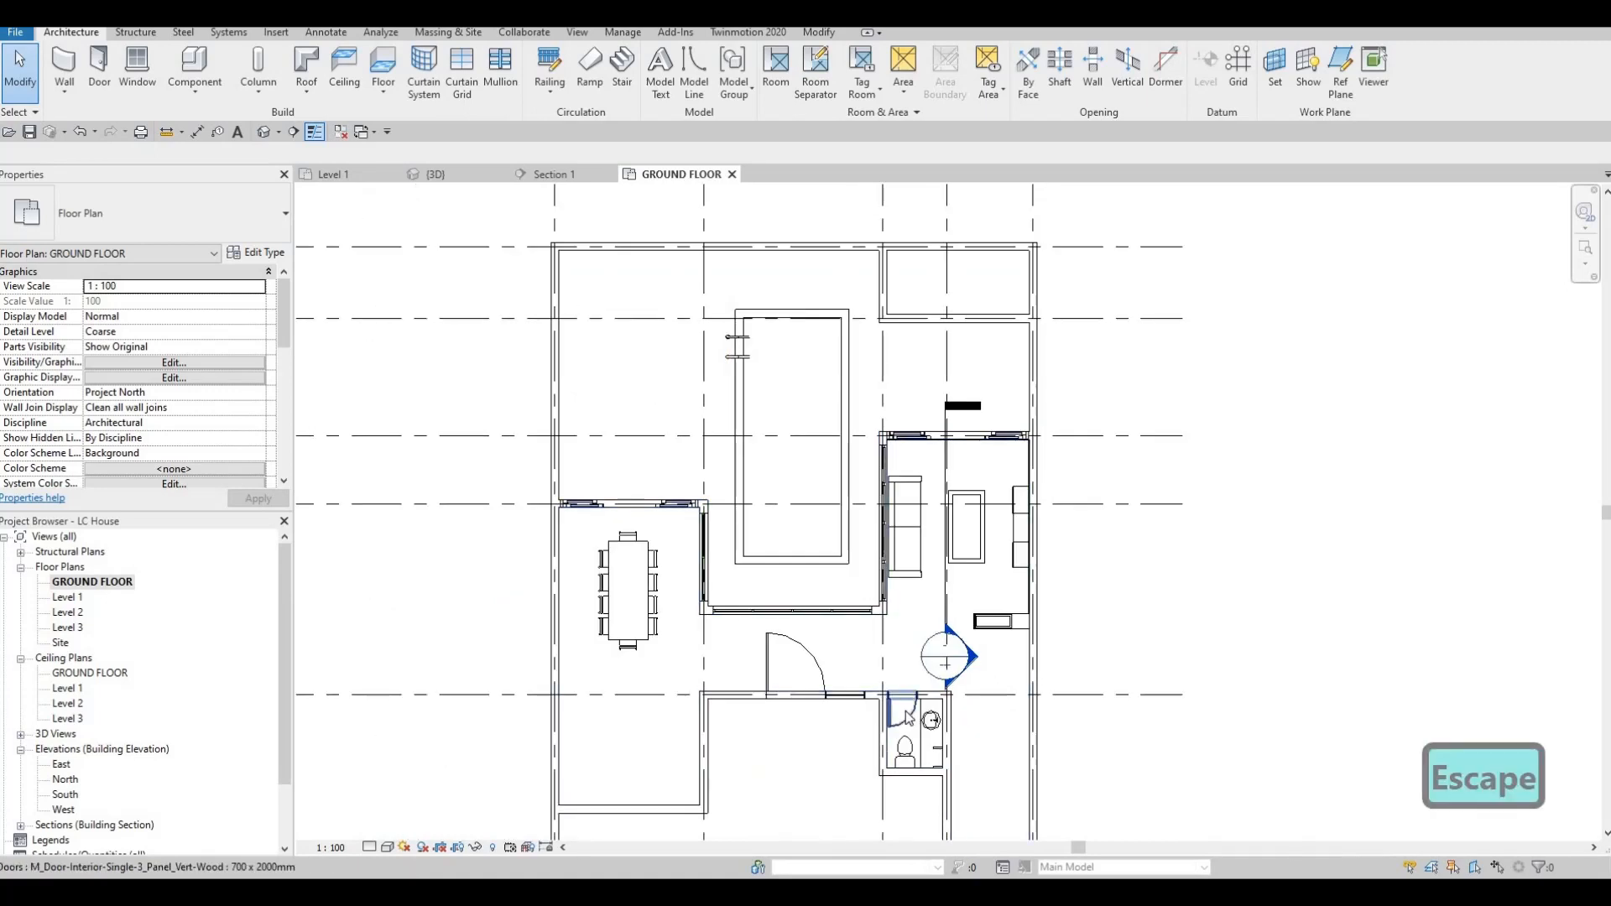
left_click(891, 711)
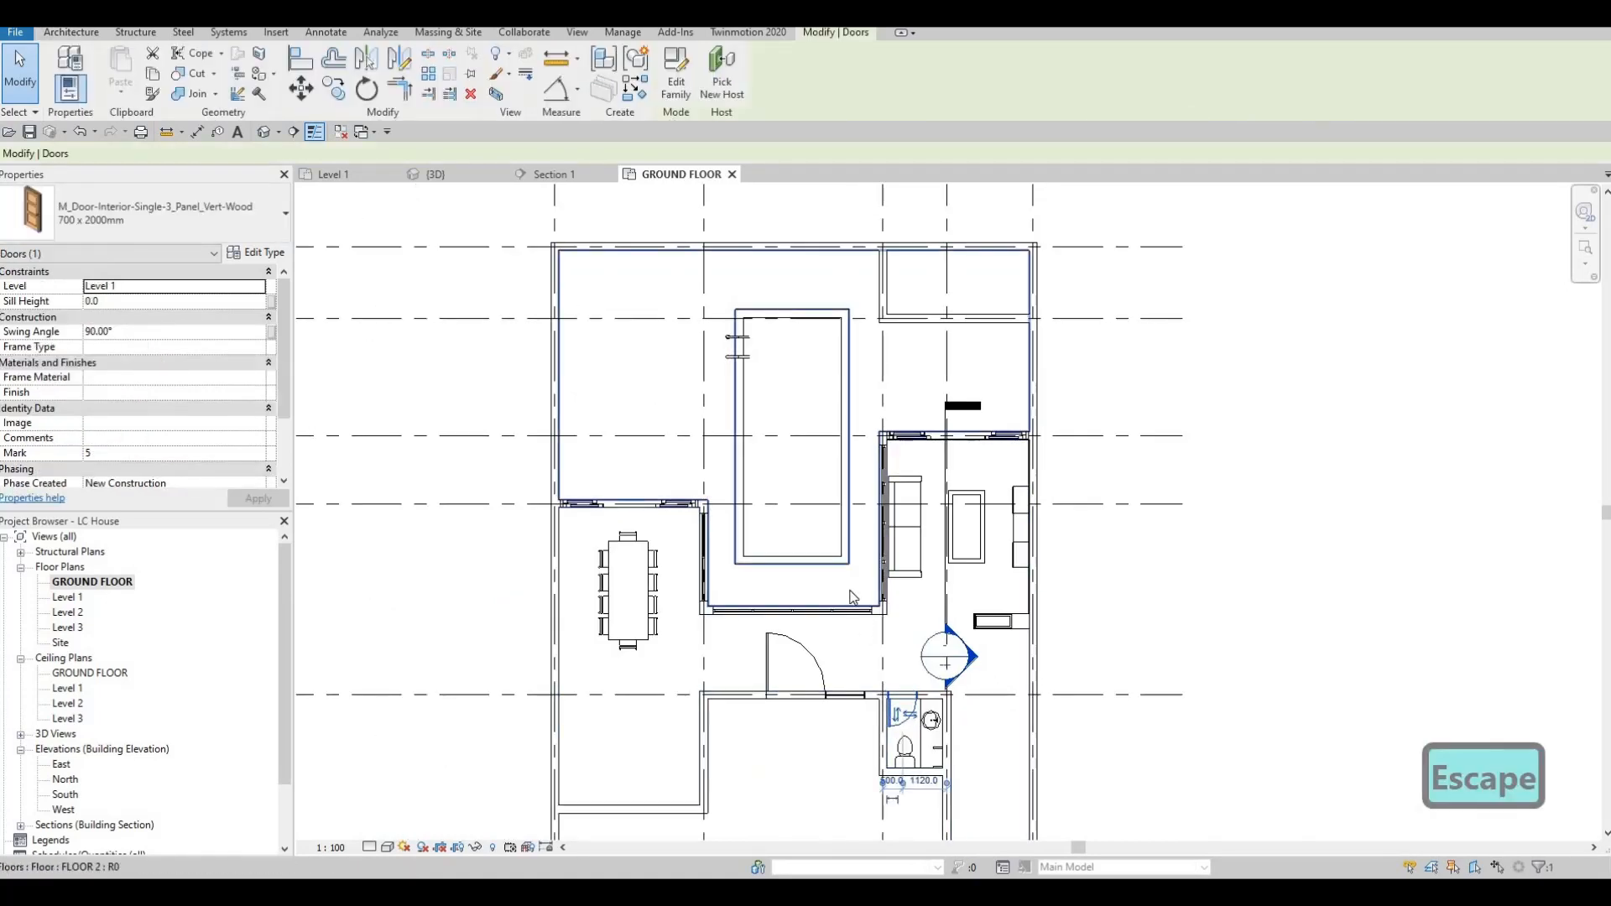
key("c")
key("s")
scroll(1007, 353, "up", 4)
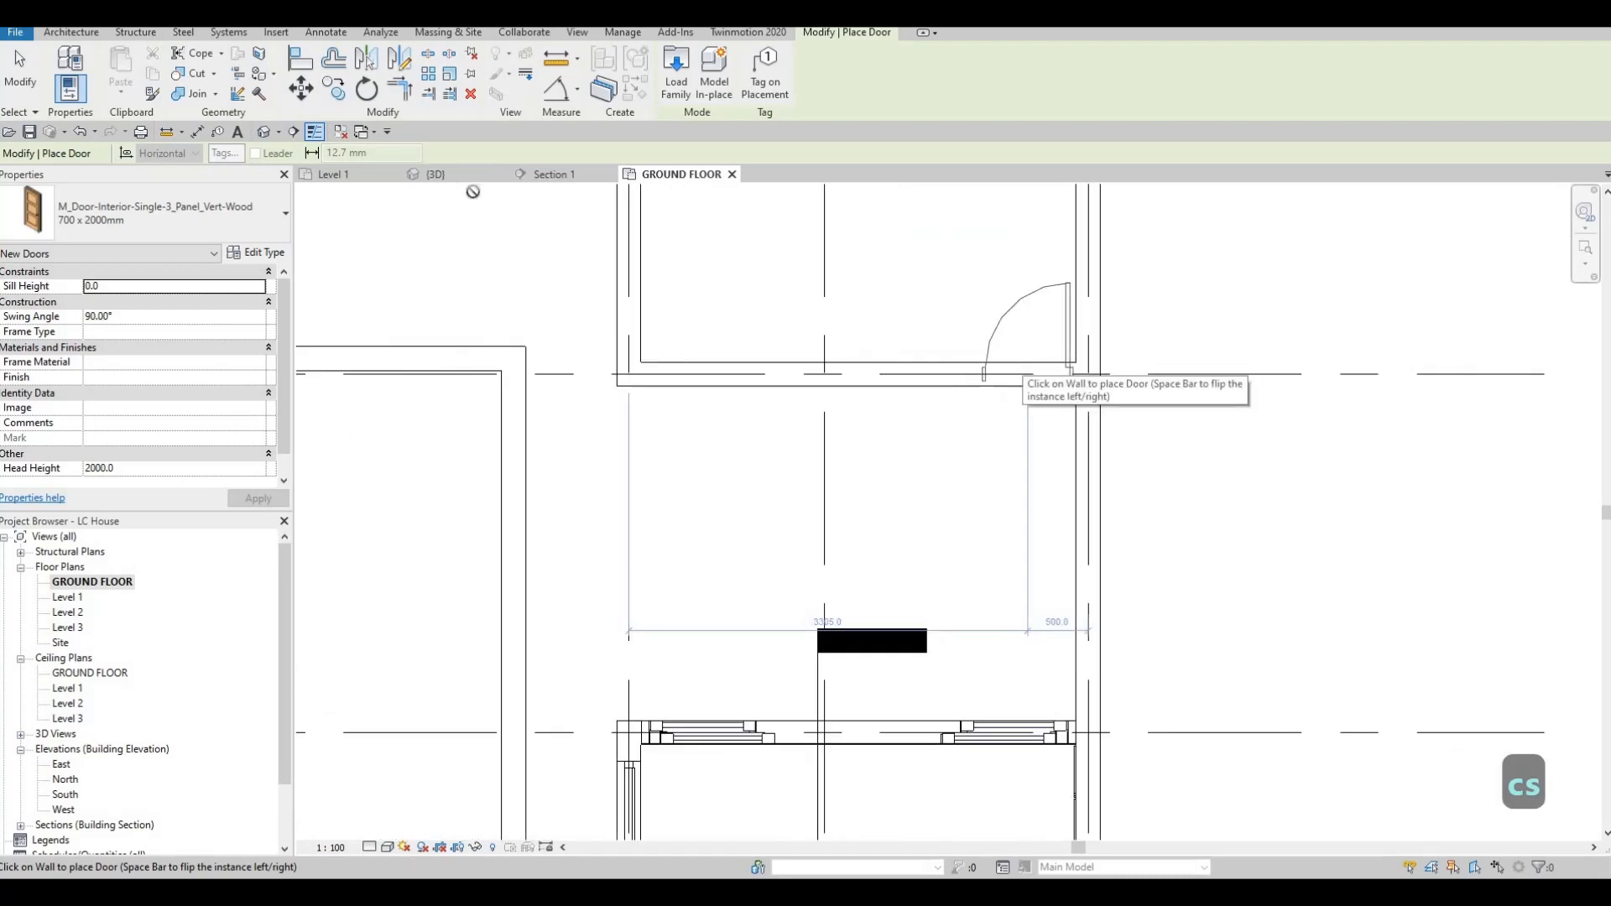
scroll(735, 532, "down", 4)
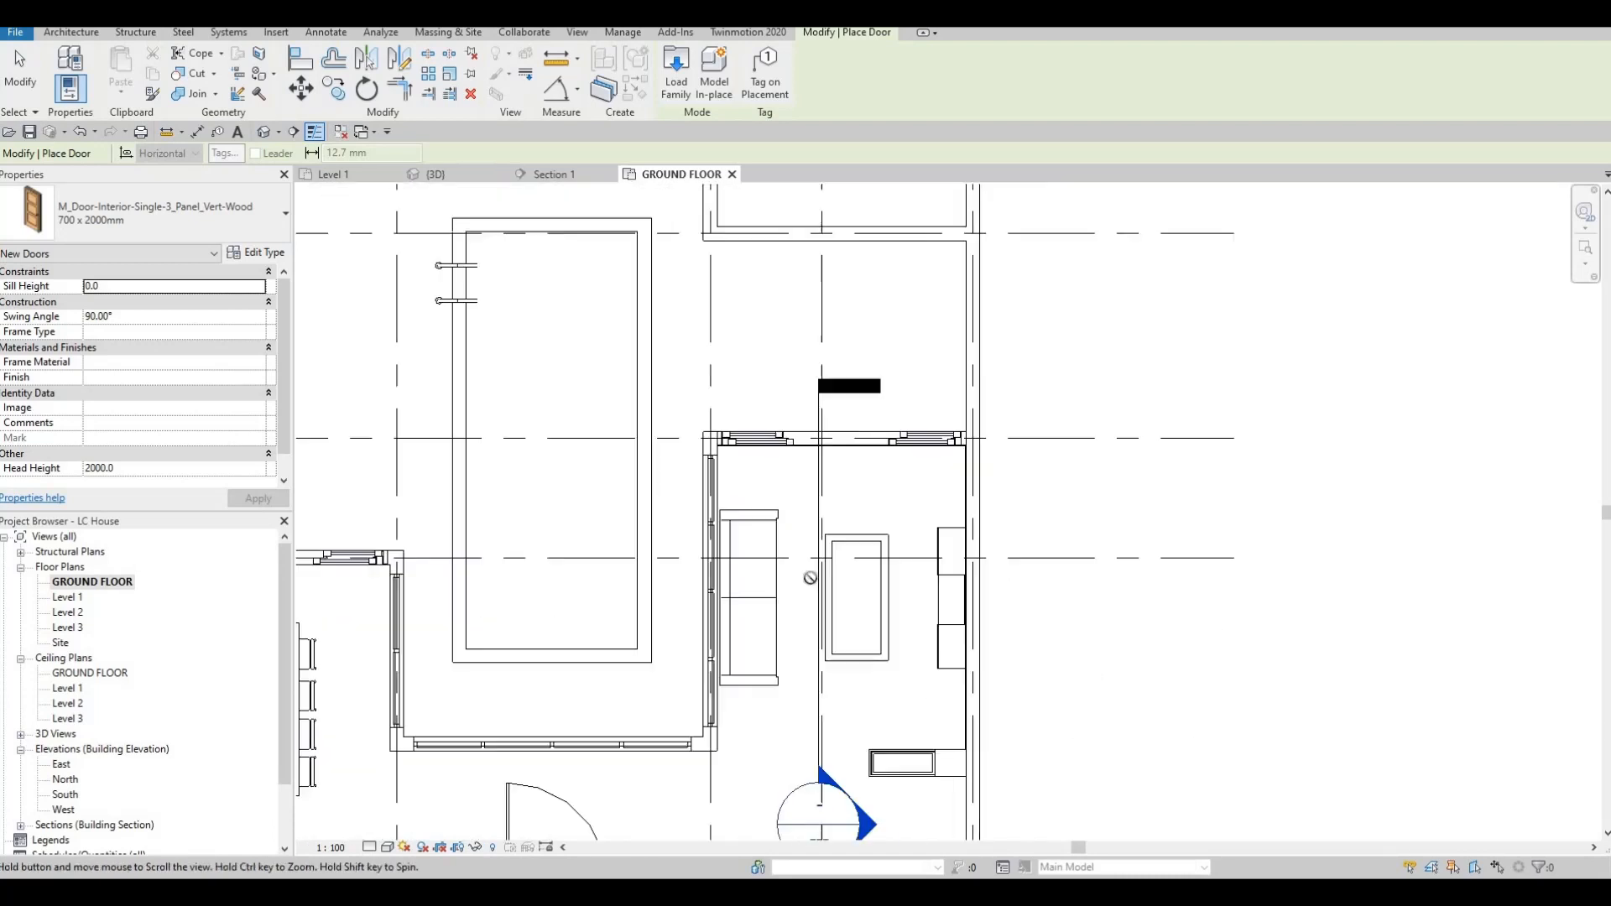
scroll(906, 504, "up", 5)
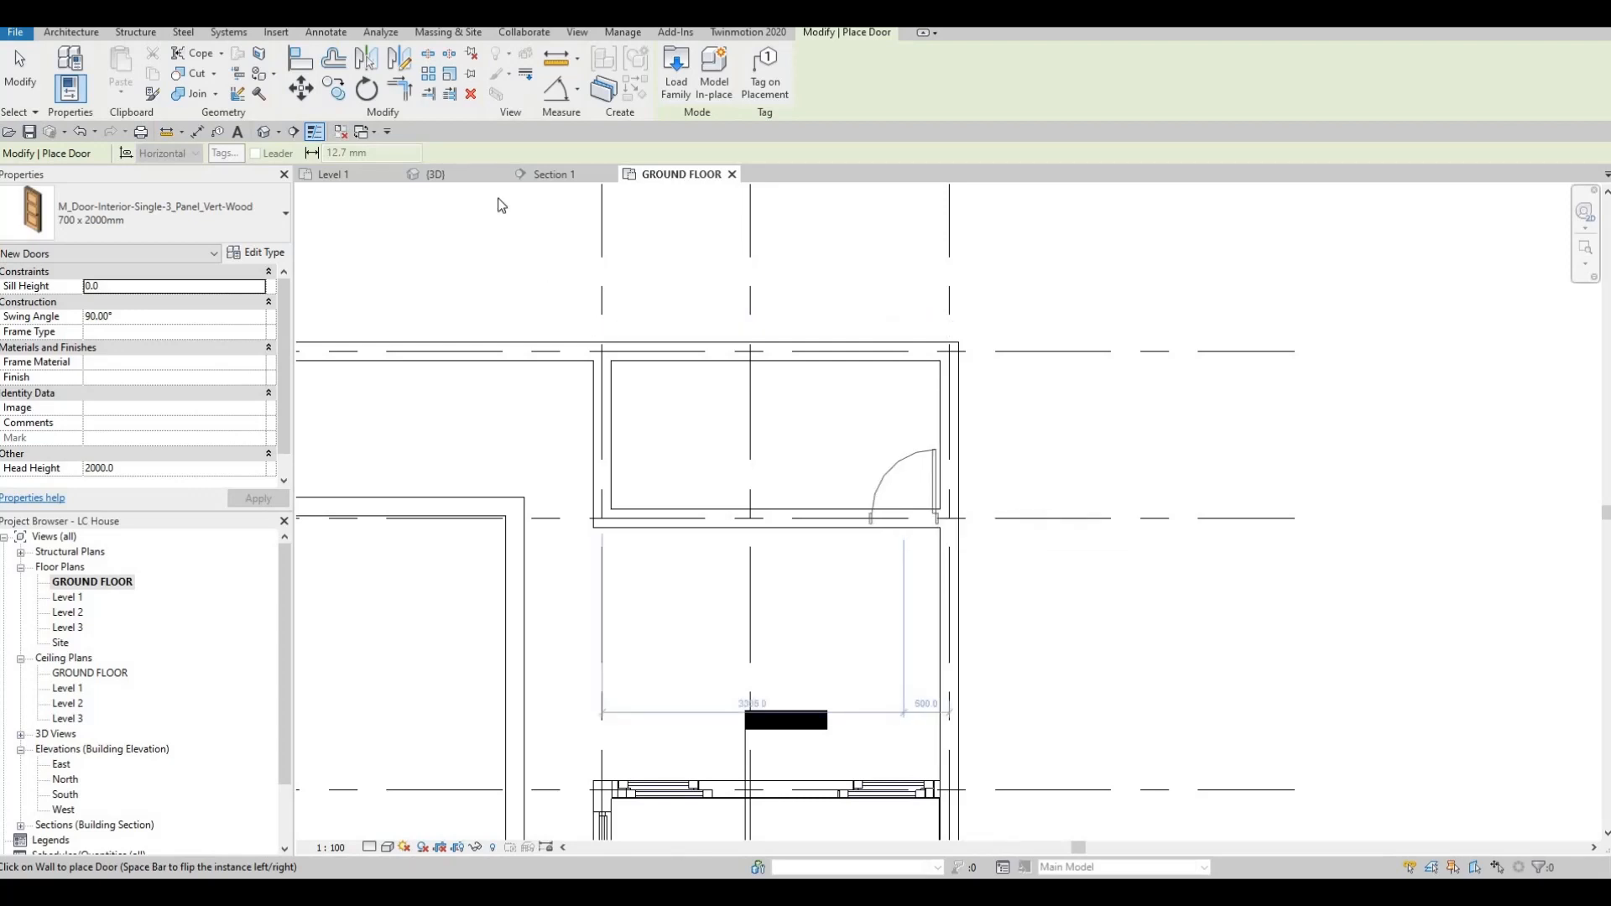
key("Escape")
key("Escape")
Examine the new door and the lowered room walls in 3D, and return to the corner room in the GROUND FLOOR plan.
left_click(438, 174)
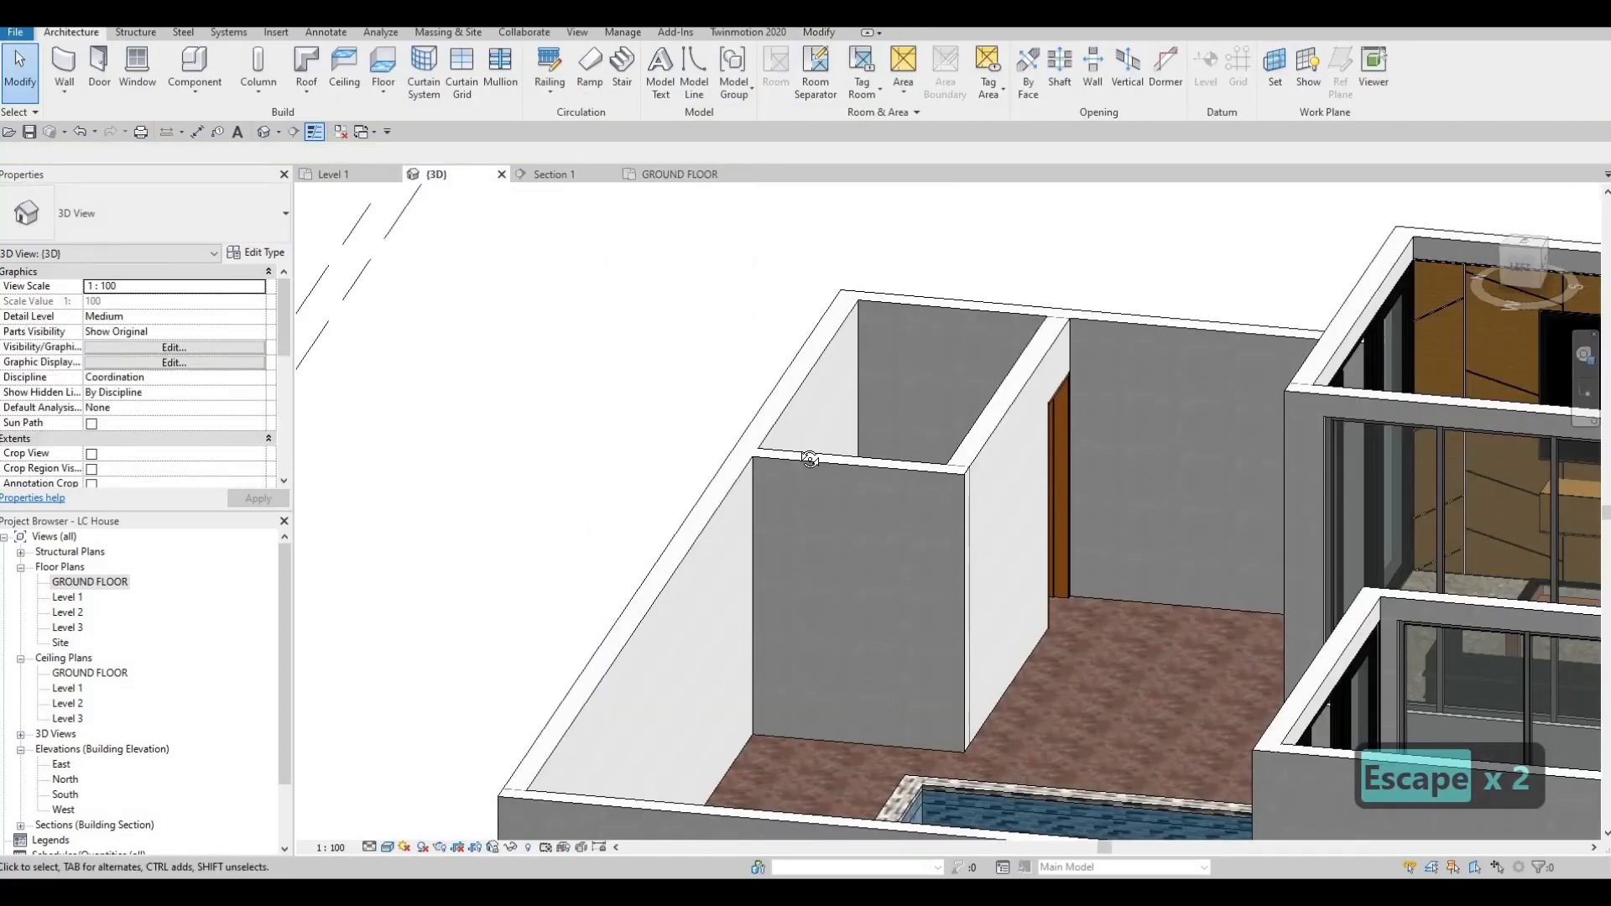
middle_click_drag(810, 459, 1181, 340, "shift")
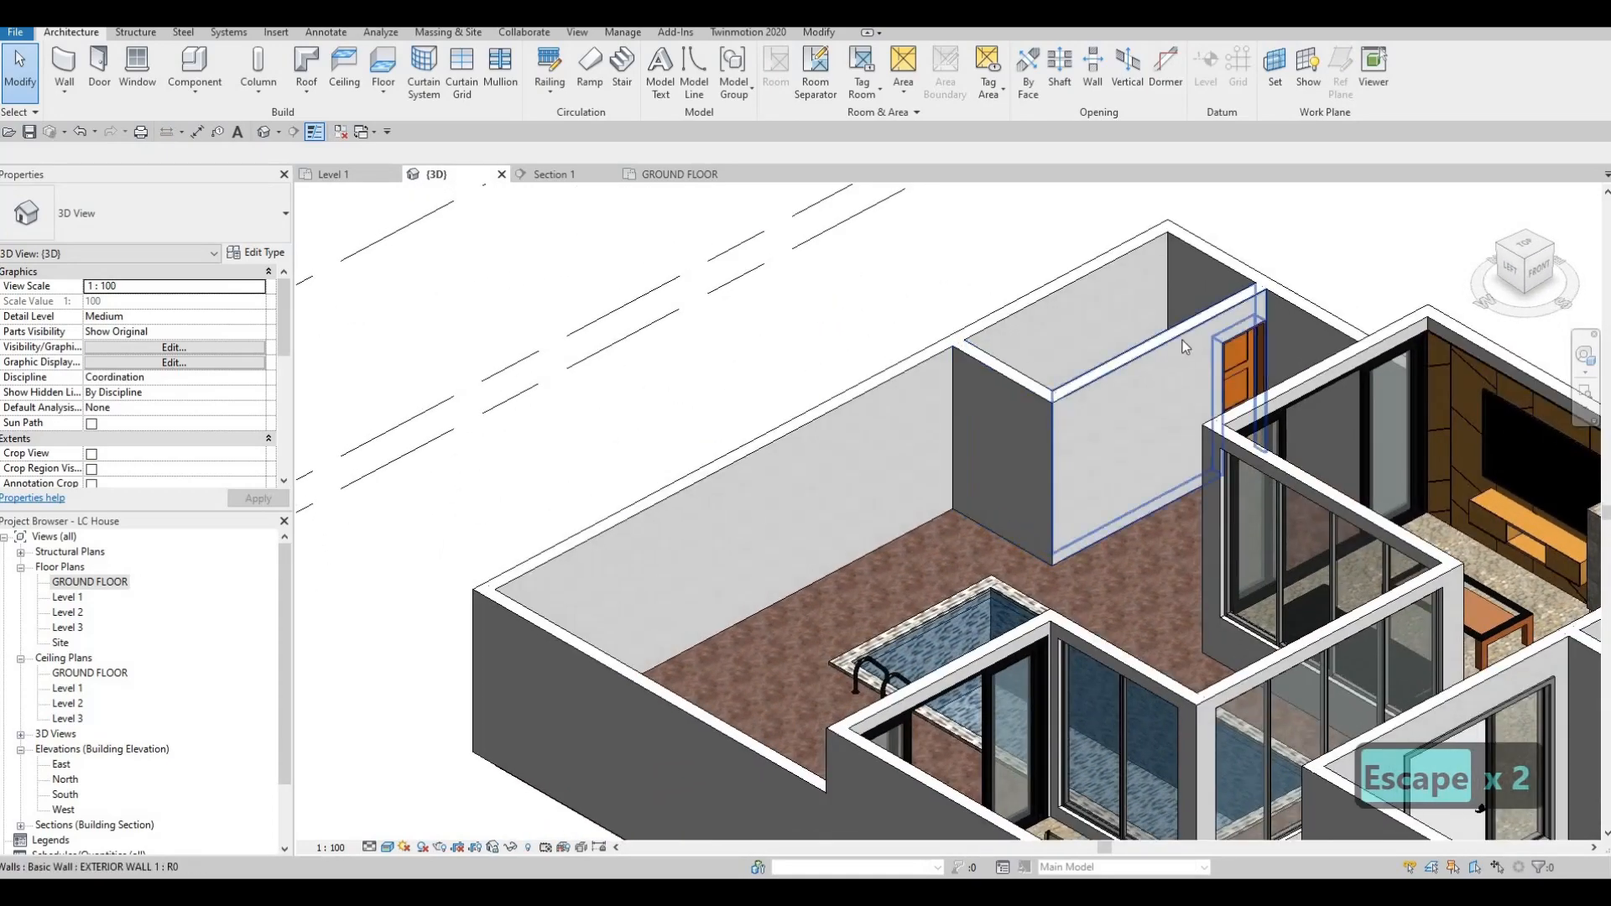
scroll(1231, 338, "up", 1)
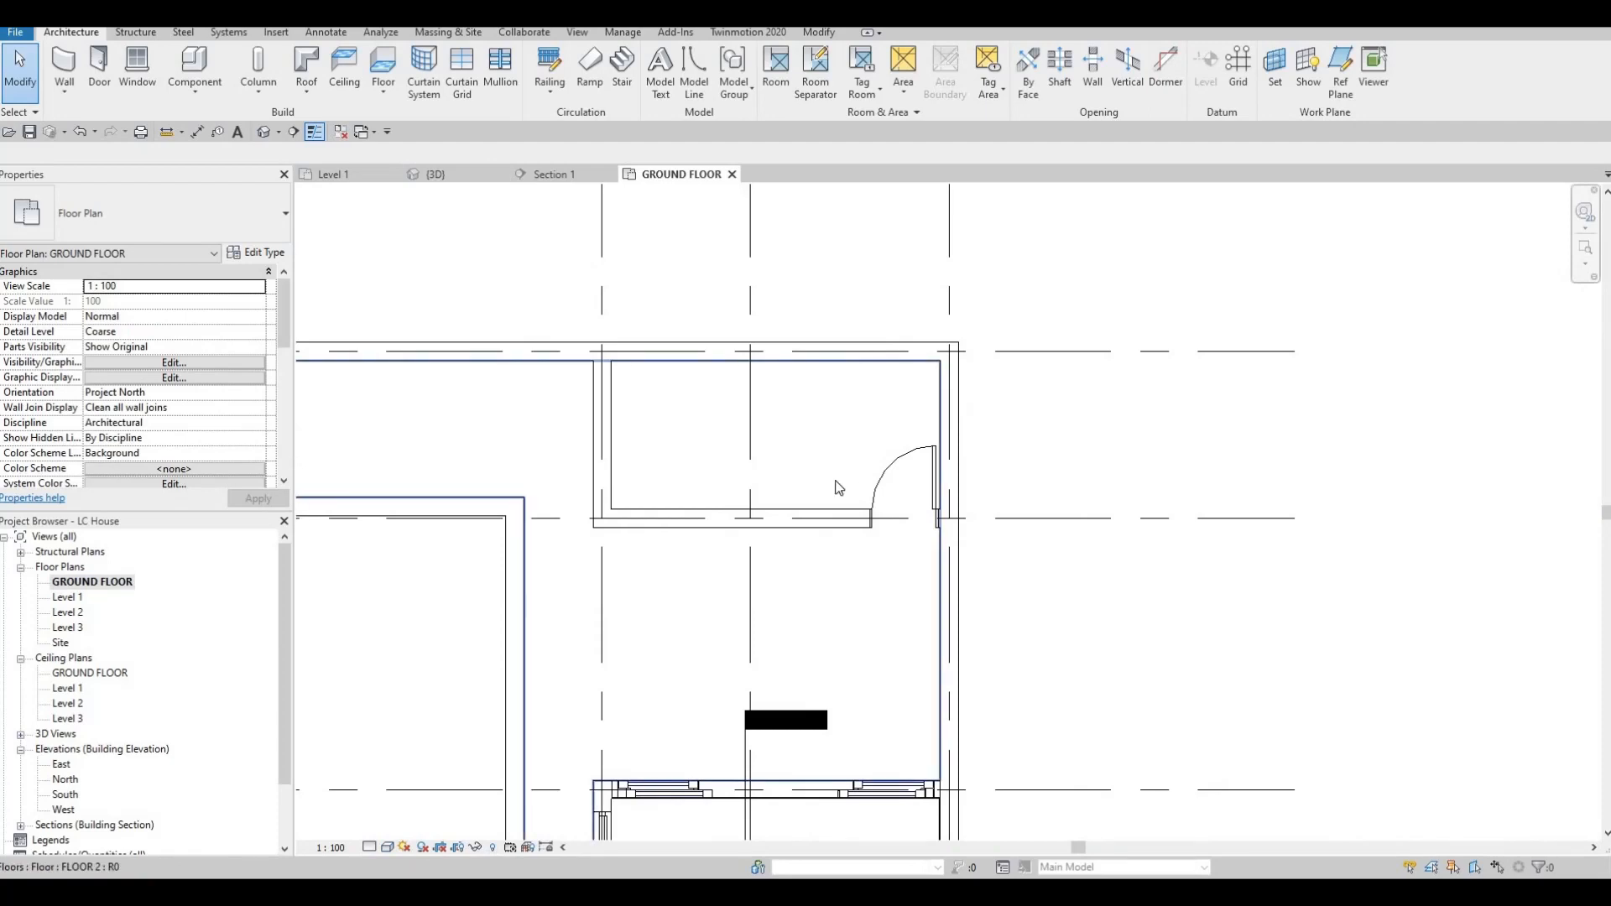
mouse_move(841, 487)
middle_mouse_down()
mouse_move(931, 450)
mouse_move(856, 475)
middle_mouse_up()
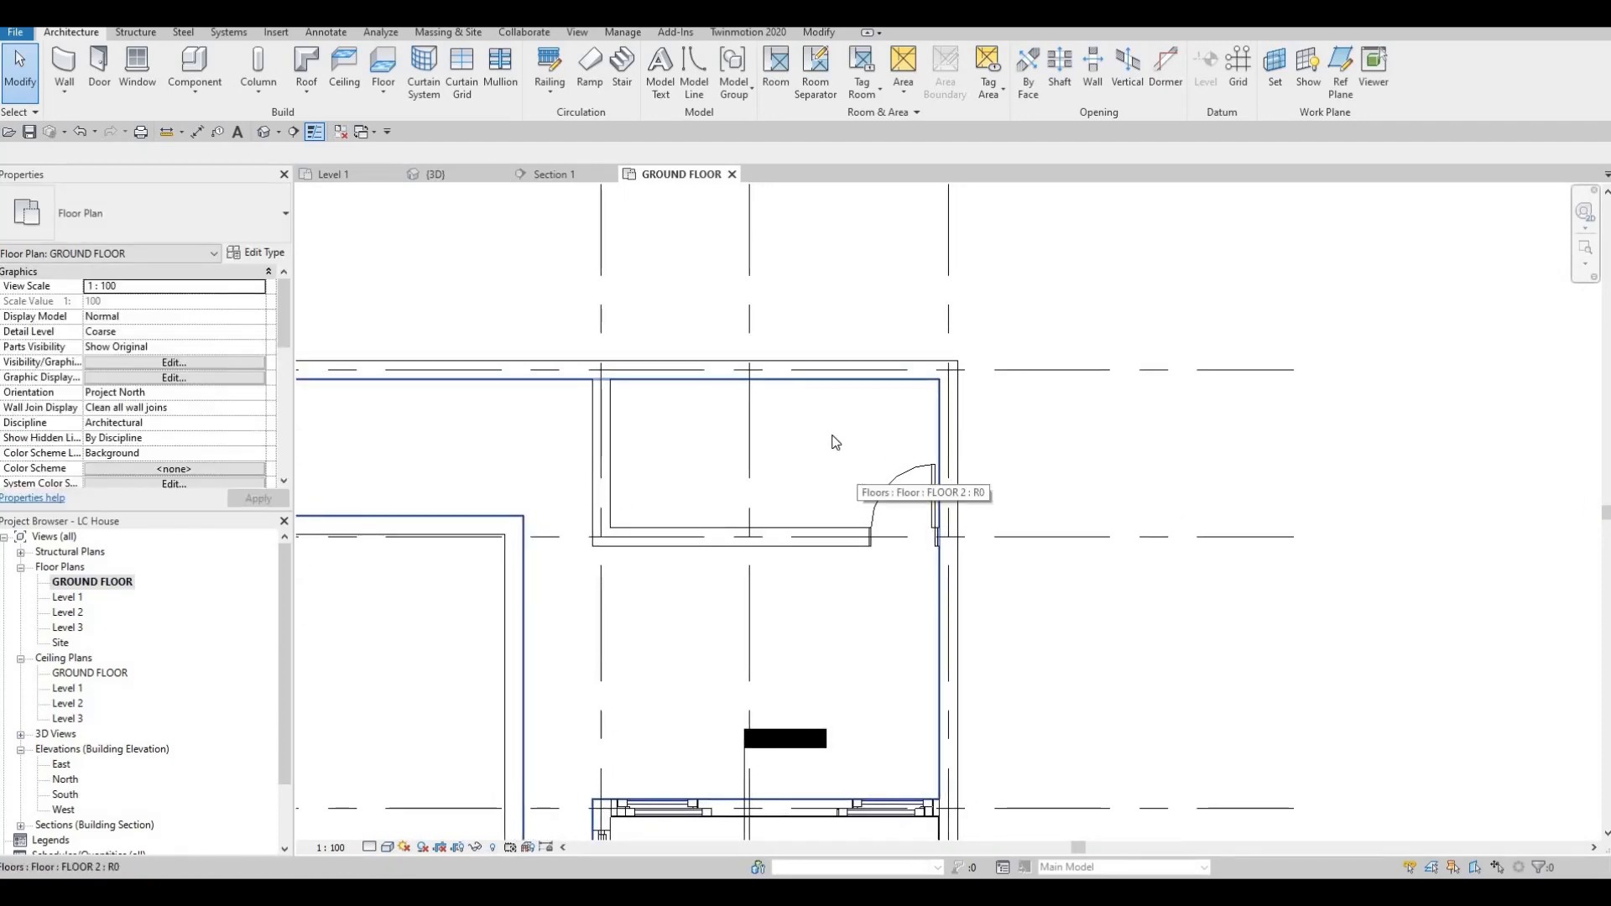
key("Escape")
key("Escape")
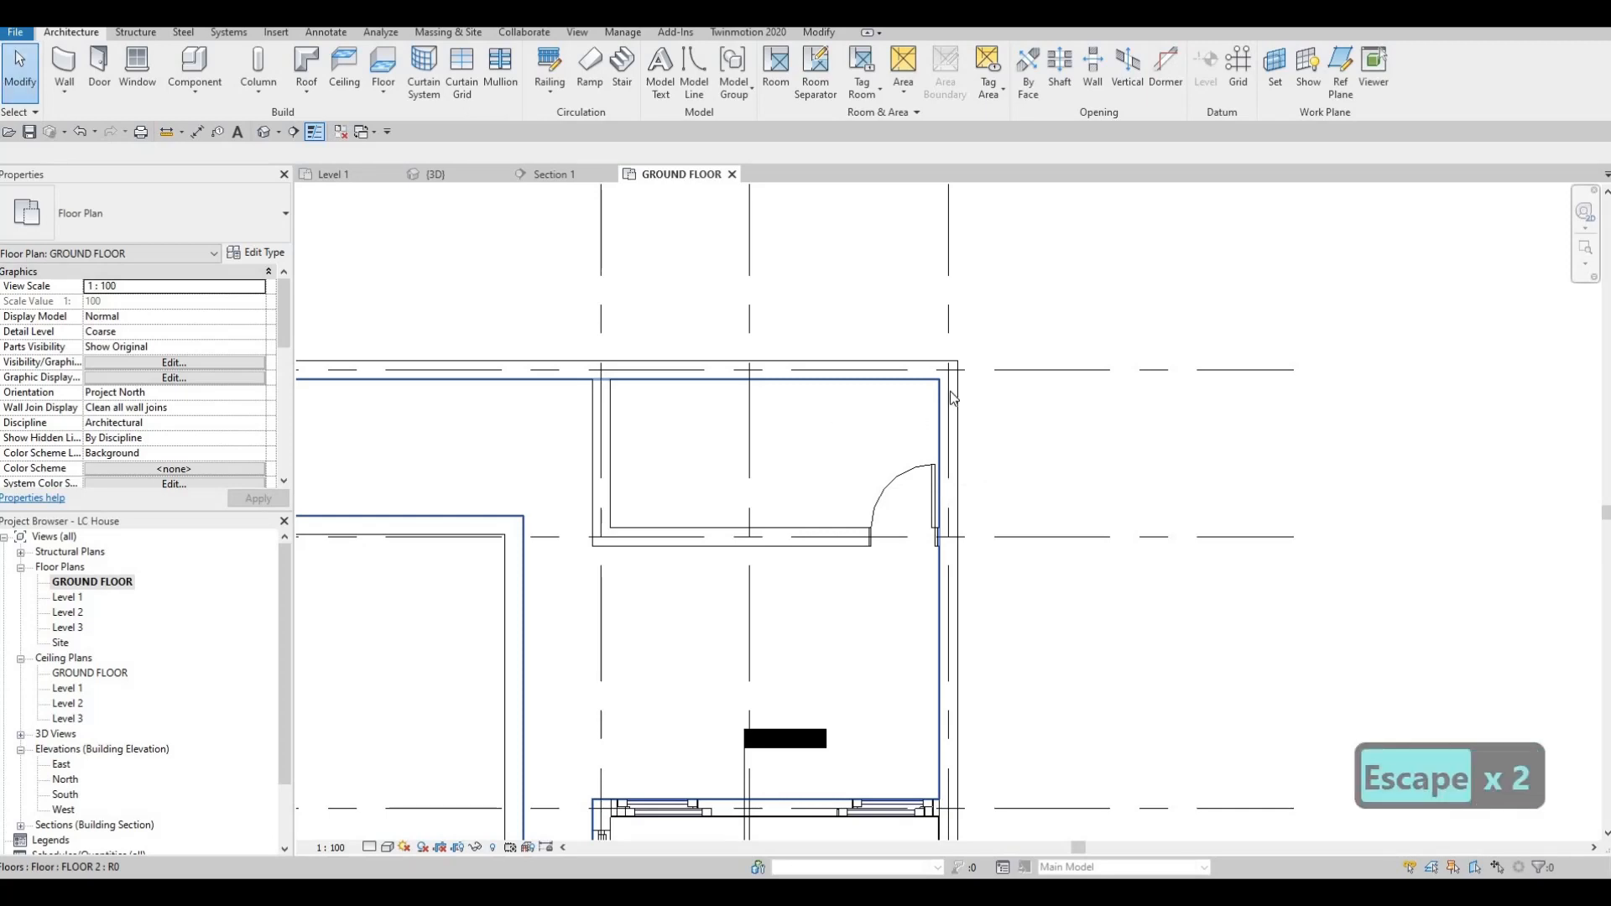
scroll(950, 391, "down", 2)
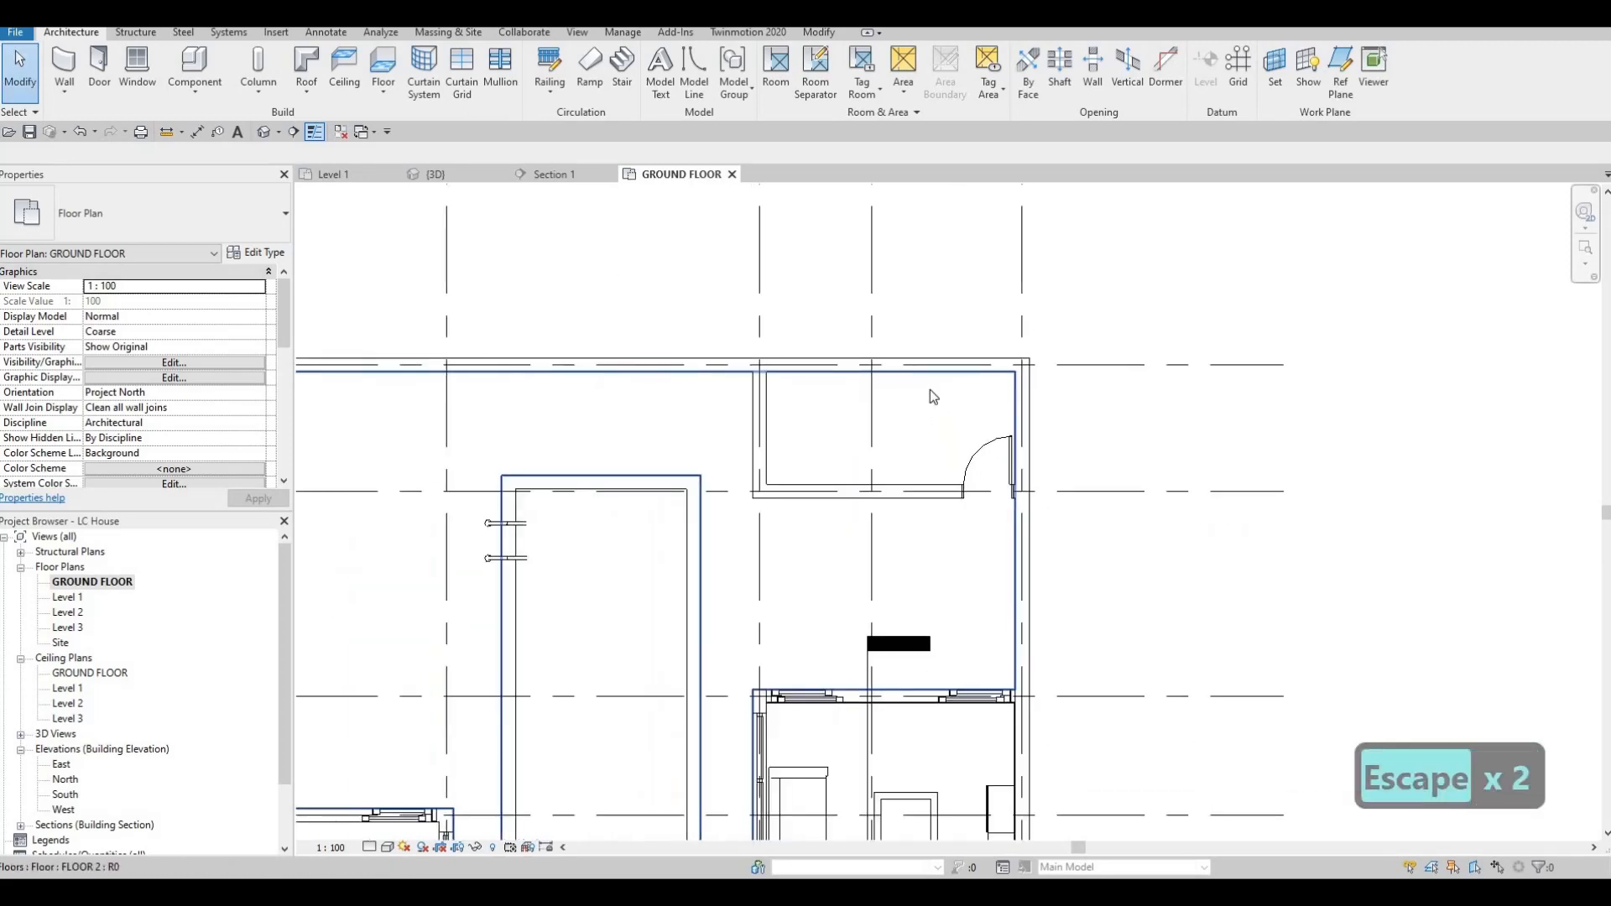
Load the M_Washer_Dryer_Combo family from the Mid-Range folder of the metric library's domestic specialty equipment.
left_click(275, 33)
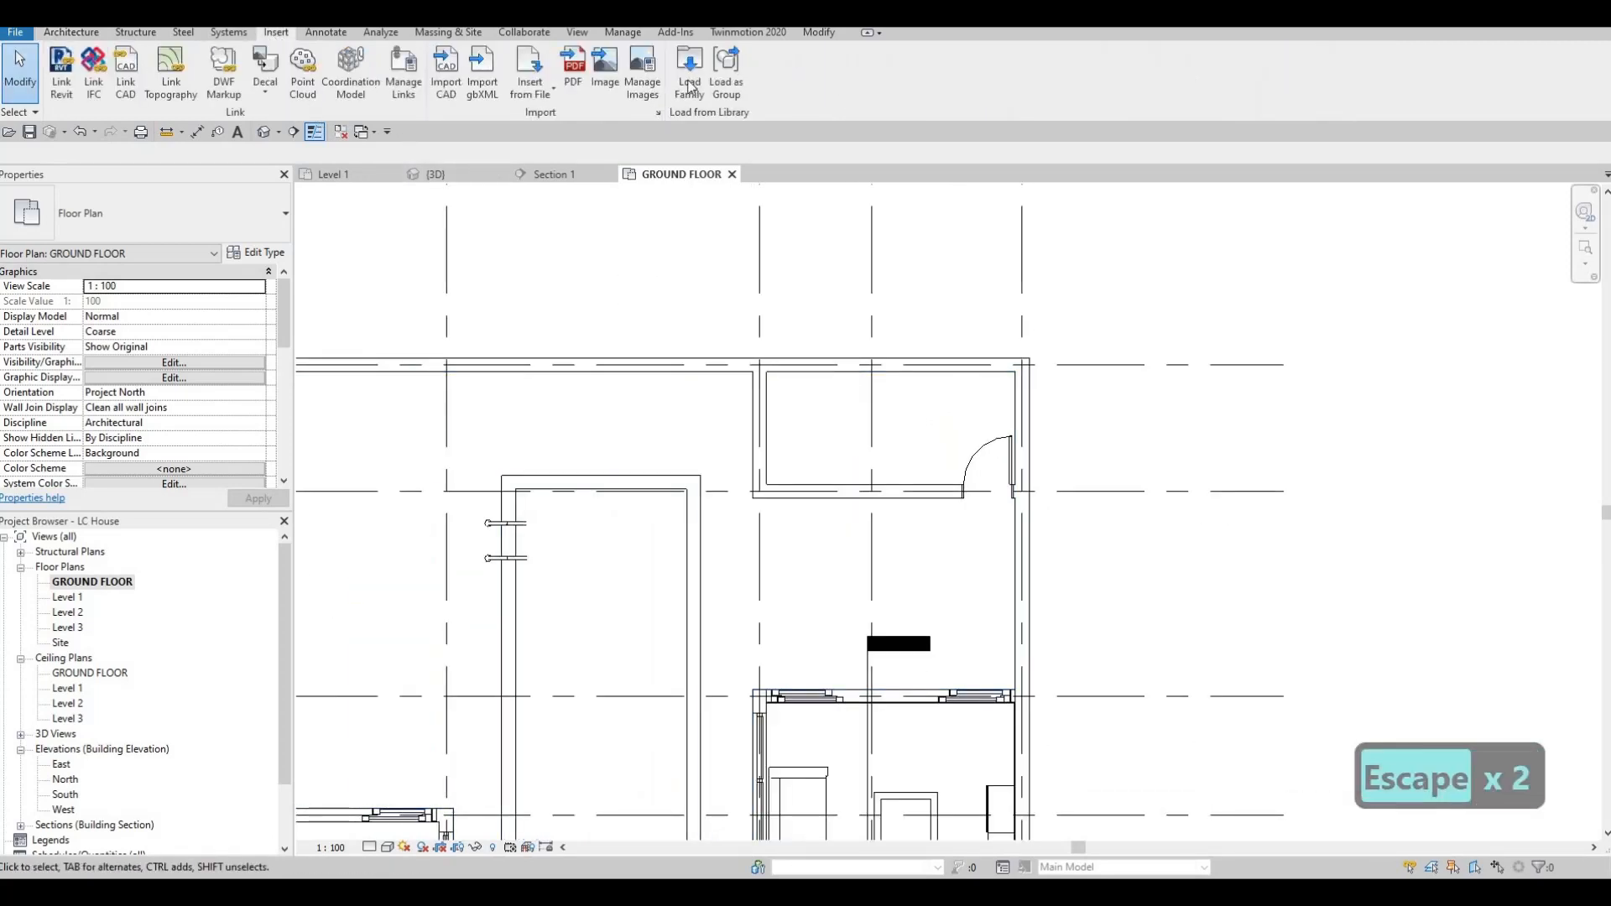
left_click(690, 84)
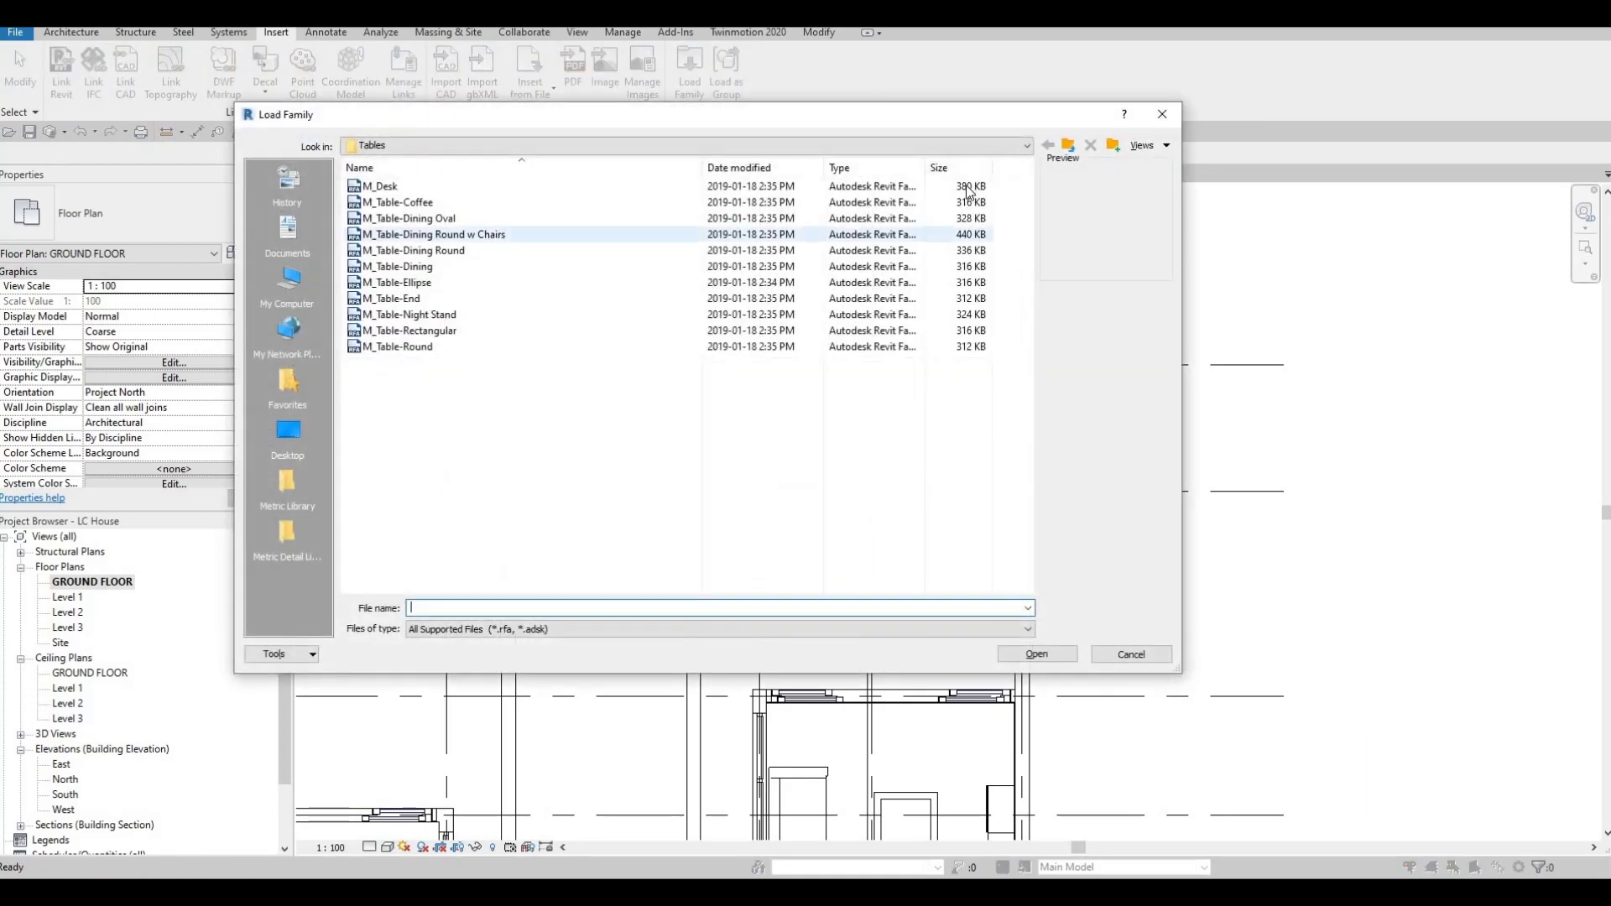
left_click(287, 482)
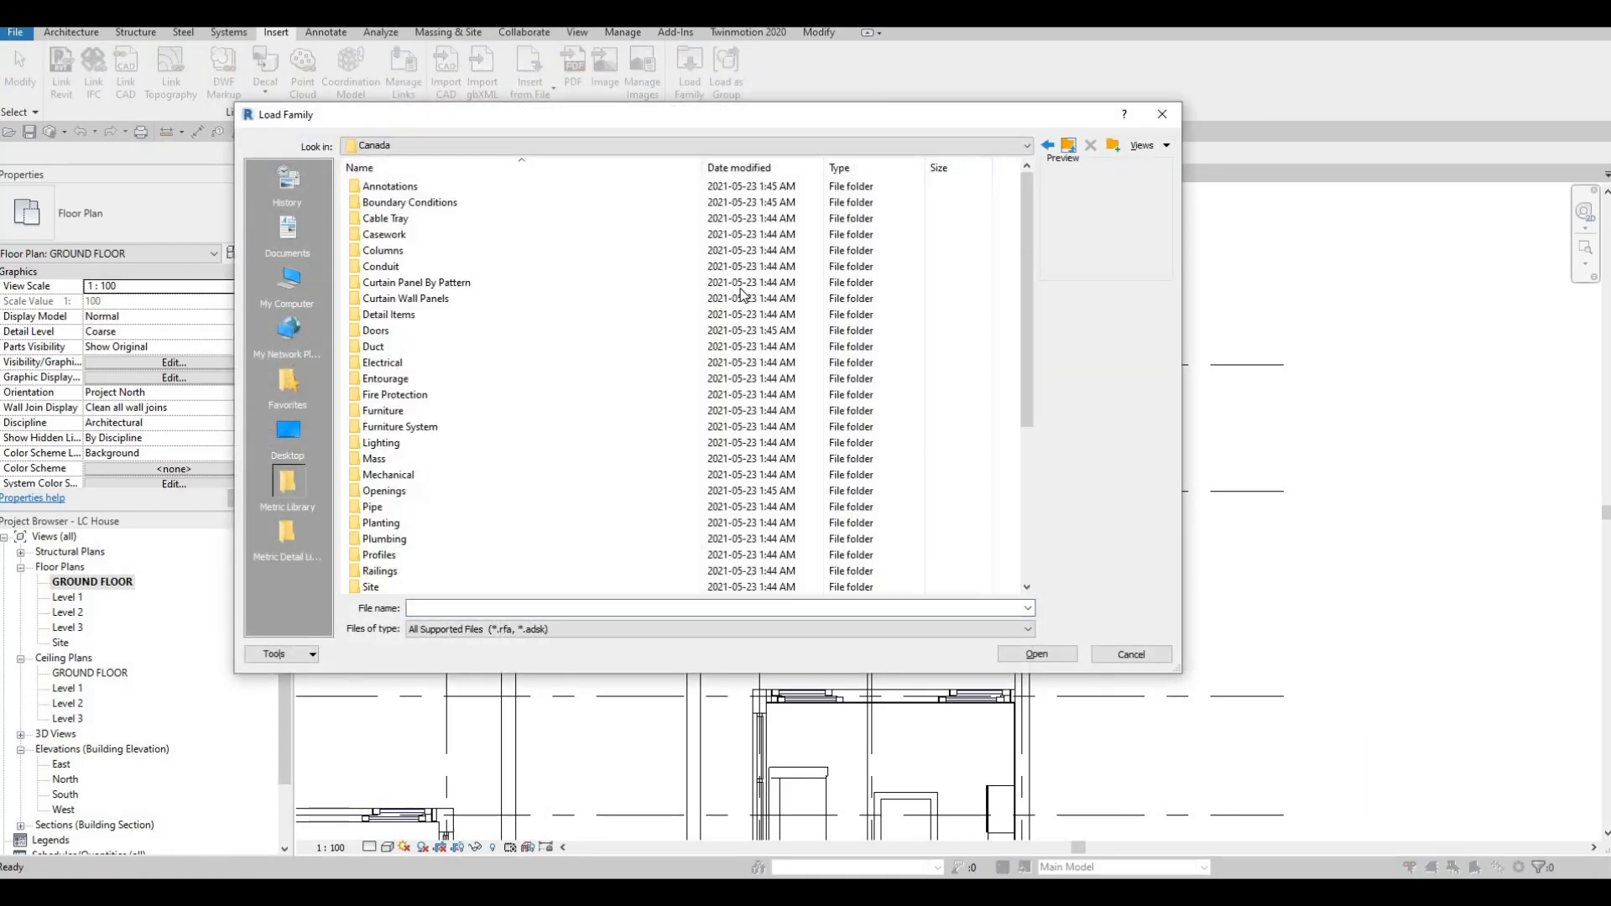
scroll(587, 356, "down", 5)
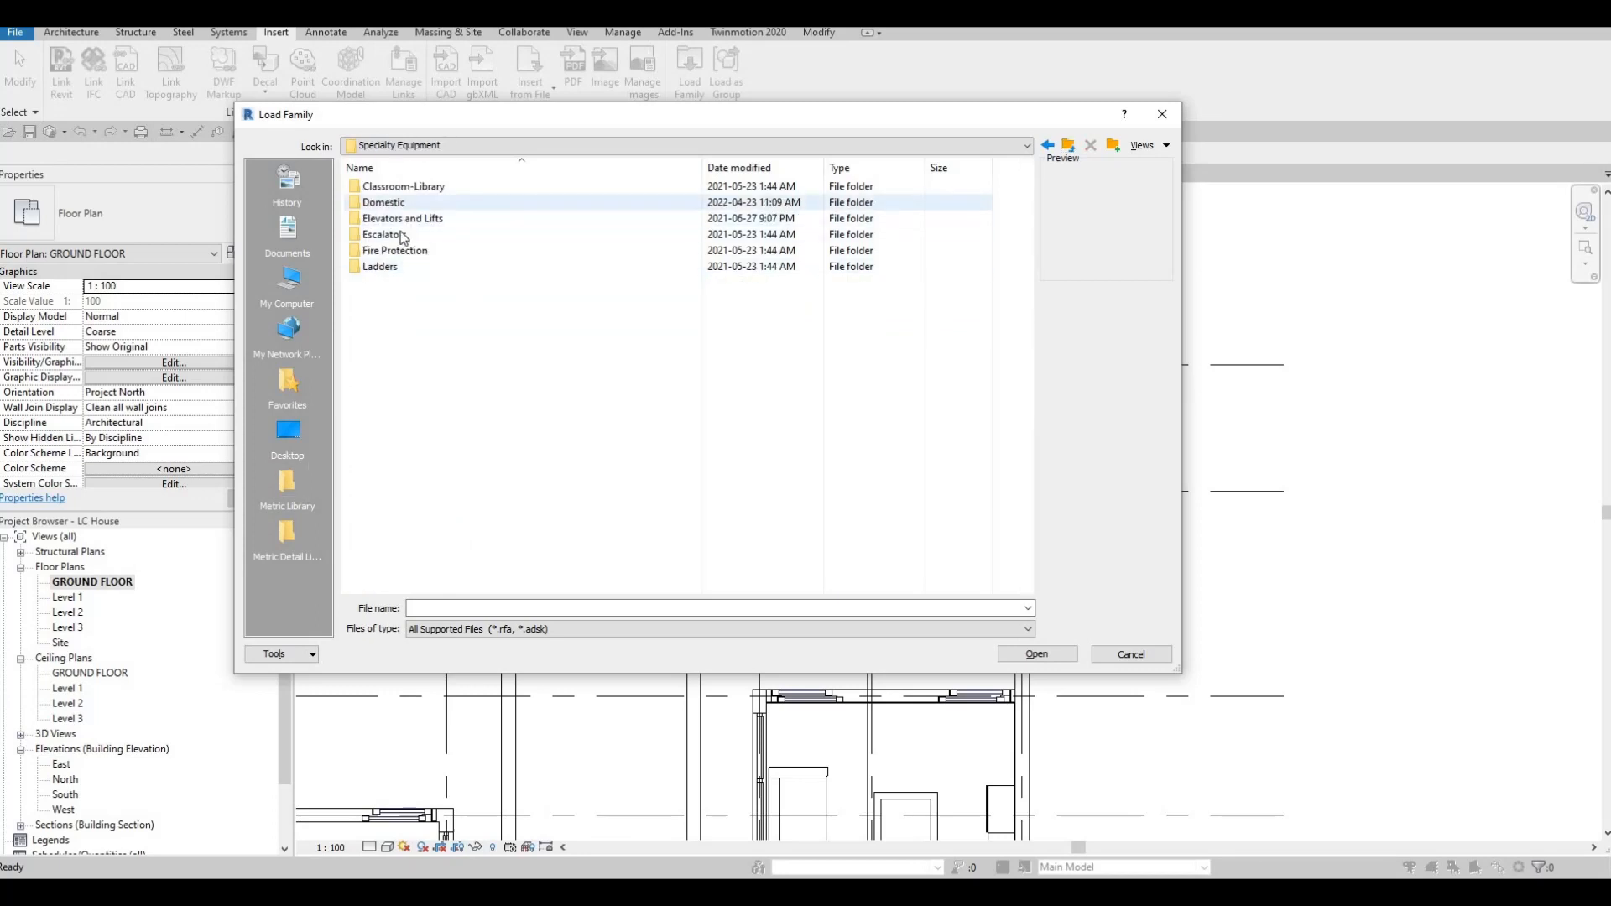
double_click(409, 205)
double_click(417, 205)
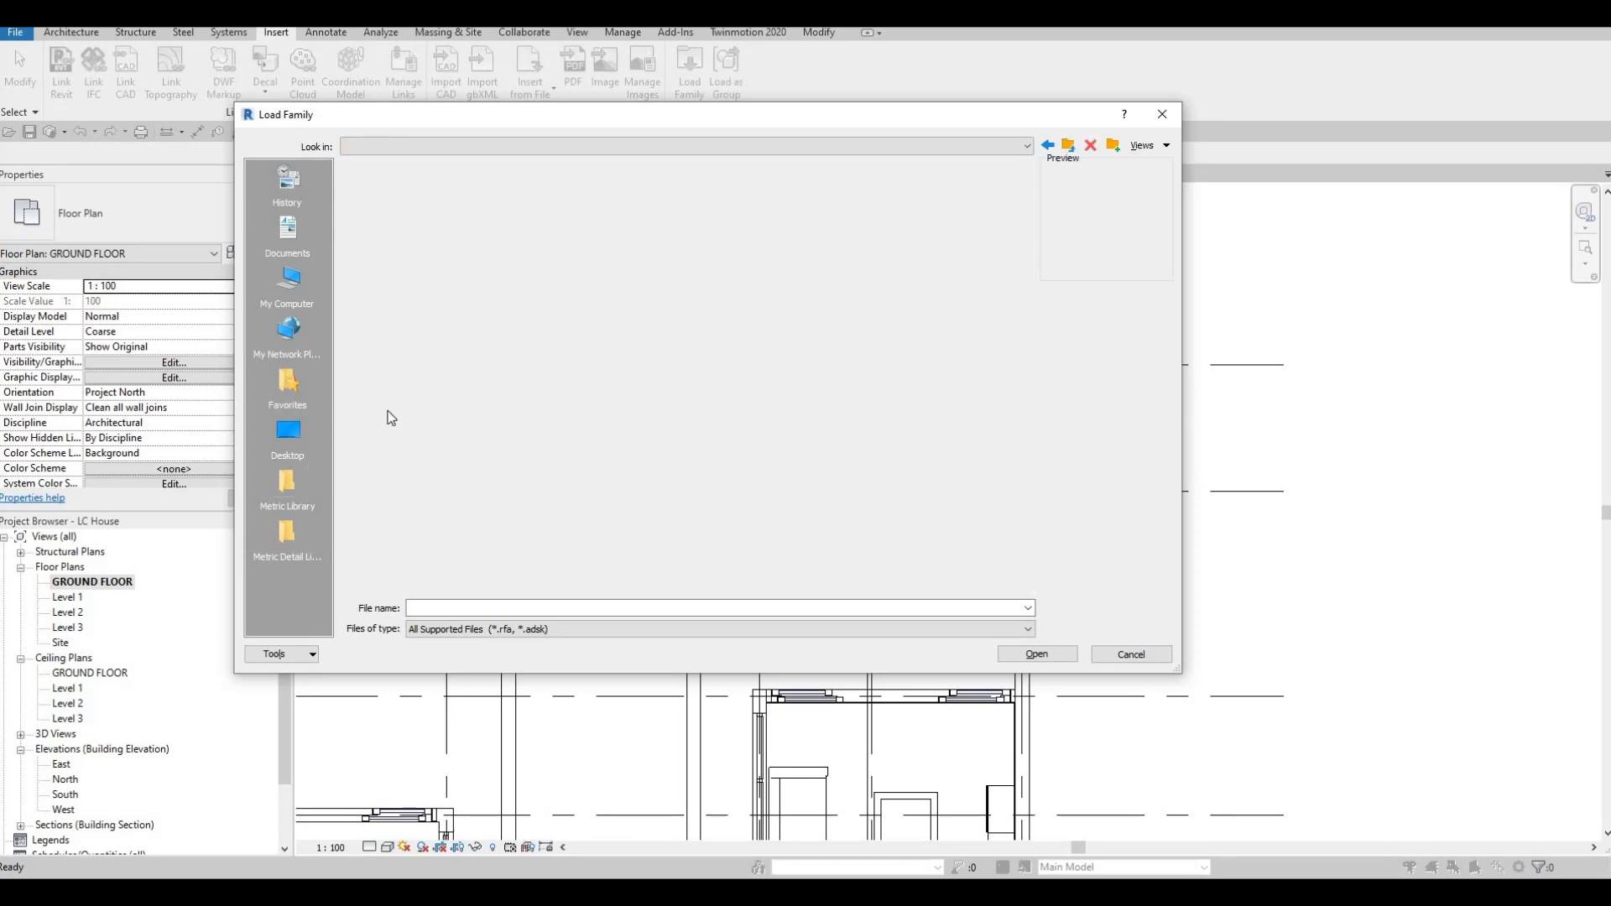
left_click(395, 380)
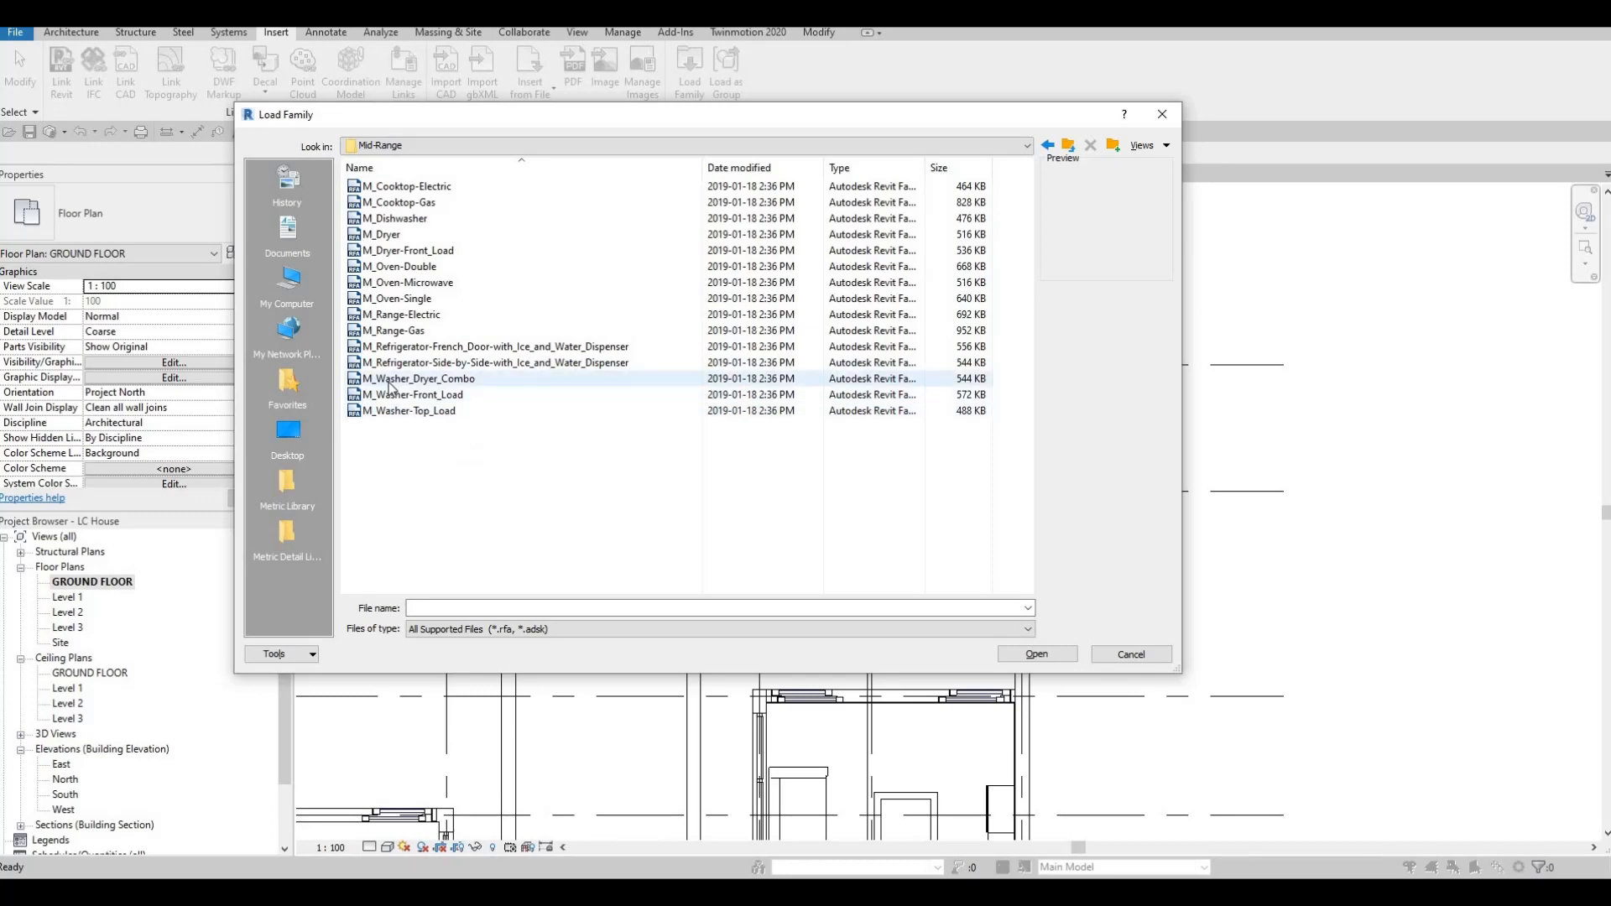
left_click(1037, 655)
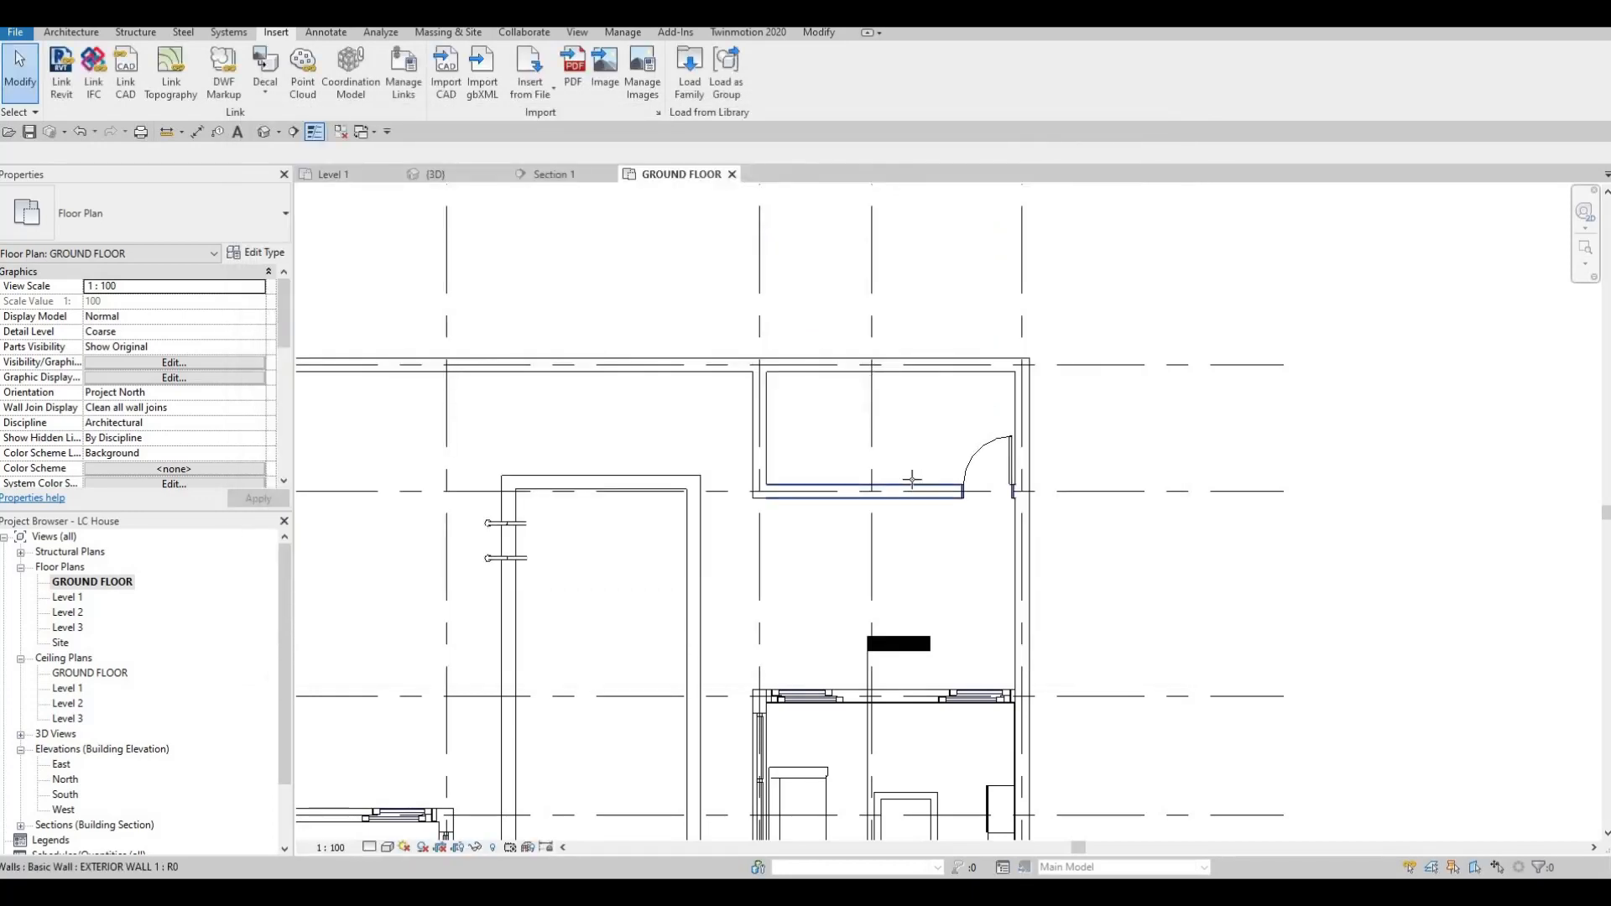
Place the 600mm M_Washer_Dryer_Combo inside the corner room against the middle of the rear boundary wall.
key("c")
key("m")
scroll(976, 365, "up", 5)
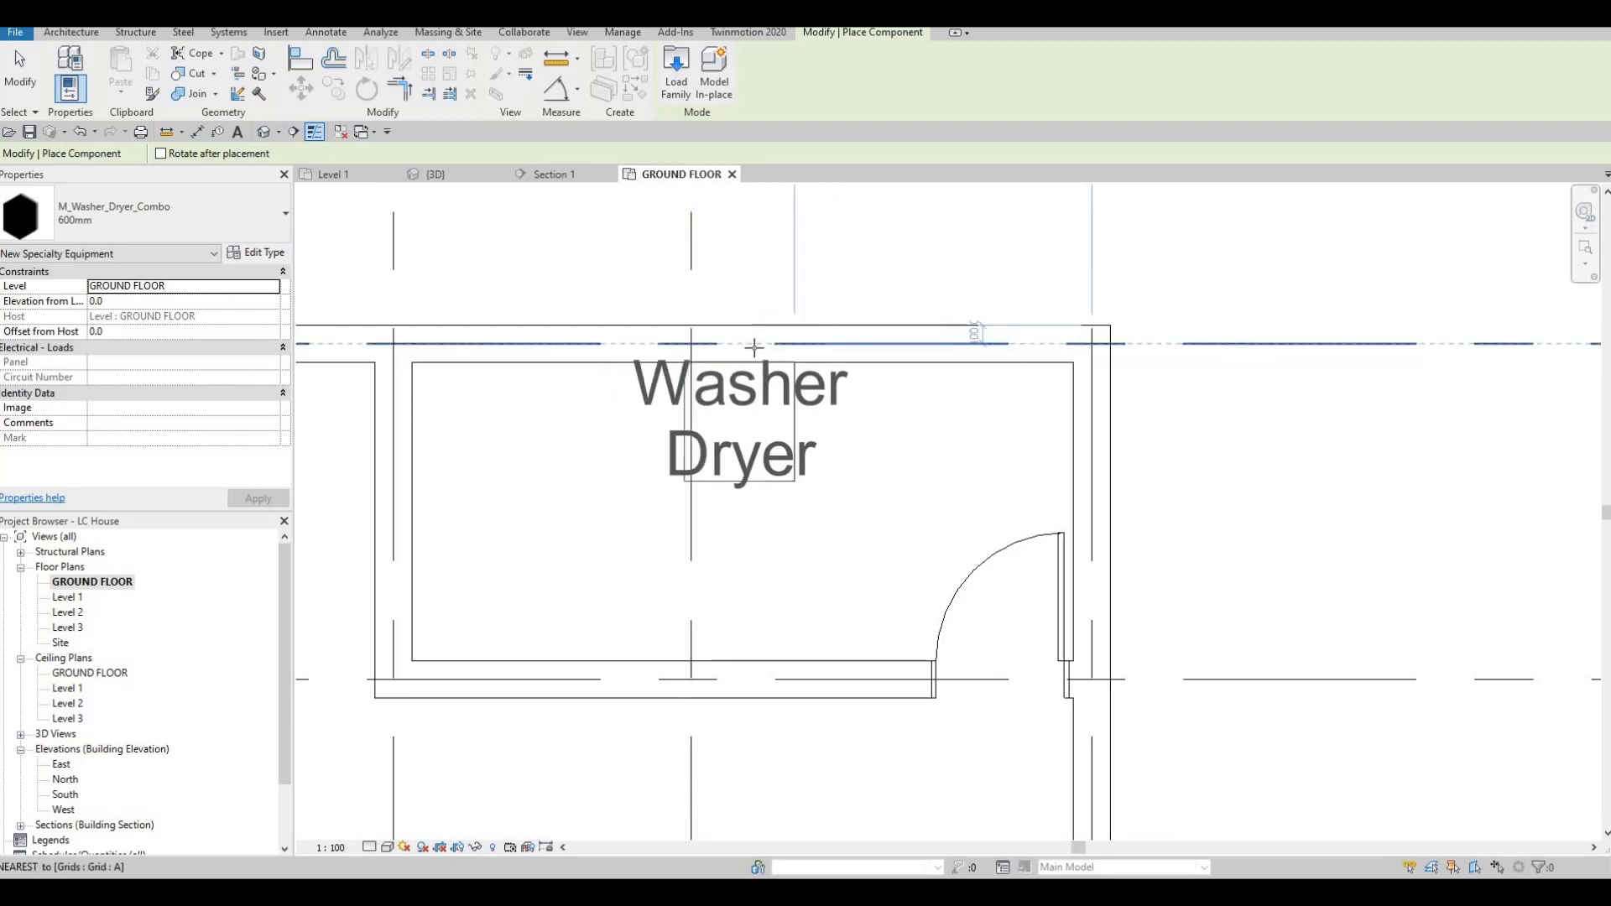
left_click(759, 529)
key("Escape")
key("Escape")
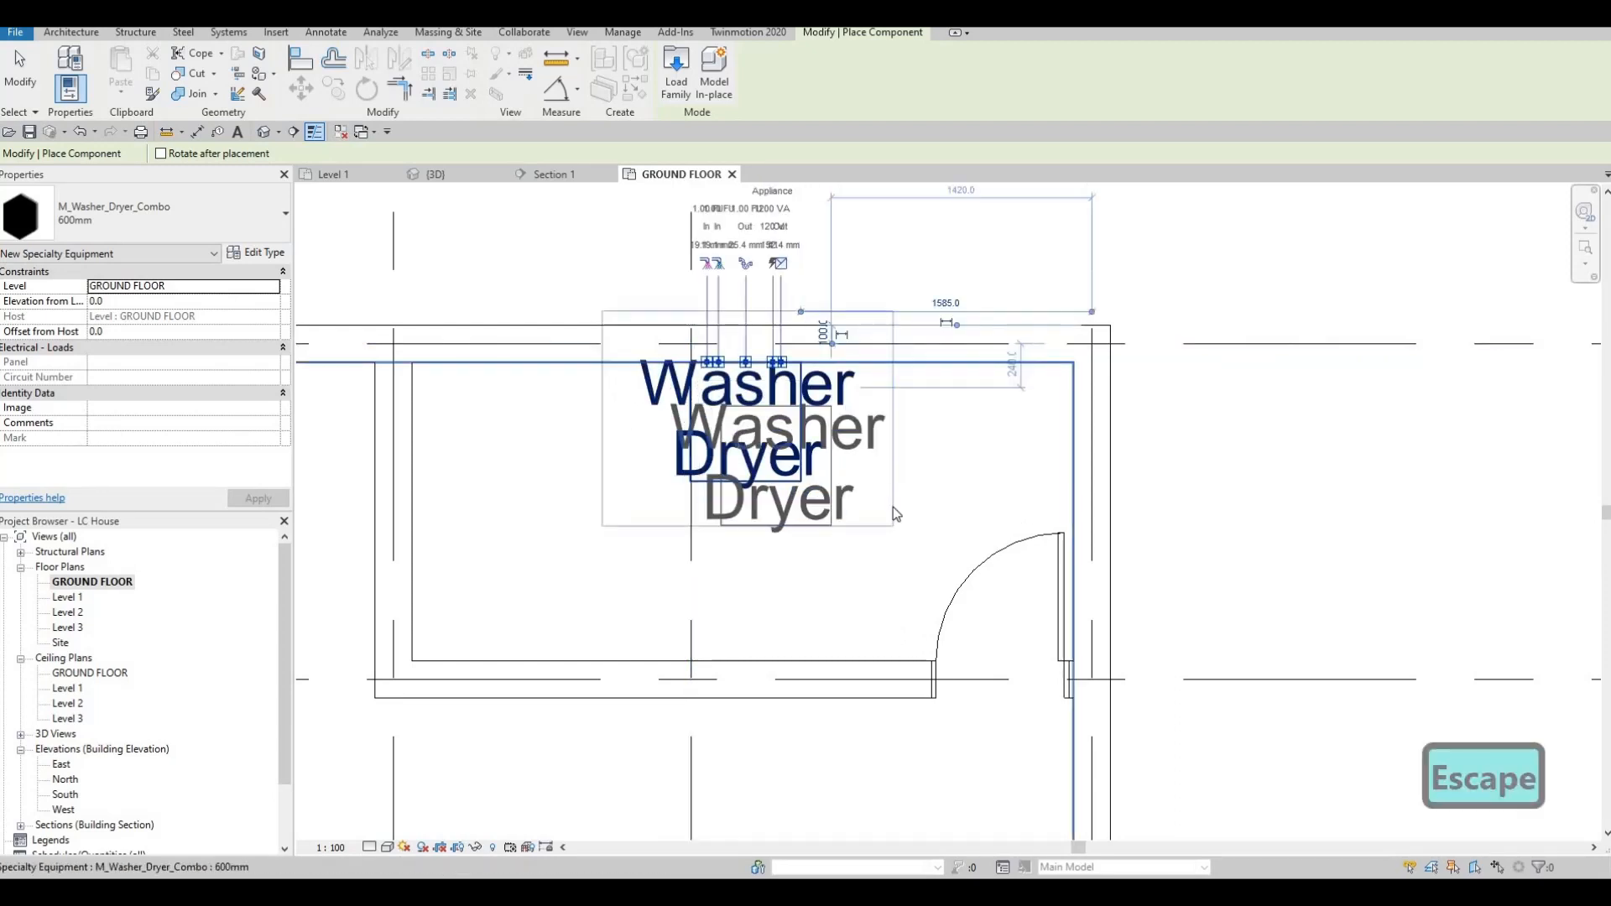
scroll(936, 466, "down", 3)
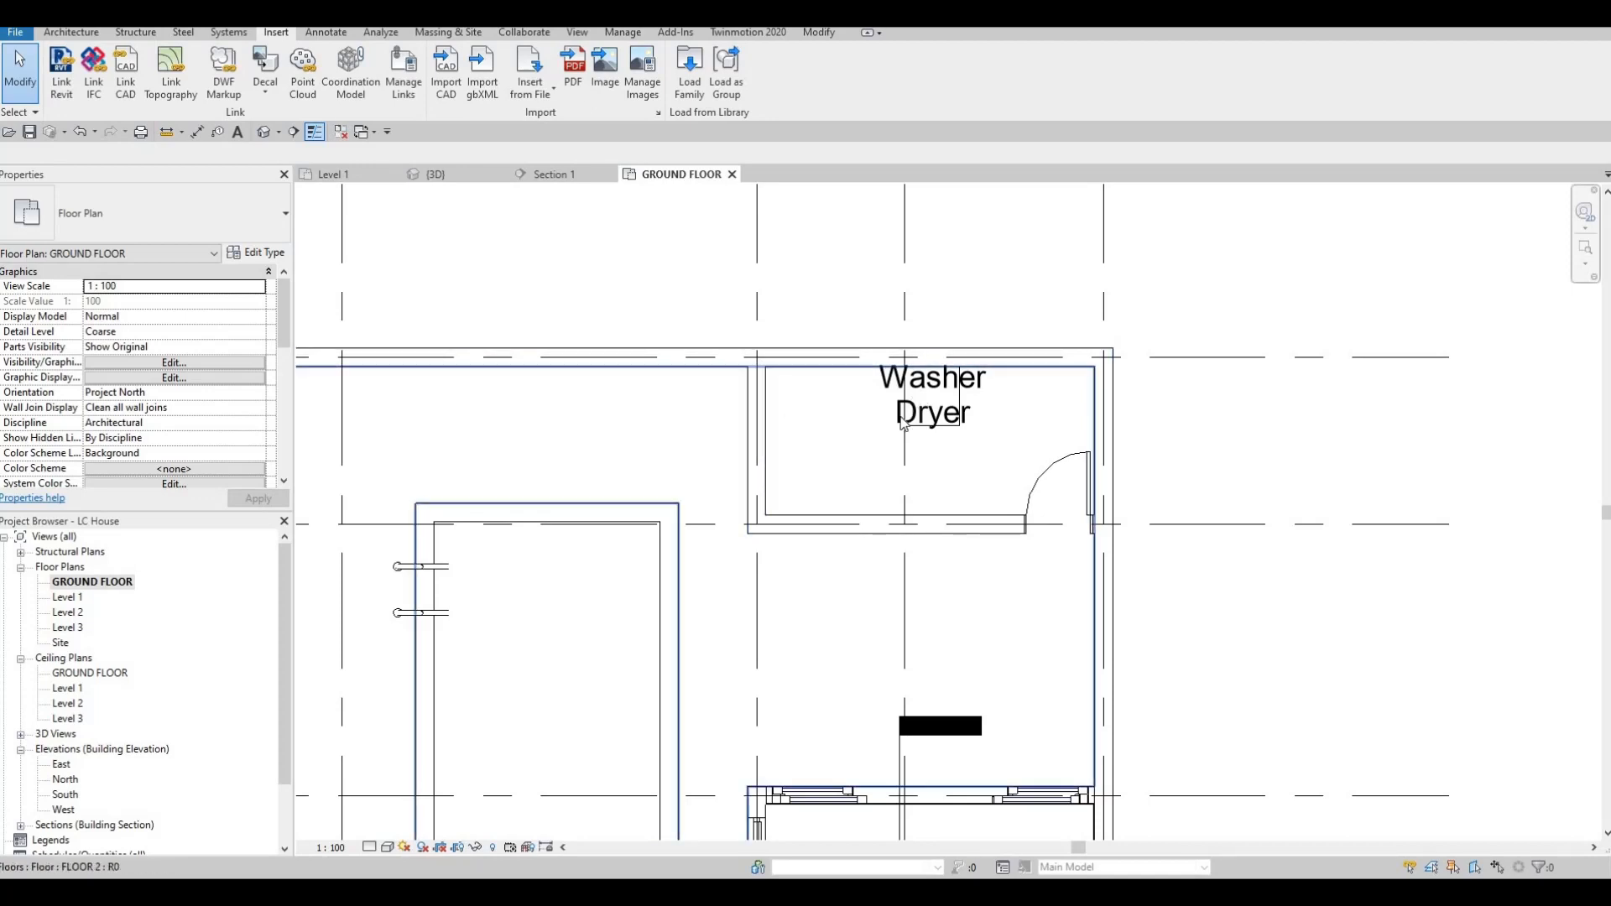
Move the washer-dryer along the rear boundary wall into the laundry room's corner on the pool side.
middle_click_drag(778, 460, 896, 435)
scroll(896, 436, "down", 2)
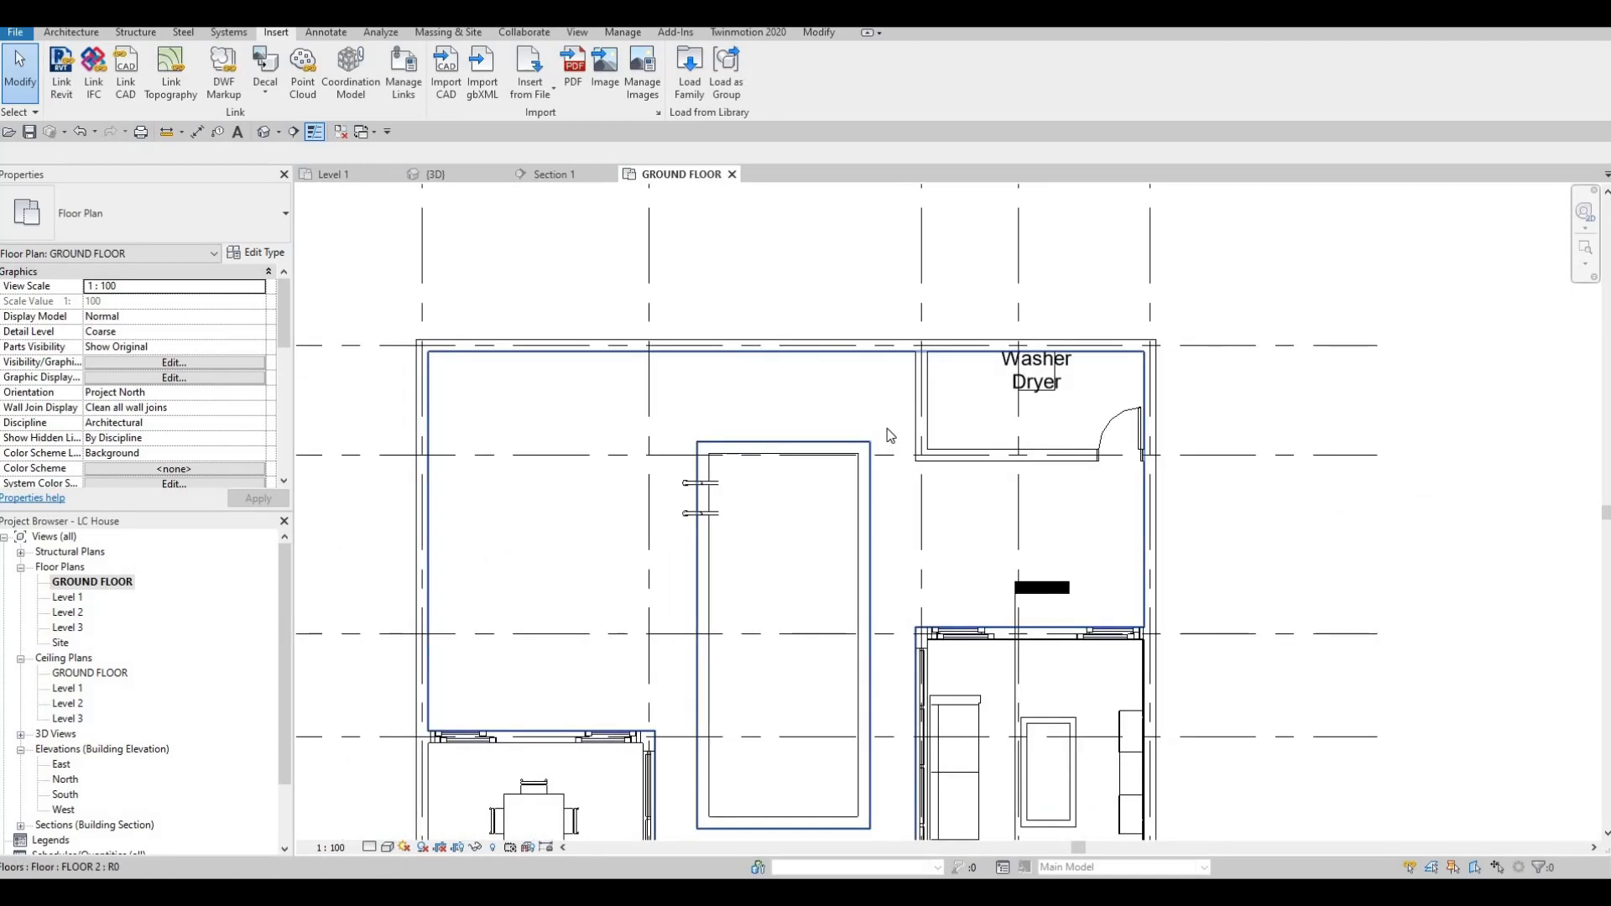
scroll(833, 572, "down", 1)
middle_click_drag(833, 571, 865, 455)
scroll(924, 344, "up", 5)
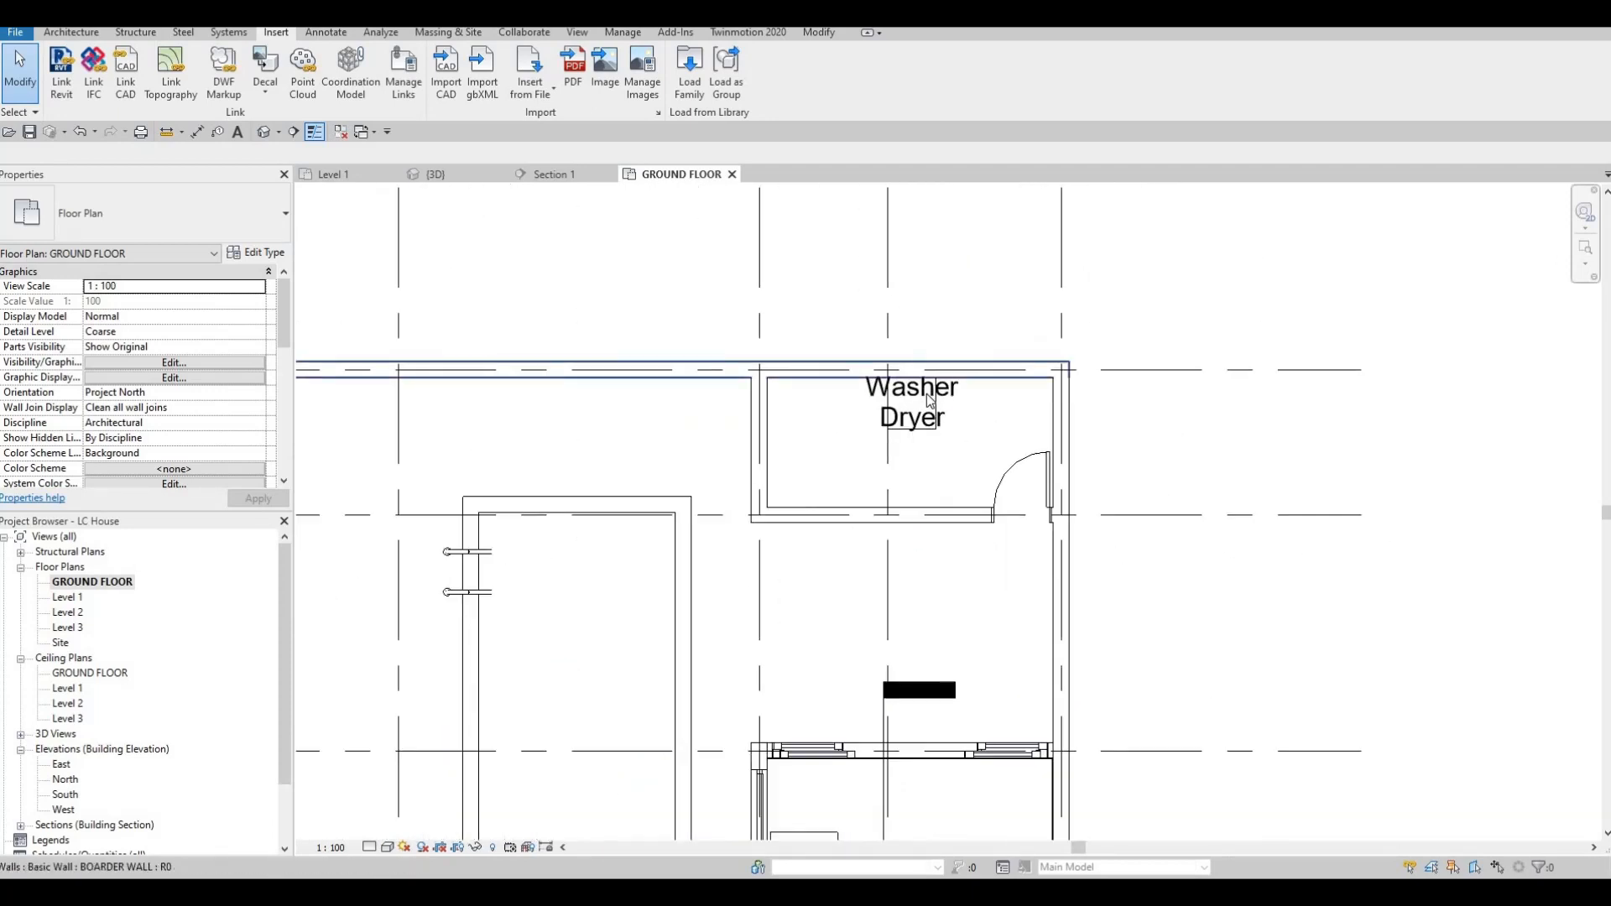
left_click(946, 399)
left_click_drag(949, 399, 783, 421)
key("Escape")
key("Escape")
Copy the washer-dryer 600 mm along the rear wall so the two units stand side by side.
left_click(783, 420)
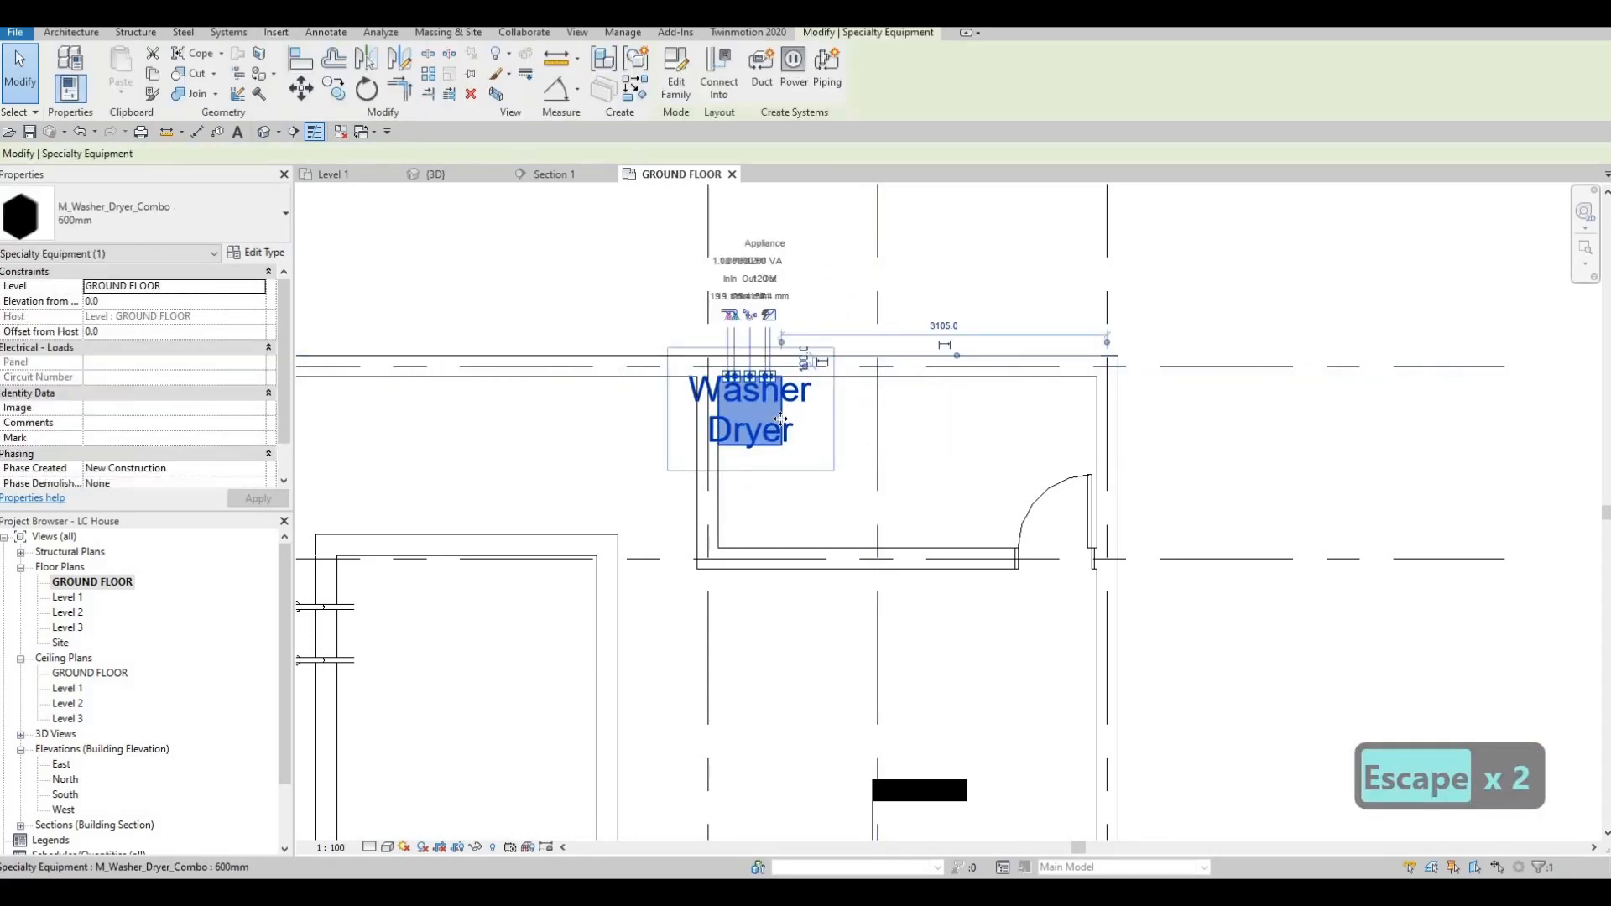
key("c")
key("o")
scroll(725, 376, "up", 3)
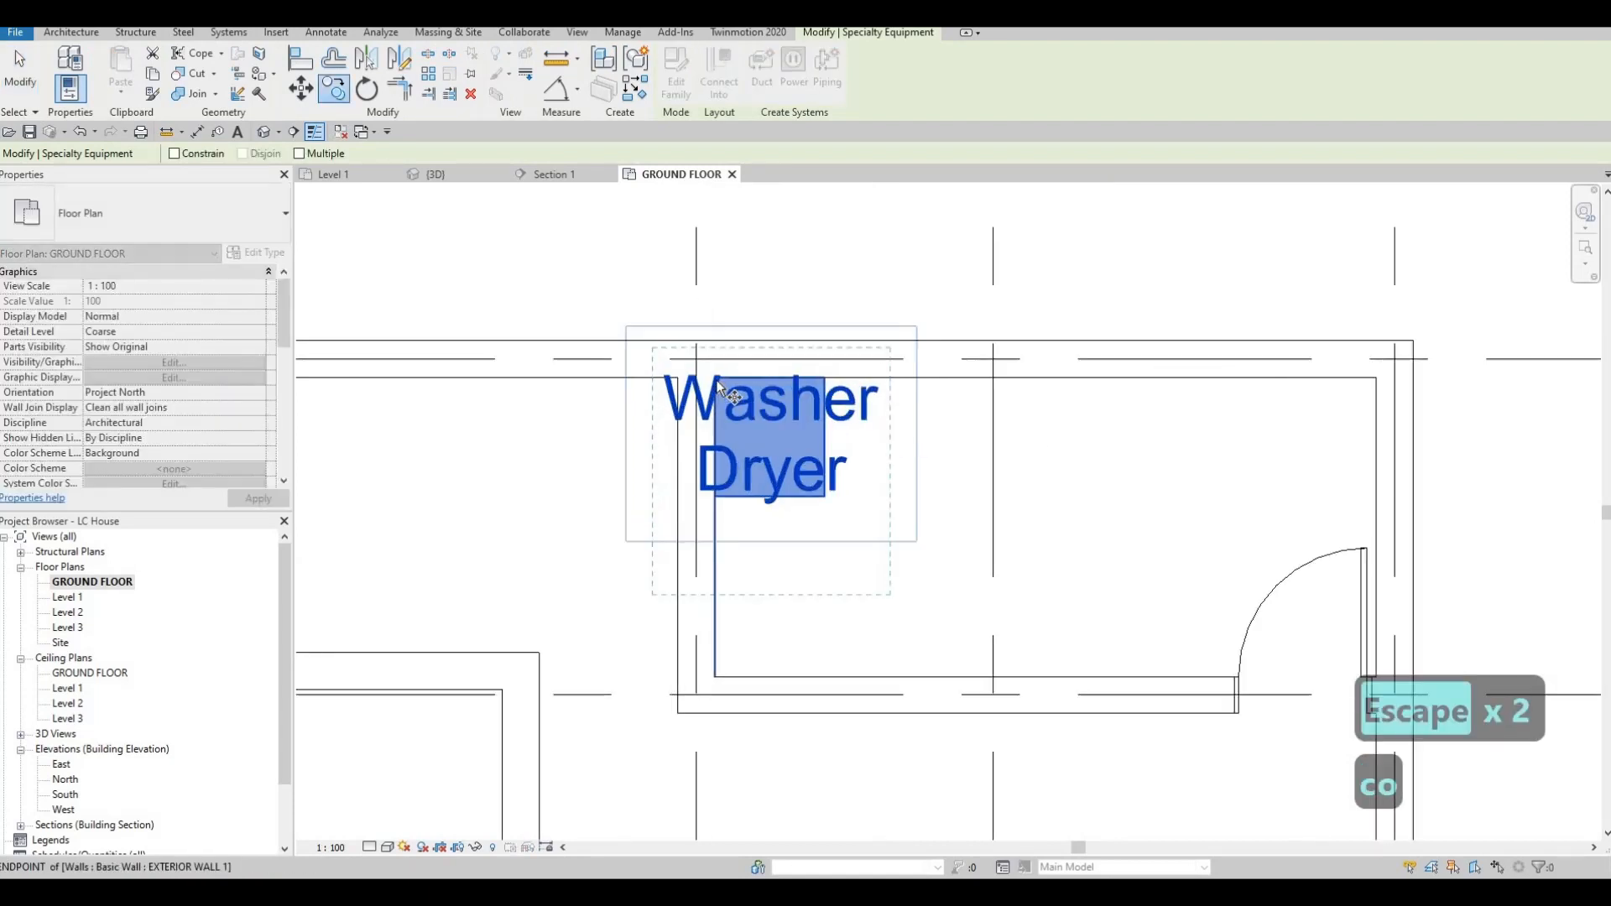
left_click(827, 381)
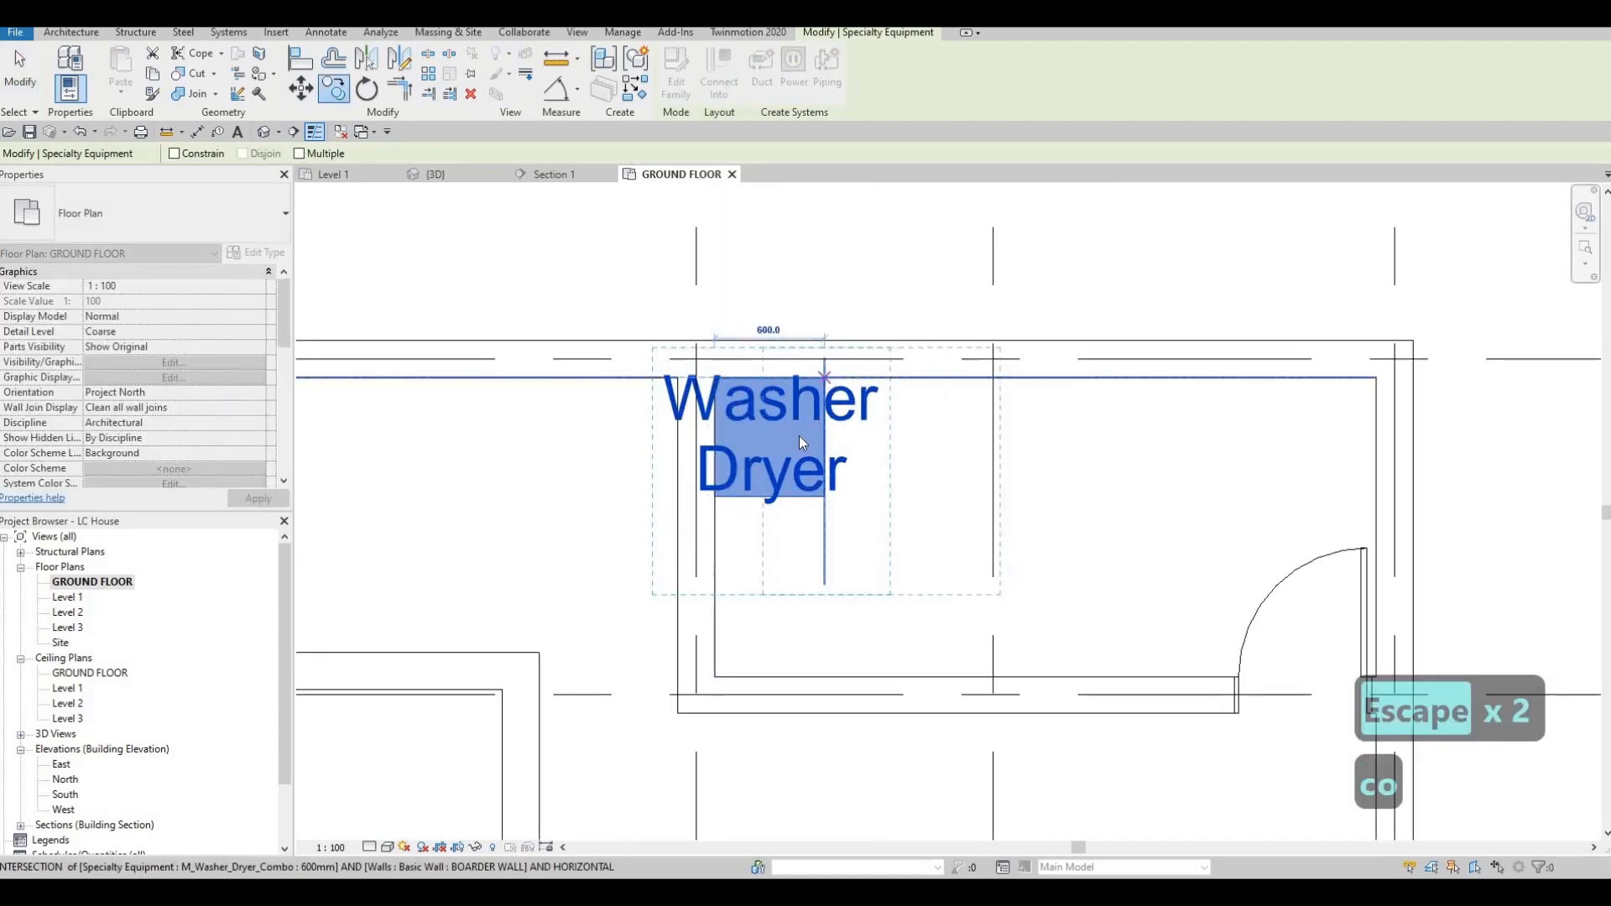
key("Escape")
key("Escape")
key("Escape")
Hide the Washer Dryer text label through the type properties of the 600mm M_Washer_Dryer_Combo.
left_click(751, 462)
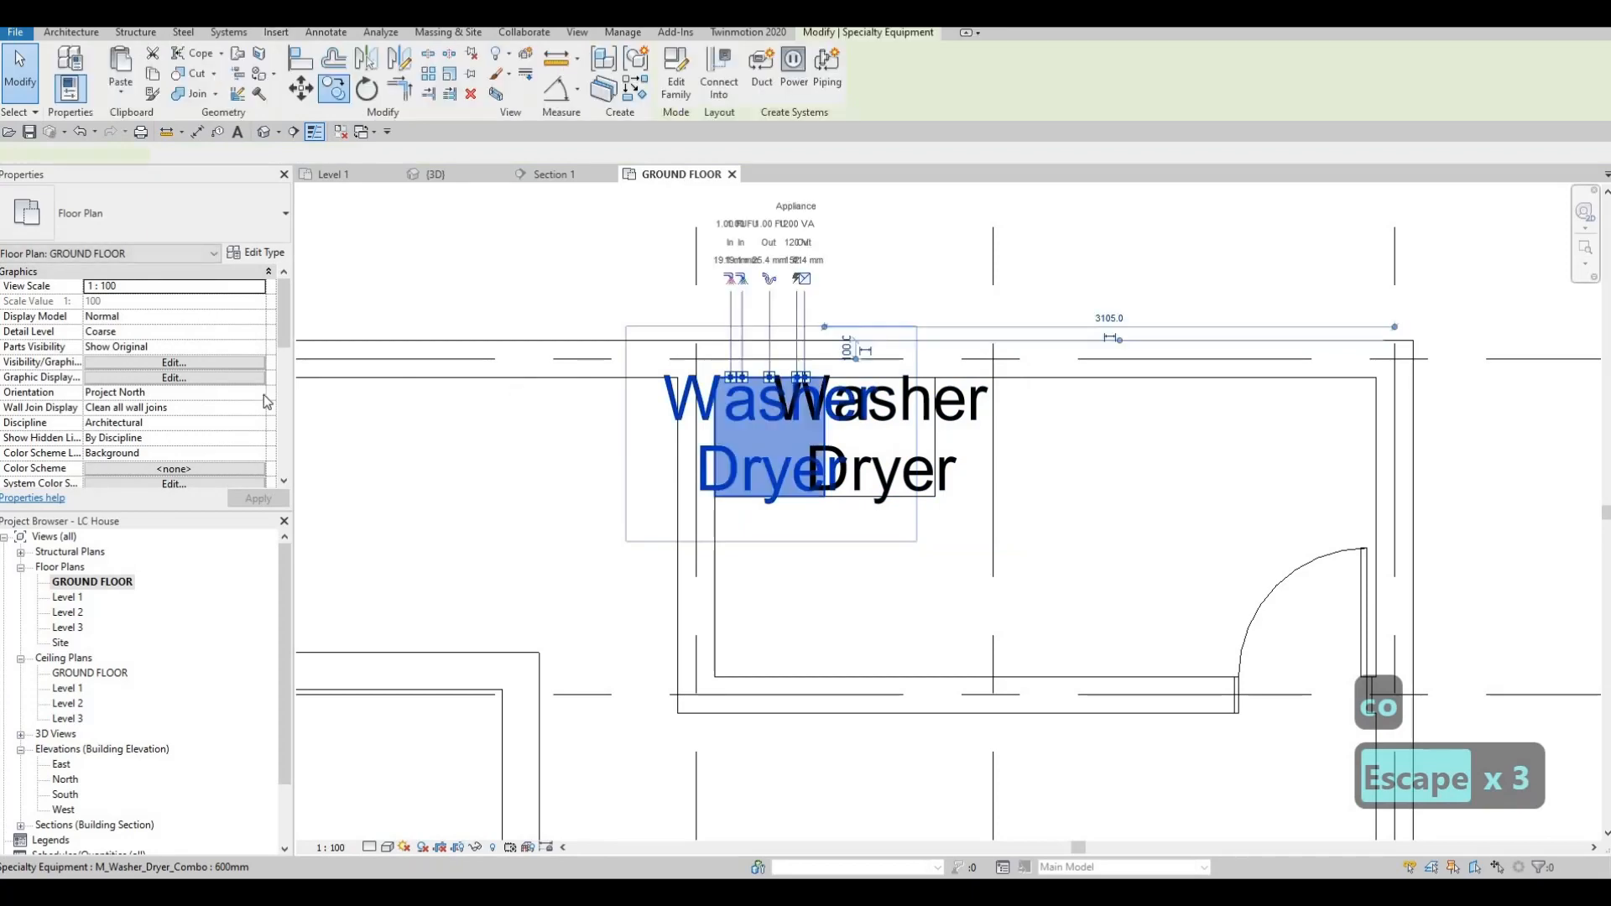
left_click(267, 253)
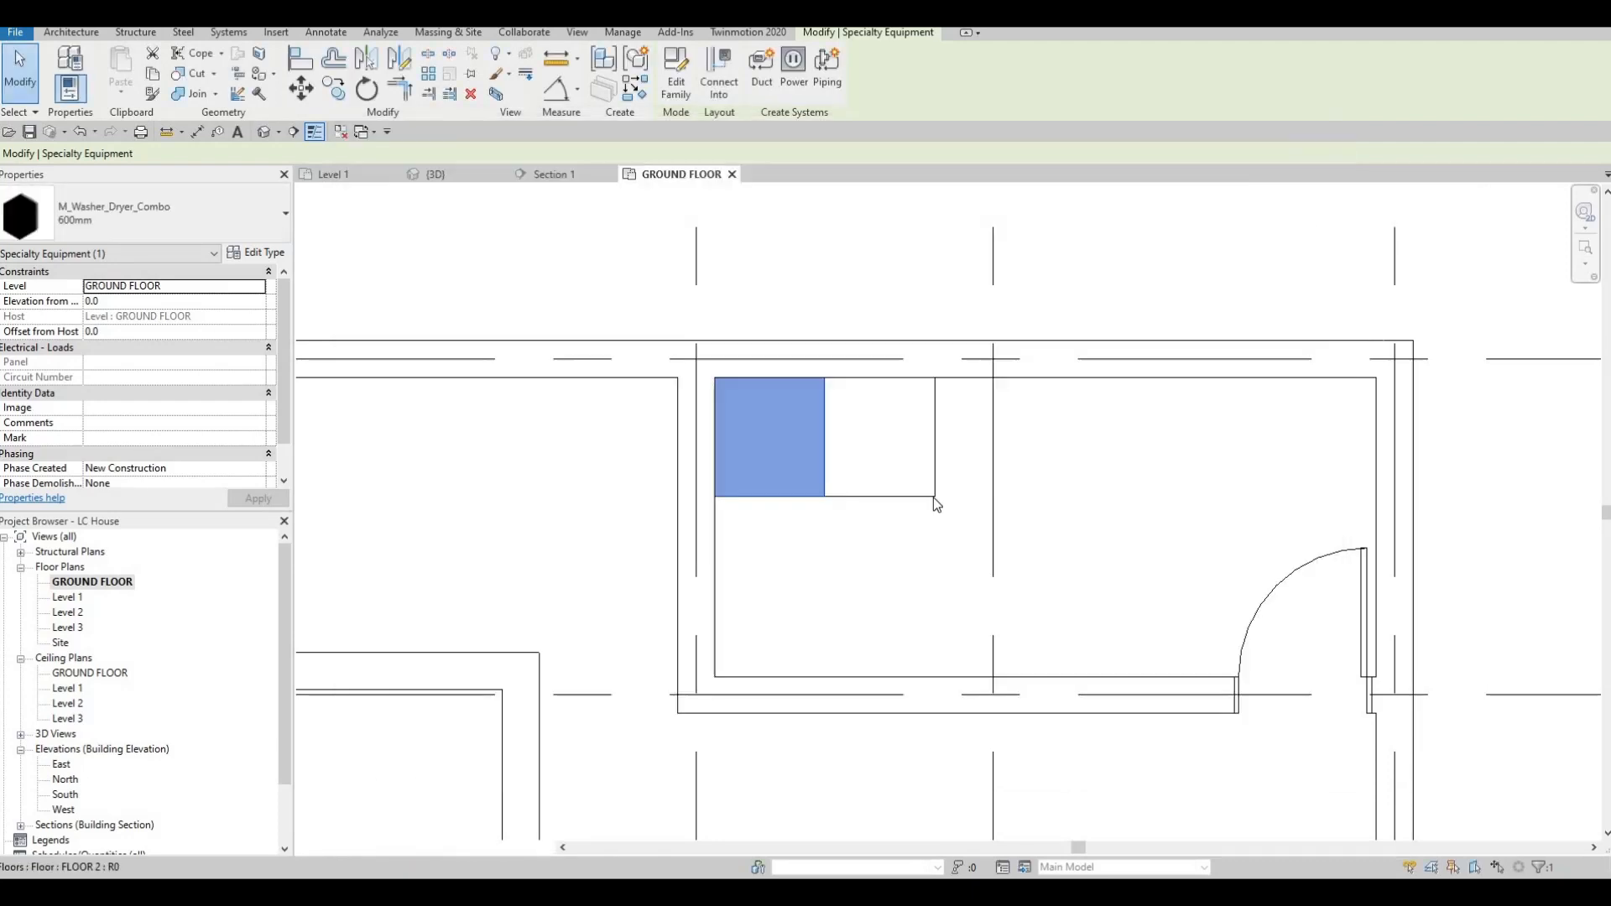
key("Escape")
left_click(880, 453)
key("Escape")
key("Escape")
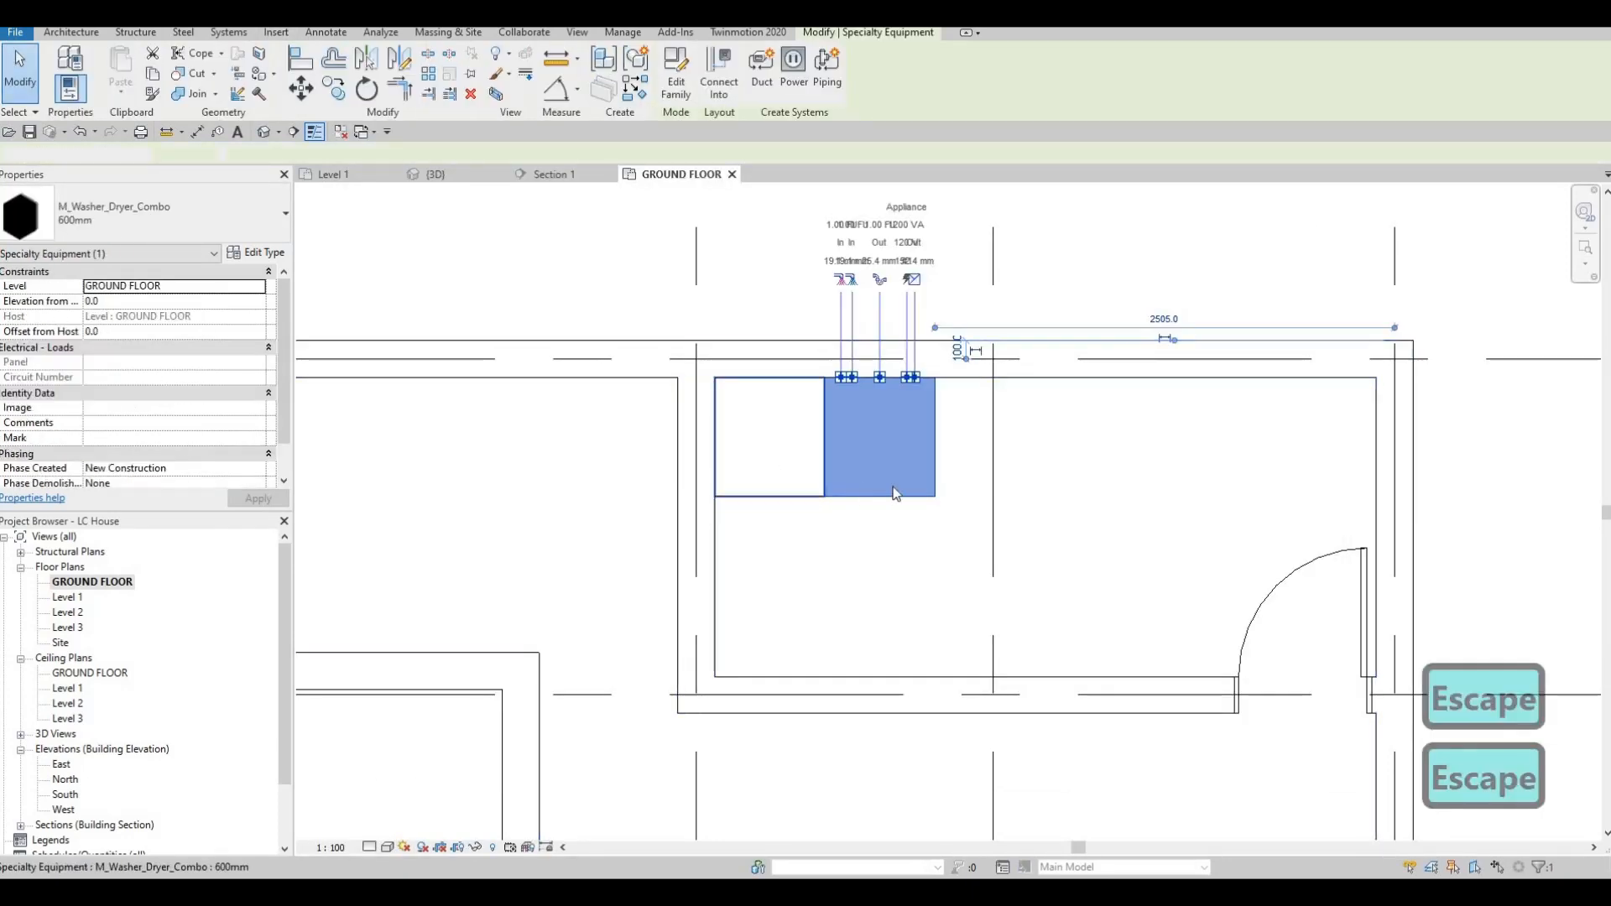
middle_click_drag(790, 568, 760, 467)
scroll(857, 497, "down", 1)
scroll(764, 505, "up", 3)
scroll(760, 467, "down", 2)
middle_click_drag(931, 471, 975, 466)
scroll(975, 466, "down", 2)
middle_click_drag(864, 459, 784, 457)
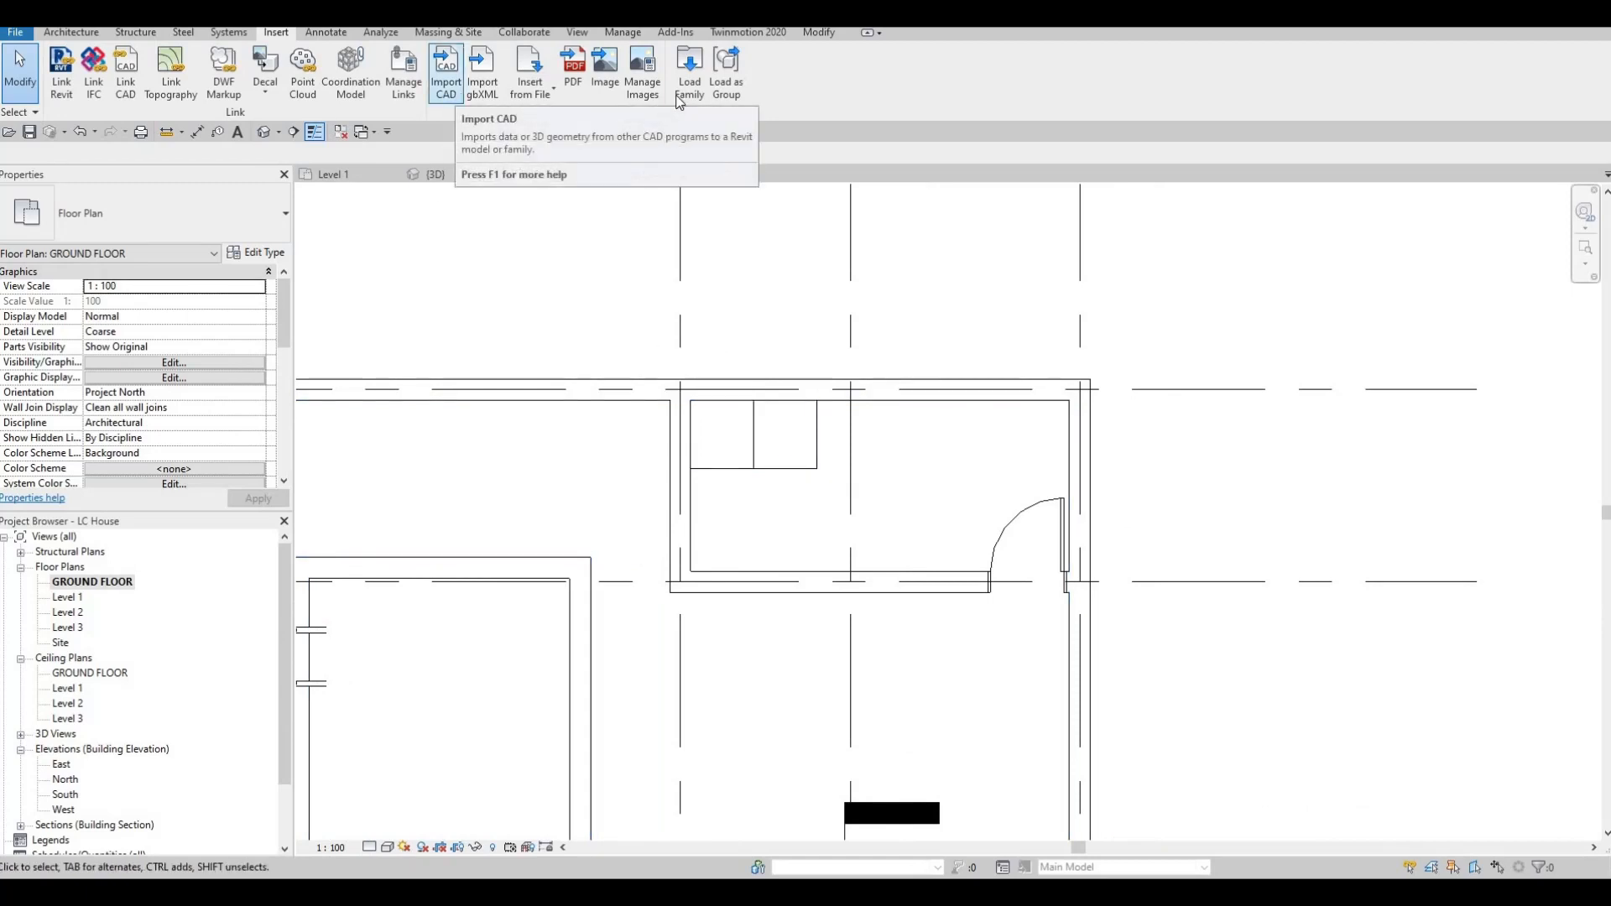
Start loading a family and browse the metric library to the Sinks folder under Plumbing, Architectural, Fixtures.
left_click(689, 71)
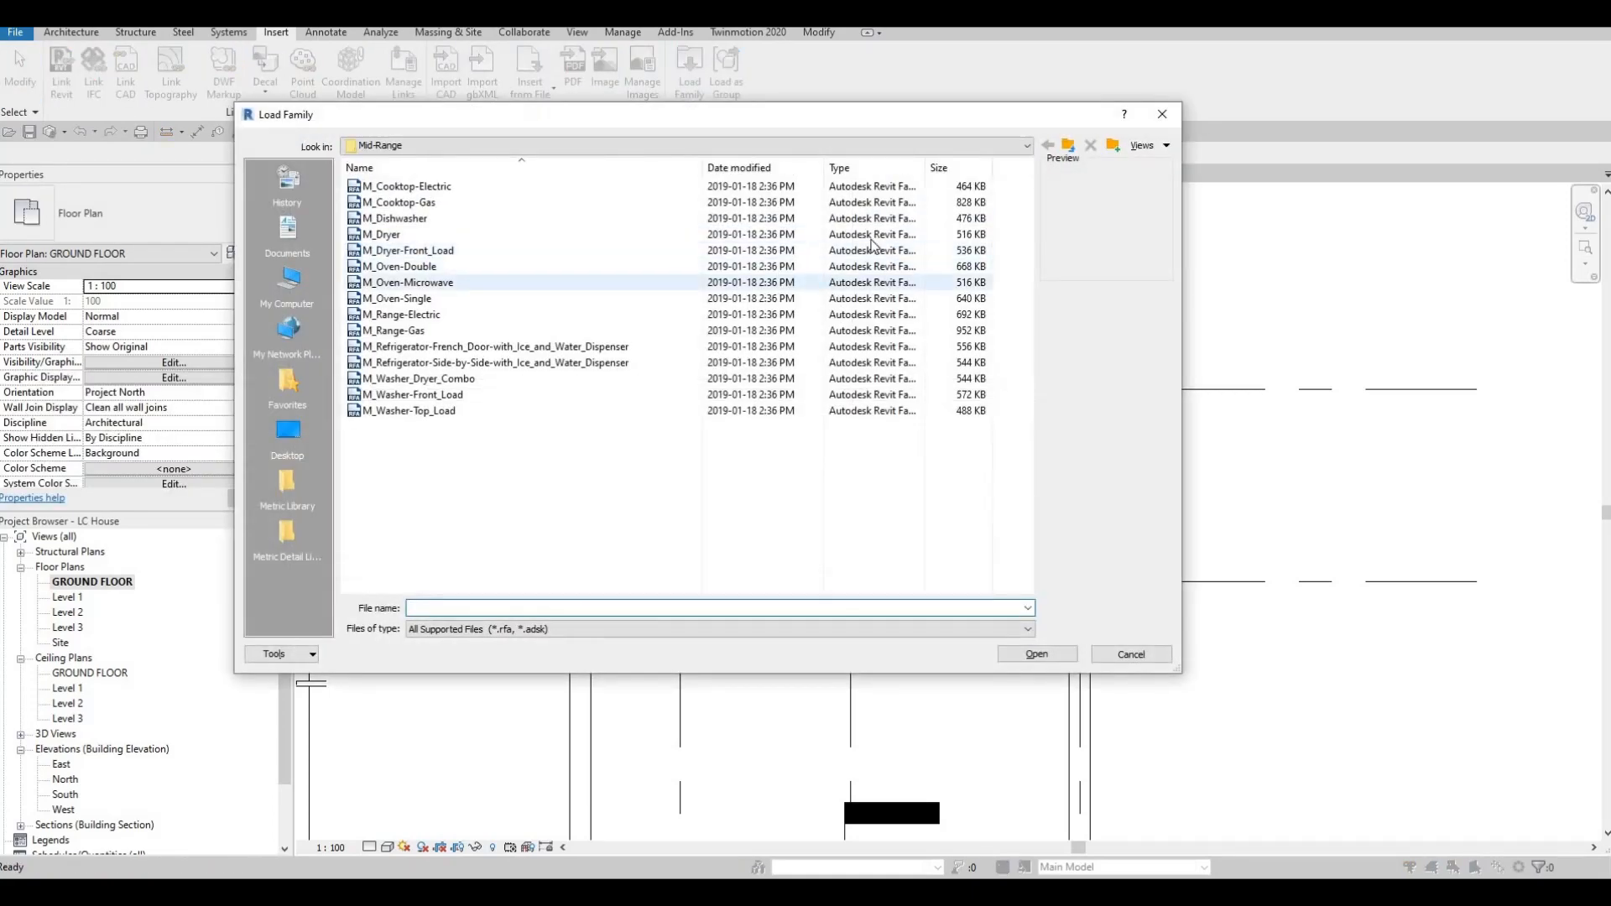
left_click(1069, 148)
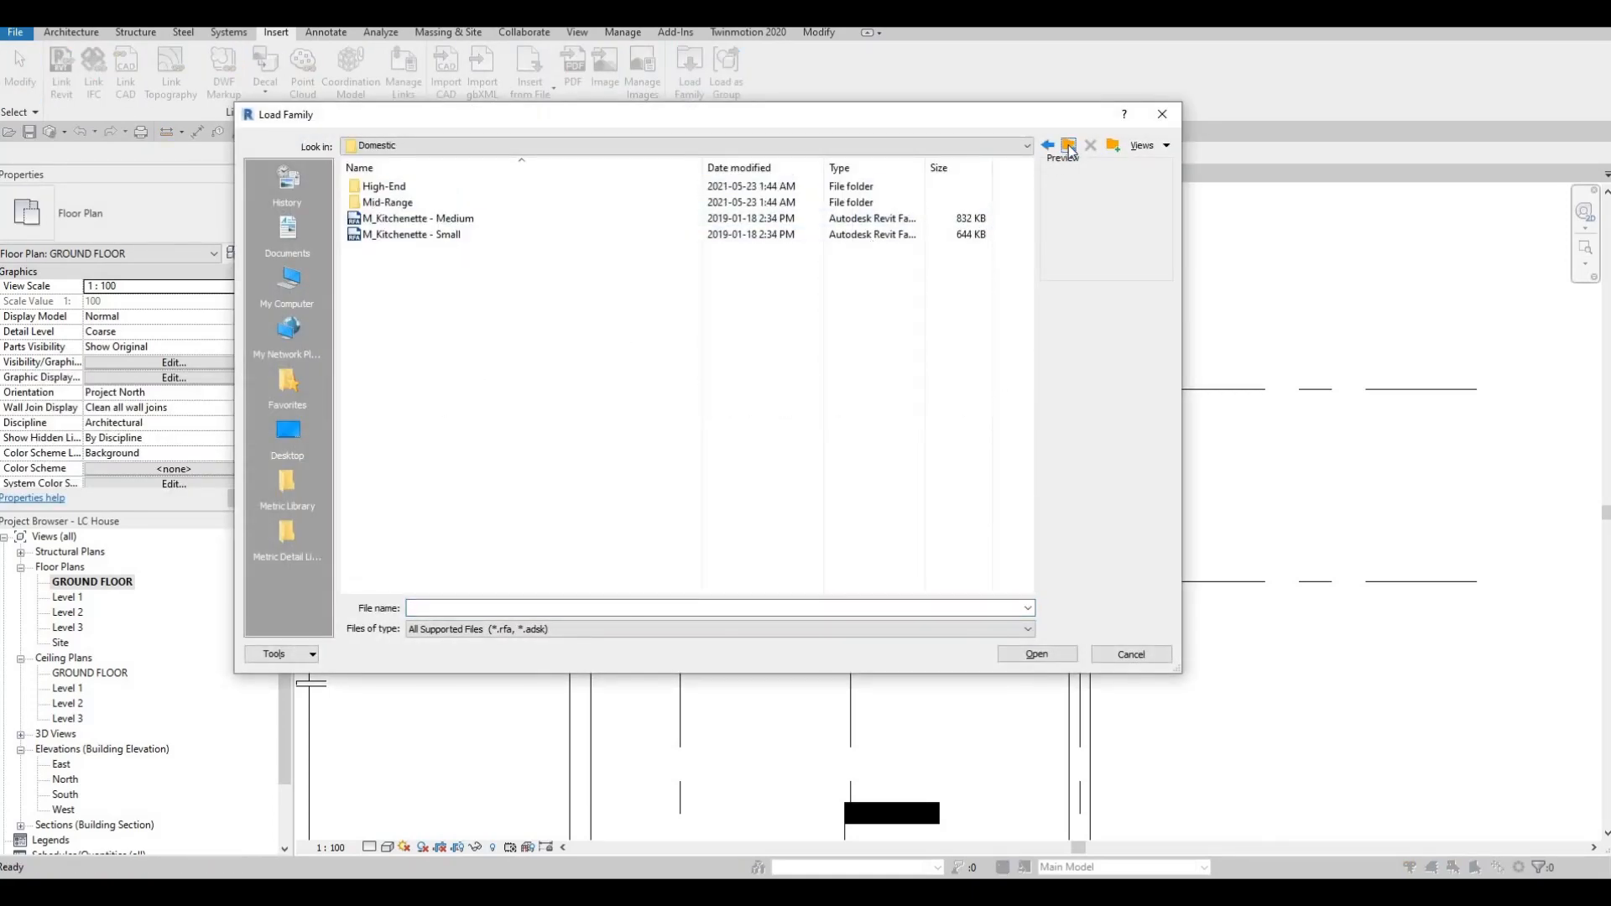
left_click(1069, 148)
left_click(1069, 148)
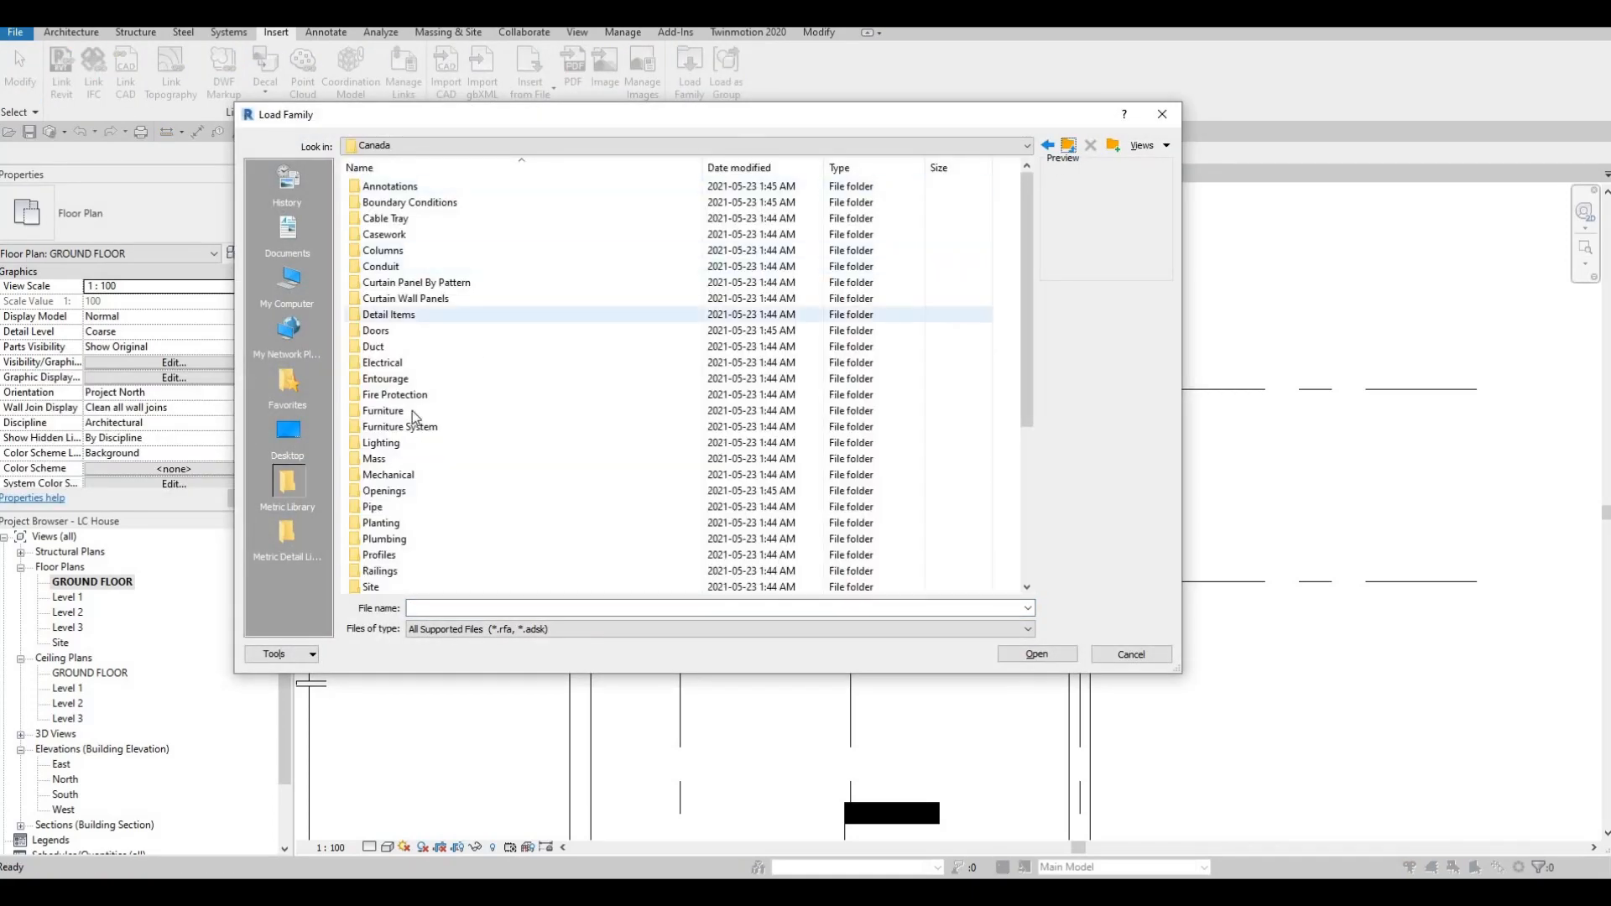
scroll(407, 394, "down", 3)
left_click(396, 379)
key("Return")
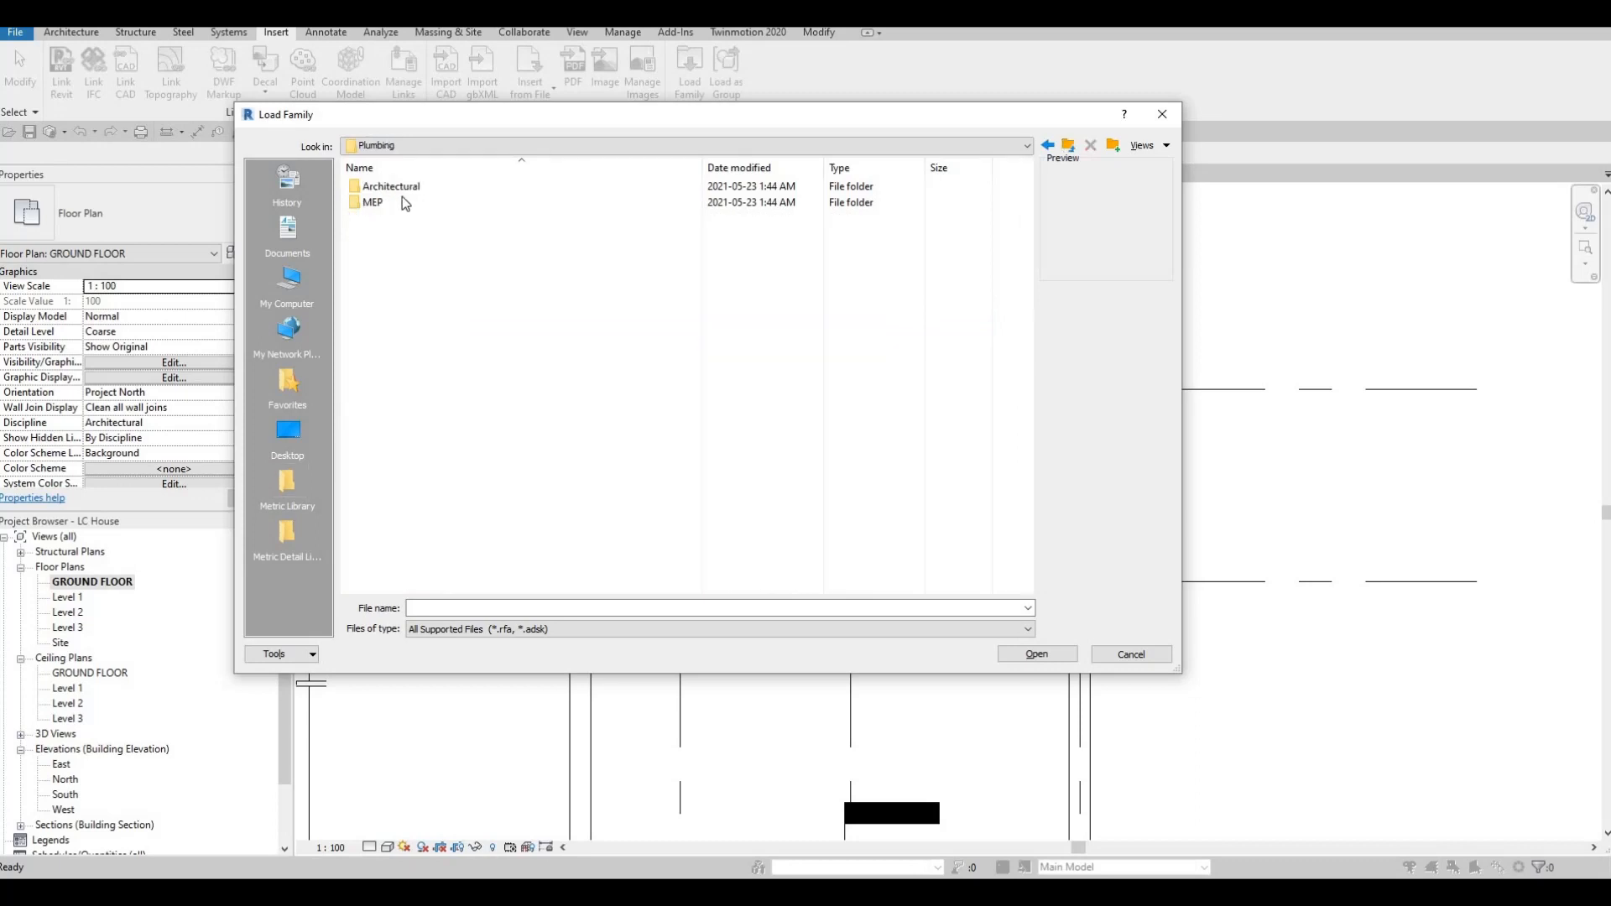
double_click(403, 202)
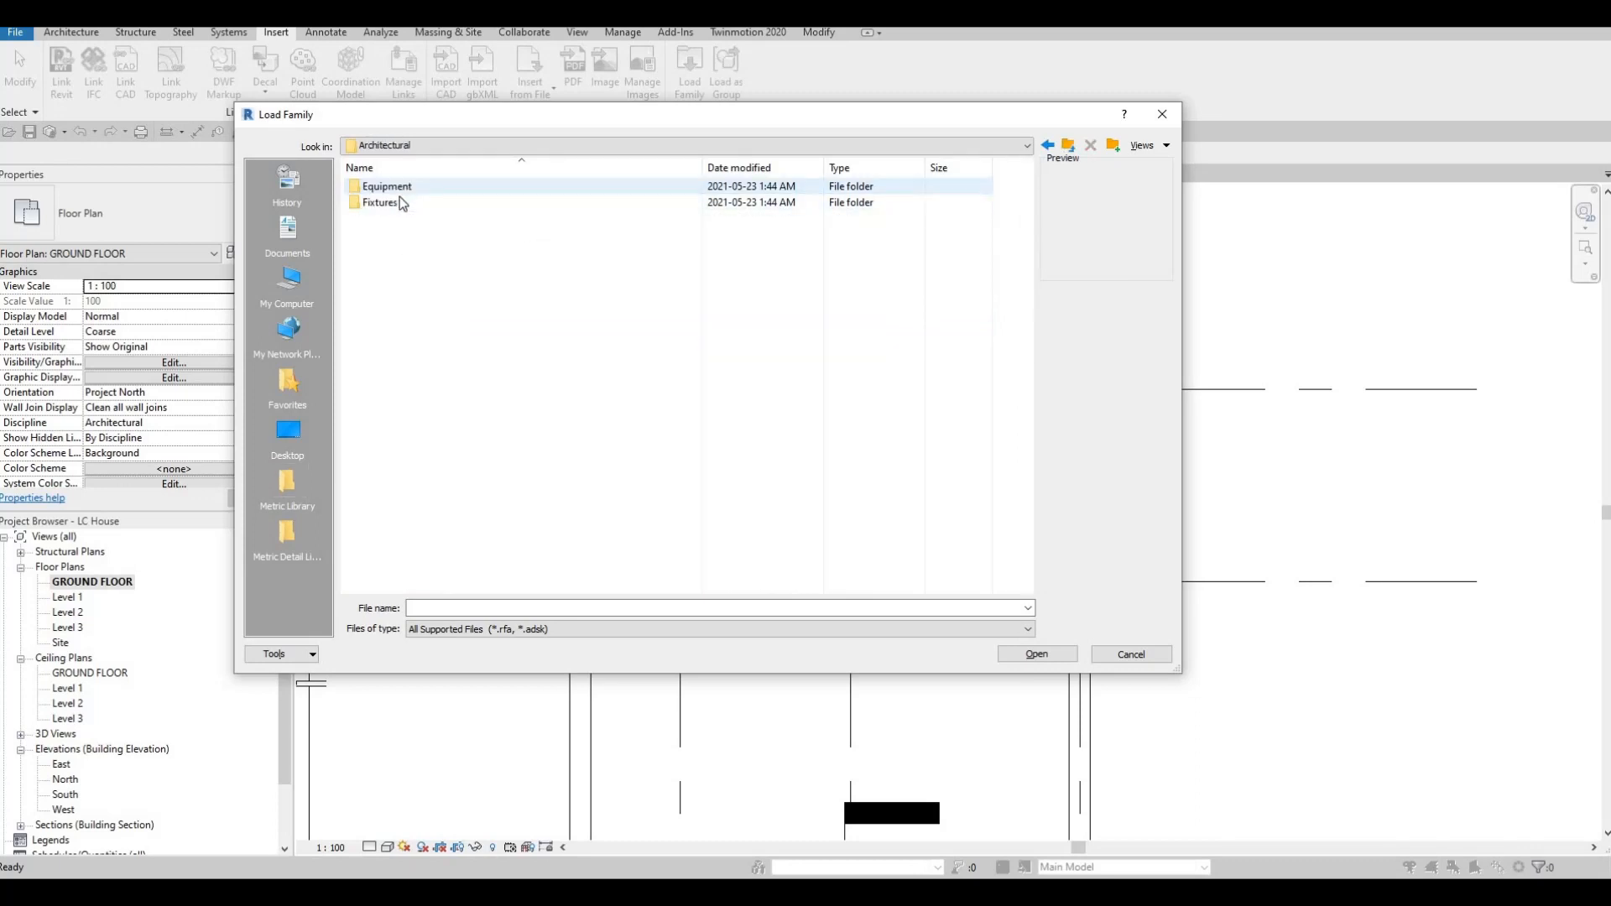
double_click(406, 206)
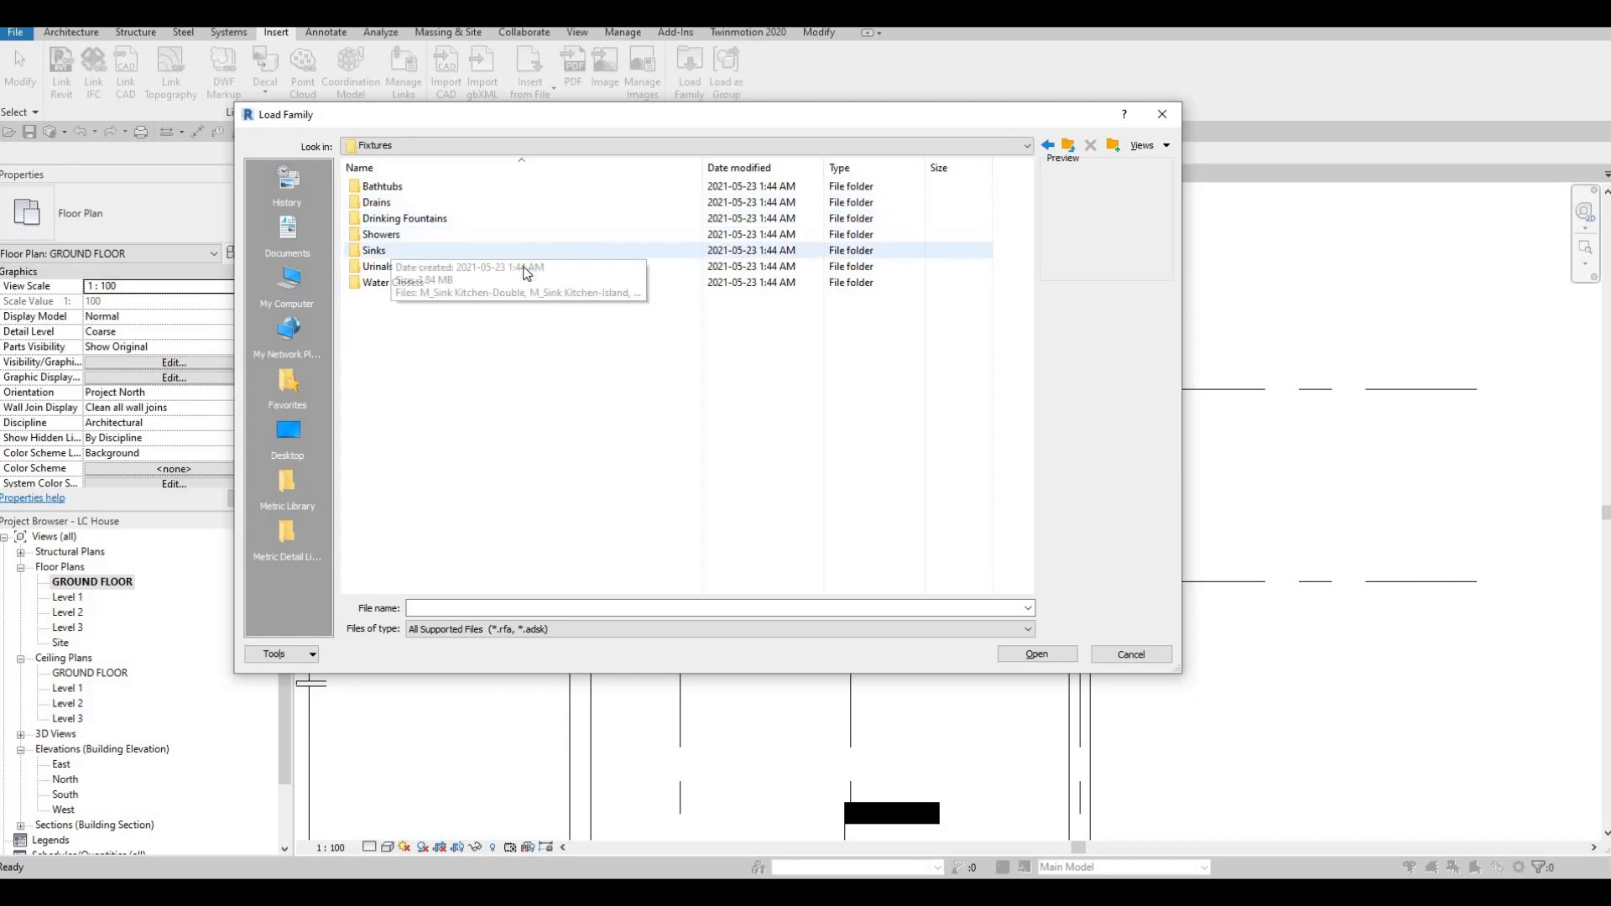
double_click(381, 252)
Preview the kitchen and vanity sink families and load M_Sink Kitchen-Single.
left_click(404, 233)
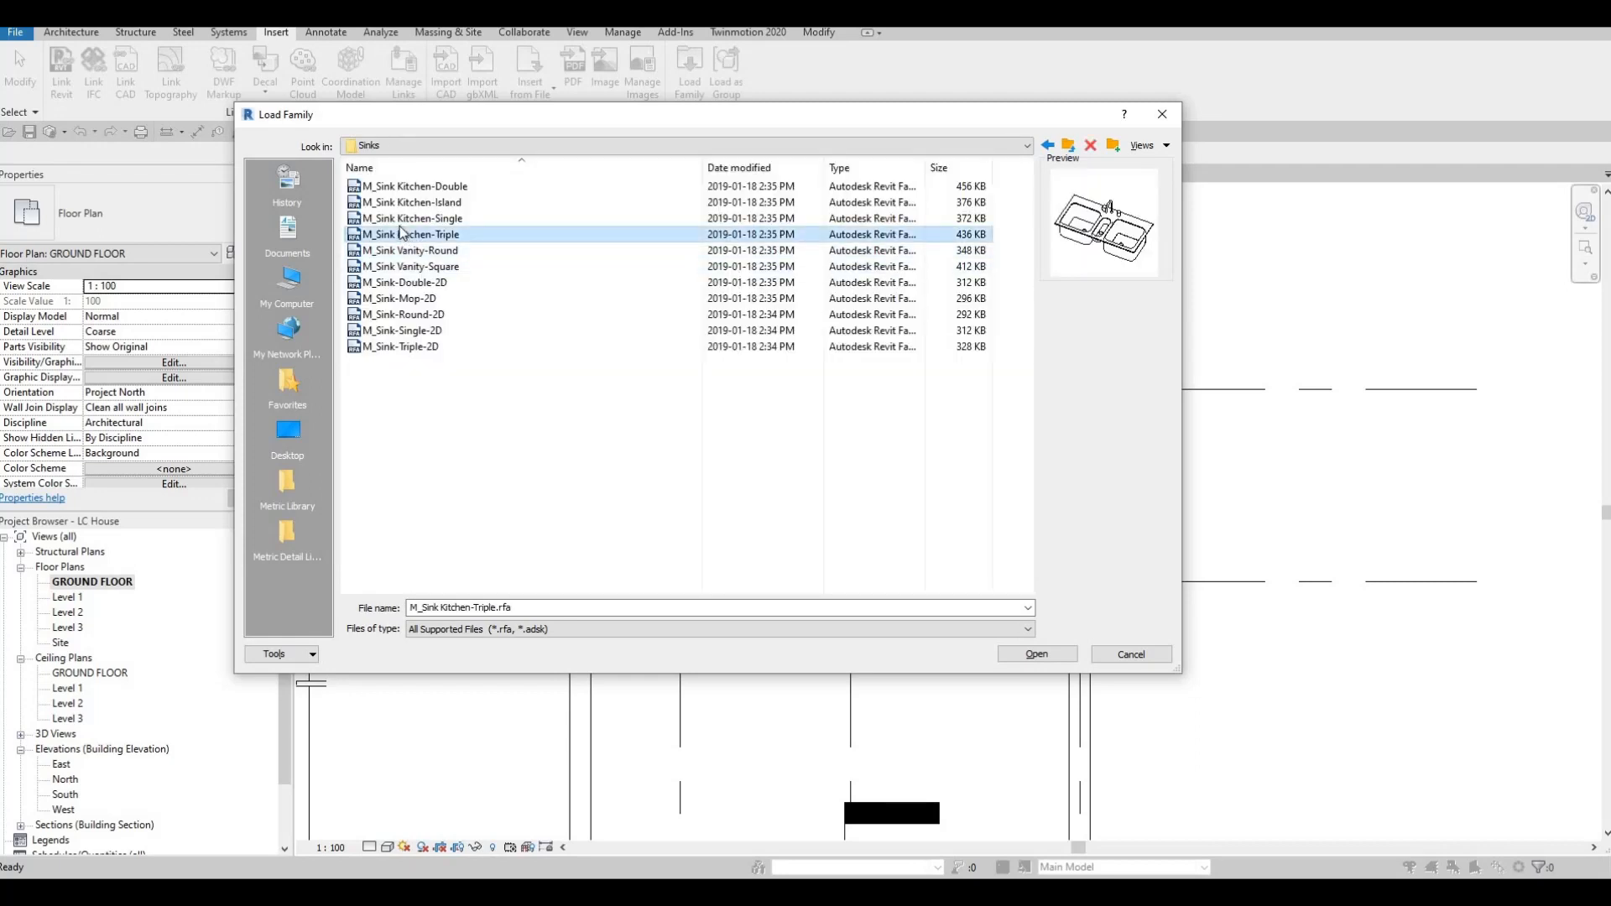
left_click(392, 249)
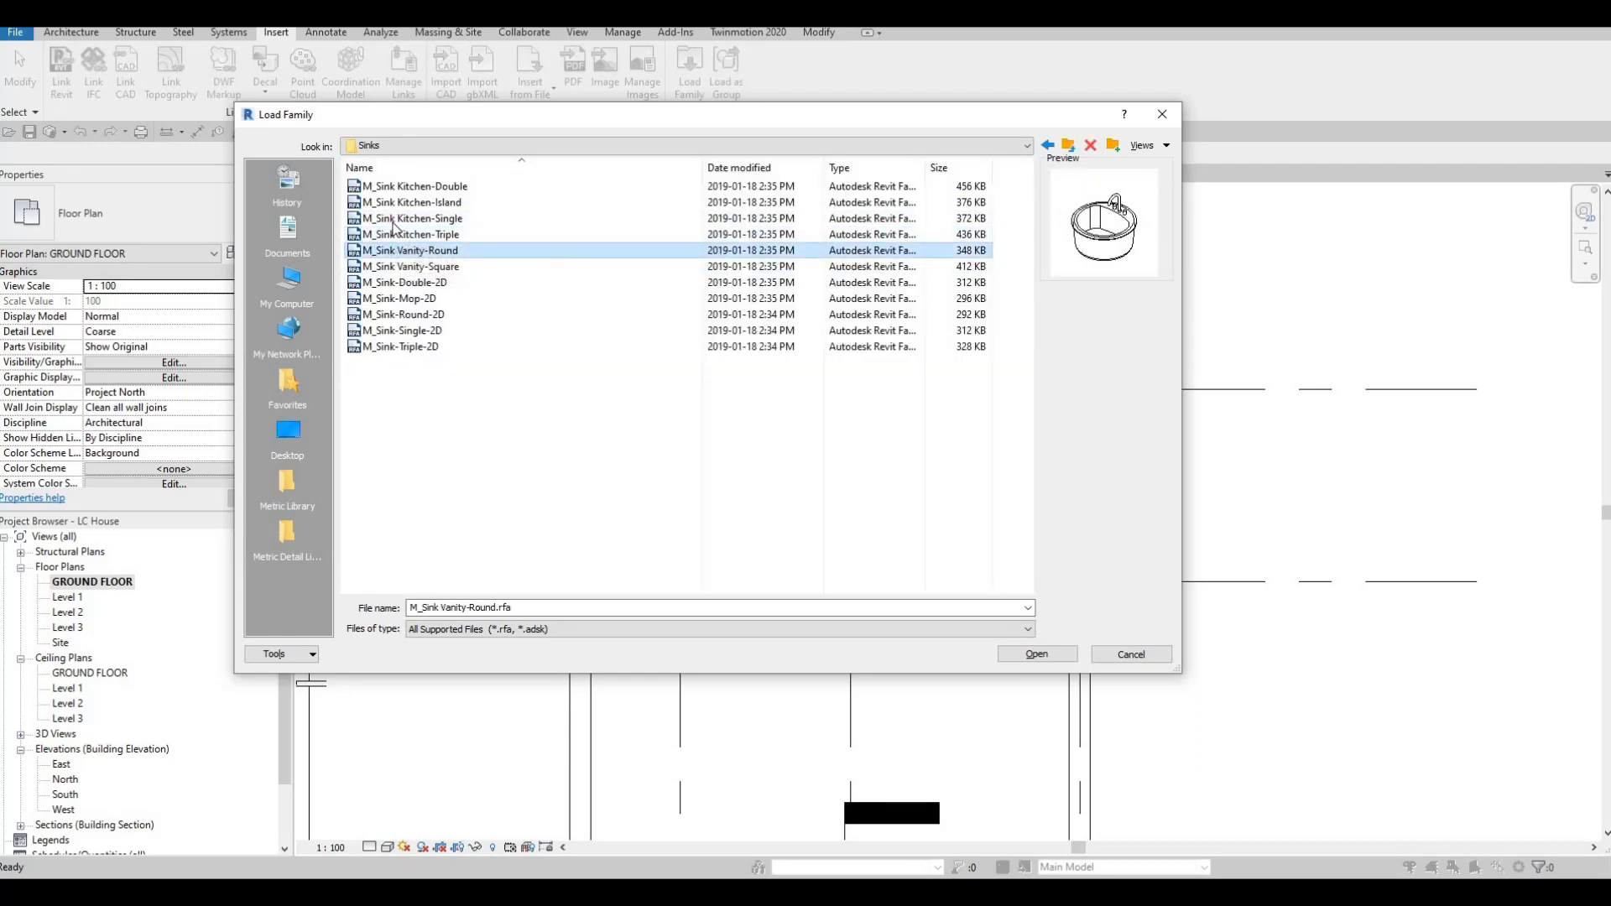
left_click(395, 230)
left_click(396, 221)
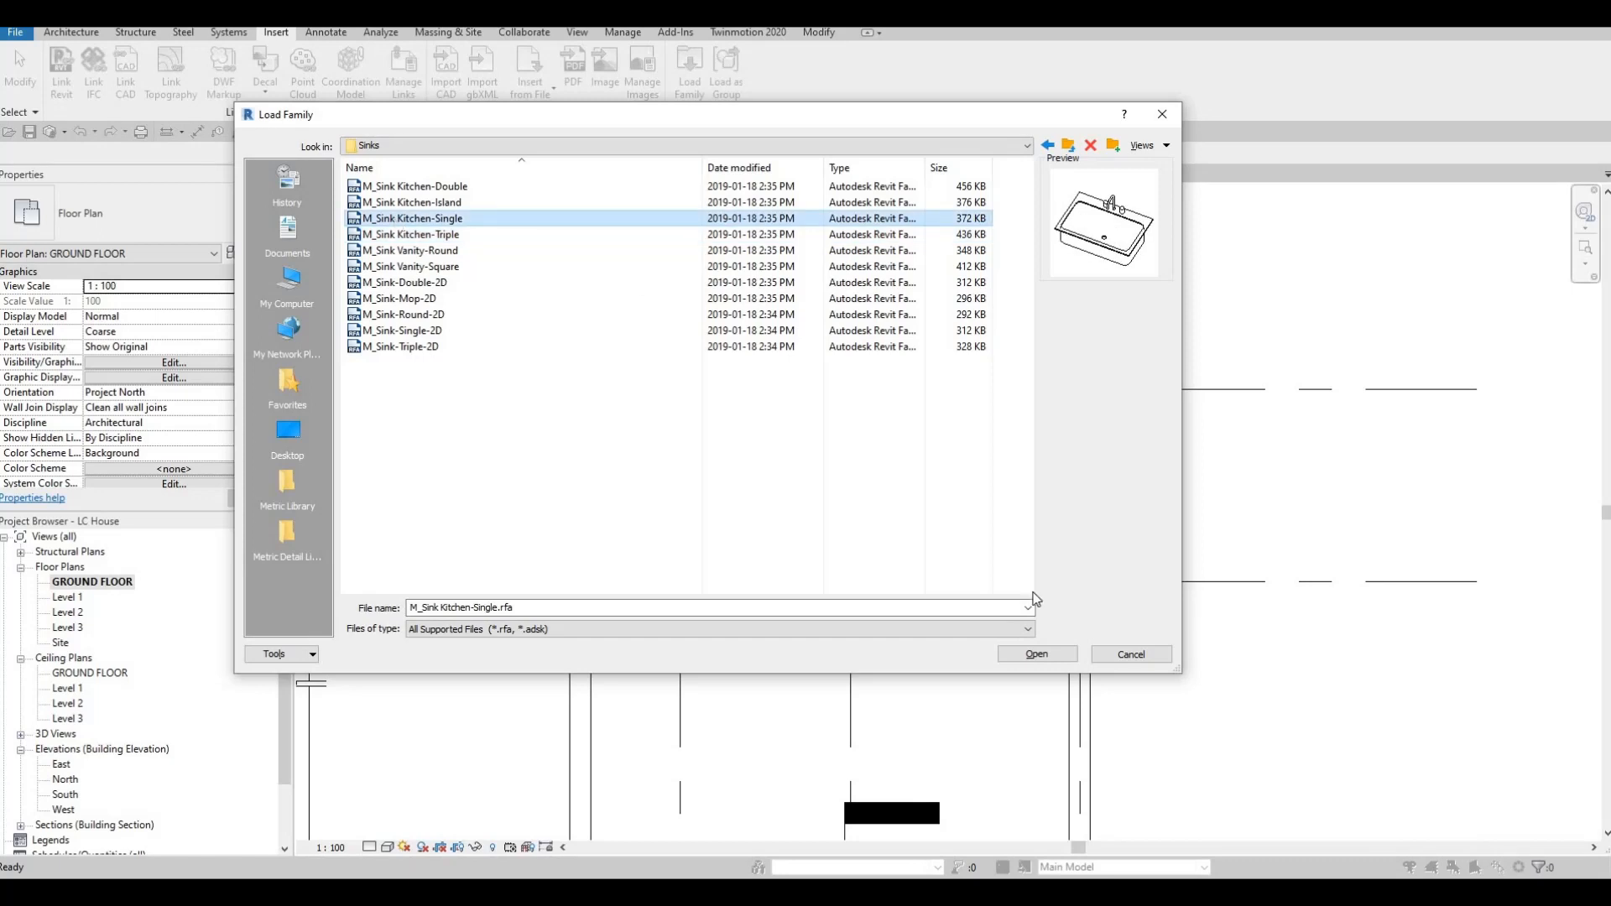
key("Return")
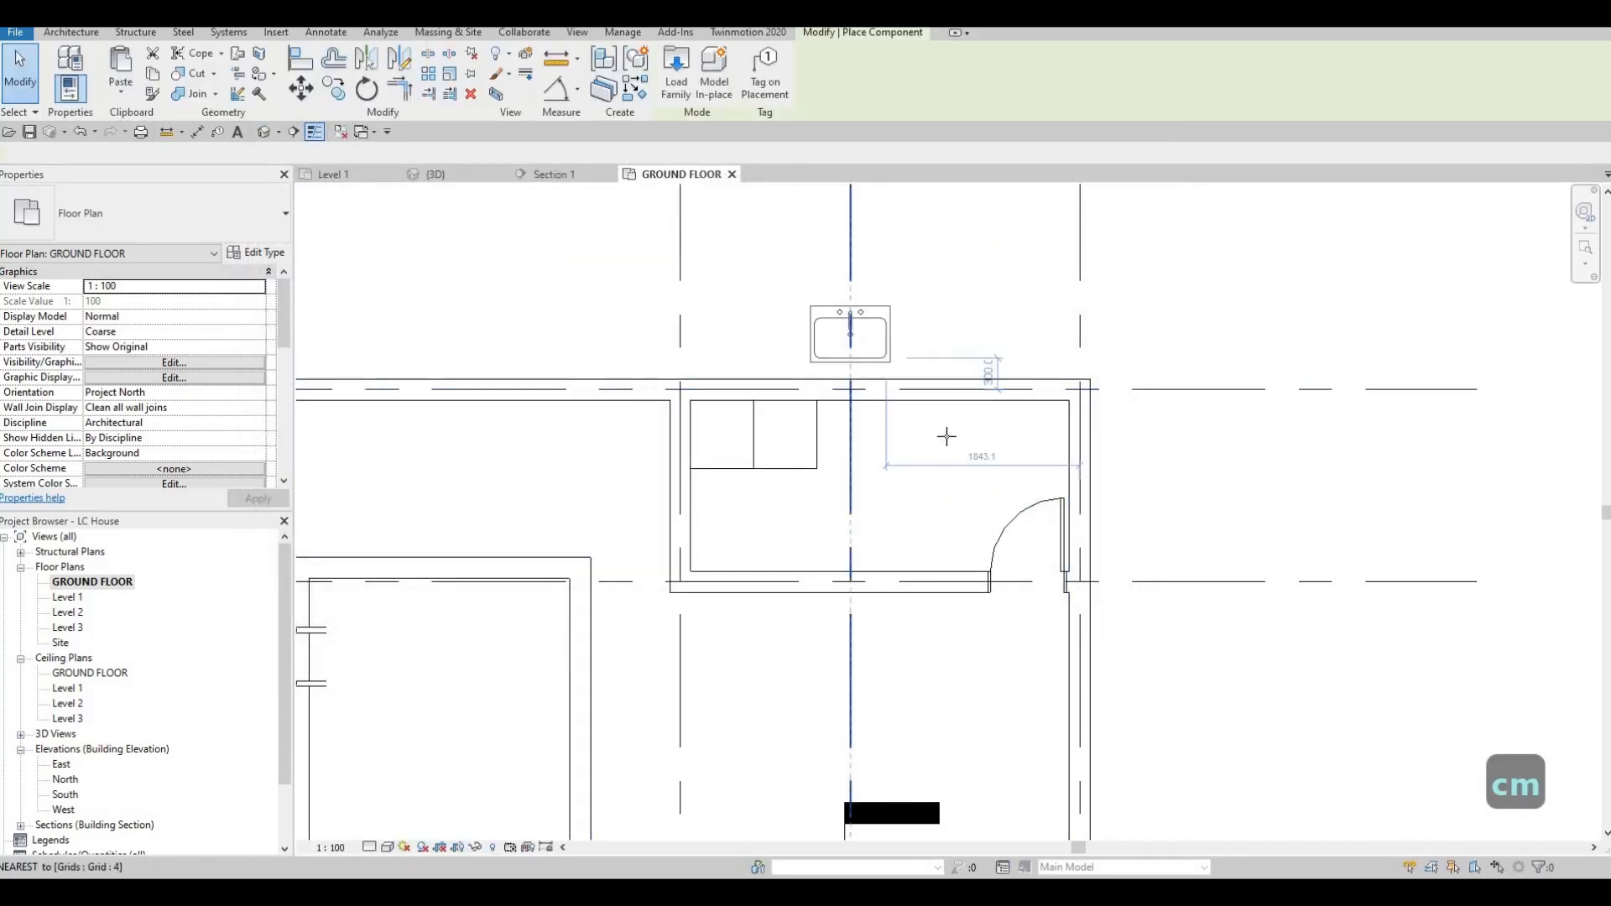
Place the 760 x 535mm M_Sink Kitchen-Single near the rear wall, at the door end of the laundry room.
scroll(957, 428, "up", 2)
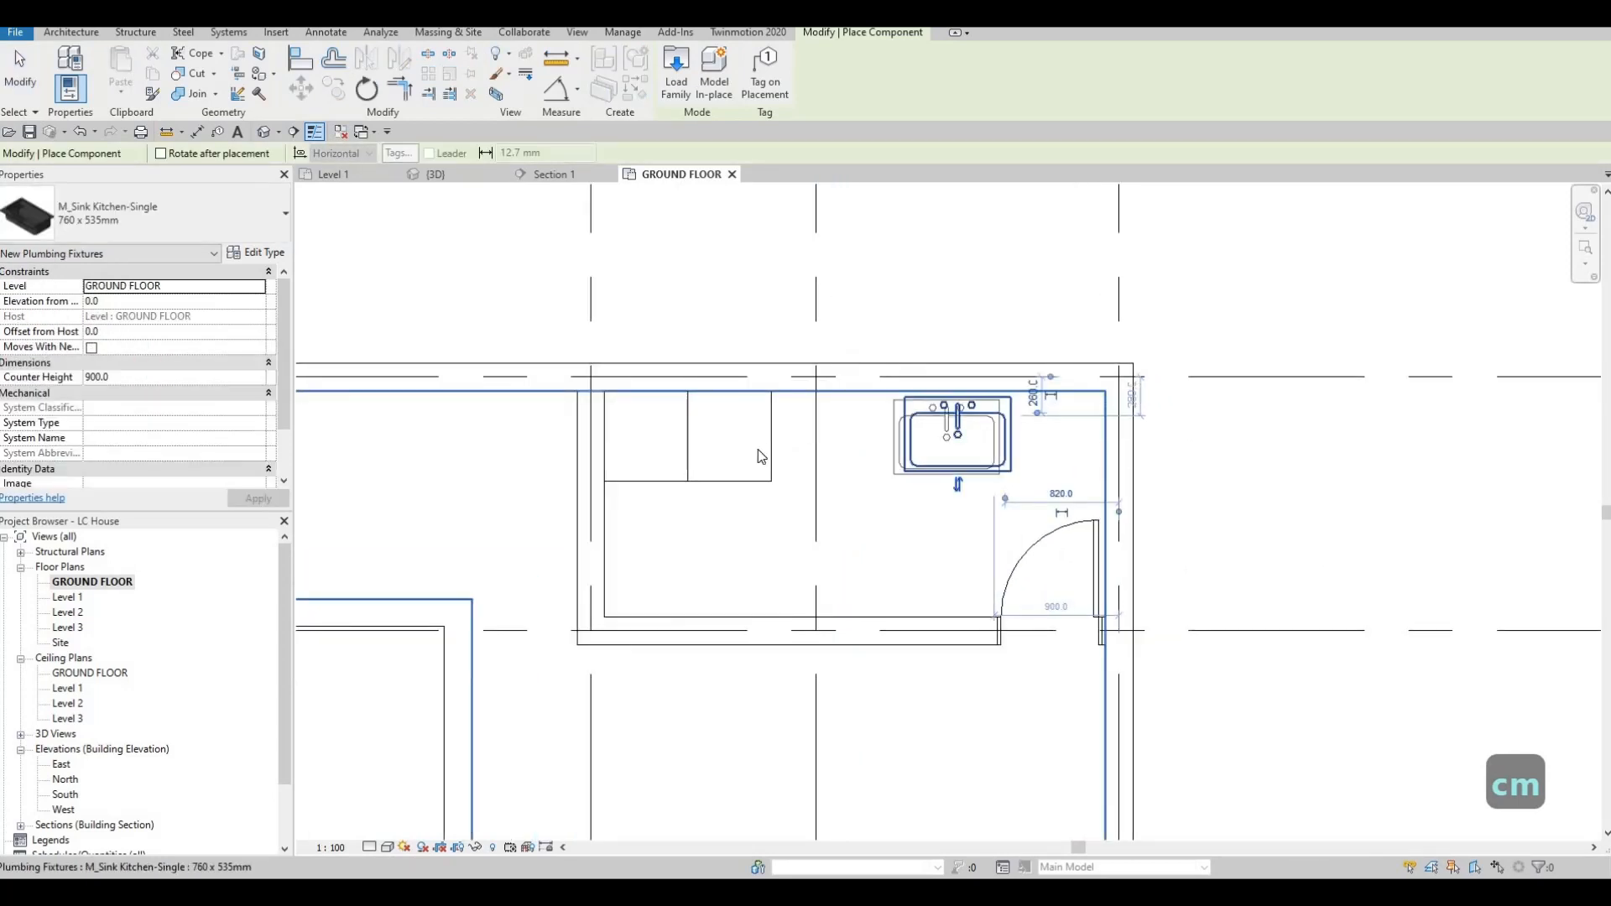
key("Escape")
key("Escape")
key("Escape")
key("Escape")
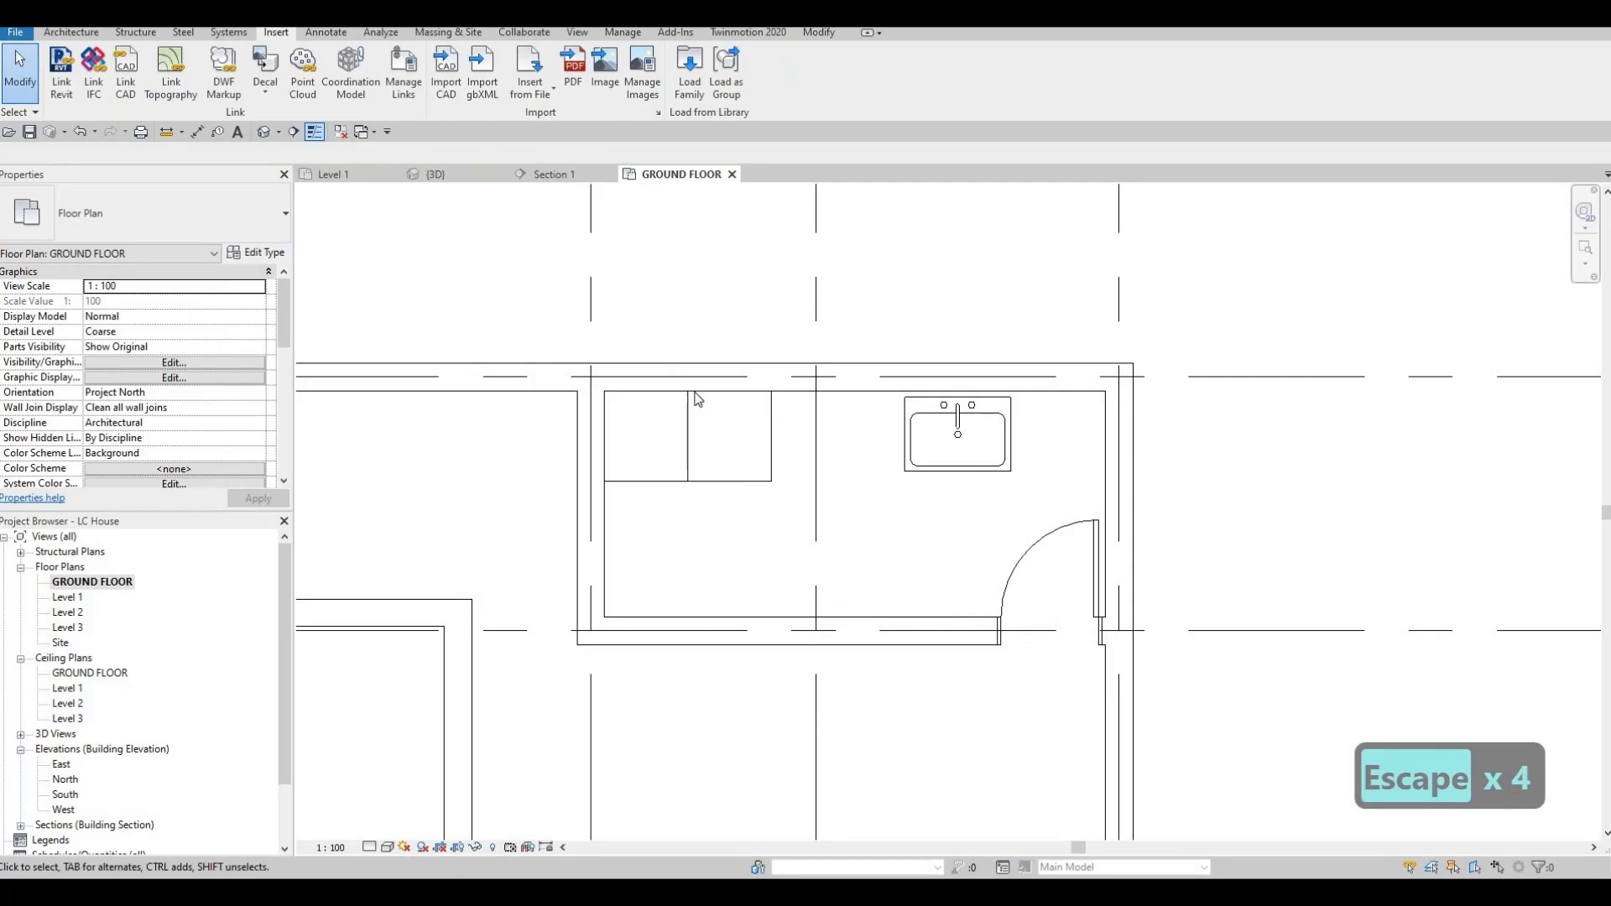
Examine the two washer-dryers and the sink inside the laundry room in 3D.
left_click(263, 132)
middle_click_drag(947, 576, 1124, 560, "shift")
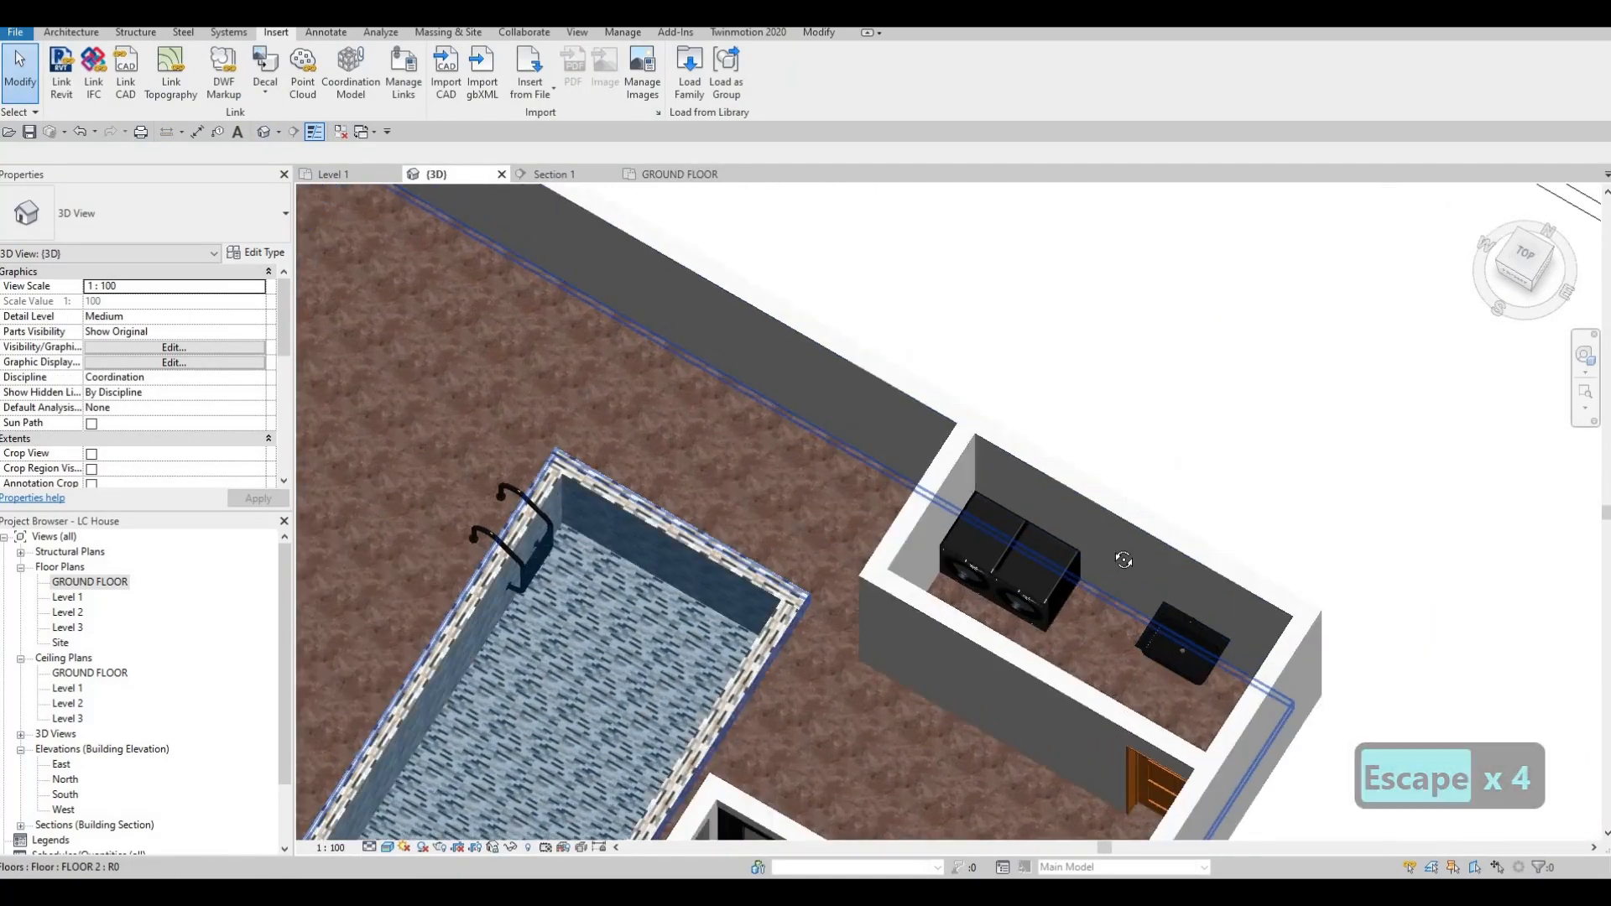
scroll(1011, 590, "up", 6)
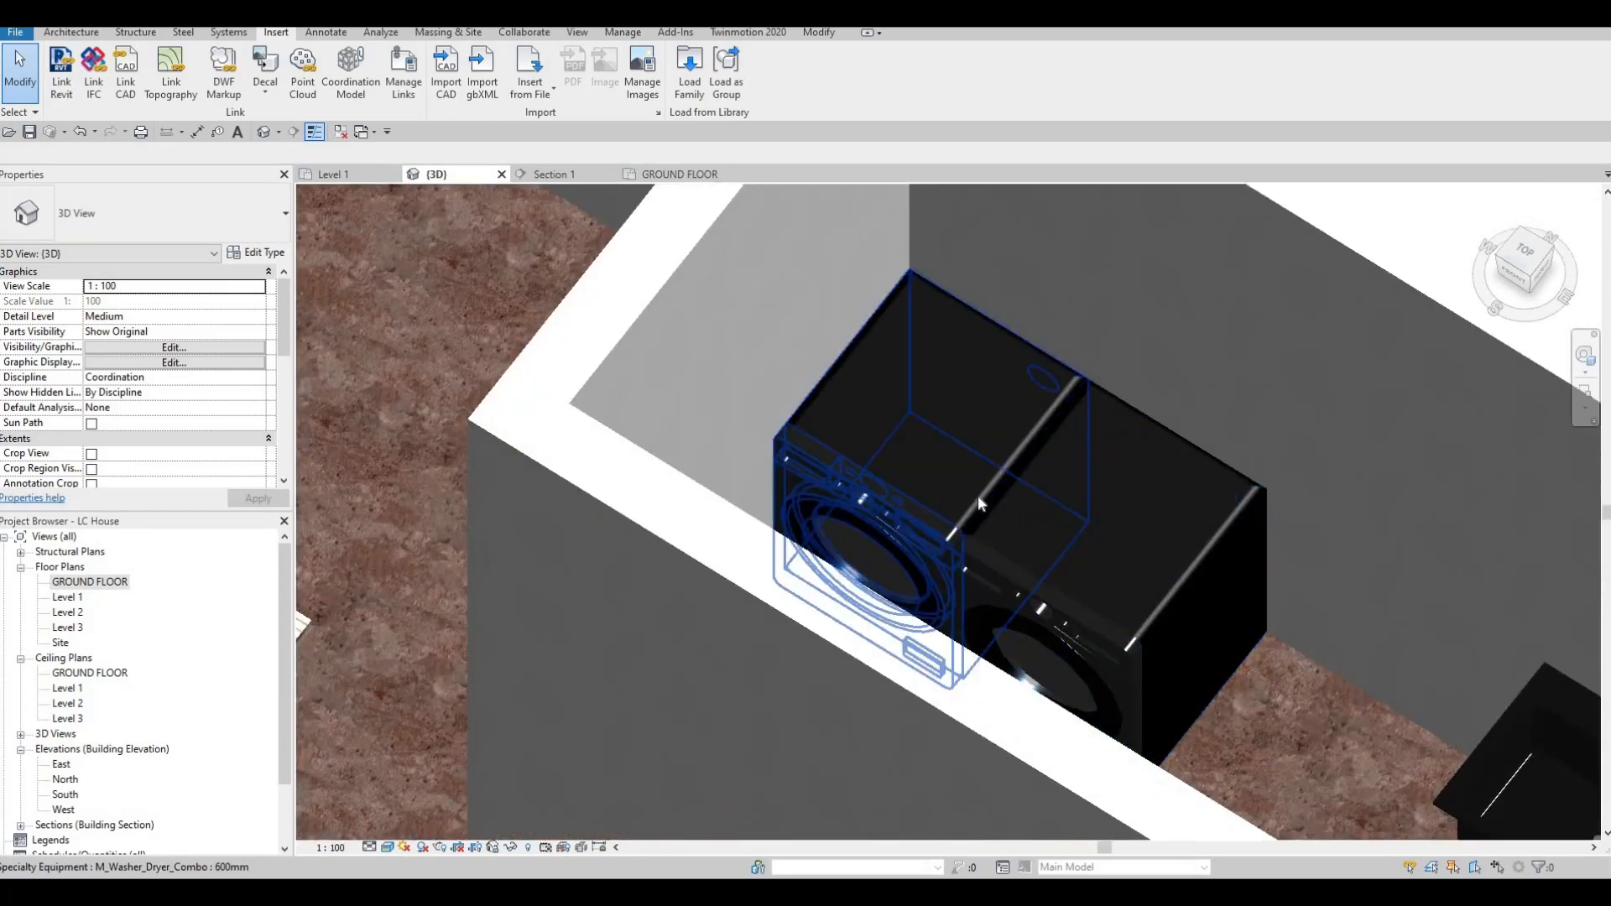
scroll(979, 497, "down", 5)
middle_click_drag(980, 502, 1058, 495, "shift")
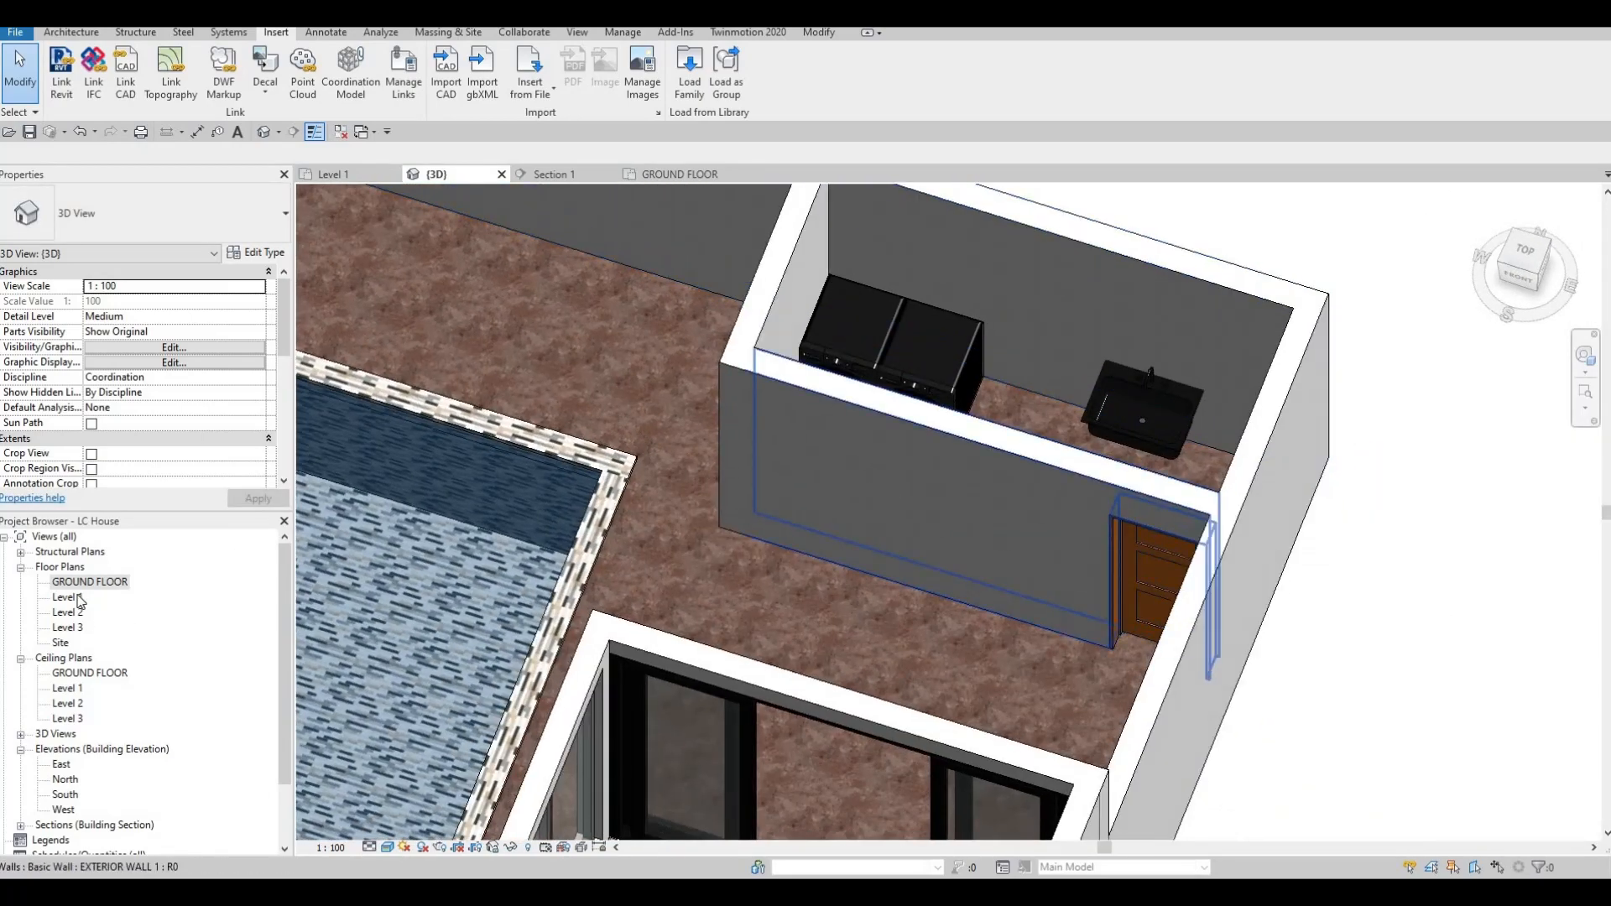
Check the bathroom area in the Level 1 plan and return to the laundry room in the GROUND FLOOR plan.
double_click(79, 597)
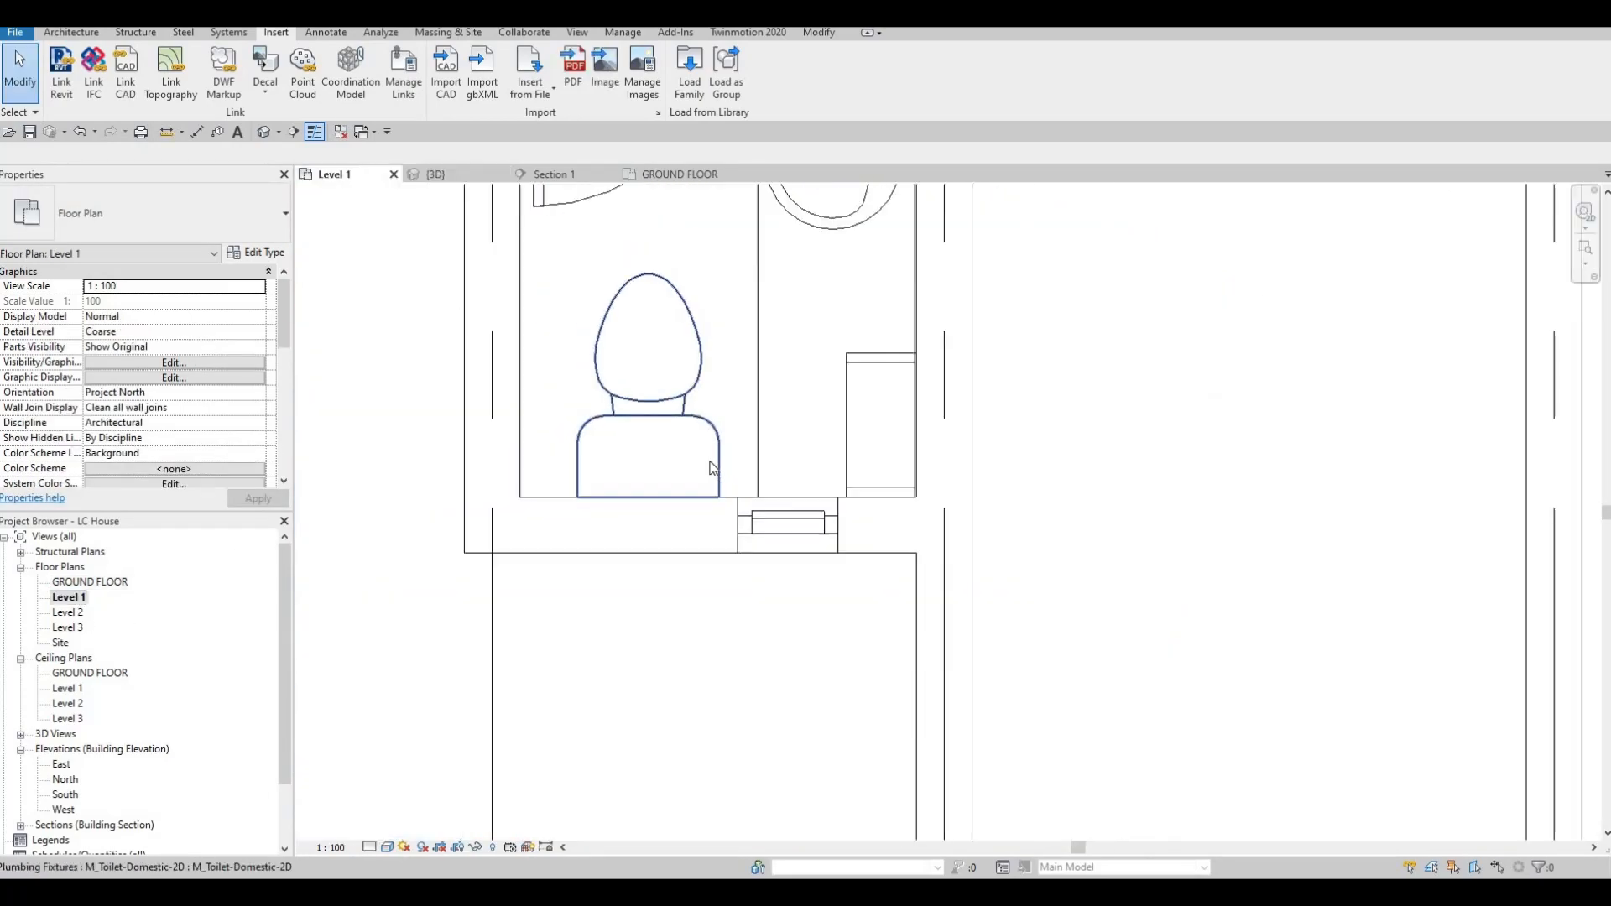
scroll(712, 469, "down", 8)
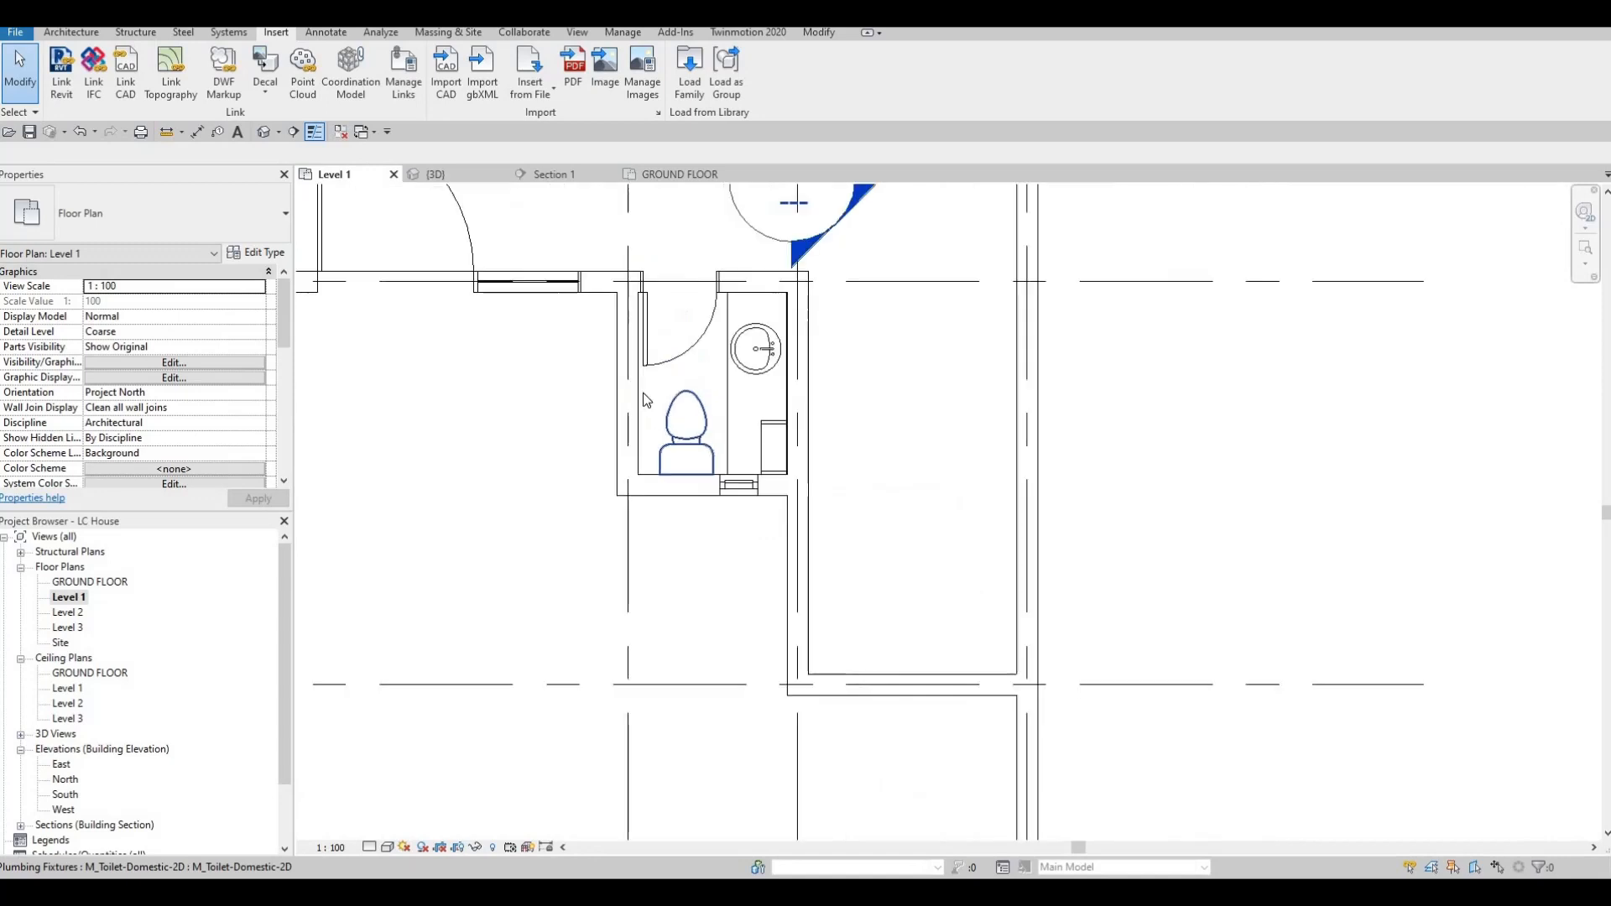
left_click(116, 582)
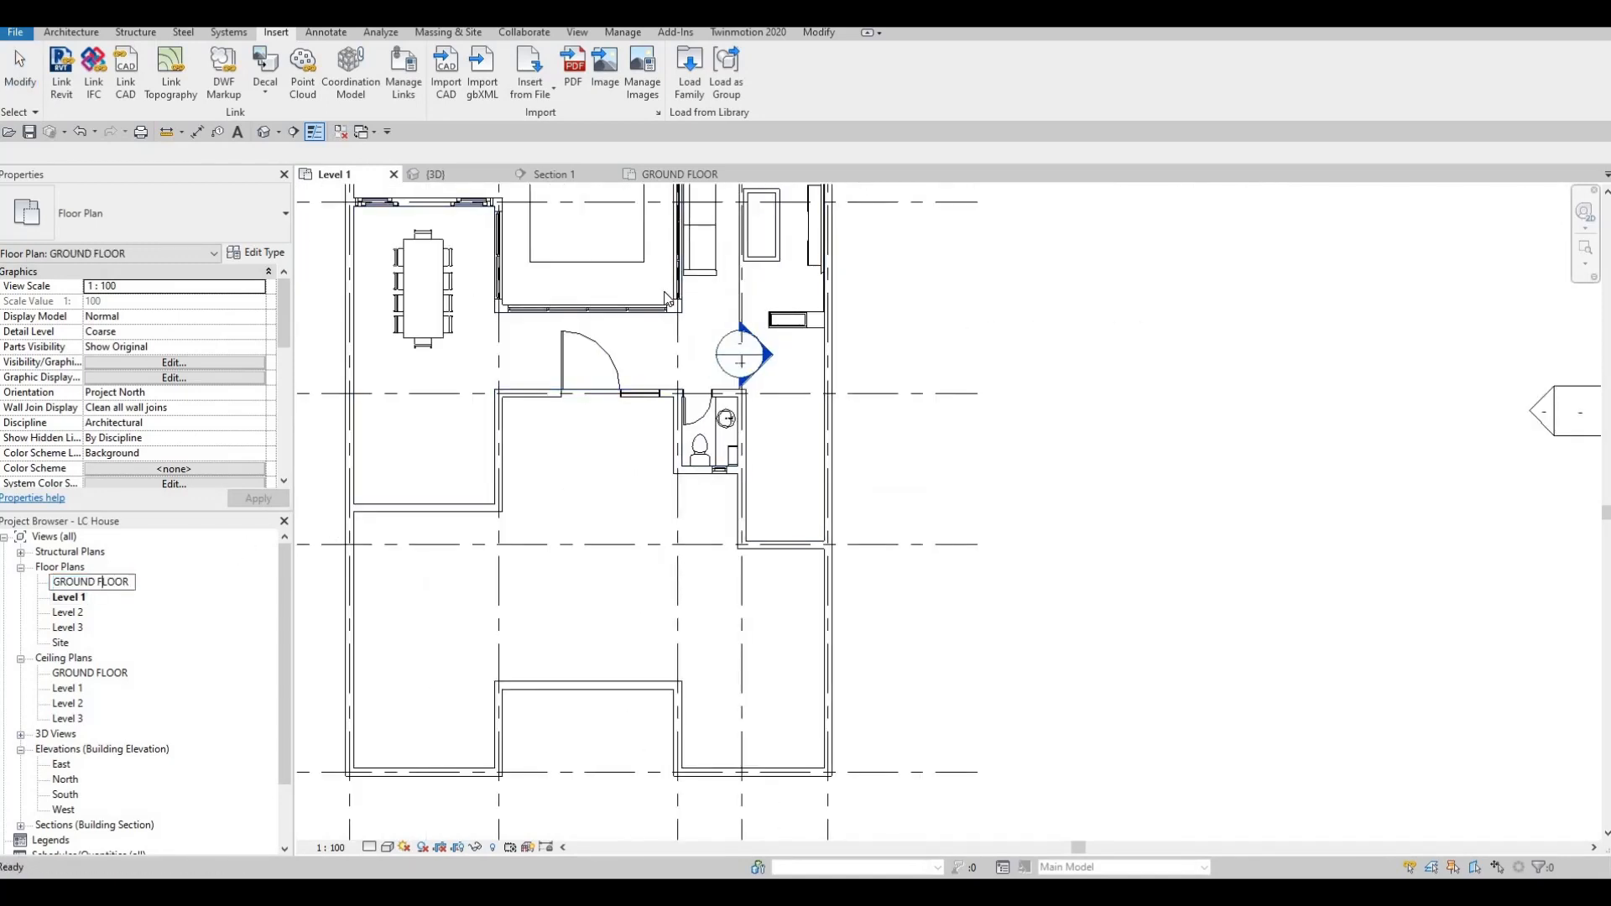
left_click(679, 173)
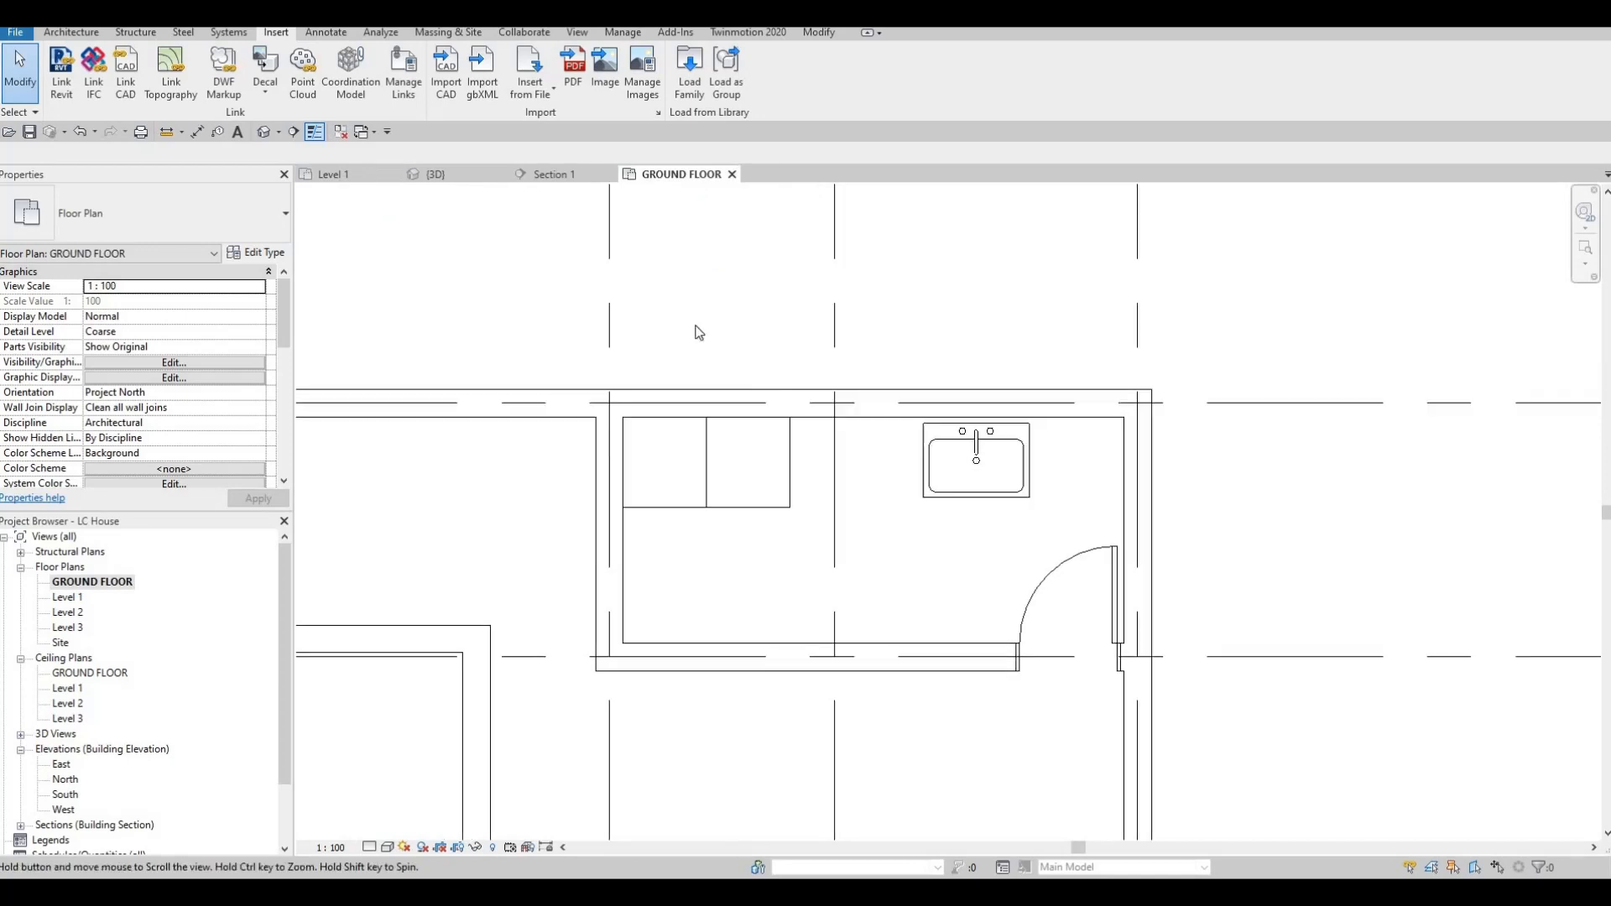
key("Escape")
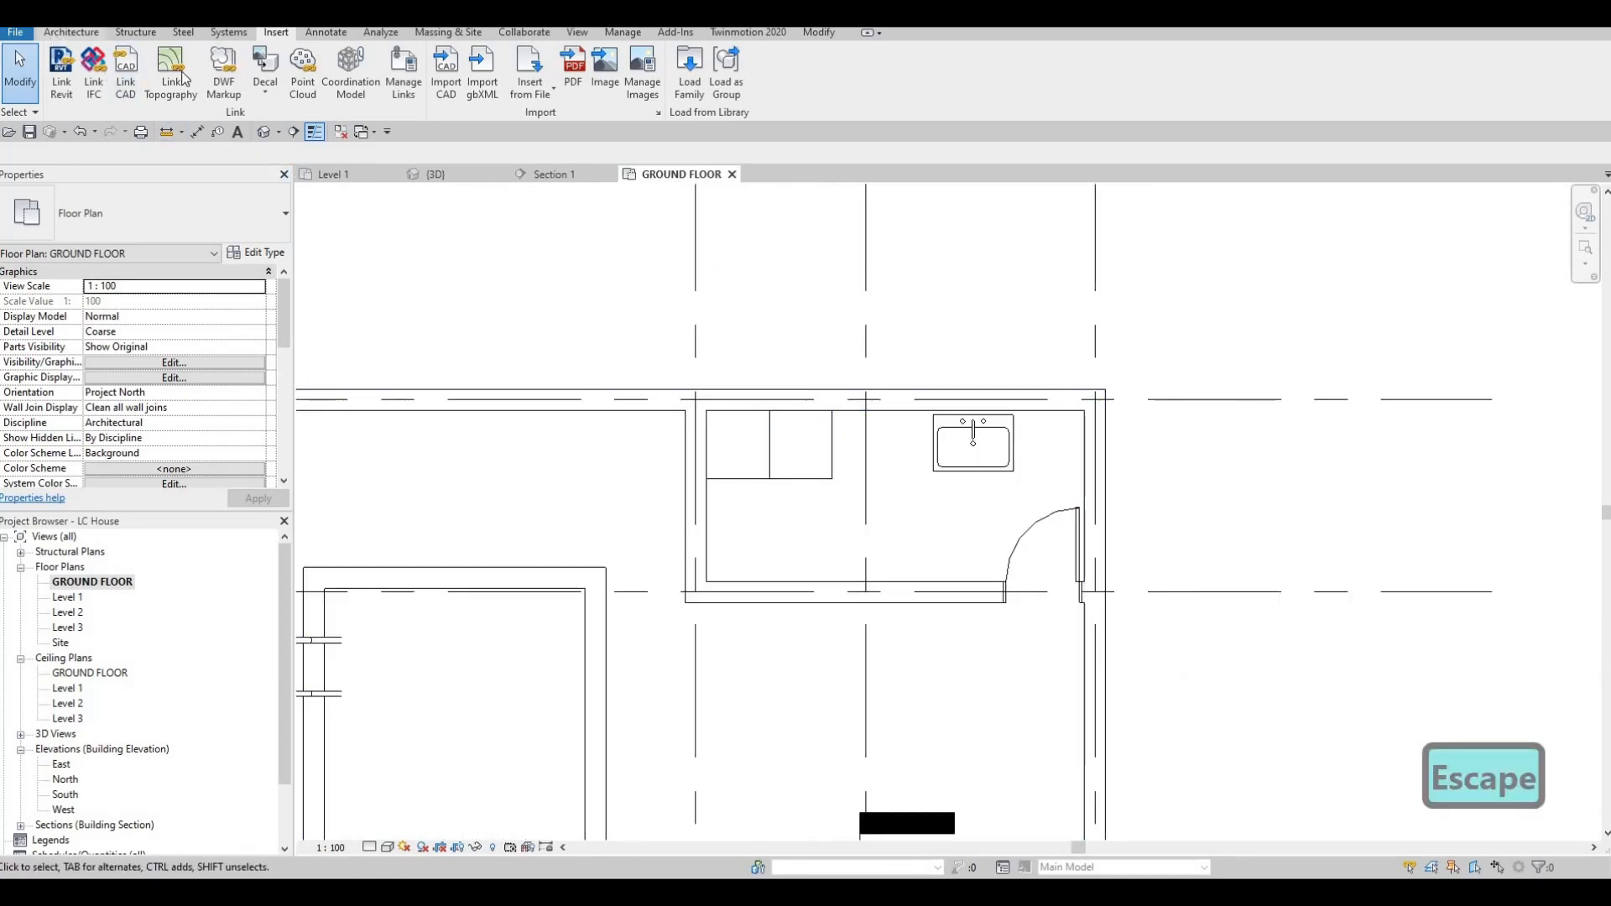
Create a new in-place component in the Generic Models category, accepting the suggested name.
left_click(71, 32)
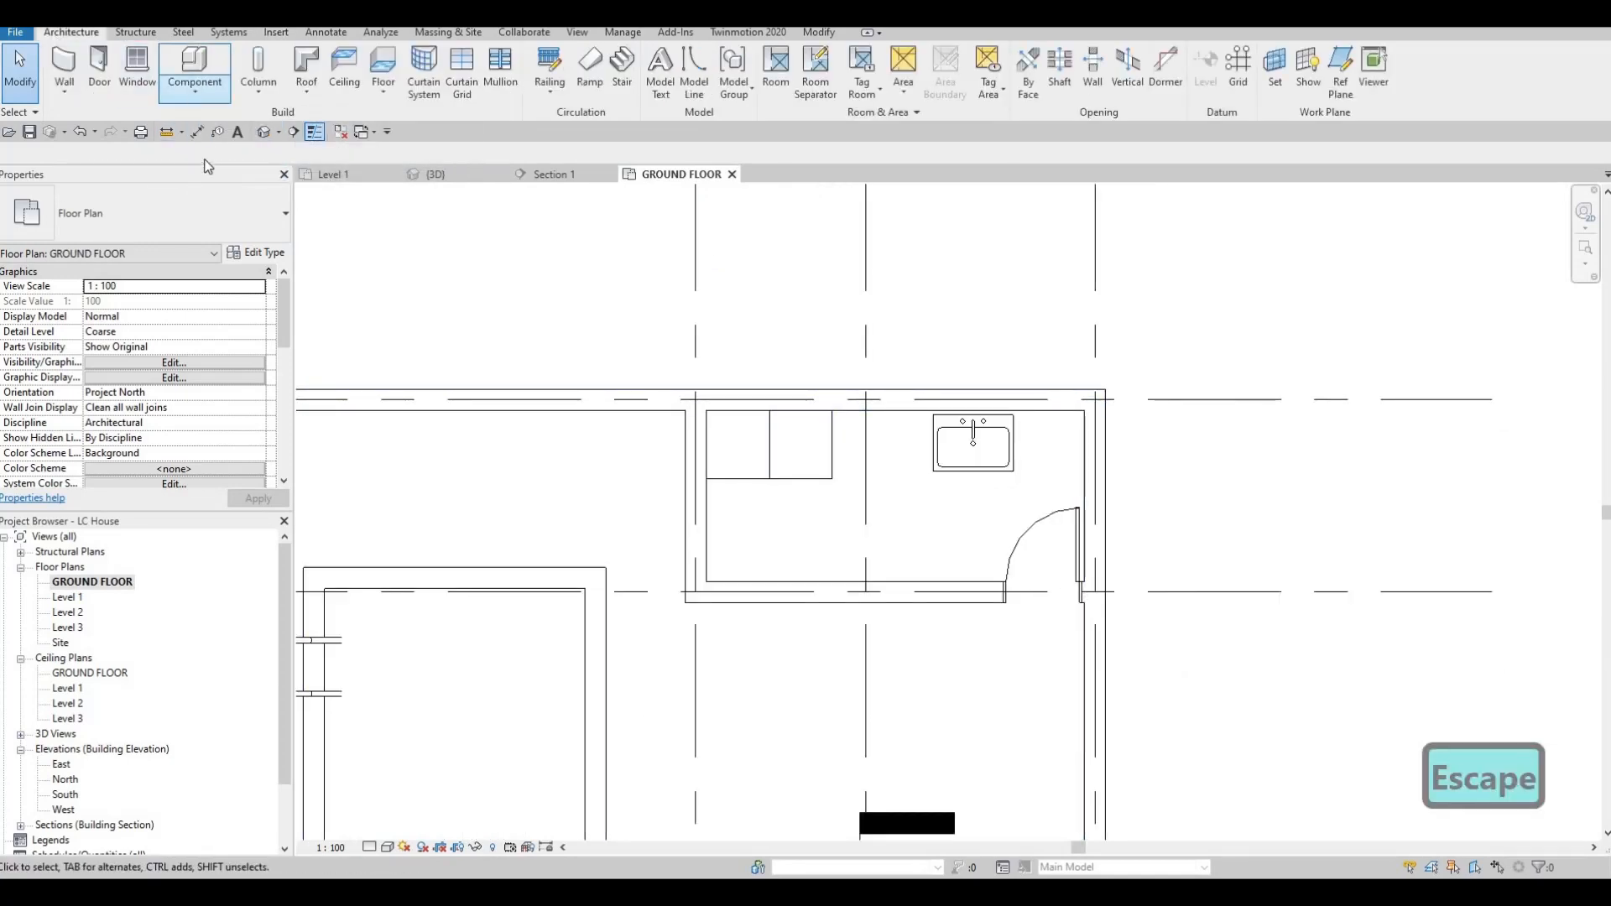
left_click(195, 84)
left_click(235, 159)
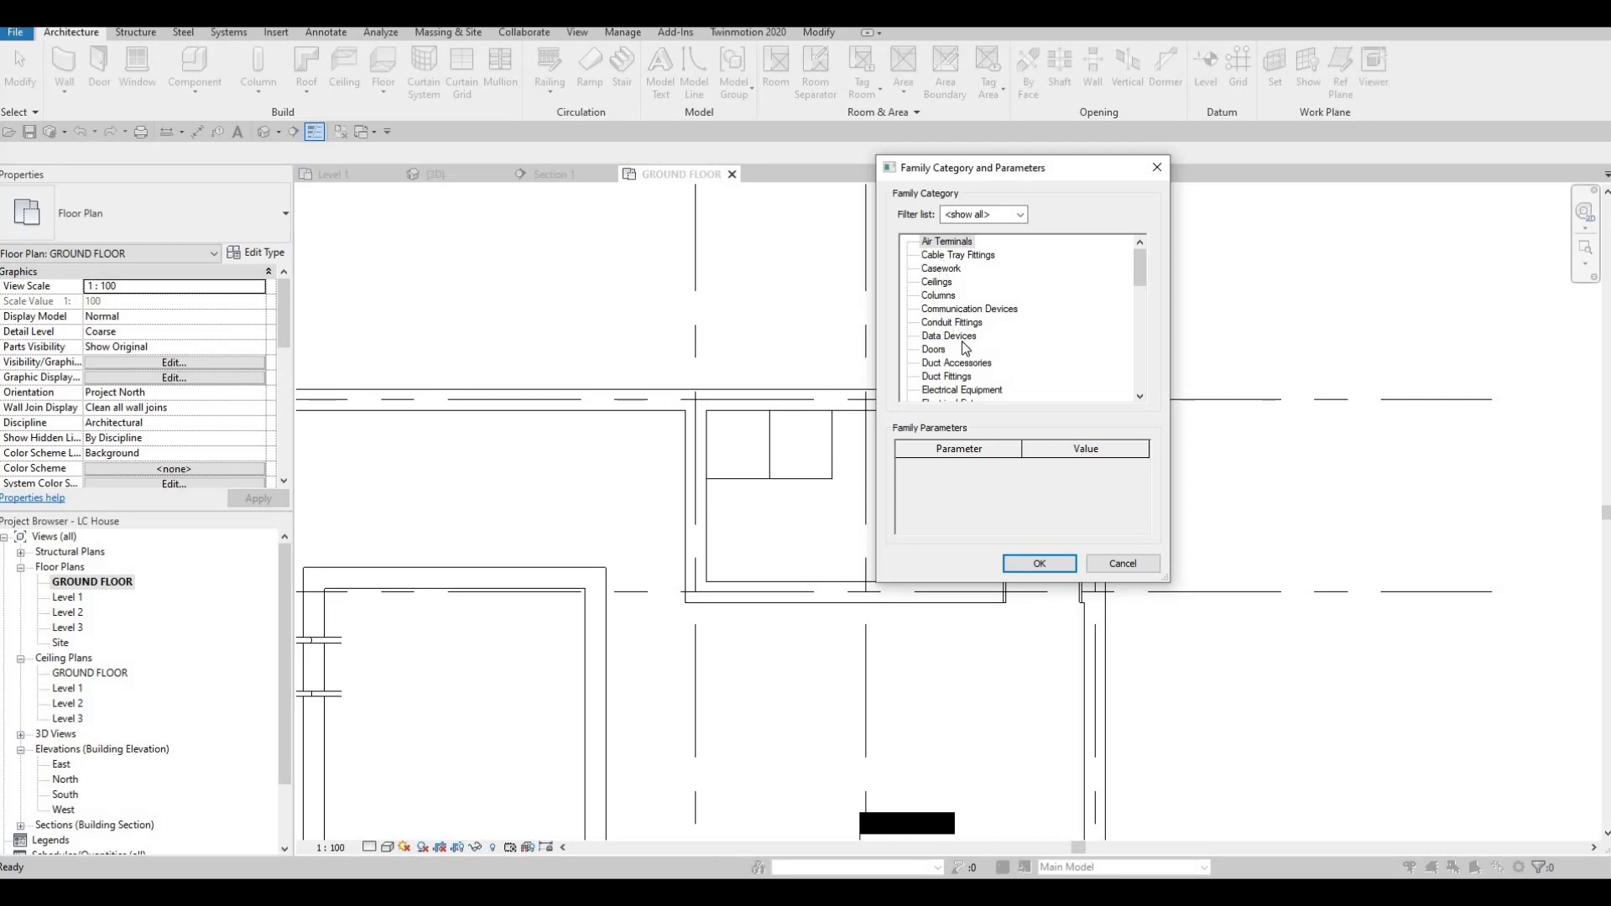
scroll(963, 345, "down", 3)
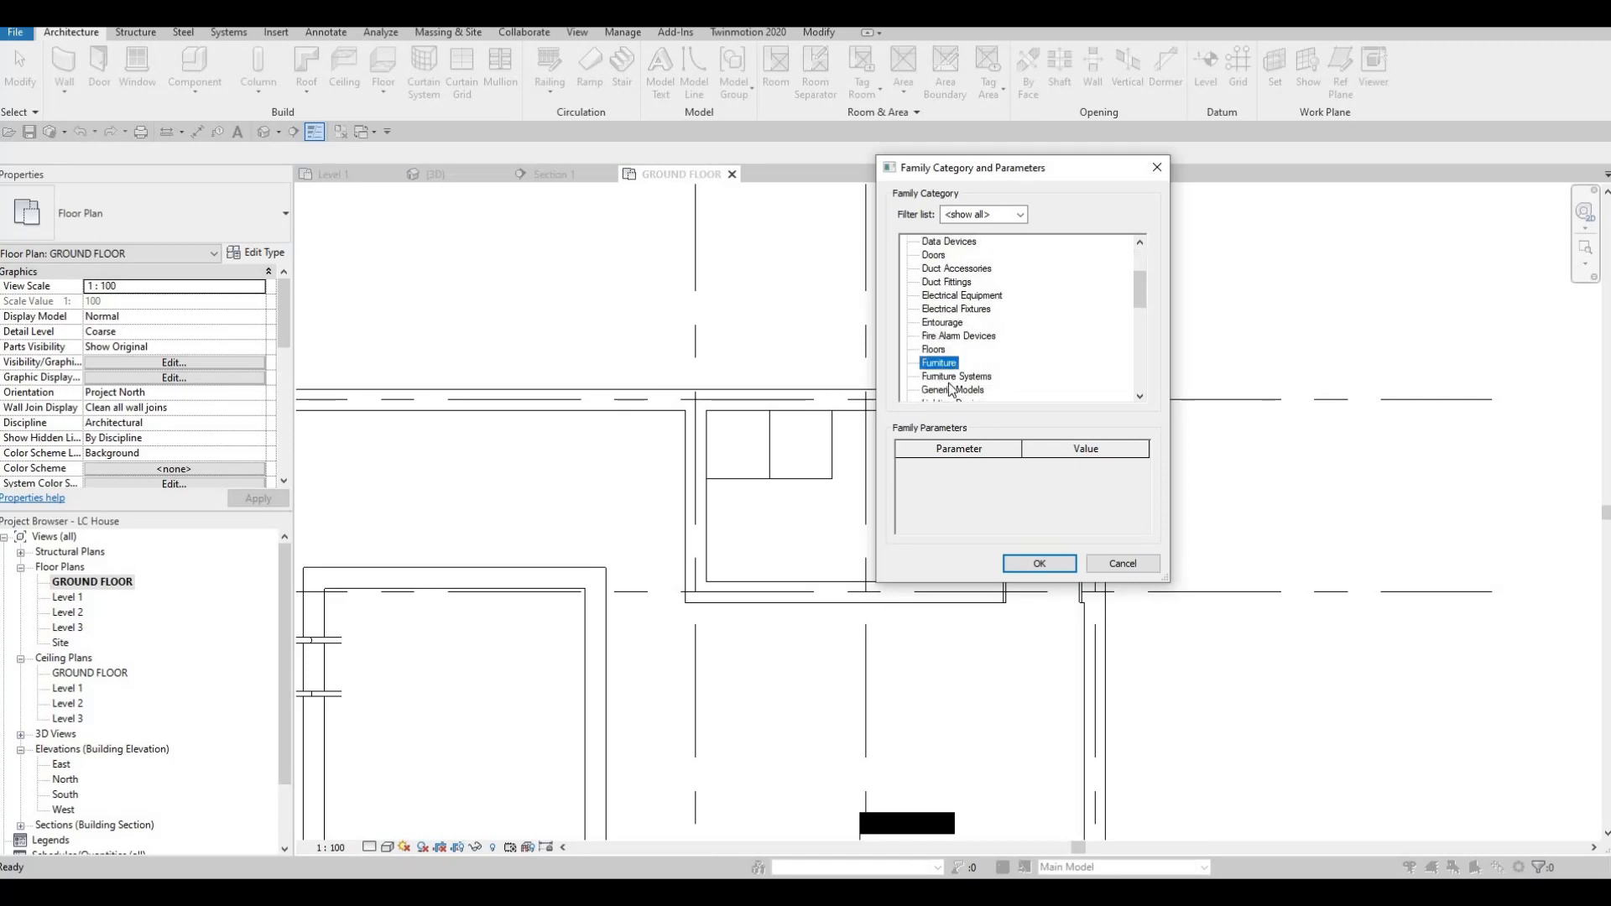
left_click(1039, 563)
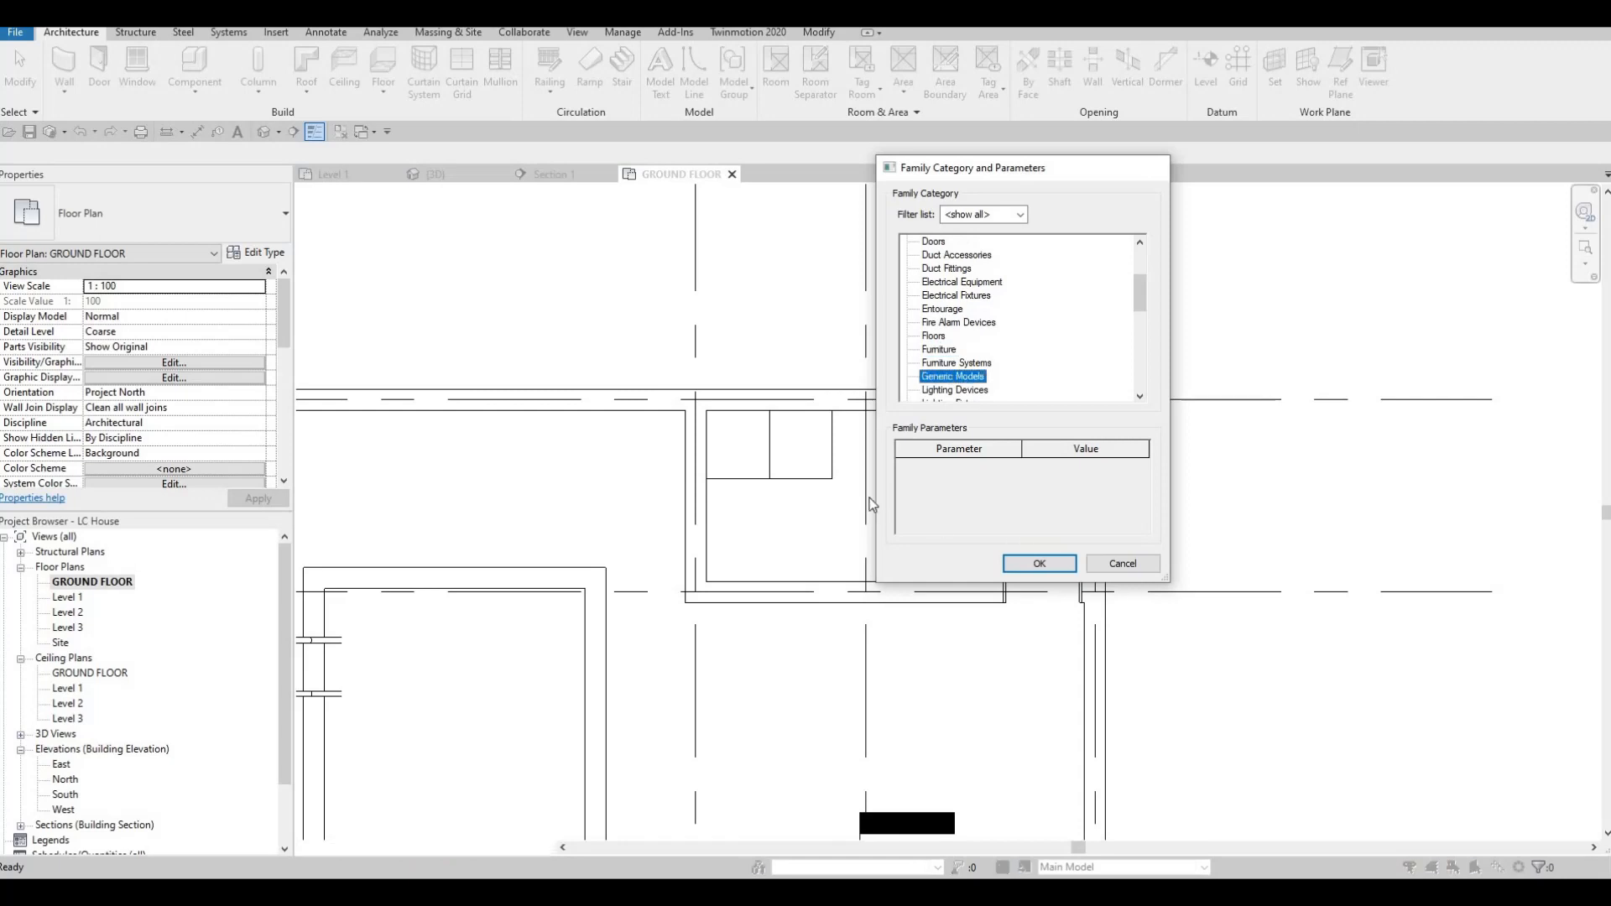
left_click(823, 477)
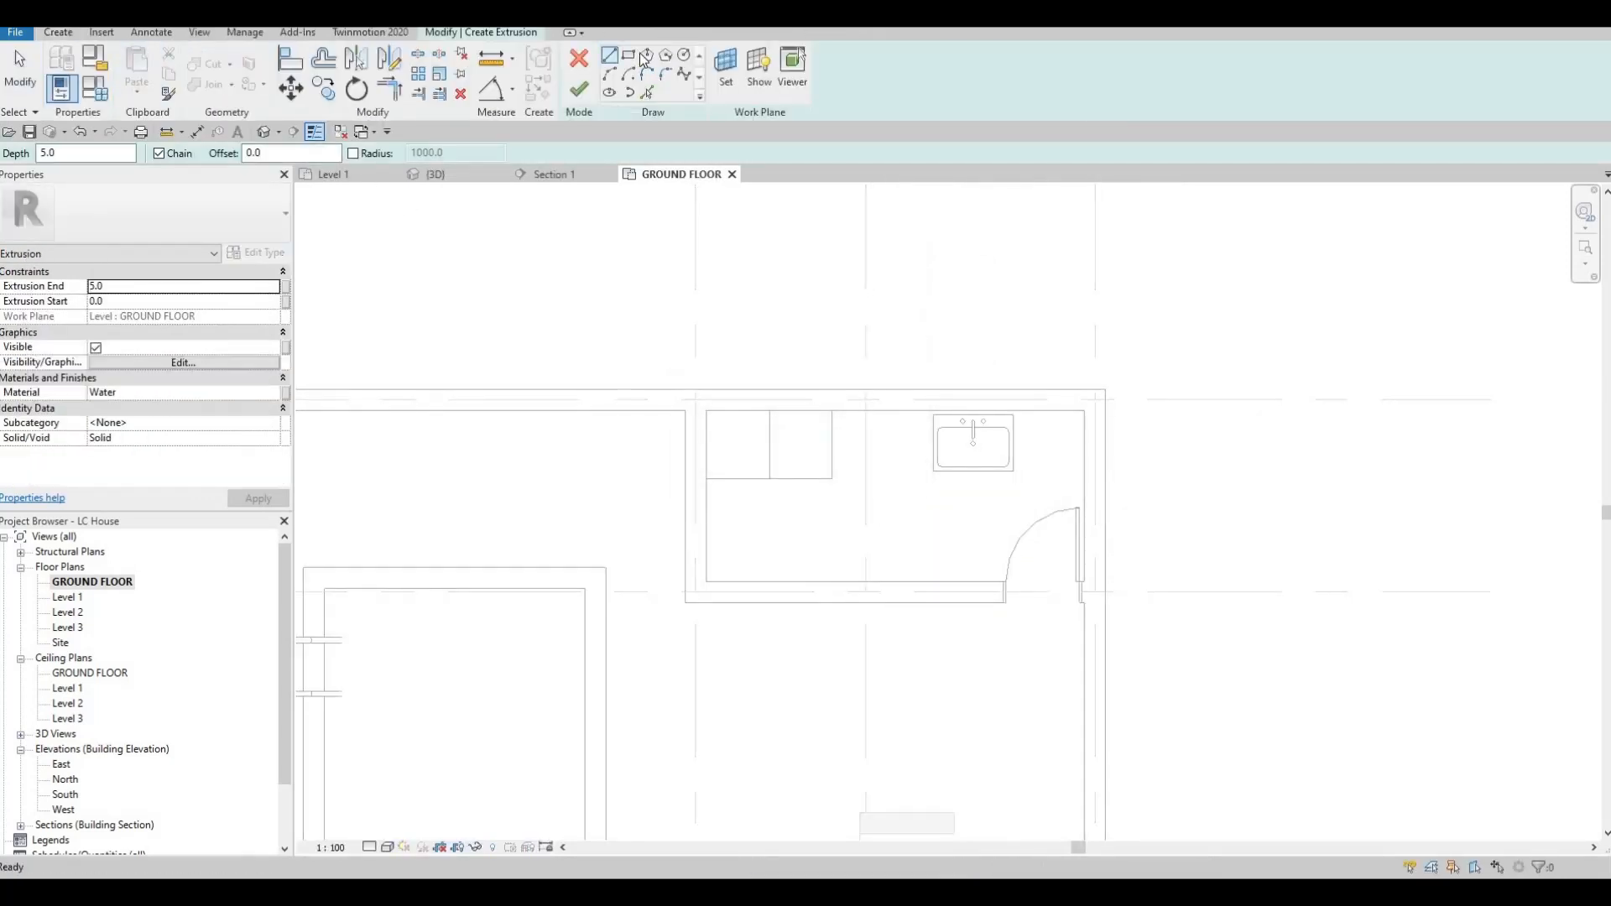
Set the extrusion's material to Granite, Cut, Rough, added from the Stone category of the AEC Materials library.
left_click(274, 395)
left_click(284, 393)
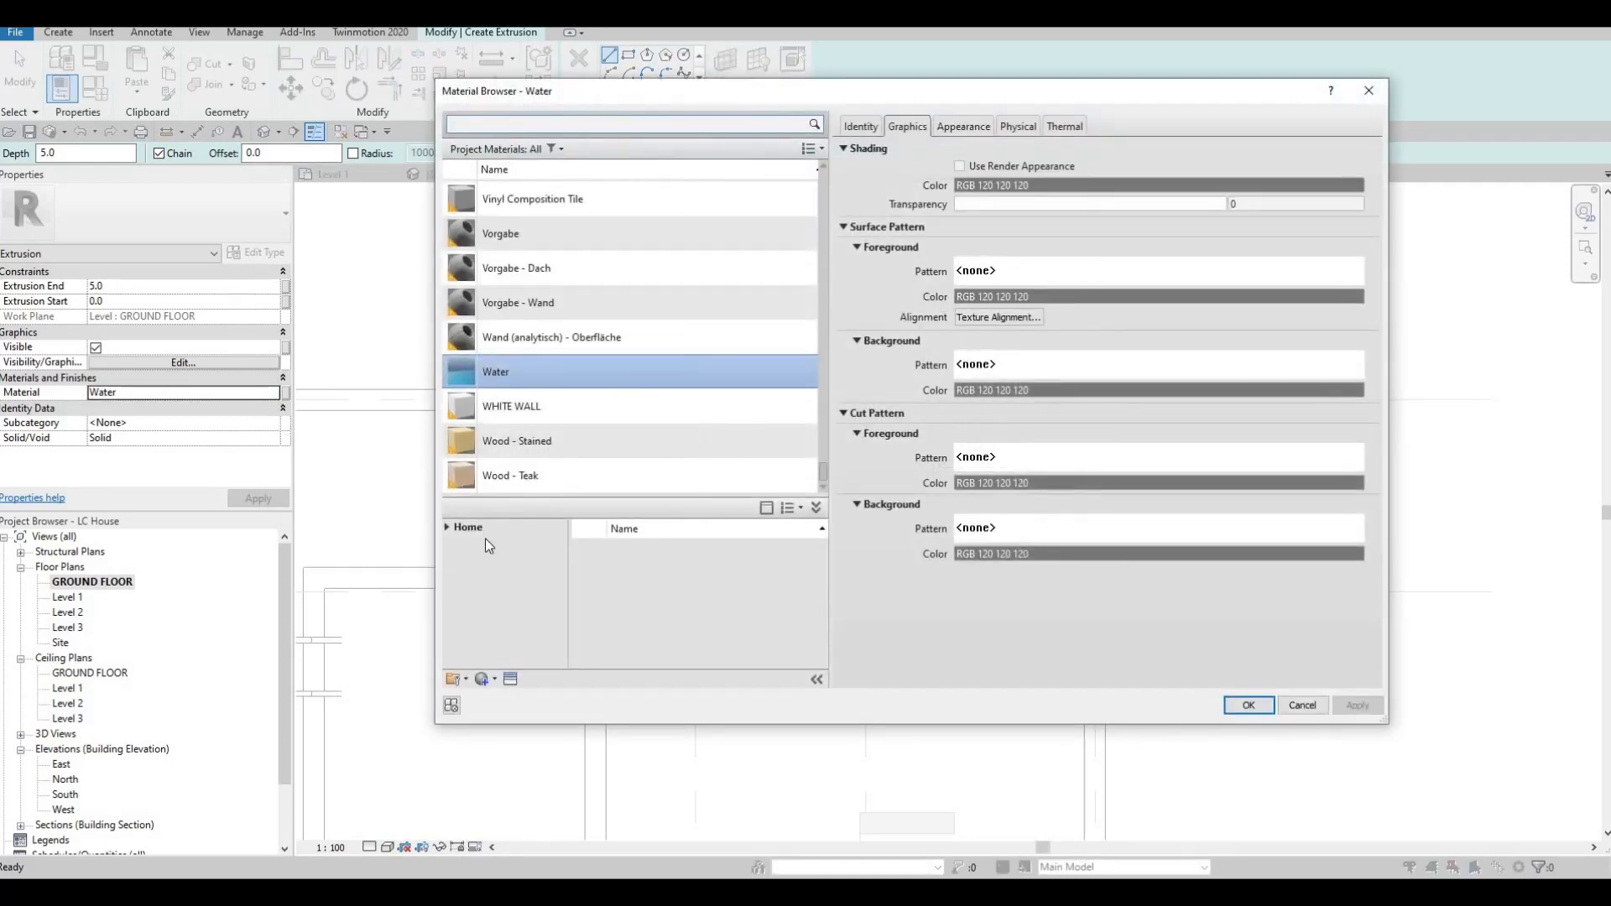
left_click(447, 528)
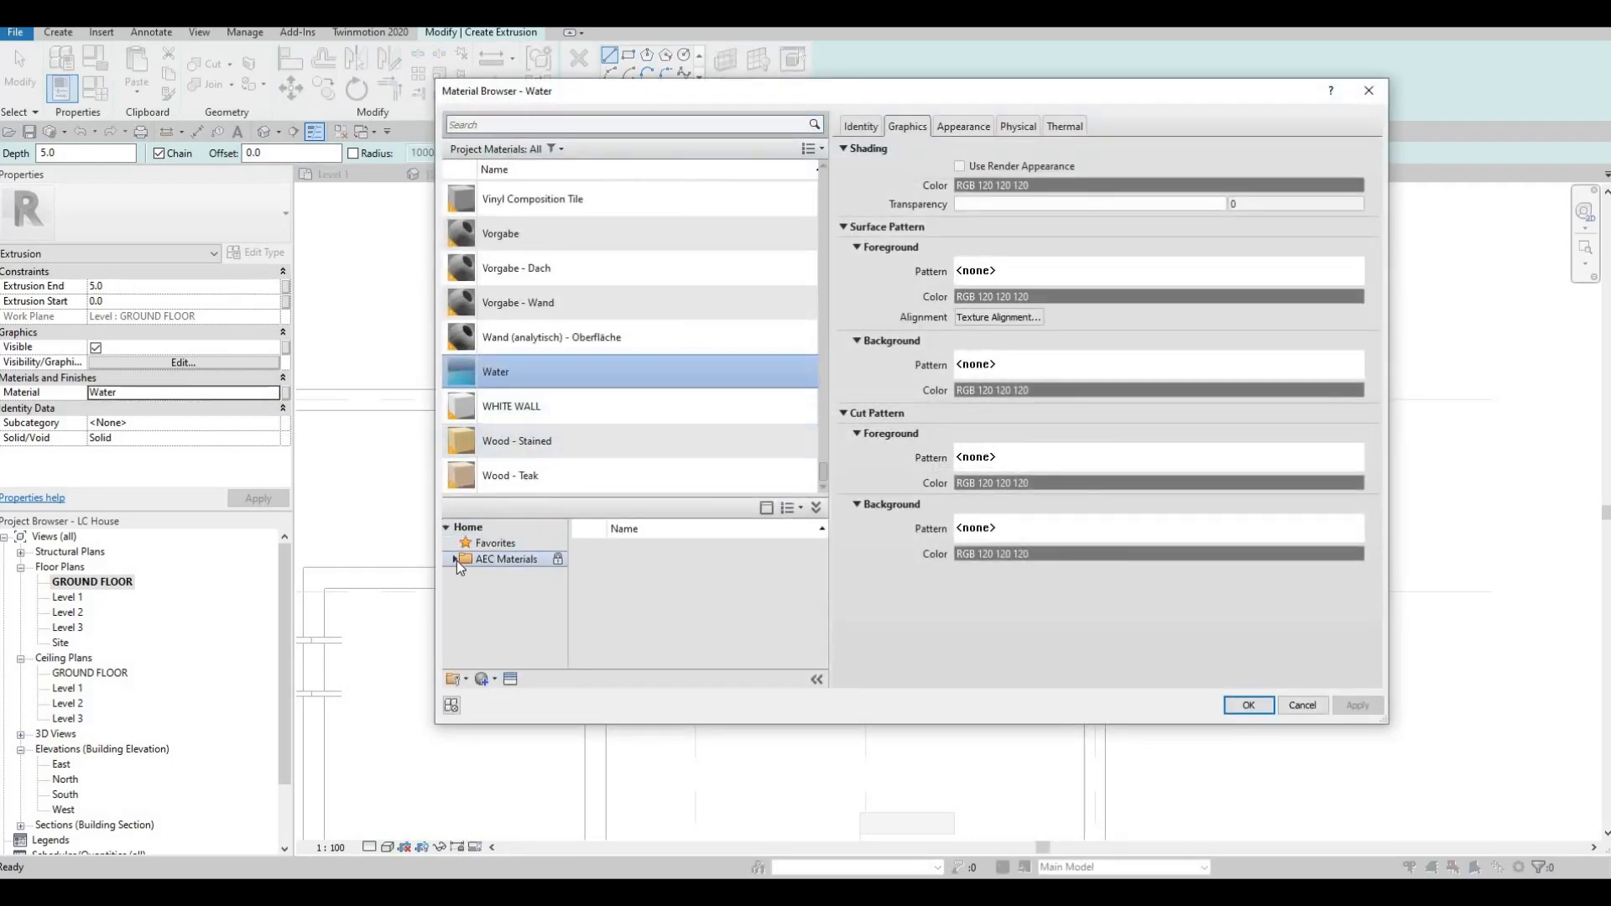
left_click(457, 560)
scroll(490, 621, "down", 3)
left_click(495, 656)
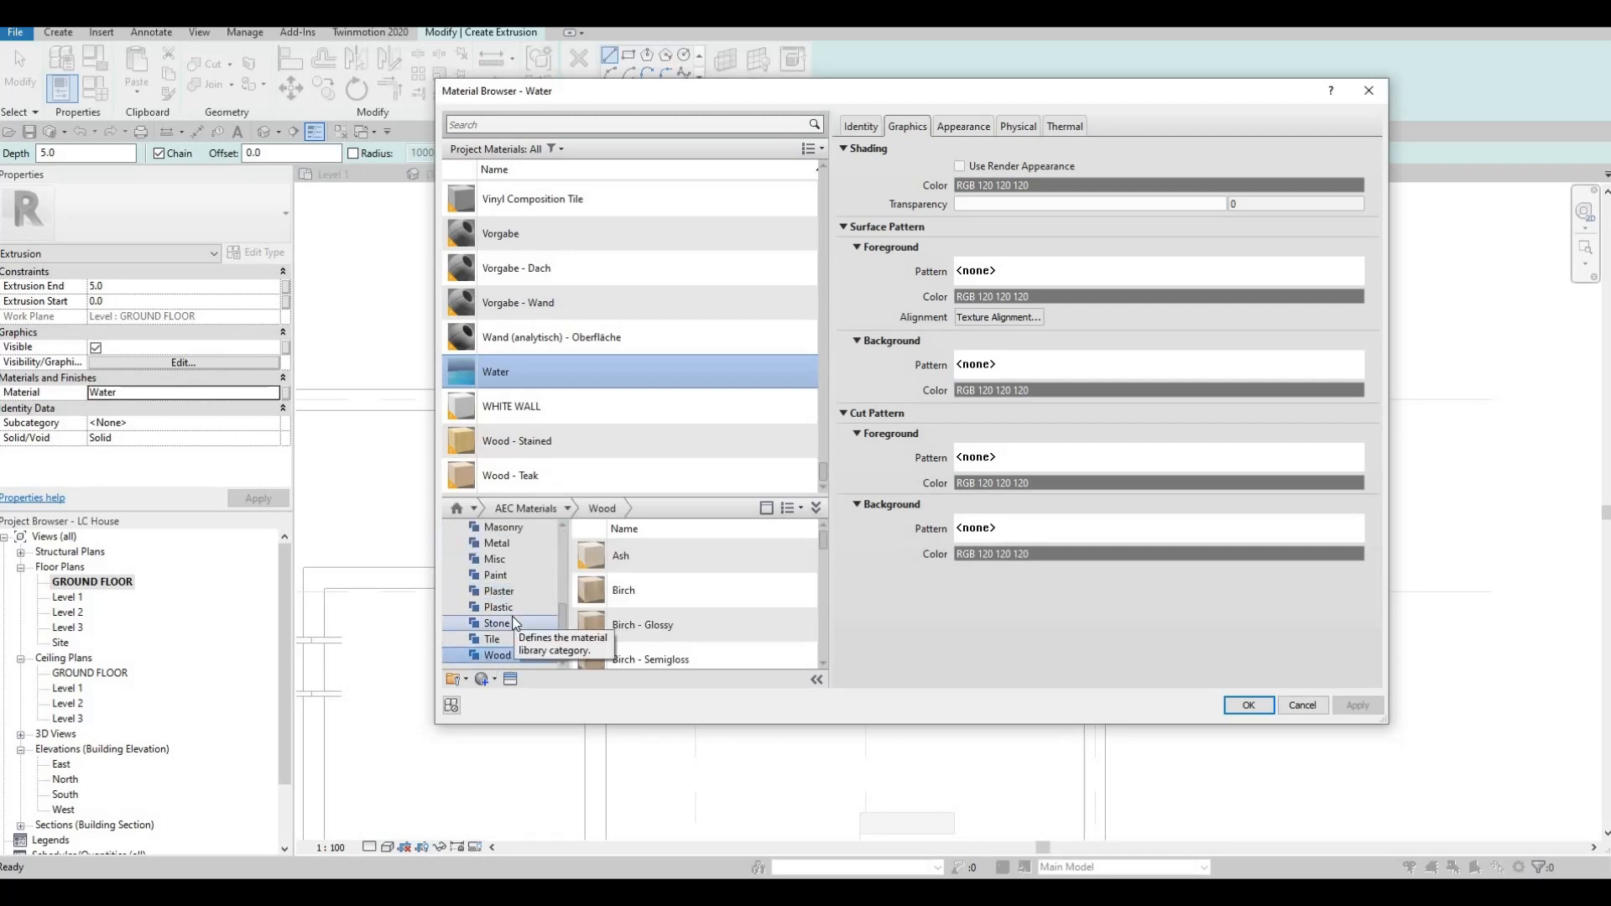
scroll(515, 623, "up", 3)
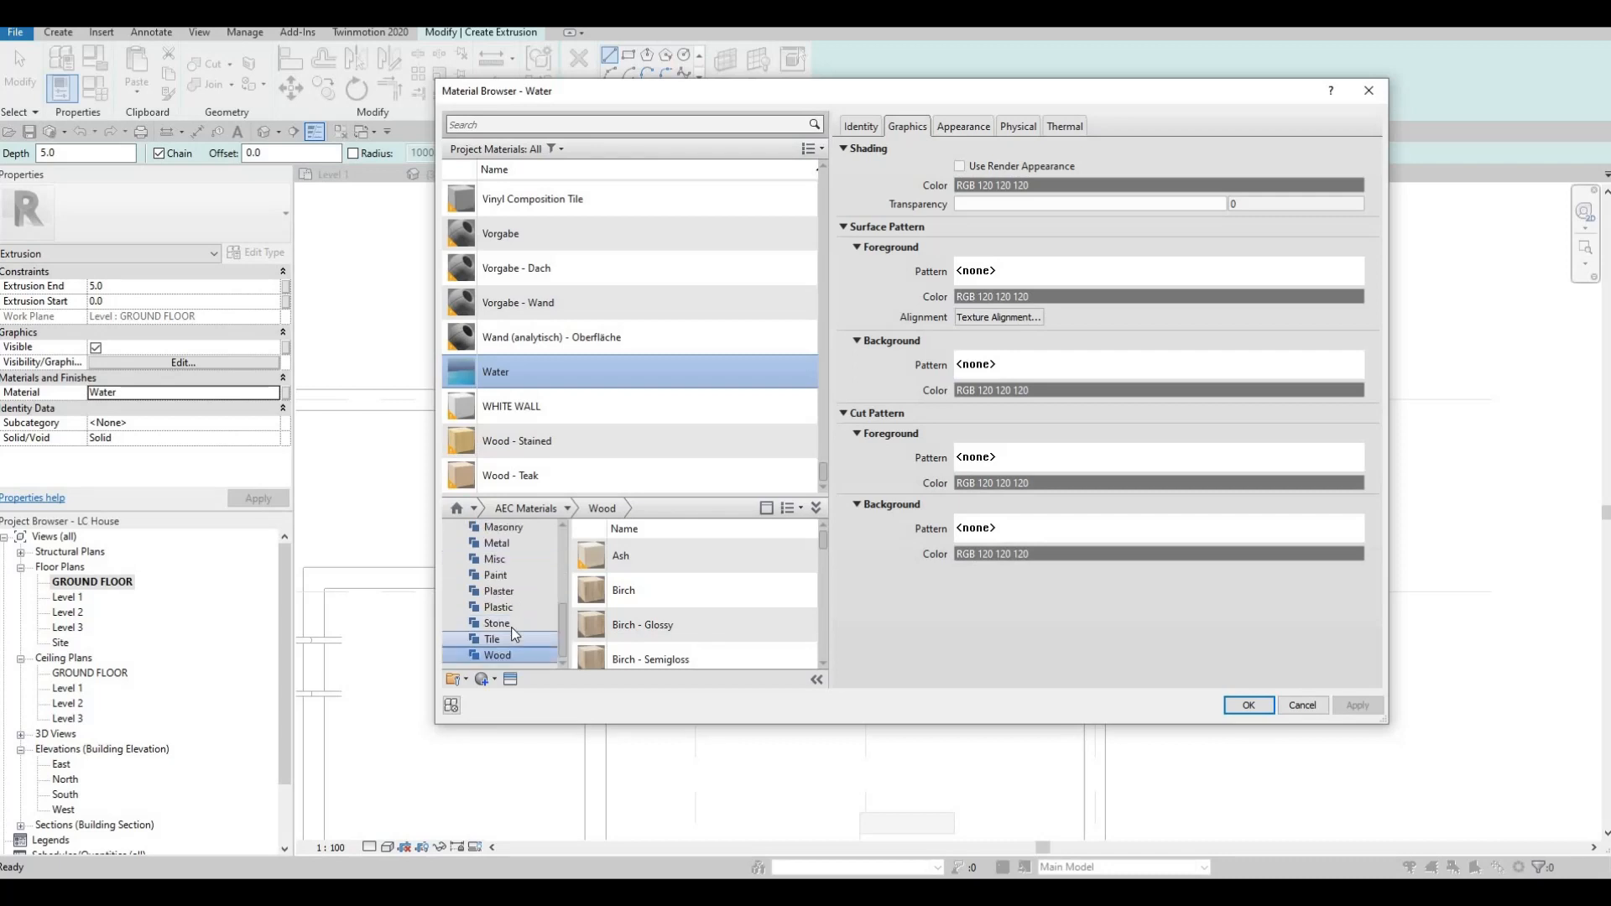
left_click(511, 627)
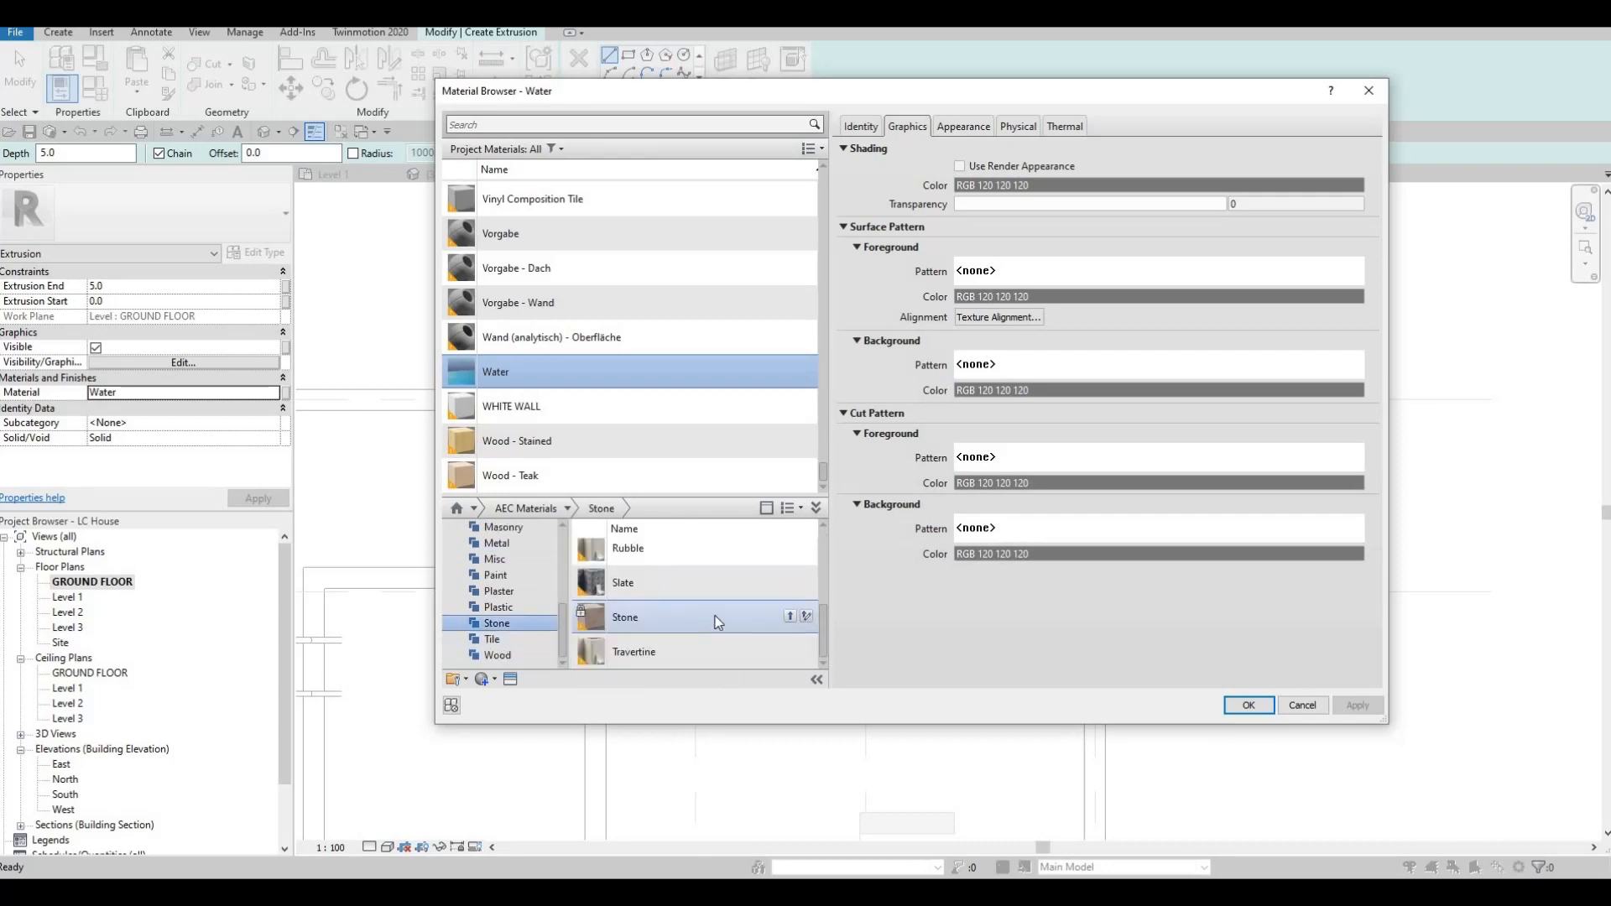
scroll(755, 591, "up", 3)
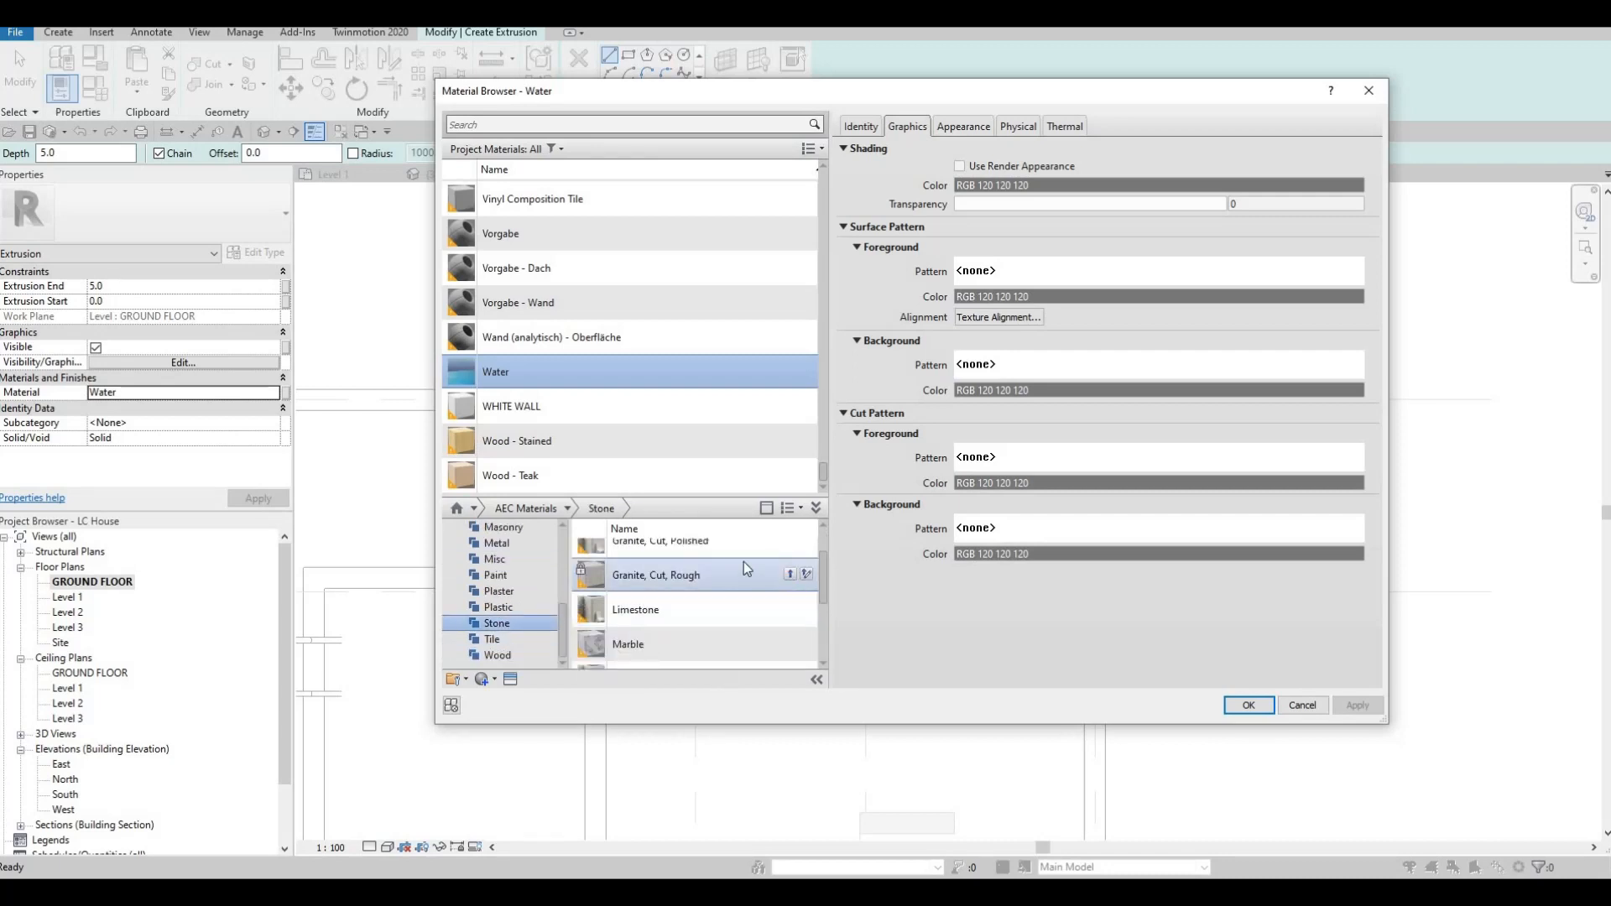
left_click(790, 574)
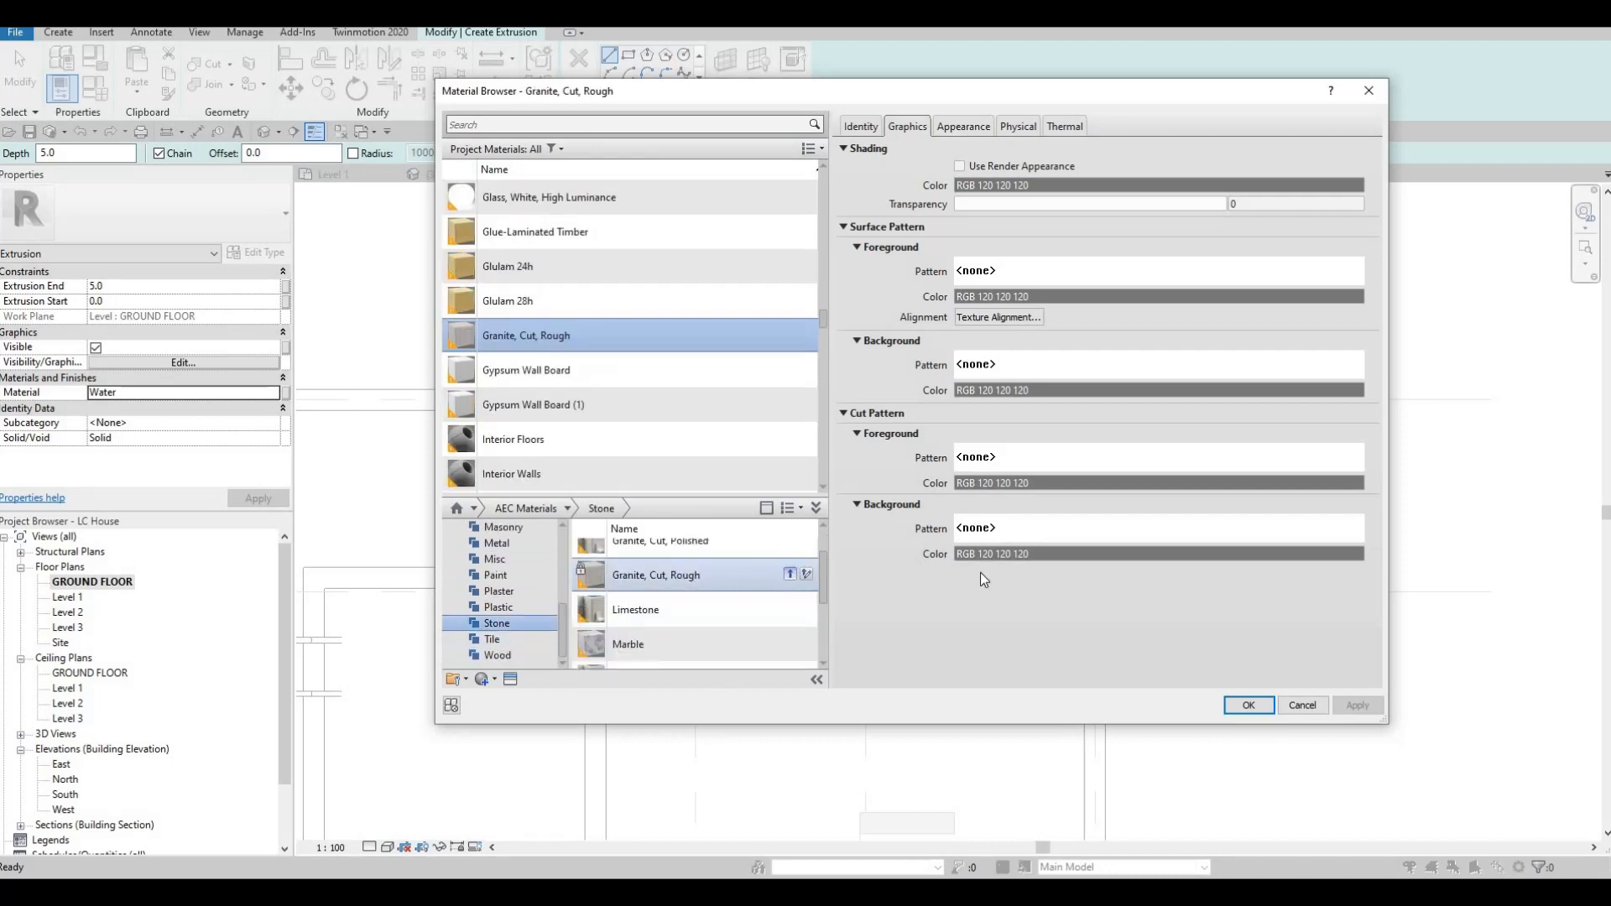
left_click(1249, 706)
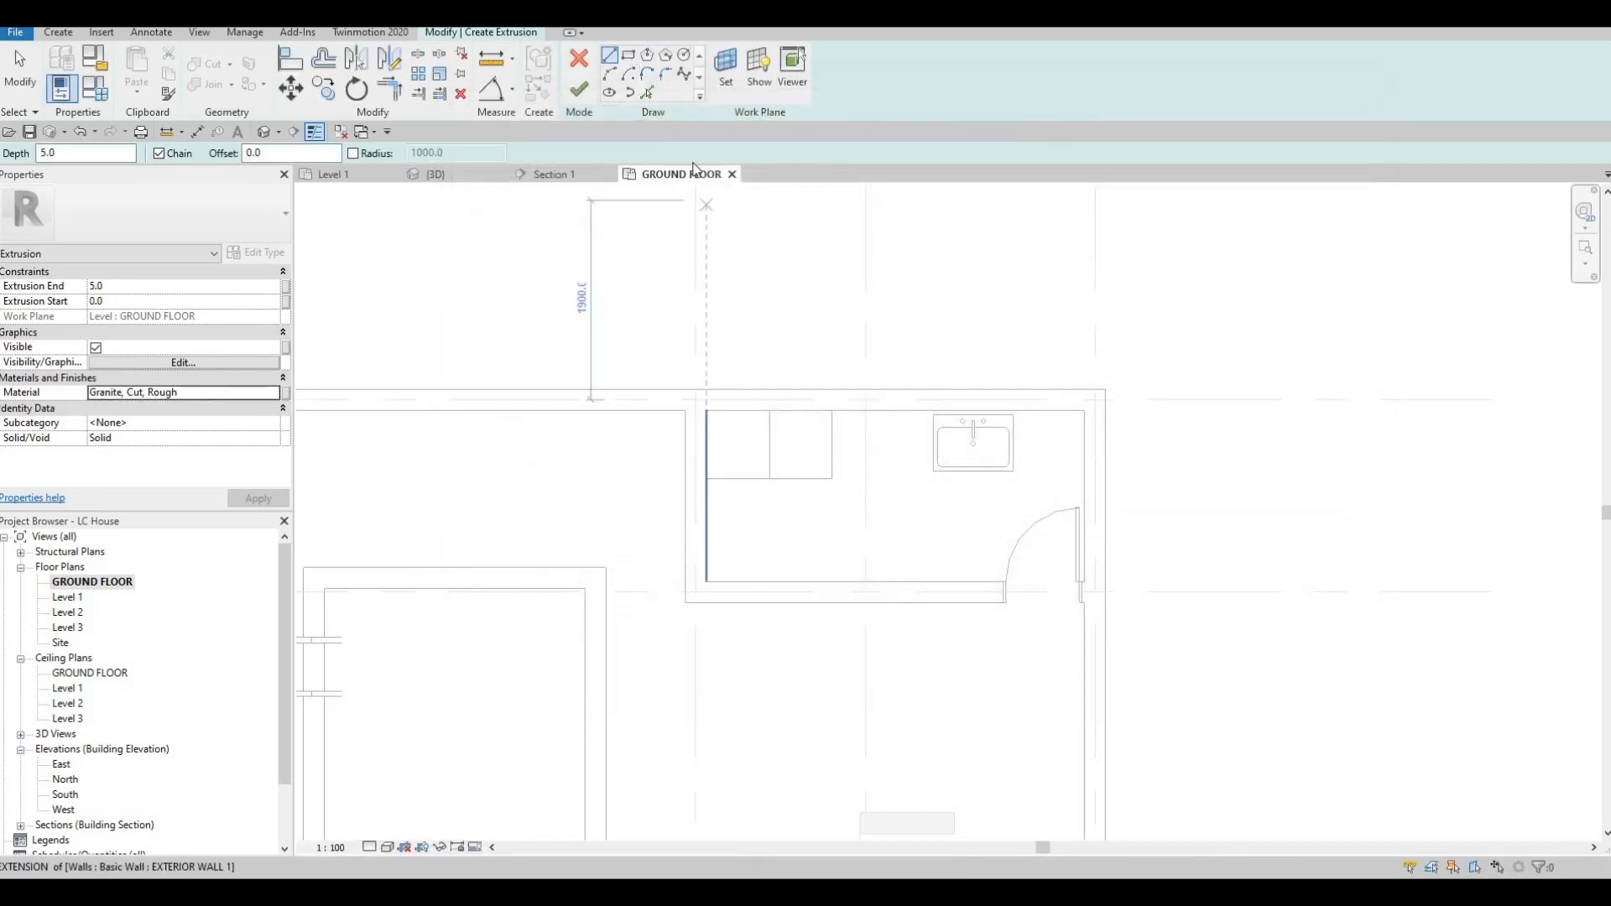
Sketch a rectangular countertop outline about 3605 x 685 mm along the laundry room's rear wall, spanning between the side walls.
scroll(702, 368, "up", 2)
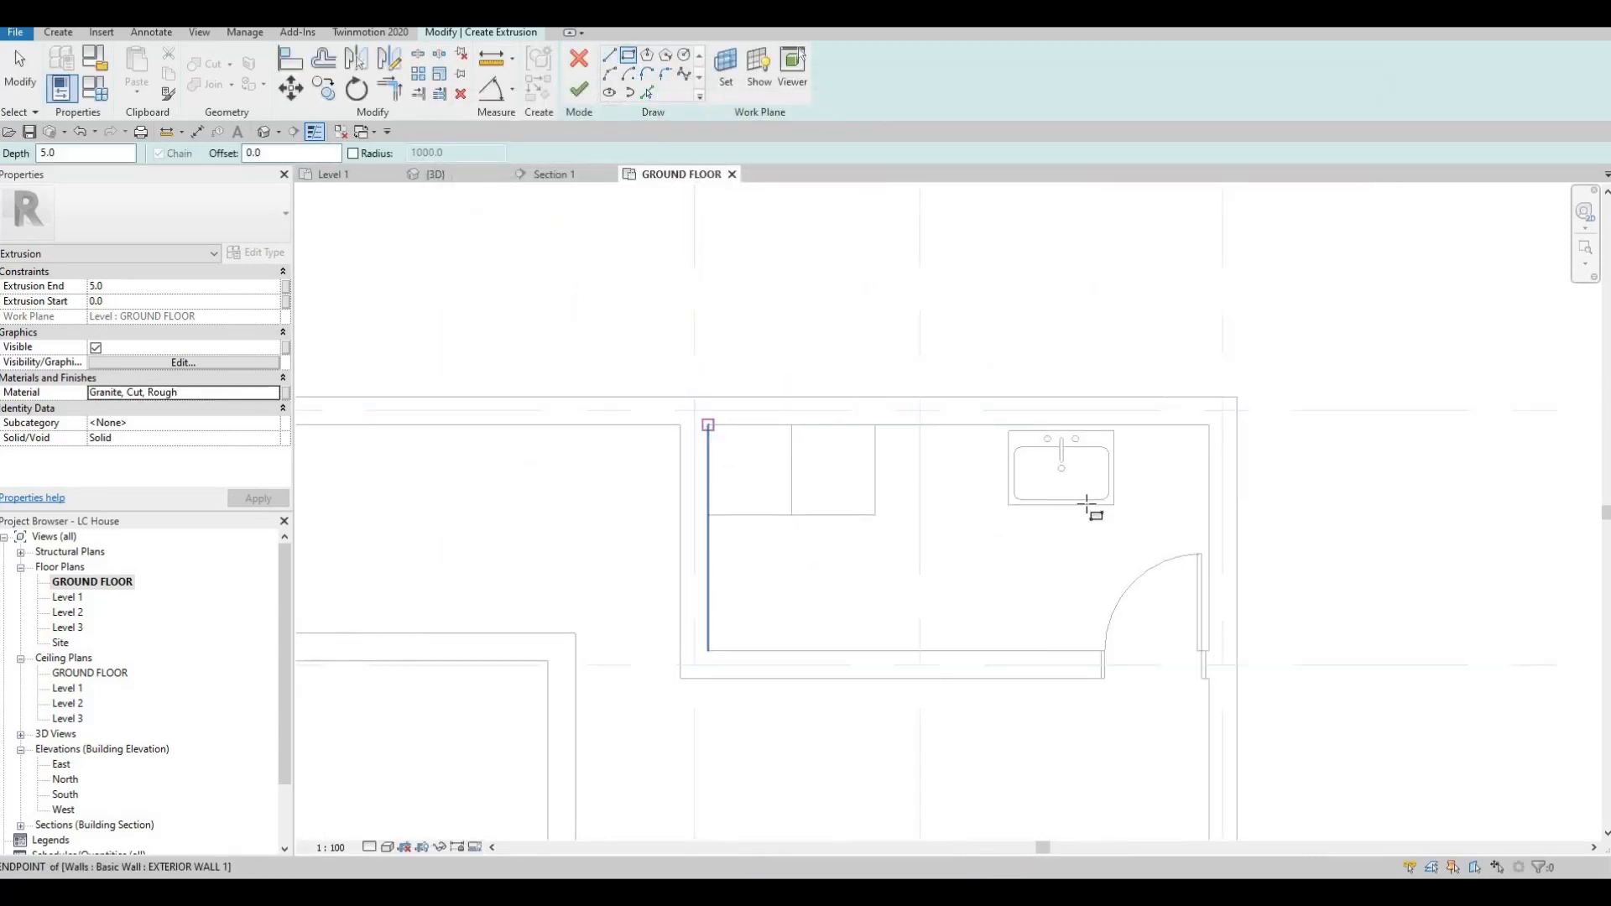
left_click(709, 425)
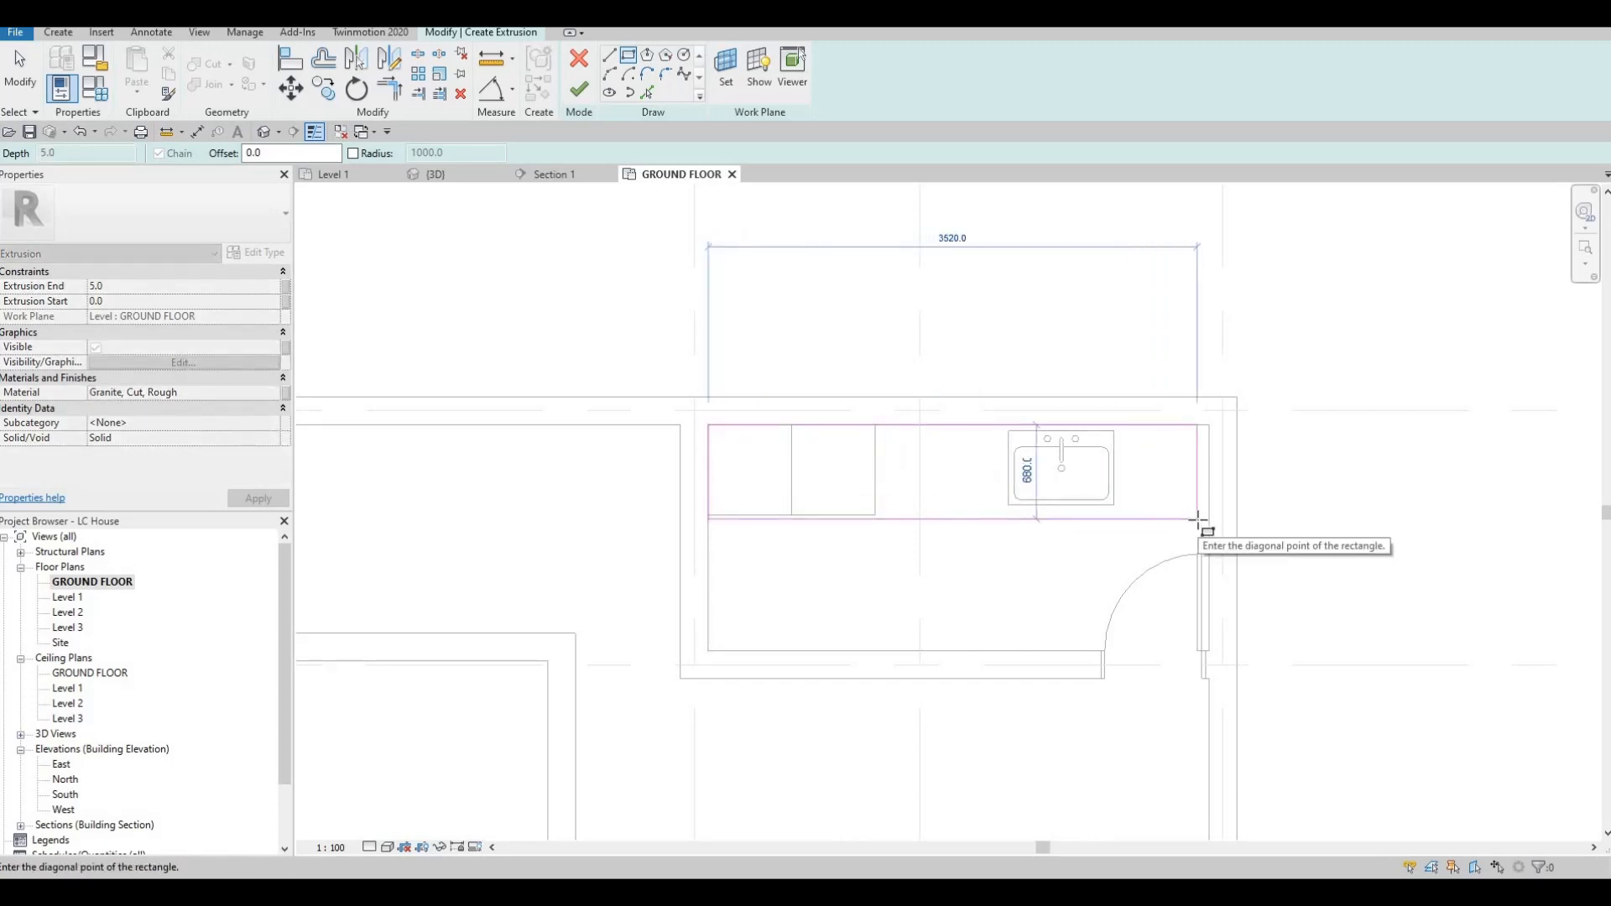
left_click(1209, 519)
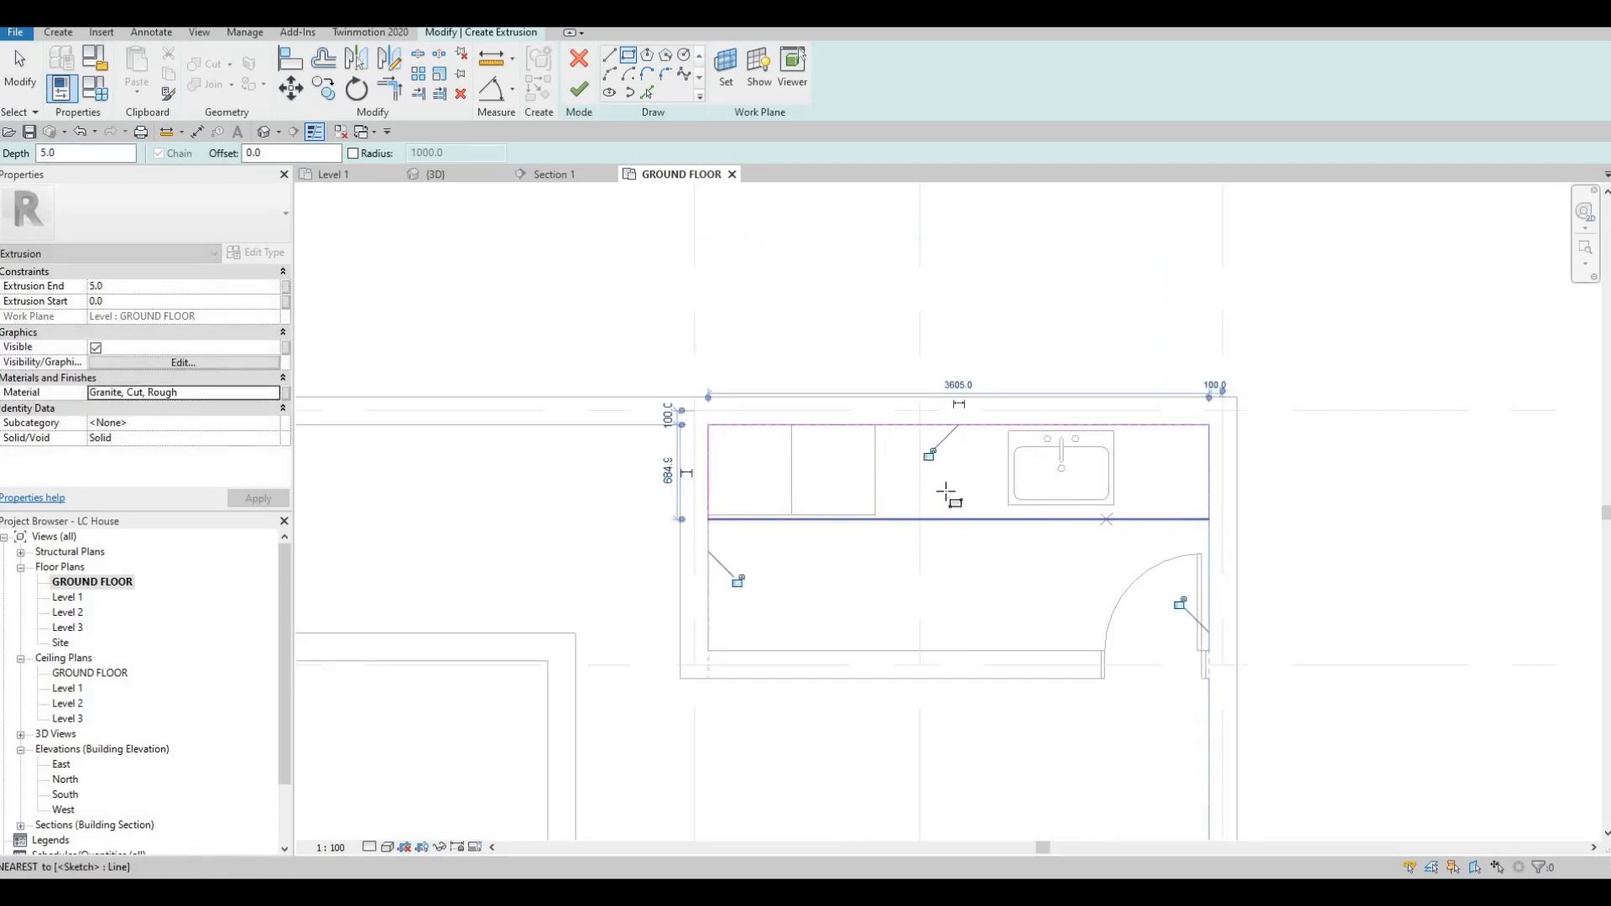
key("Escape")
Sketch a rectangular cutout about 720 x 480 mm just inside the sink's outer edge and finish the extrusion sketch.
scroll(1013, 436, "up", 4)
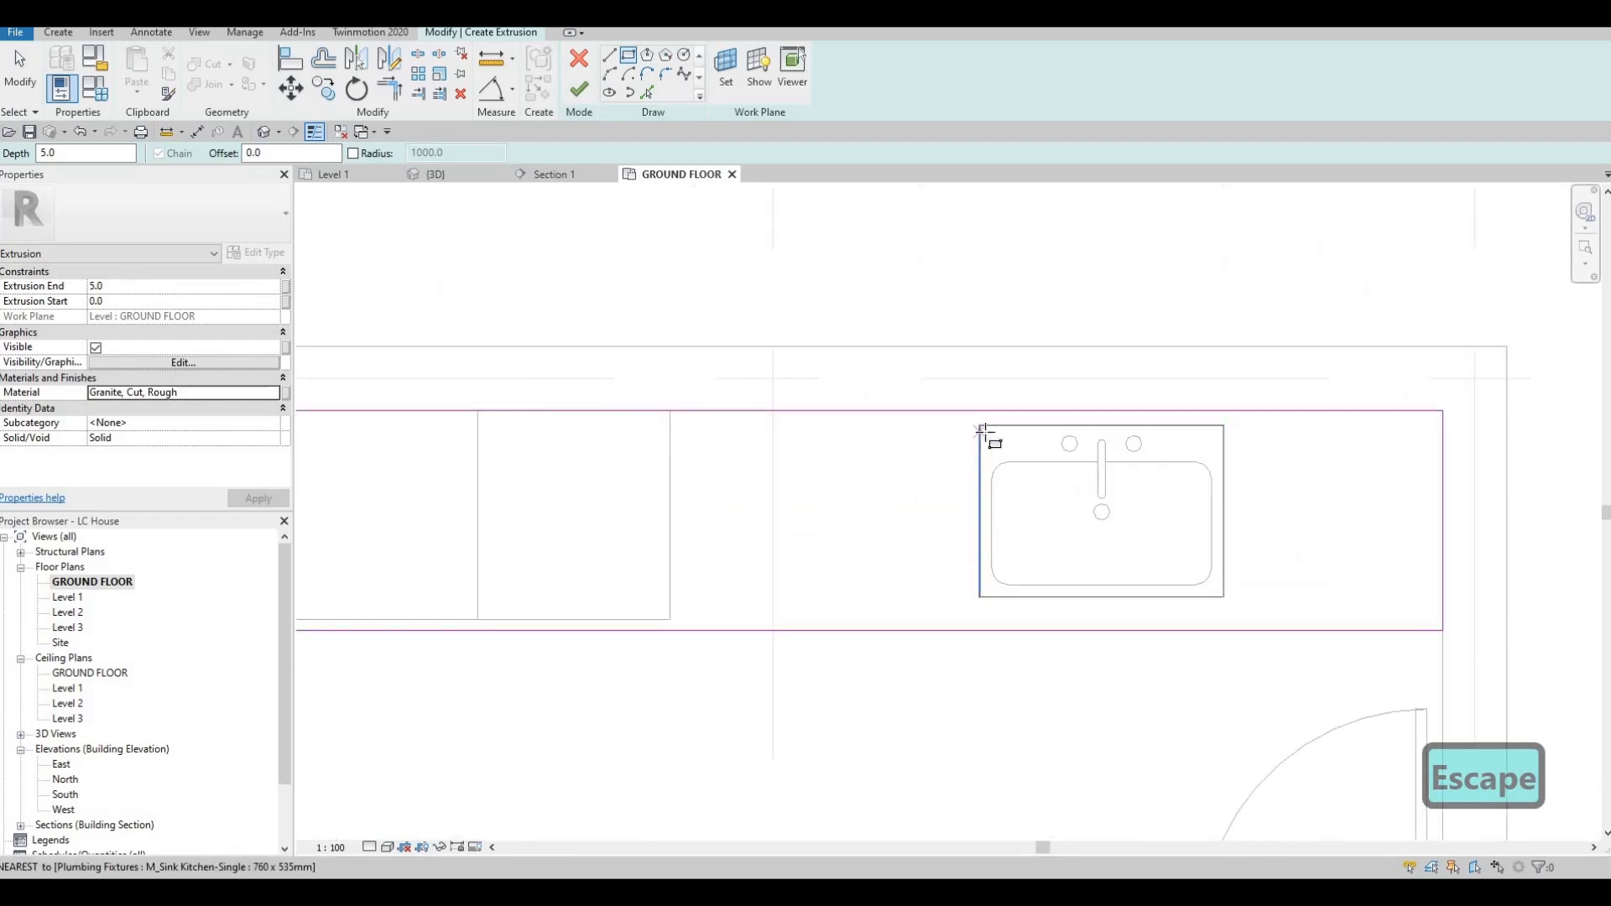
scroll(987, 433, "up", 1)
left_click(988, 435)
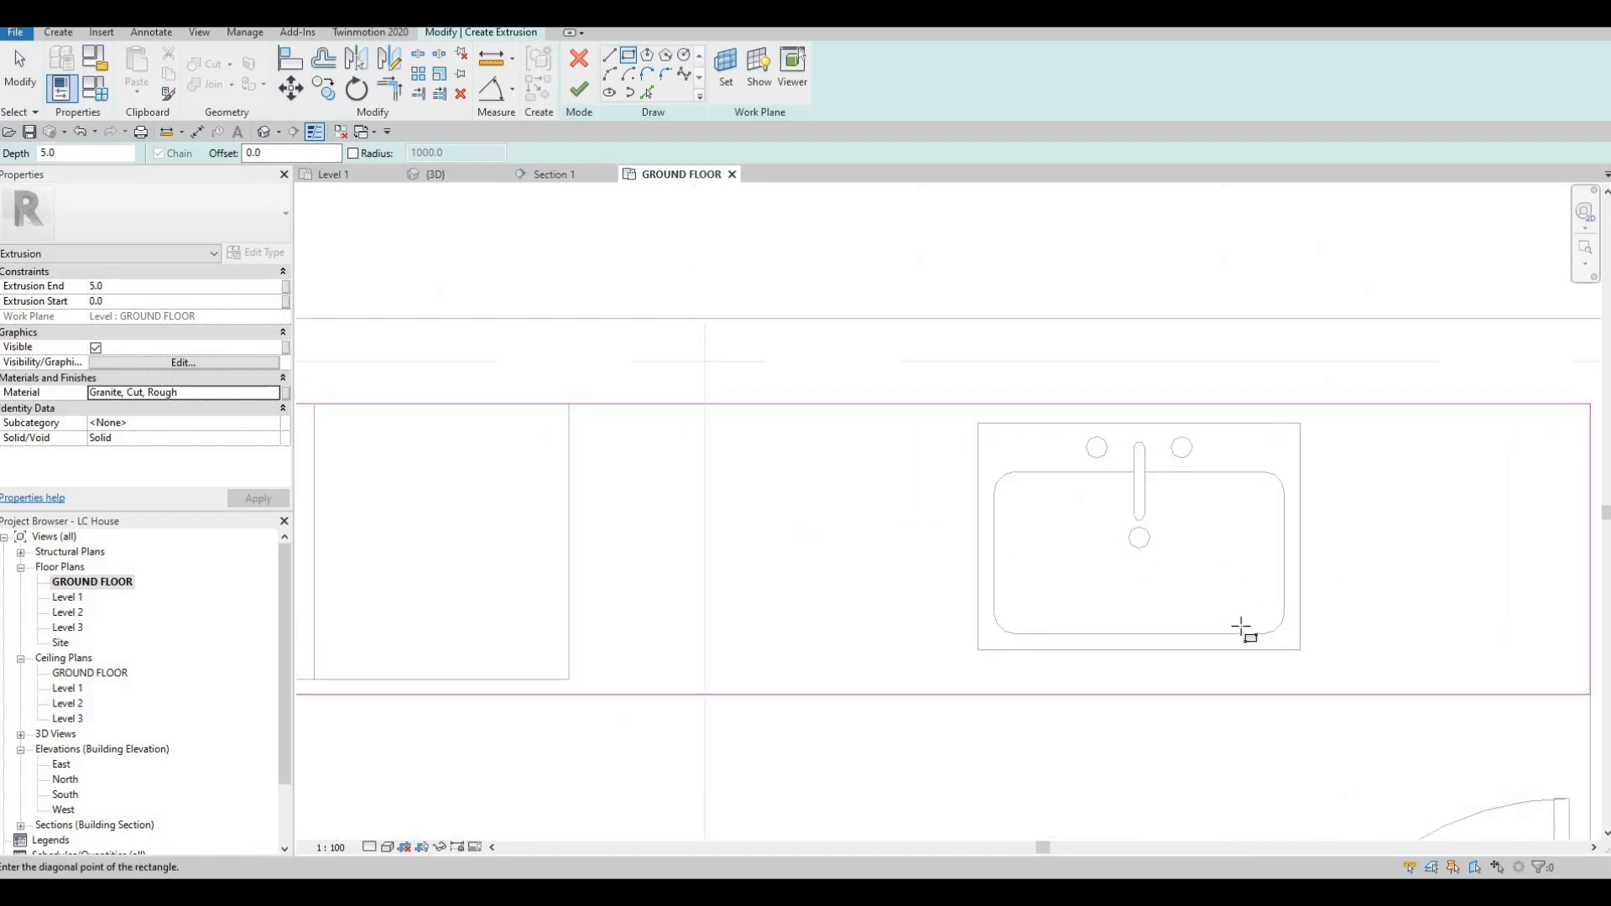
left_click(1295, 641)
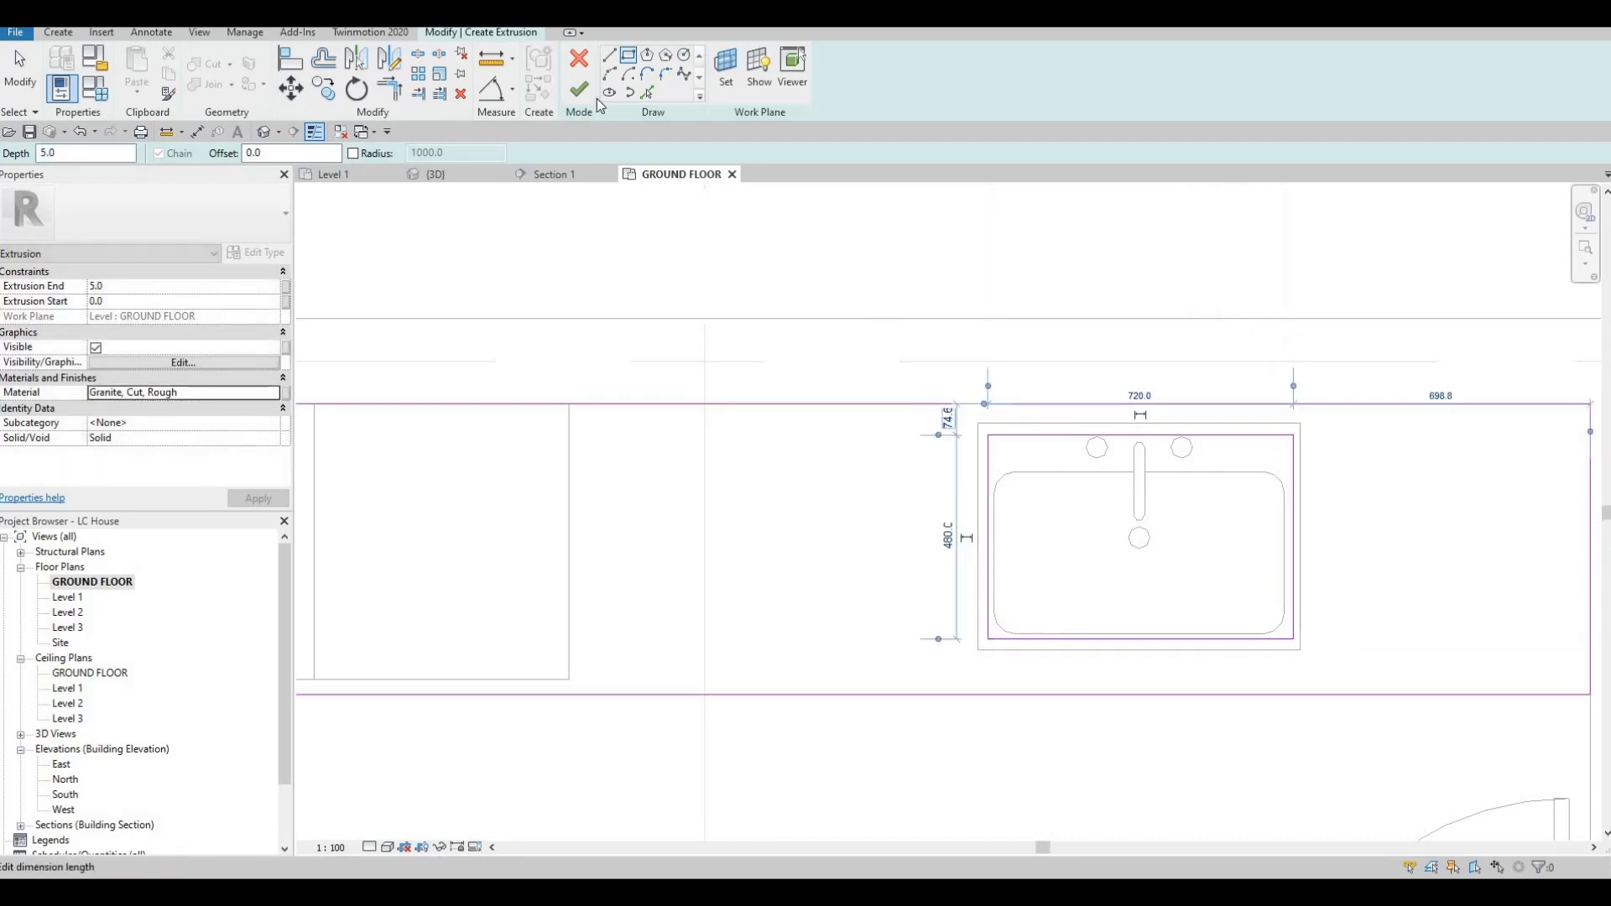
key("Escape")
left_click(564, 99)
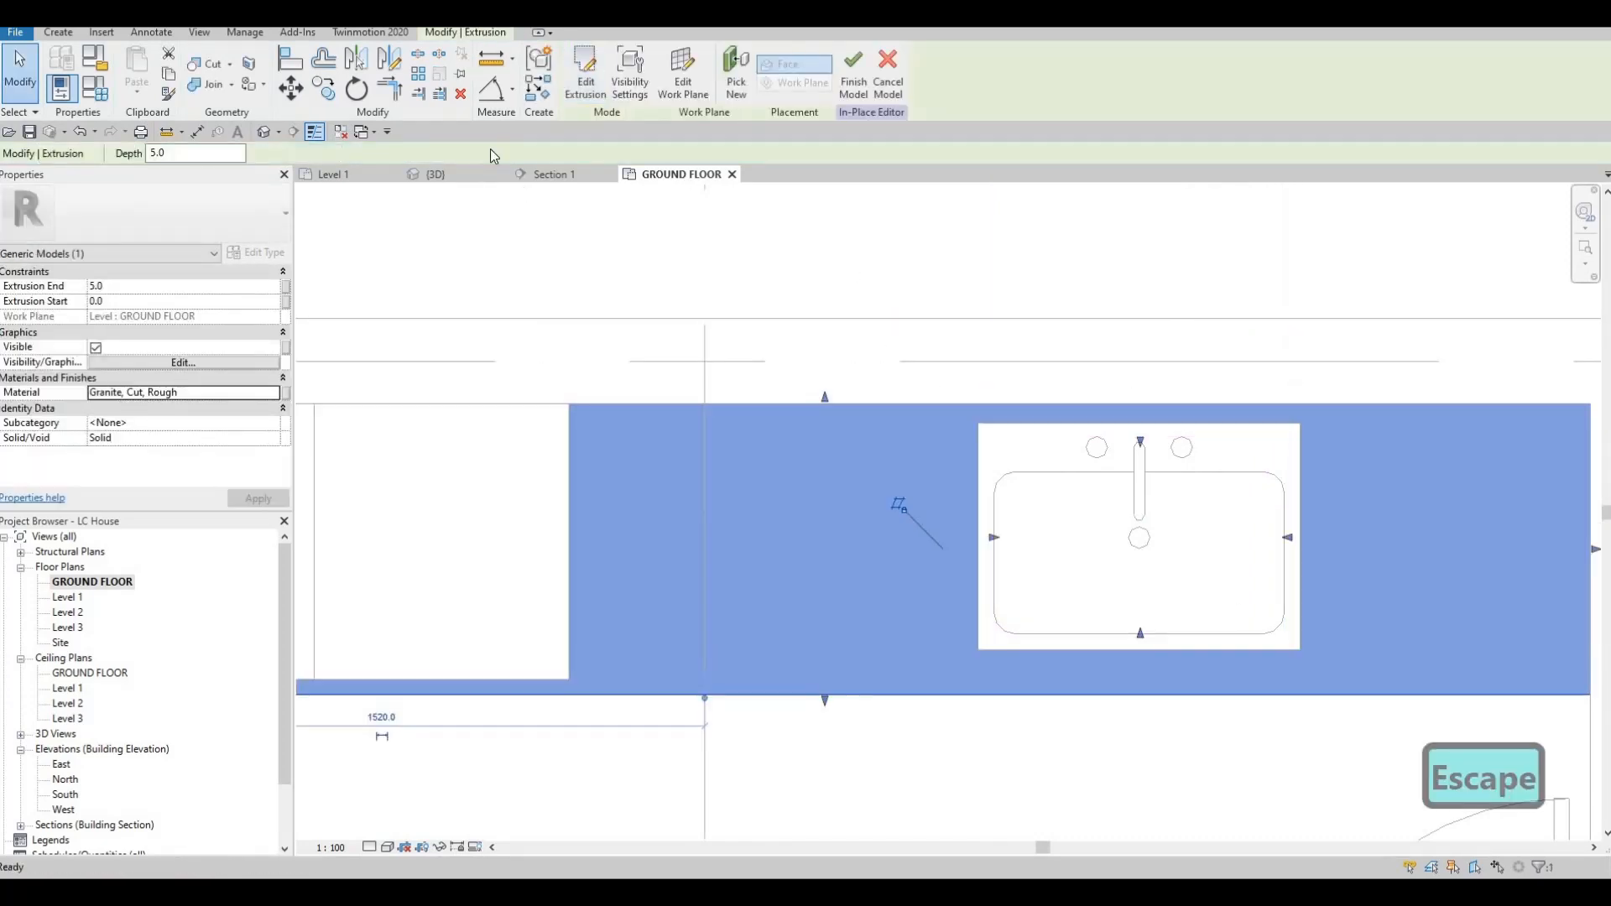
Stretch the granite extrusion's top face up to about the sink's rim in 3D, and return to the GROUND FLOOR plan.
left_click(264, 132)
middle_click_drag(944, 403, 965, 323, "shift")
left_click(902, 304)
middle_click_drag(993, 221, 869, 430)
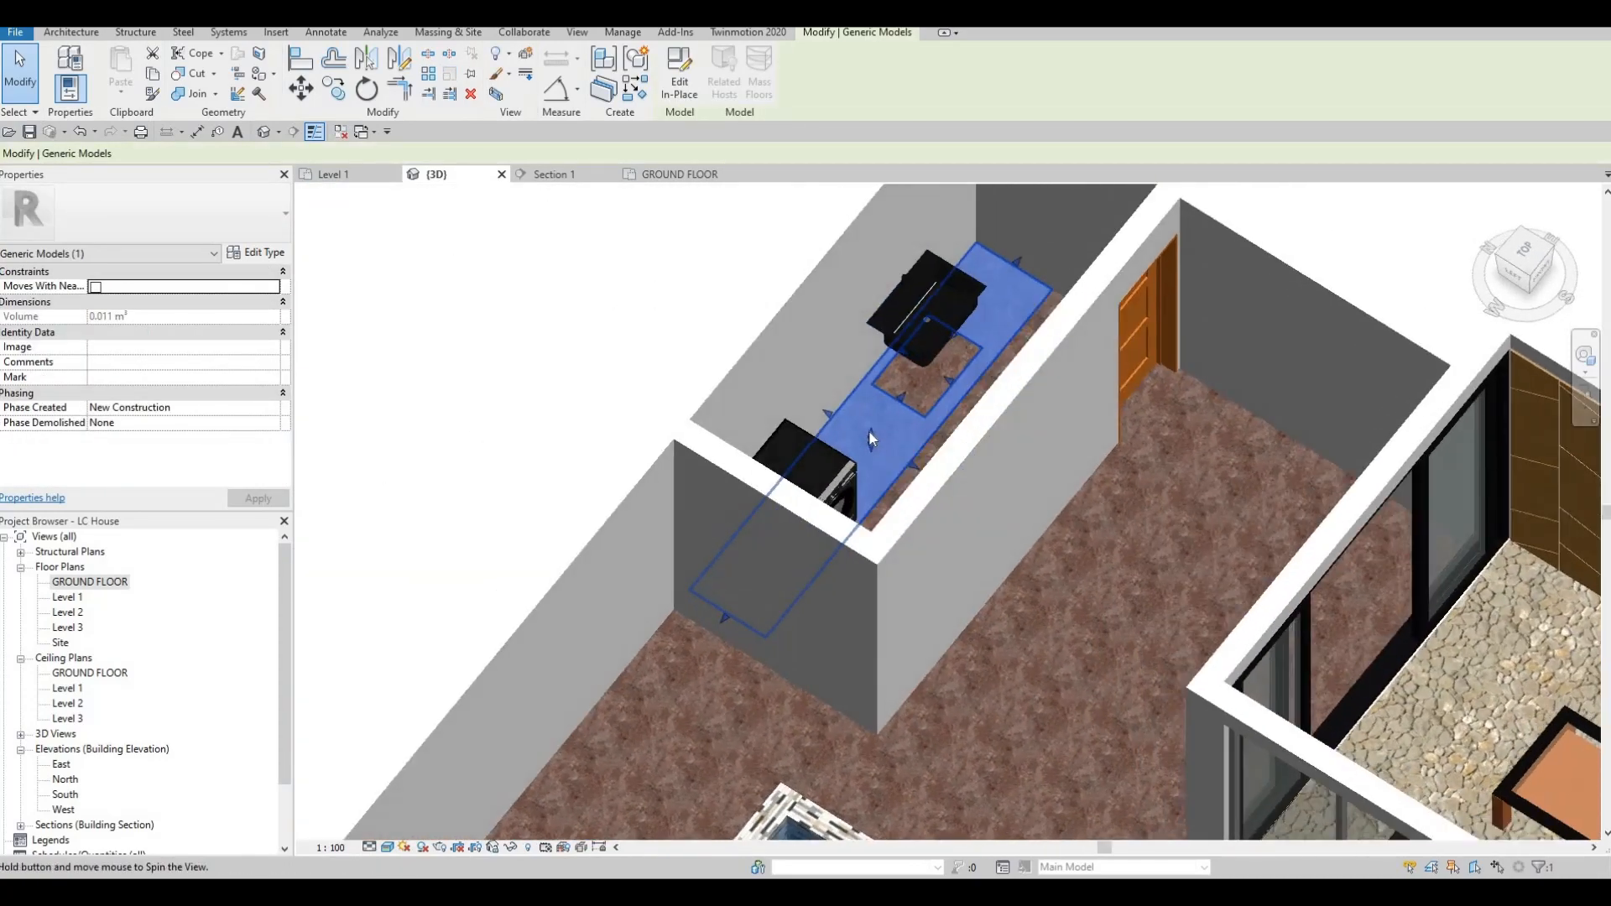
left_click_drag(879, 395, 882, 395)
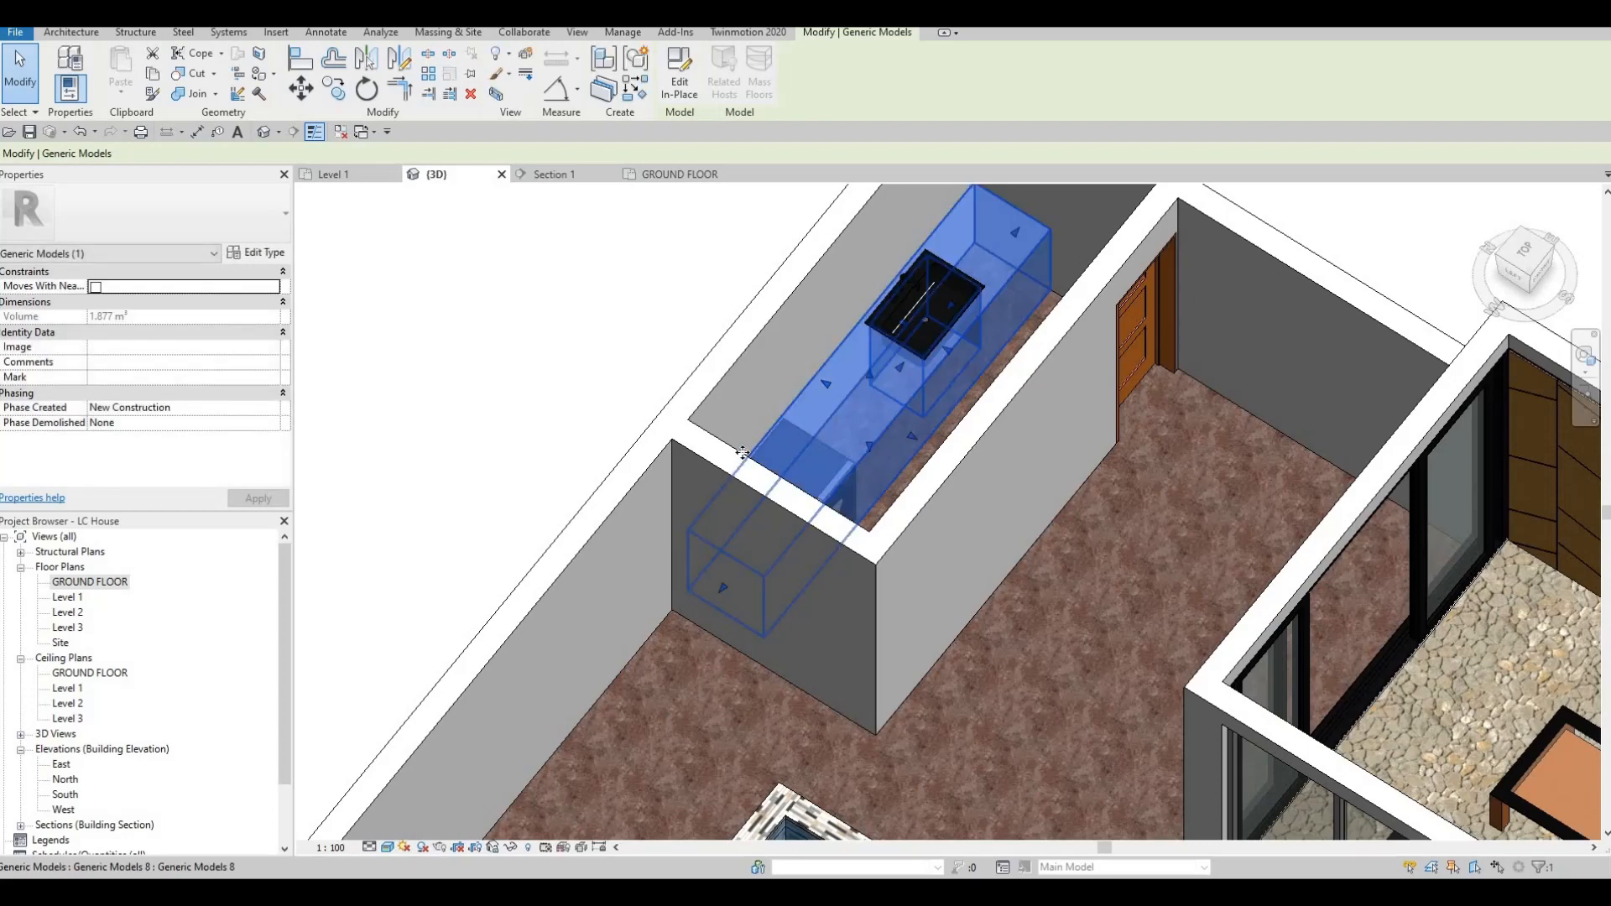
key("Escape")
double_click(90, 581)
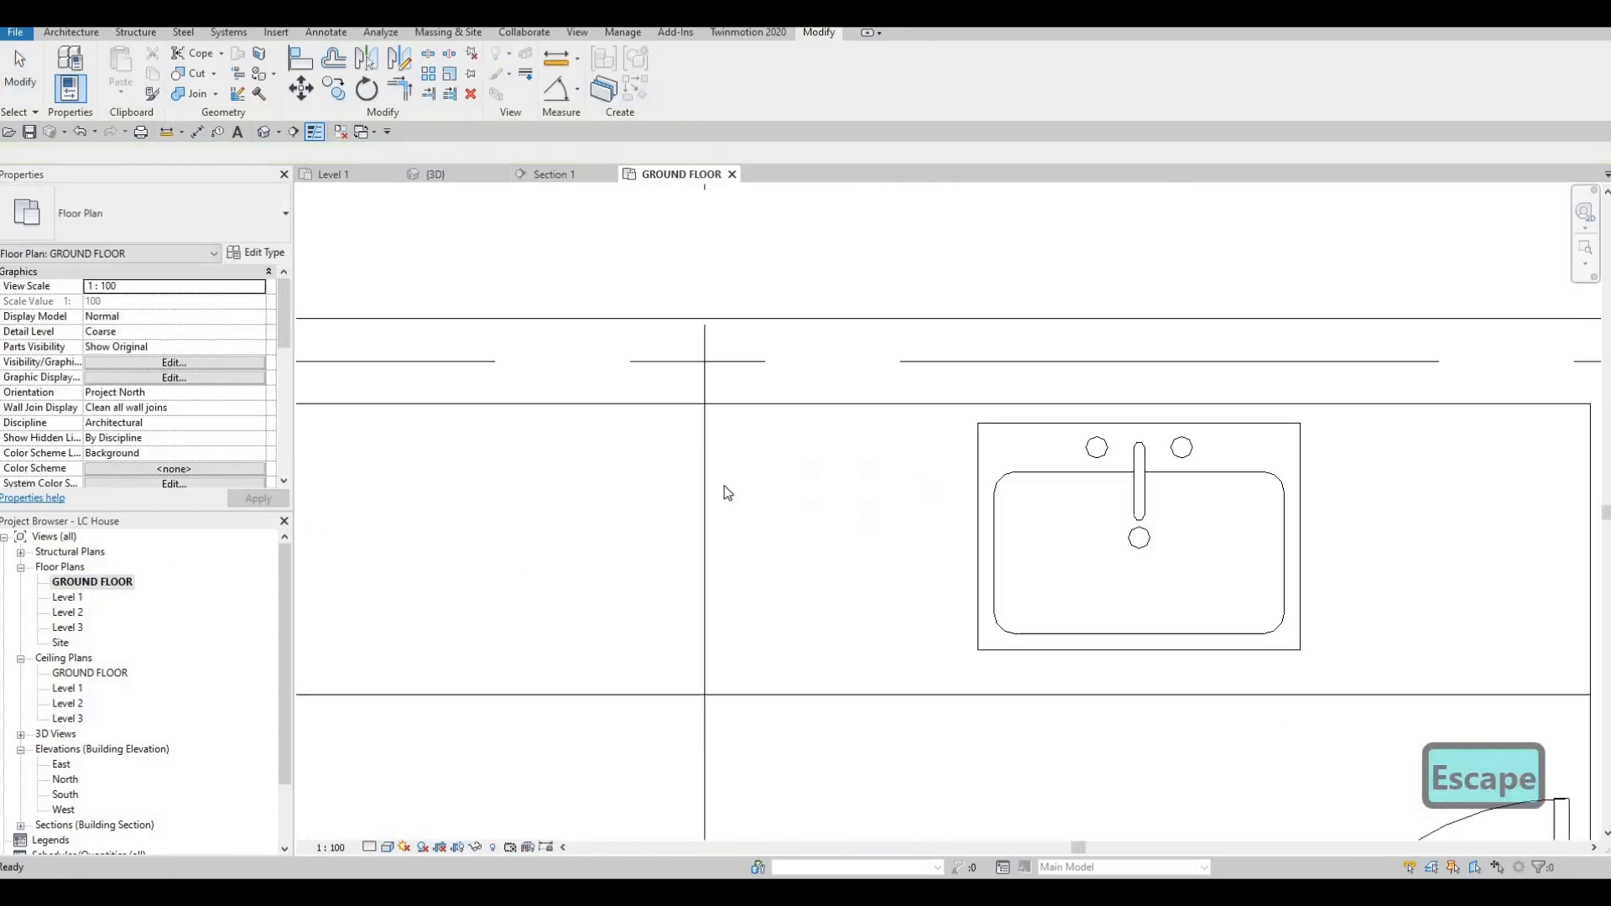
scroll(727, 493, "down", 3)
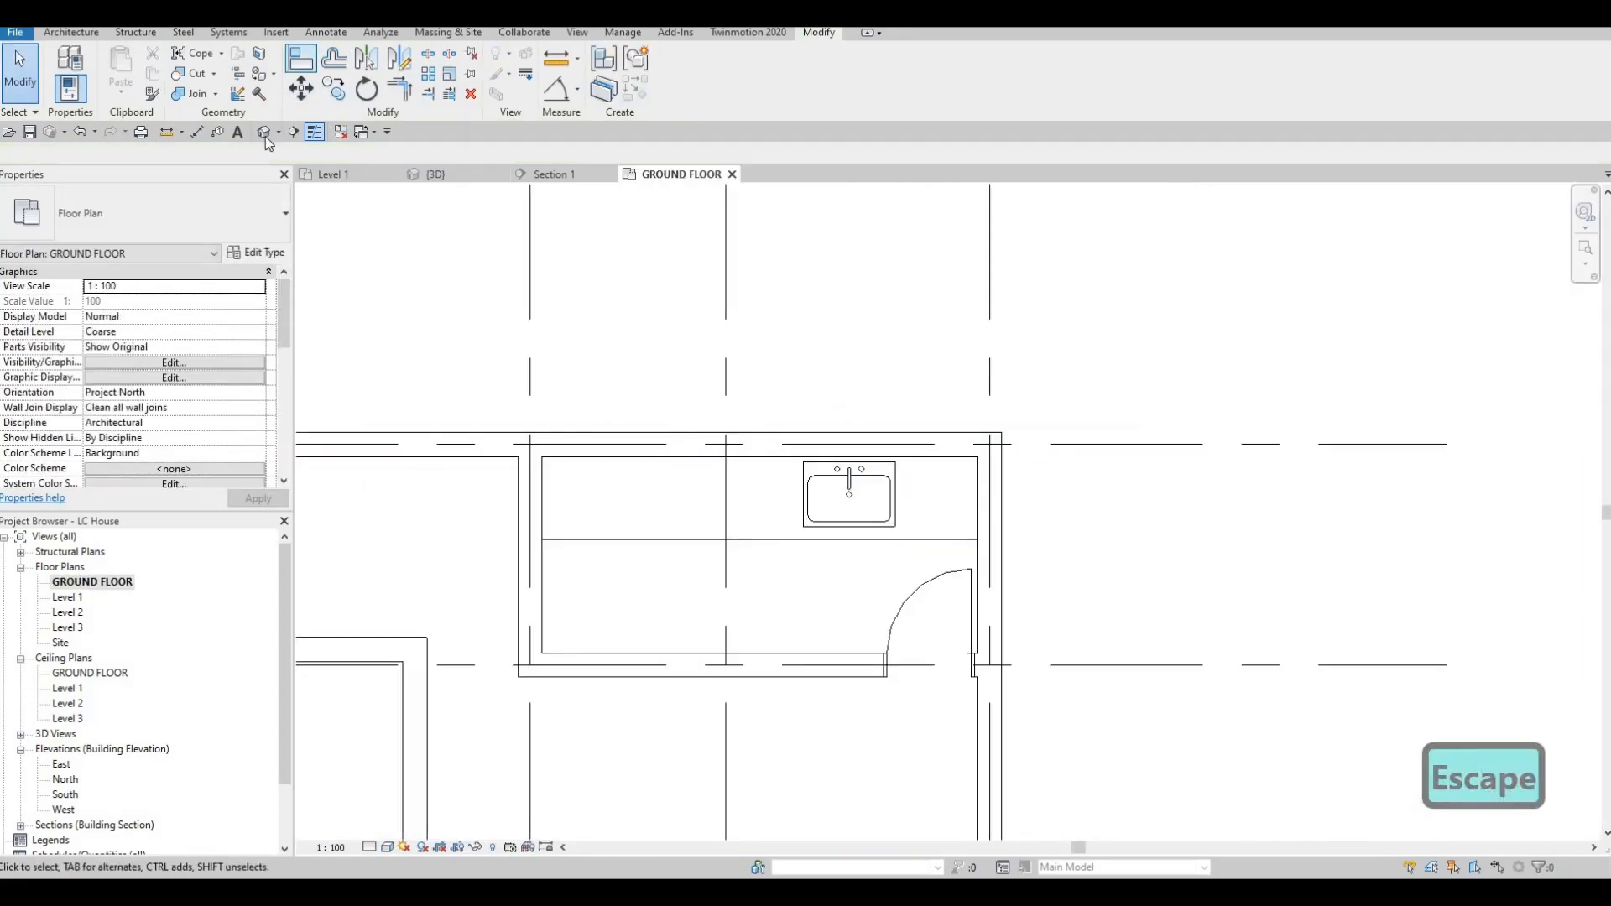
Draw a horizontal building section through the laundry room, between the sink counter and the wall with the door.
left_click(299, 132)
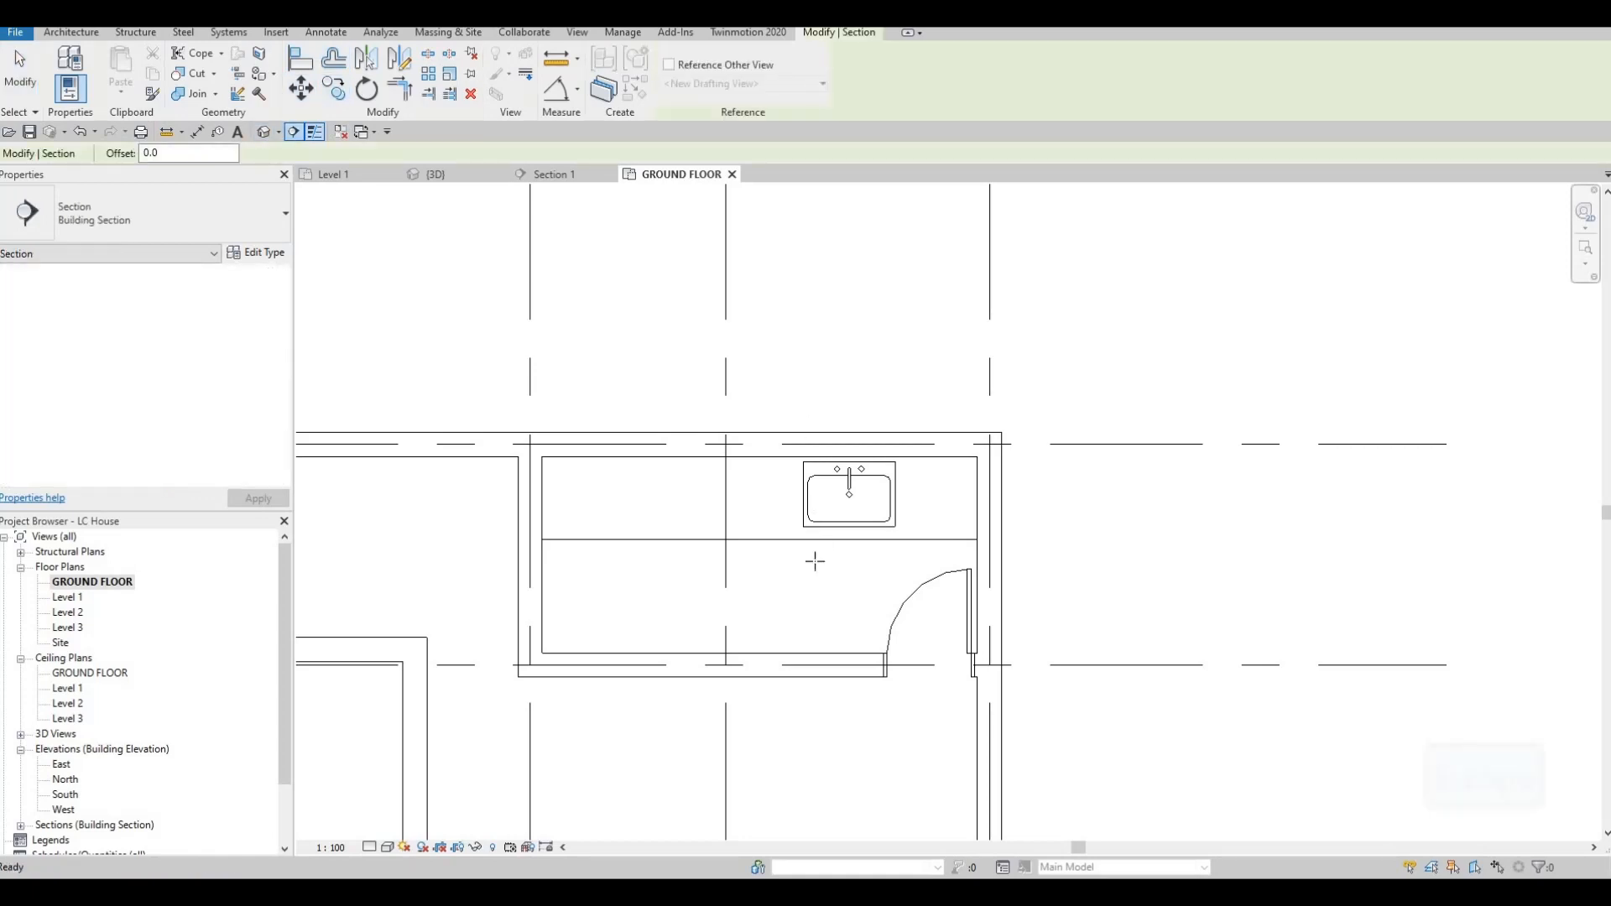
left_click(1047, 591)
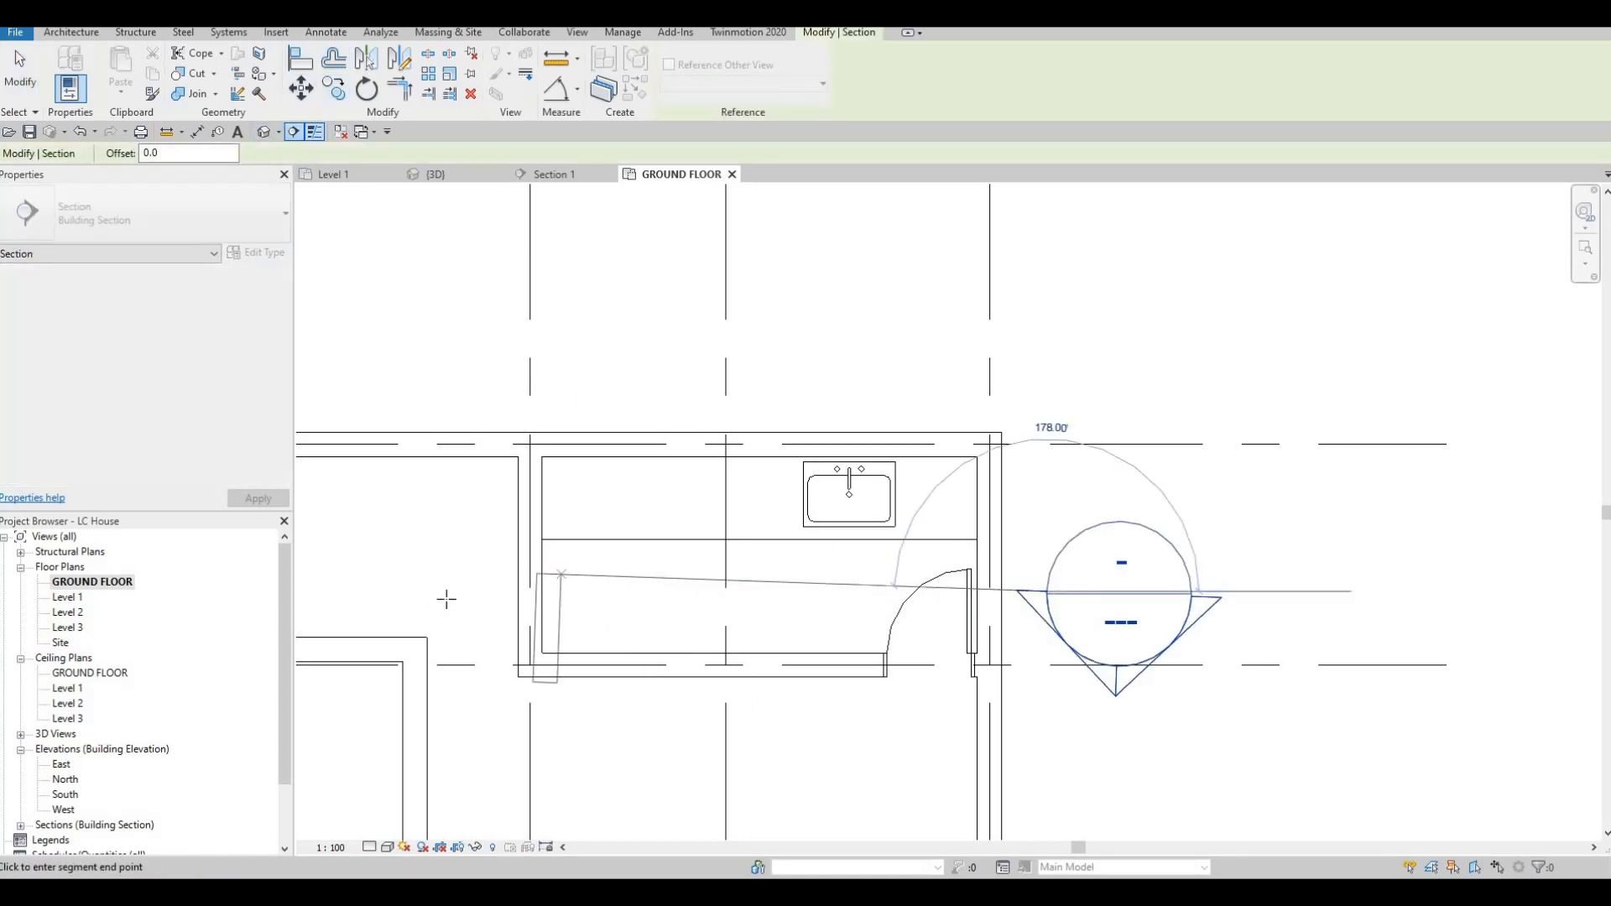
left_click(447, 591)
key("Escape")
key("Escape")
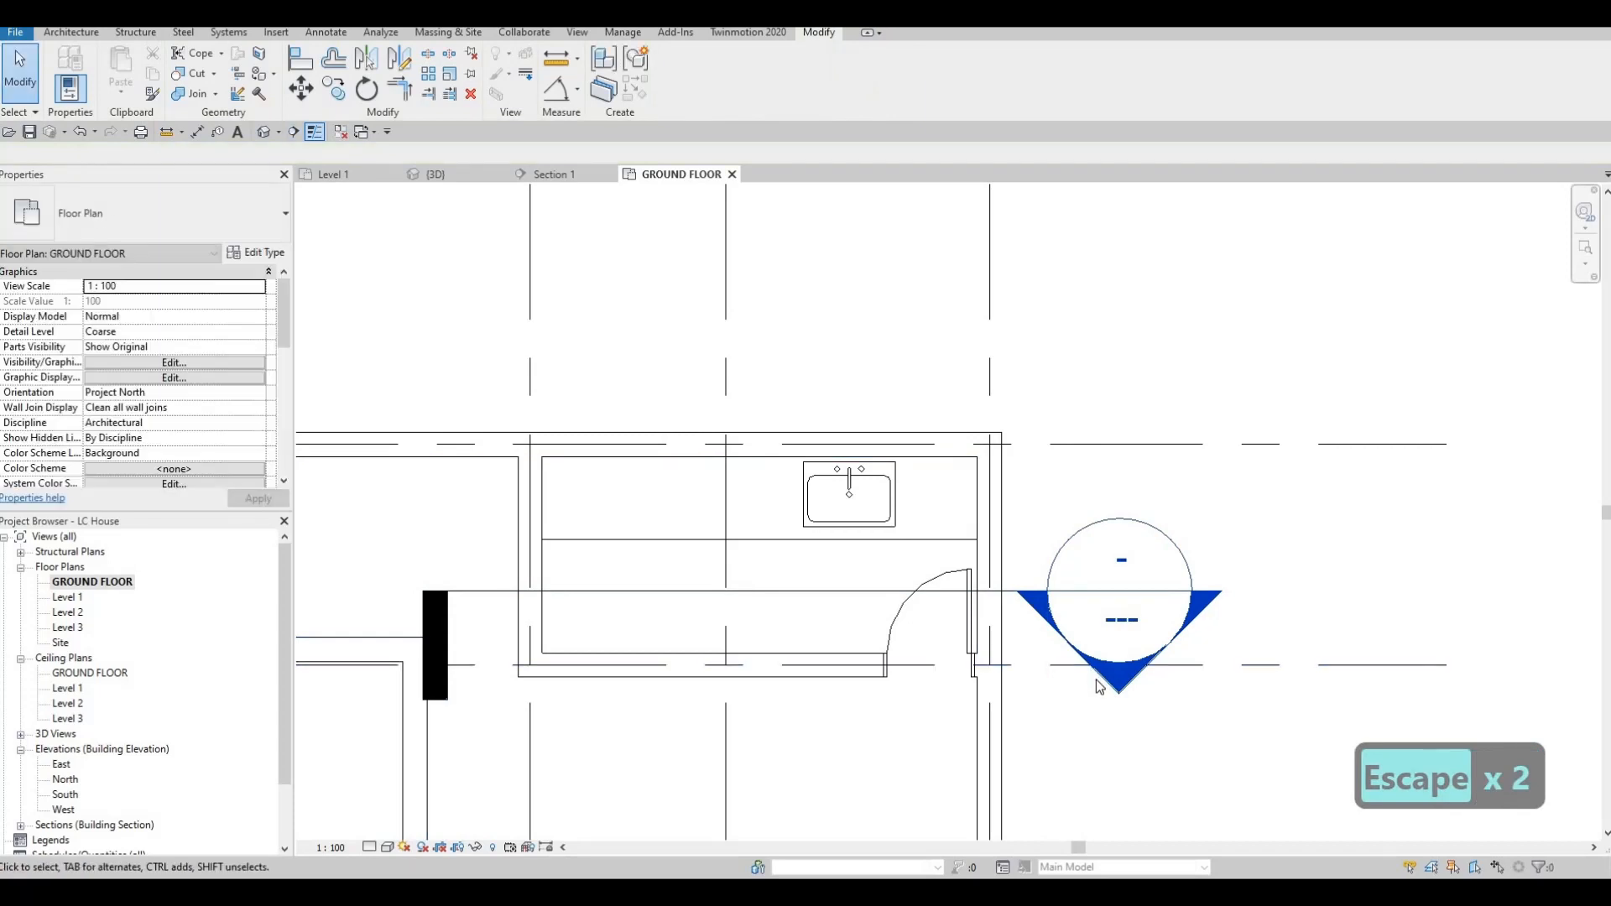
Flip the new section so that it looks towards the sink counter.
scroll(1034, 530, "down", 2)
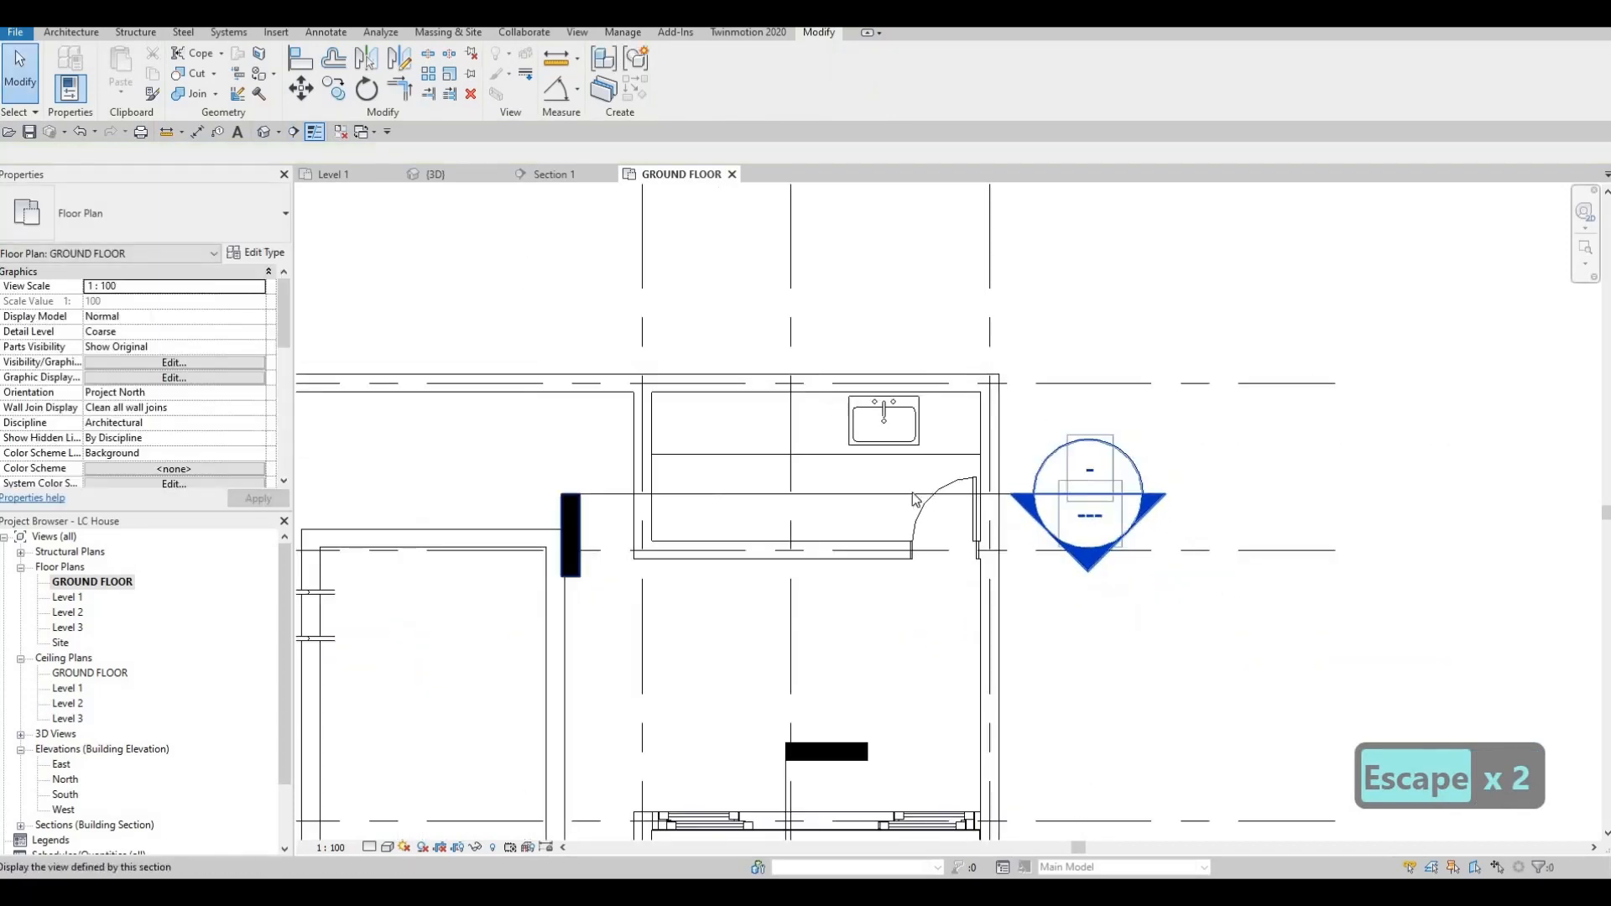
left_click(924, 500)
key("Escape")
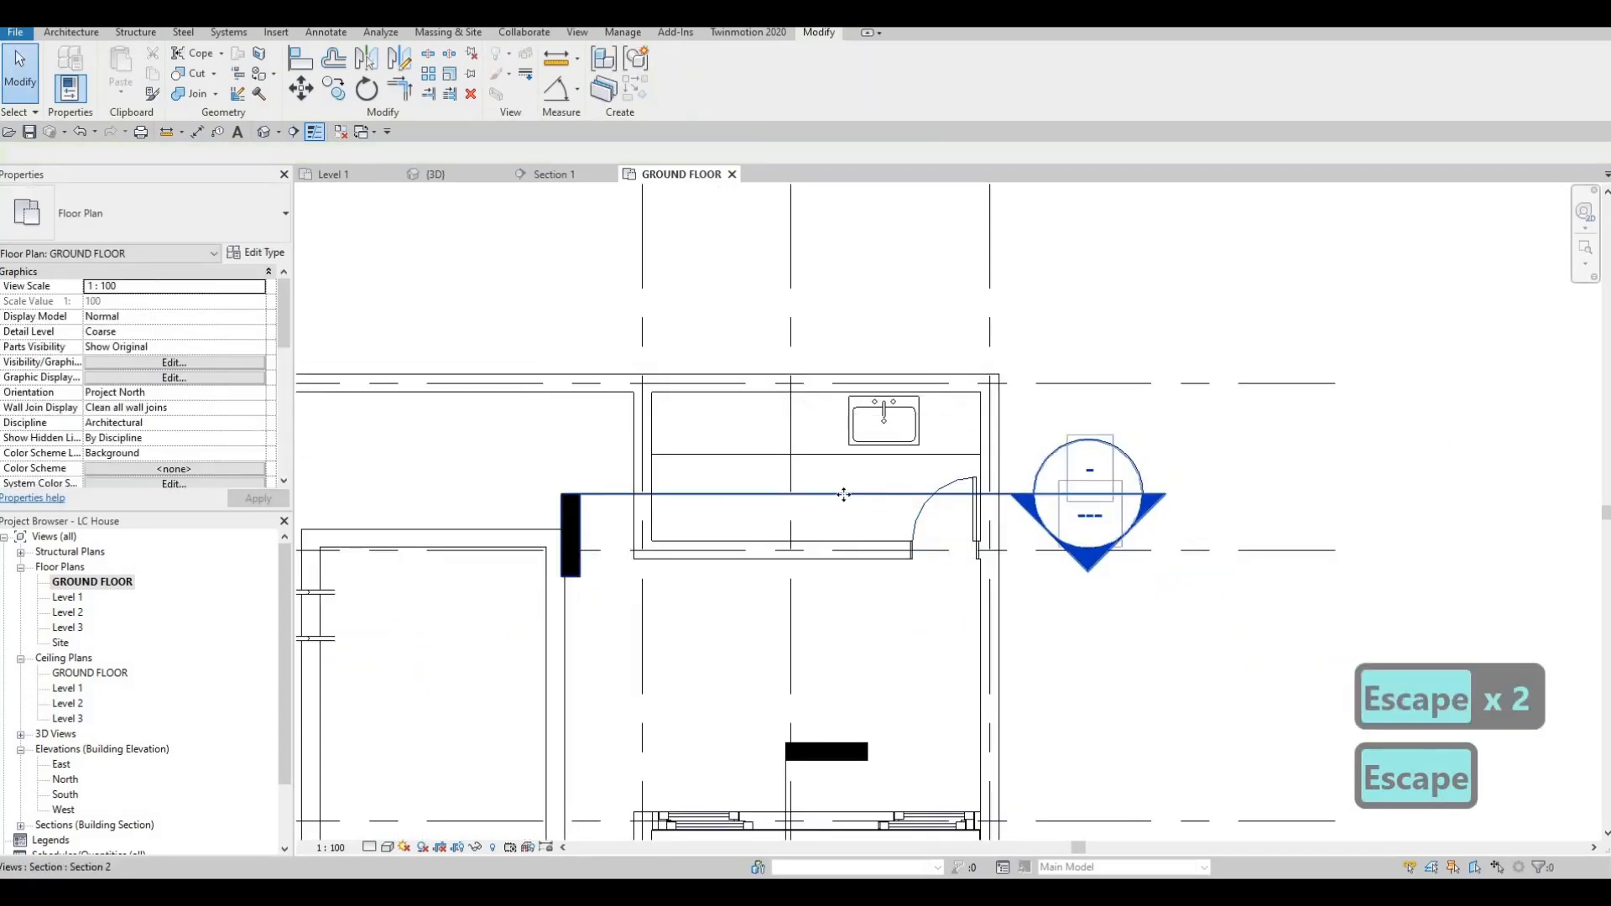
left_click(843, 499)
key("Escape")
left_click(1030, 488)
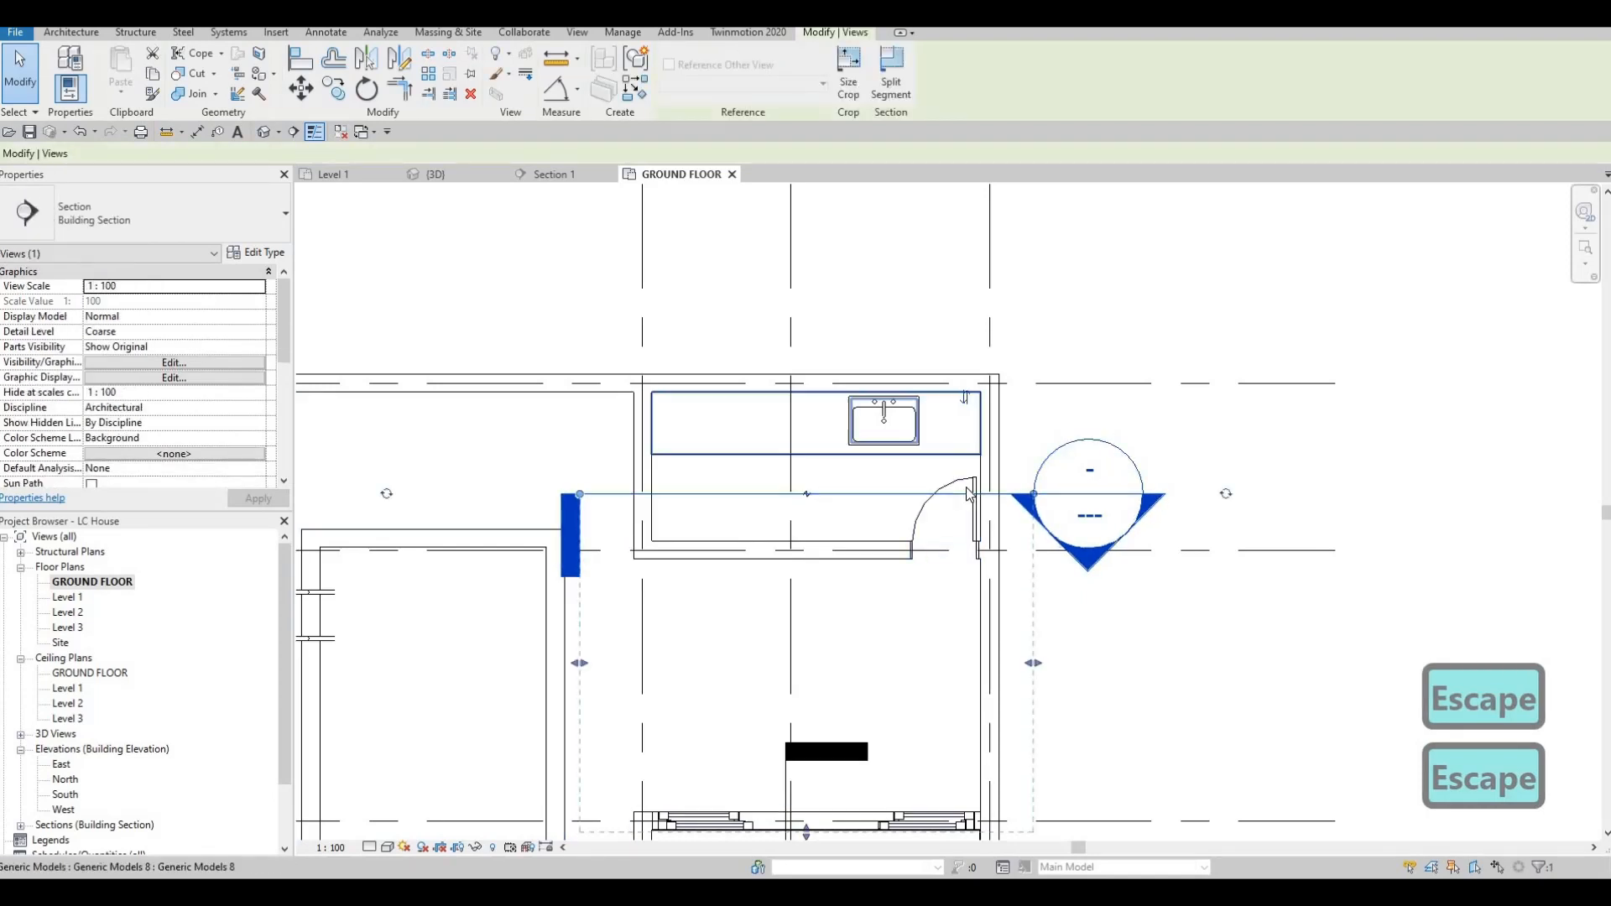
key("space")
scroll(905, 321, "down", 3)
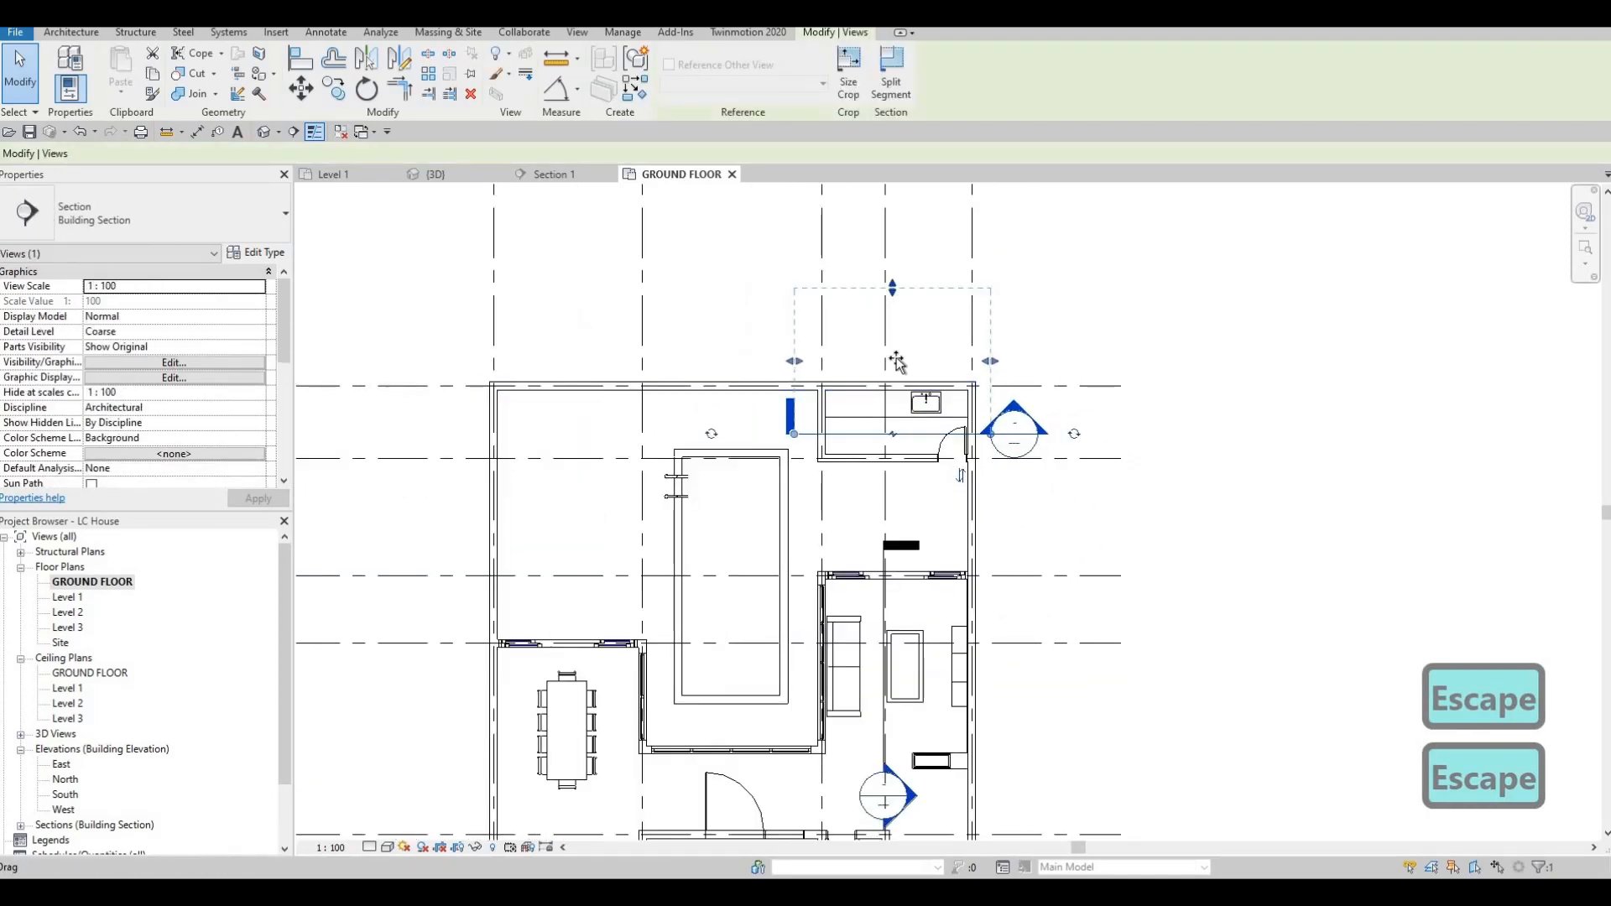
key("Escape")
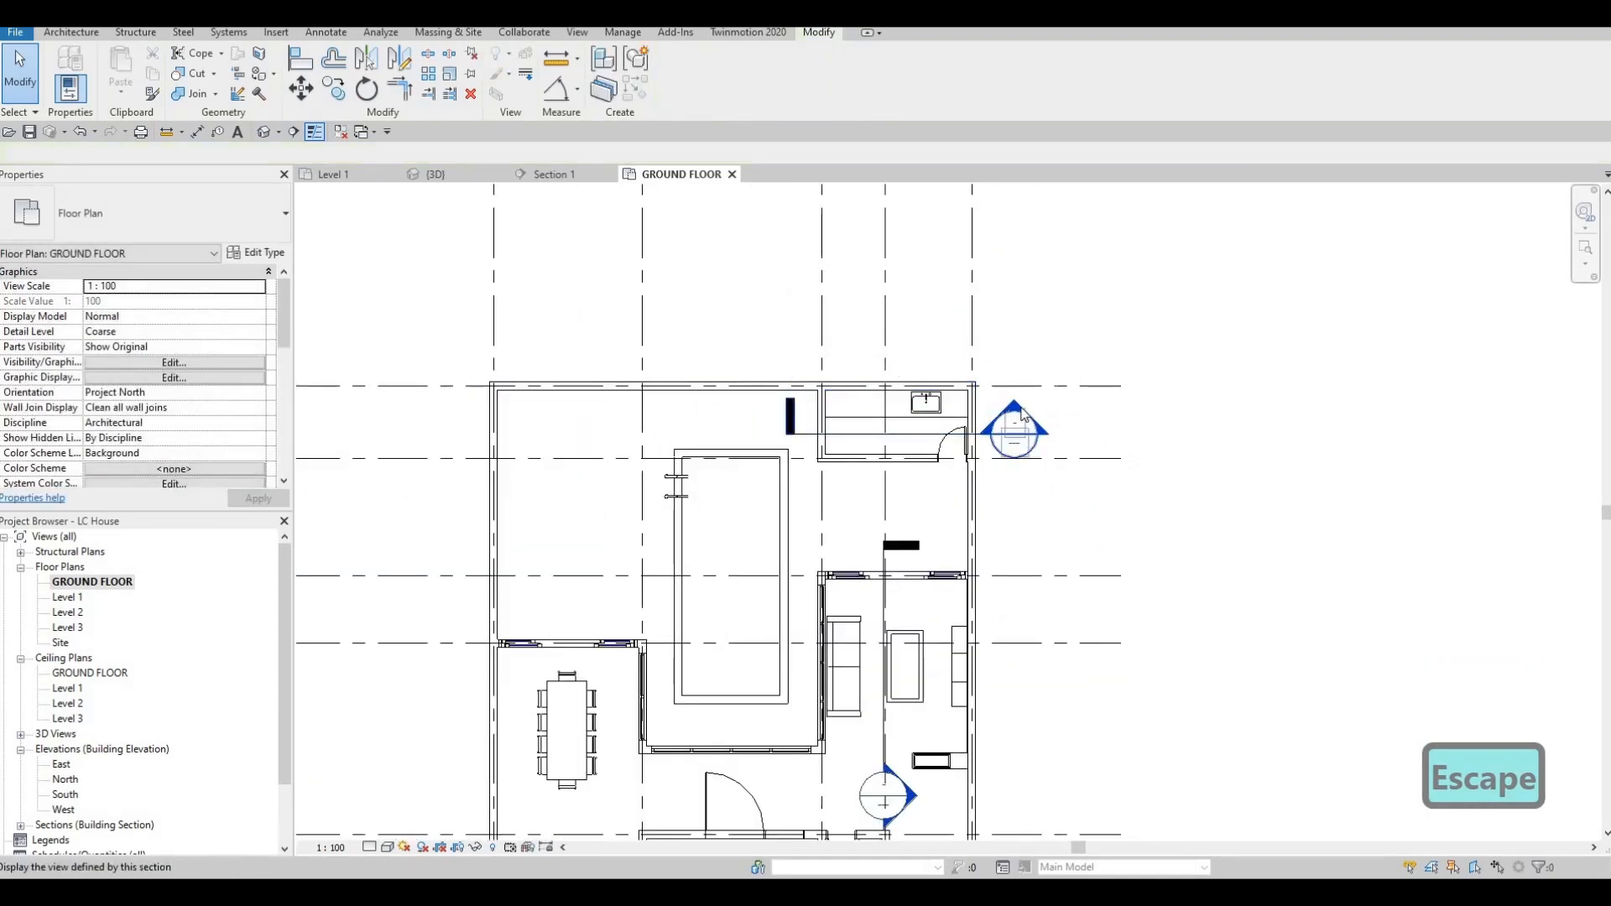
Open the new section view and align the counter's top face with the sink's Top Of Counter reference.
double_click(1011, 424)
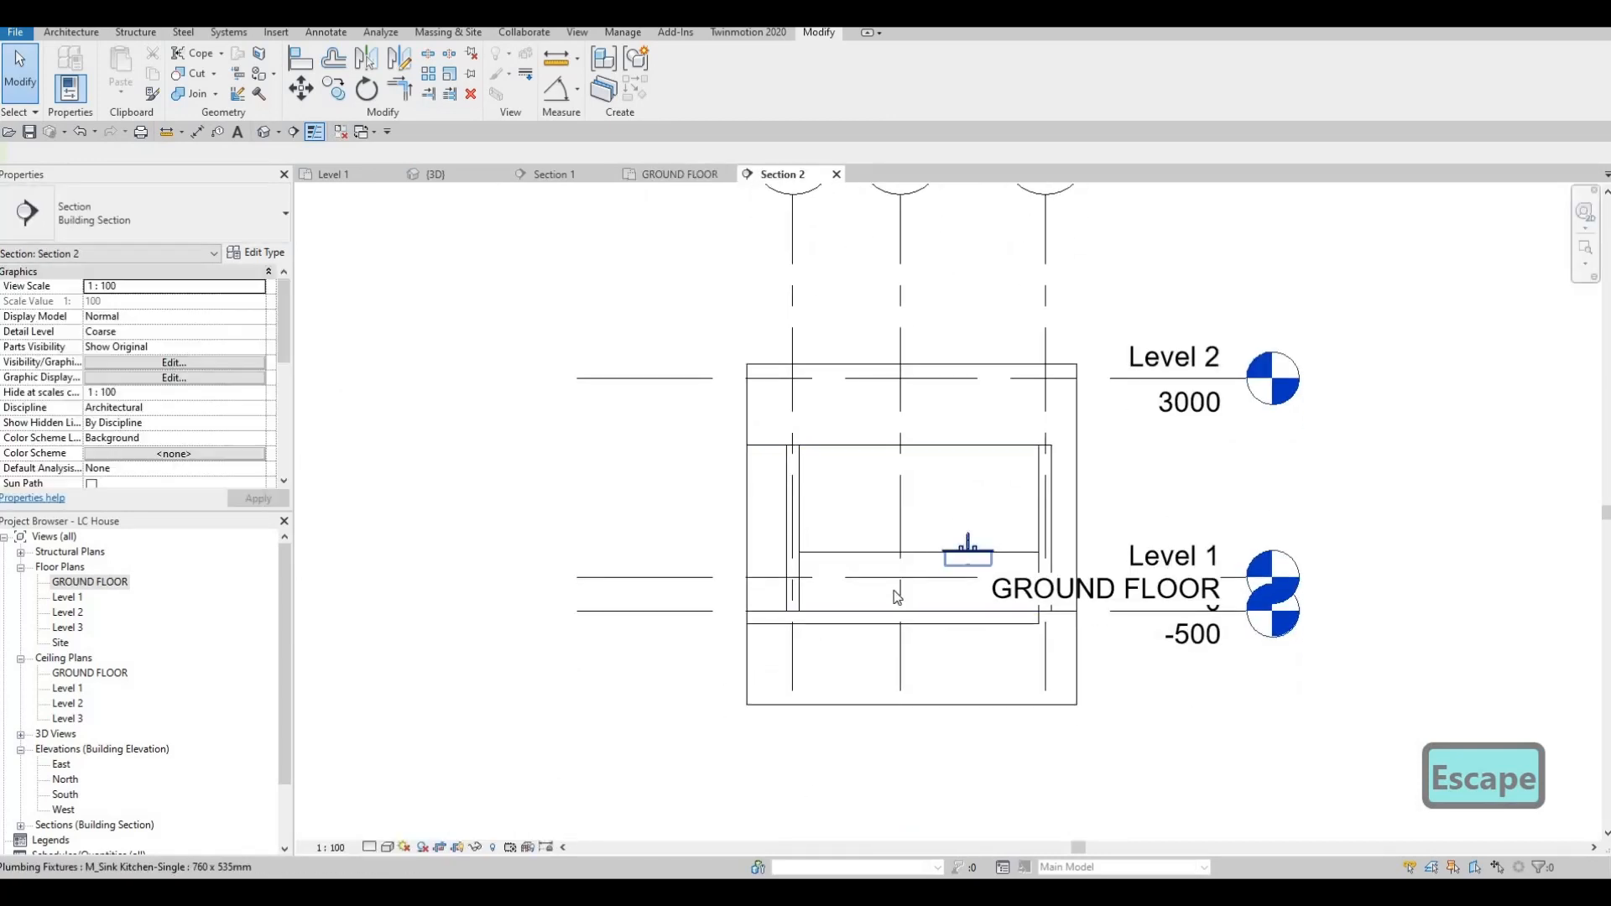
scroll(979, 739, "up", 3)
left_click(894, 583)
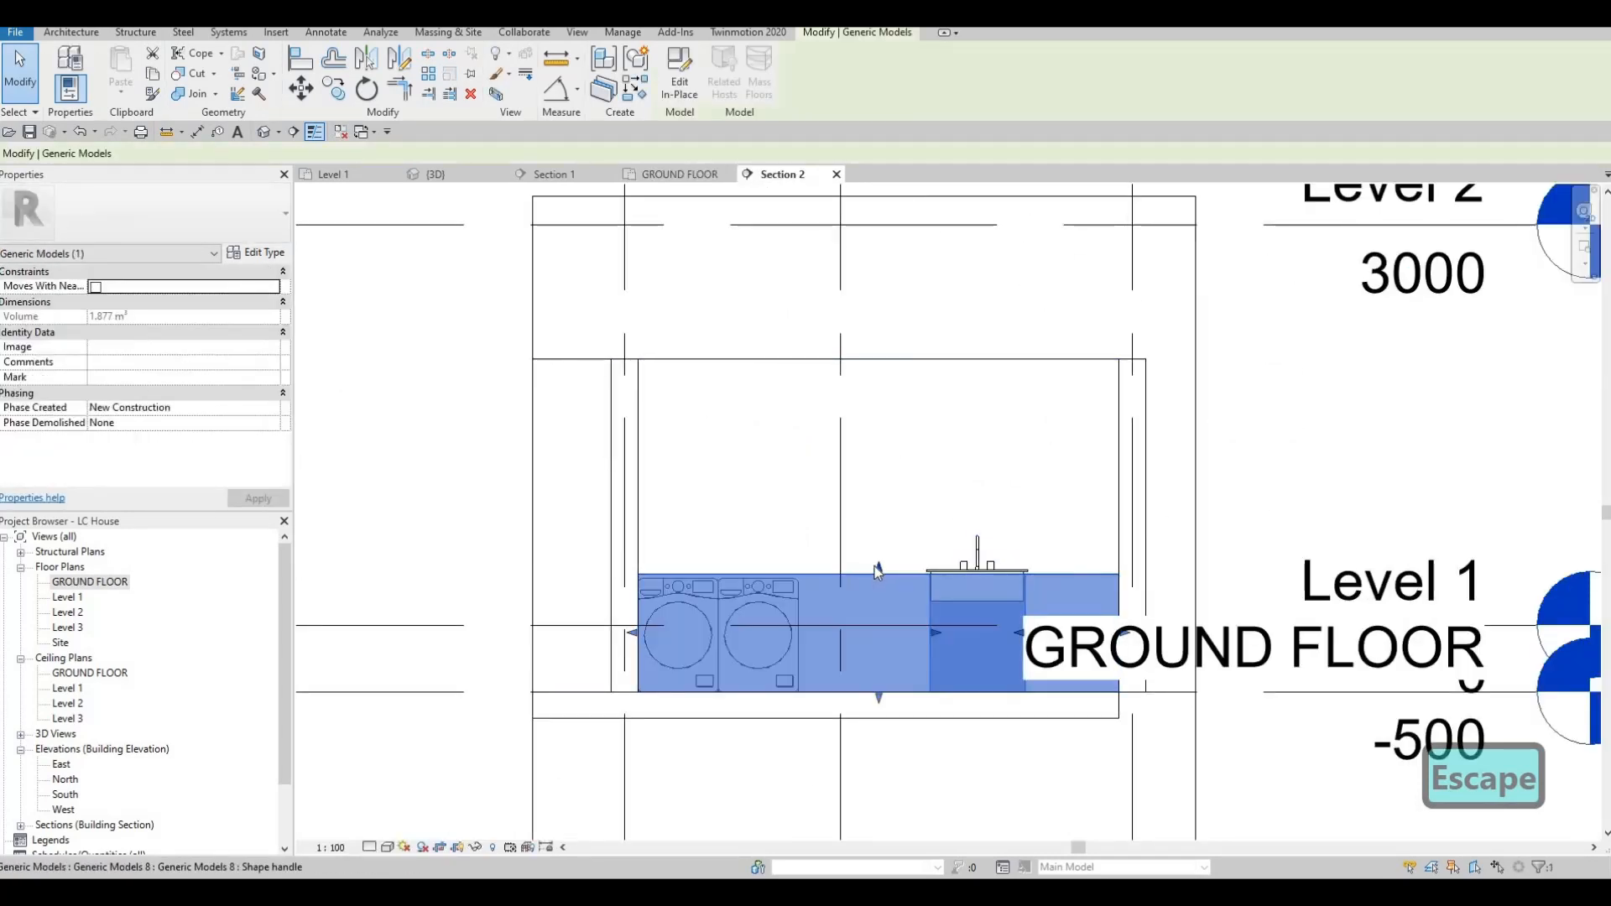
scroll(876, 568, "up", 2)
scroll(929, 593, "up", 1)
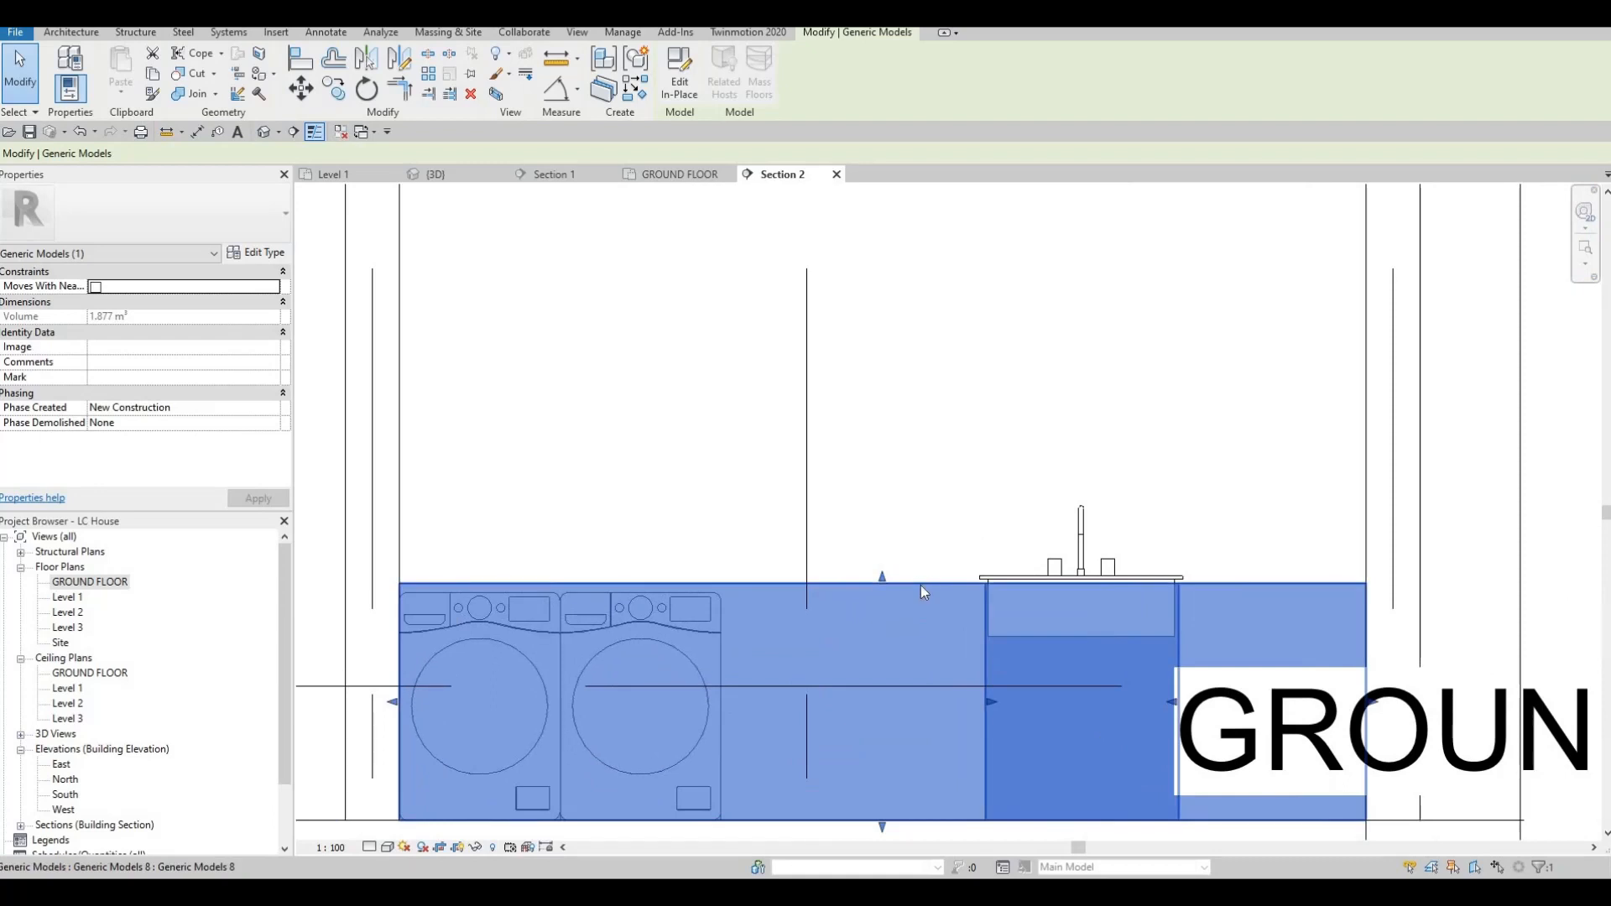
key("l")
scroll(1050, 587, "up", 1)
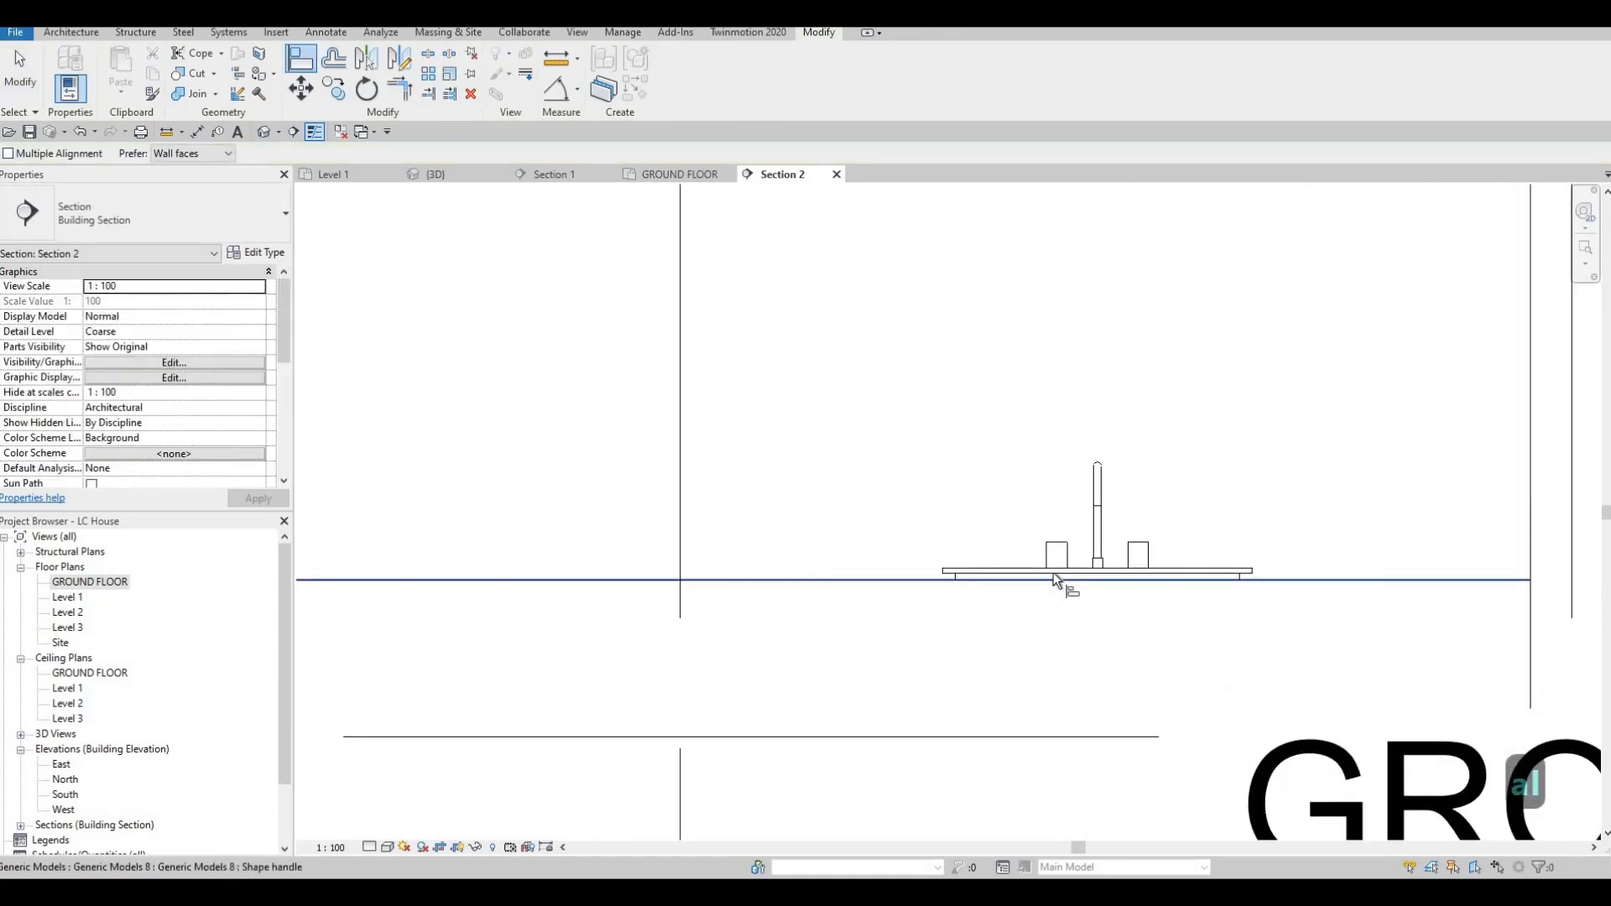
left_click(1054, 576)
key("Tab")
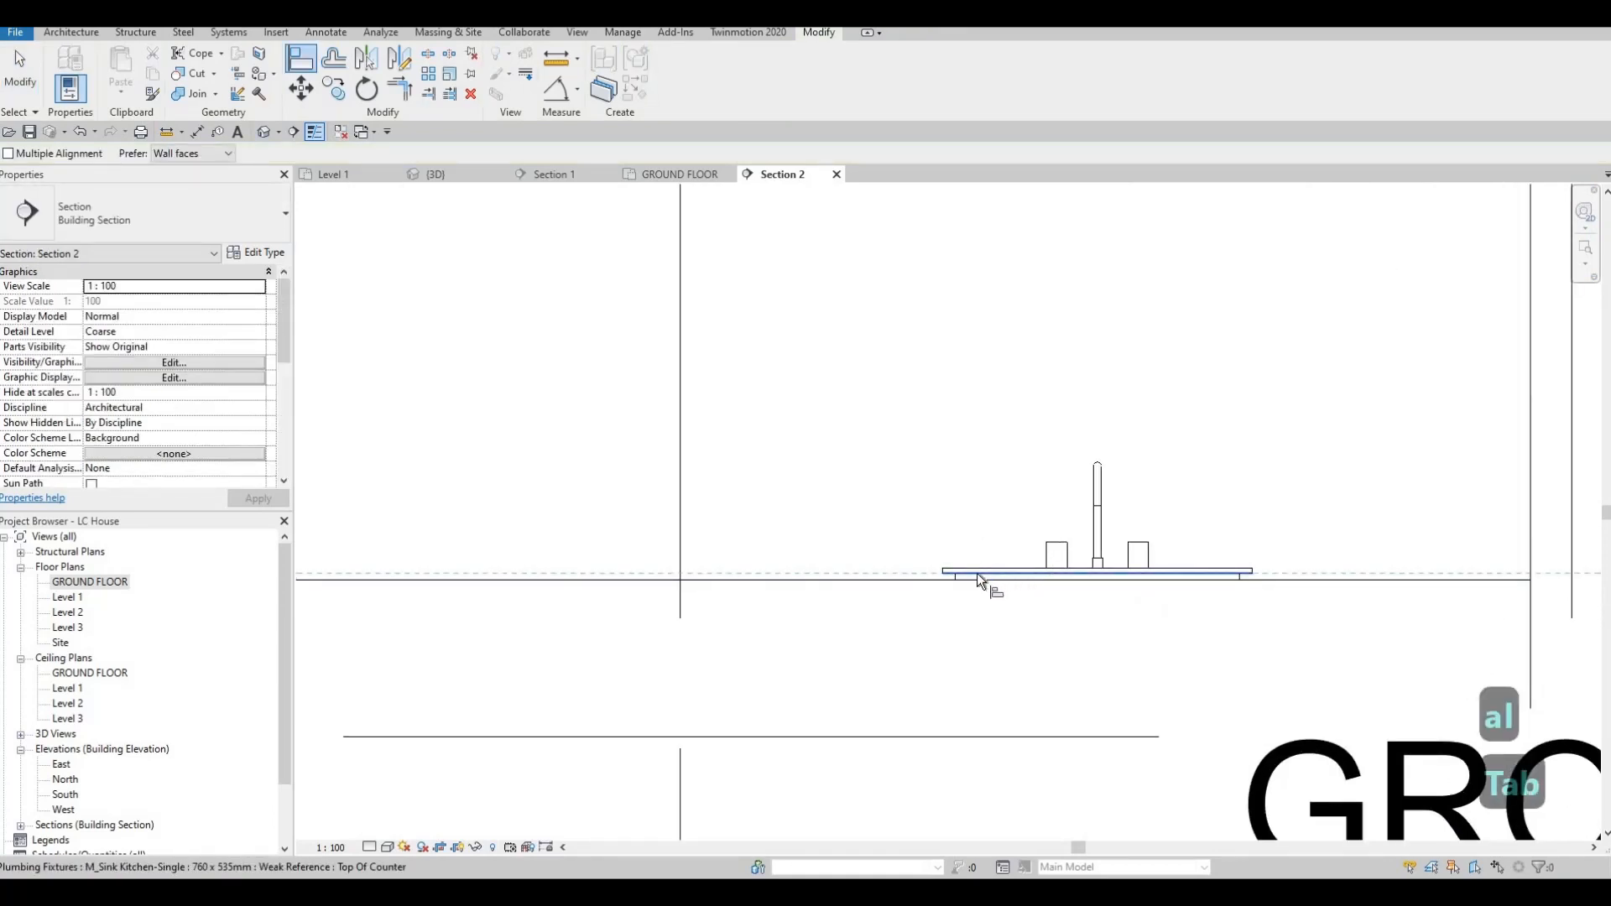
left_click(977, 573)
scroll(1007, 564, "down", 2)
left_click(952, 577)
scroll(940, 594, "down", 2)
key("Escape")
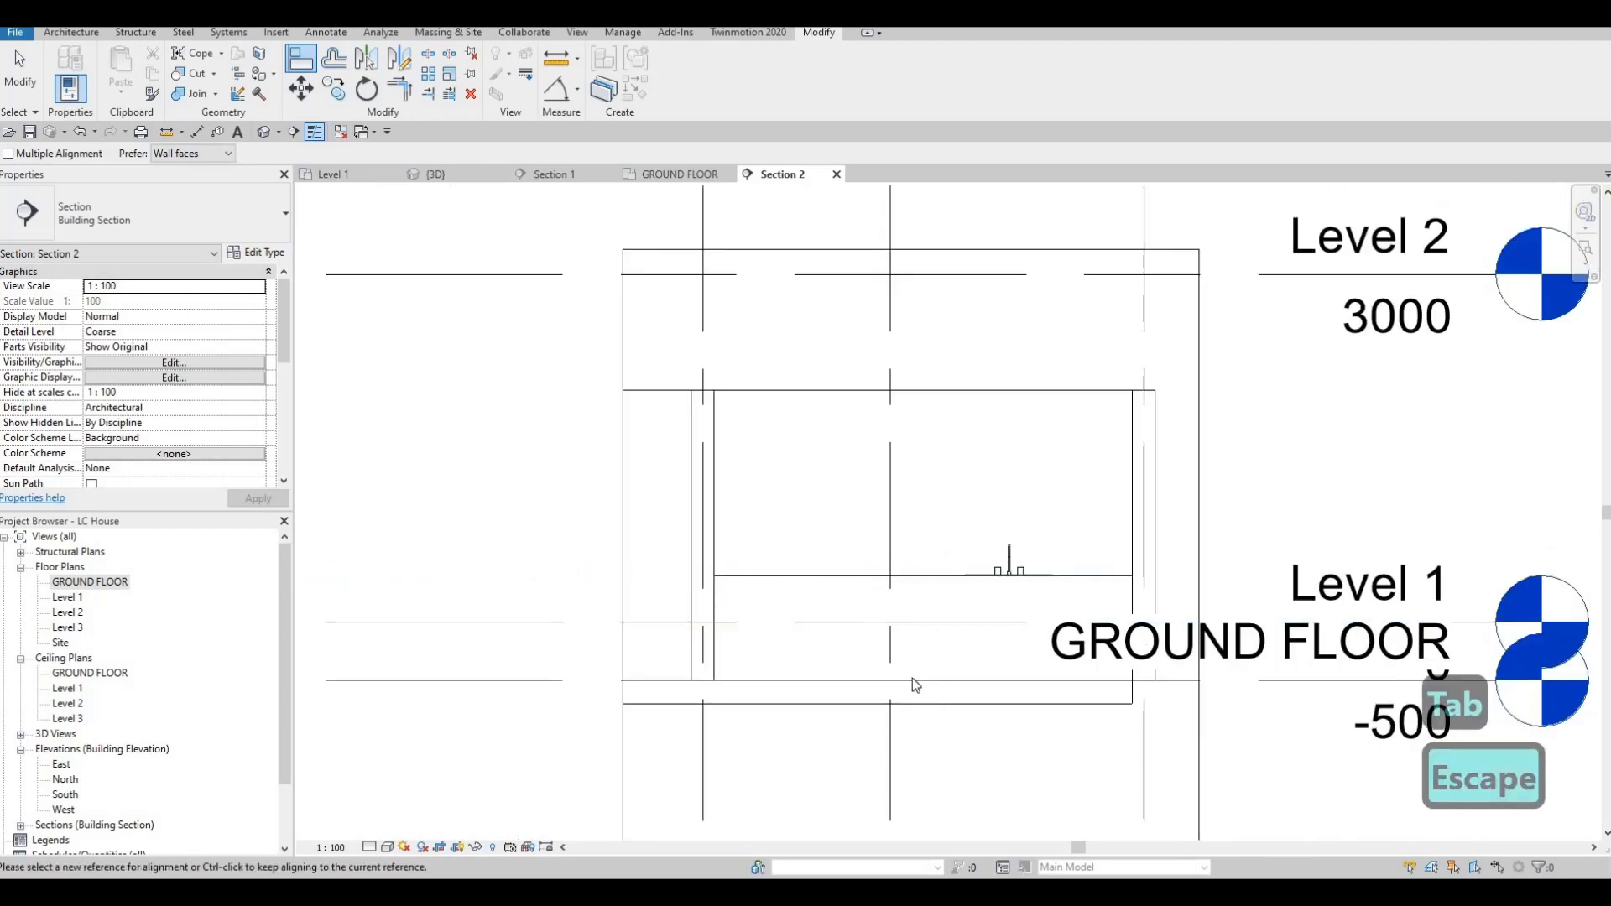
key("Escape")
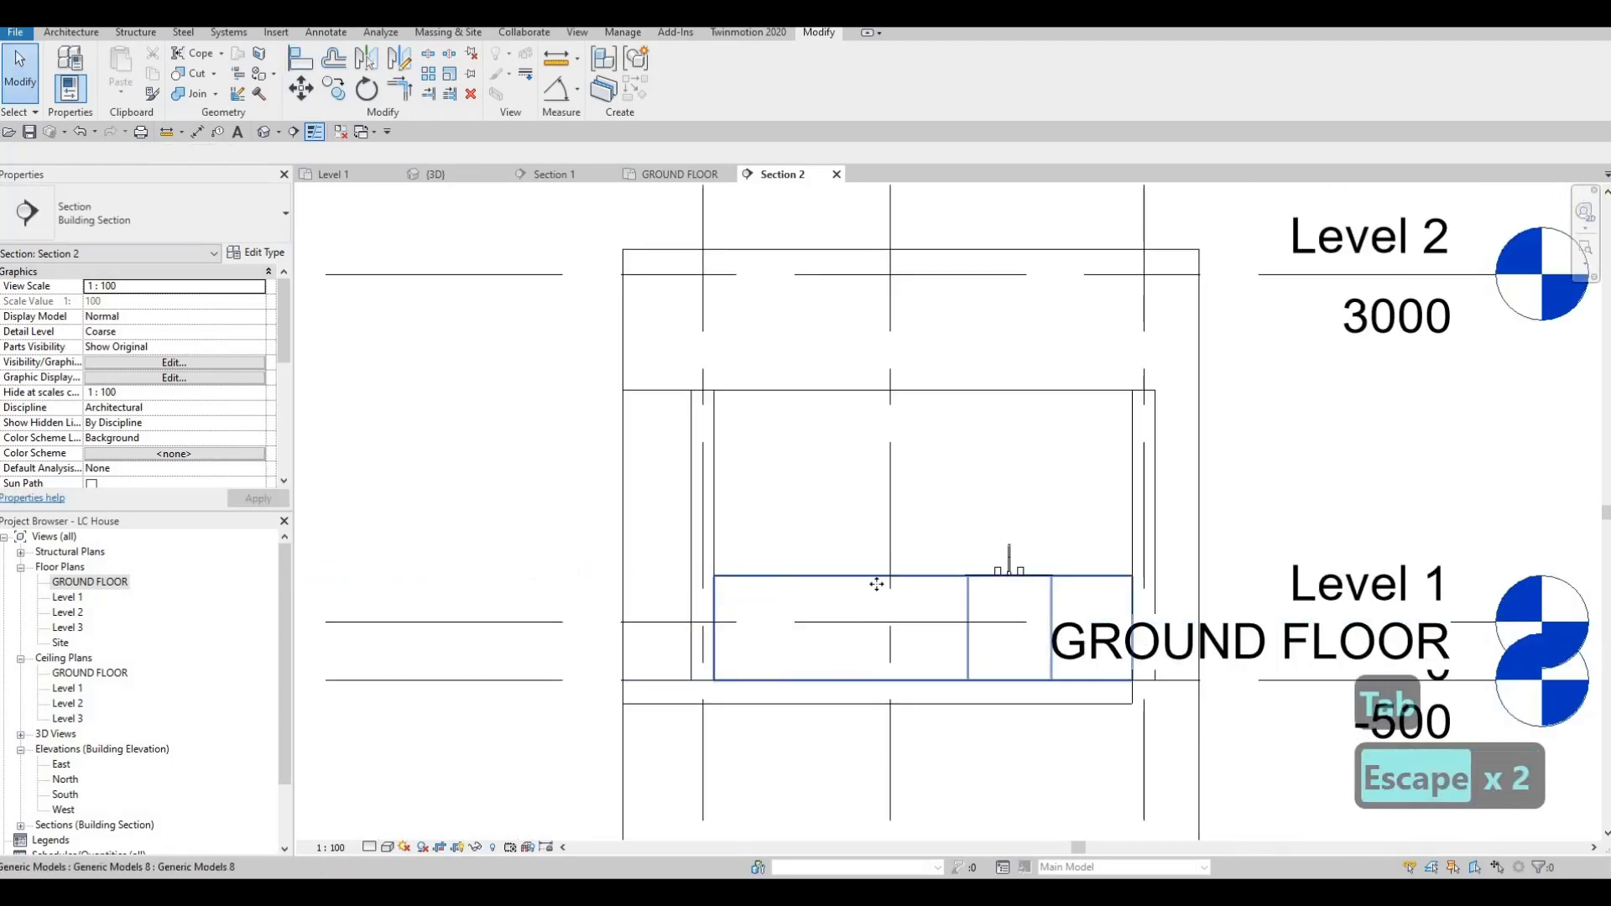
Raise the counter's underside with its shape handle to reduce the solid block to a thin slab above the washers.
left_click(929, 682)
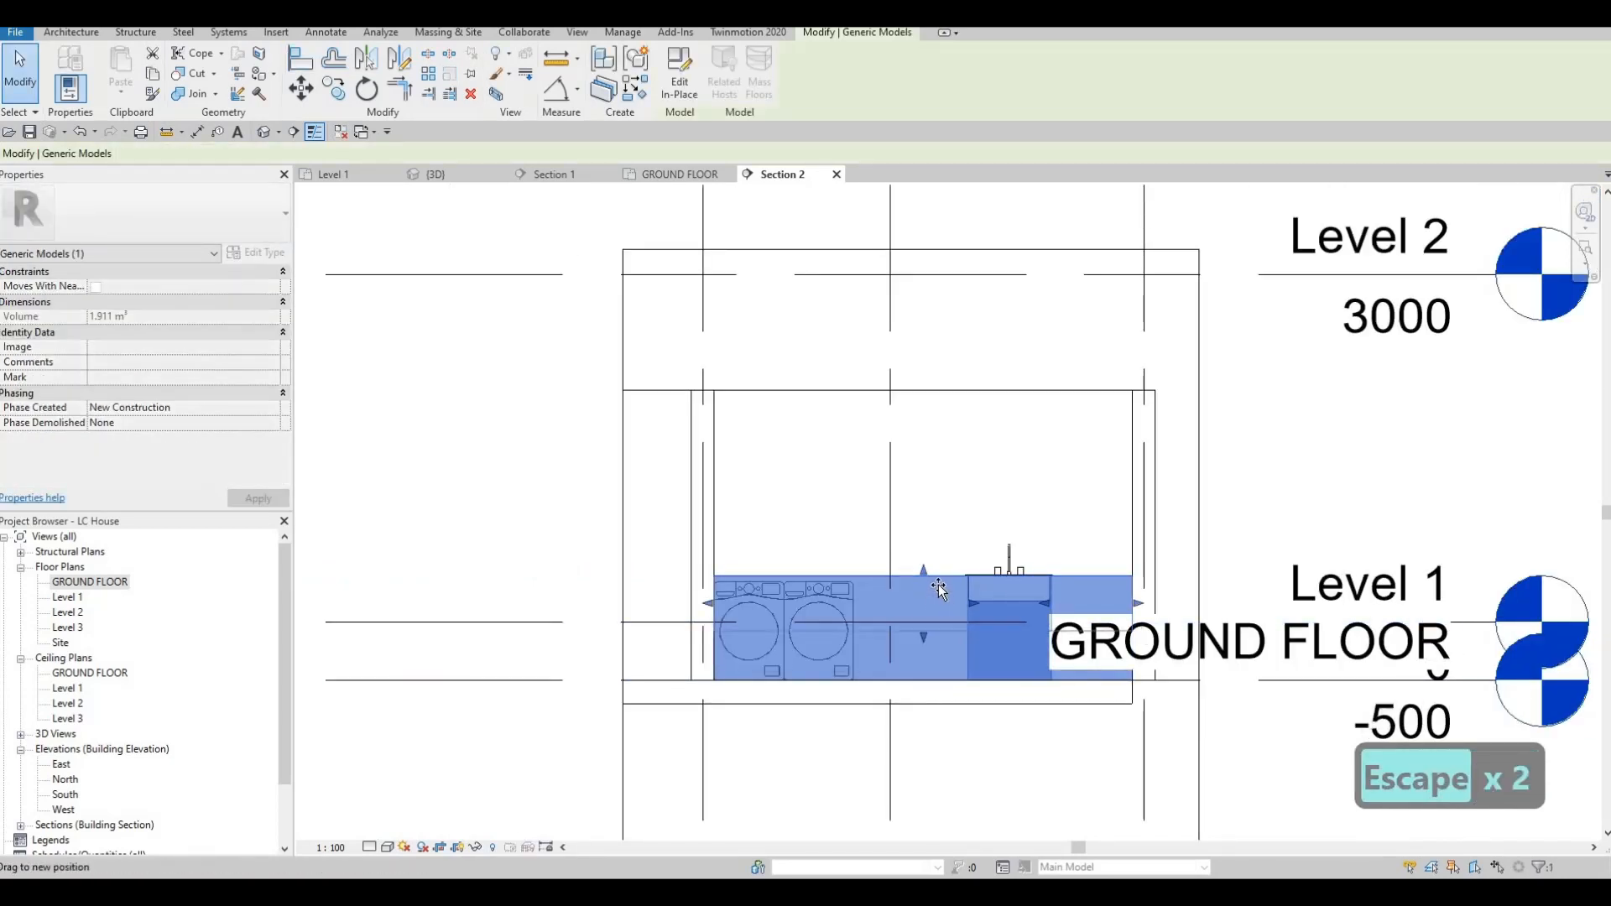
left_click(866, 577)
scroll(865, 577, "up", 4)
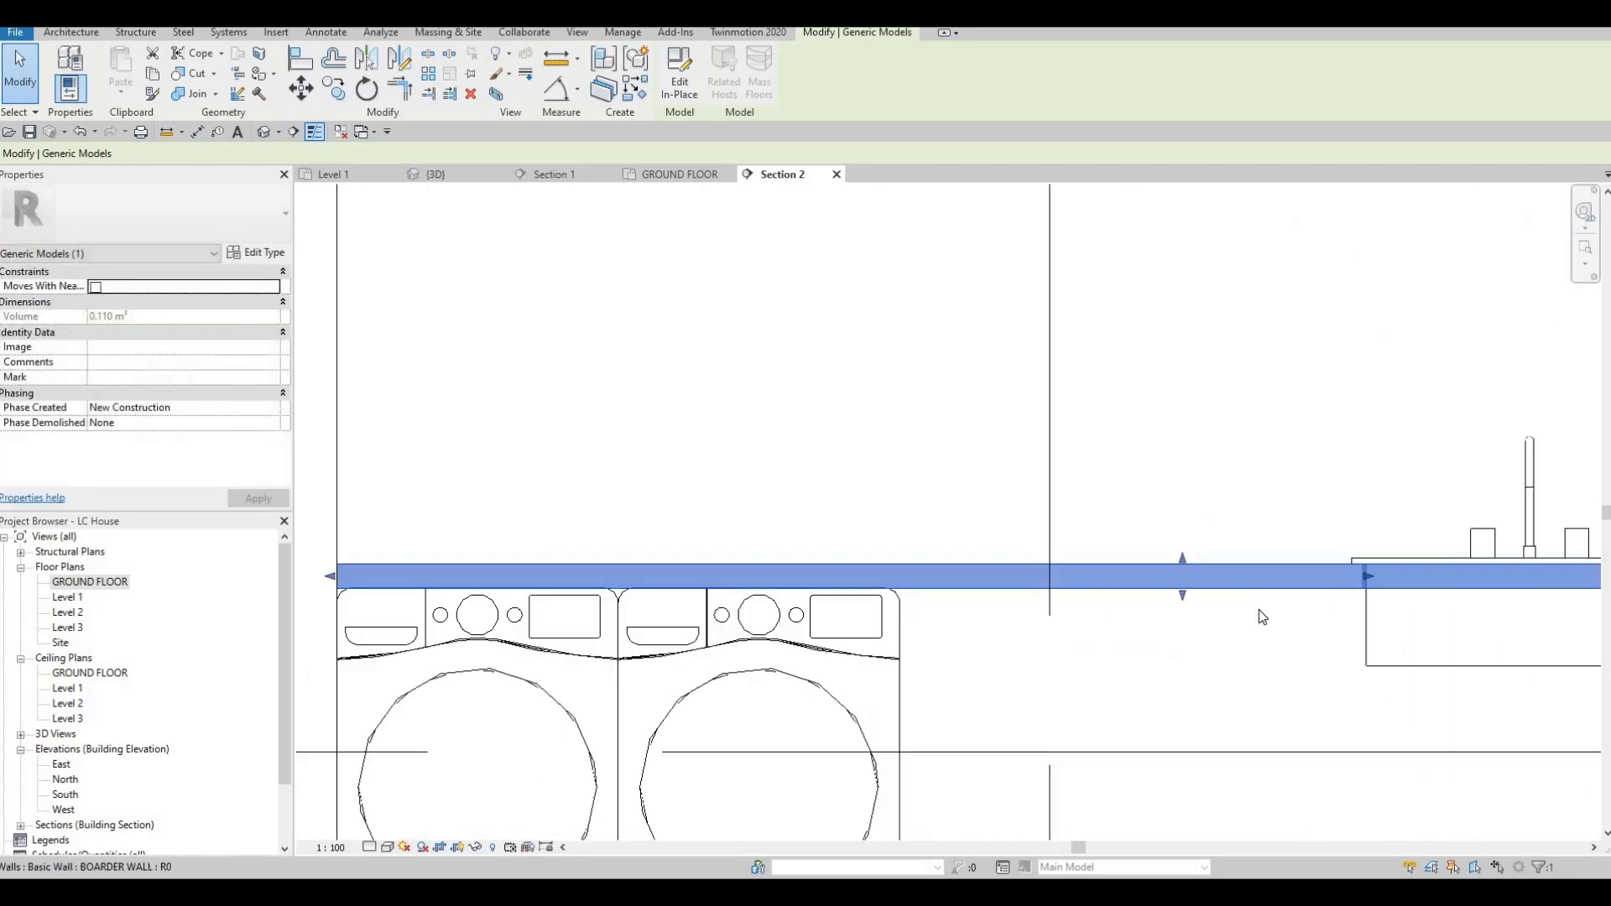
scroll(1259, 609, "up", 2)
left_click_drag(1294, 575, 1292, 552)
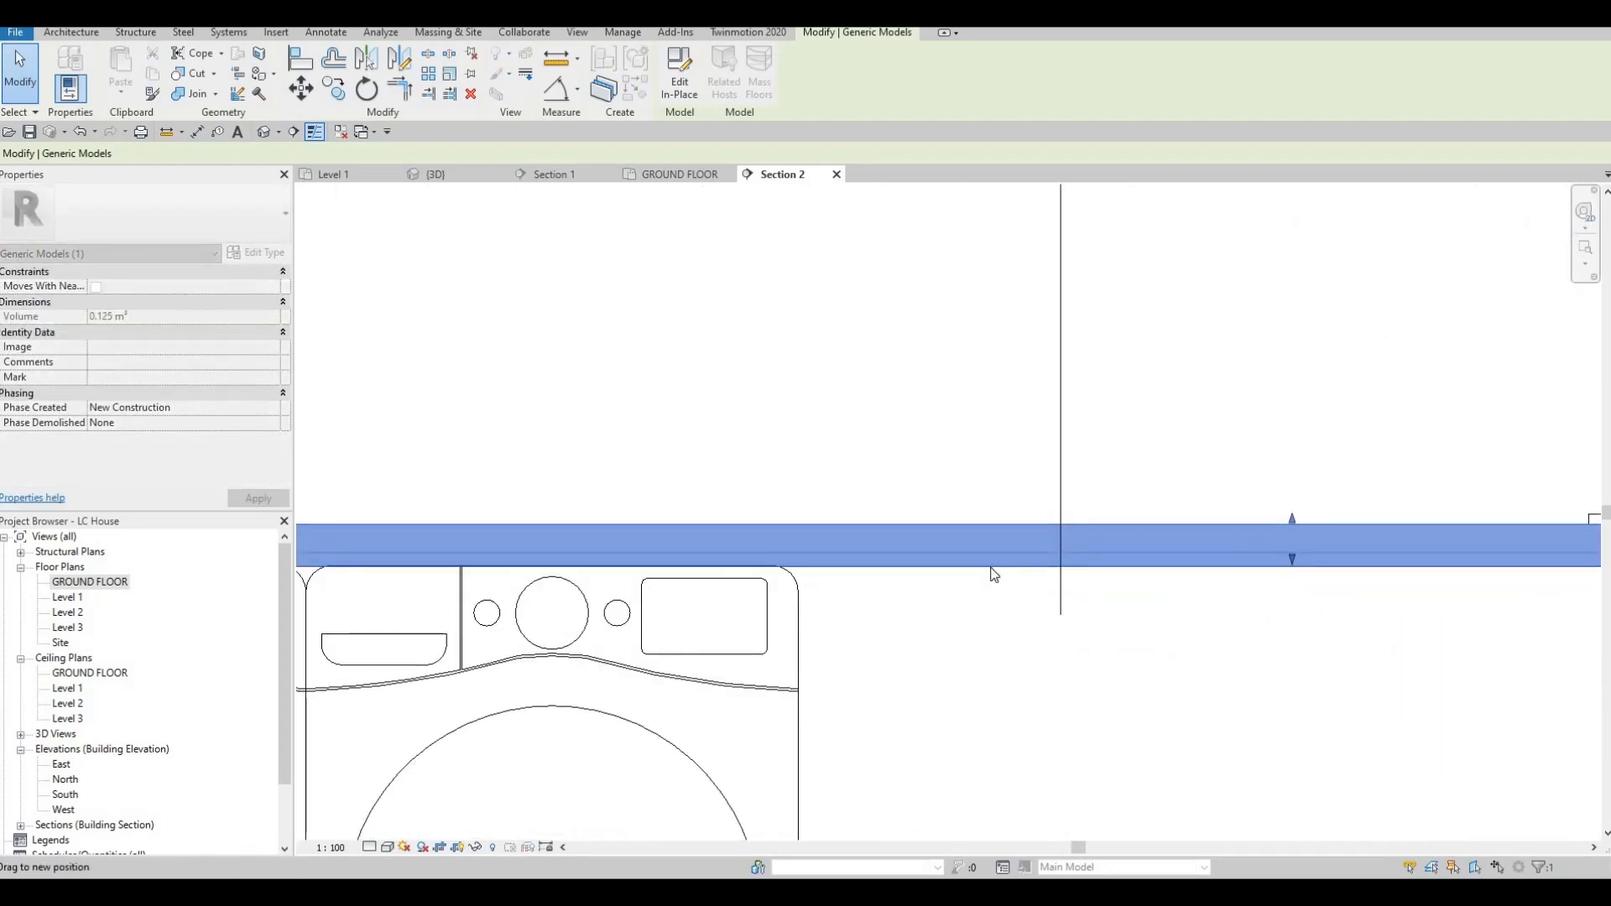
Align the counter slab's underside with the top of the washer-dryer units.
key("Escape")
key("Escape")
key("a")
key("l")
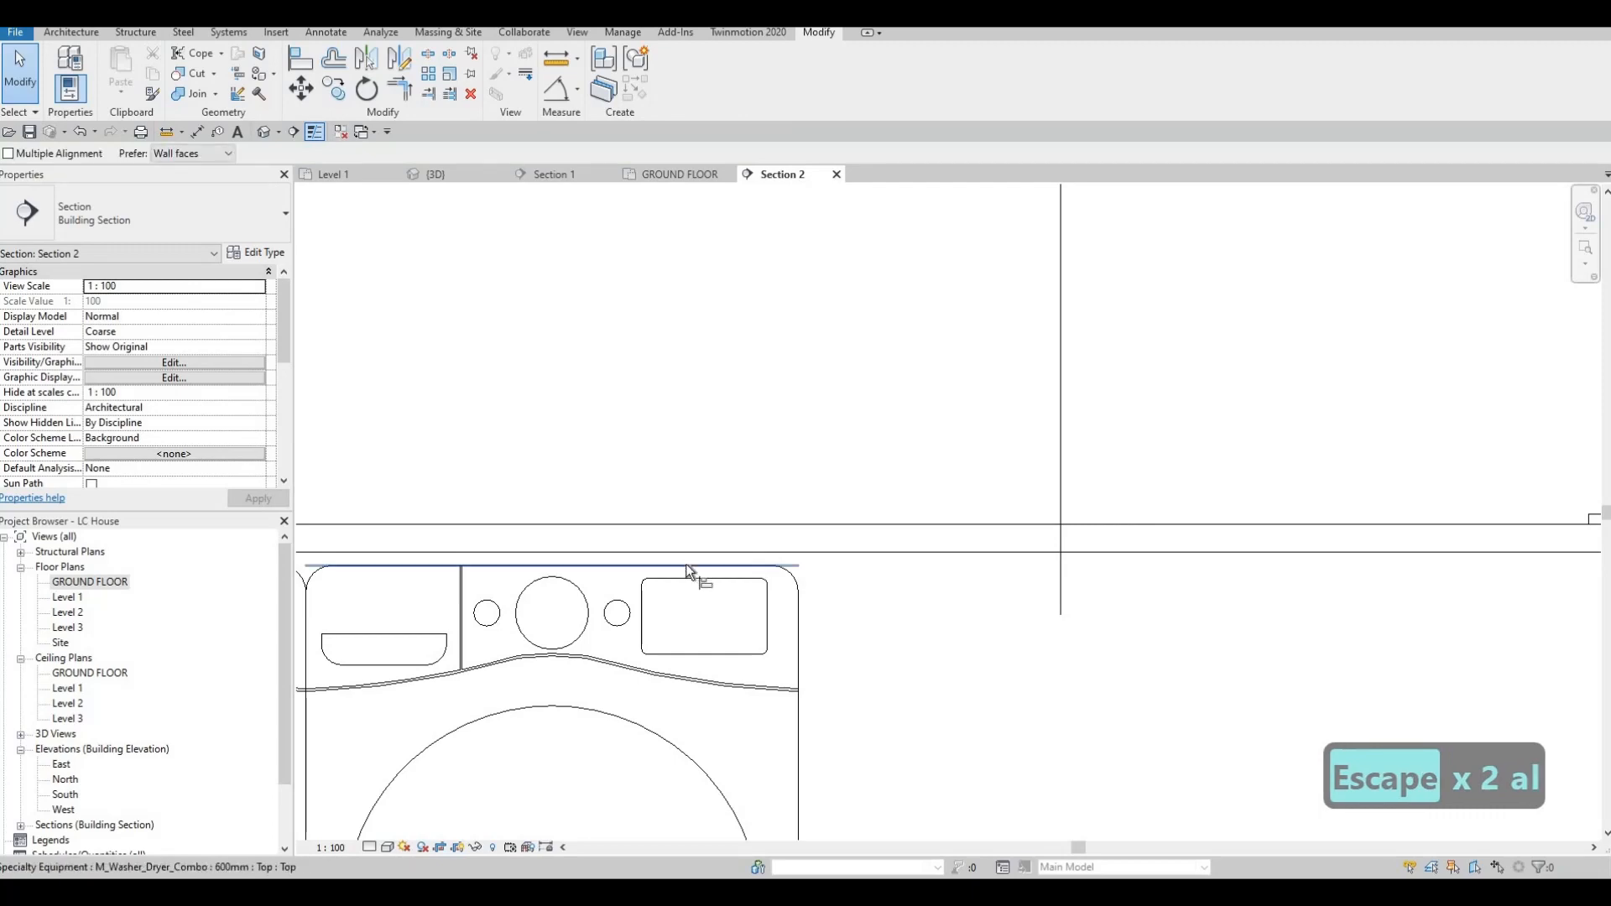
left_click(699, 558)
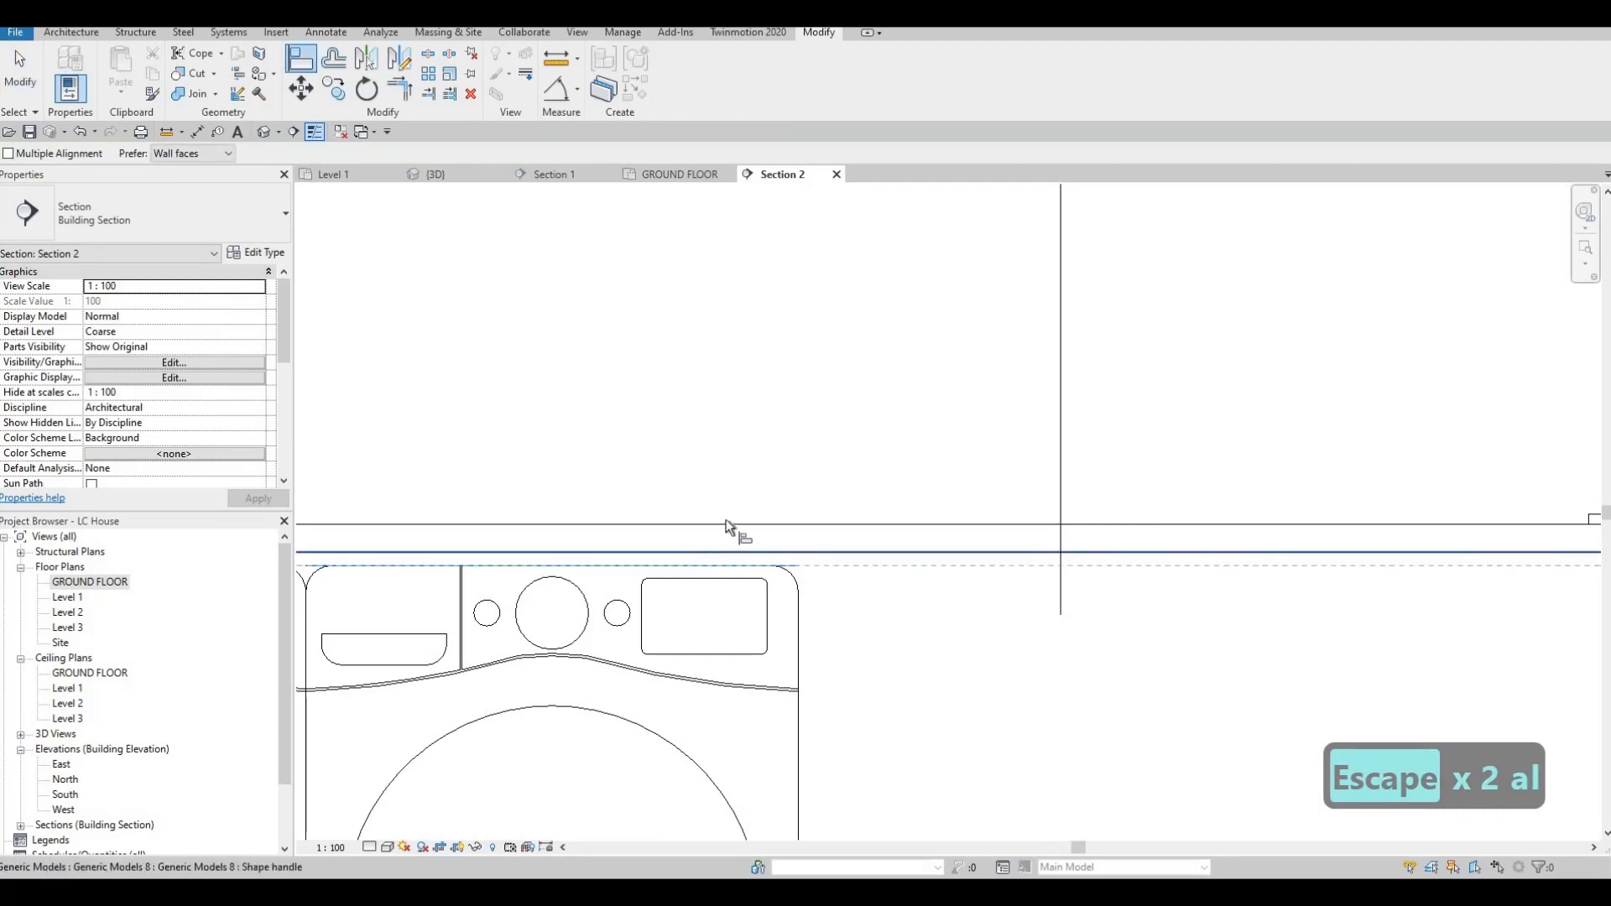
left_click(726, 550)
scroll(732, 521, "down", 5)
key("Escape")
key("Escape")
key("Escape")
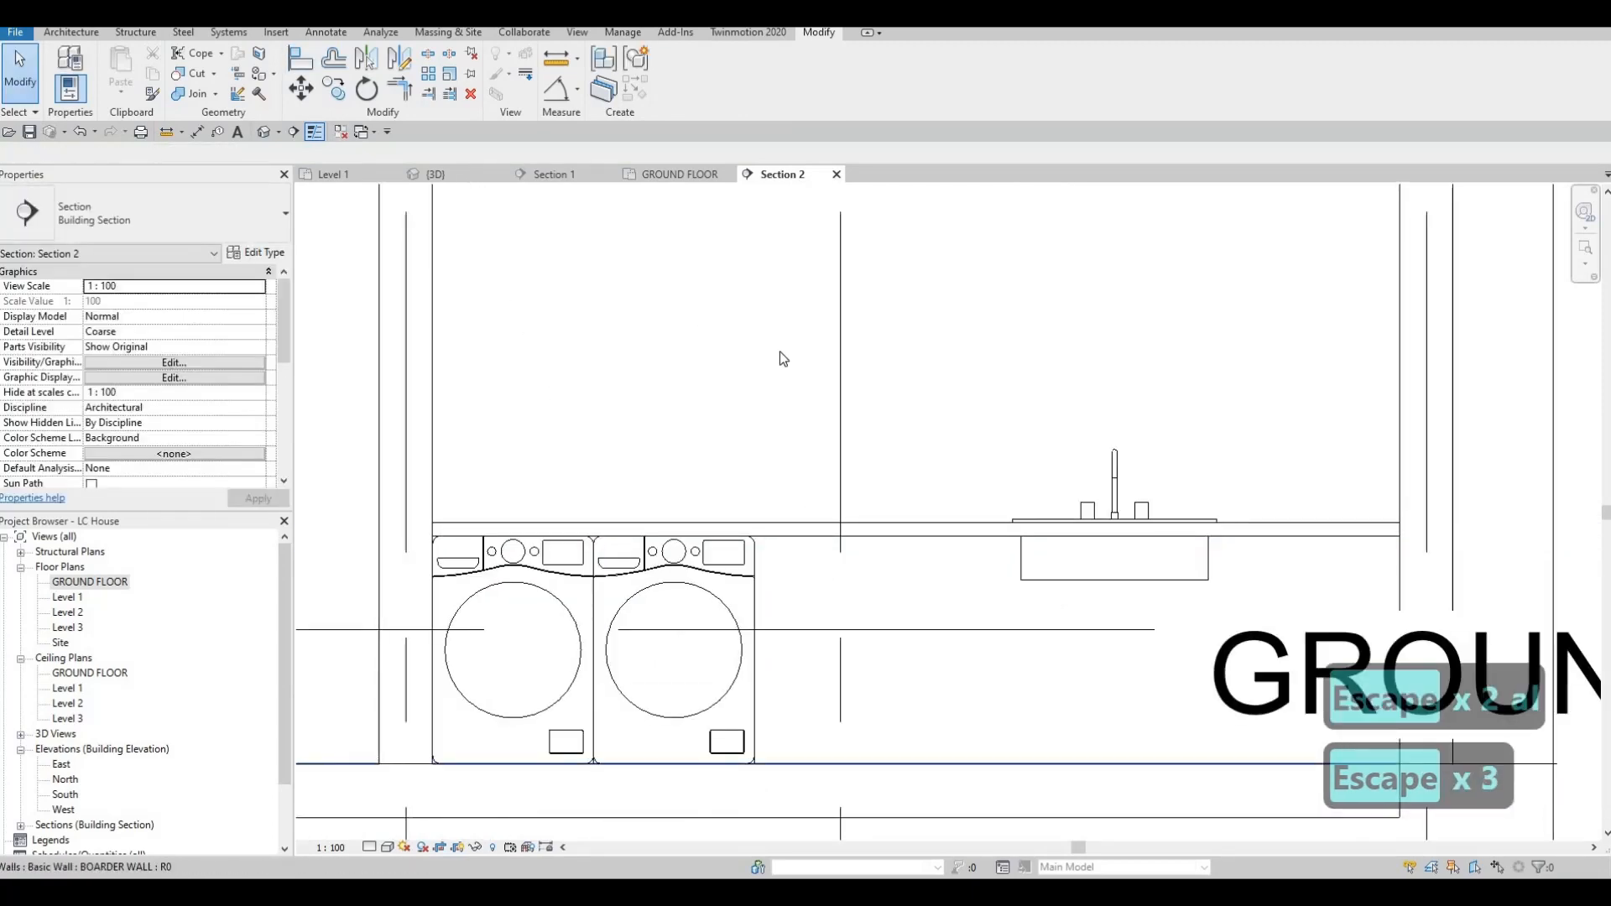
Inspect the thin counter with the sink and washers in 3D, and return to the GROUND FLOOR plan.
left_click(460, 175)
middle_click_drag(533, 367, 728, 475, "shift")
scroll(816, 251, "up", 3)
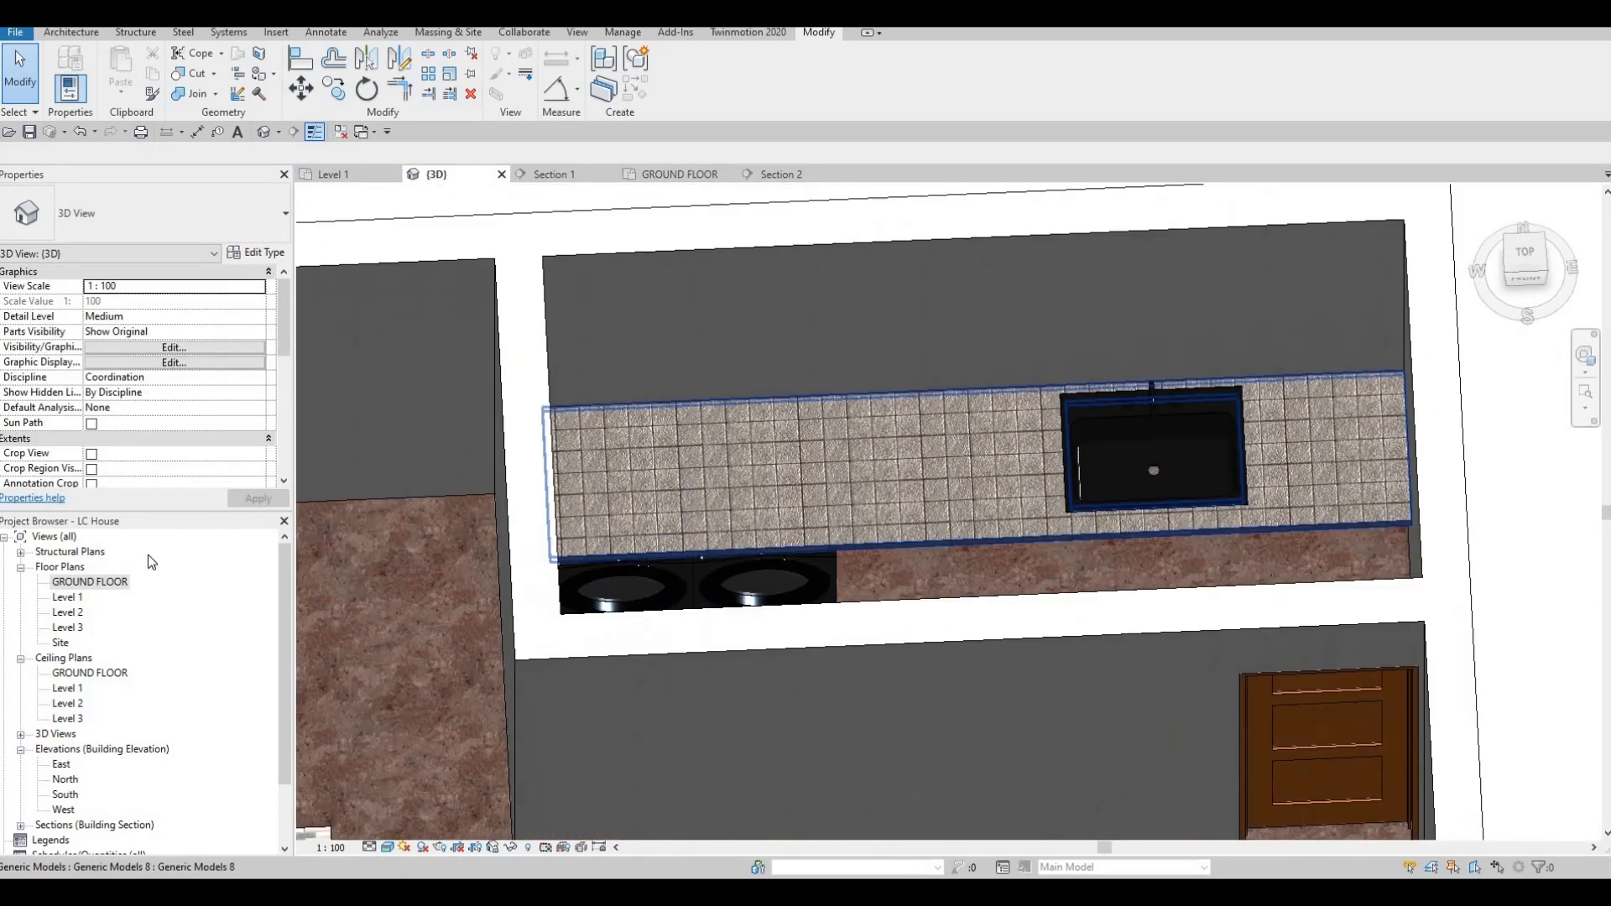
double_click(106, 585)
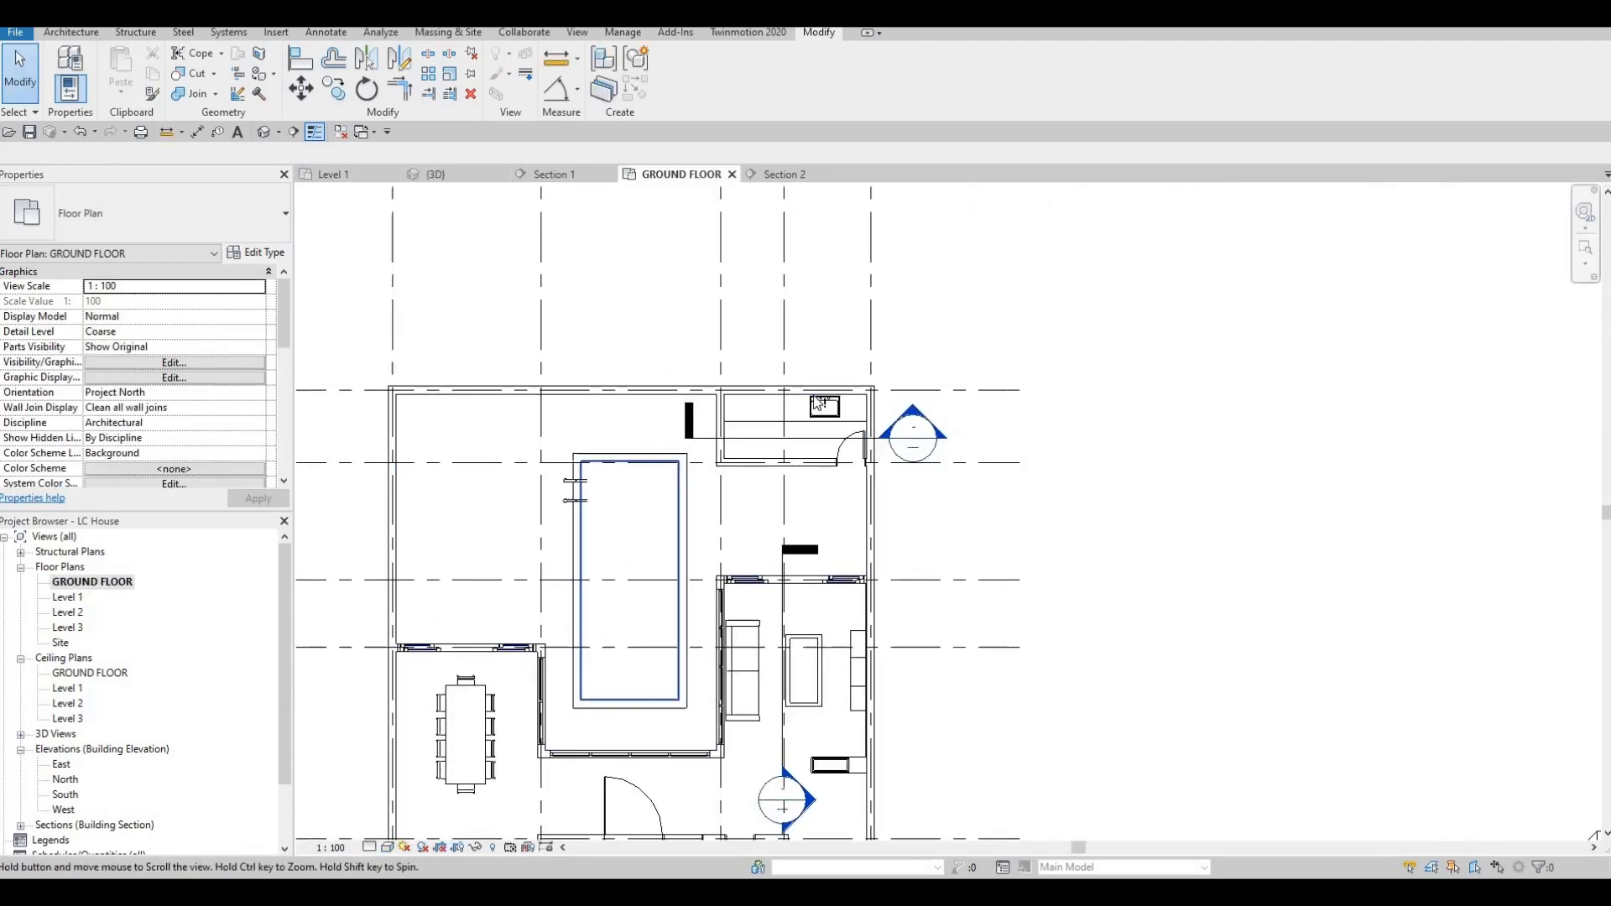
scroll(825, 405, "up", 2)
left_click(72, 32)
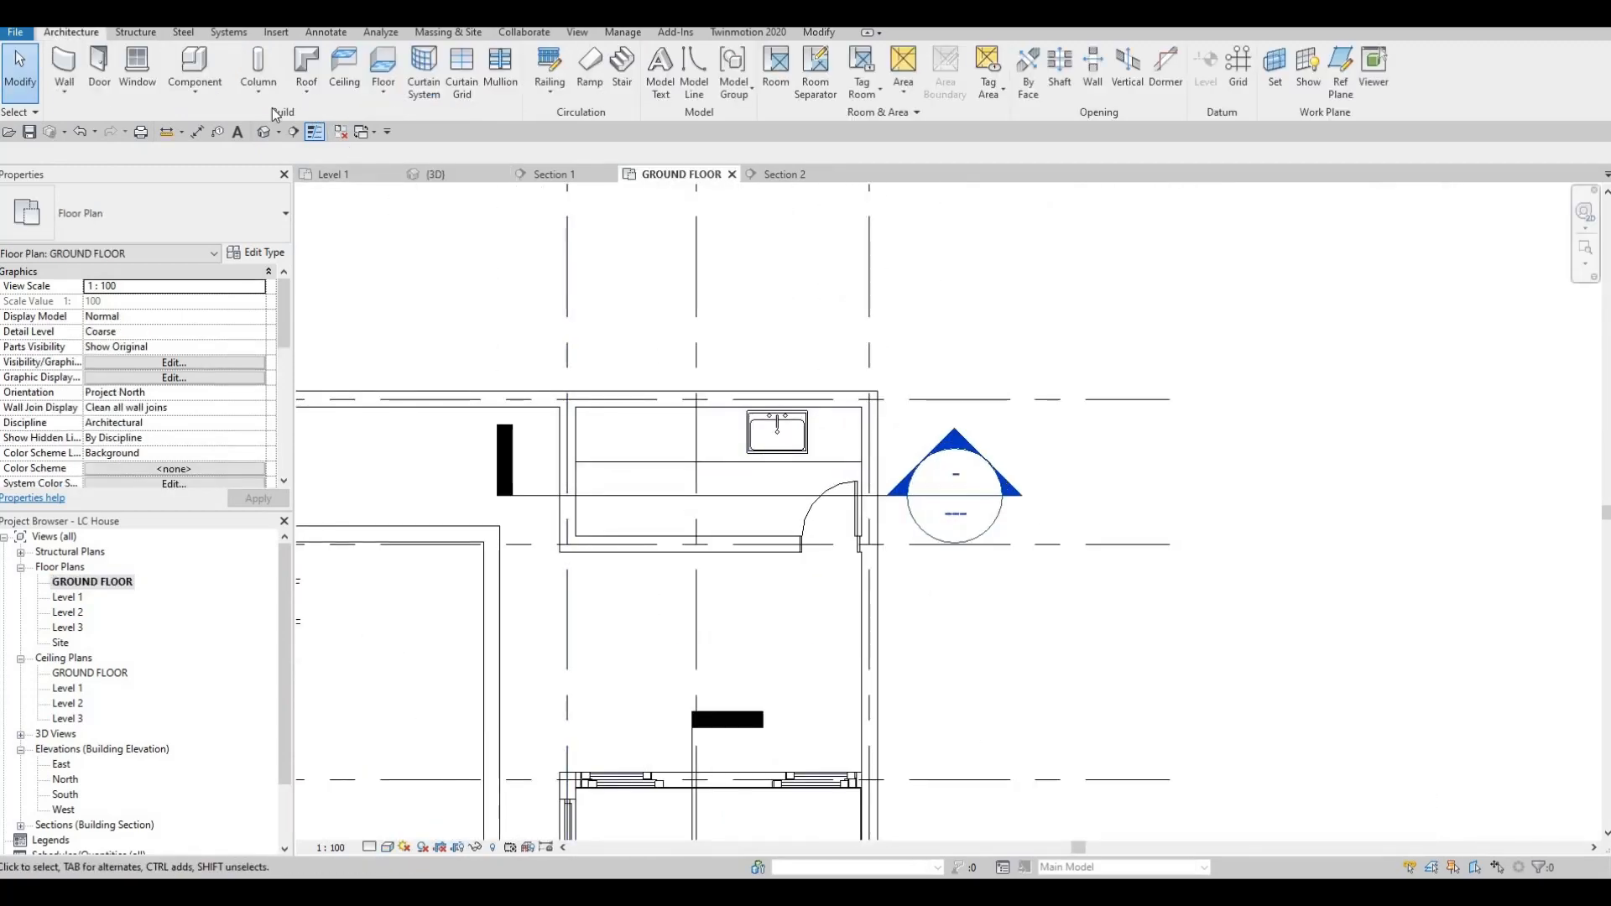
left_click(196, 91)
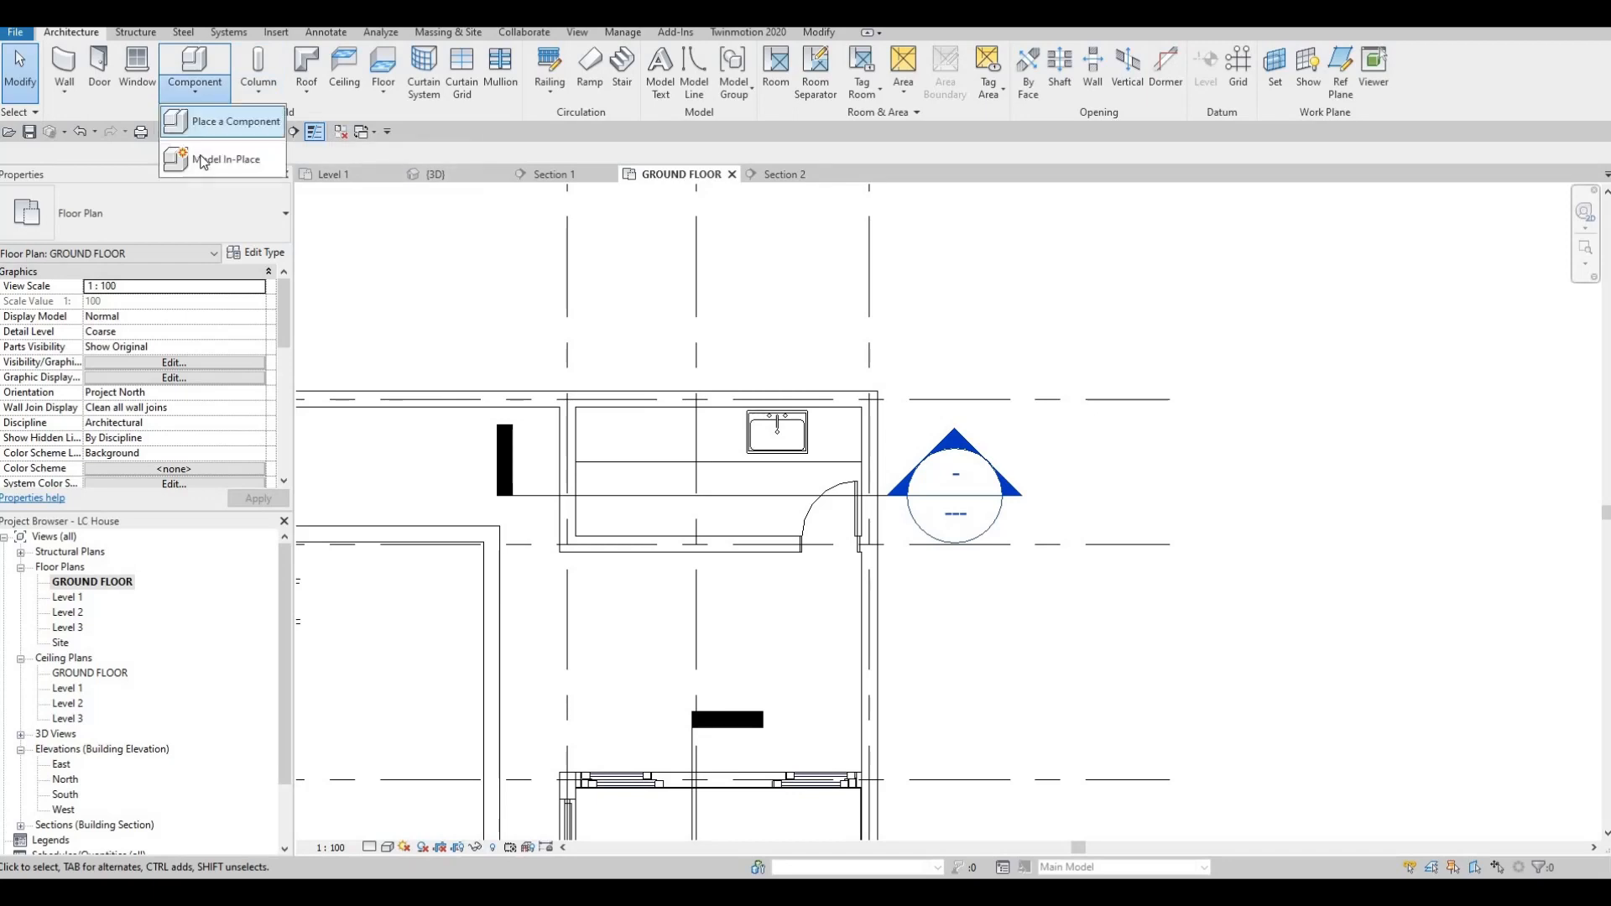
left_click(205, 156)
key("Escape")
key("Escape")
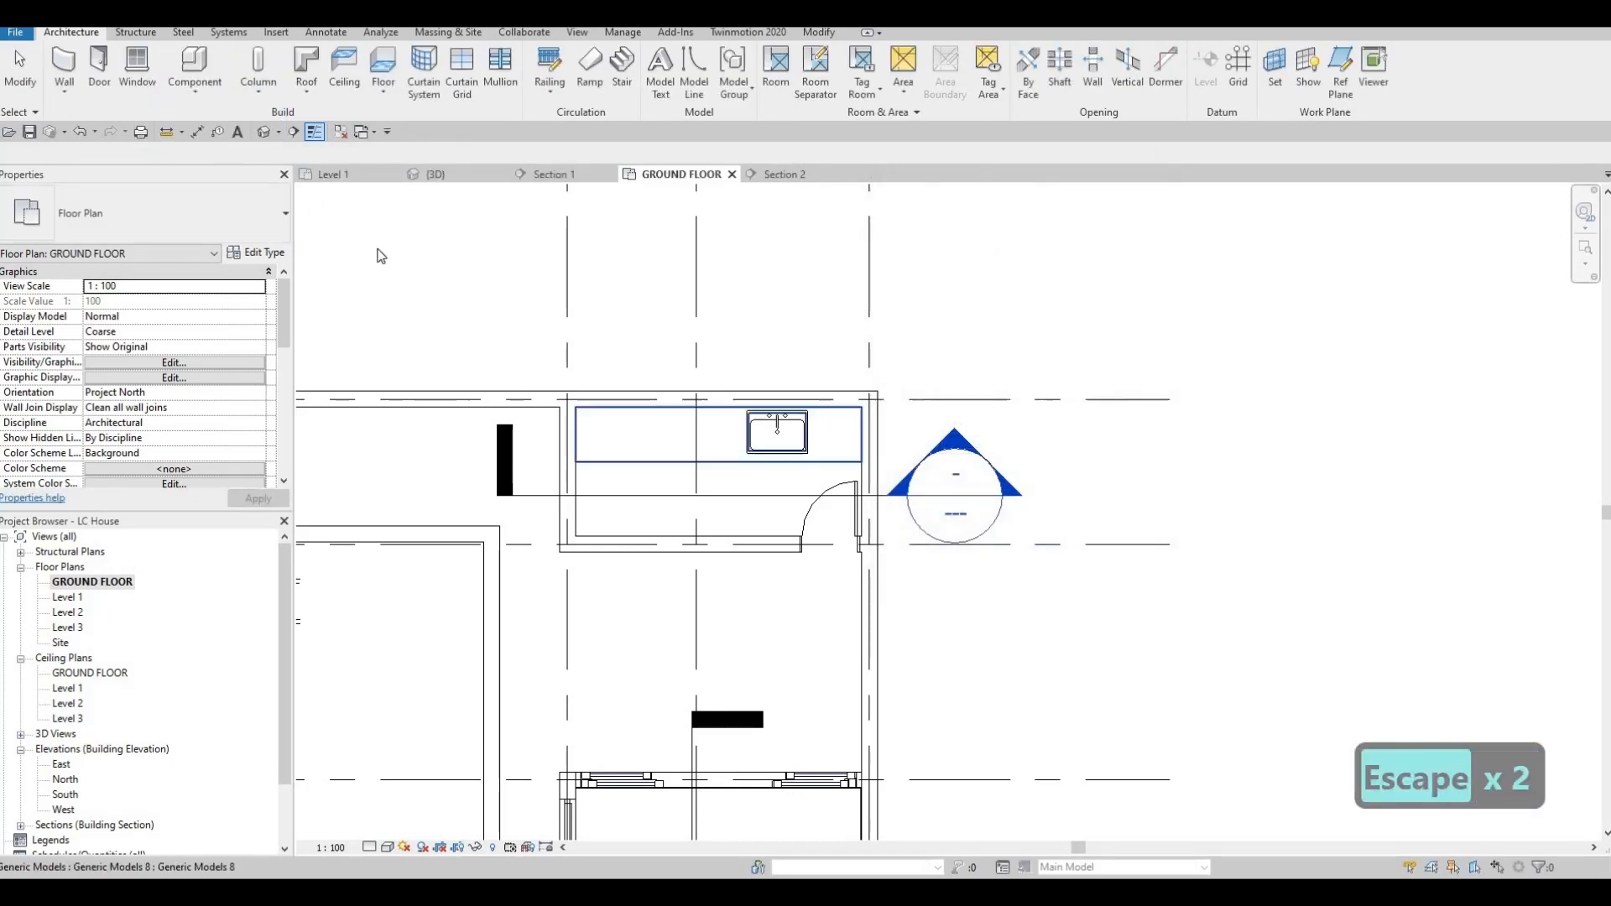
Open the laundry counter for in-place editing and start an extrusion with the Glulam 32c wood material.
left_click(678, 84)
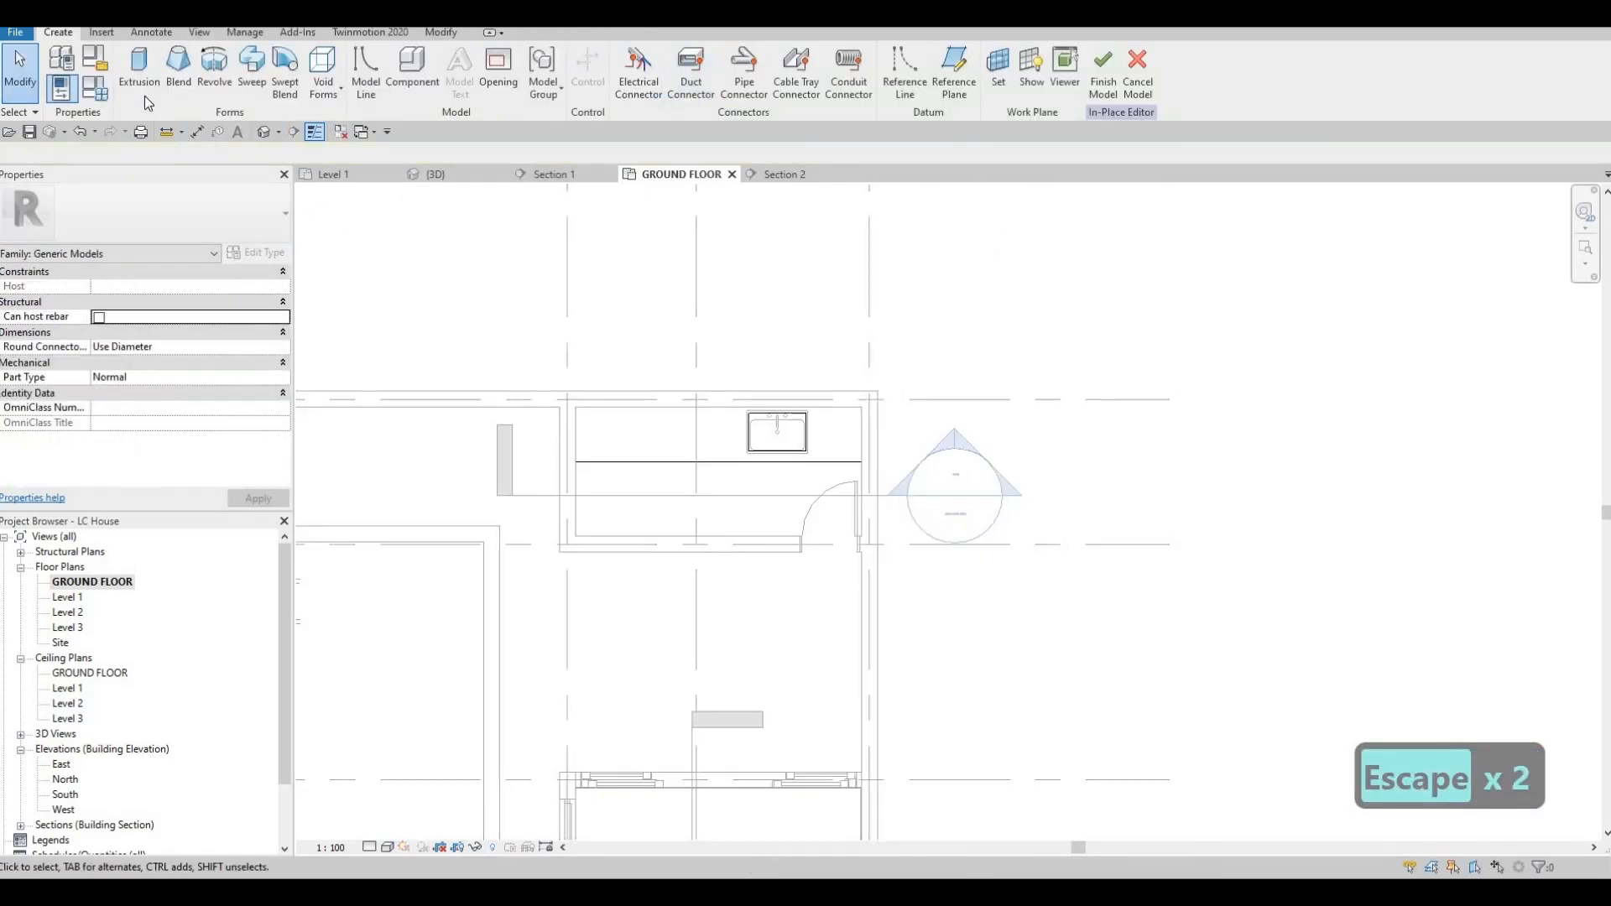
left_click(138, 70)
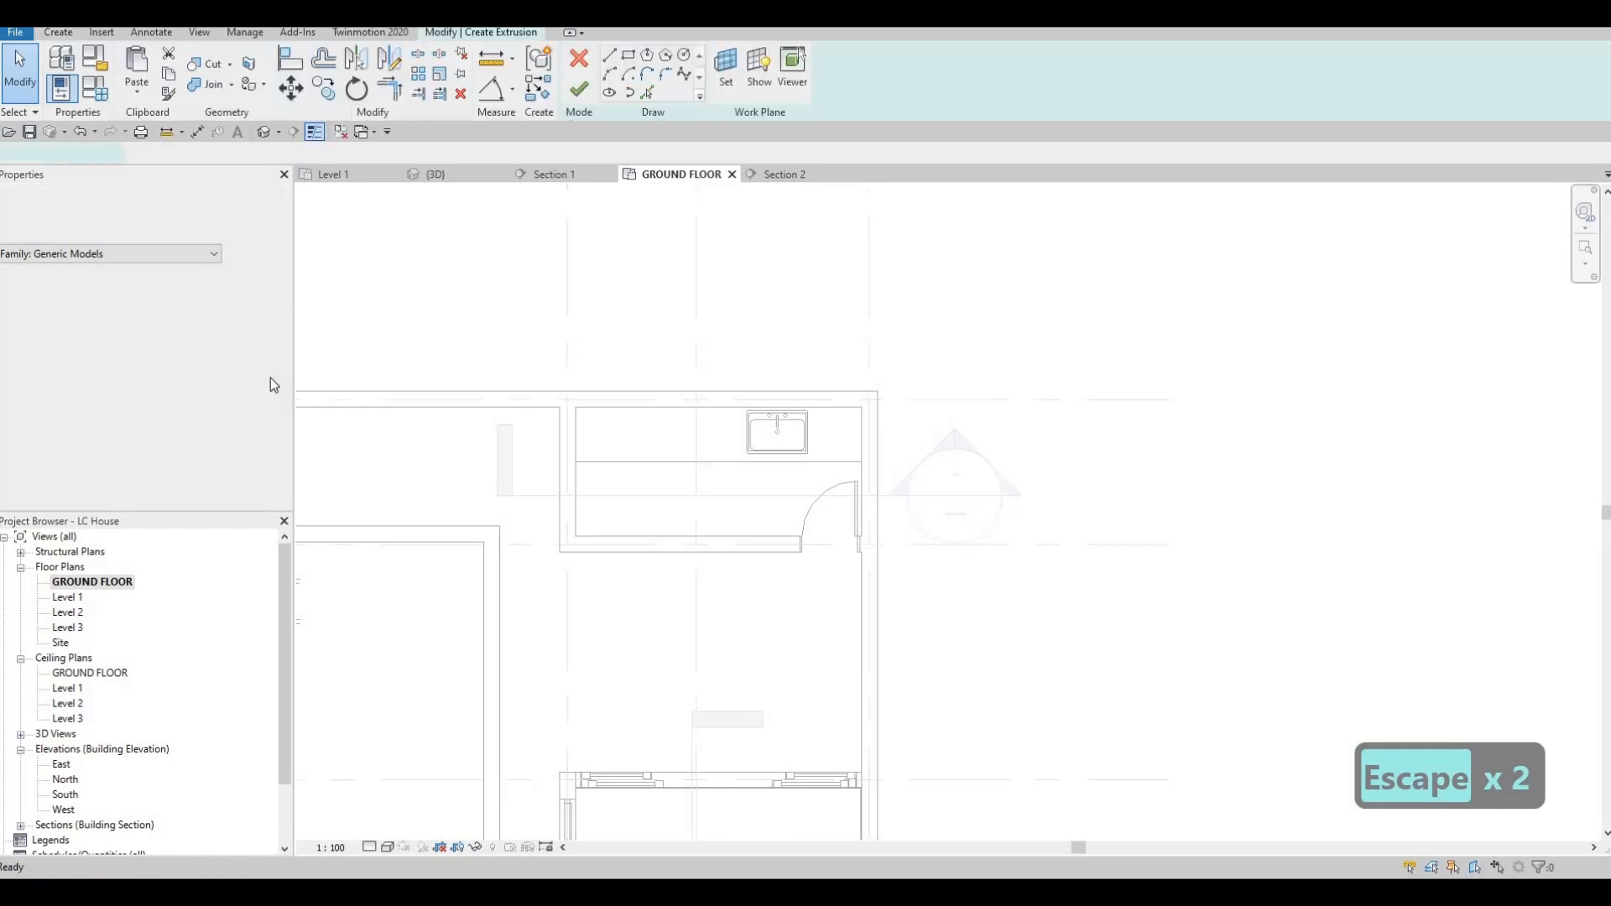
left_click(274, 394)
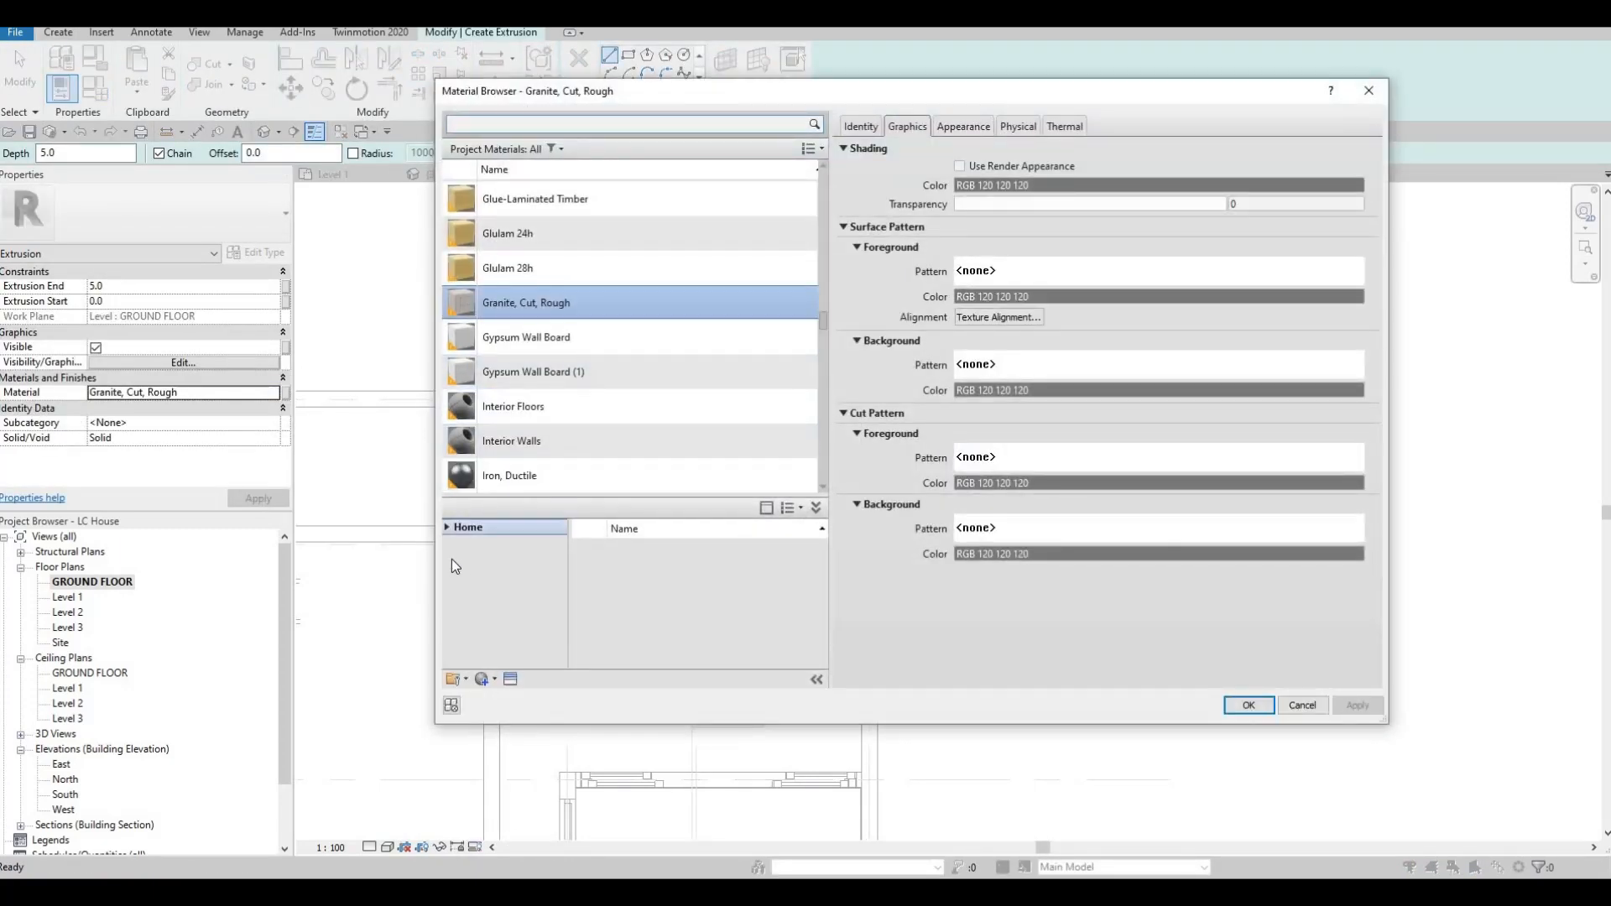
scroll(494, 658, "down", 3)
left_click(495, 656)
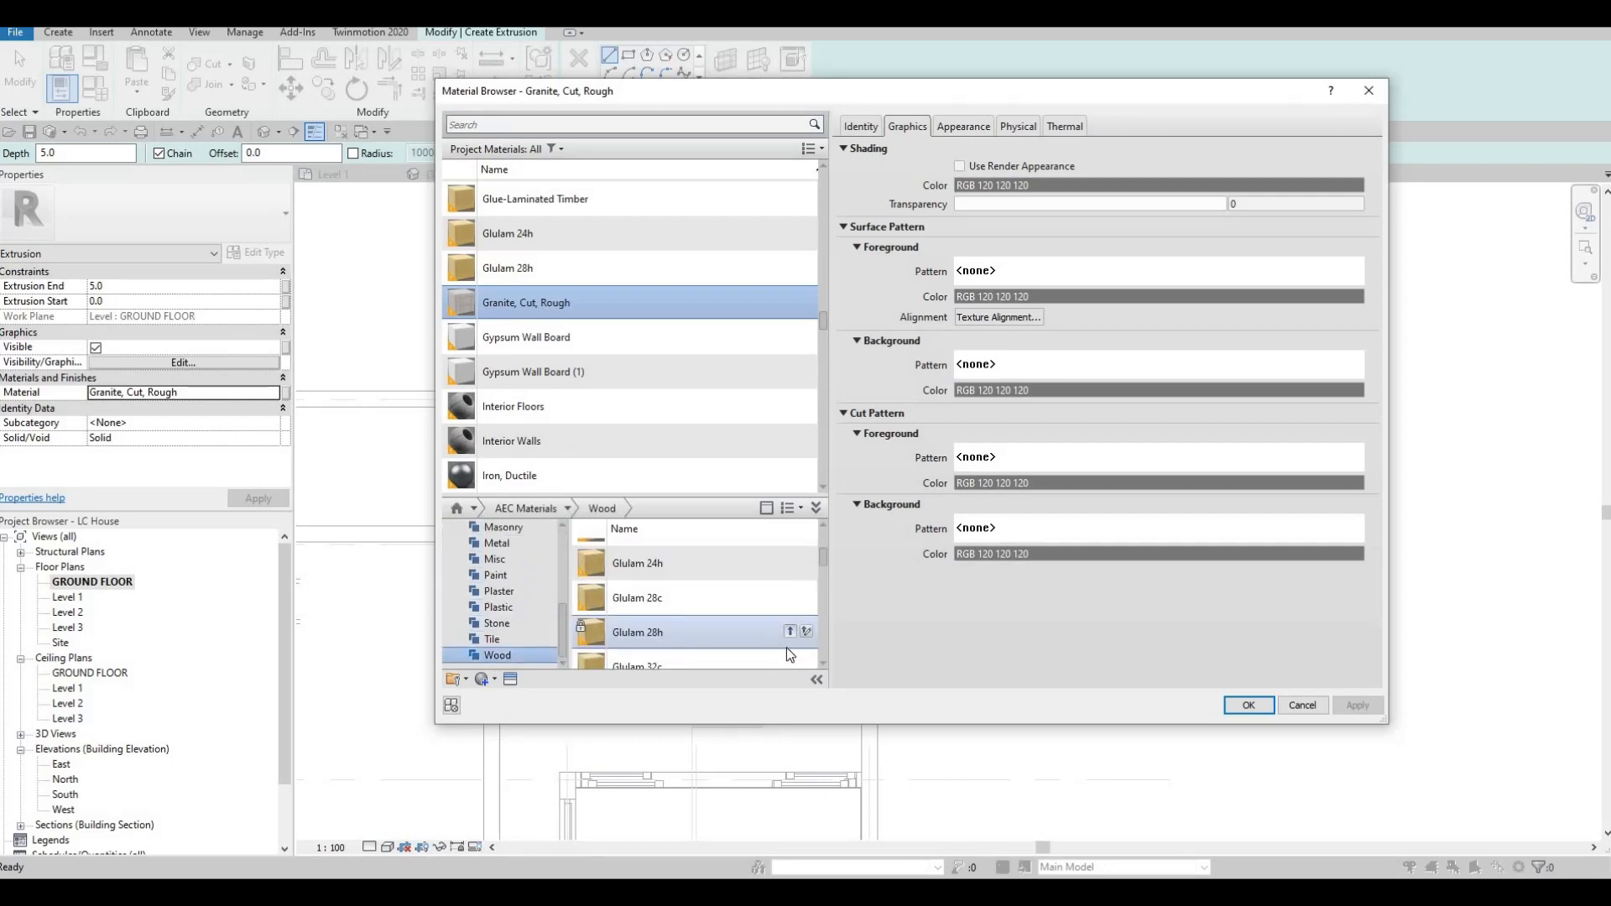
scroll(789, 647, "down", 1)
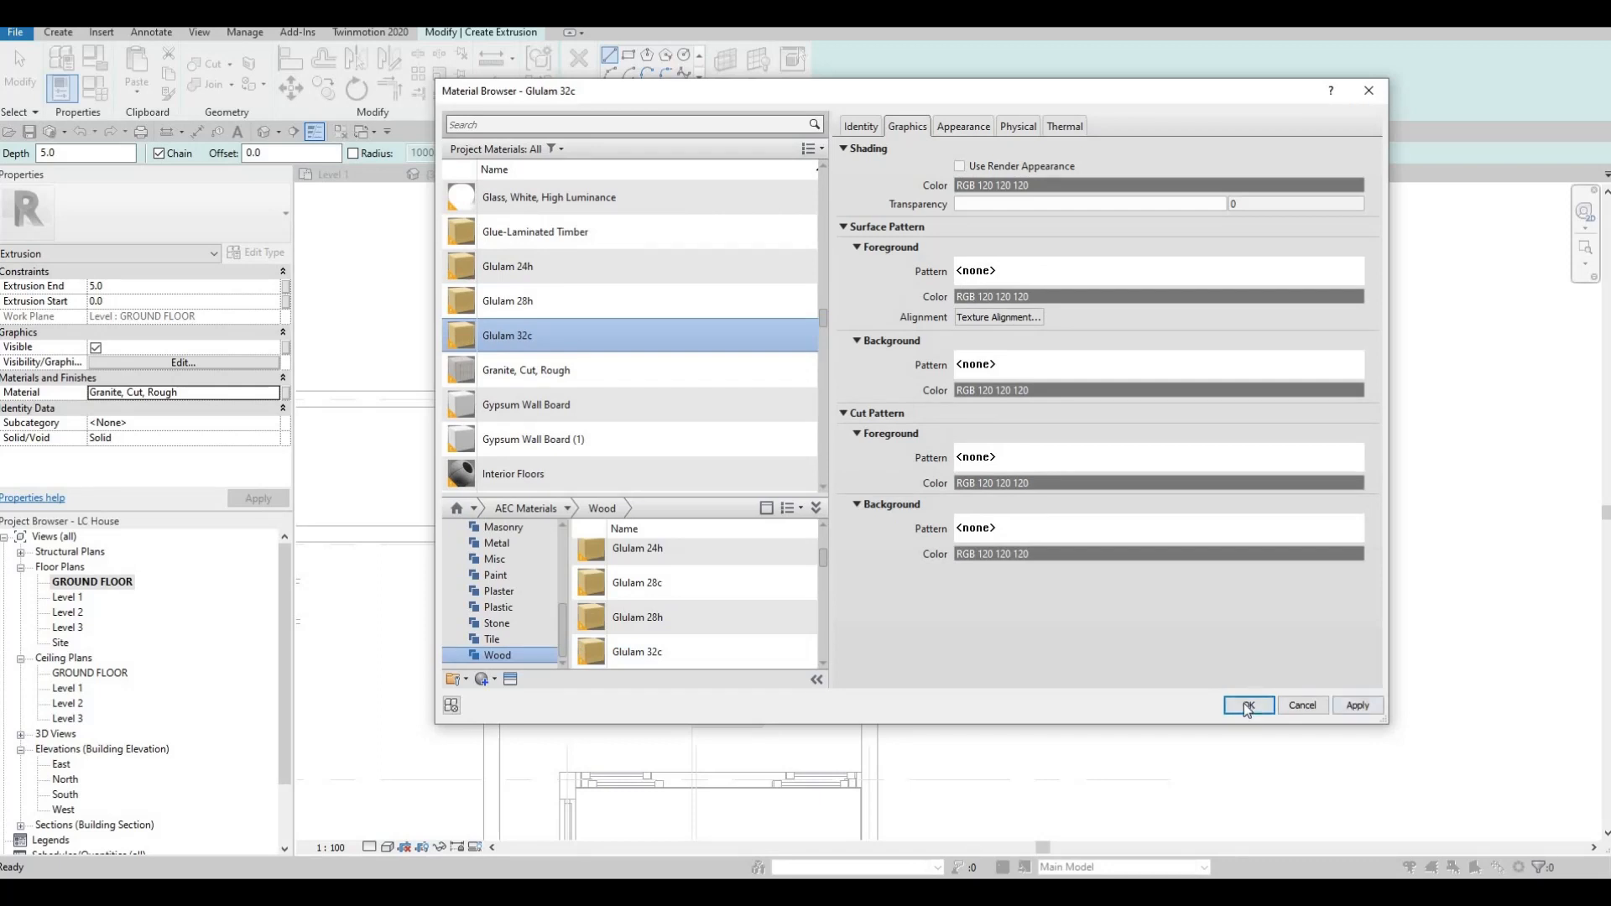
key("Return")
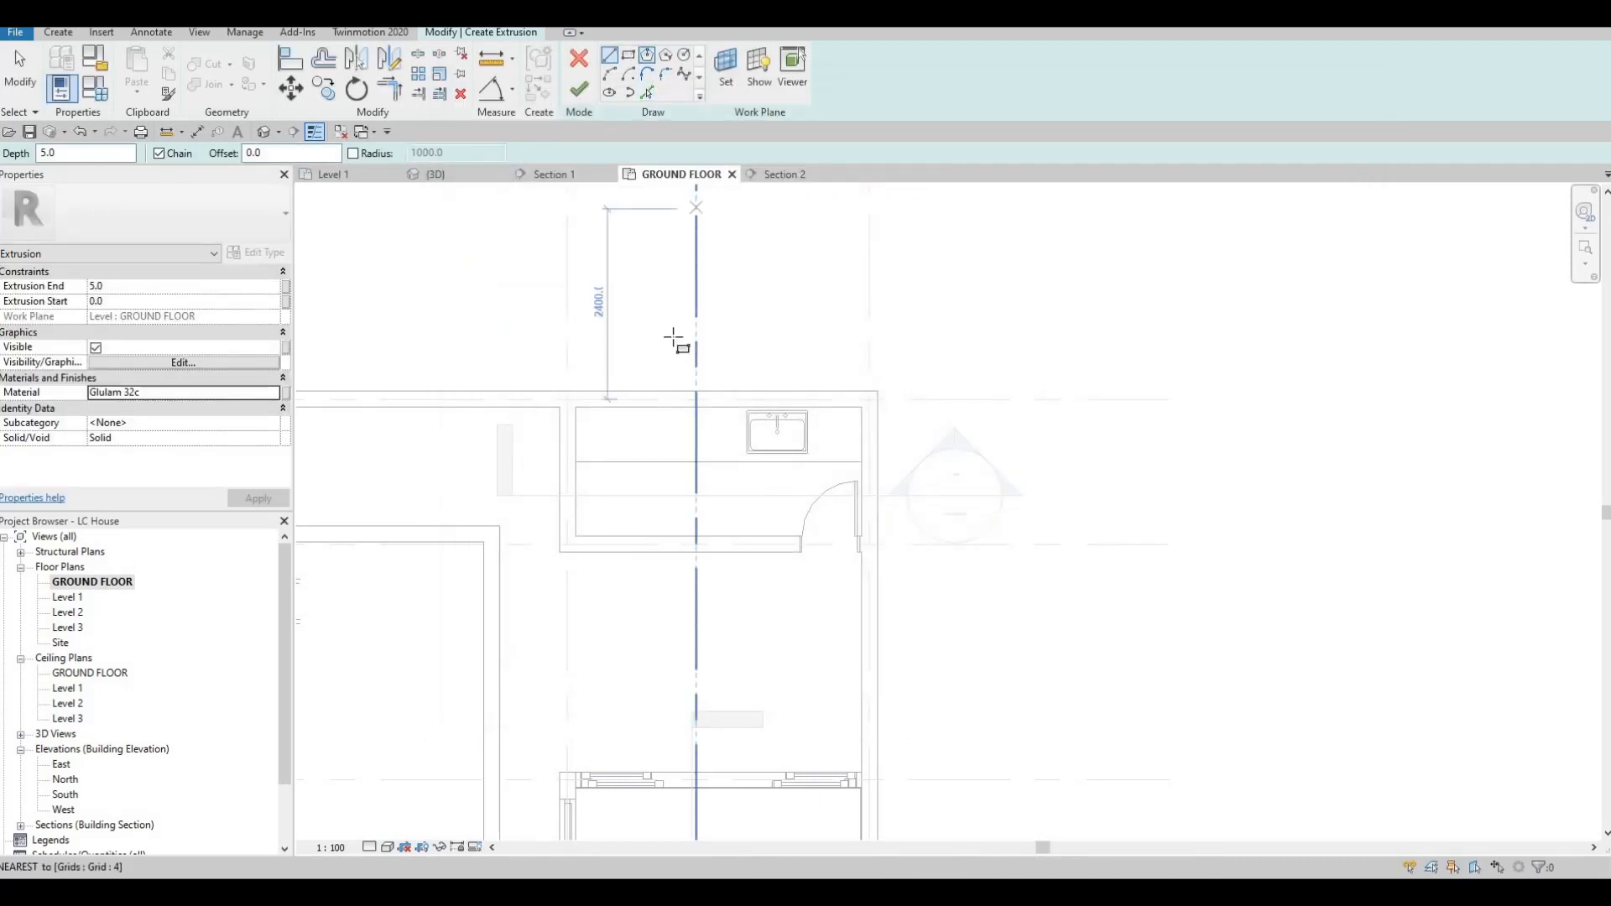
Sketch a rectangle about 660 mm deep around the sink, from the back wall's inner face to the adjacent side wall.
scroll(715, 451, "up", 3)
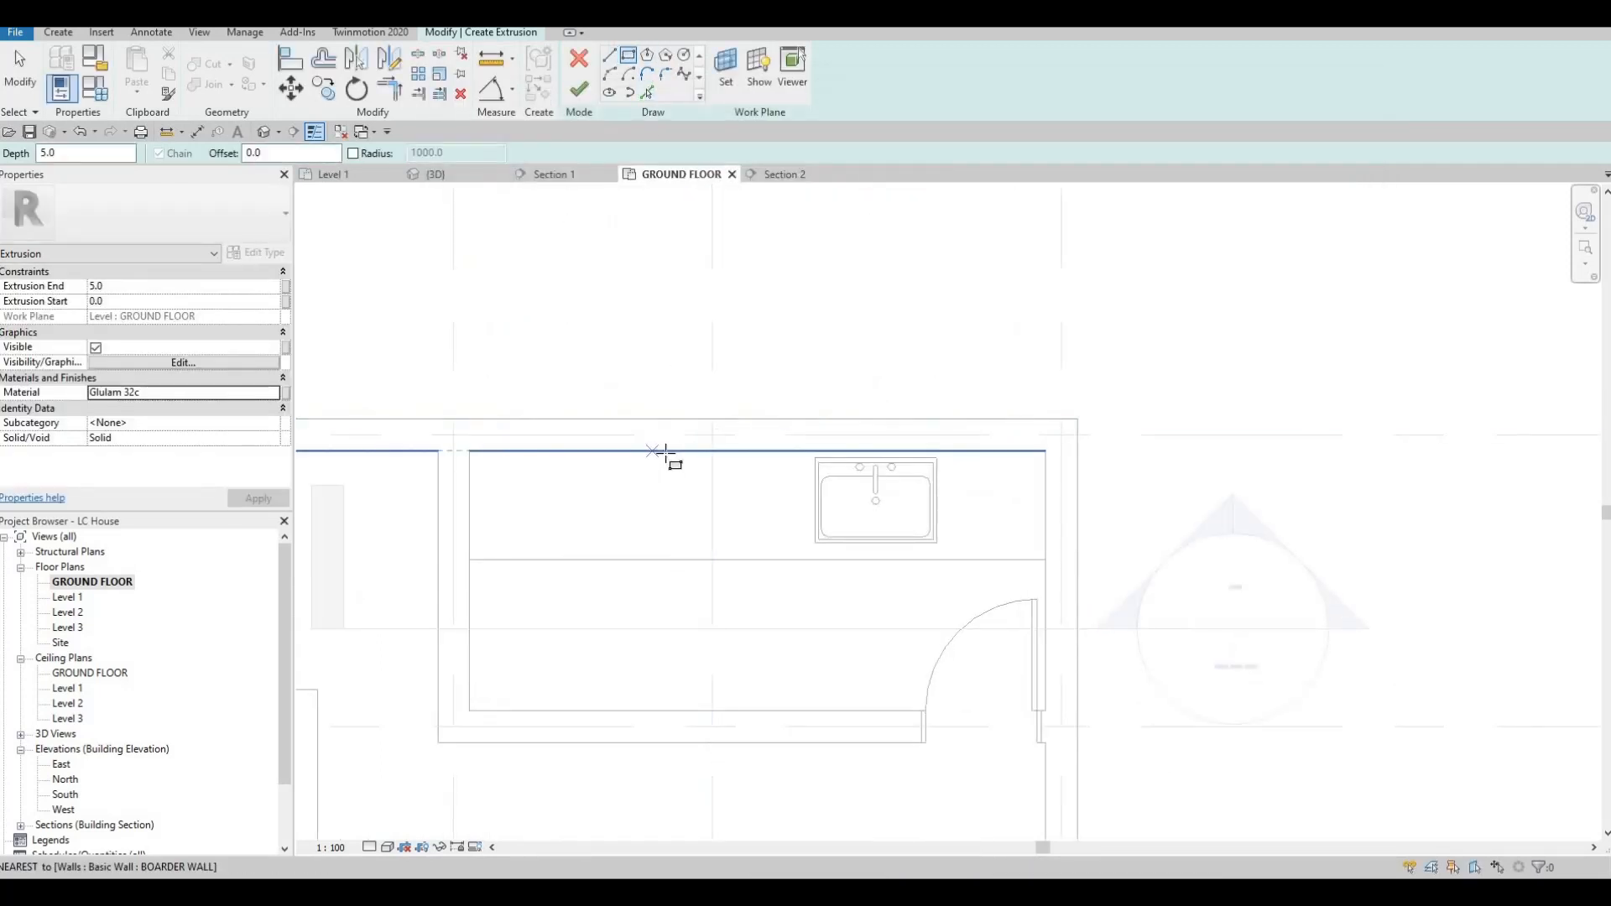
left_click(662, 451)
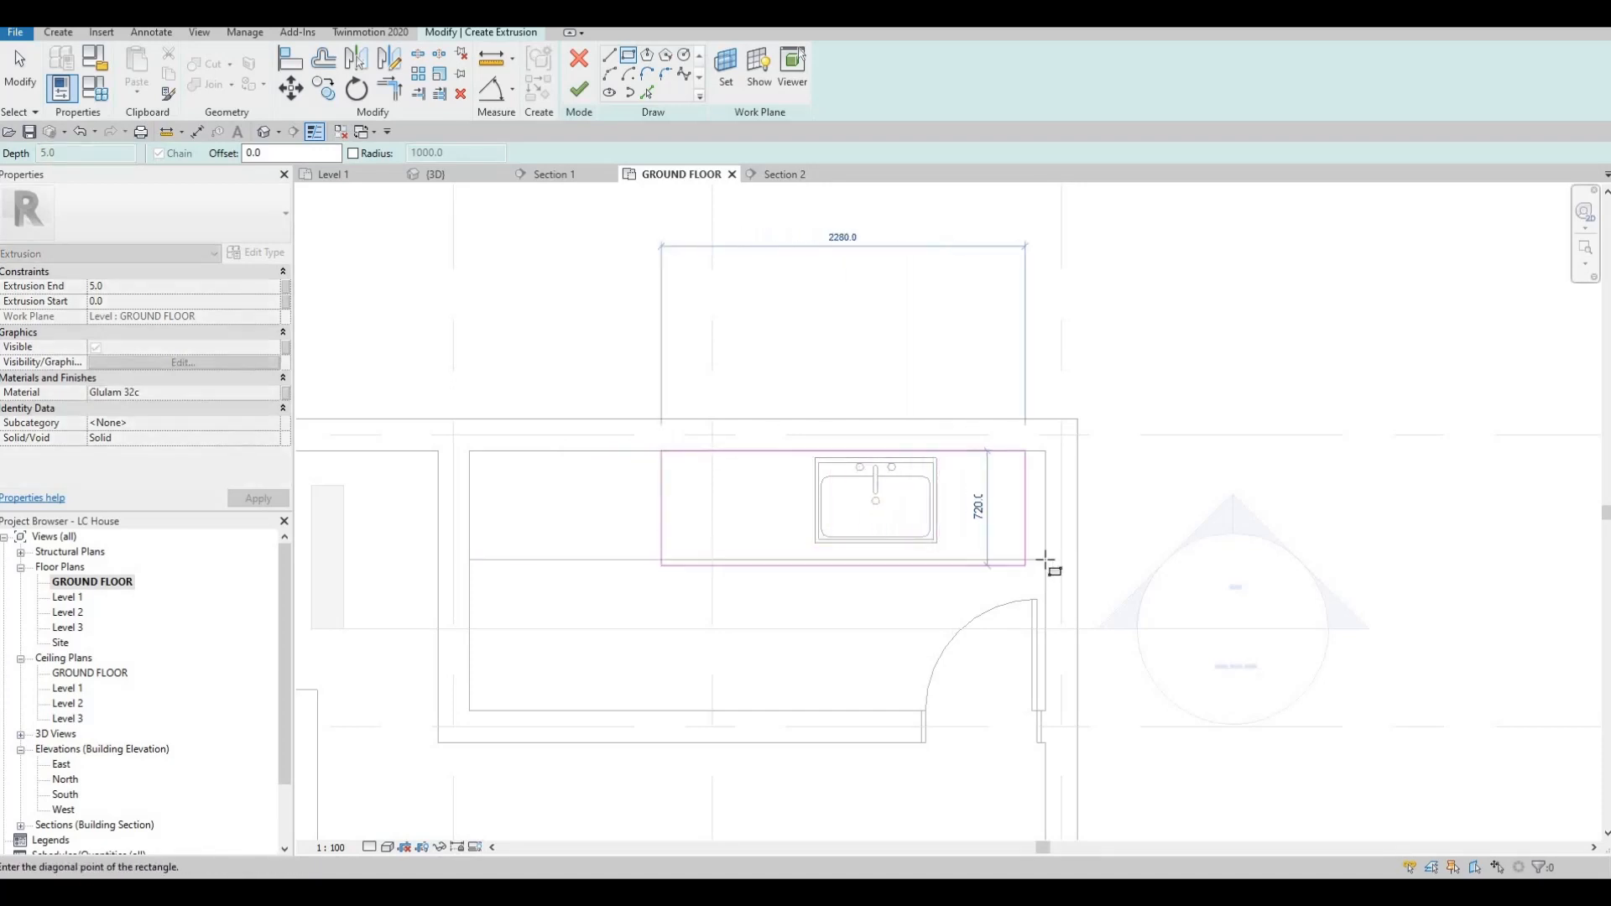
scroll(1046, 560, "up", 3)
left_click(1046, 554)
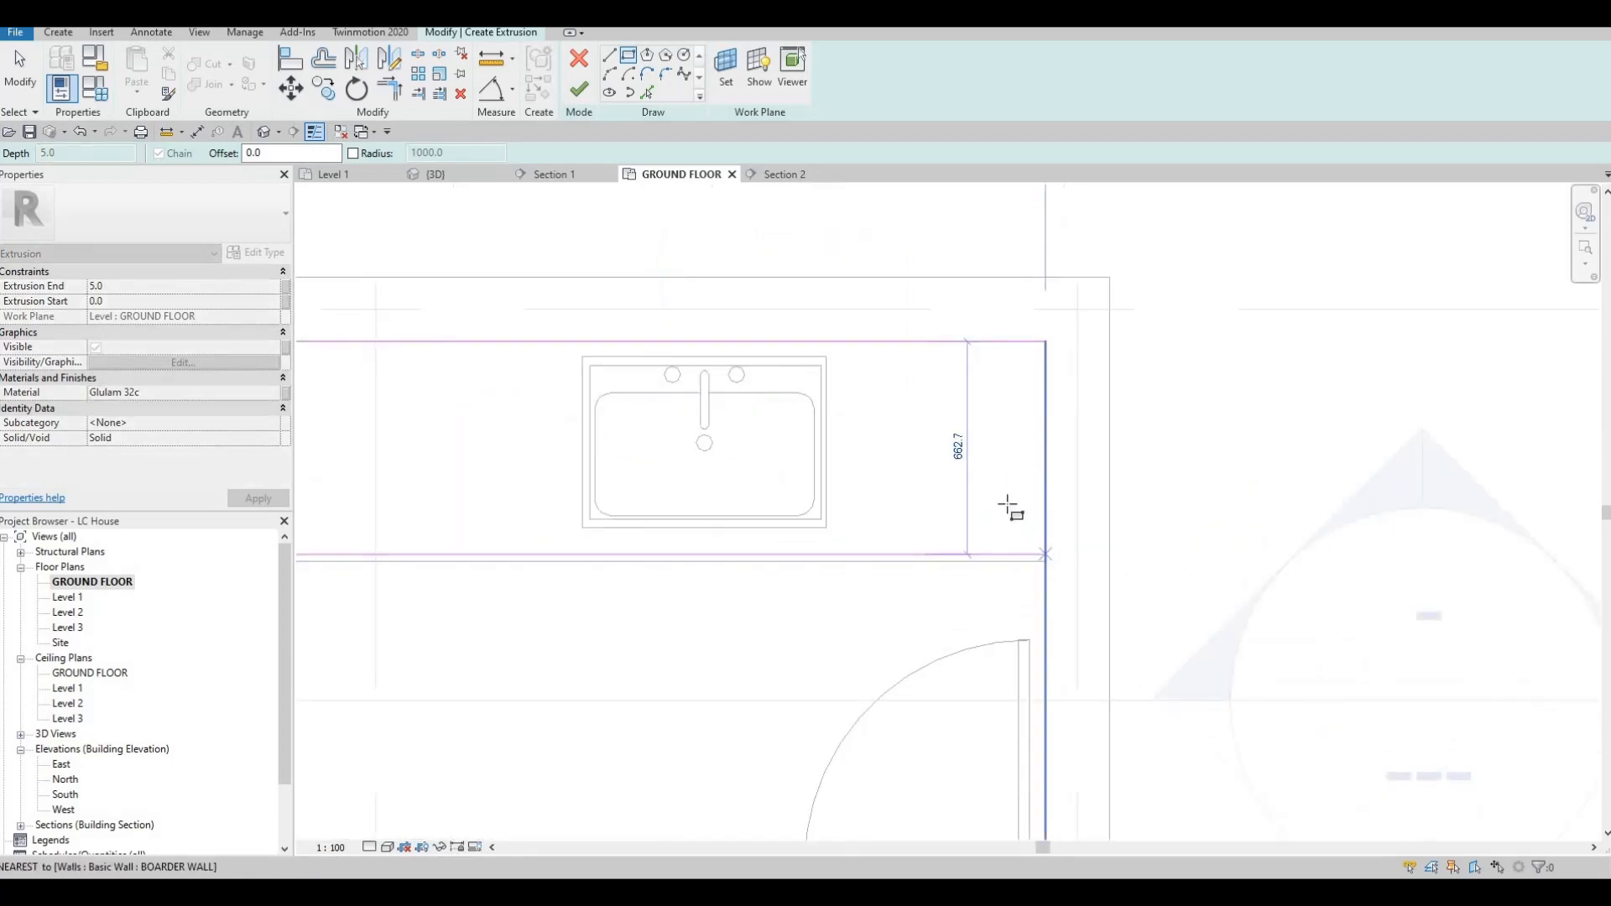
Complete the wooden cabinet extrusion around the sink and finish the in-place counter model.
scroll(929, 457, "down", 1)
scroll(1007, 474, "down", 2)
key("Escape")
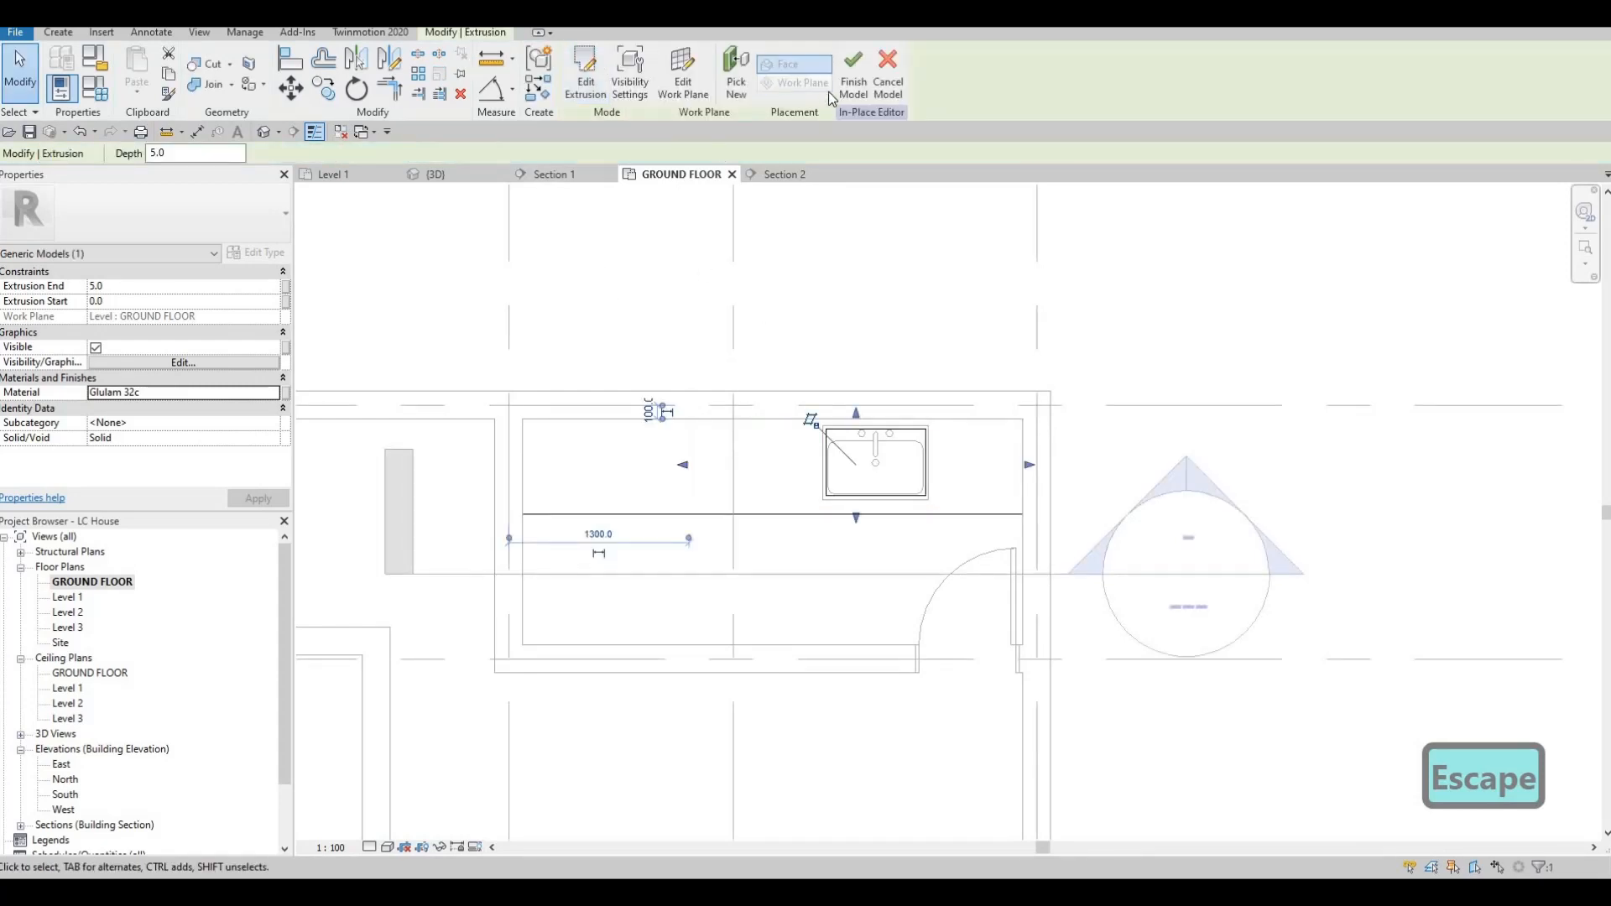
key("Escape")
key("Escape")
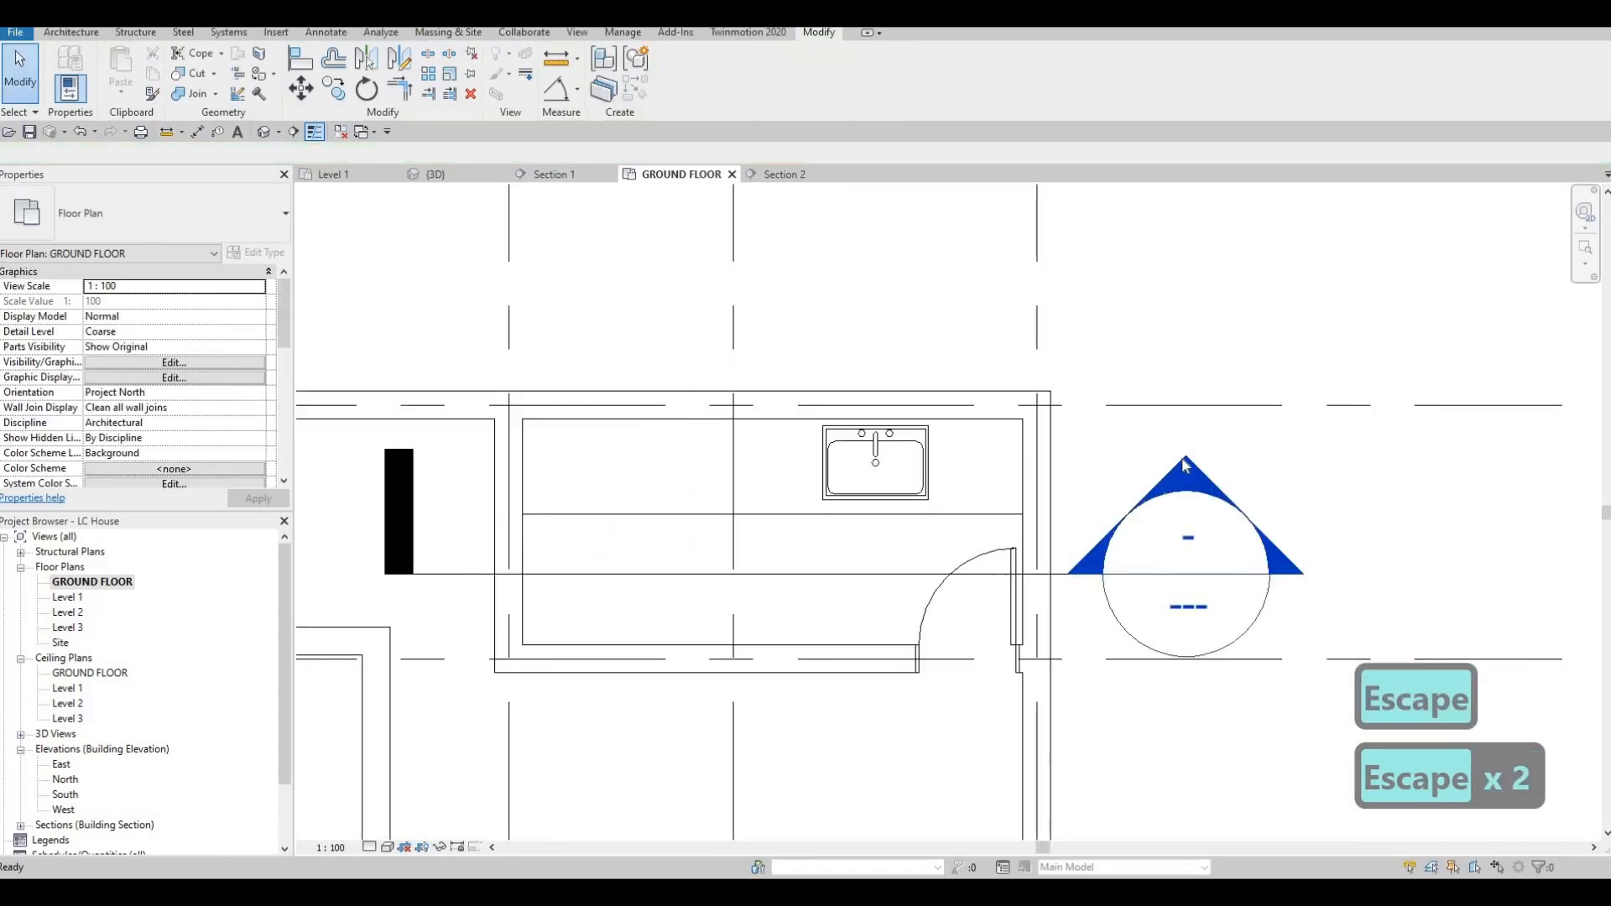
In Section 2, stretch the wooden cabinet extrusion from the floor up to the underside of the counter slab.
double_click(1181, 459)
scroll(943, 683, "down", 2)
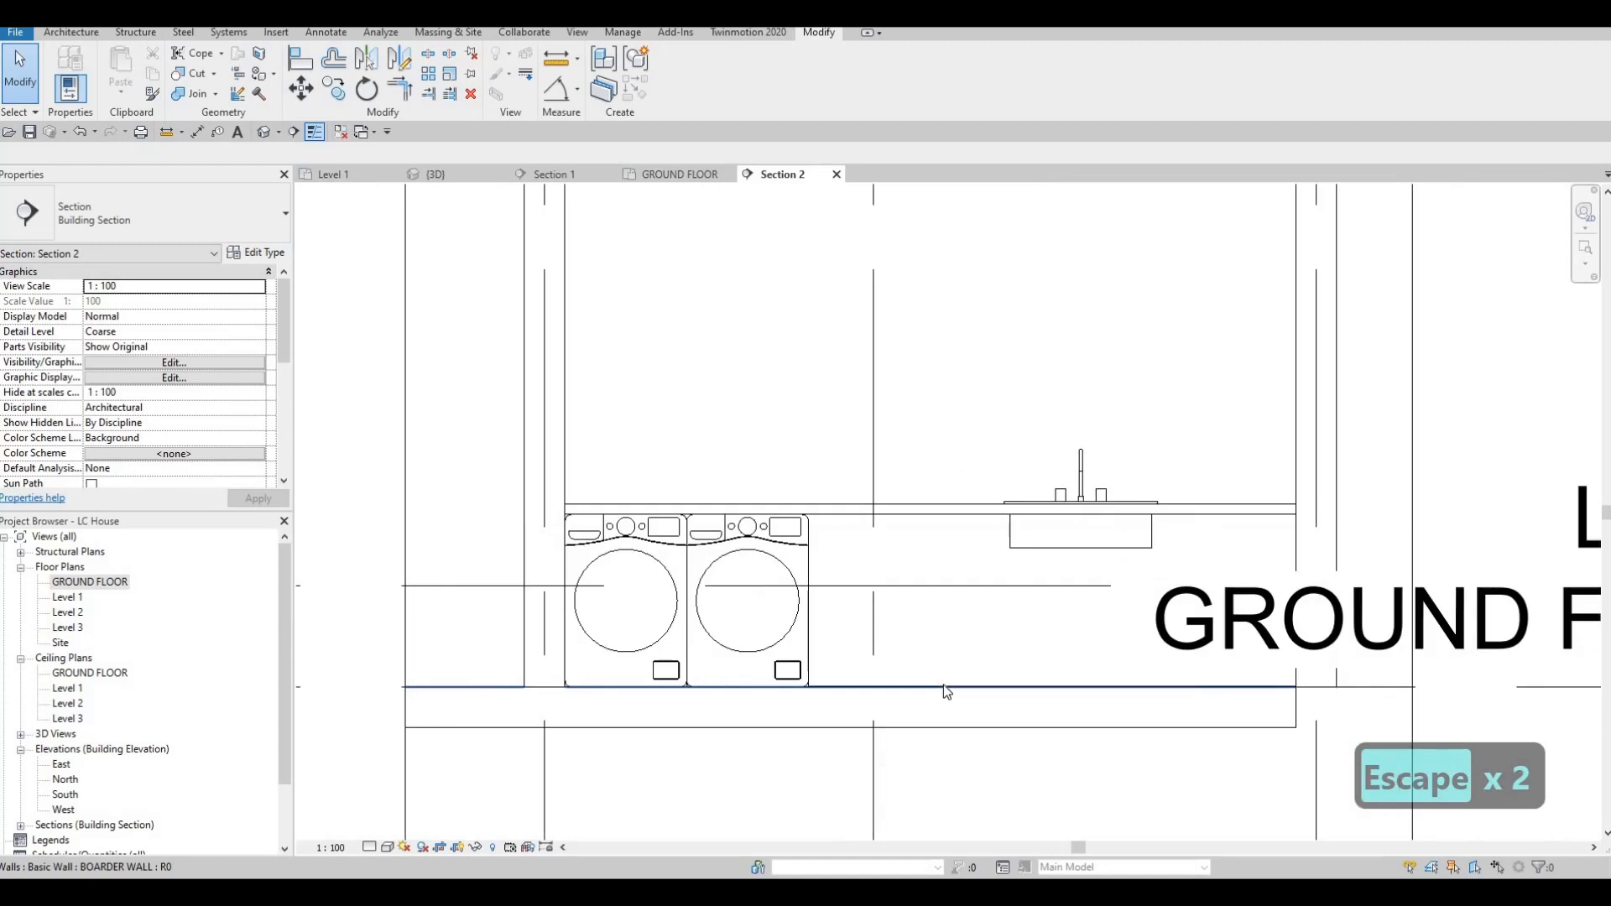
scroll(969, 695, "up", 1)
left_click(1079, 685)
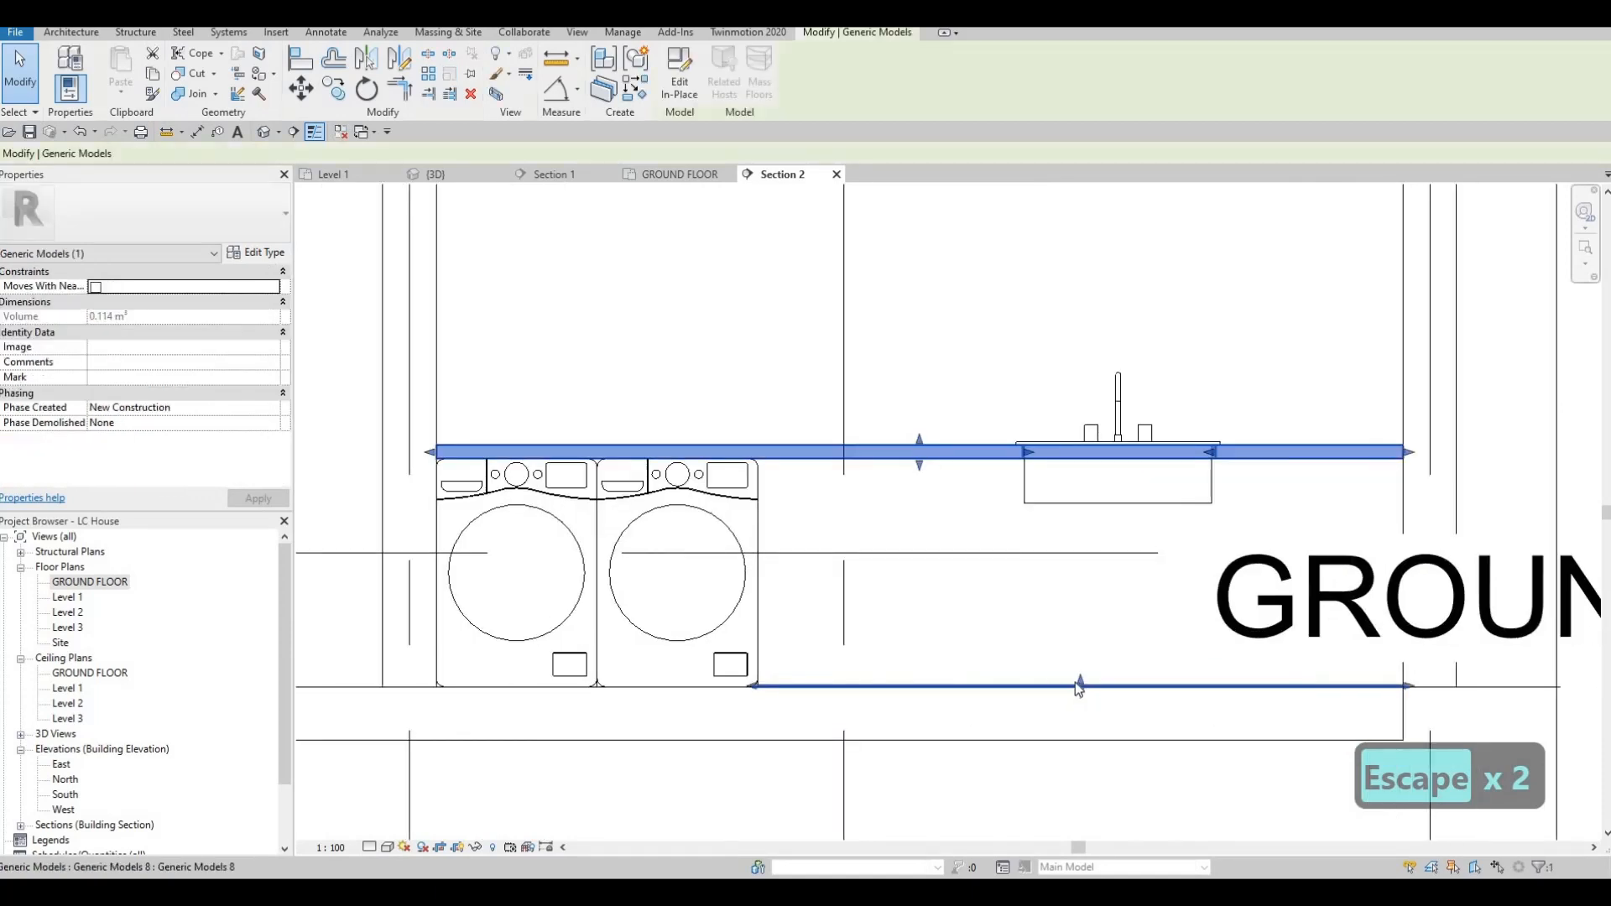
left_click_drag(1091, 510, 1091, 460)
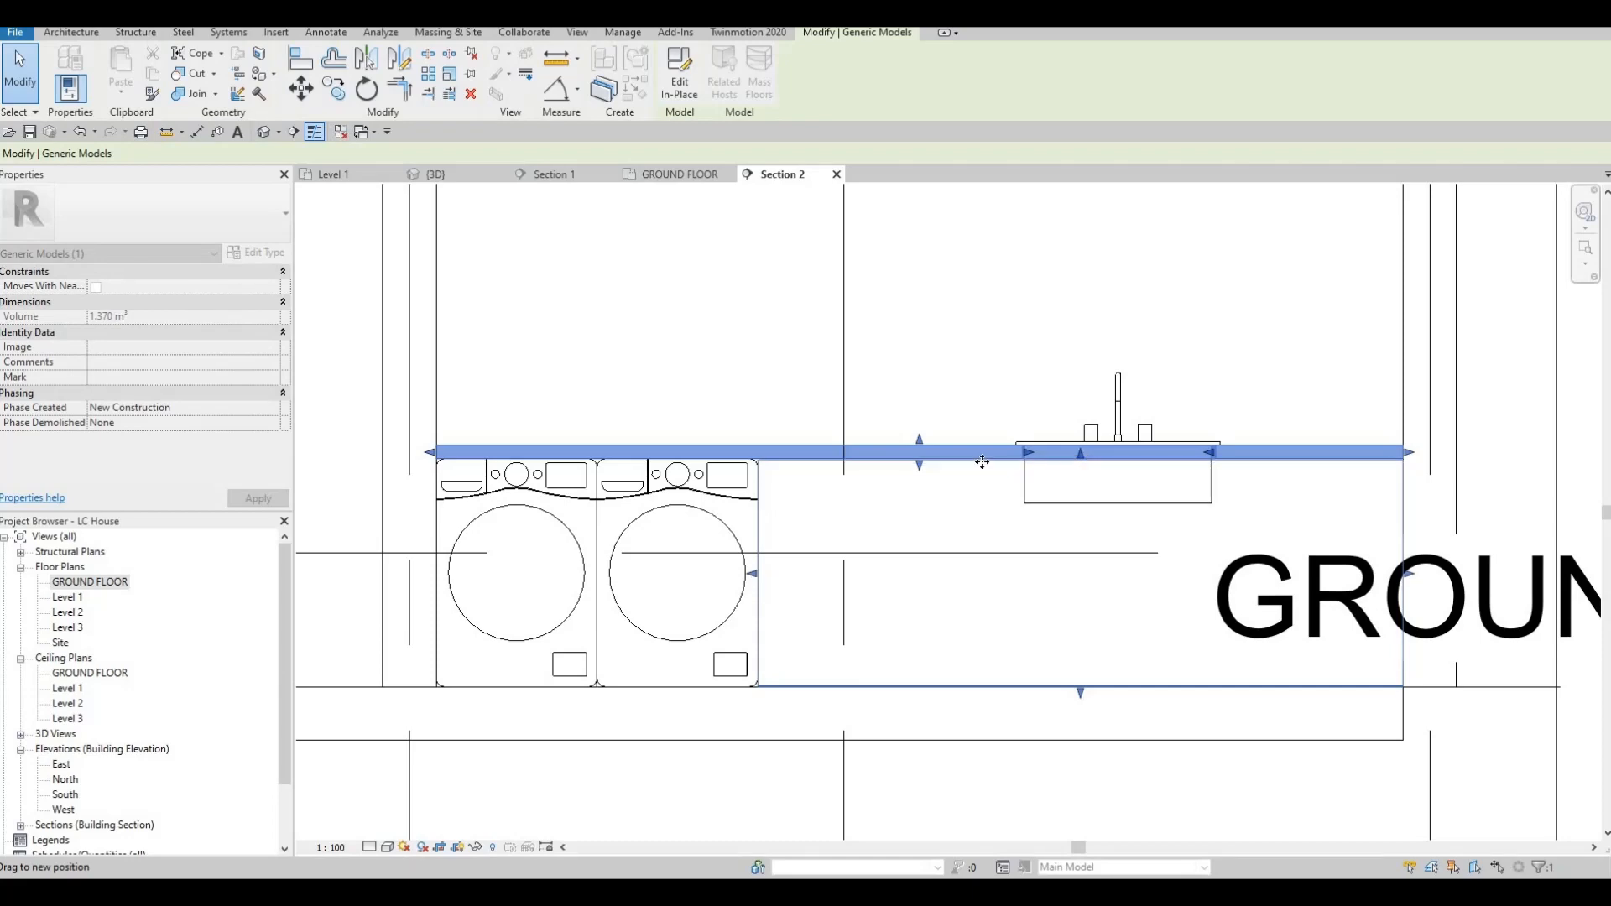
key("Escape")
key("Escape")
key("Escape")
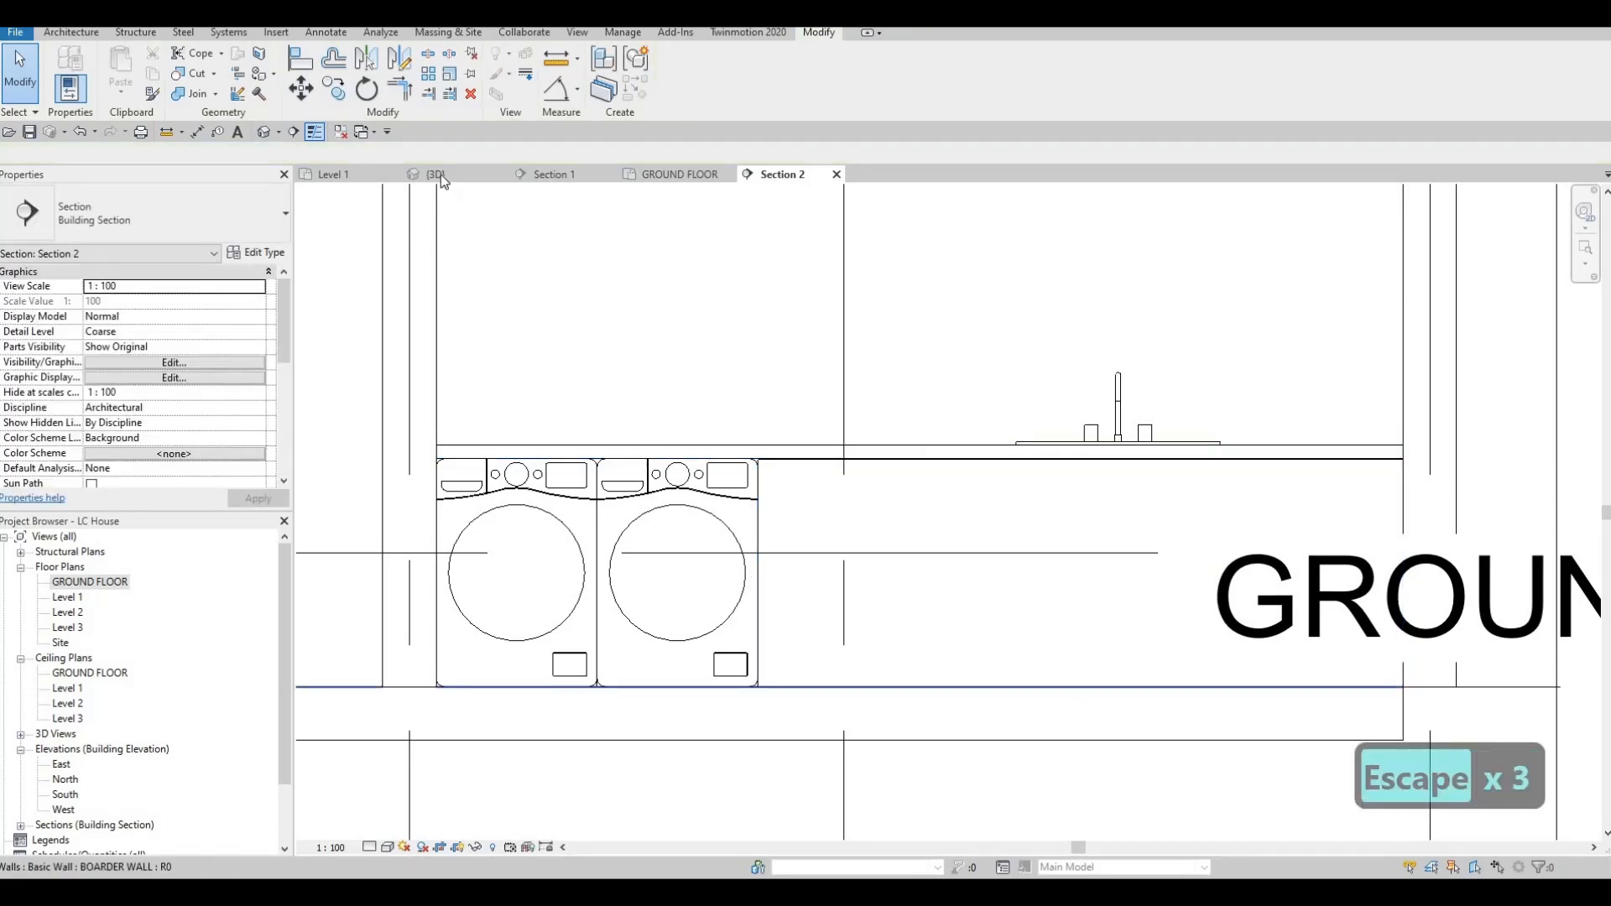
Check the cabinet in 3D, and start a void extrusion in the counter's in-place model from the GROUND FLOOR plan.
left_click(434, 174)
scroll(977, 413, "down", 2)
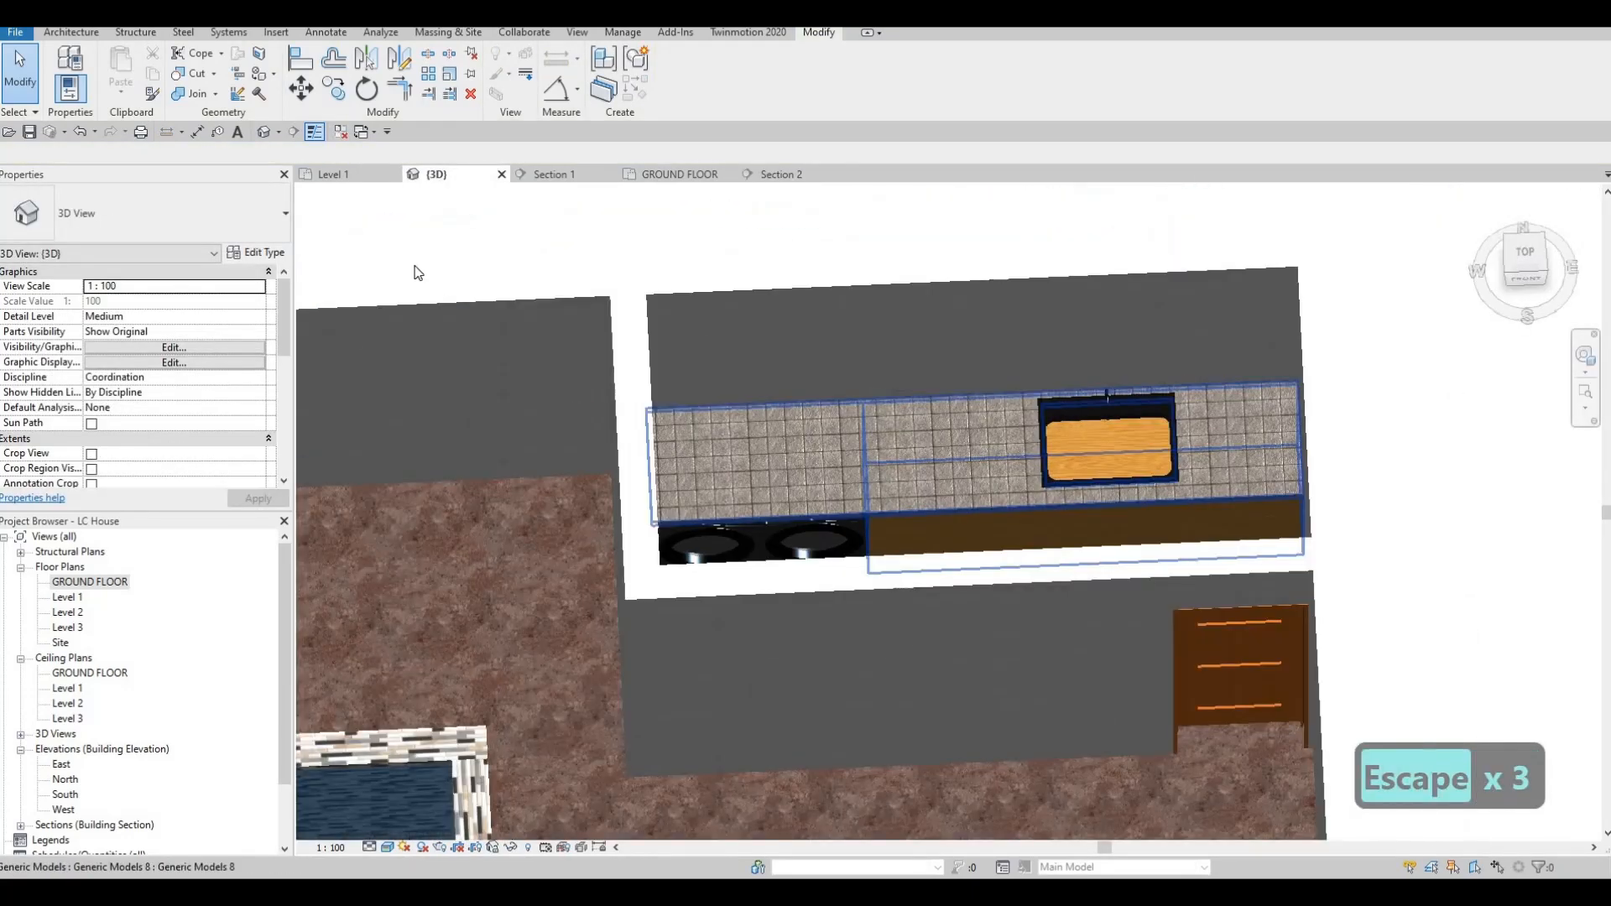
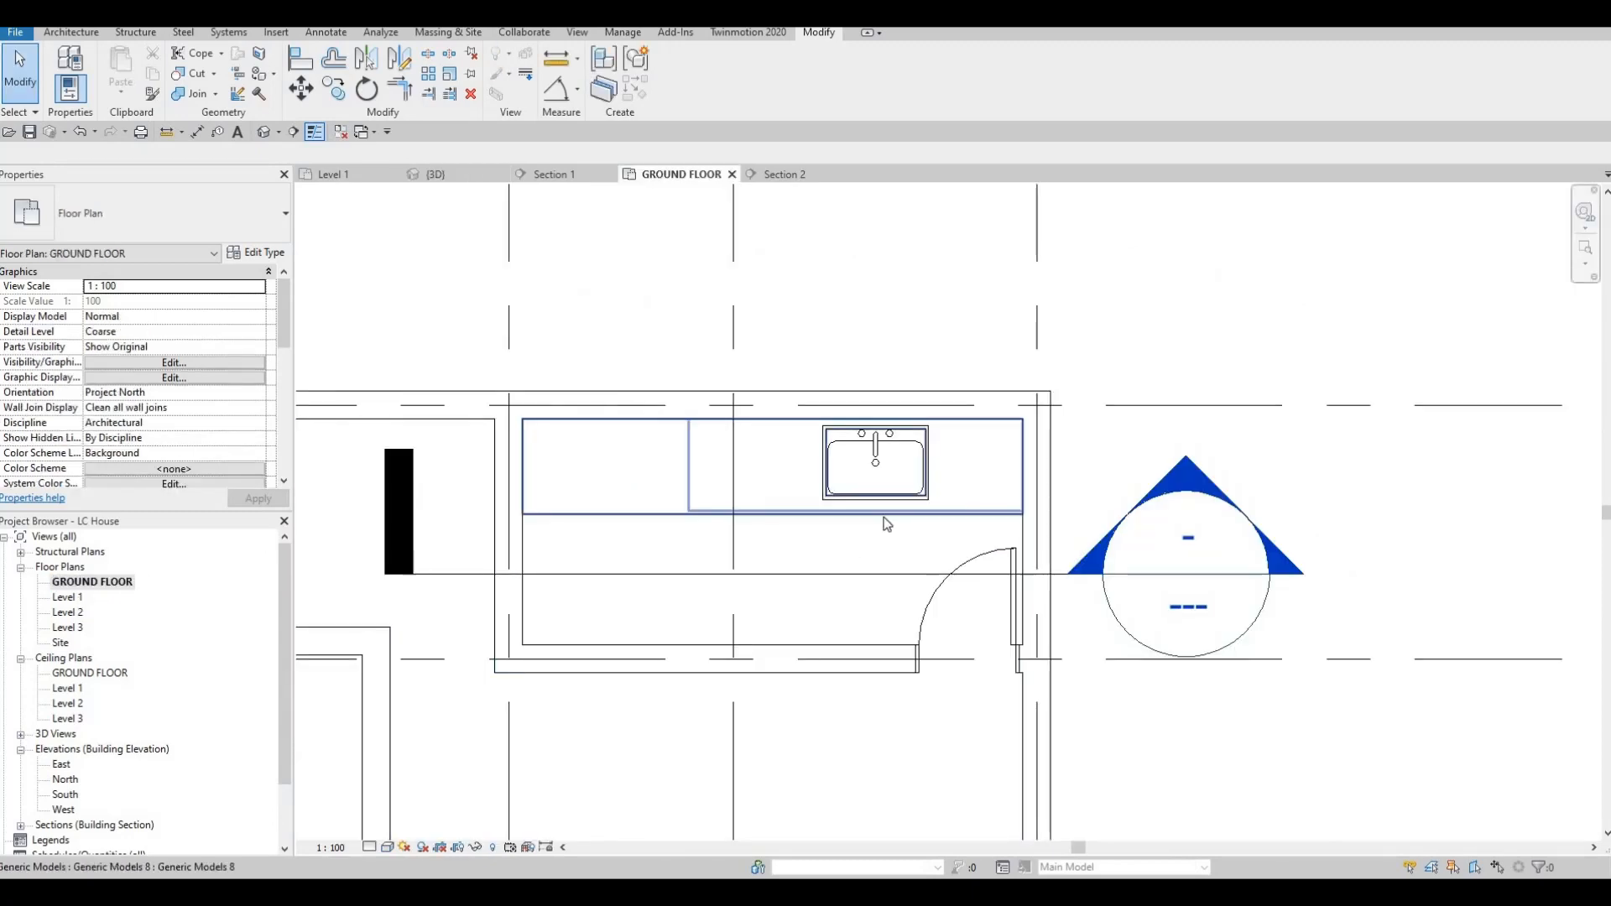
left_click(680, 79)
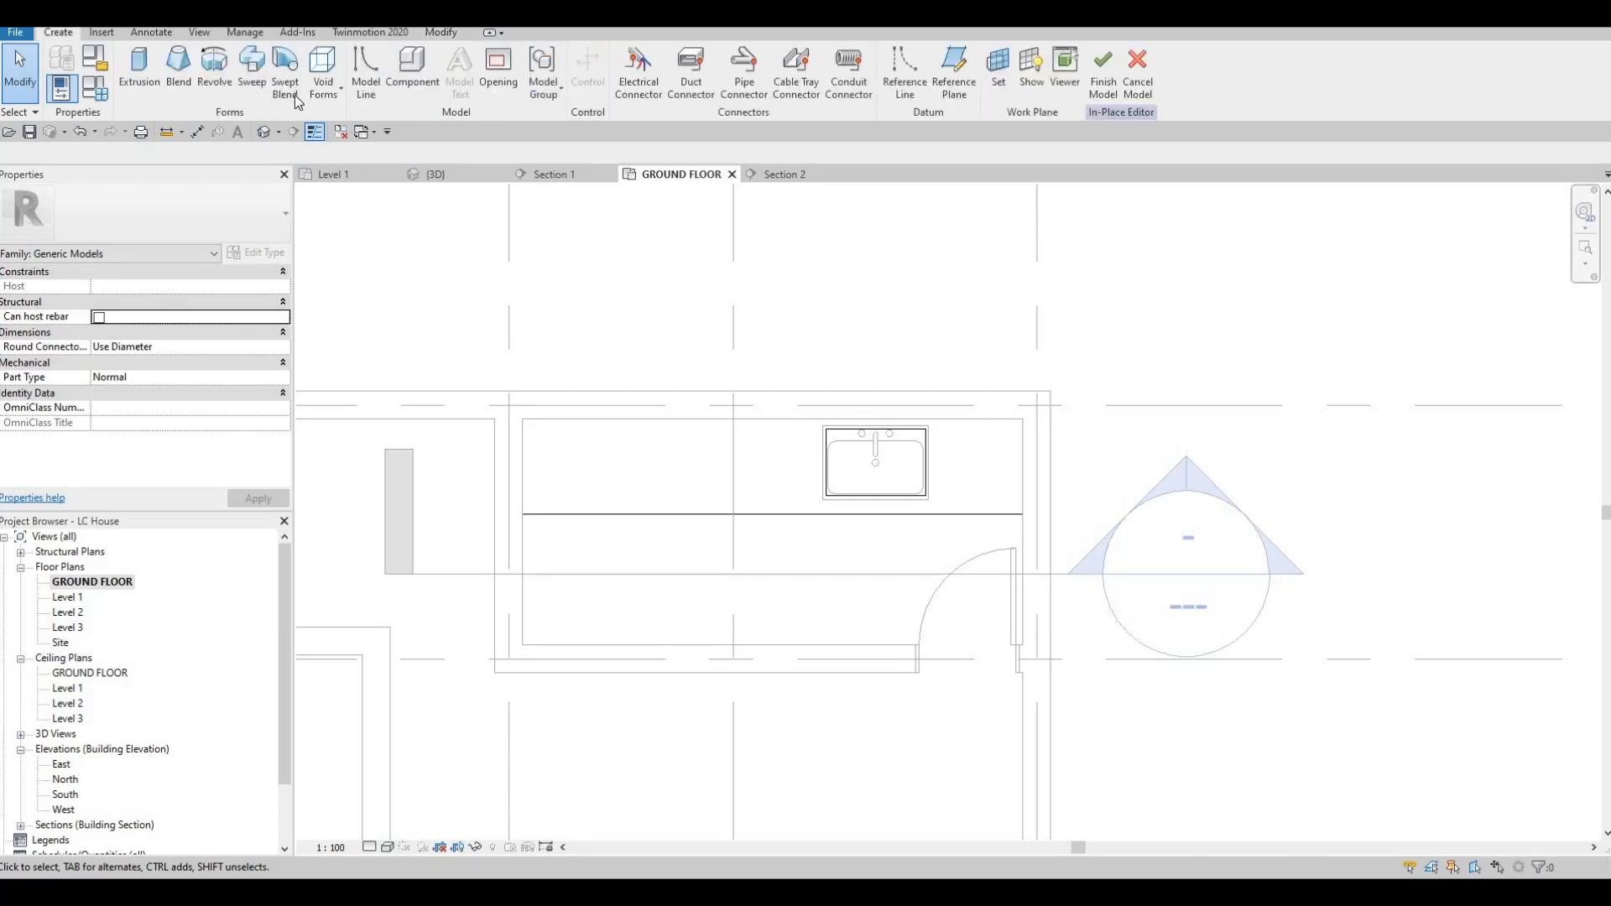
left_click(324, 79)
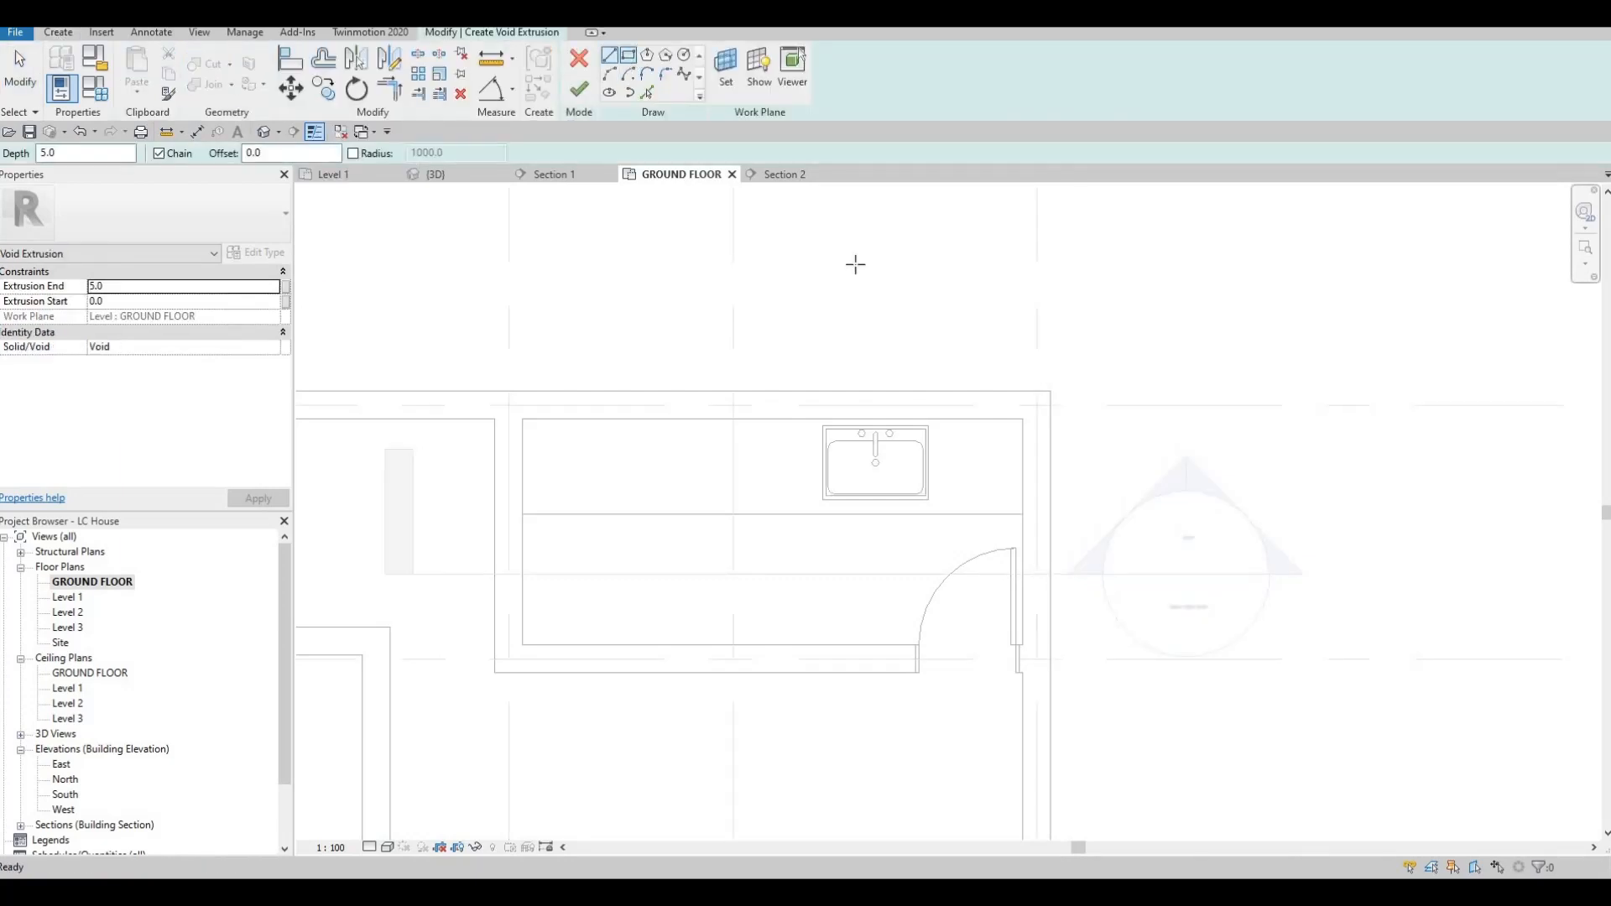
Sketch a 720 by 480 mm void rectangle along the inner rim of the sink.
scroll(774, 482, "up", 4)
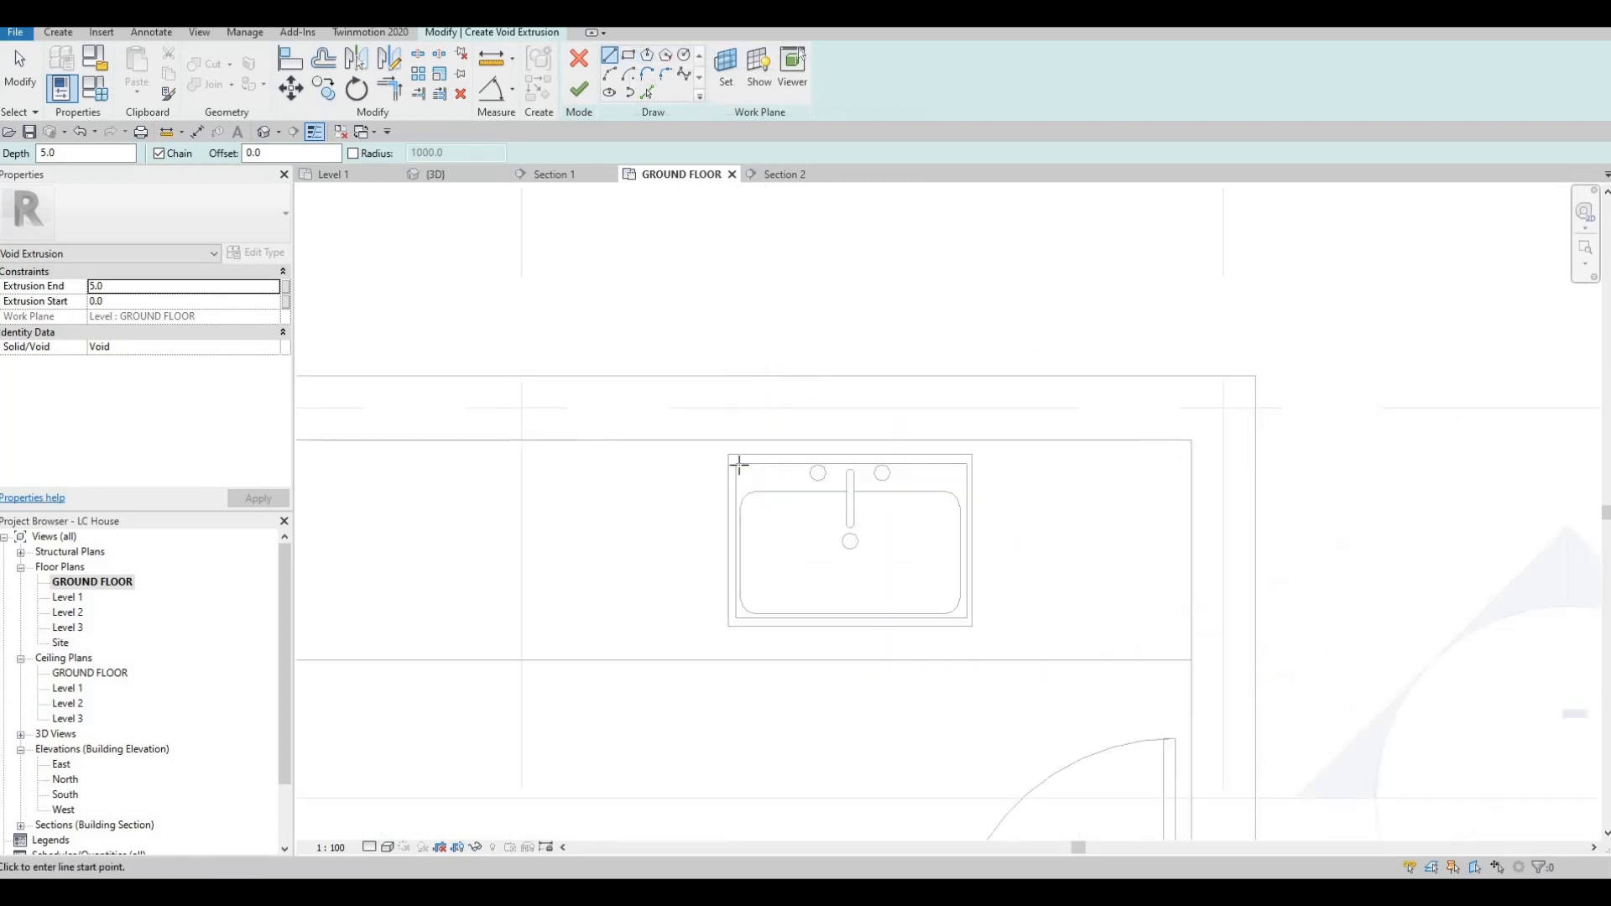
left_click(740, 468)
key("Escape")
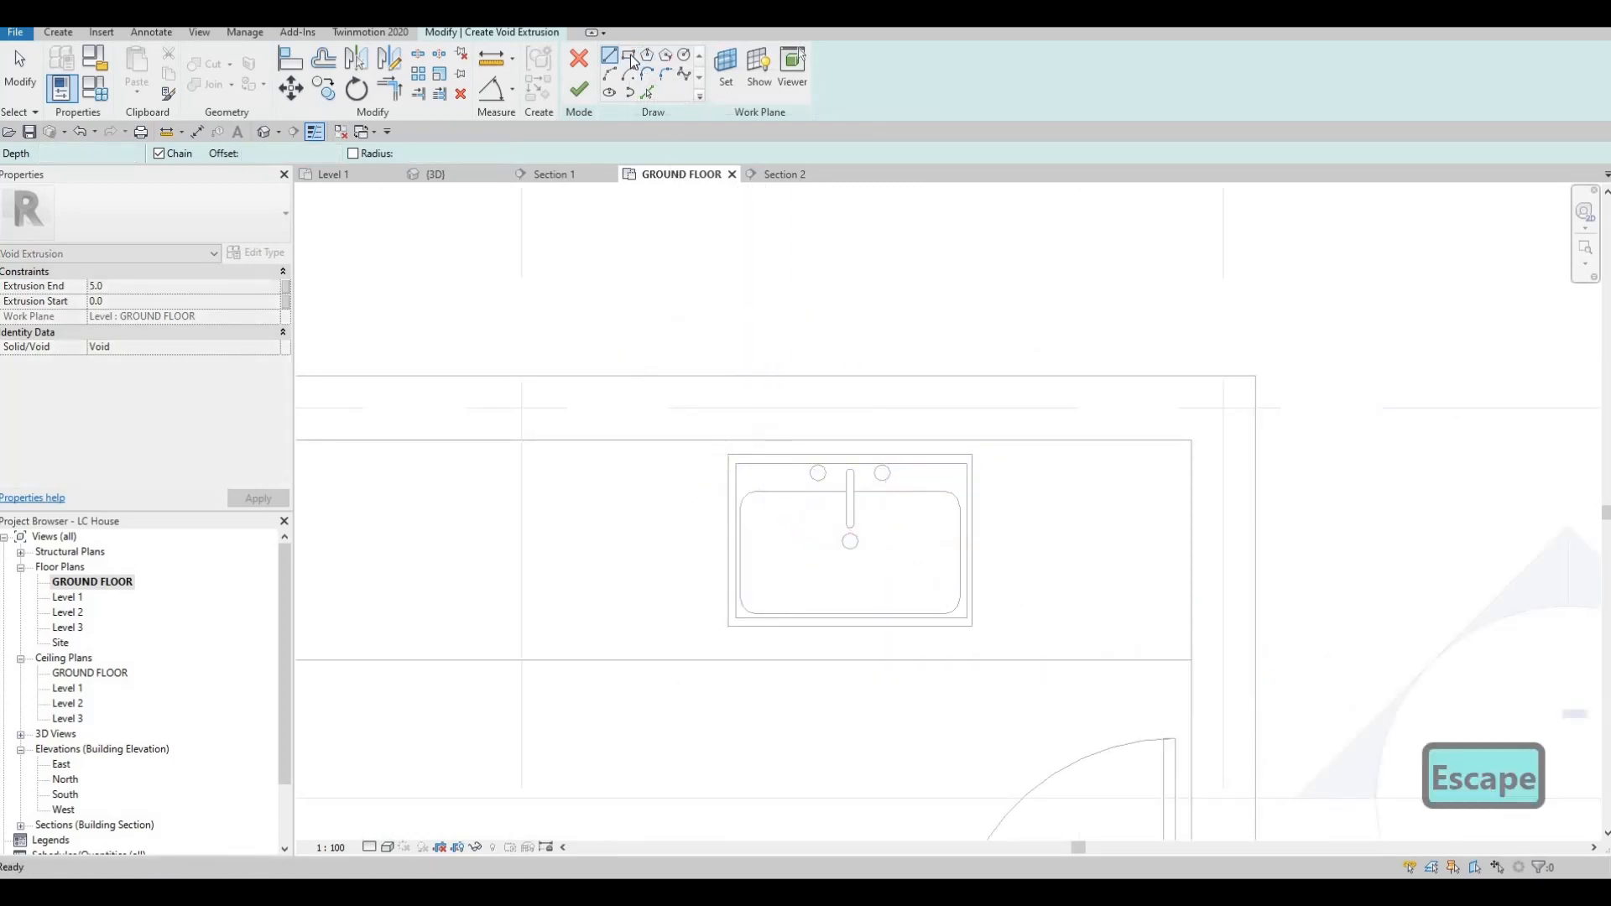
left_click(628, 54)
left_click(739, 467)
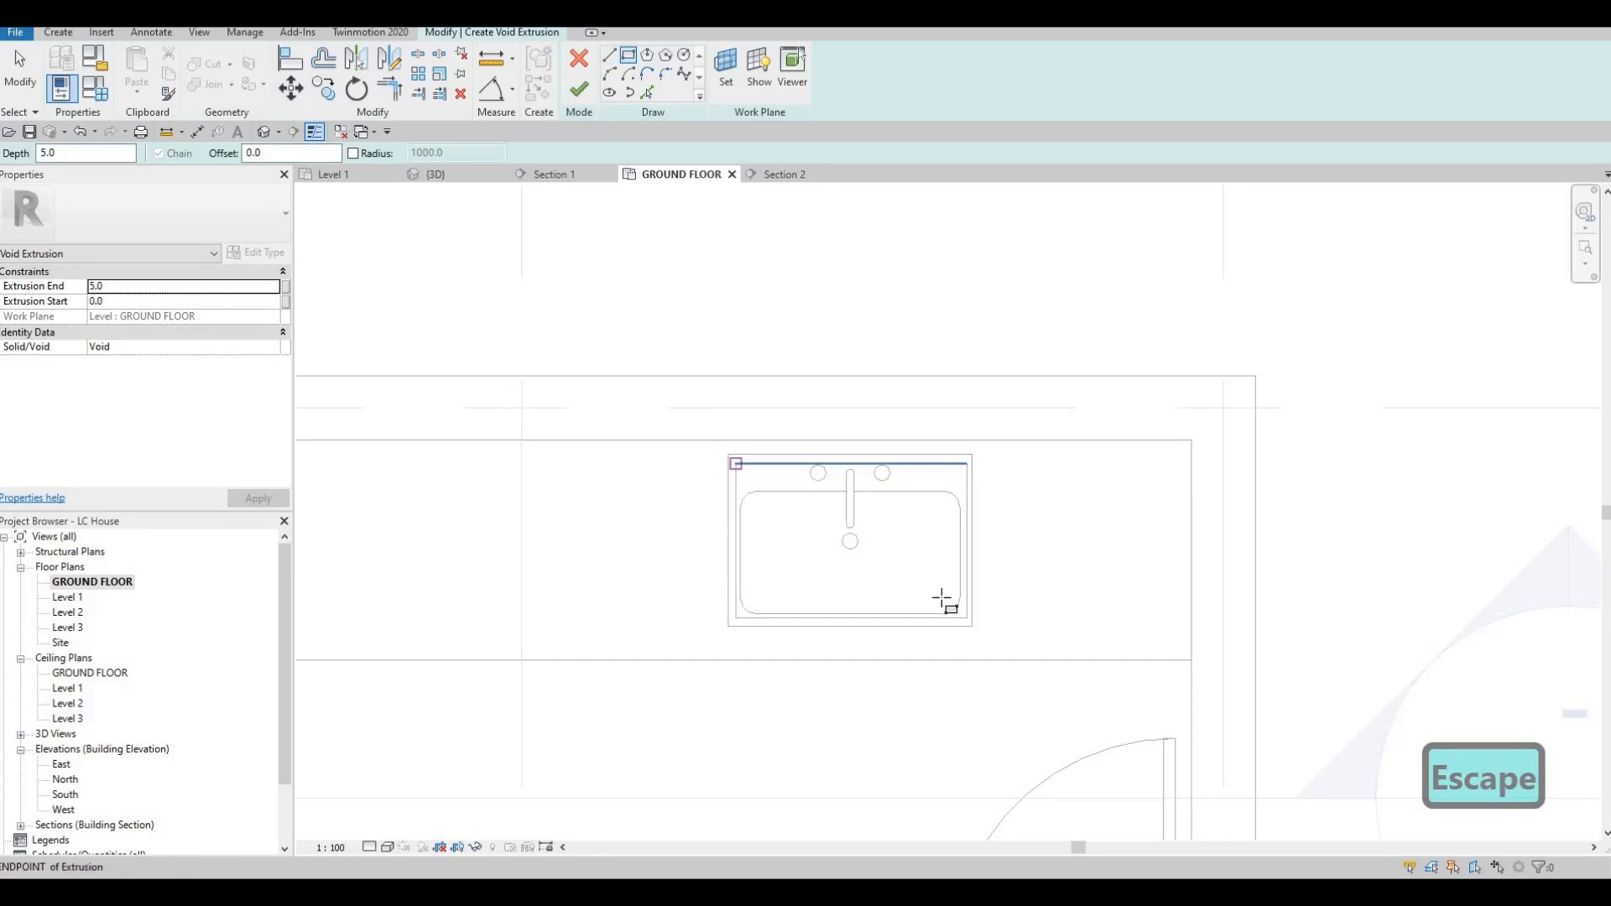
left_click(968, 620)
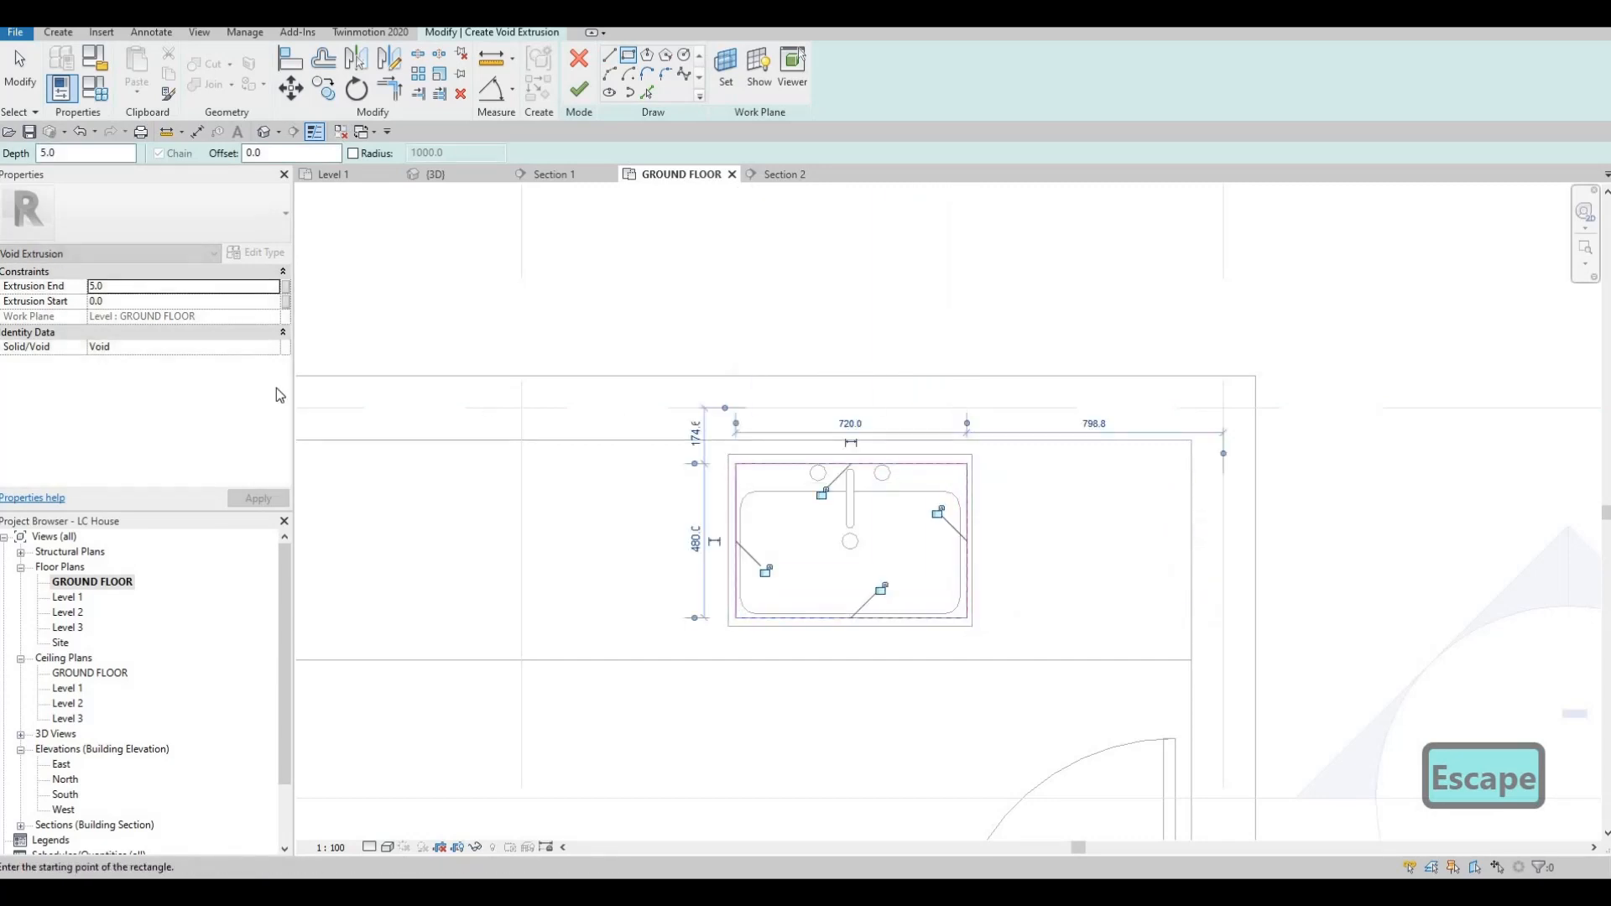
key("Escape")
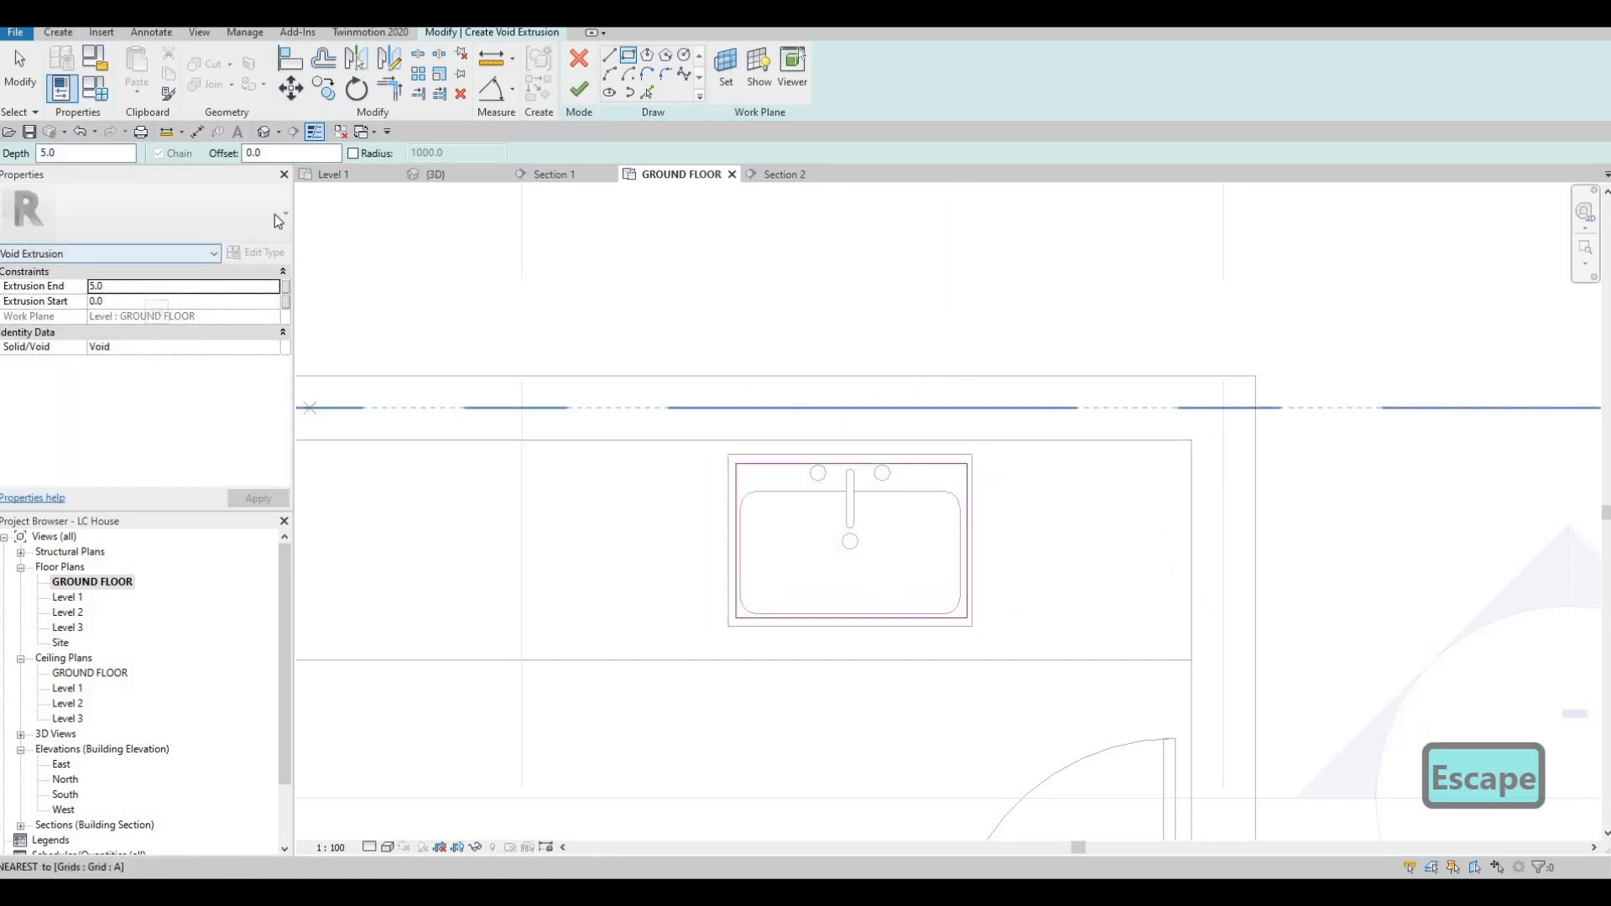
Set the void's extrusion end to 900 mm, complete the void and finish the in-place model.
left_click(124, 286)
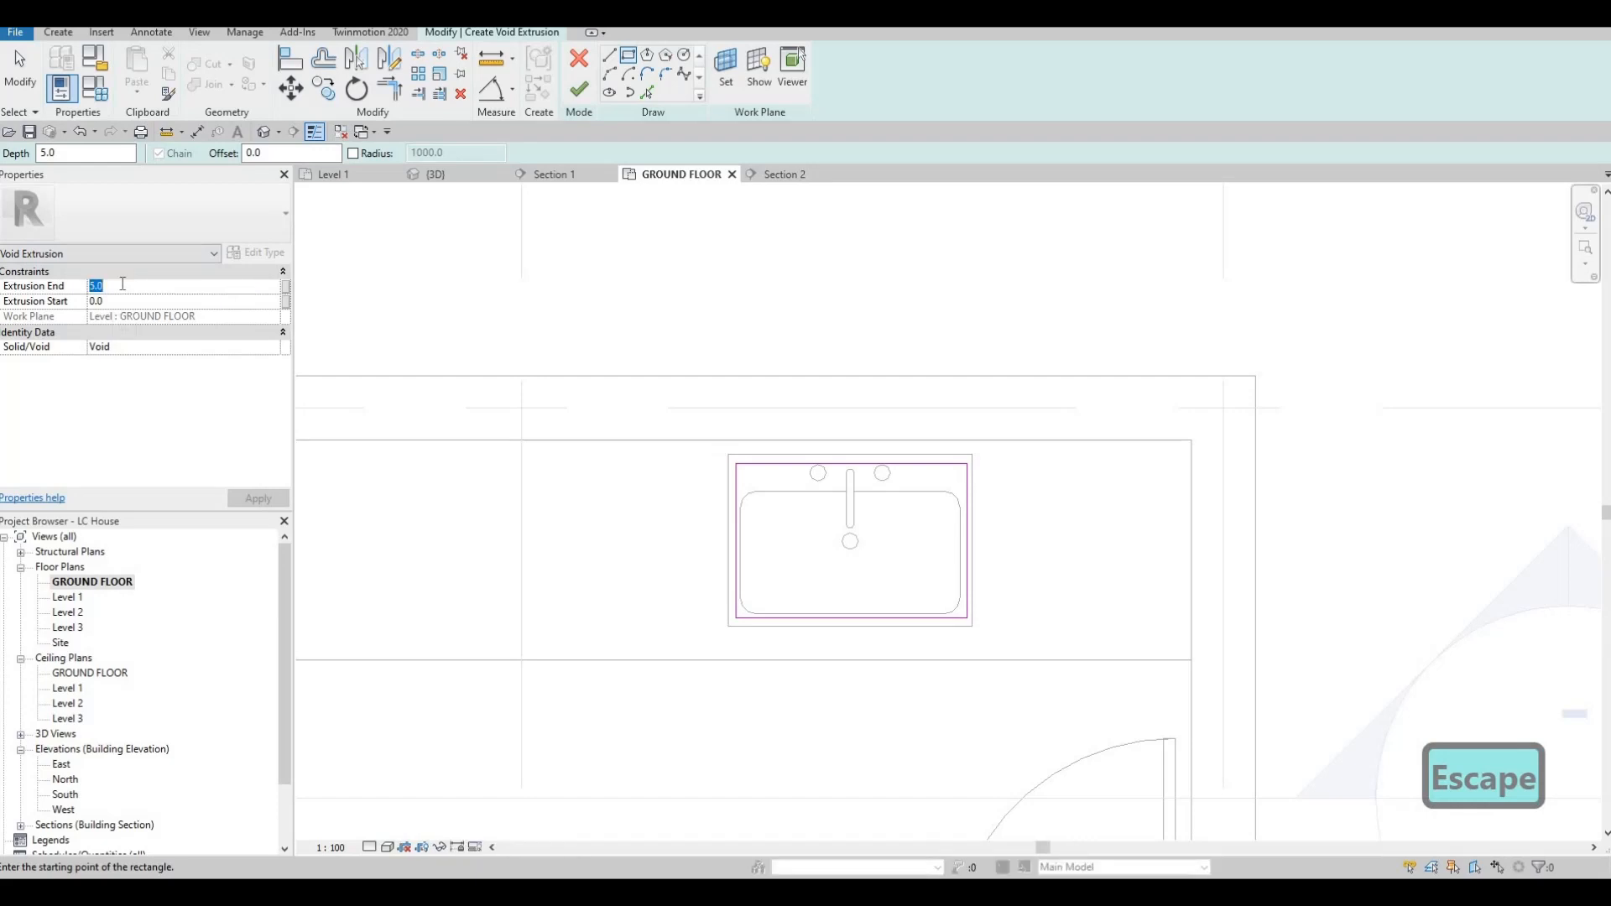
type("900")
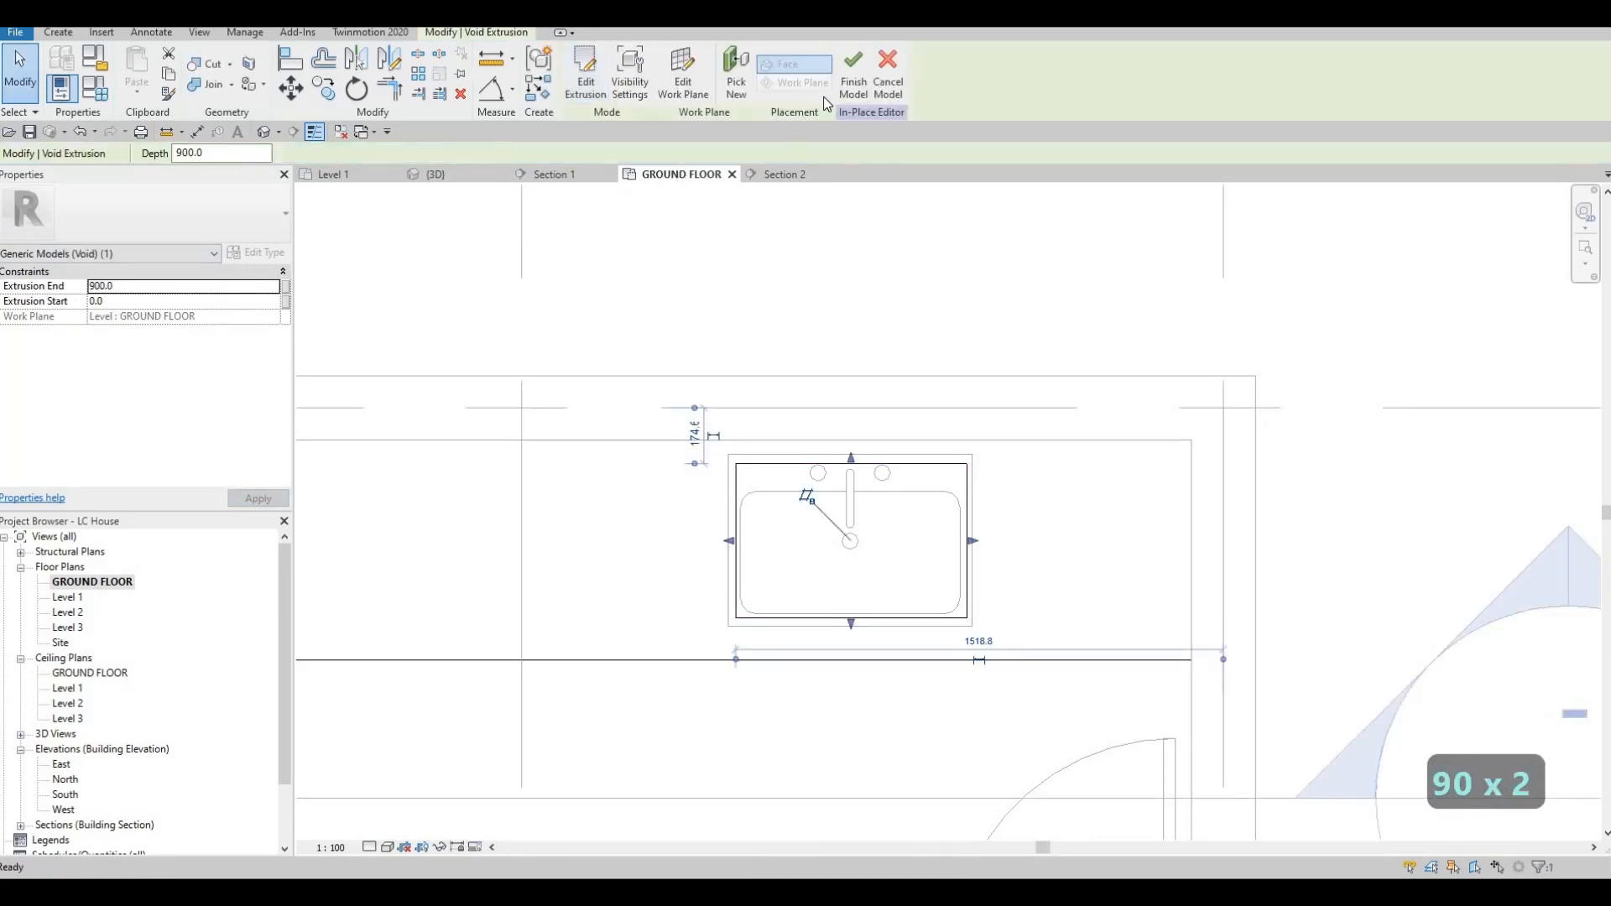
left_click(853, 74)
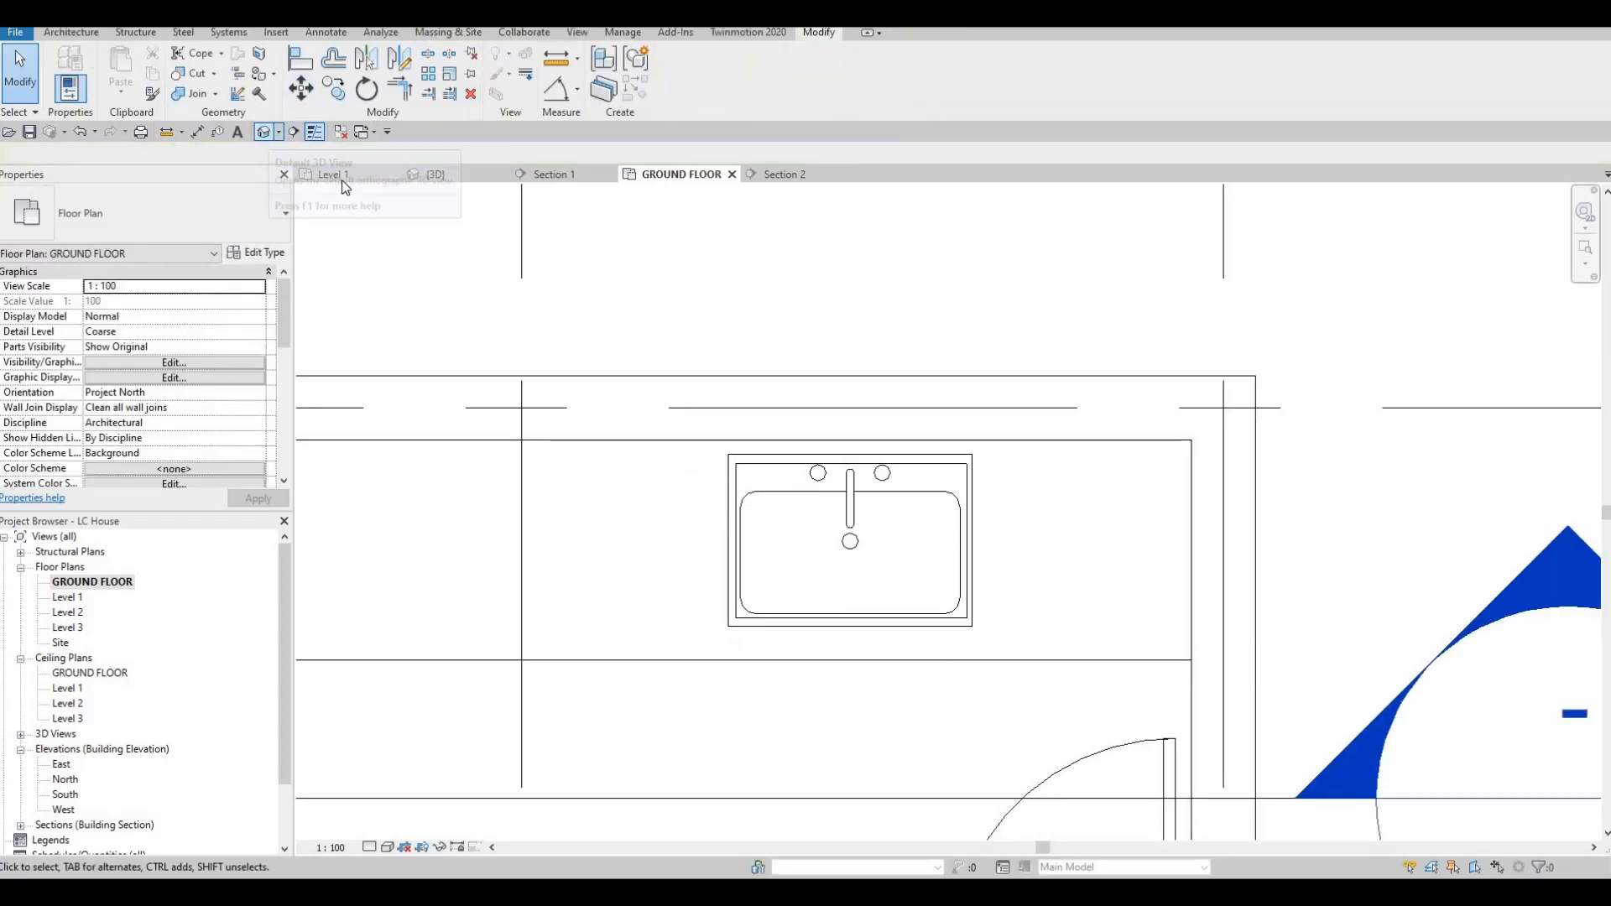
Inspect the sink cut-out in the counter and cabinet in 3D, and return to Section 2.
key("Escape")
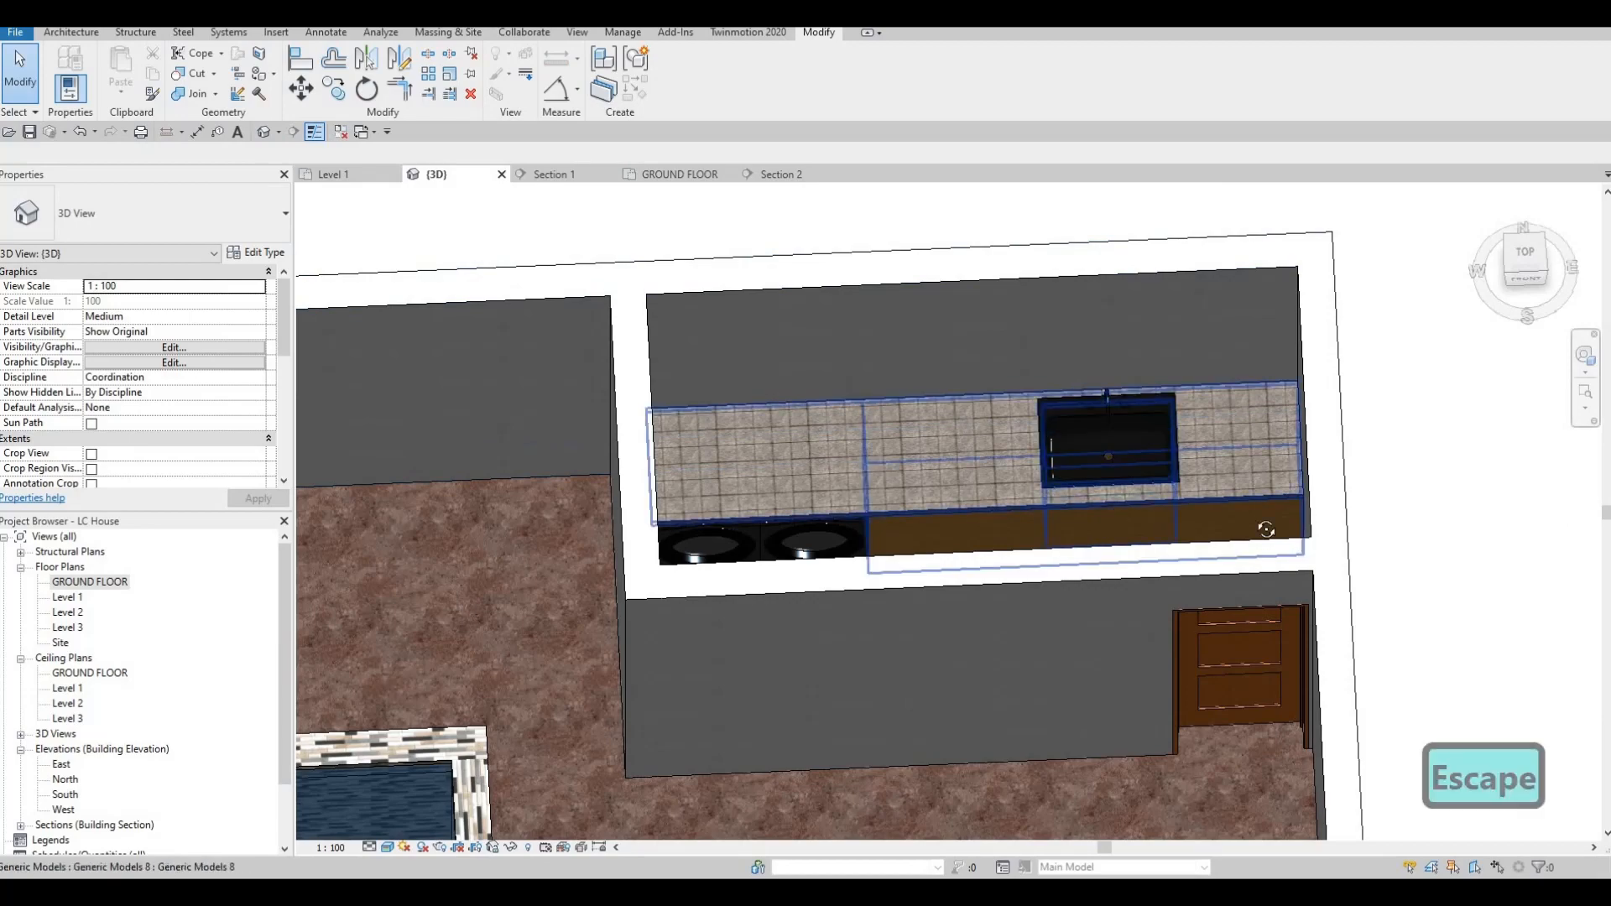
middle_click_drag(1266, 530, 772, 179, "shift")
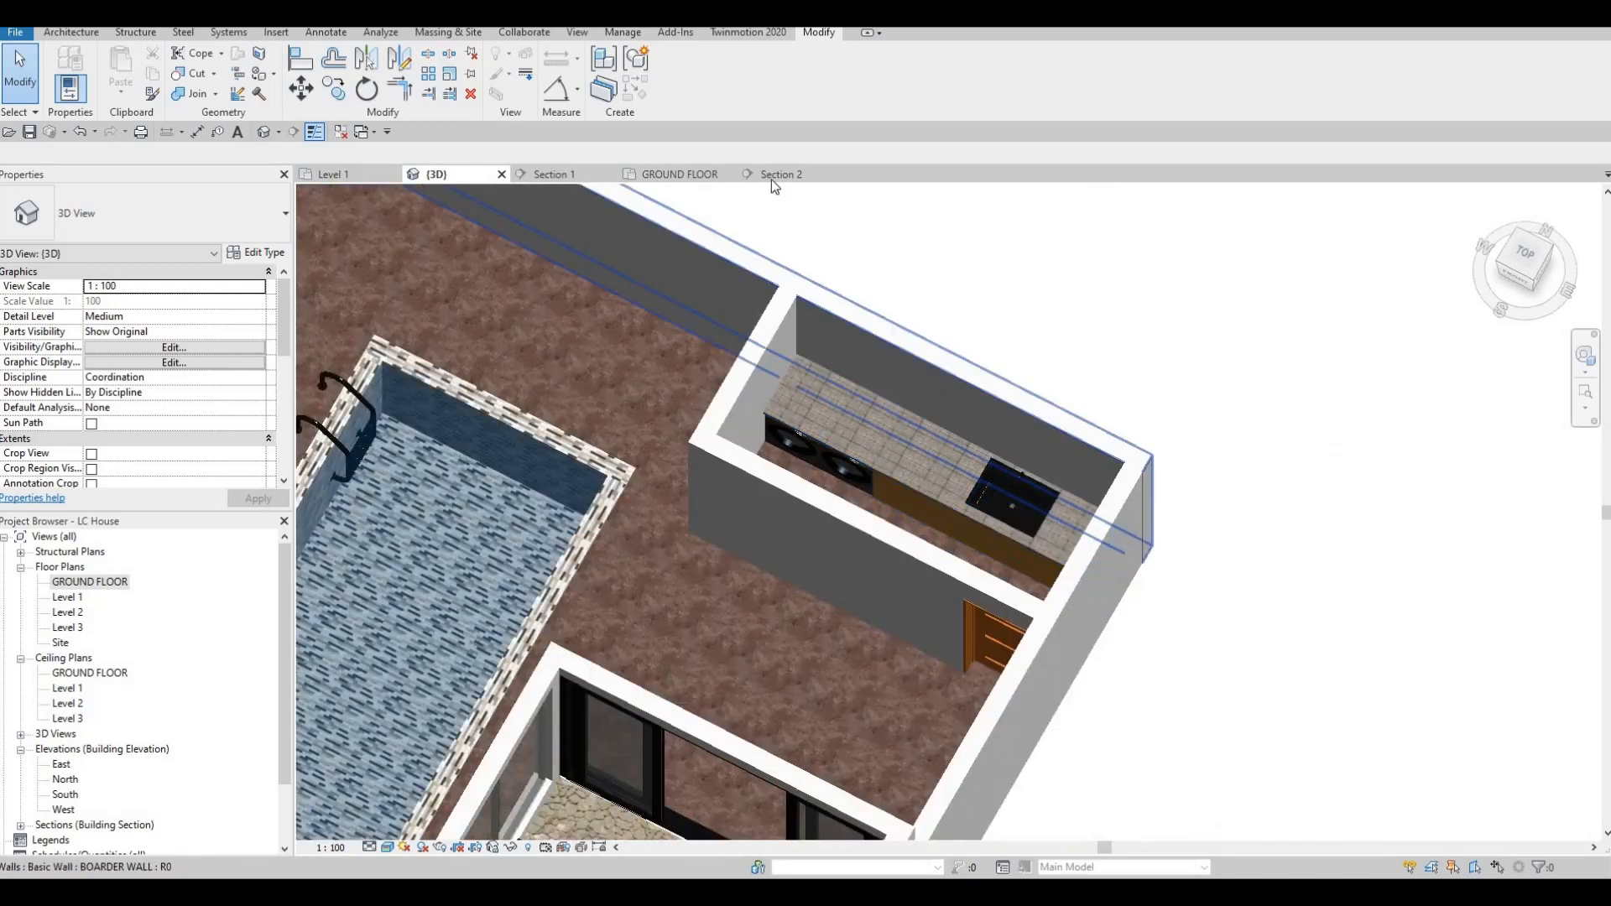
left_click(778, 175)
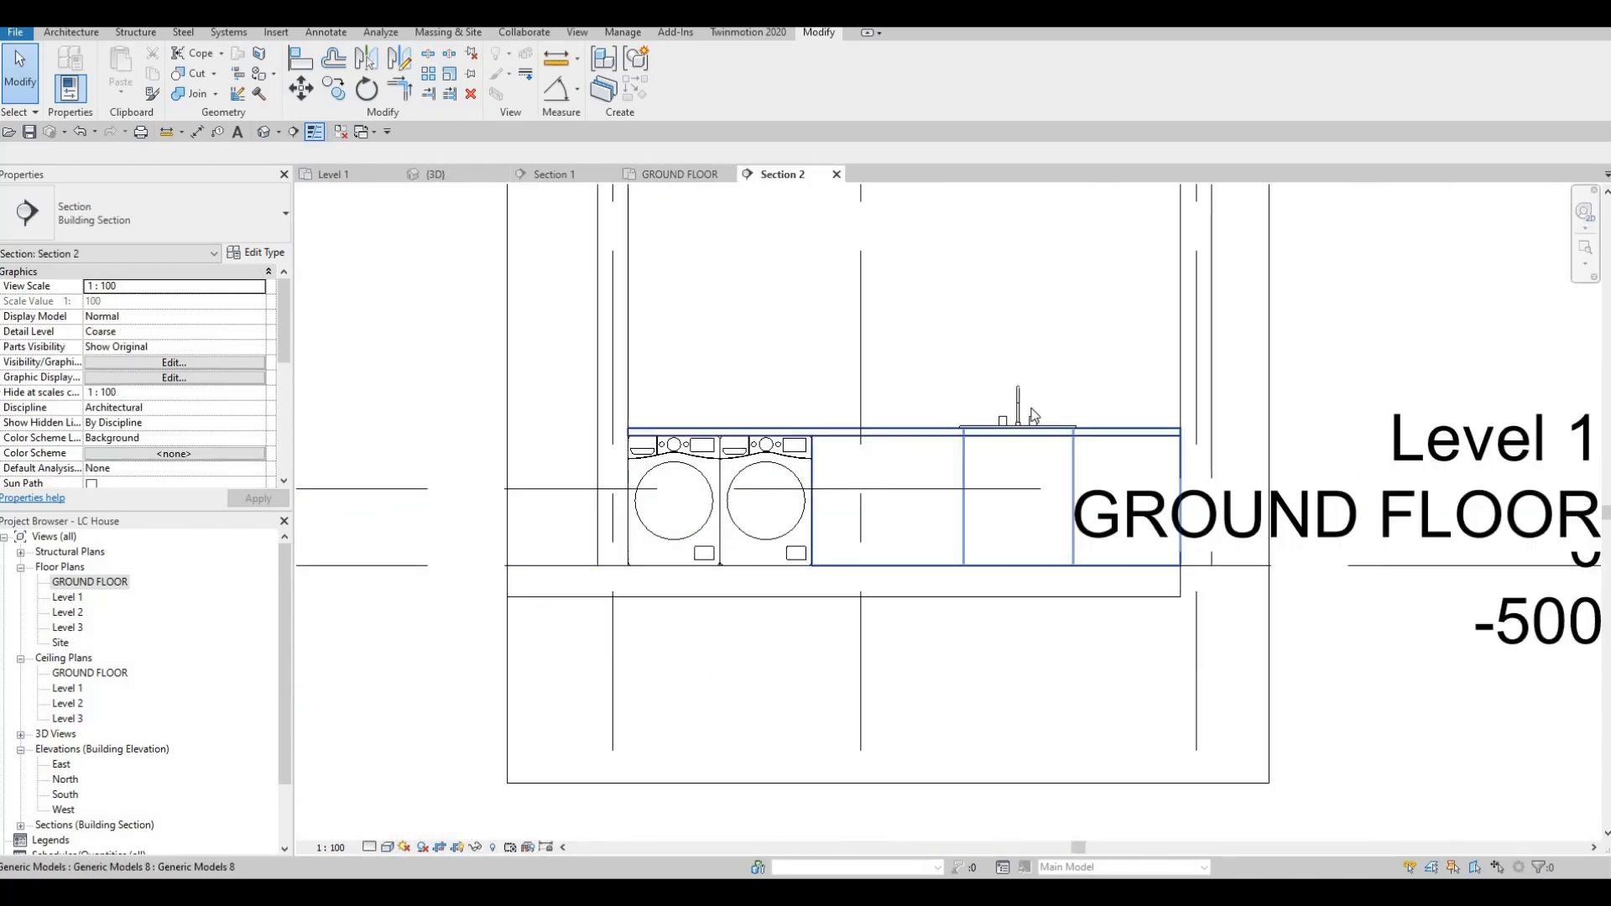
scroll(1034, 416, "down", 5)
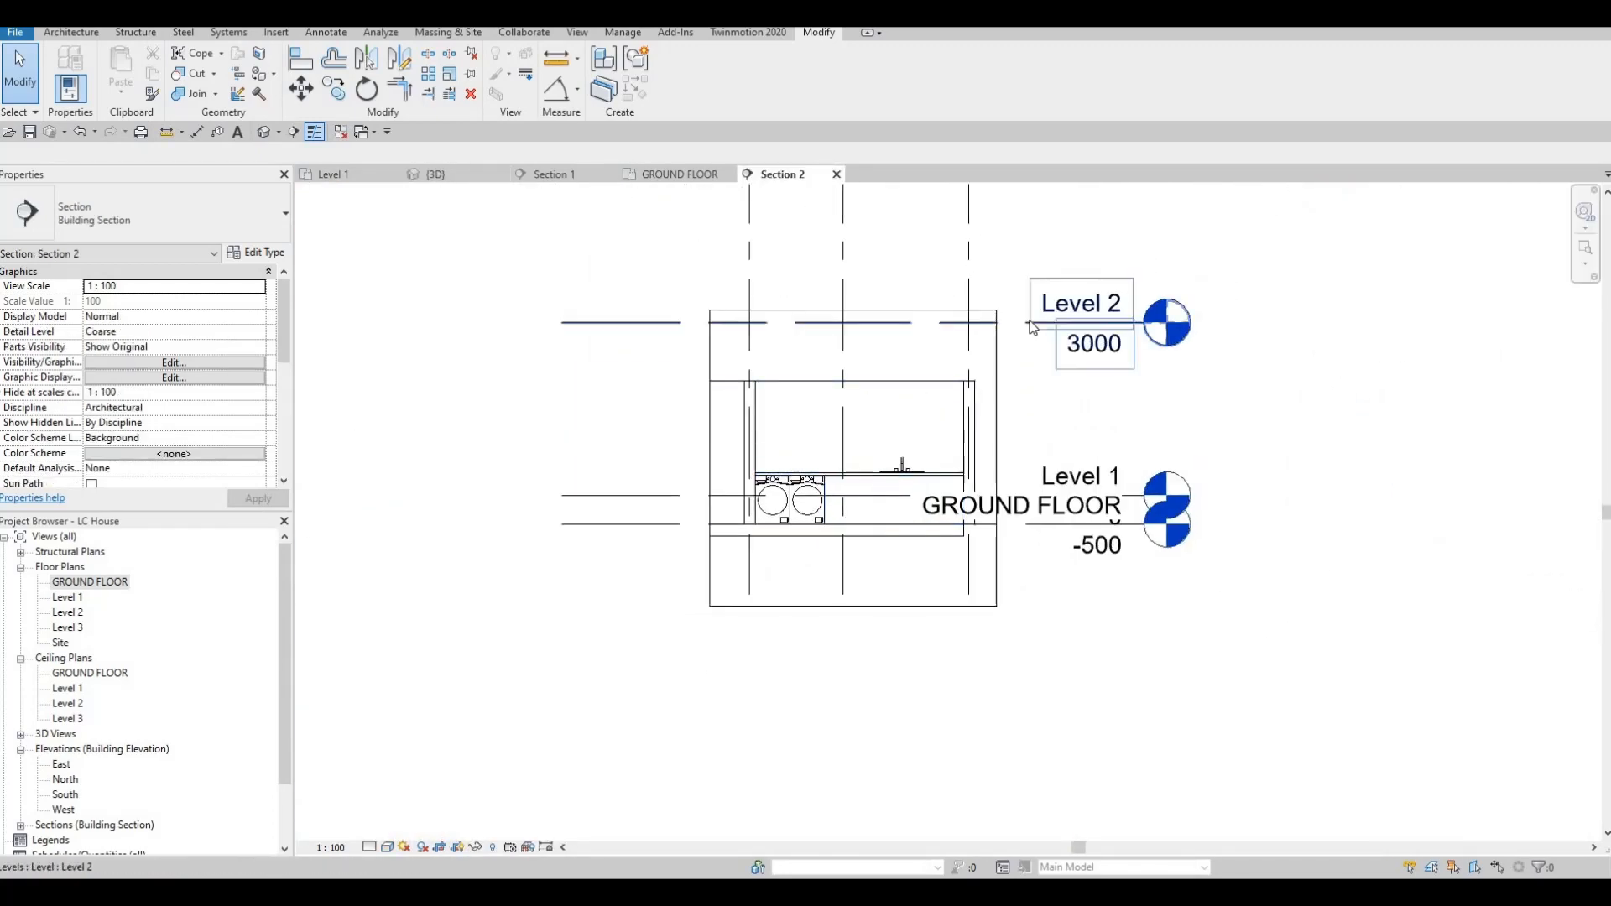
left_click(1152, 329)
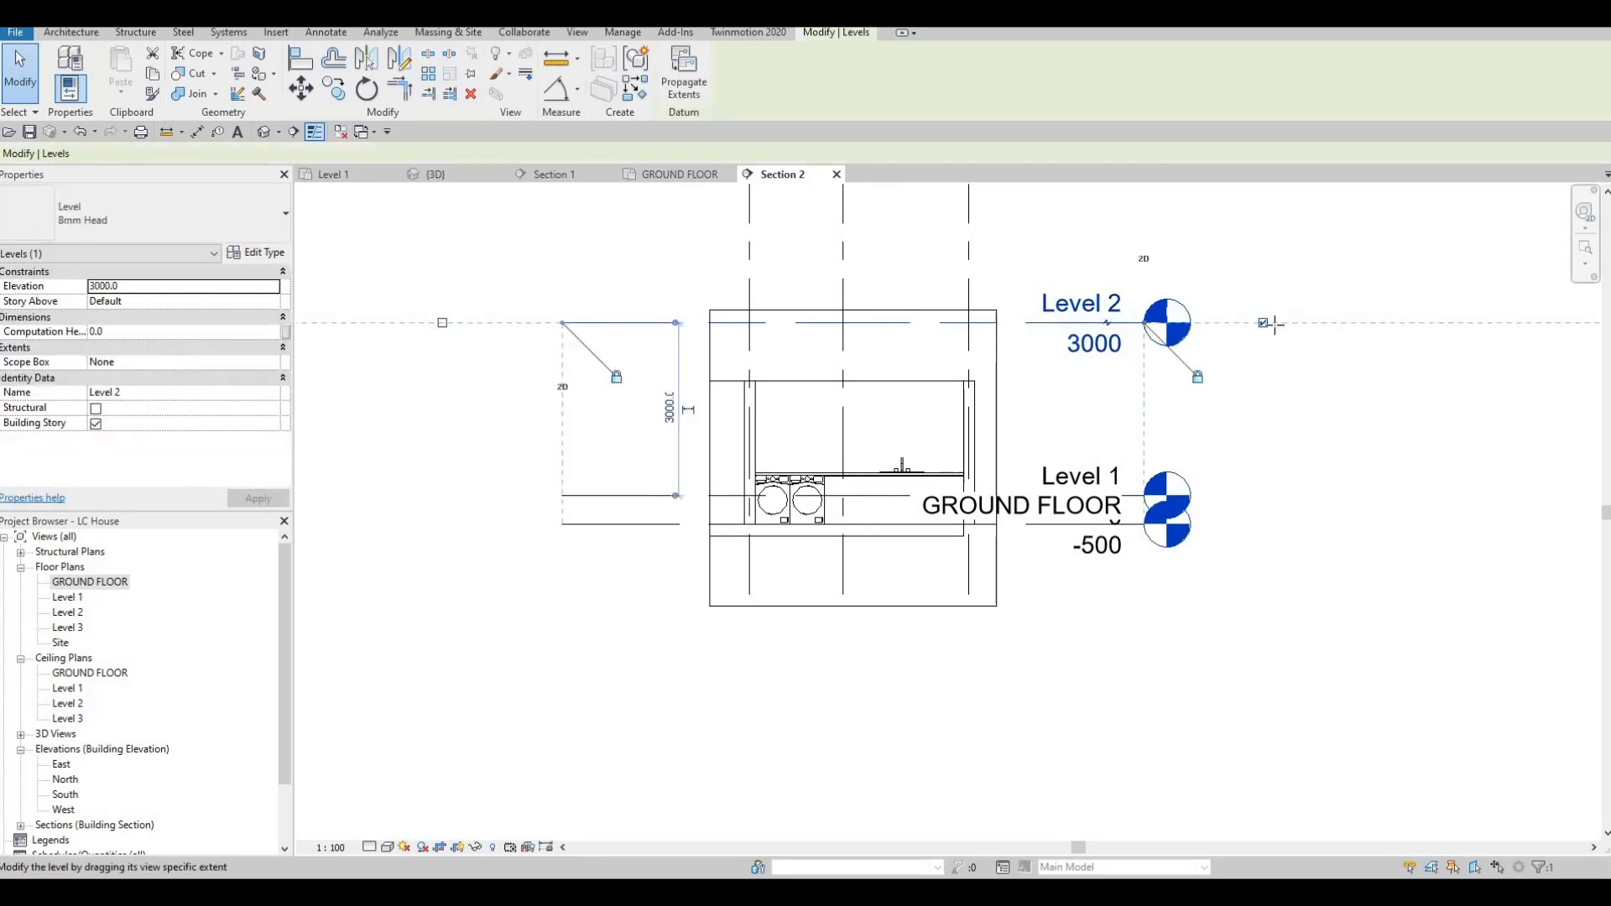
left_click_drag(1274, 325, 1277, 324)
key("Escape")
scroll(819, 453, "up", 3)
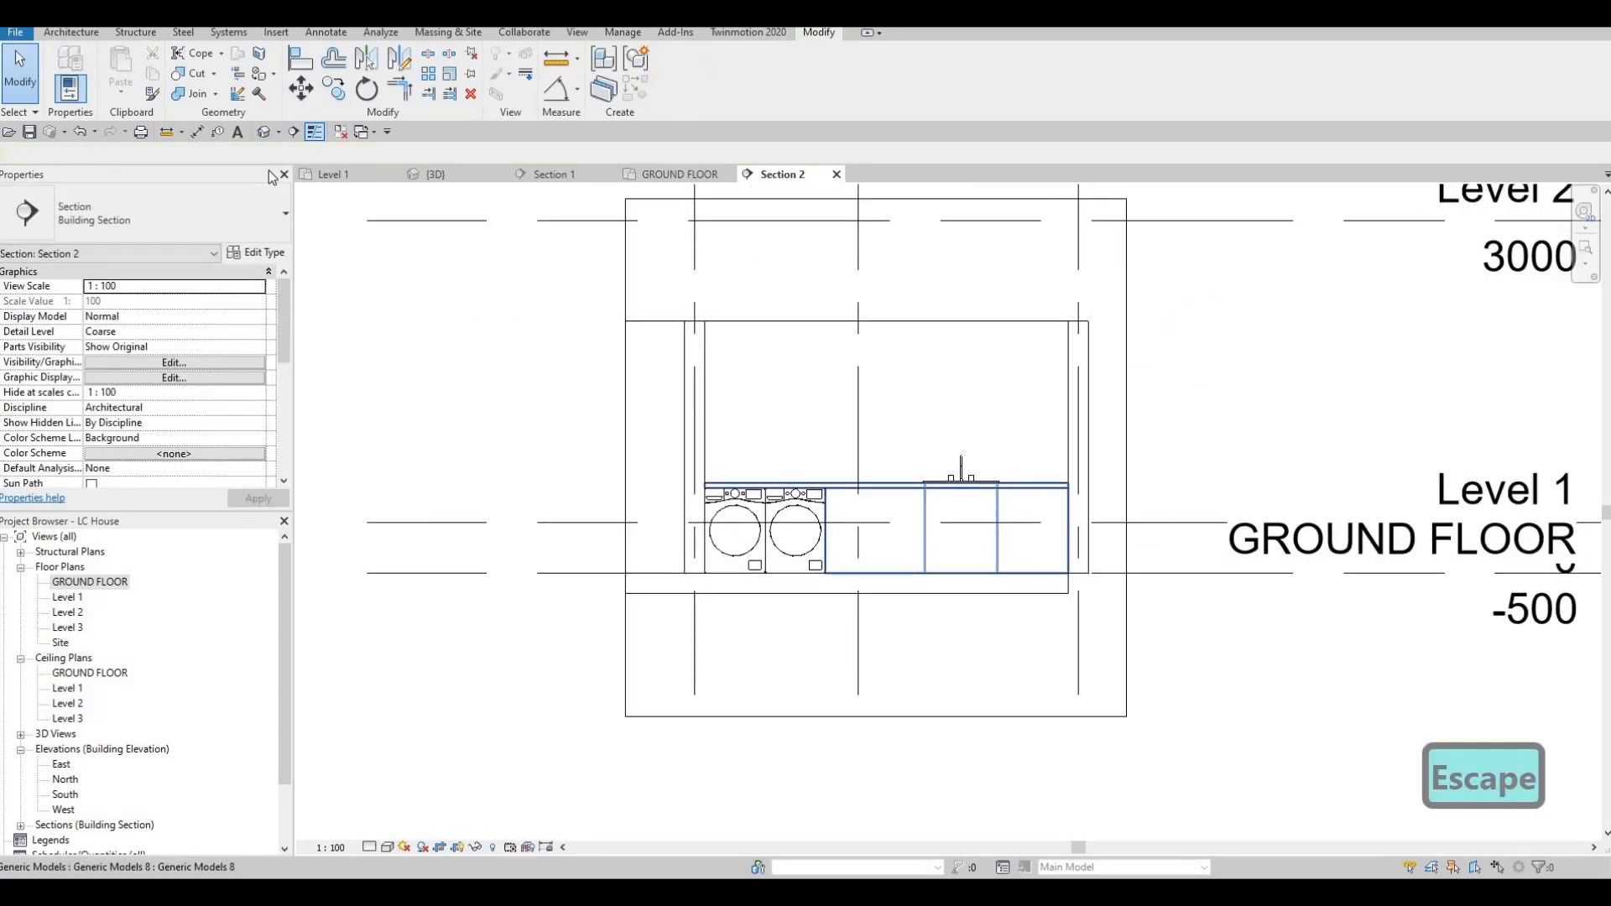
Open the laundry counter for in-place editing and start an extrusion on a work plane picked in Section 2.
left_click(70, 34)
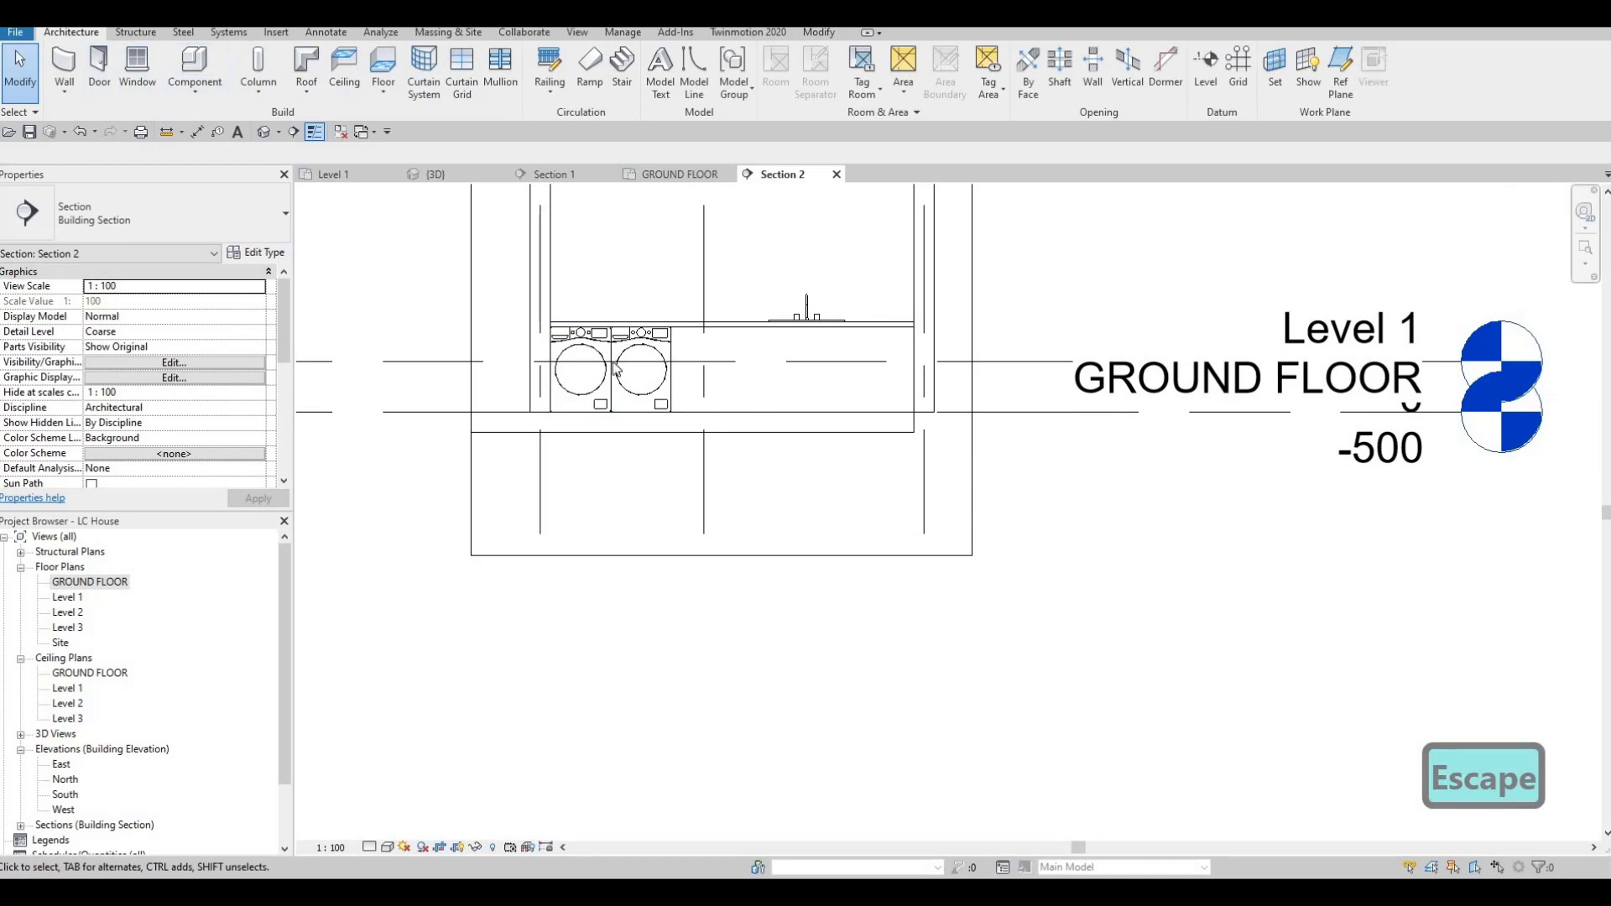
left_click(696, 326)
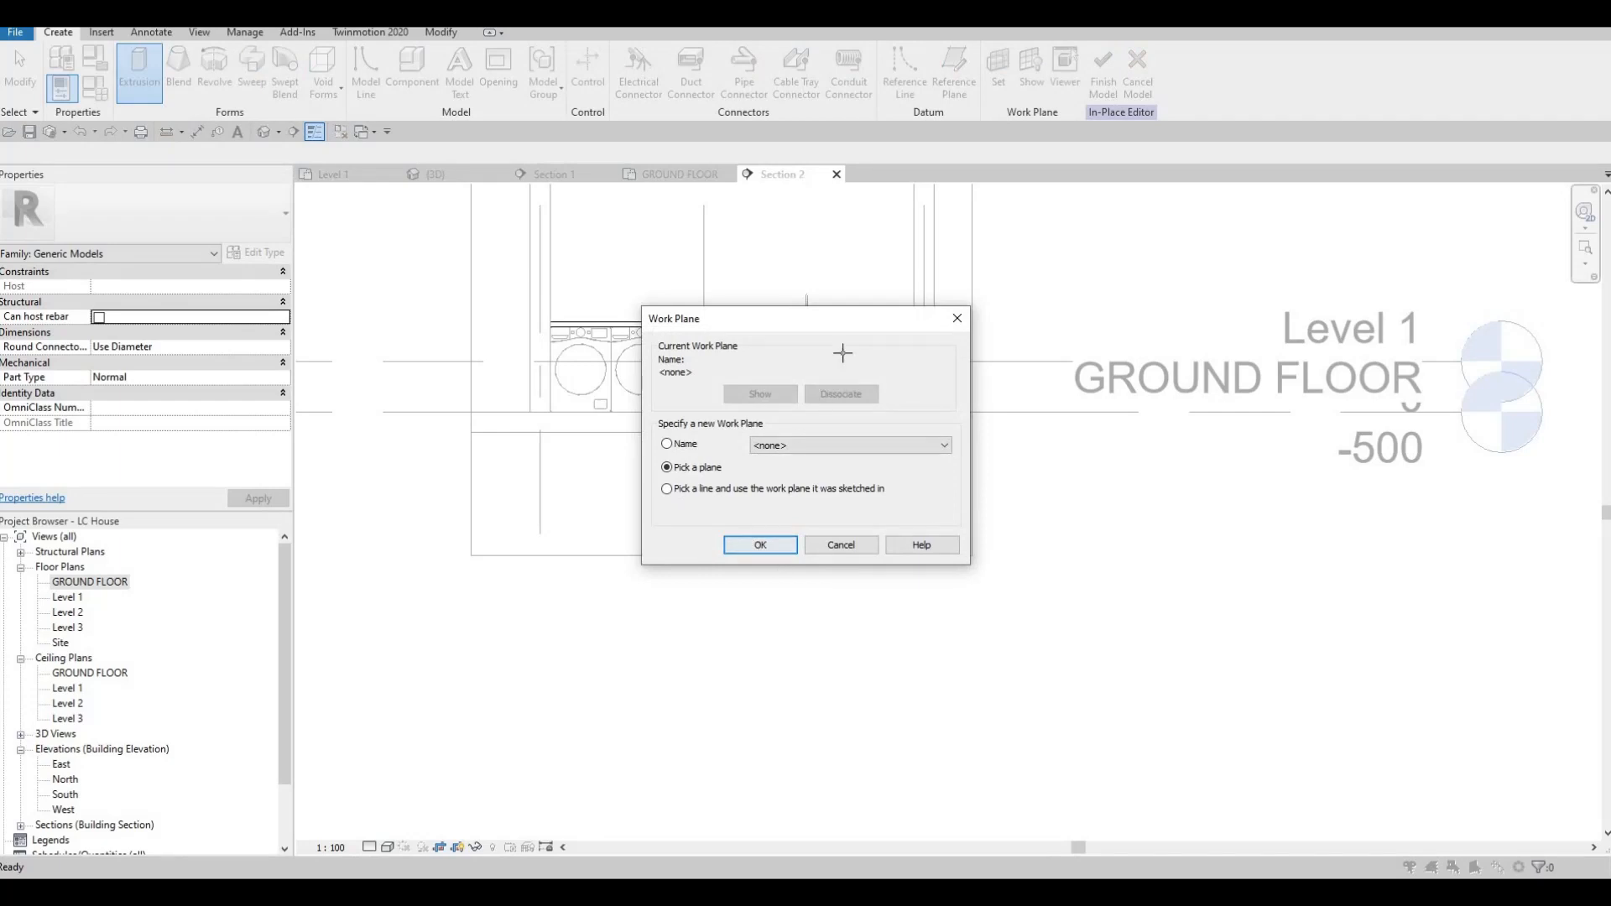
key("Return")
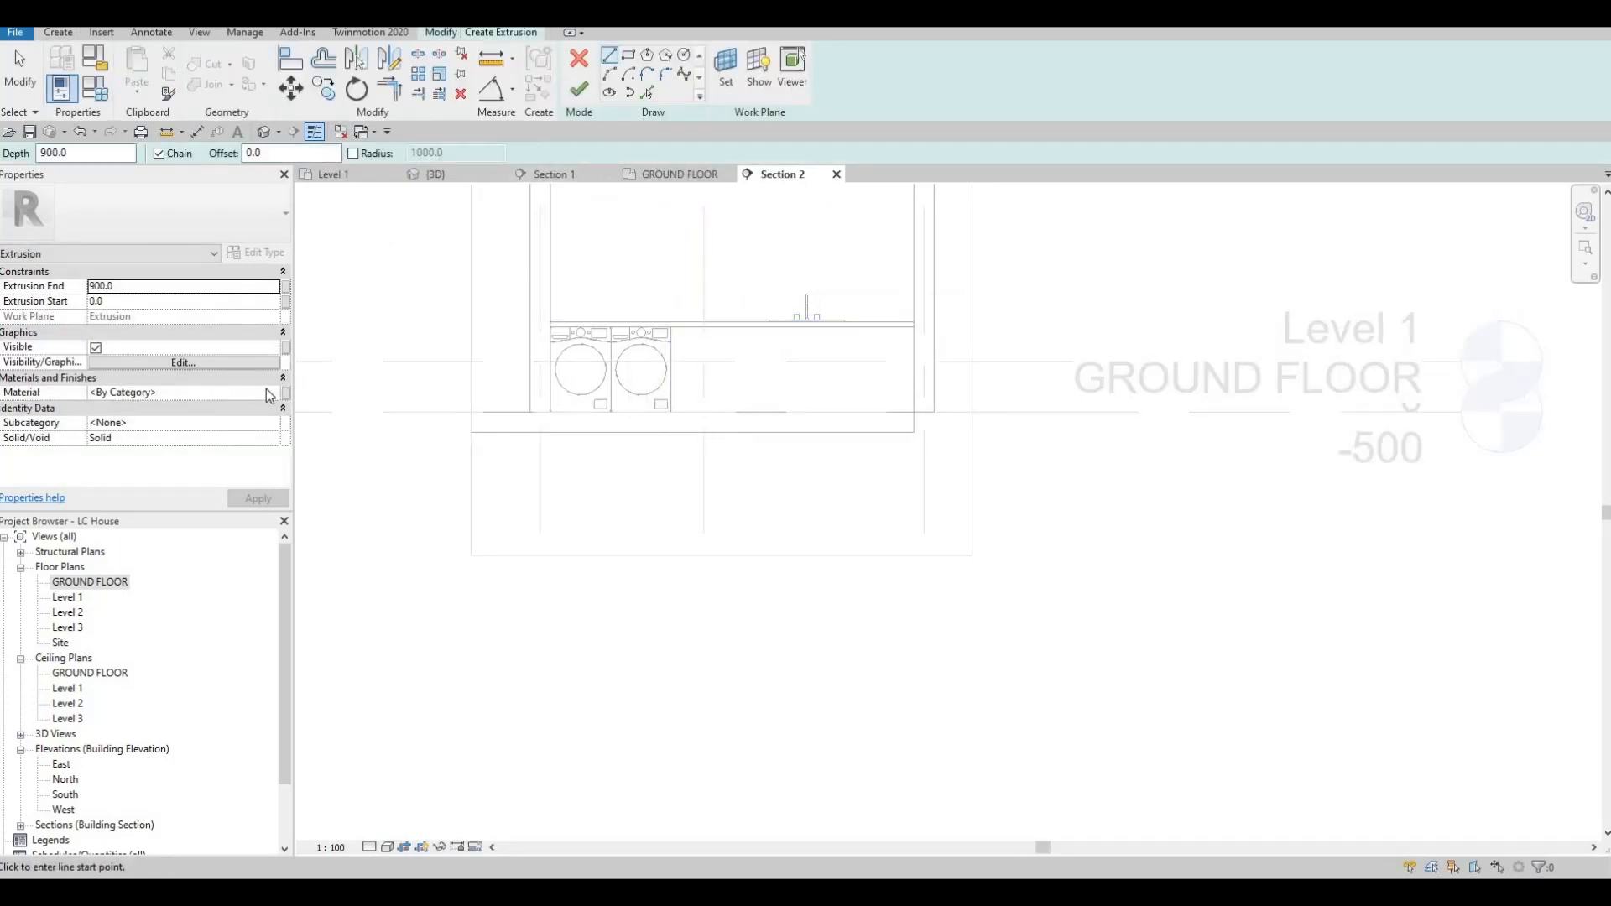
Assign the Glulam 32c material to the new extrusion and set its extrusion end to 10 mm.
left_click(272, 392)
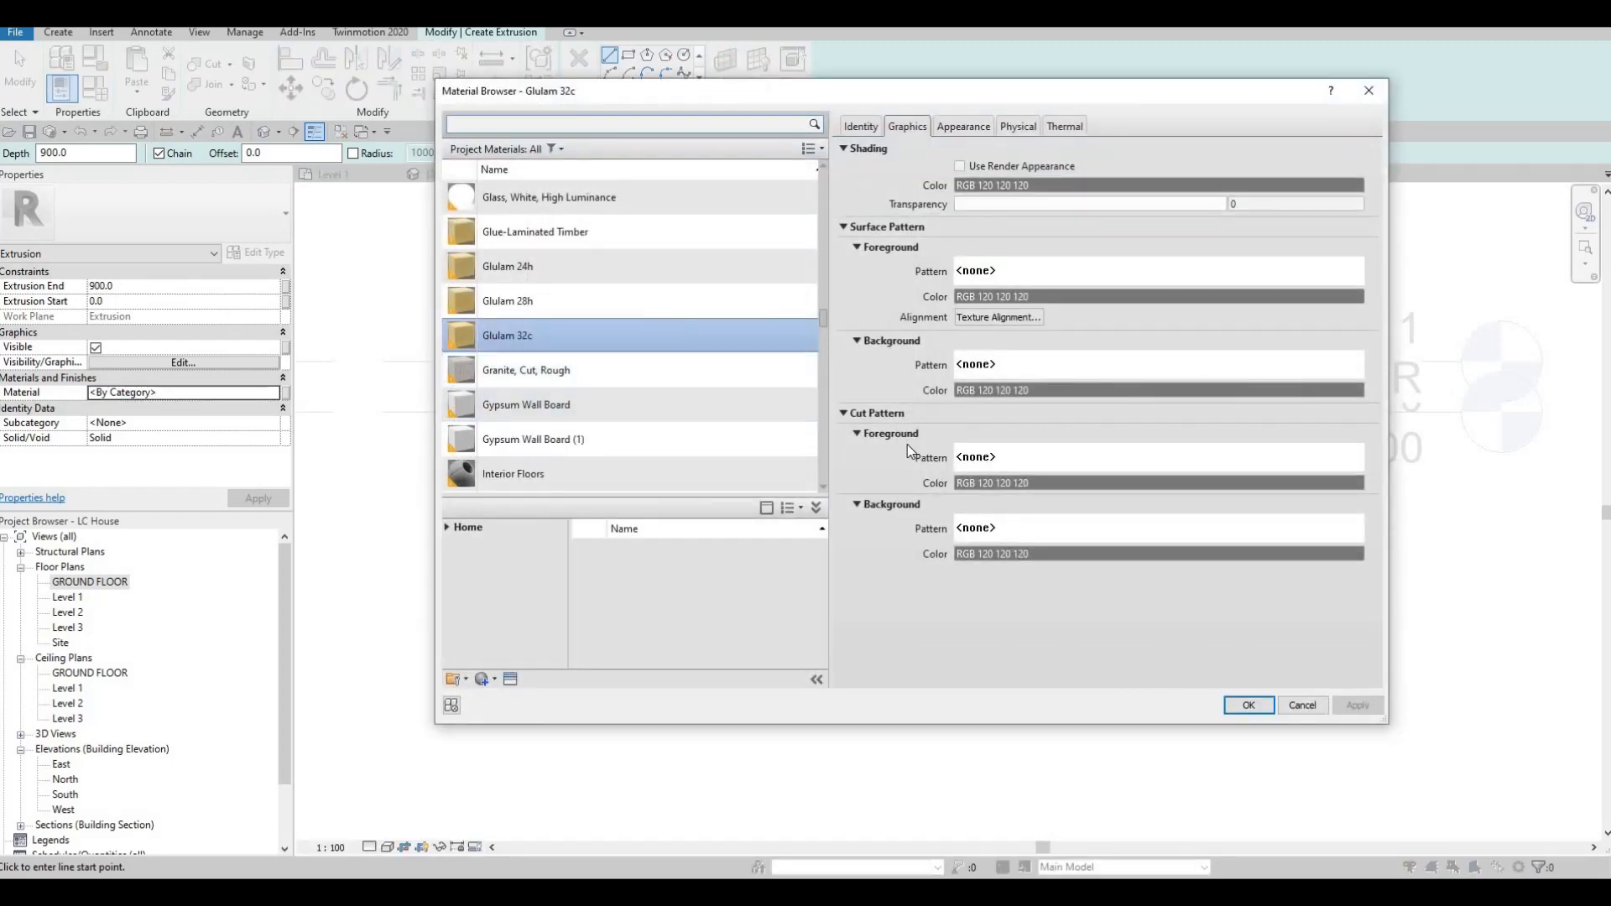
key("Return")
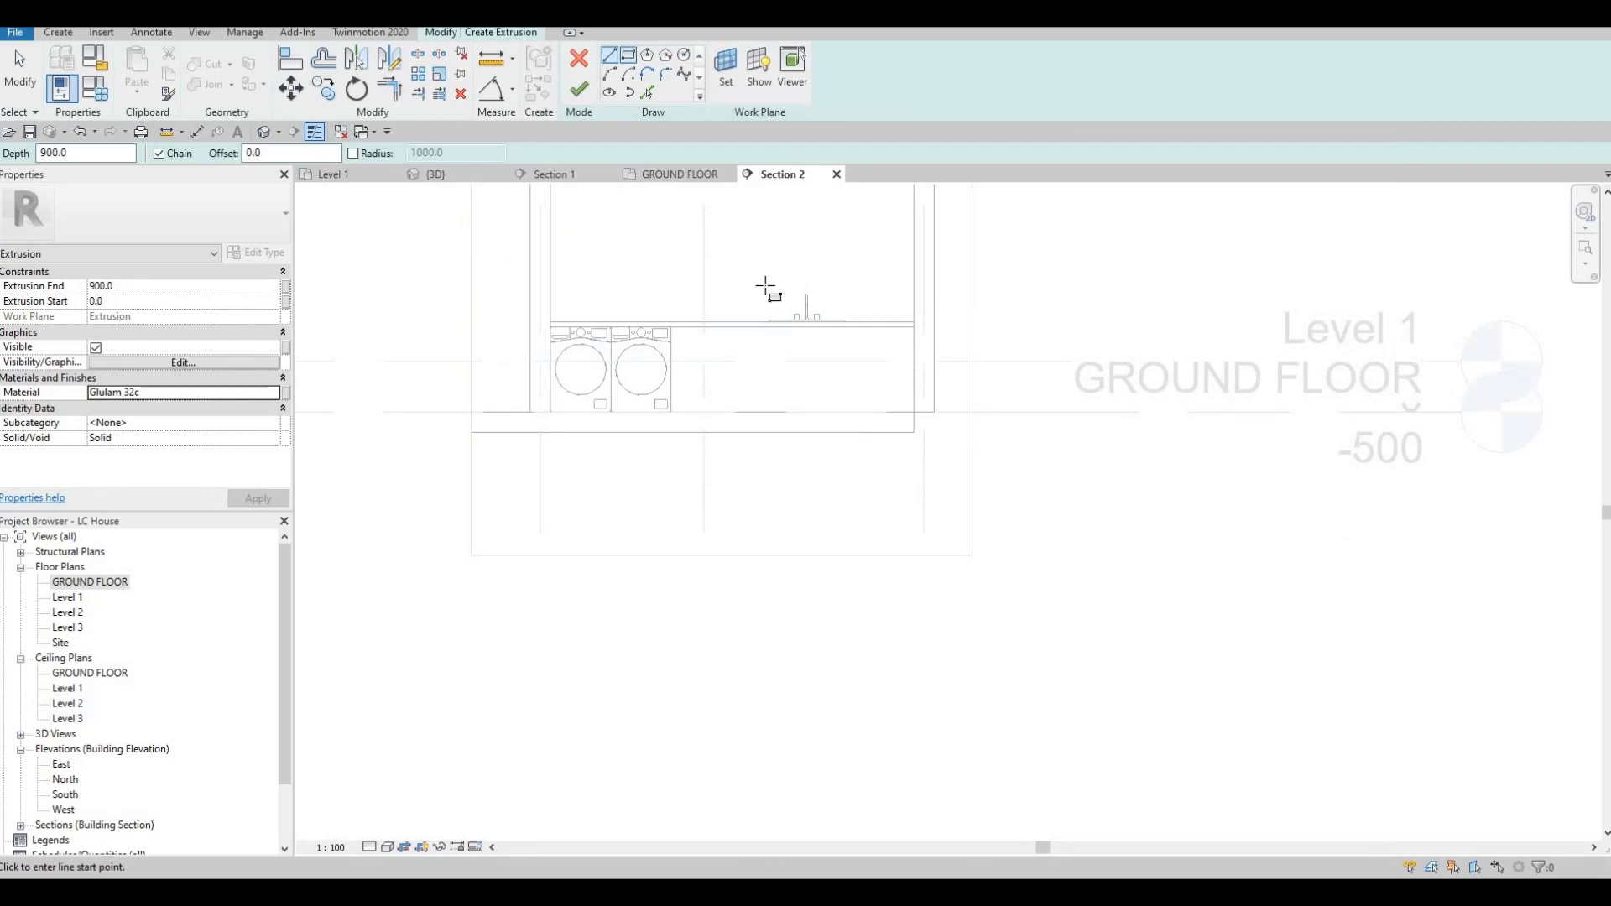
left_click(125, 289)
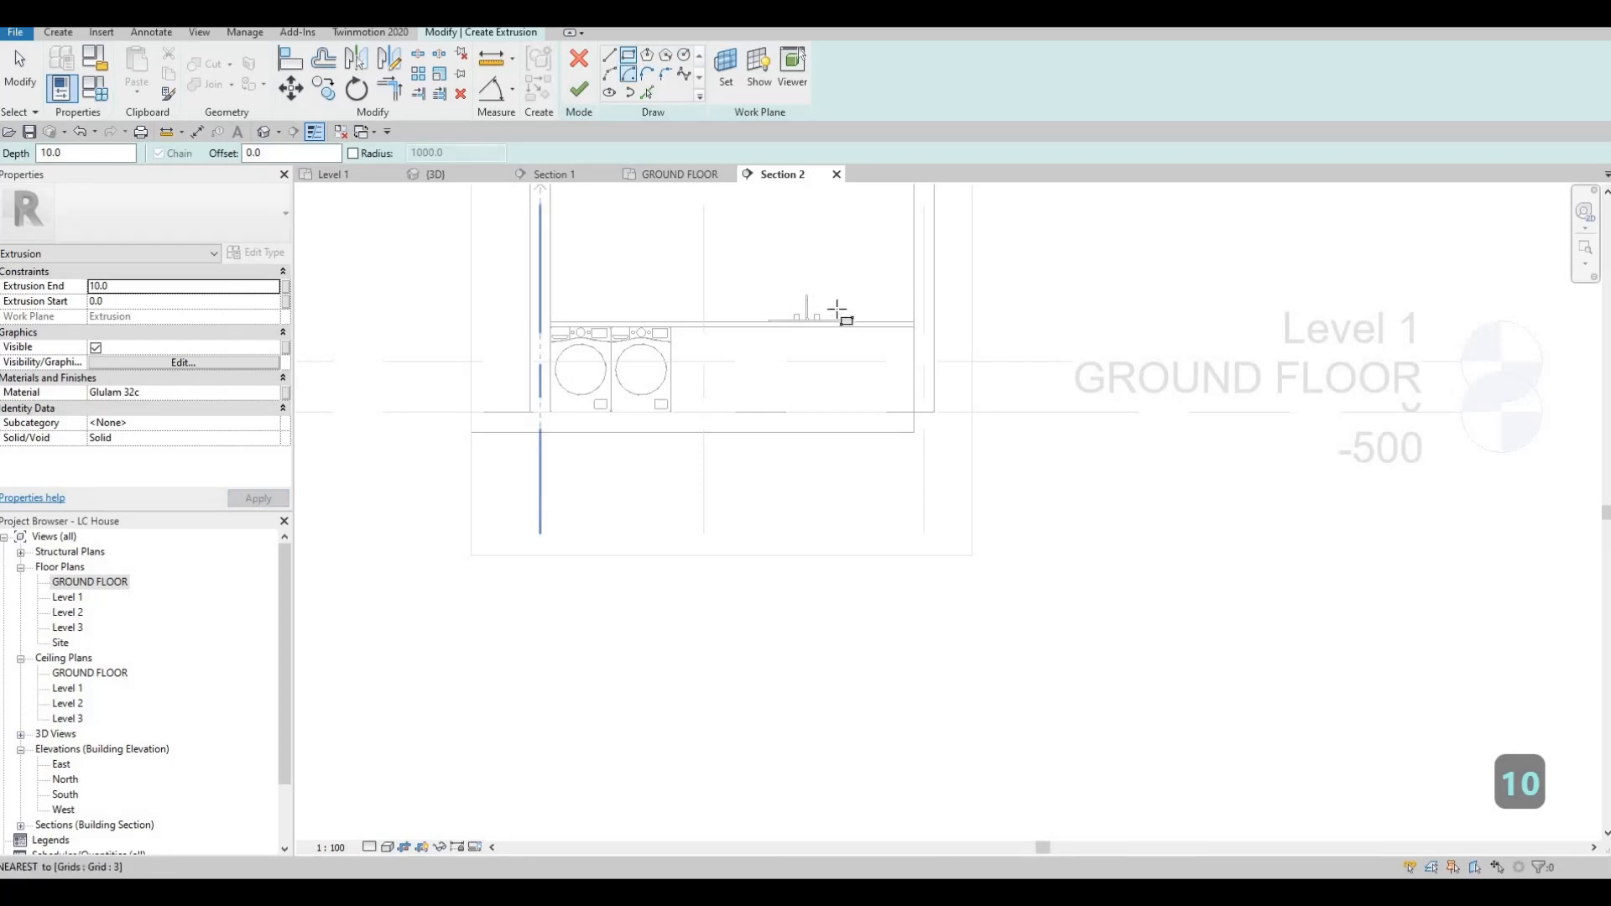
Sketch two adjoining door rectangles under the sink, meeting at its centre, about 846 mm high from the counter's underside to the floor.
scroll(808, 342, "up", 3)
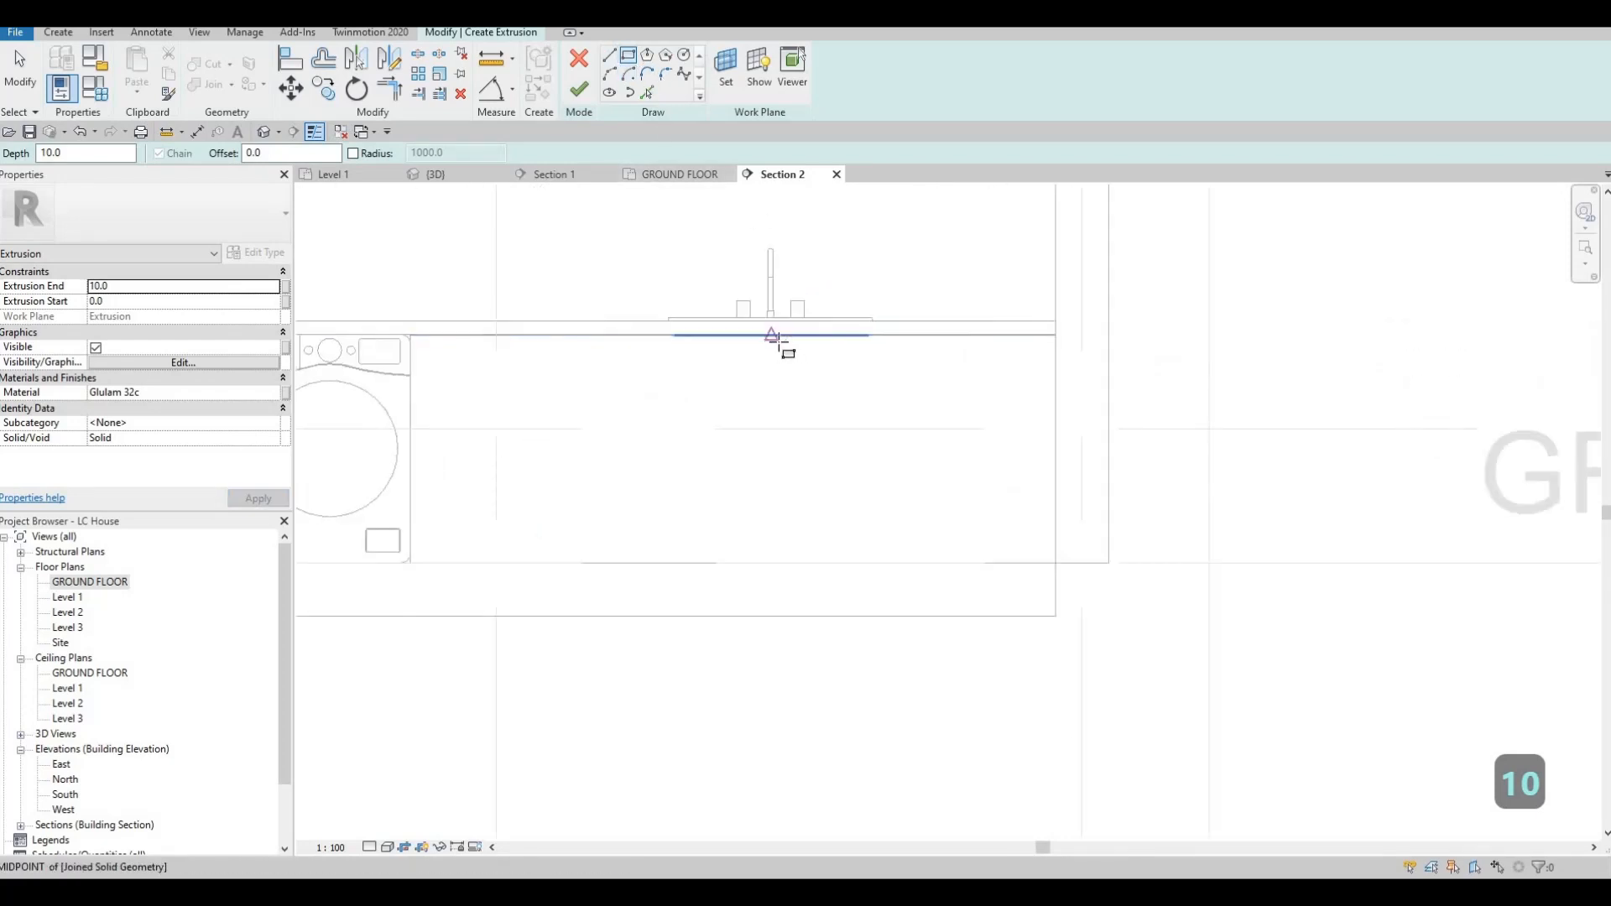
left_click(771, 334)
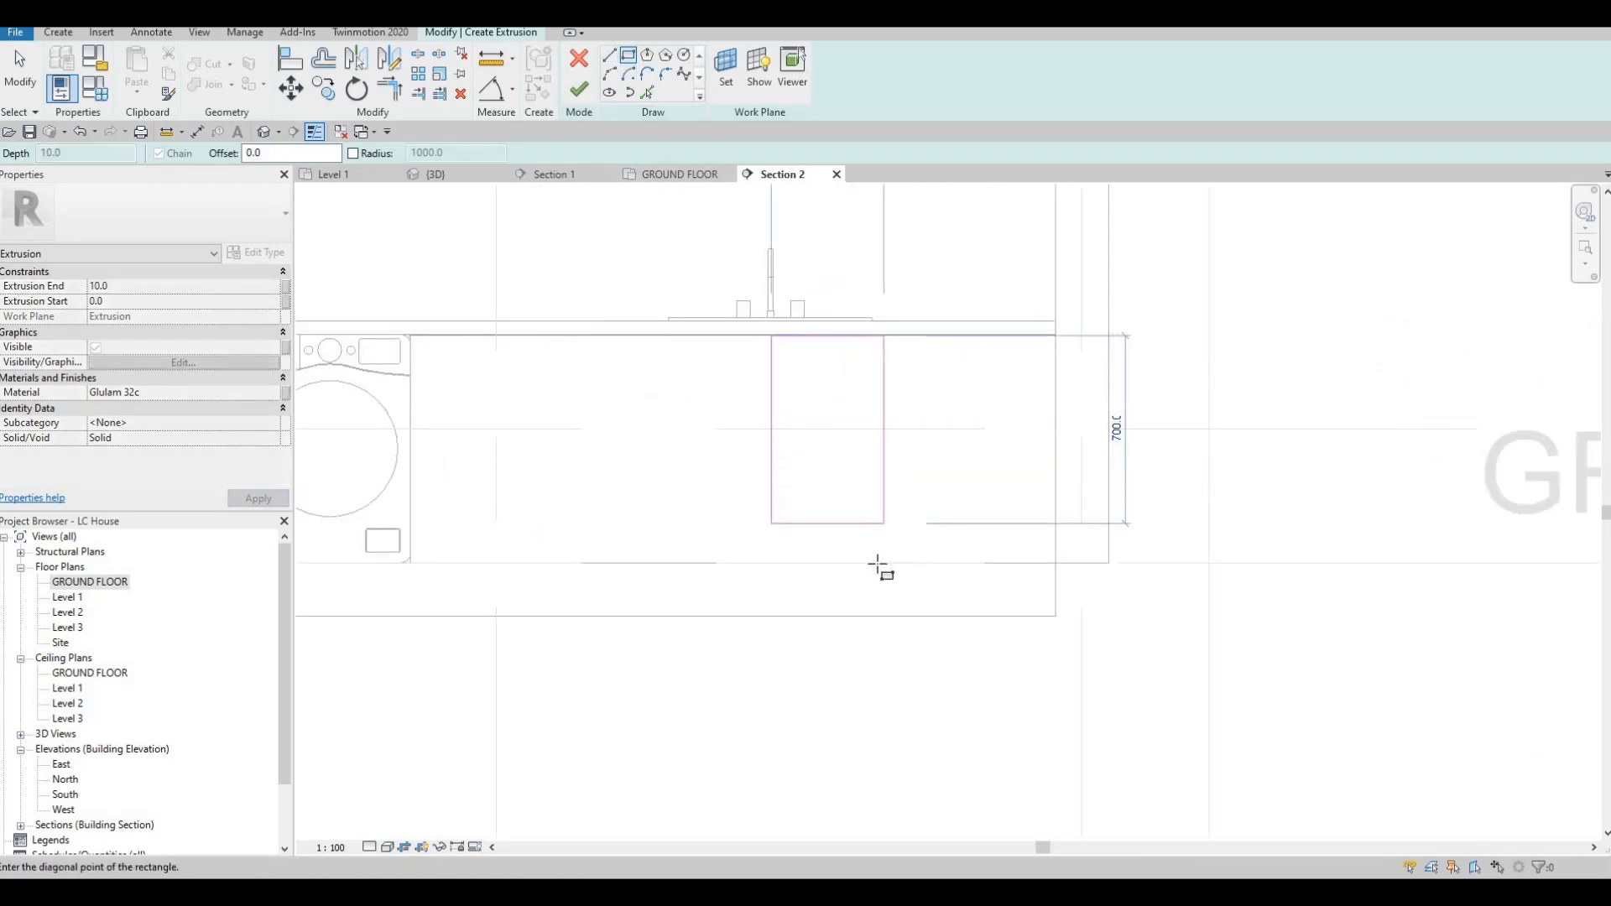
left_click(878, 563)
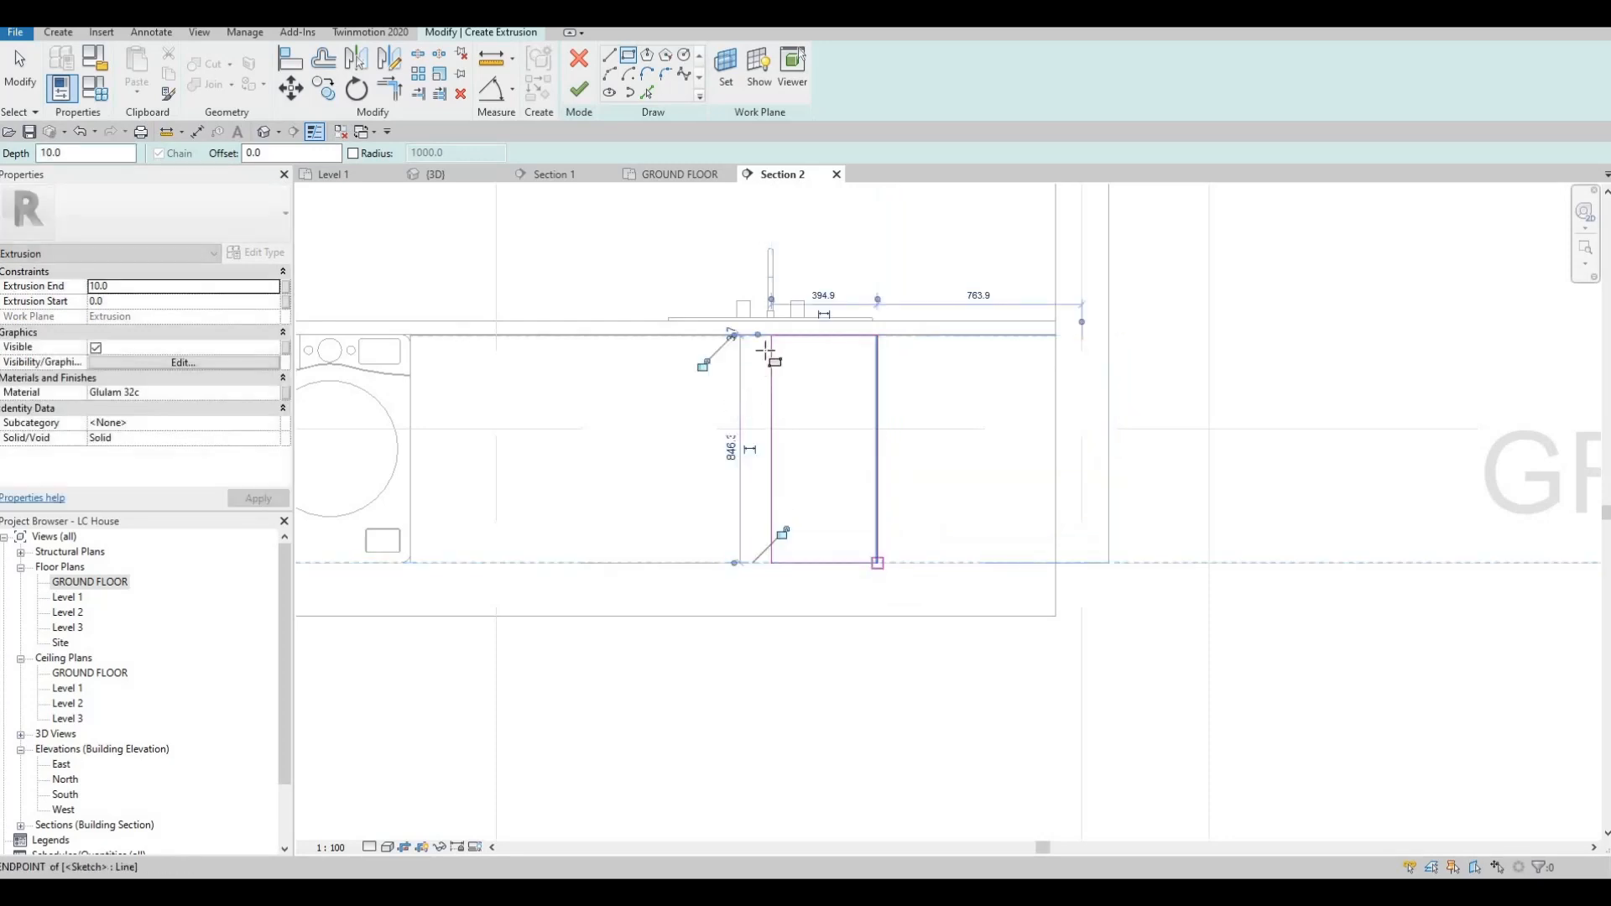
key("Escape")
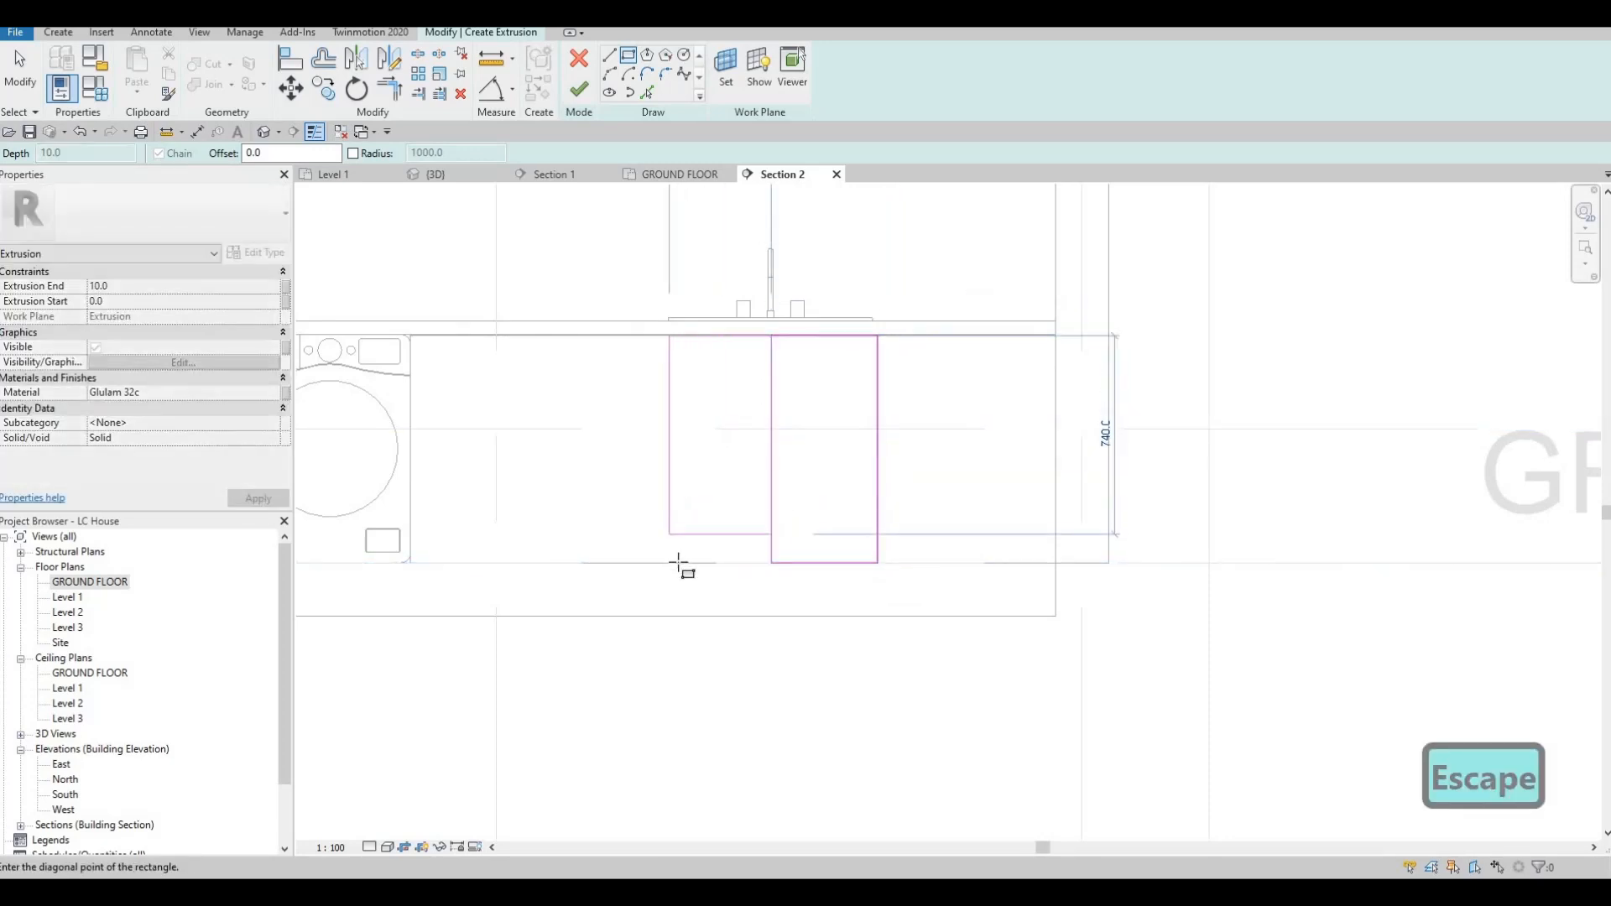
left_click(676, 562)
key("Escape")
key("Escape")
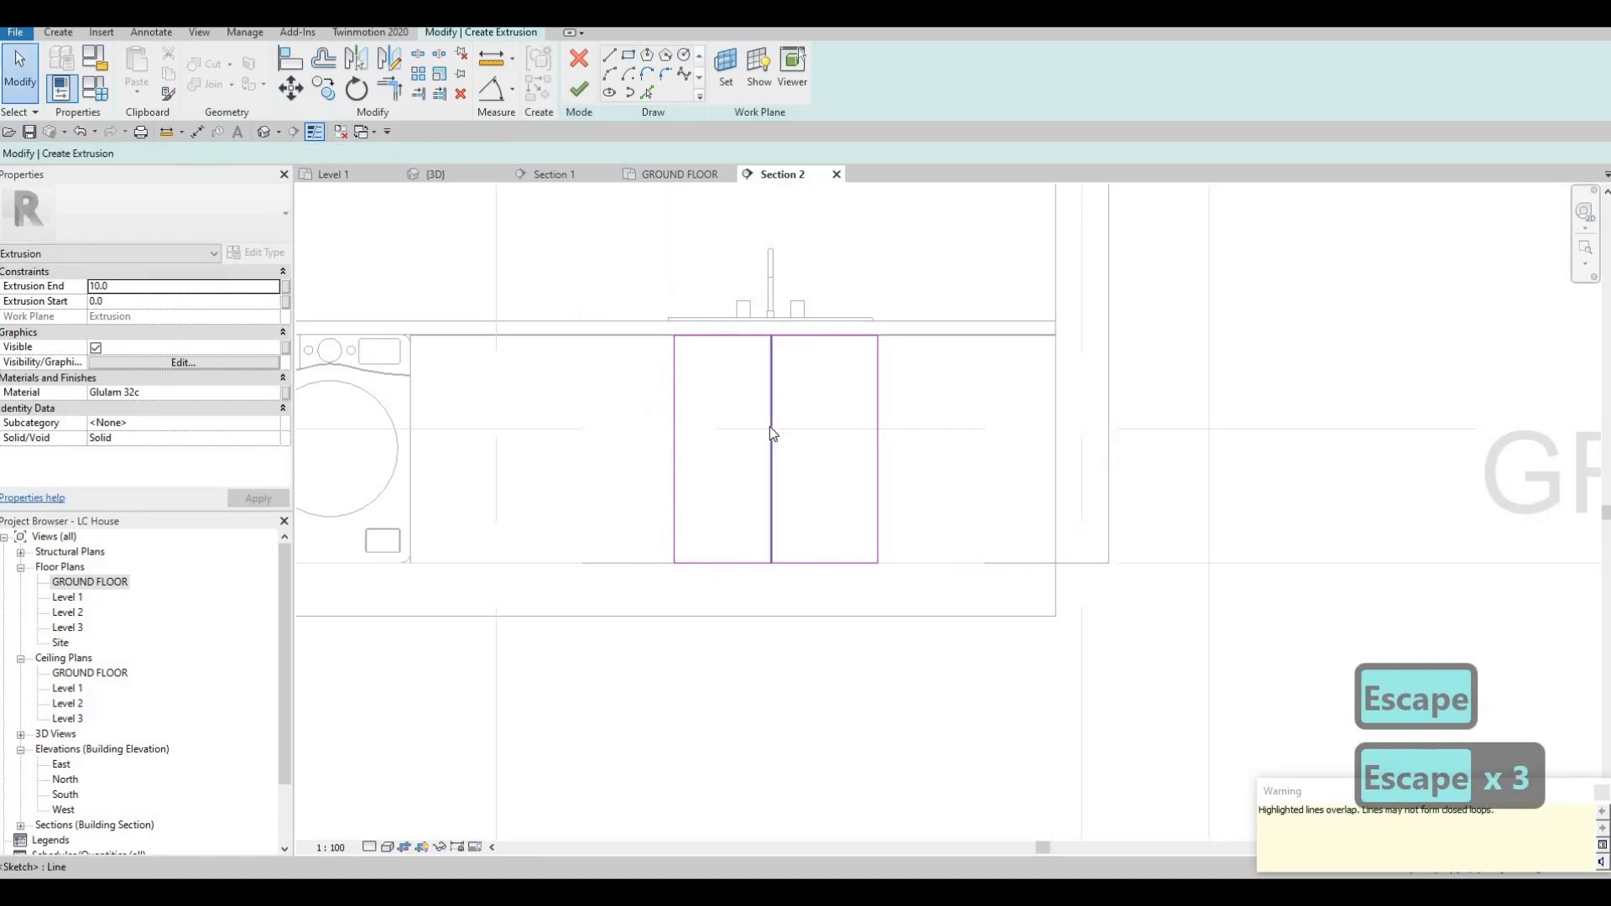
Try to nudge the dividing line between the two door rectangles sideways under the sink's centre.
left_click(771, 427)
key("Right")
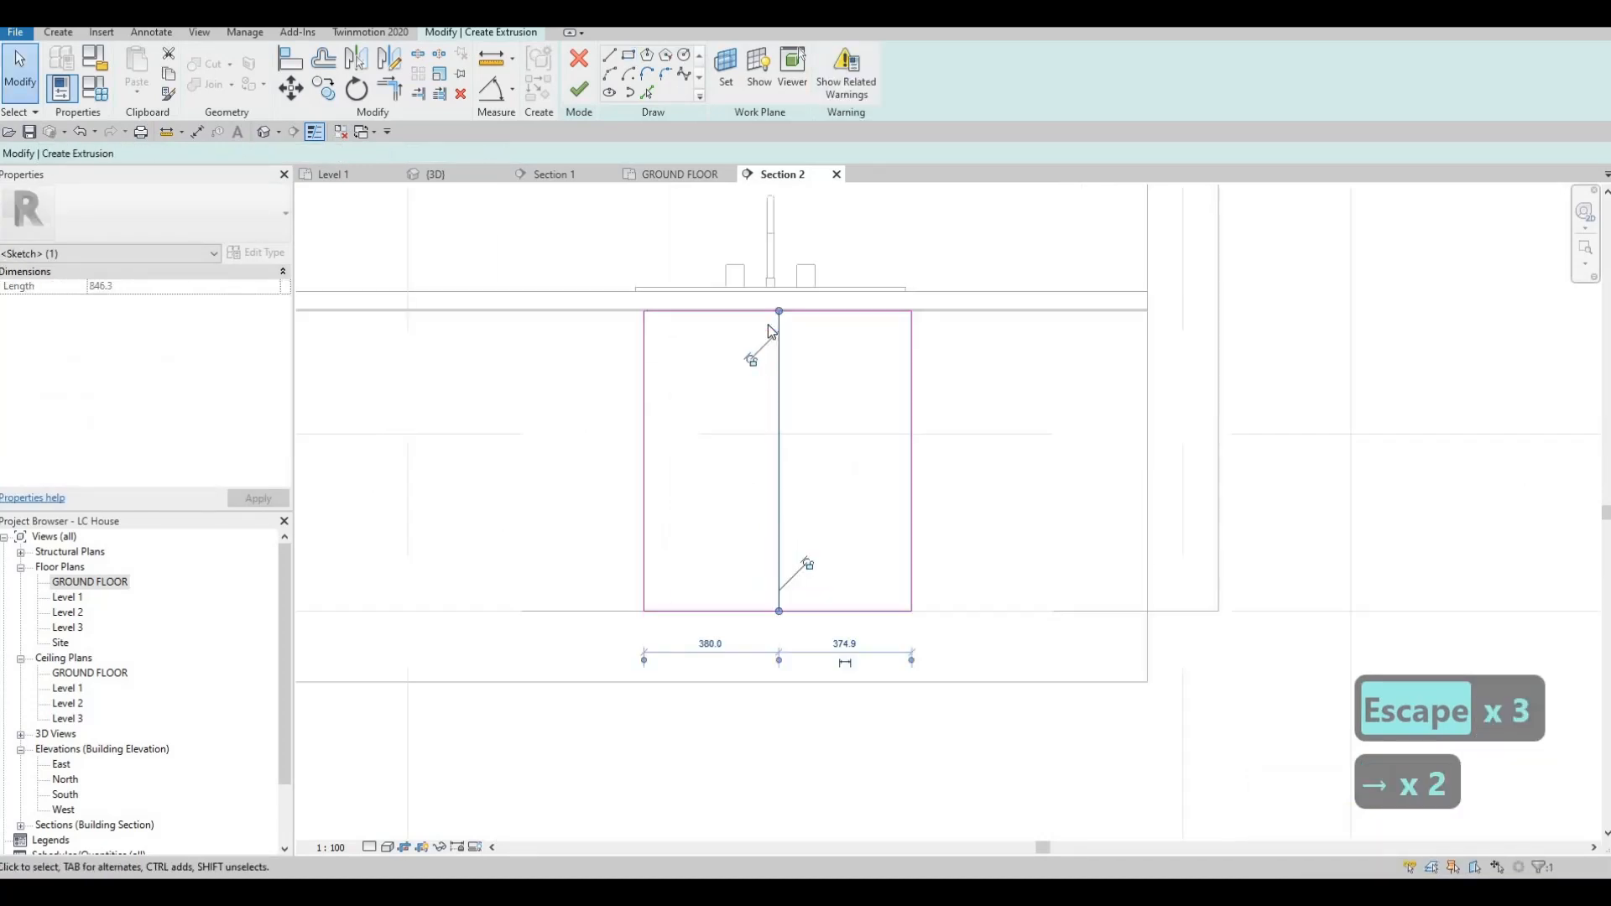
scroll(768, 320, "up", 4)
key("Left")
key("Left")
key("Left")
key("Left")
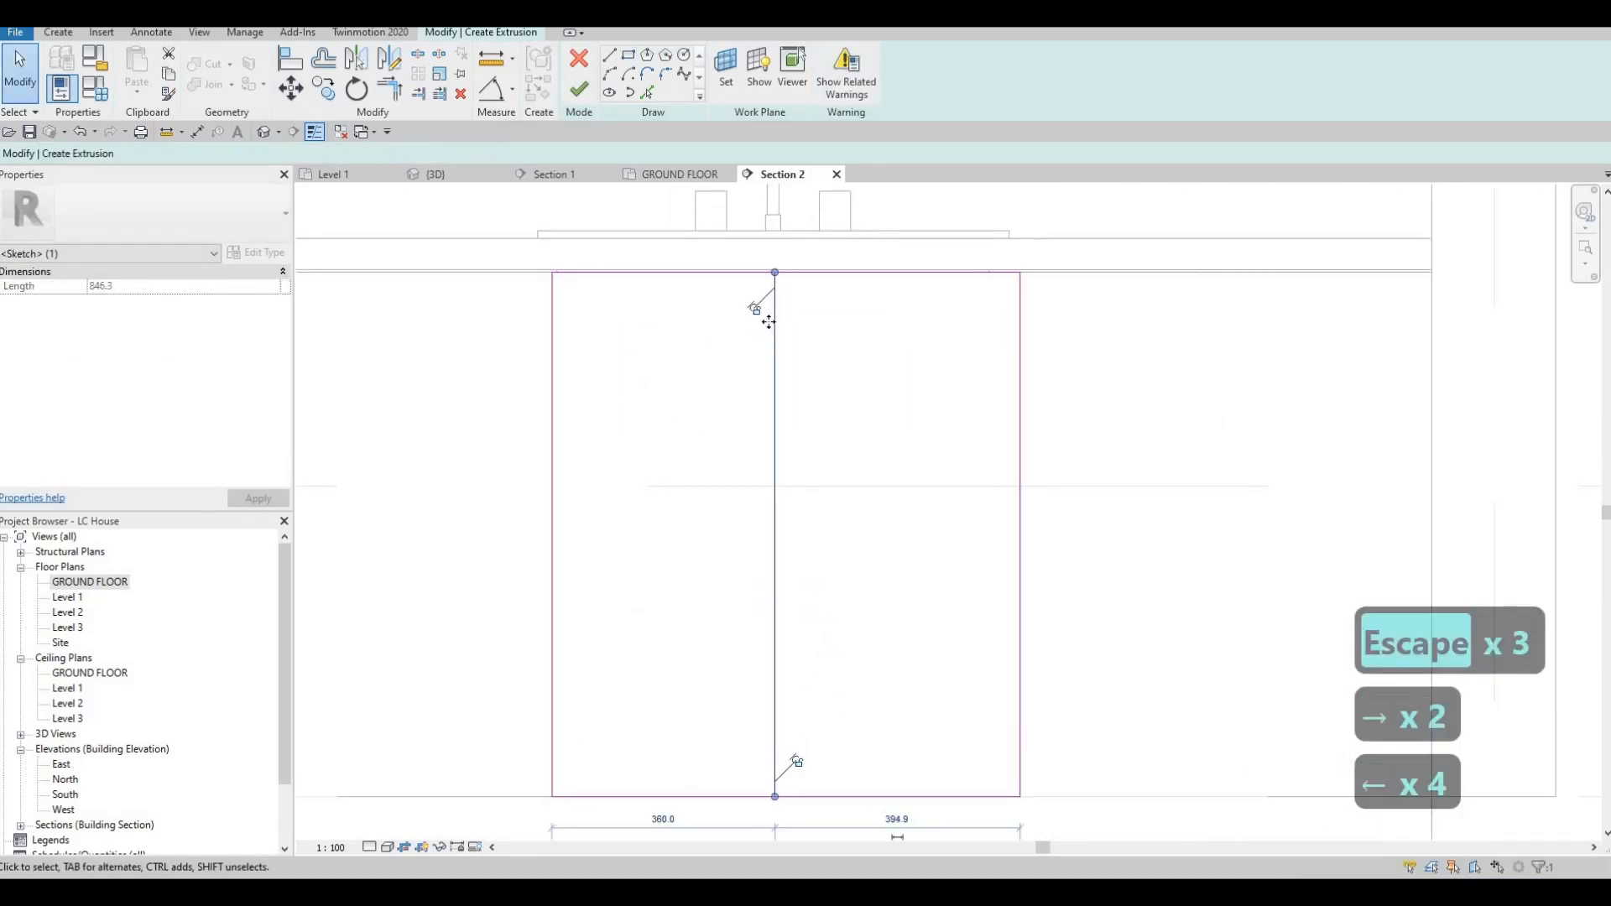
key("Left")
key("Right")
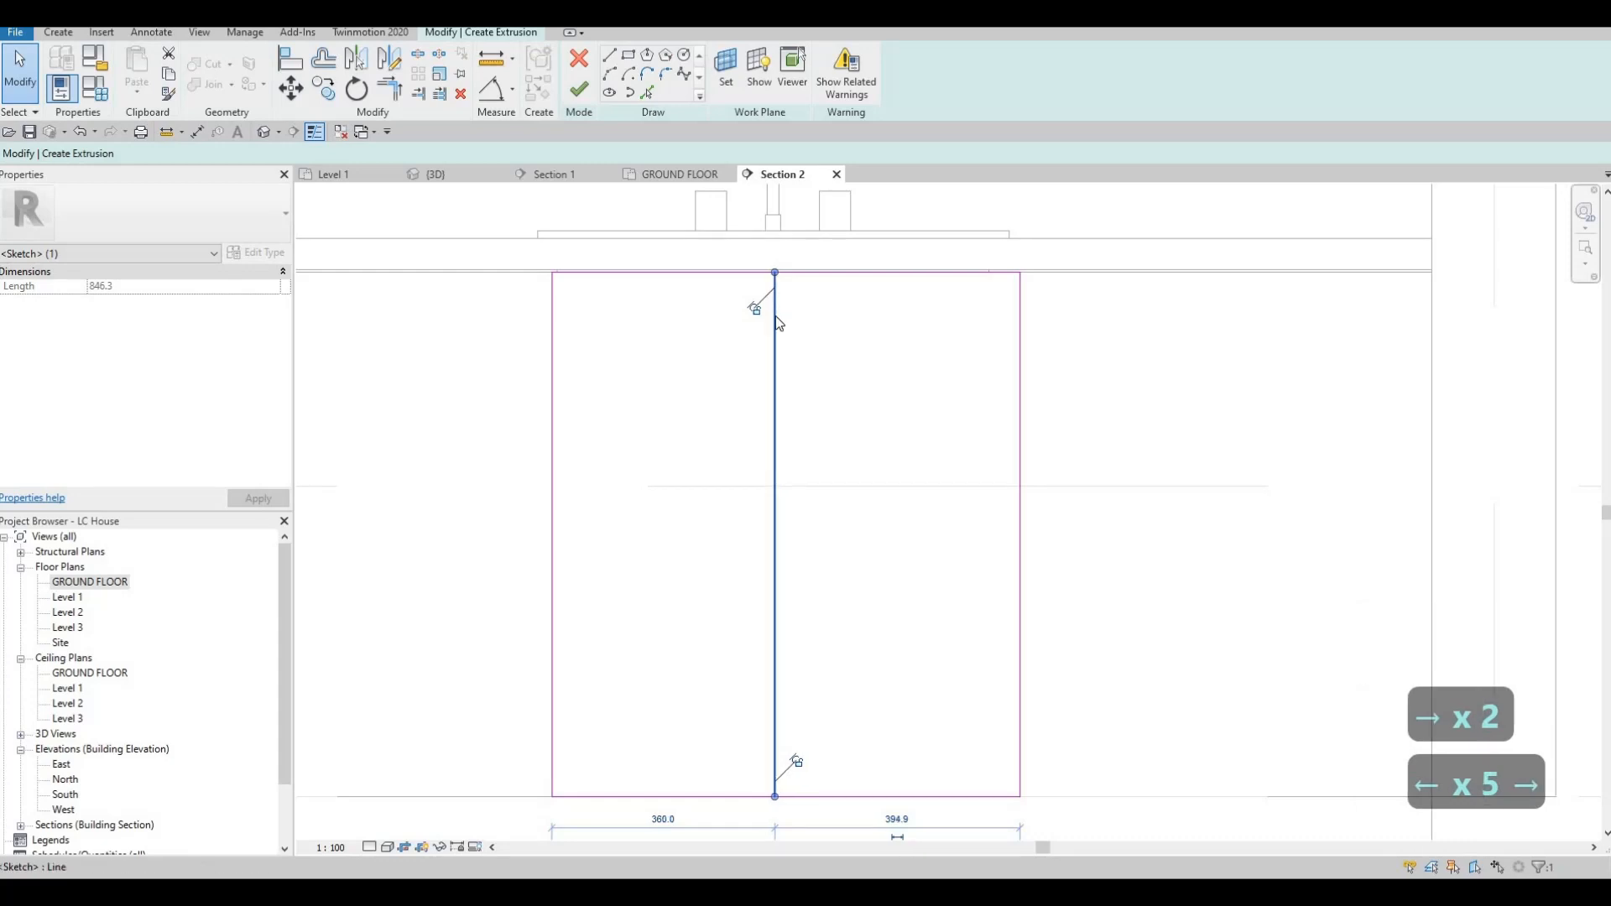
key("Escape")
key("Escape")
key("Escape")
Undo the dividing line nudges and the sketch of the left door rectangle.
key("ctrl+z")
key("ctrl+z")
key("ctrl+z")
key("ctrl+z")
key("ctrl+z")
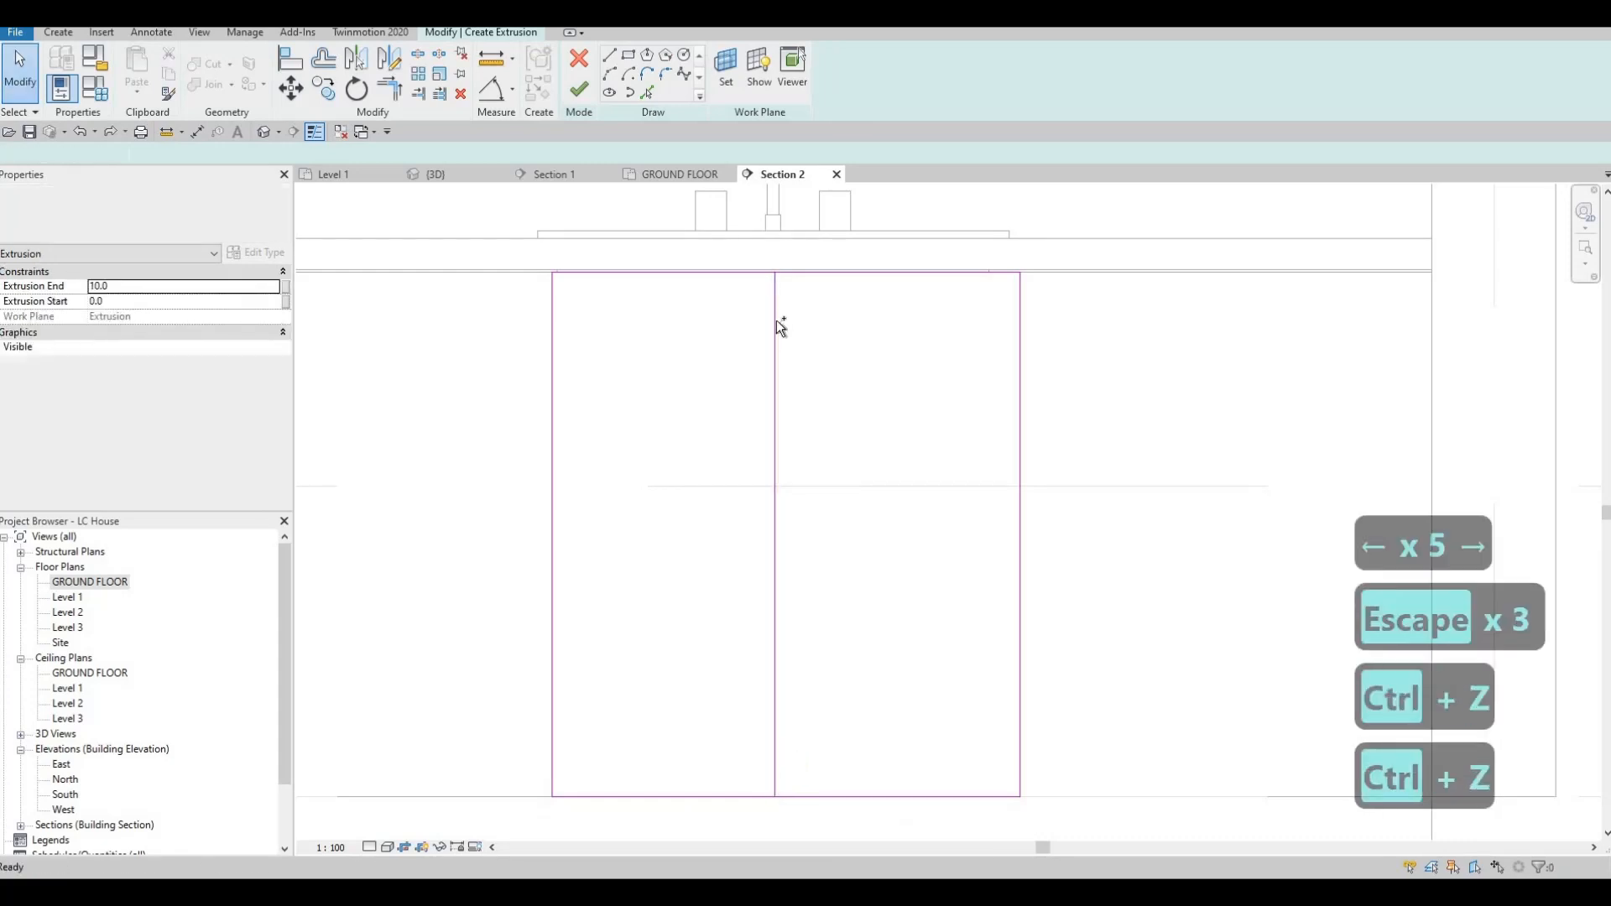
key("ctrl+z")
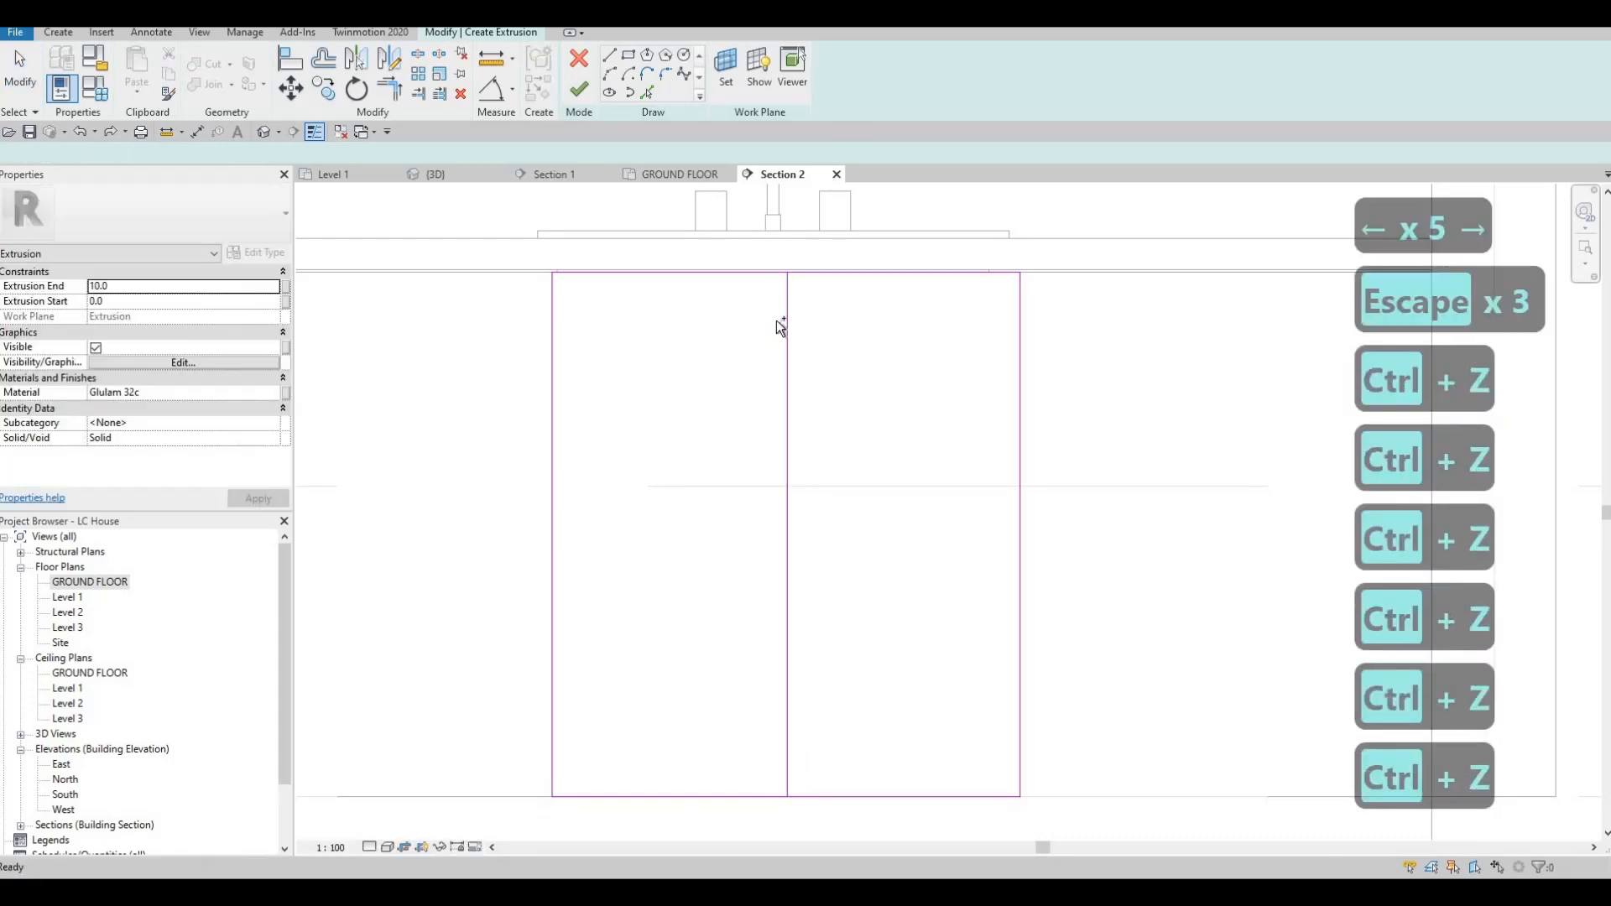
key("ctrl+z")
scroll(776, 348, "down", 3)
key("ctrl+z")
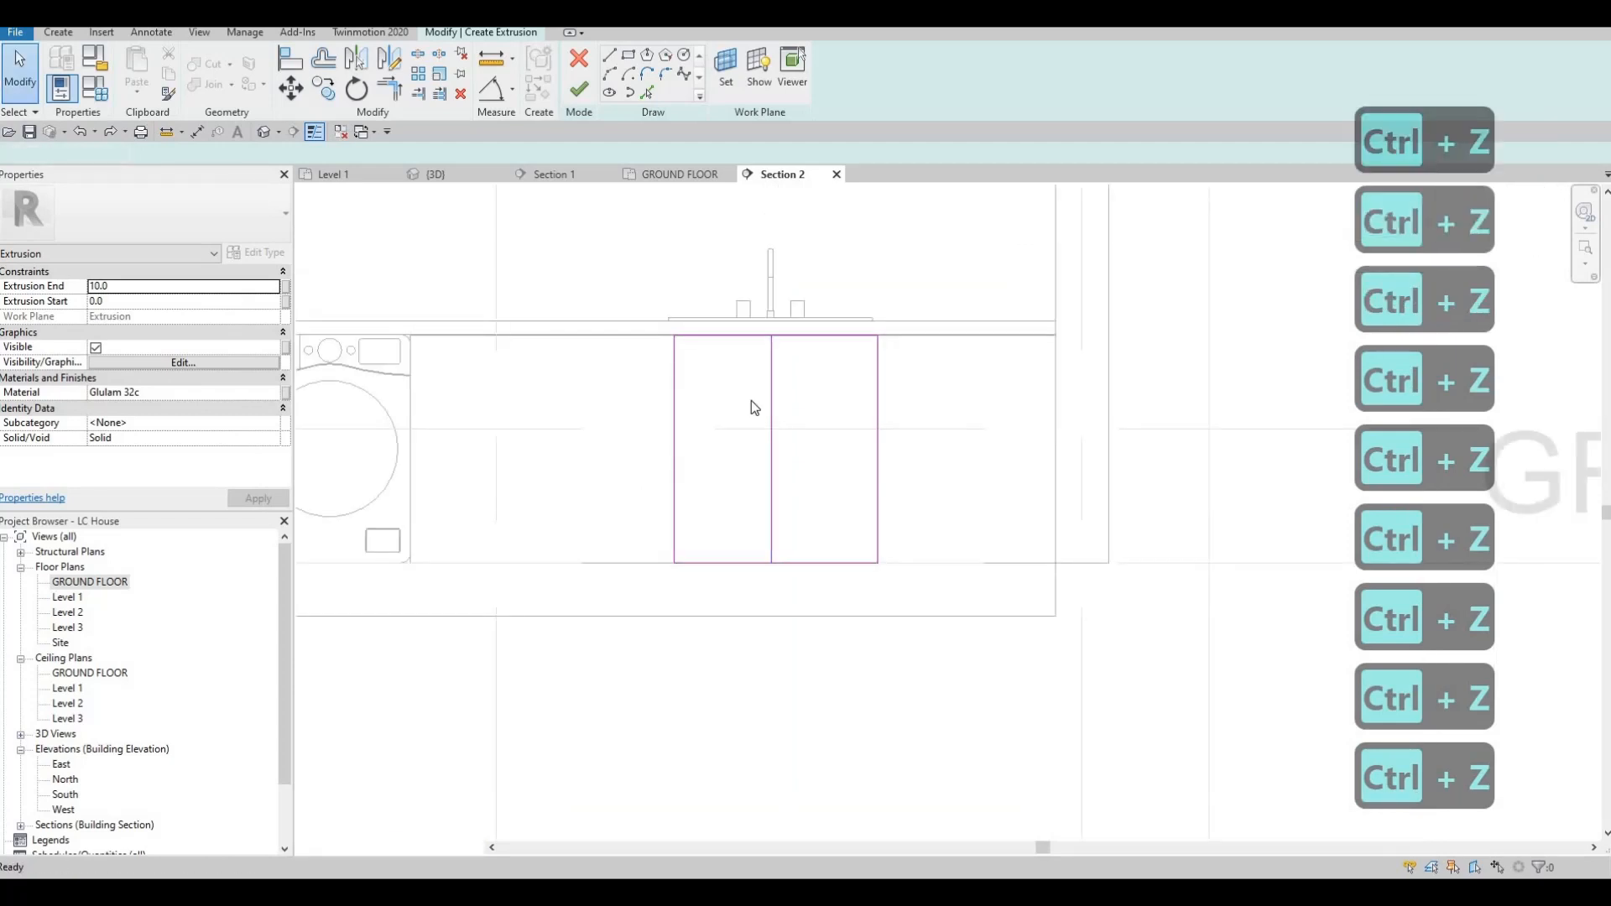
key("Escape")
key("Escape")
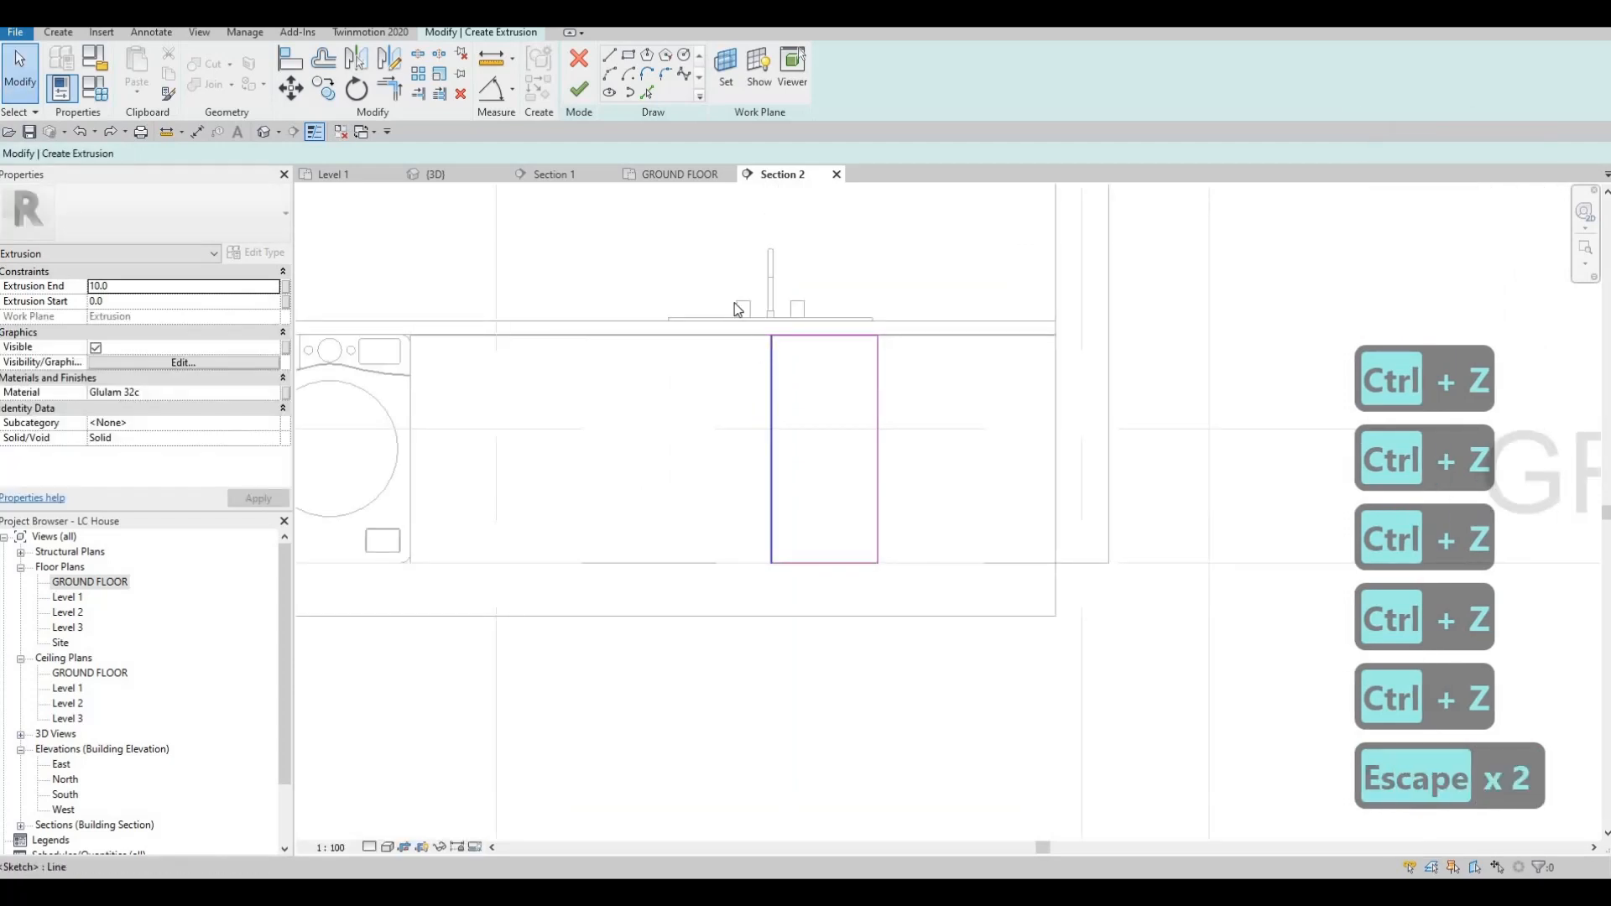
Delete the whole remaining door rectangle on the right side under the sink.
key("Tab")
key("Tab")
left_click(877, 378)
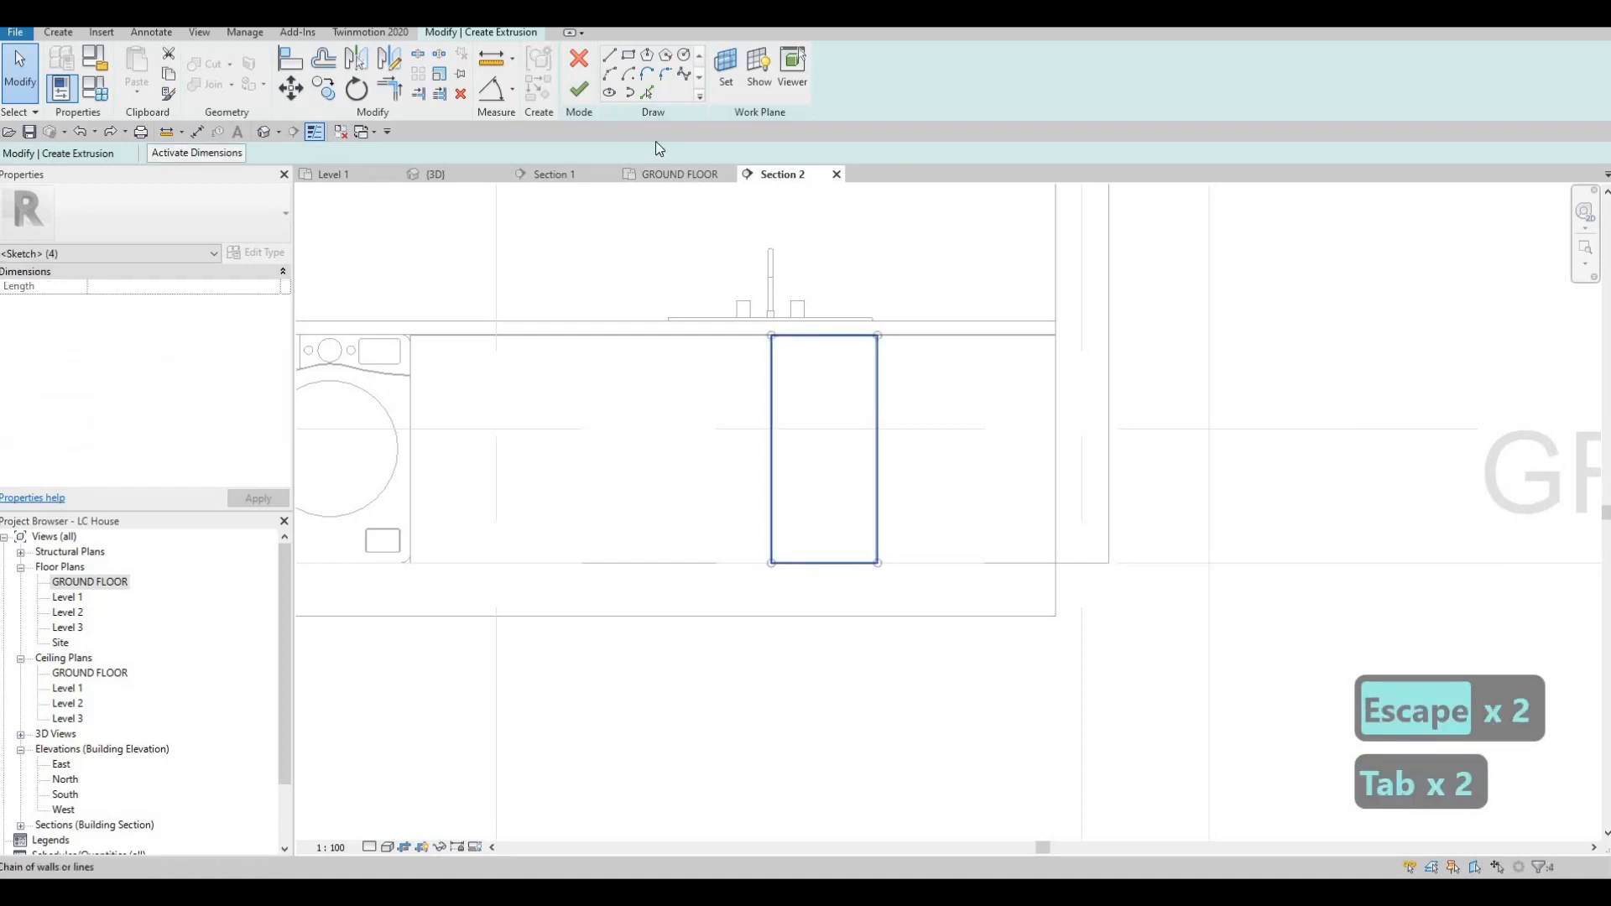
key("Delete")
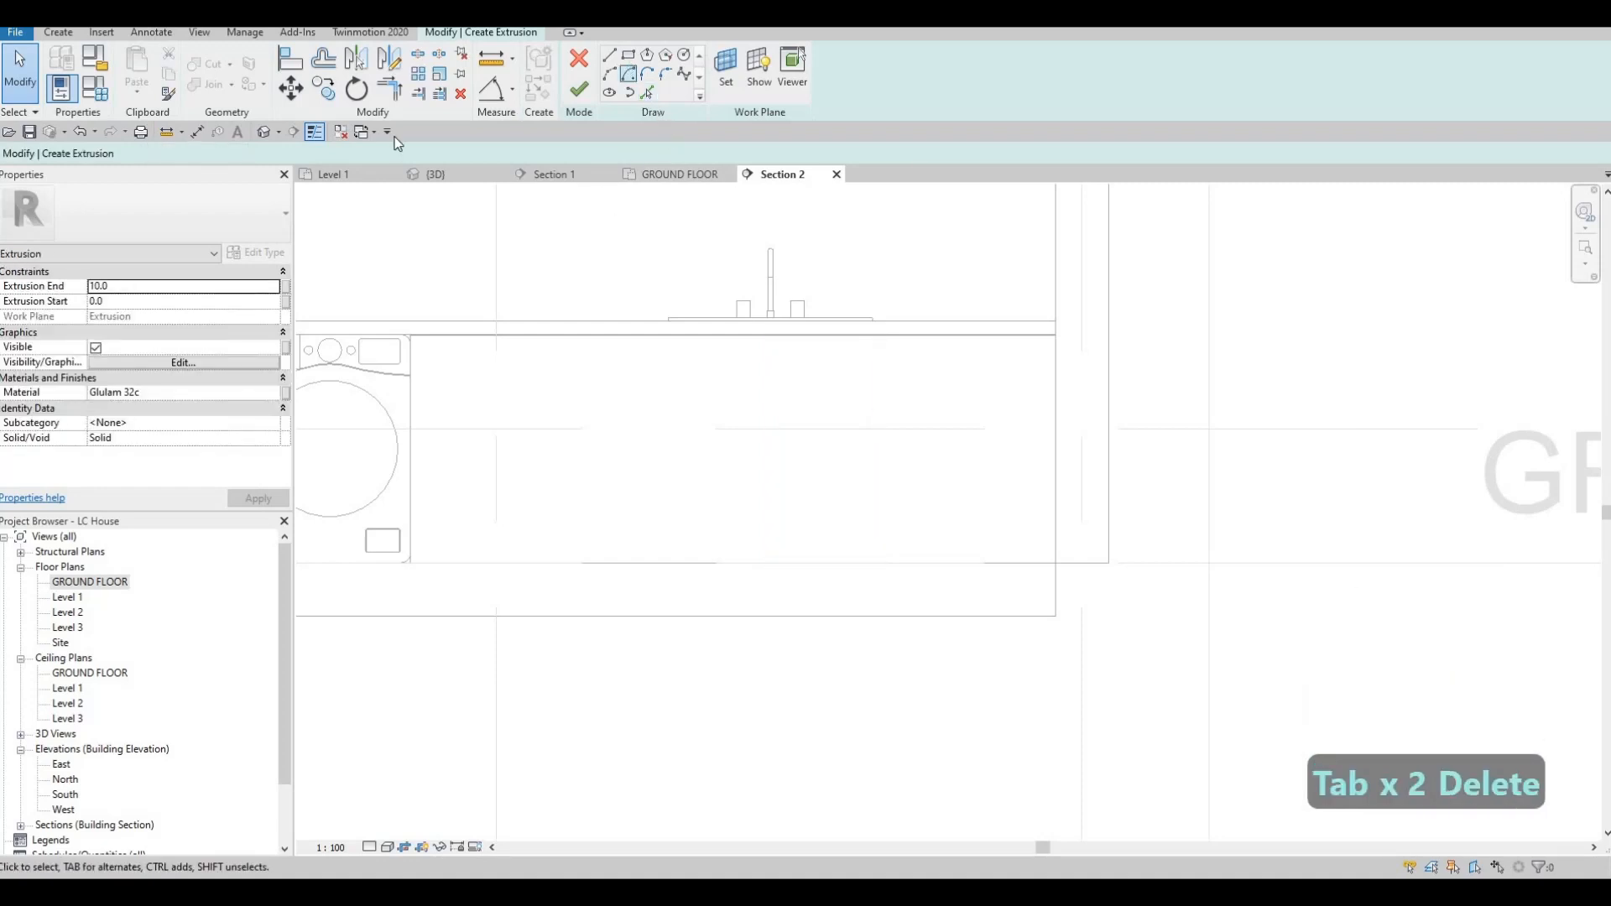
Sketch a door rectangle about 377 by 836 mm under the sink's right half, using a 5 mm inward offset.
double_click(259, 152)
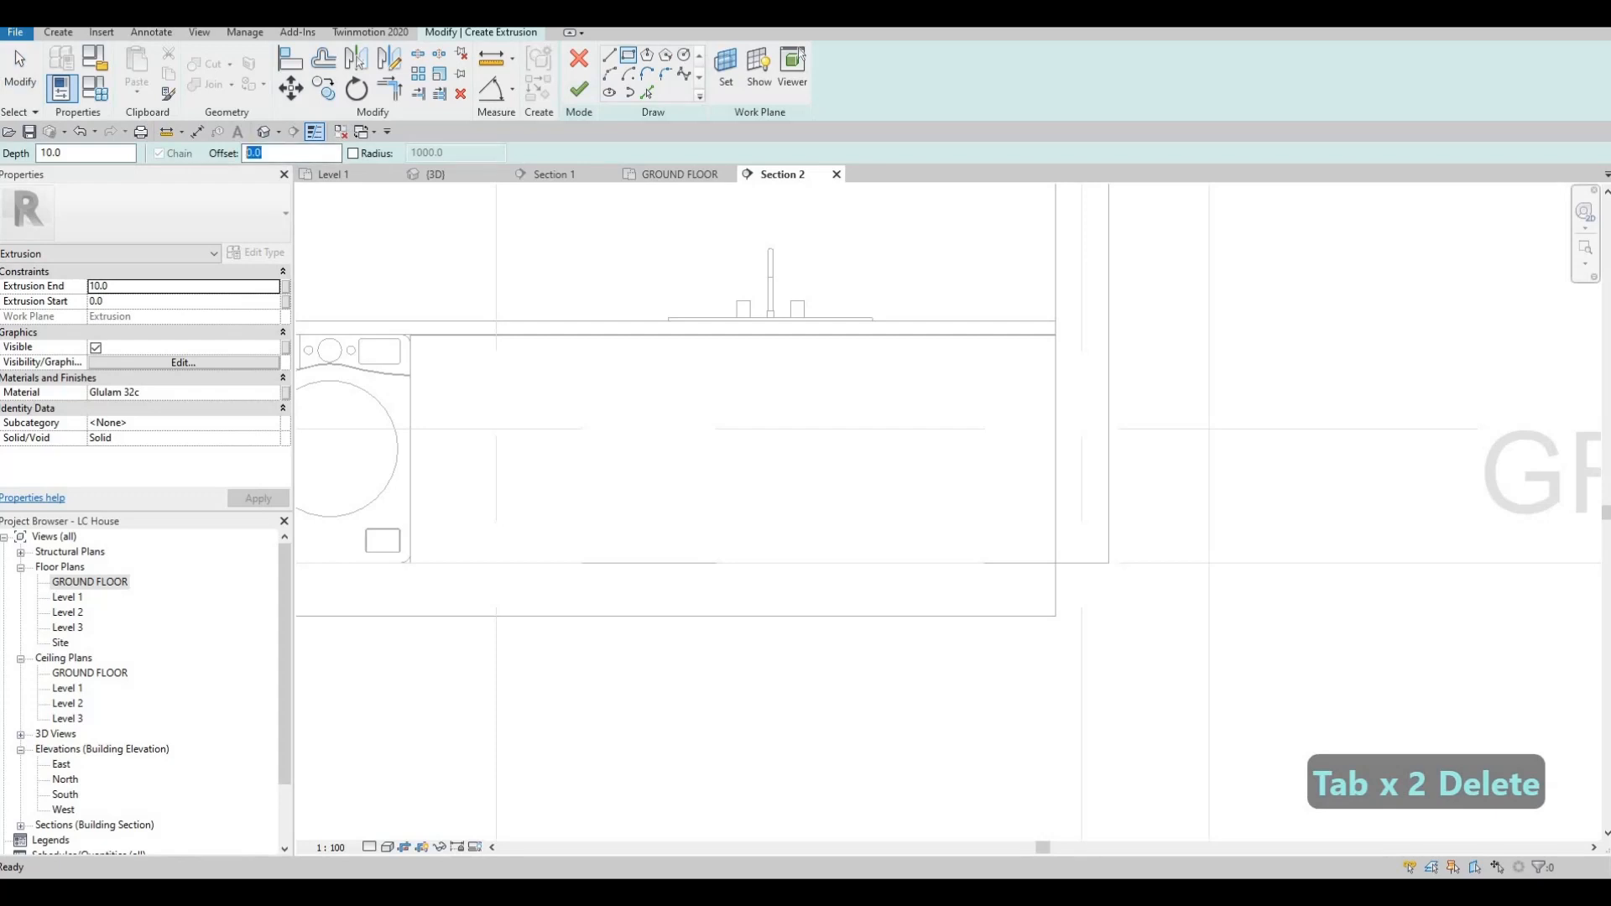
type("5")
scroll(772, 334, "up", 2)
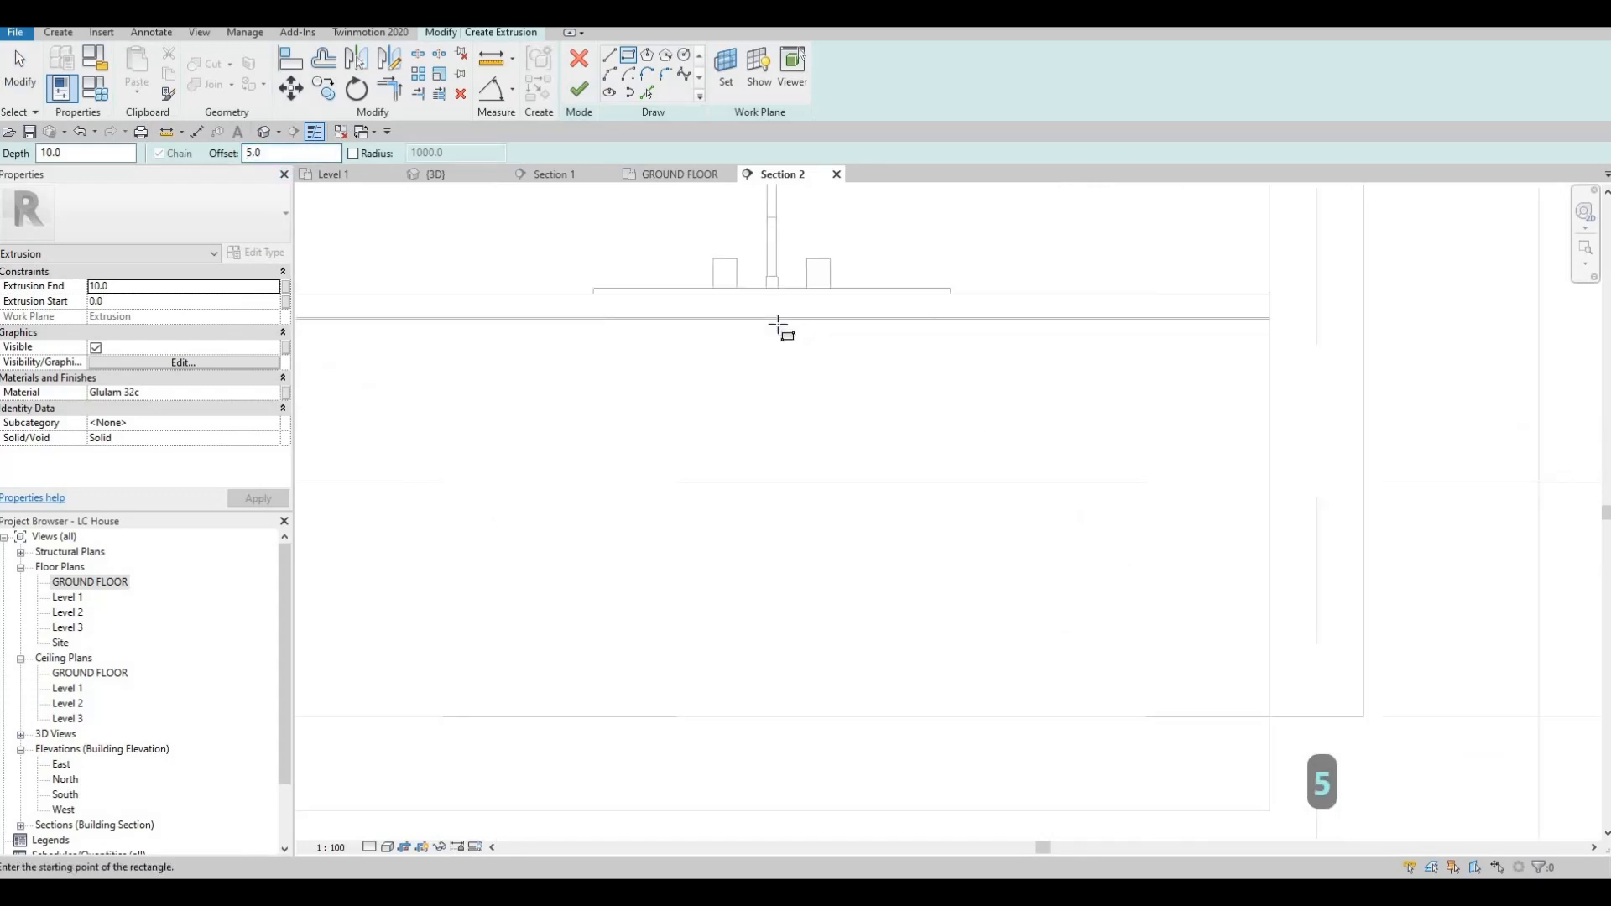
left_click(929, 541)
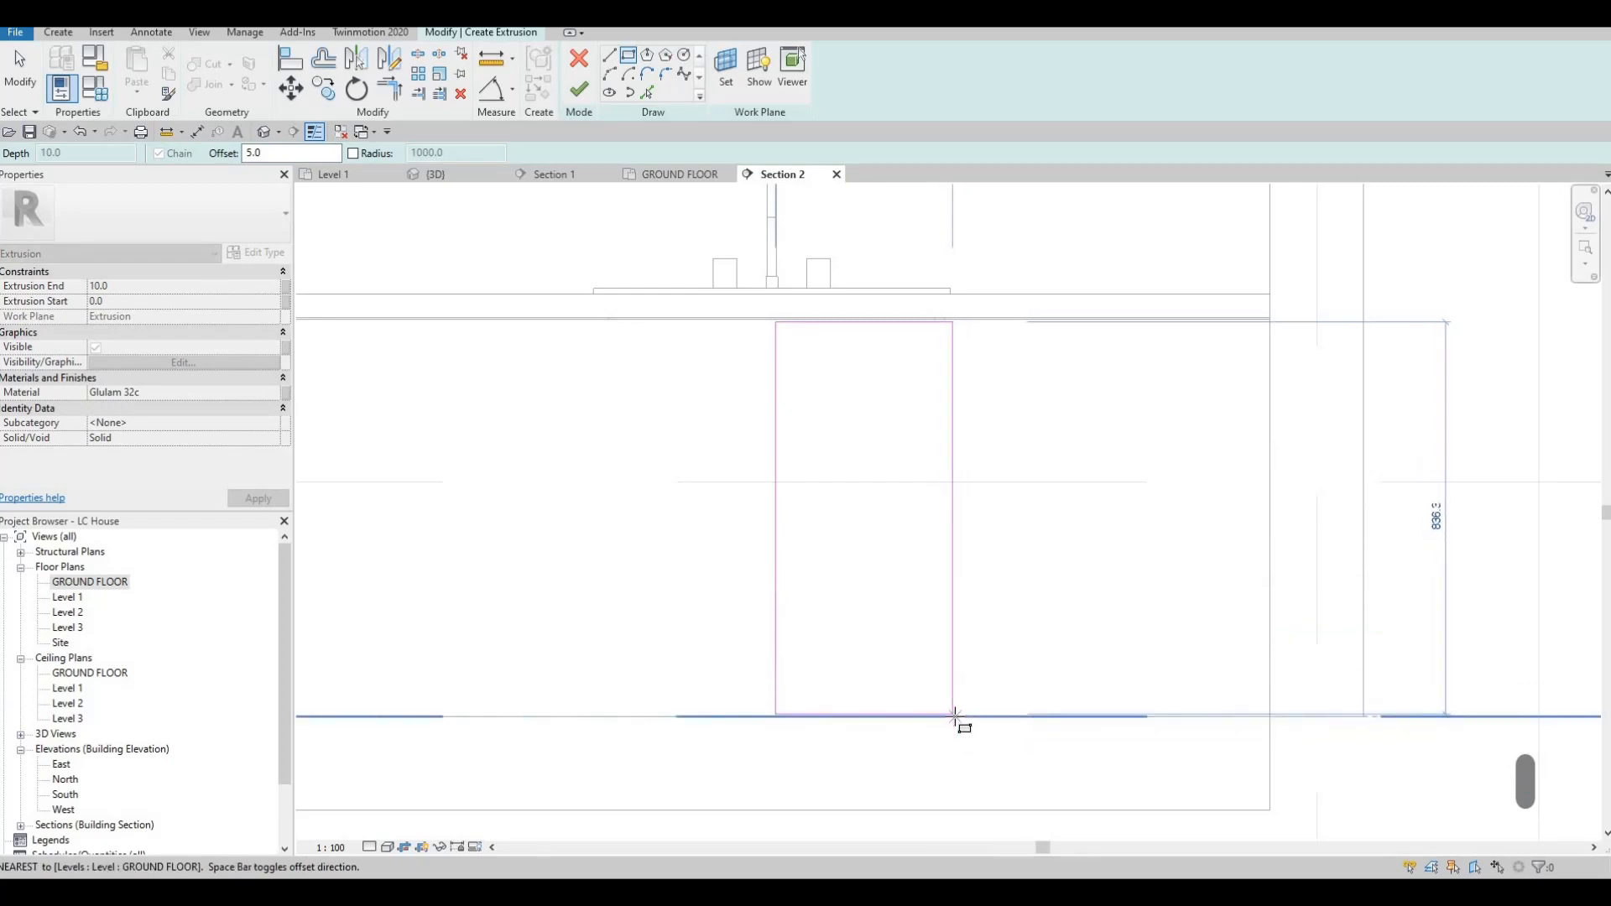
left_click(772, 392)
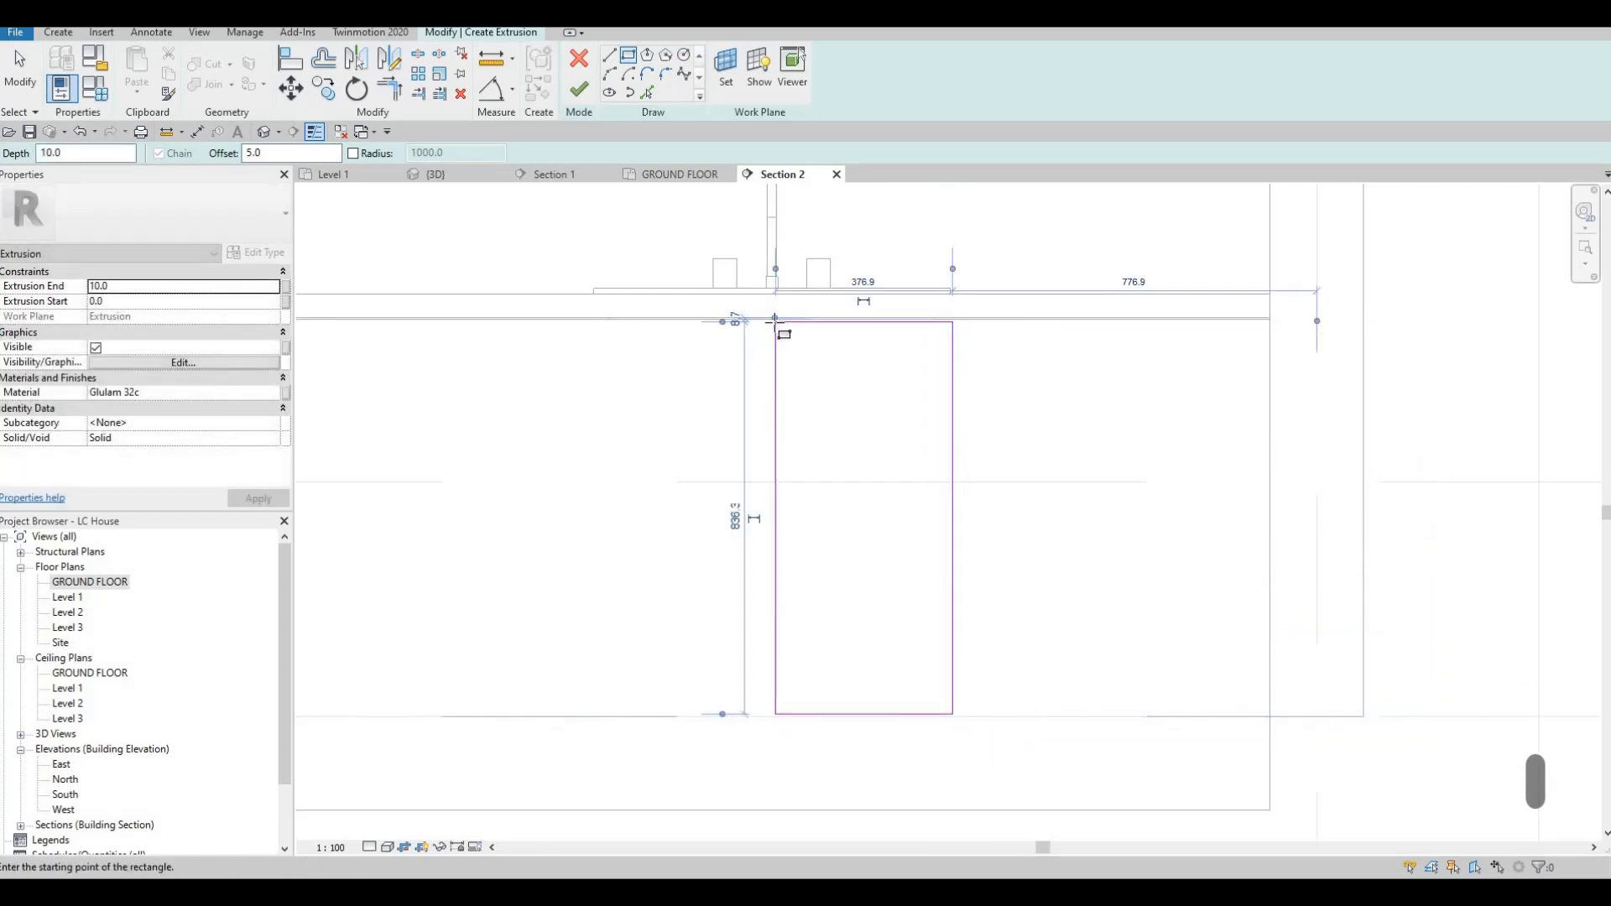
scroll(754, 329, "up", 3)
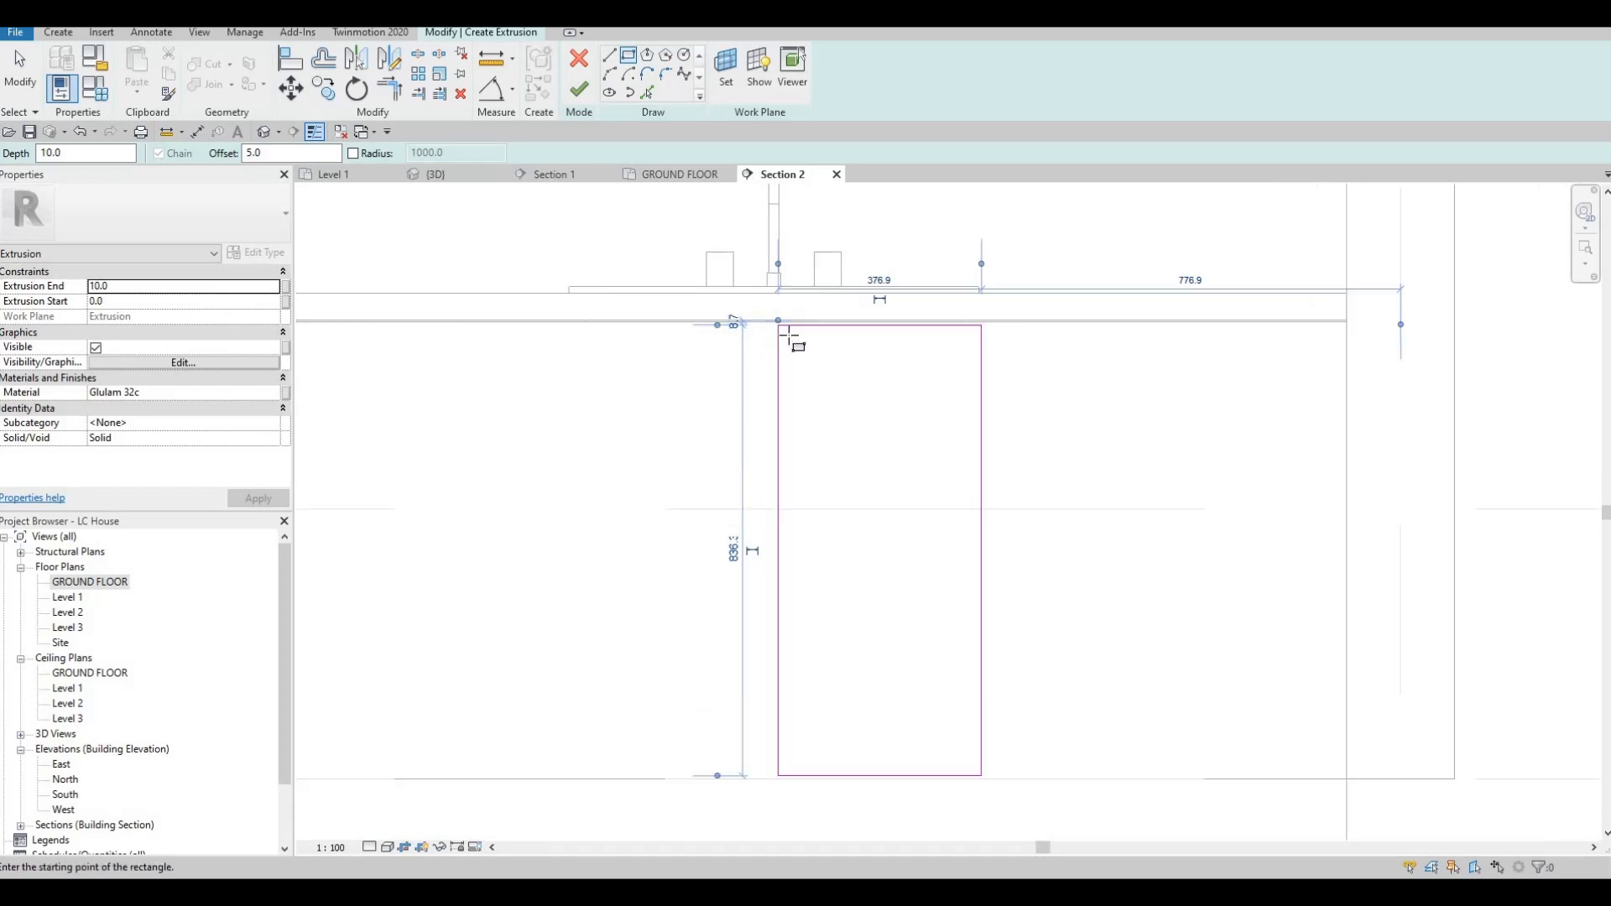
key("Escape")
left_click(785, 333)
middle_click_drag(778, 333, 806, 309)
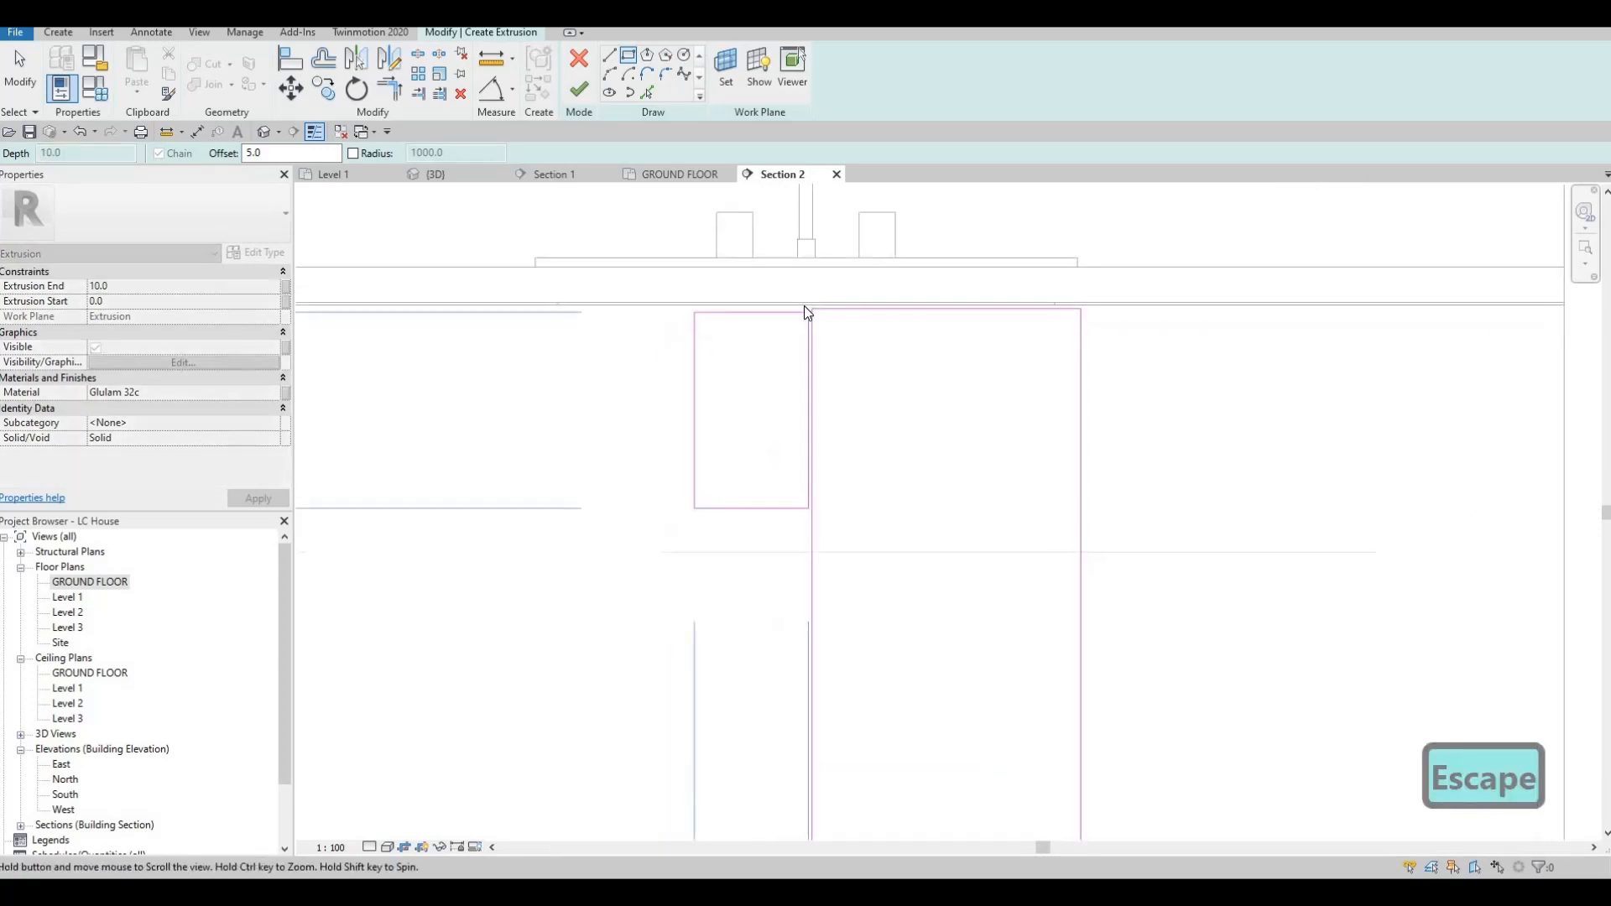
key("Escape")
Sketch a second door rectangle about 831 mm high under the sink's left half, offset 5 mm inward.
scroll(789, 344, "up", 3)
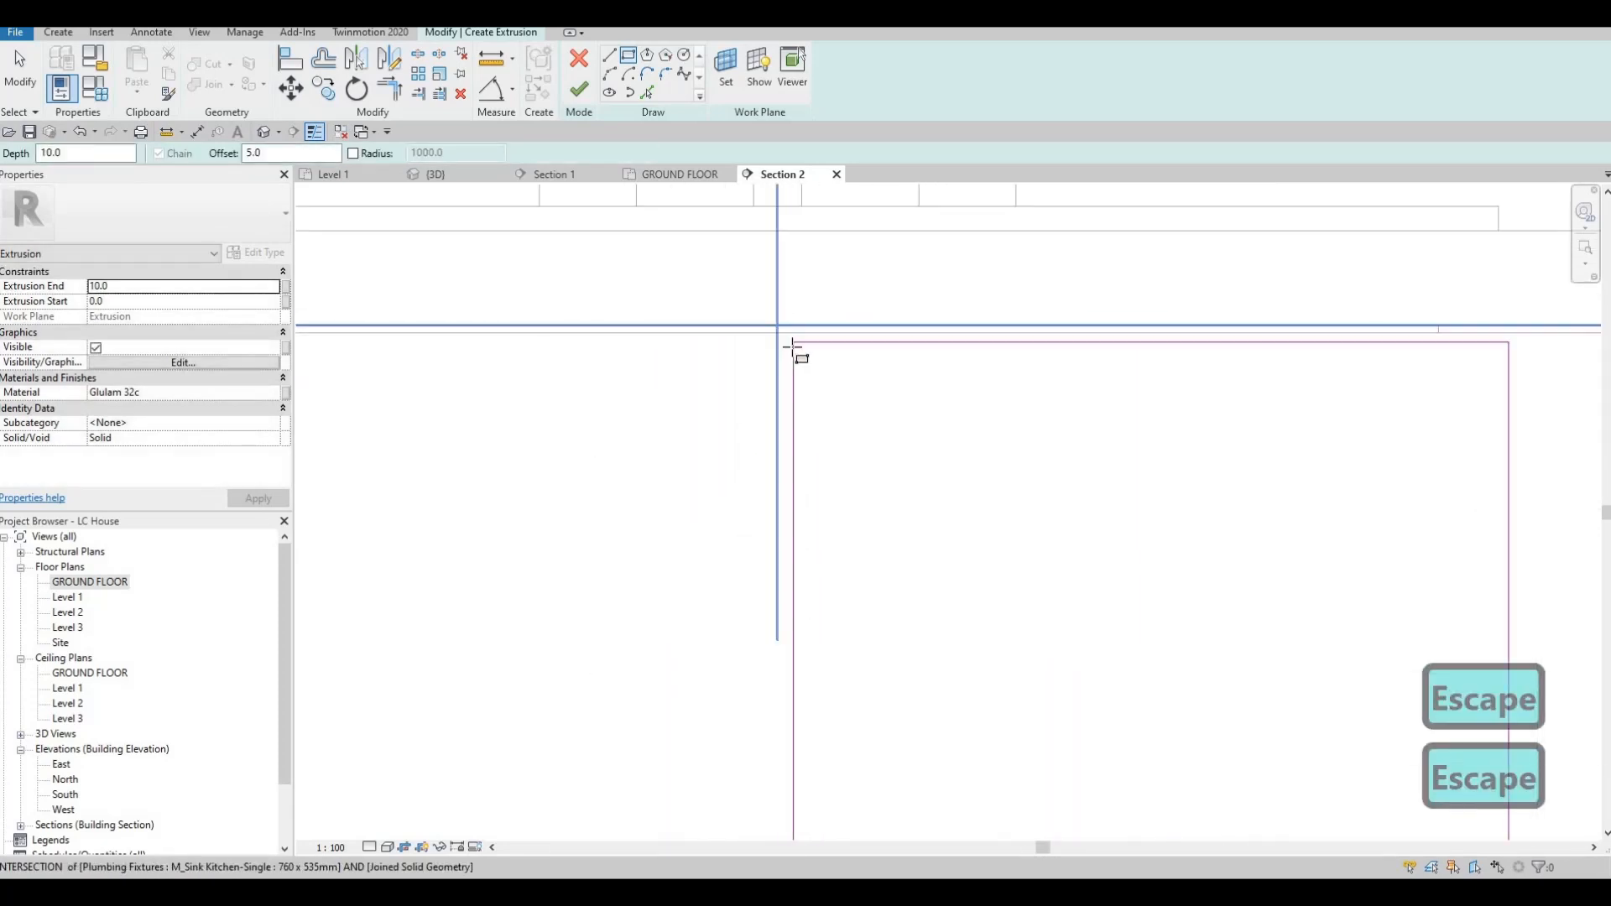
key("space")
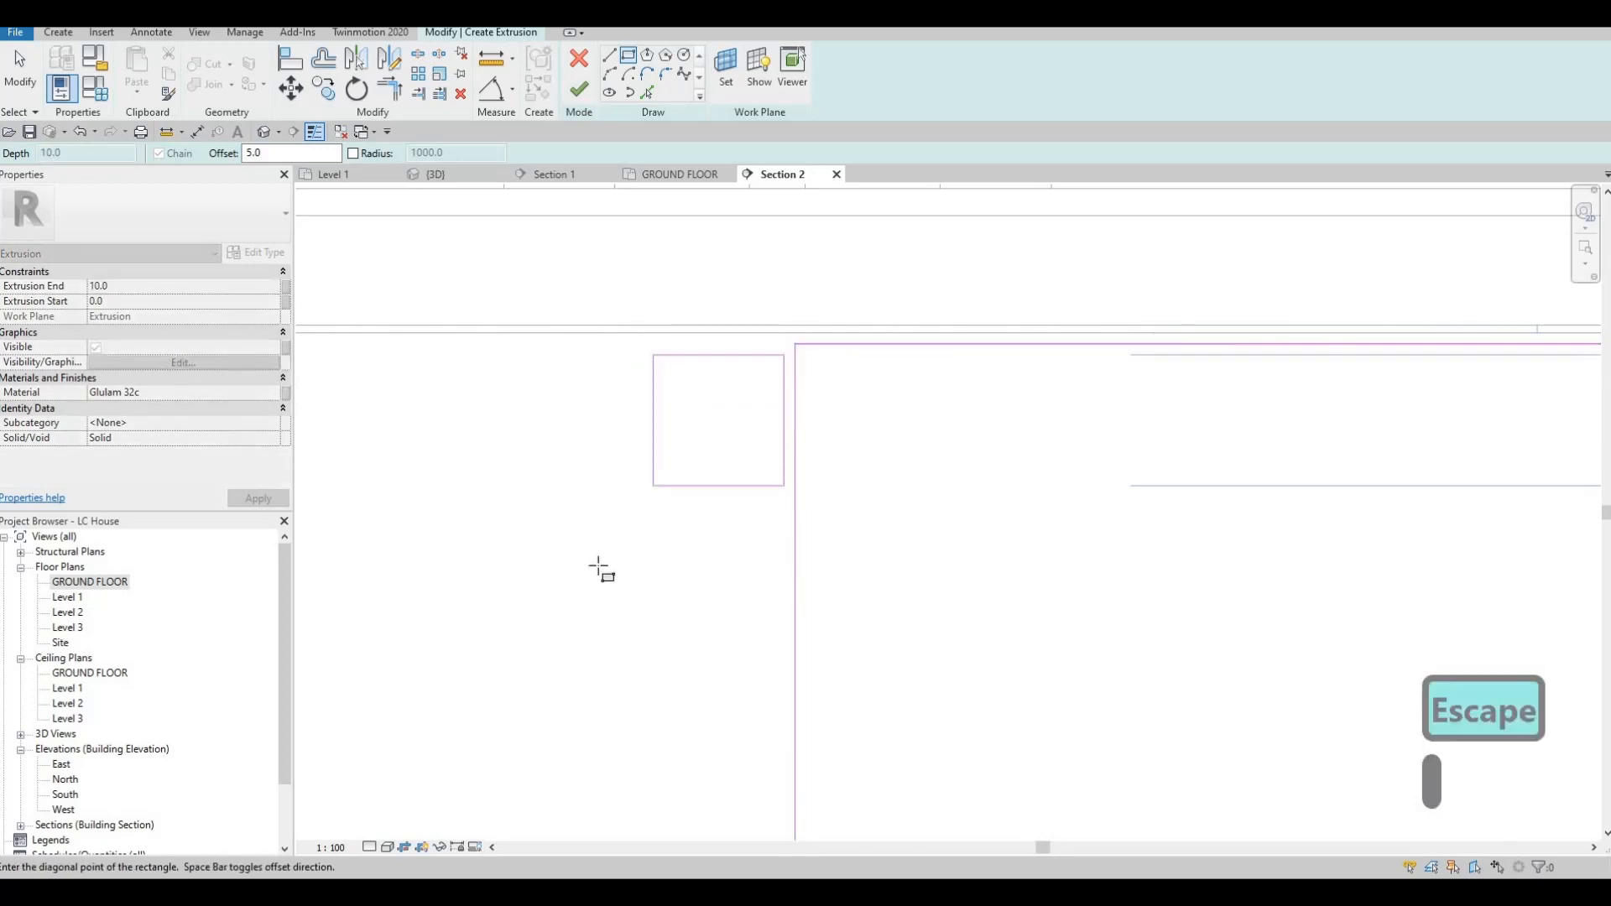
scroll(614, 546, "down", 3)
middle_click_drag(513, 767, 676, 514)
scroll(677, 514, "down", 3)
scroll(632, 576, "down", 3)
middle_click_drag(572, 801, 643, 505)
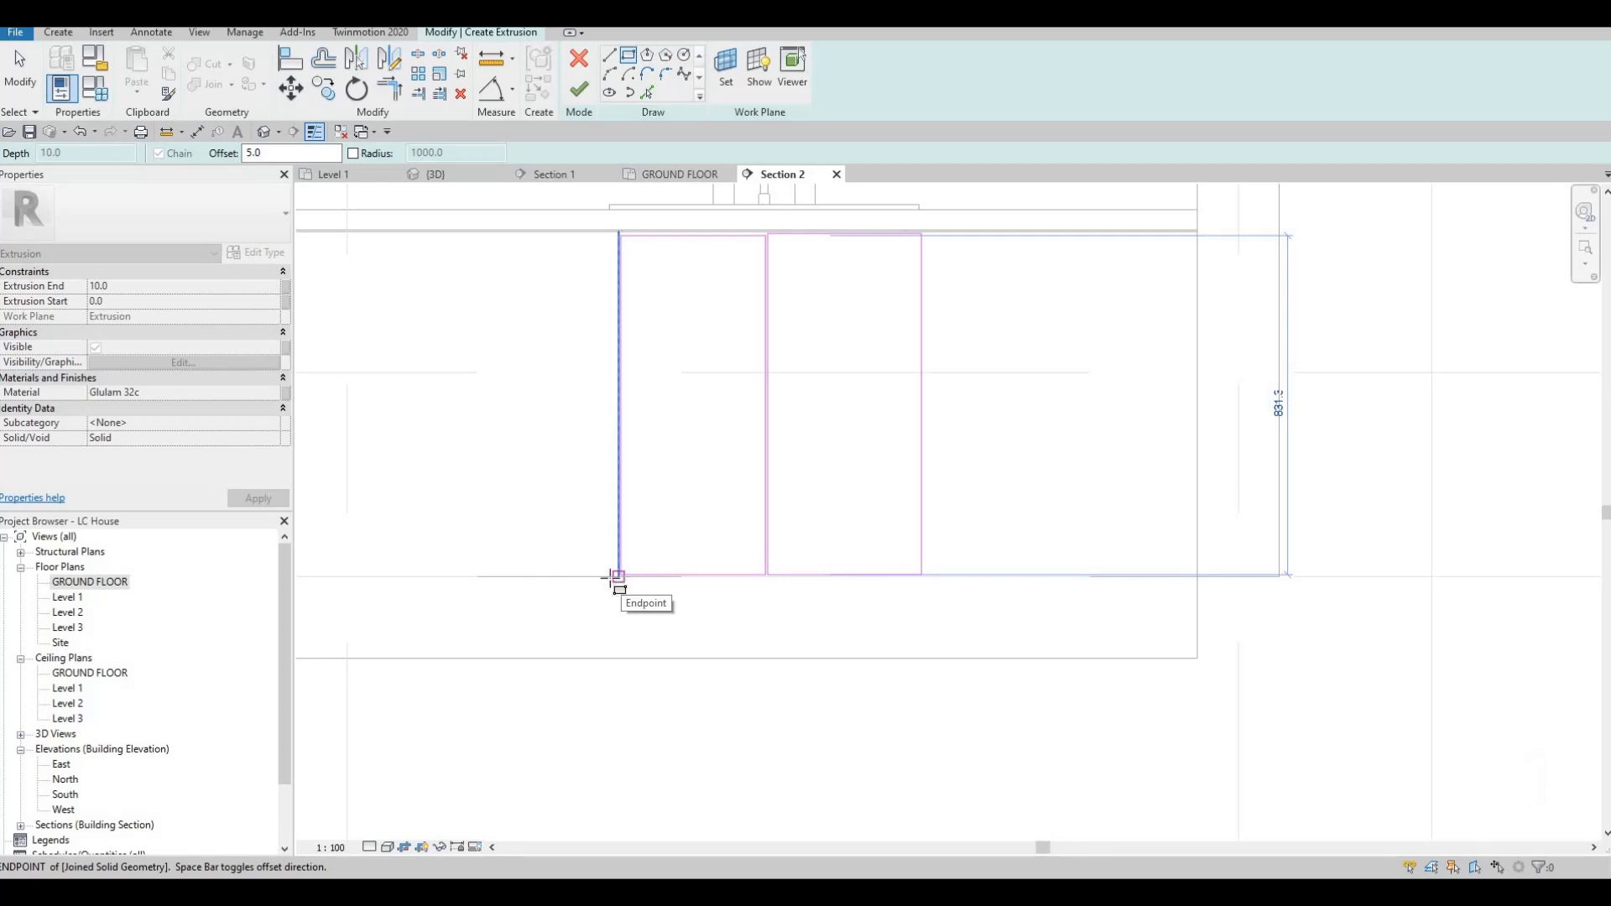
left_click(611, 577)
key("Escape")
key("Escape")
key("Escape")
Align the top edge of the left sink door with the top edge of the right sink door.
scroll(735, 233, "up", 4)
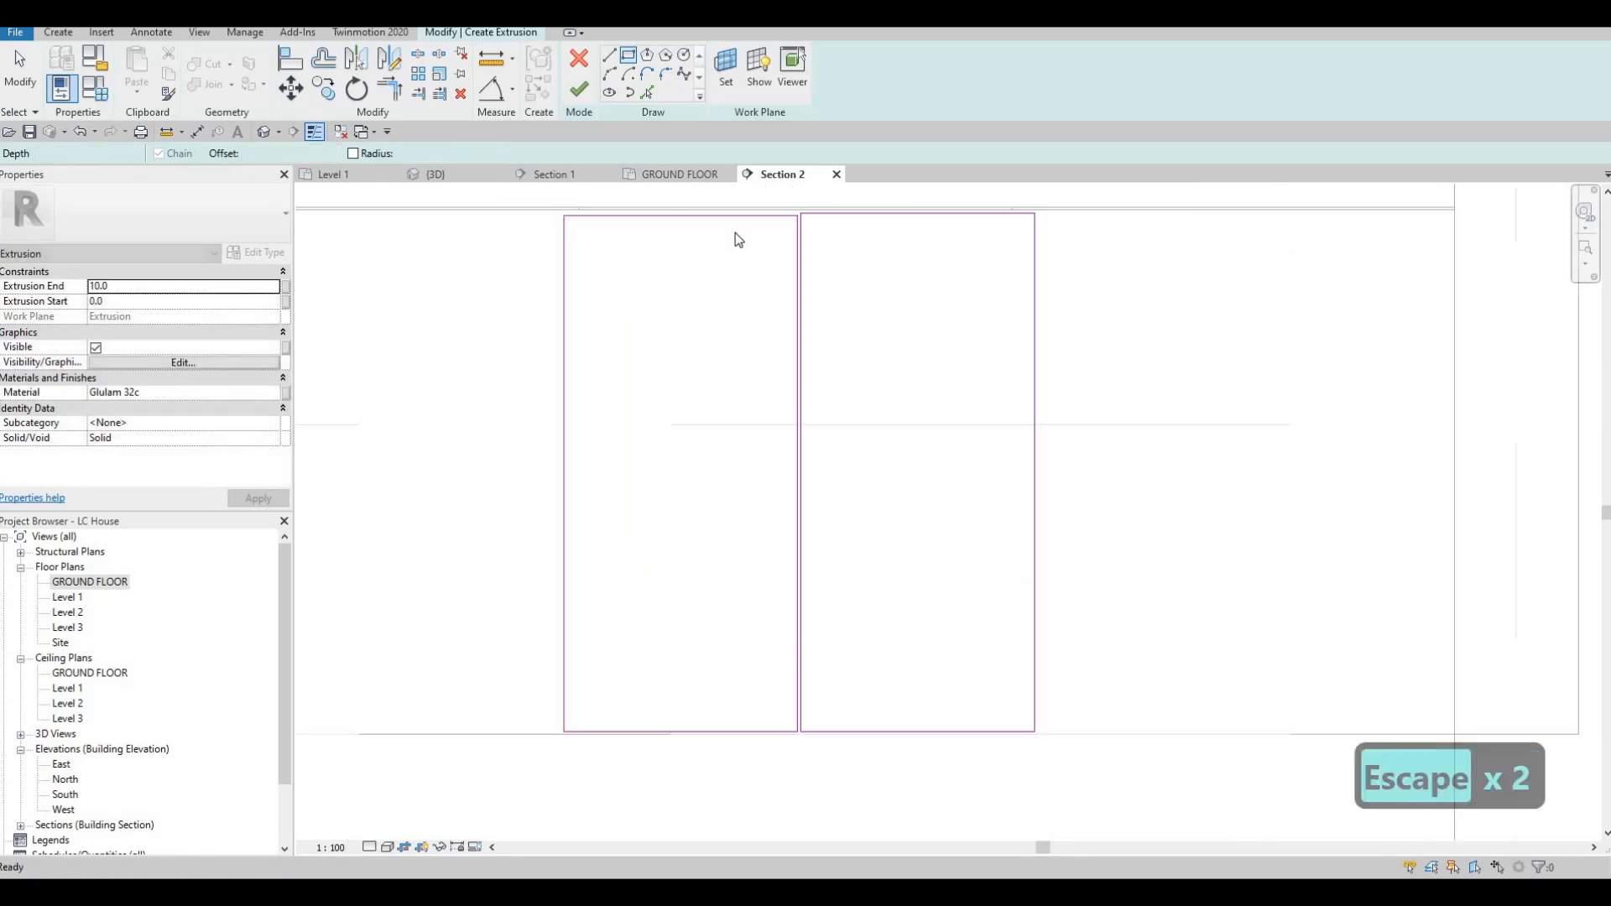
key("a")
key("l")
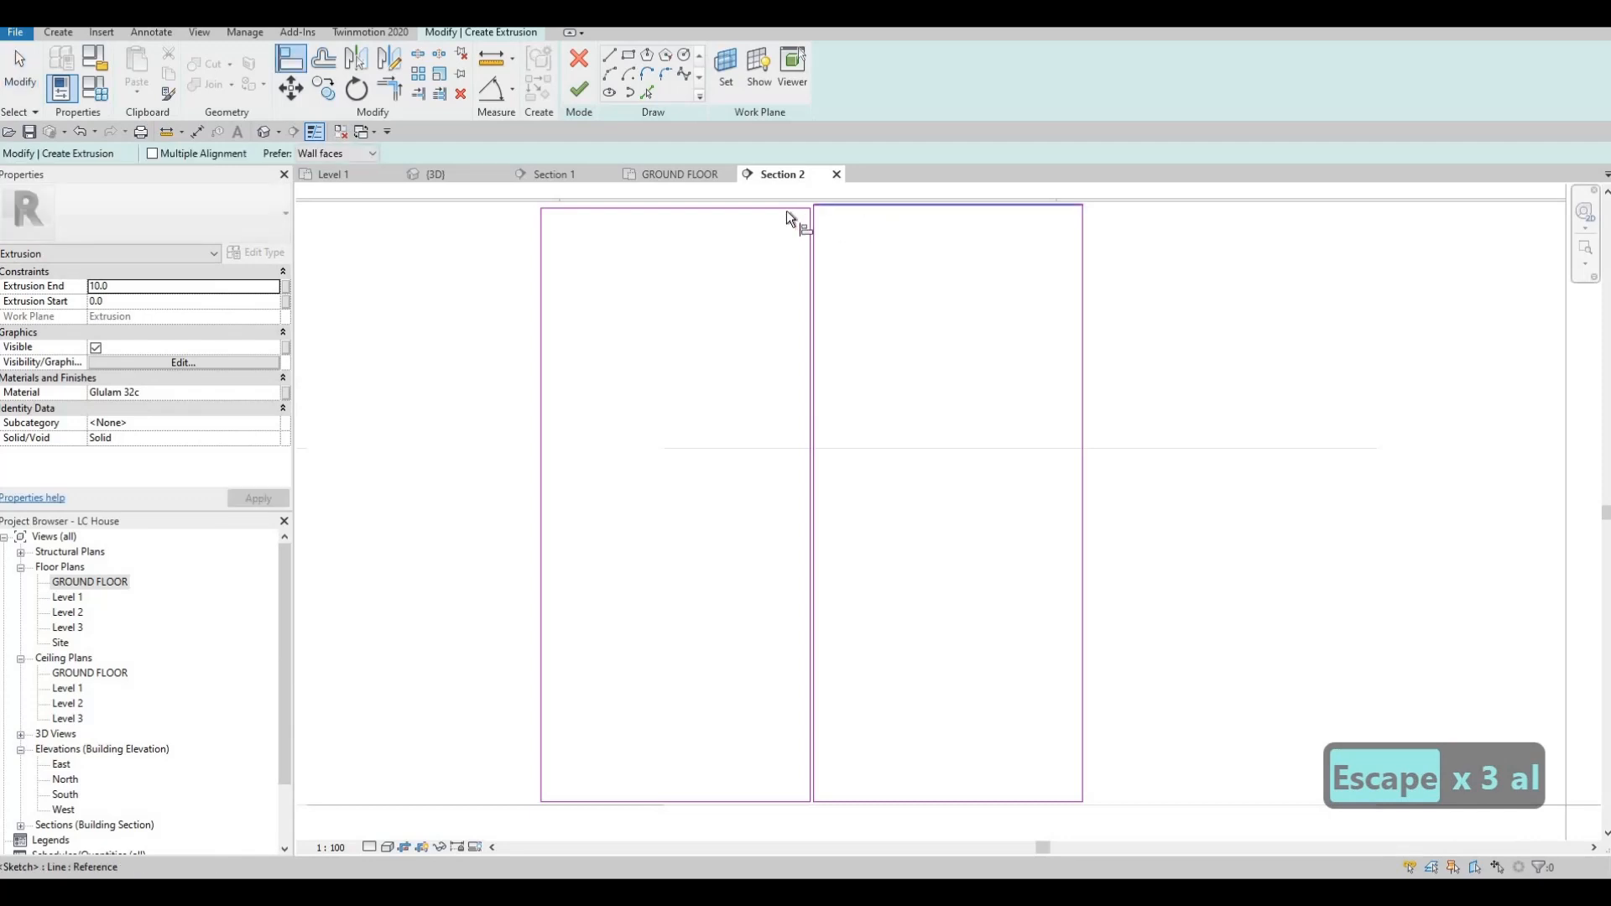
left_click(781, 208)
scroll(755, 244, "down", 3)
key("Escape")
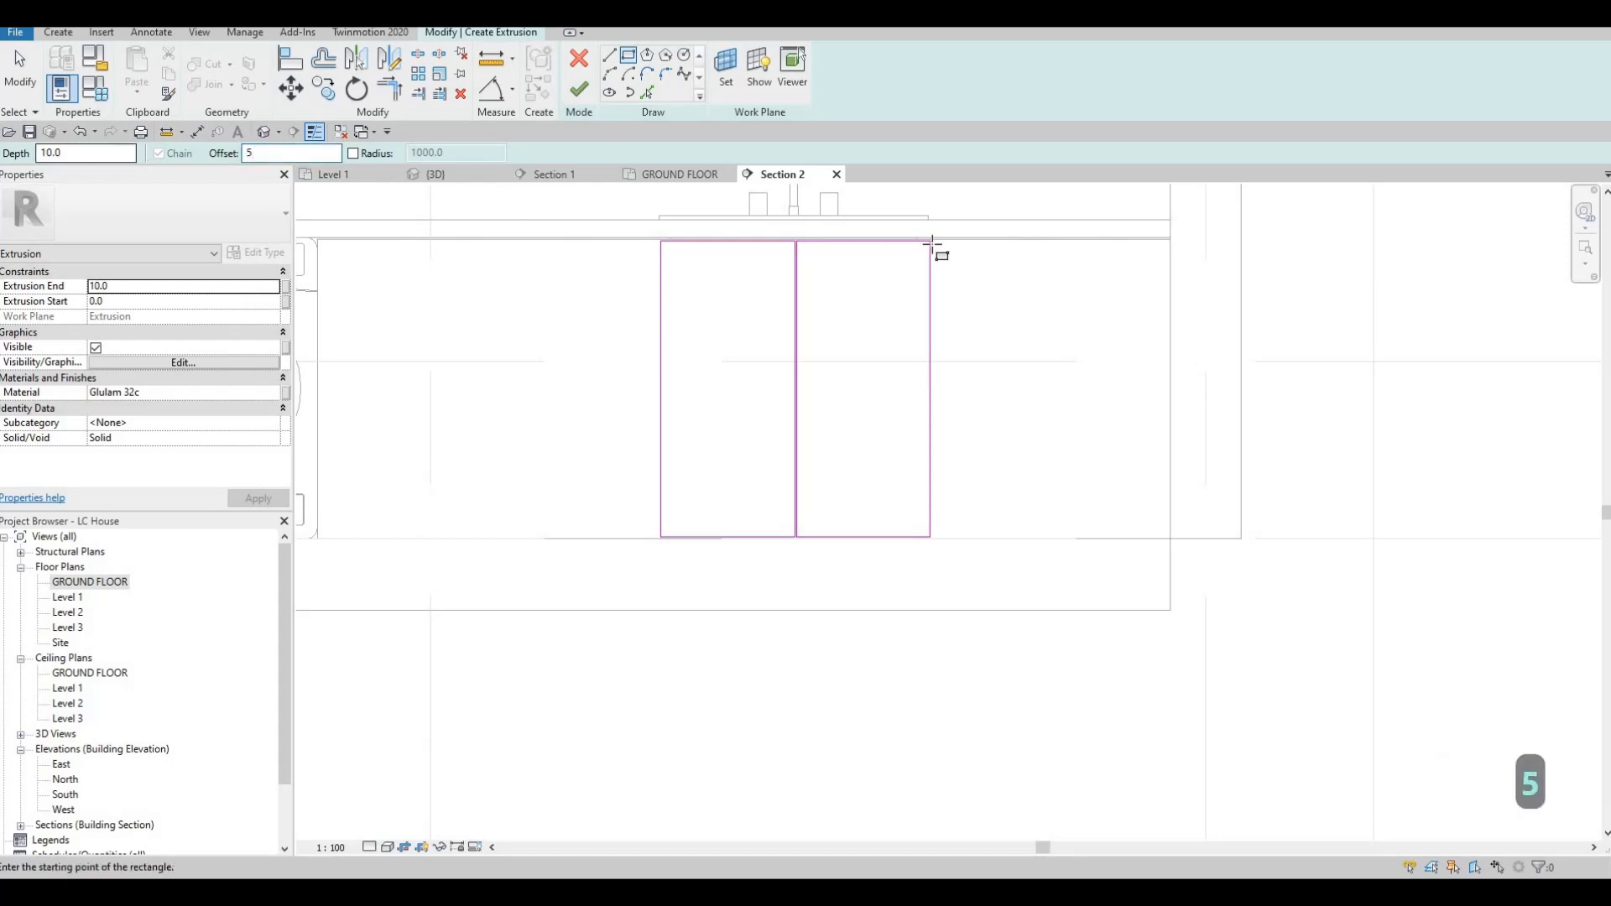
Sketch a door rectangle about 667 mm wide from the right sink door to the counter's right end, with a 5 mm offset.
key("Return")
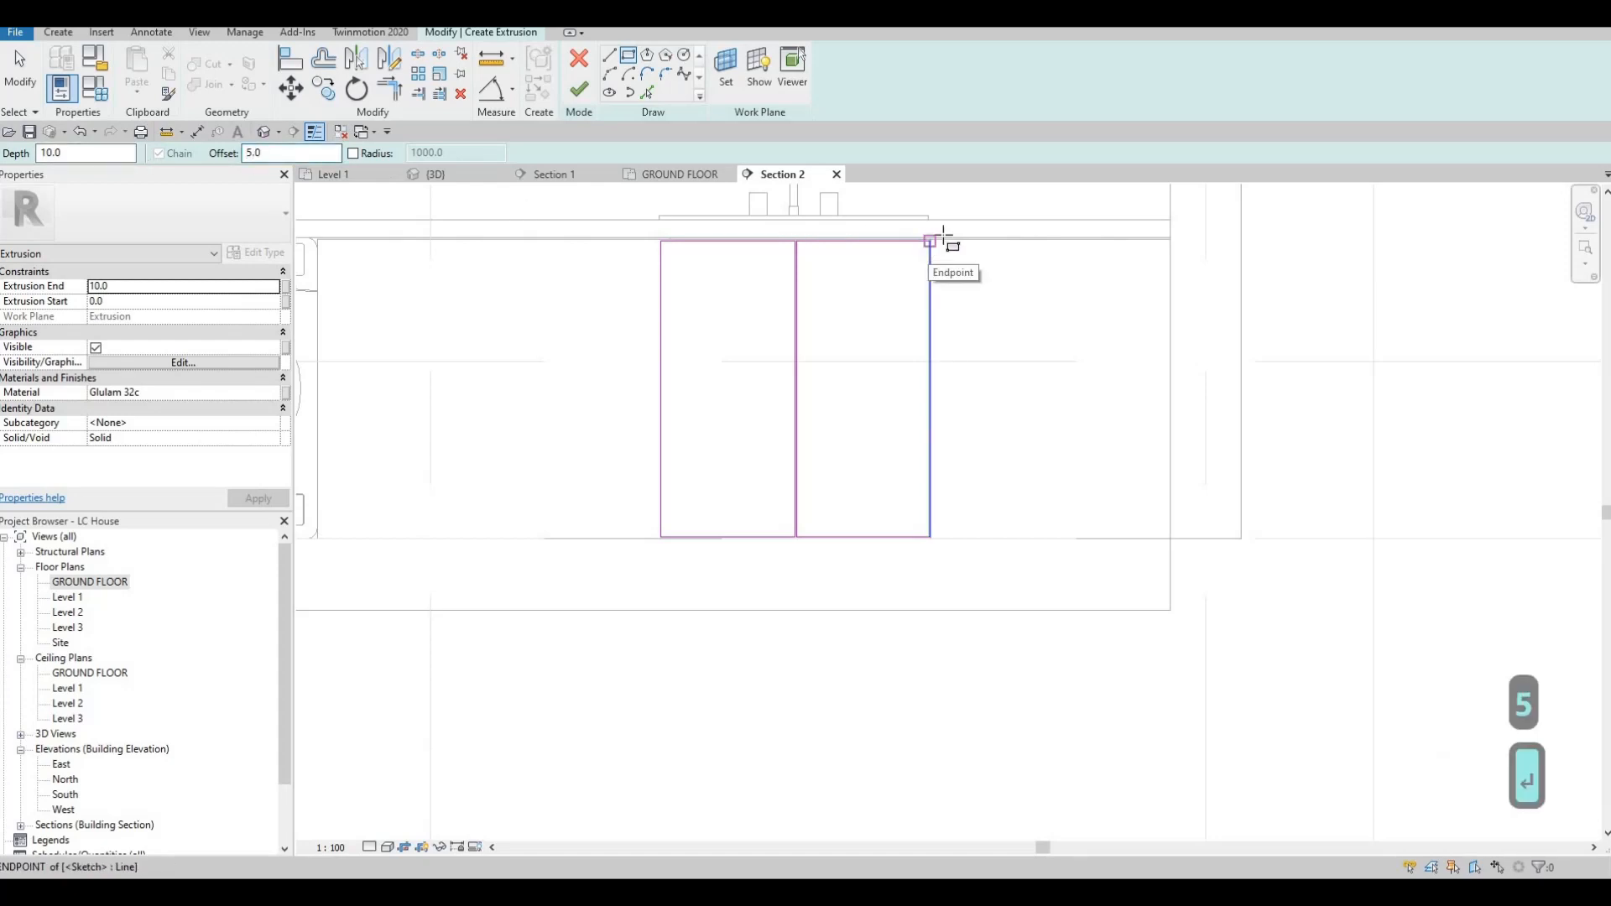
scroll(932, 239, "up", 3)
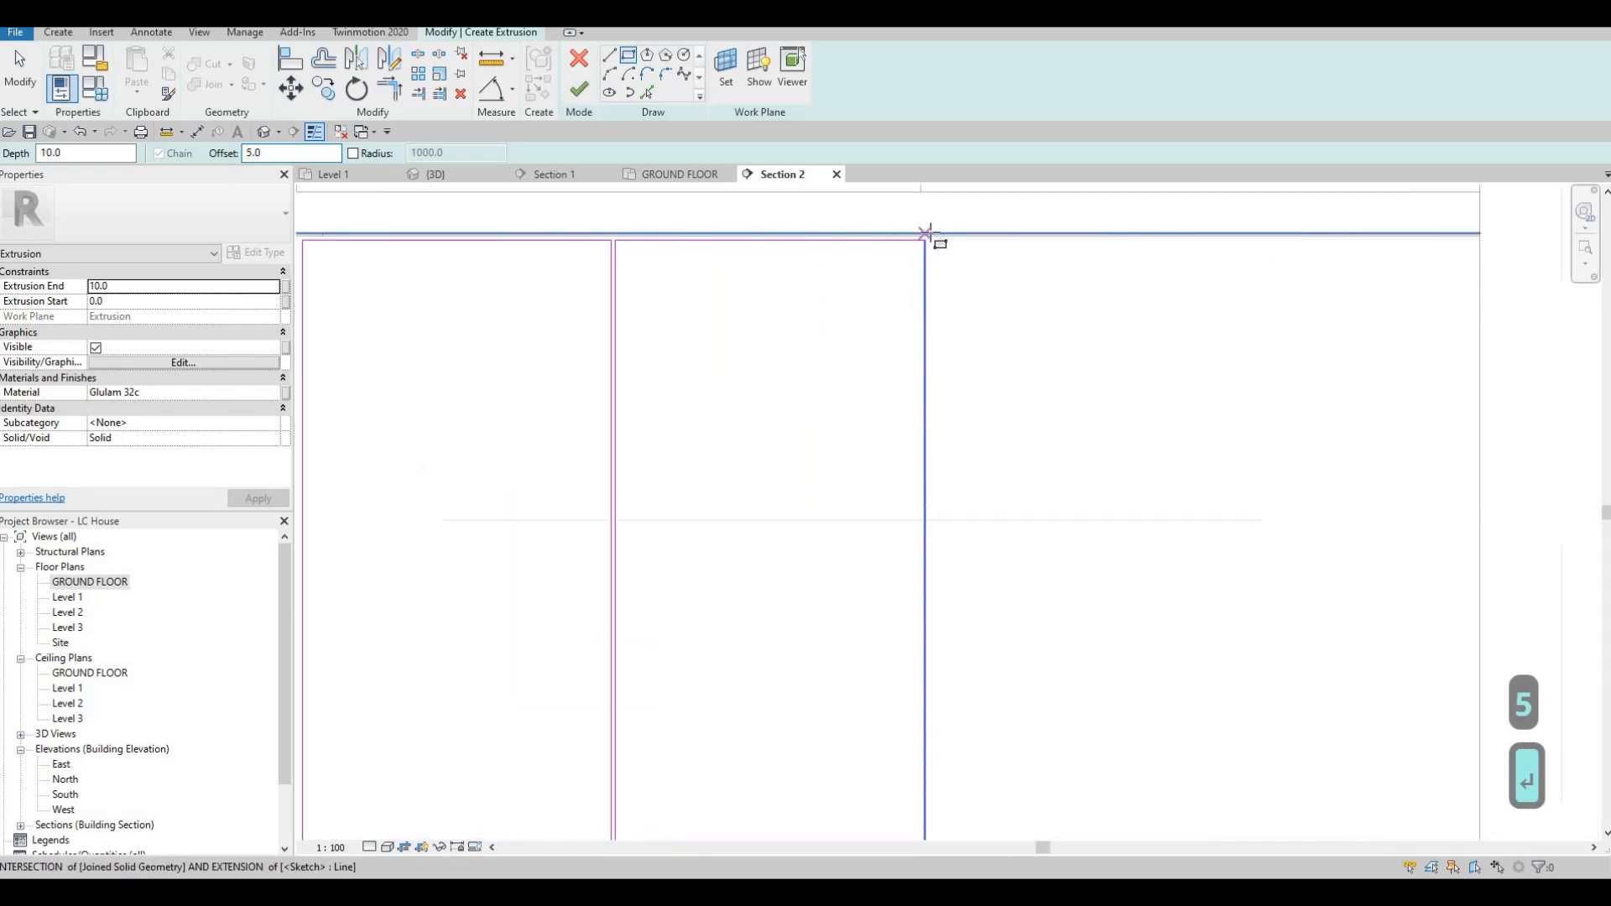
left_click(925, 233)
middle_click_drag(1215, 475, 1188, 425)
scroll(1301, 647, "down", 2)
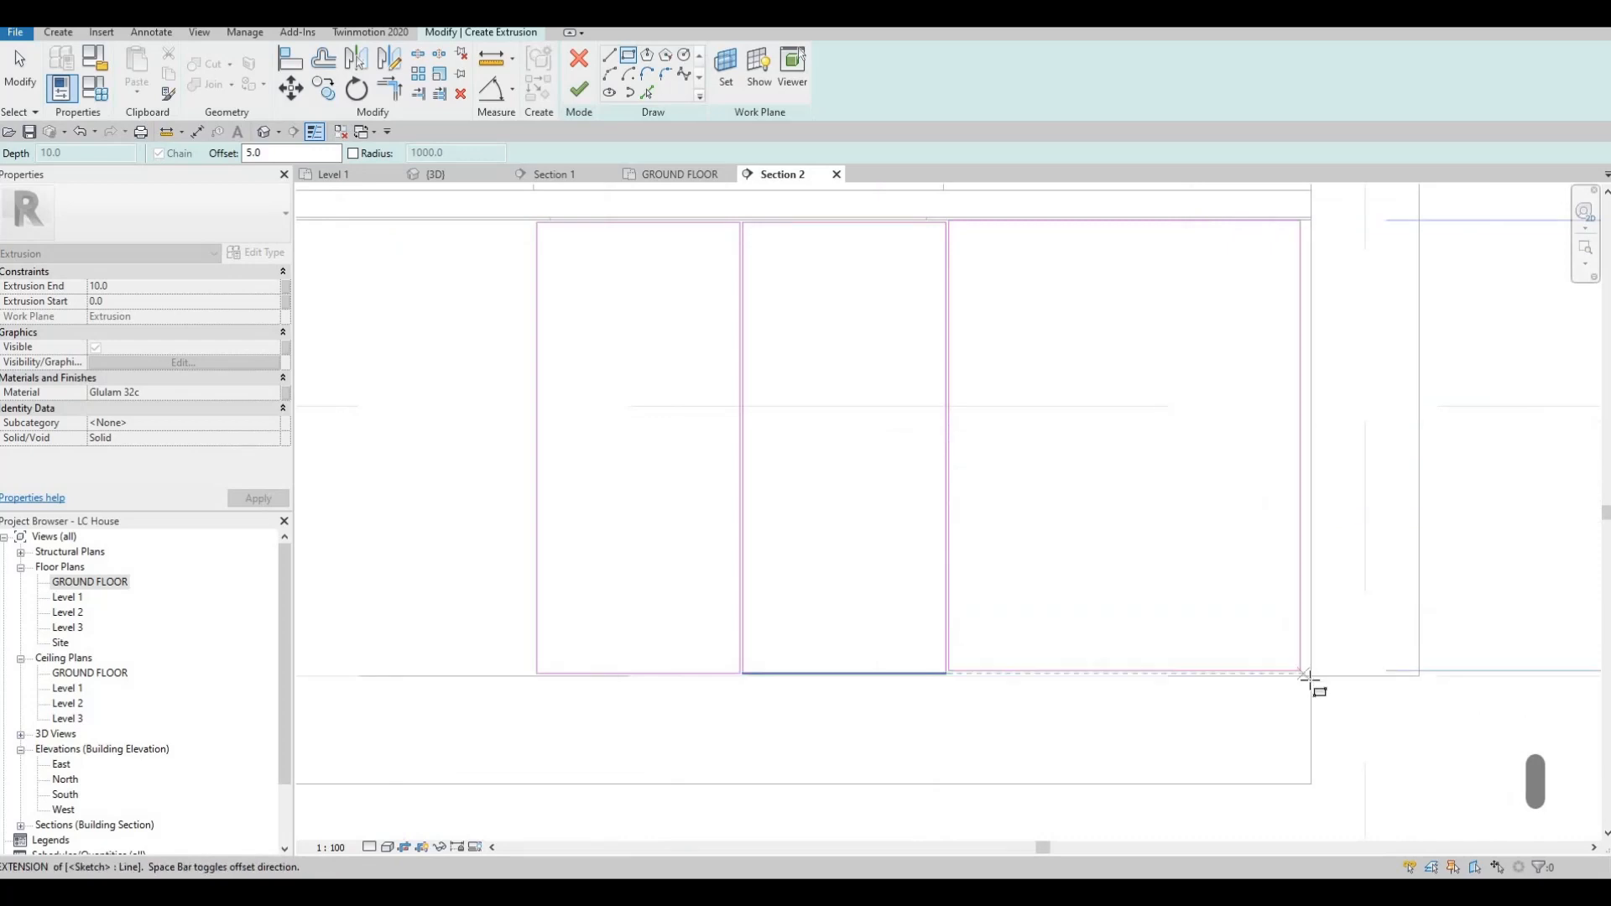
left_click(1311, 675)
Sketch a door rectangle about 474 mm wide beside the left sink door, towards the washing machines, with a 5 mm offset.
middle_click_drag(543, 232, 965, 252)
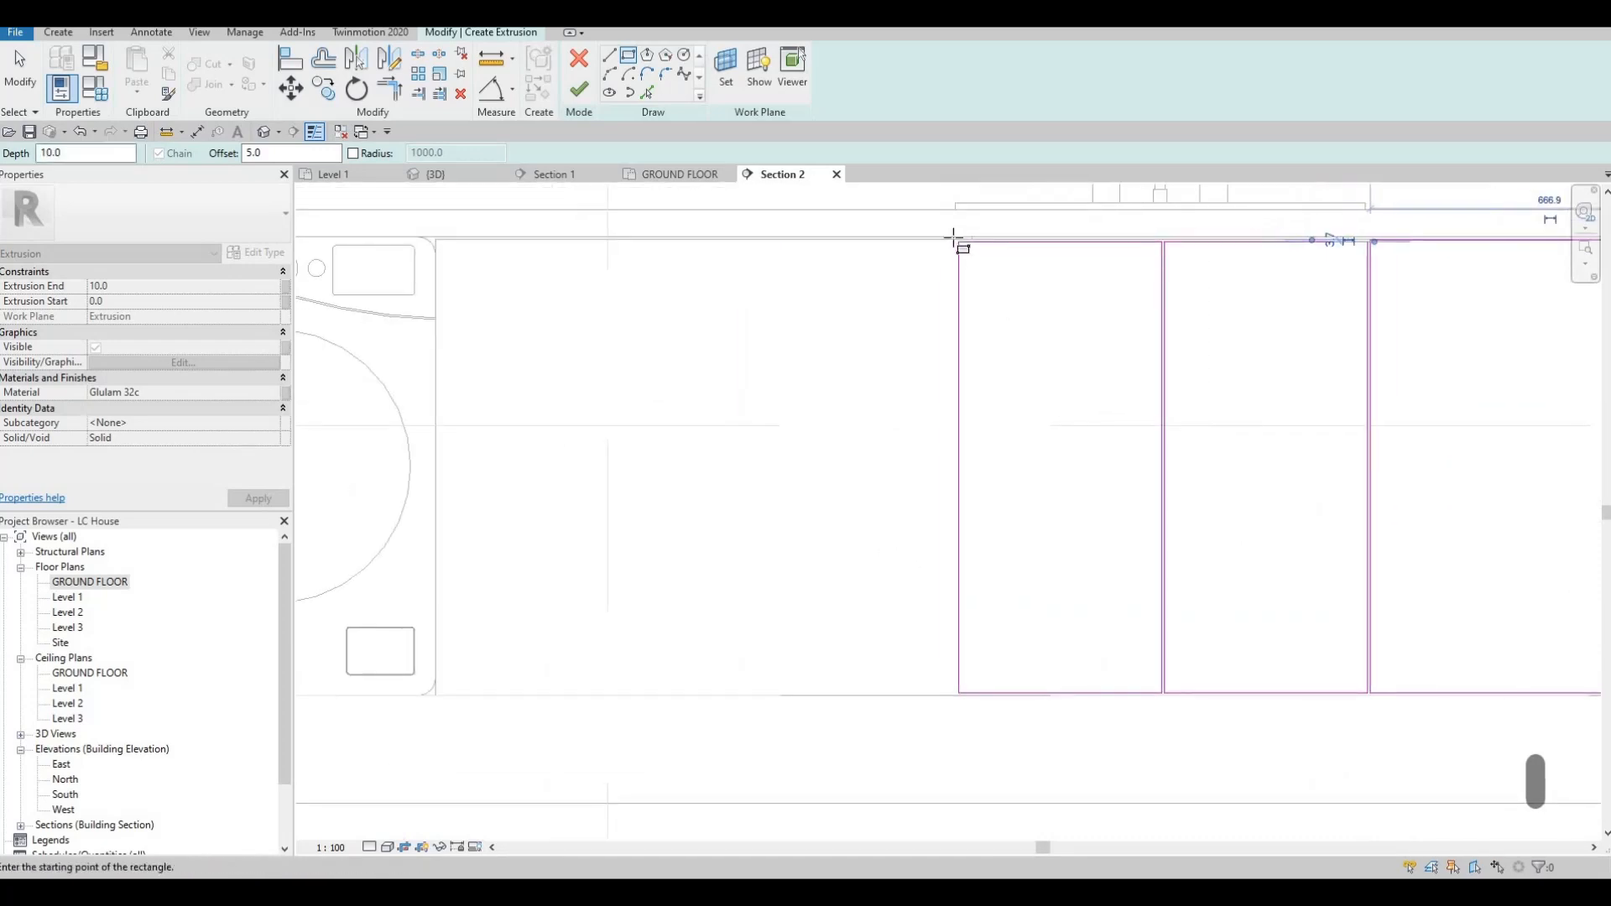
left_click(722, 492)
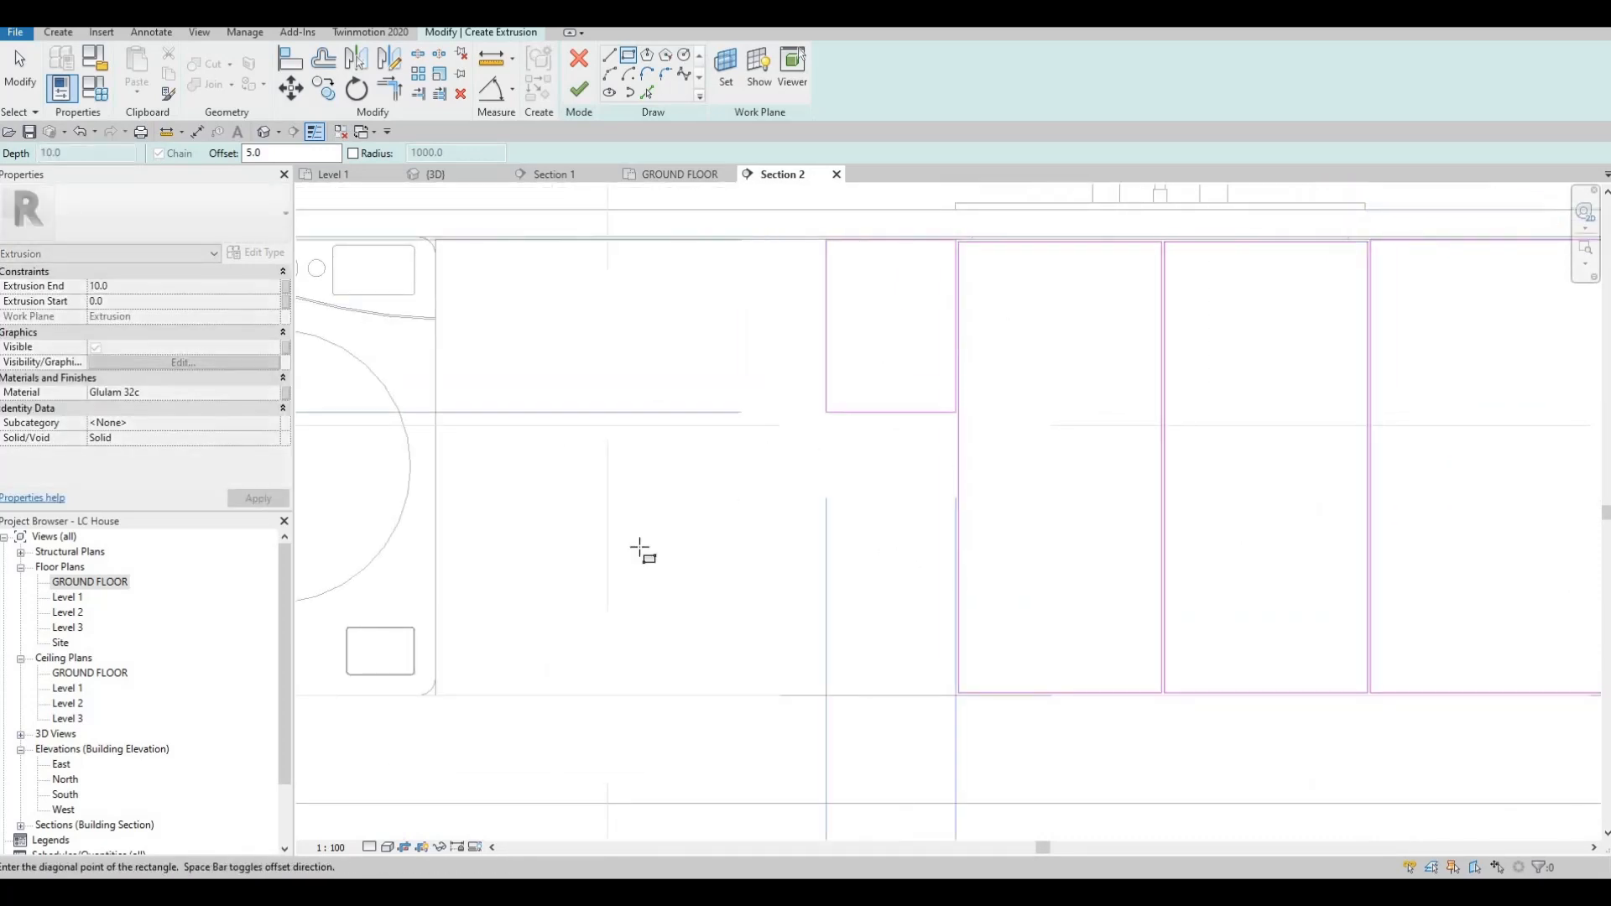
left_click(701, 693)
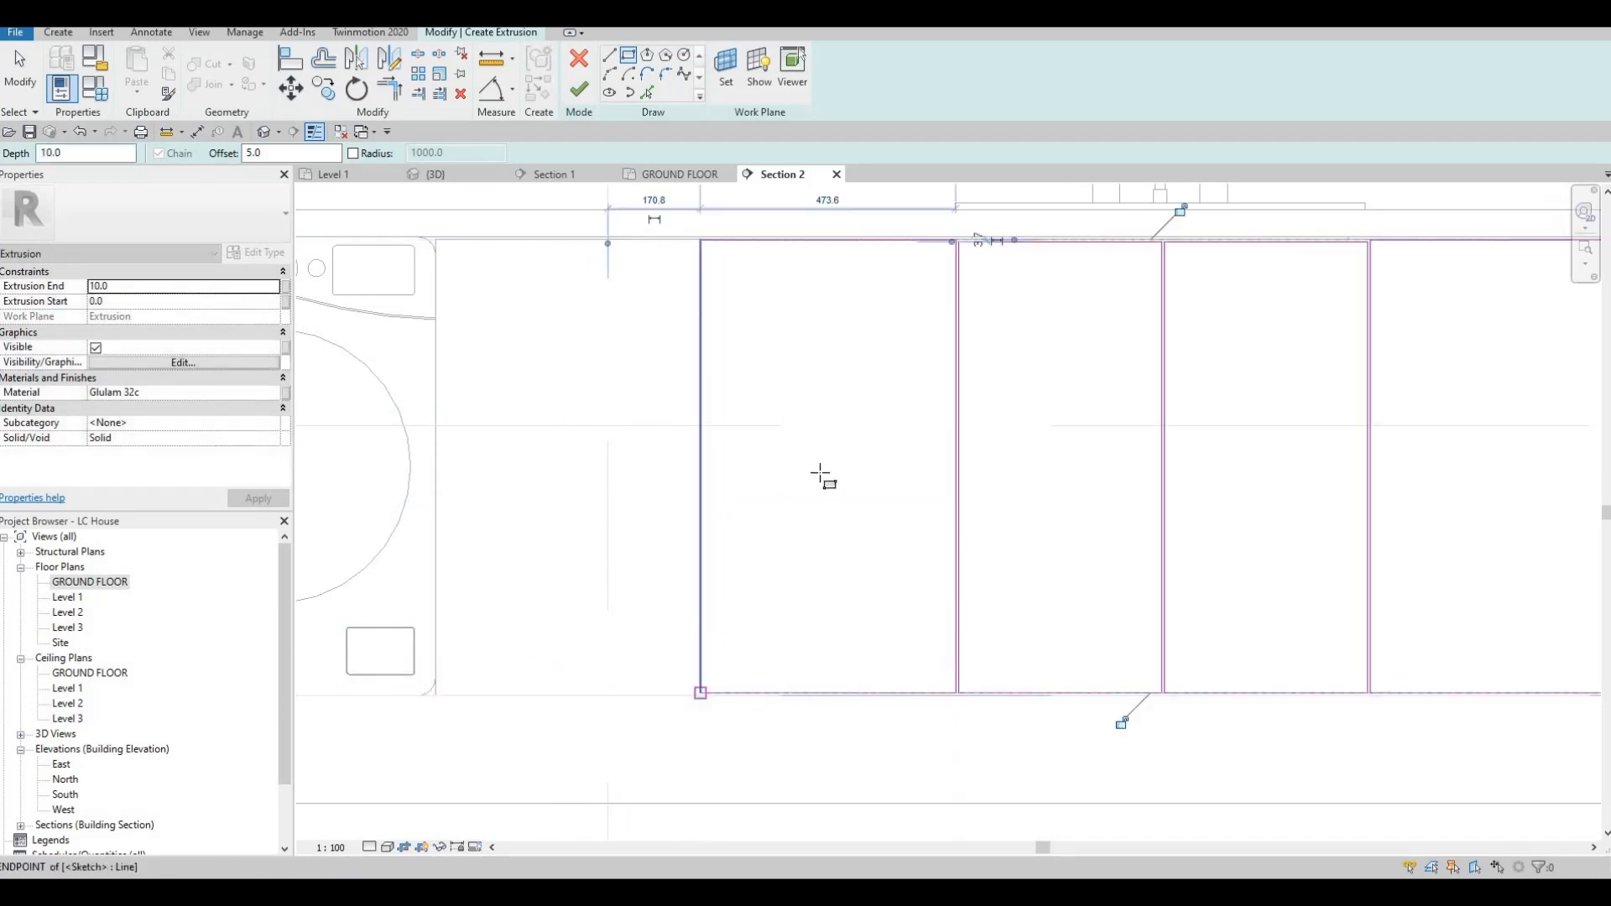
scroll(821, 476, "down", 1)
key("Escape")
scroll(971, 341, "up", 3)
key("Escape")
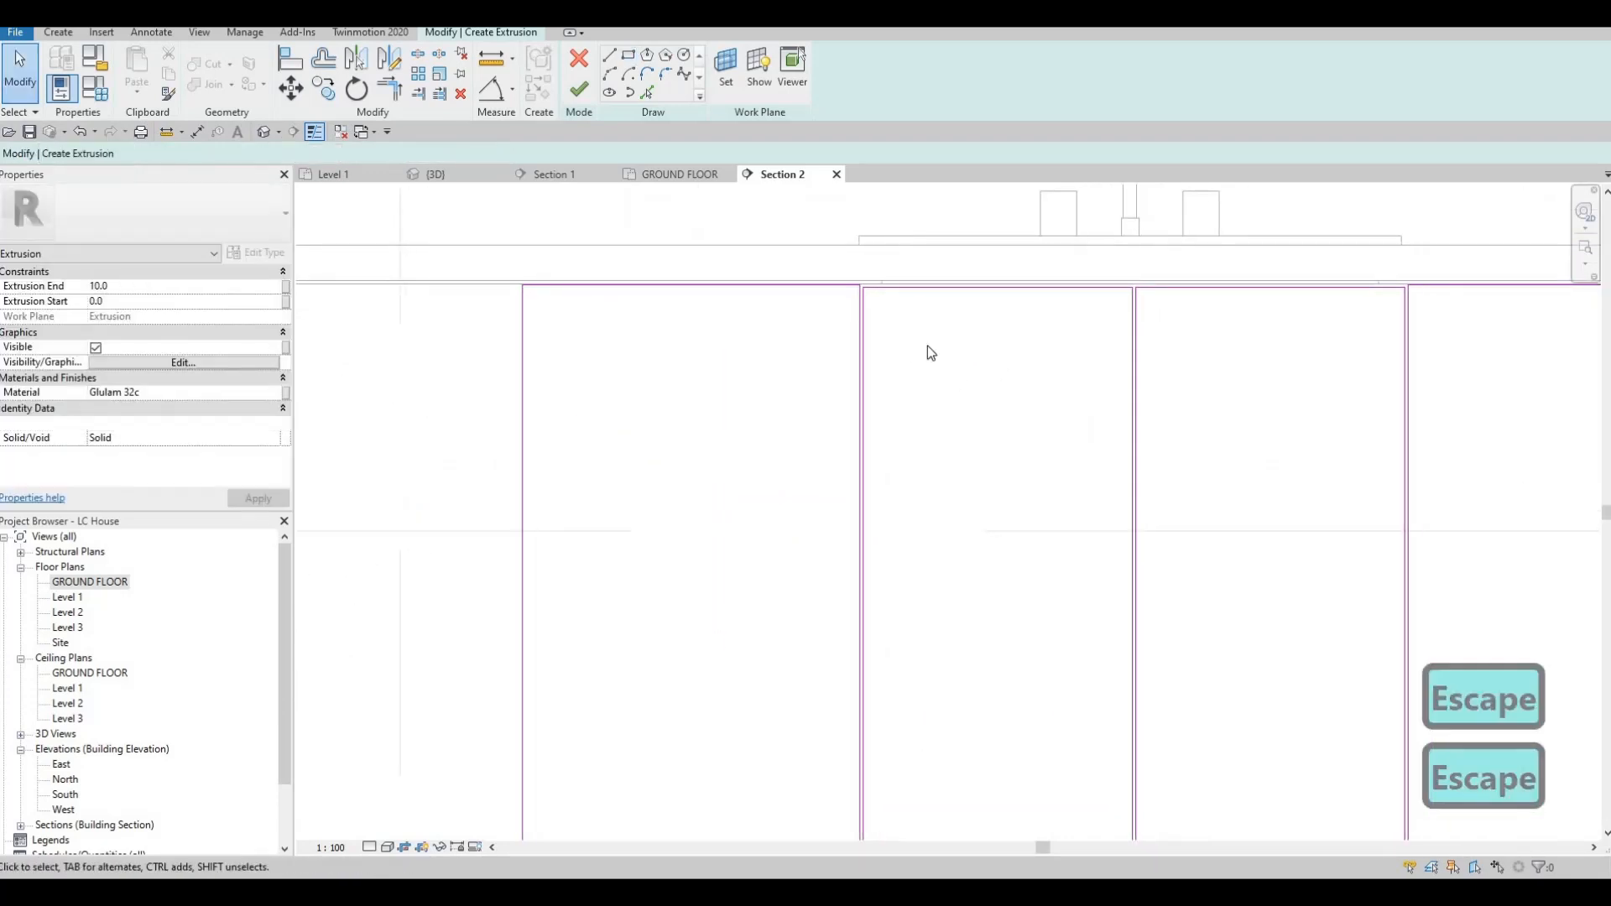
key("Escape")
Align the top edge of the far right door with the top edges of the sink doors.
key("a")
key("l")
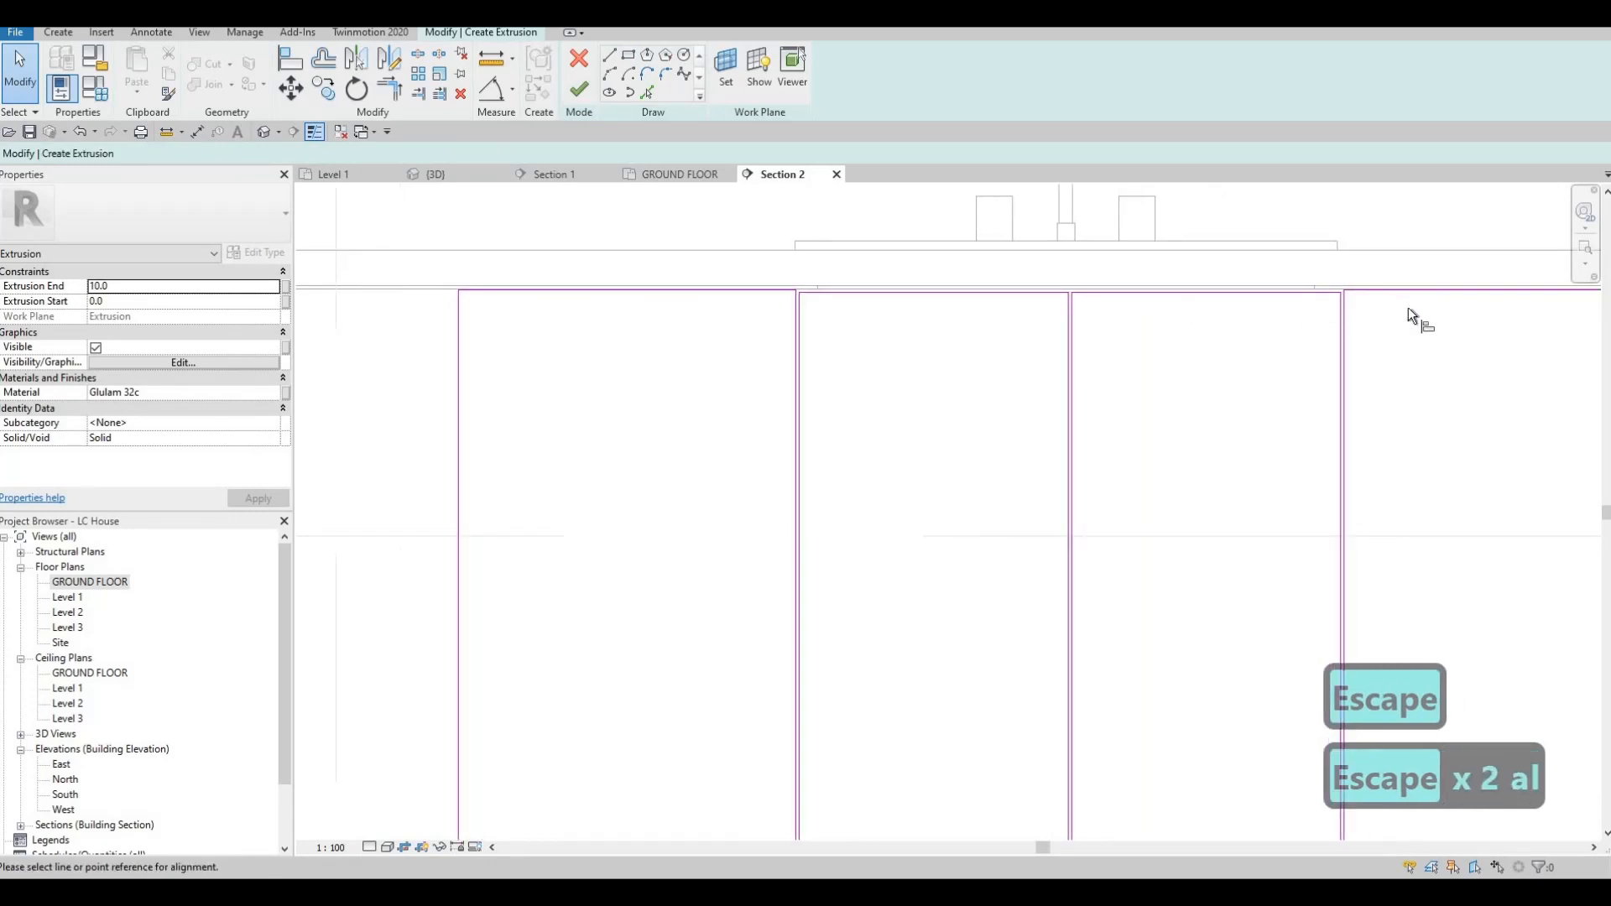
left_click(1410, 291)
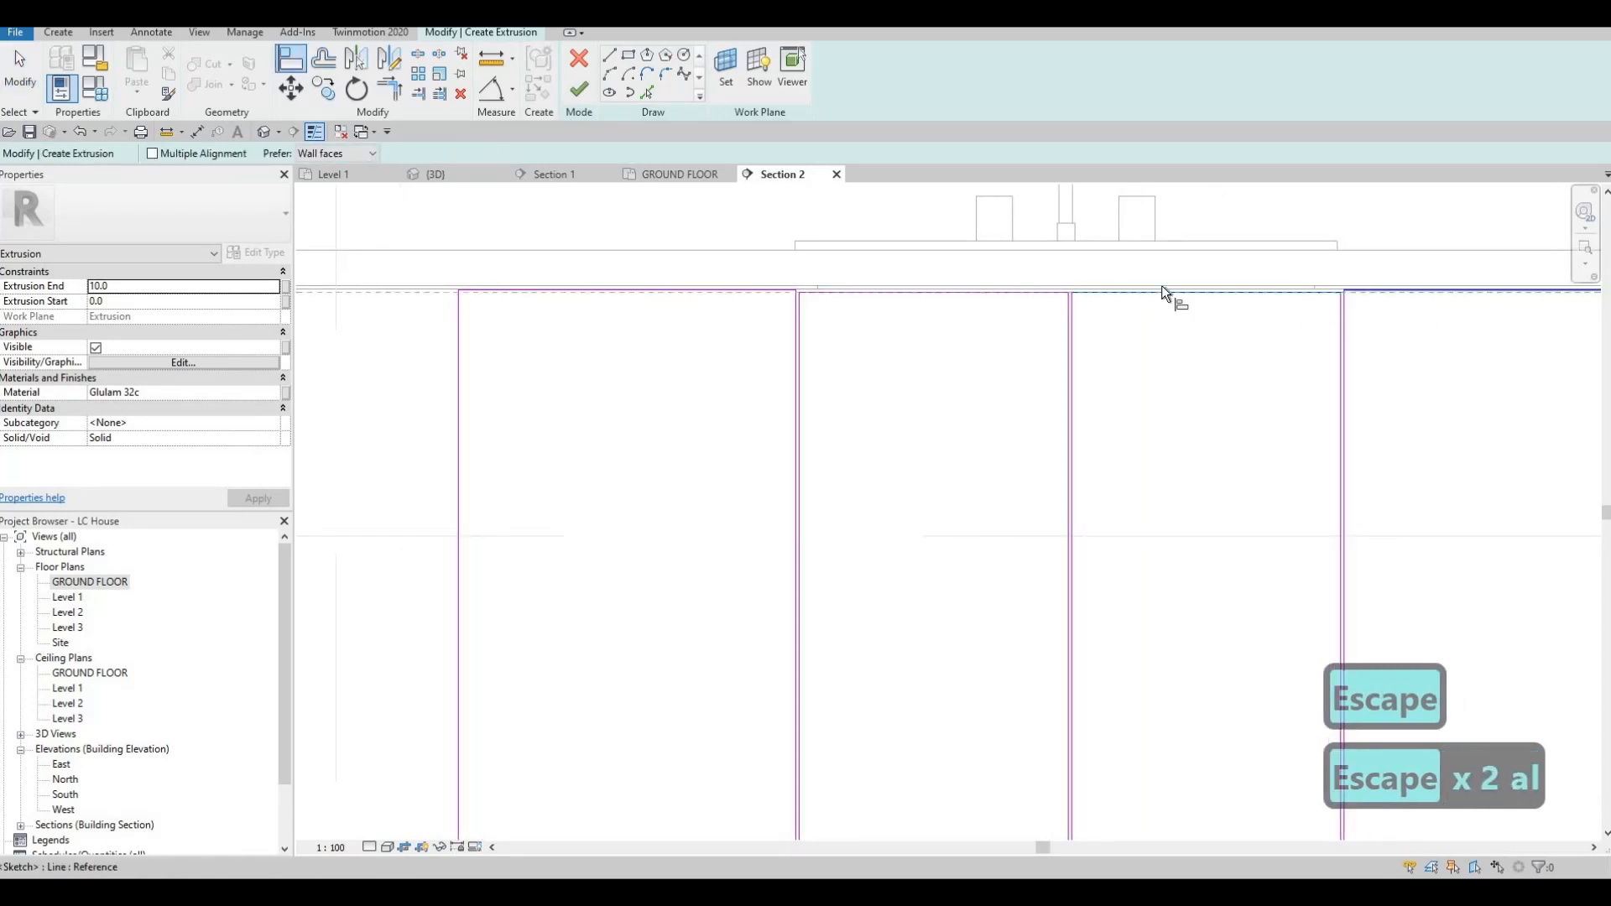
left_click(1017, 294)
key("Escape")
key("Escape")
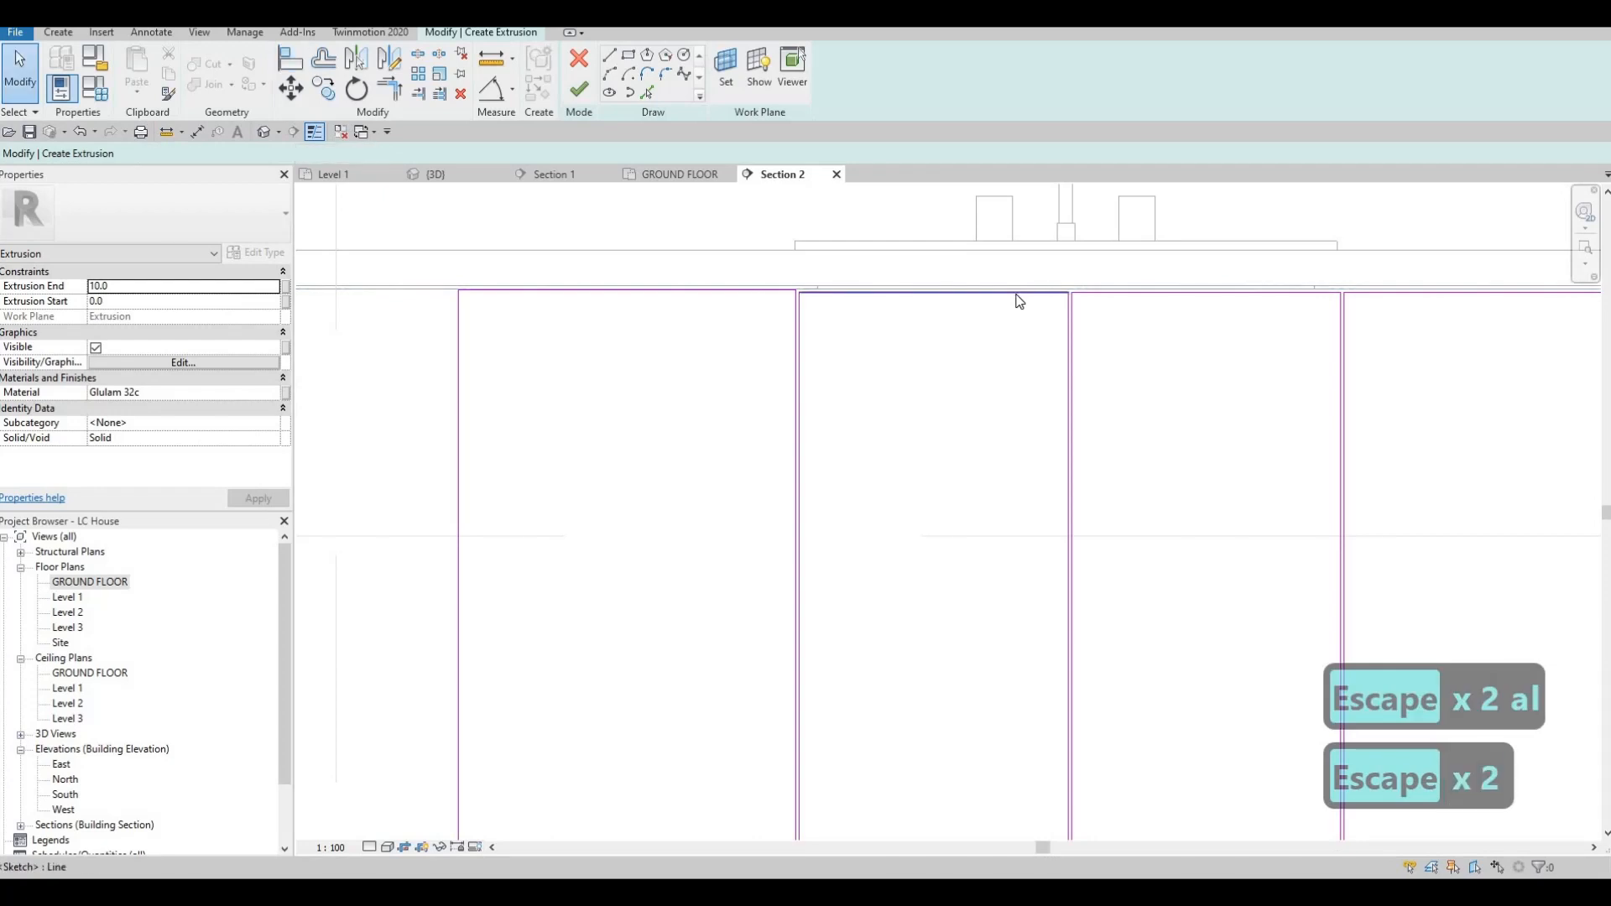
key("Escape")
Align the top edge of the far left door with the top edge of the adjacent sink door.
key("a")
key("l")
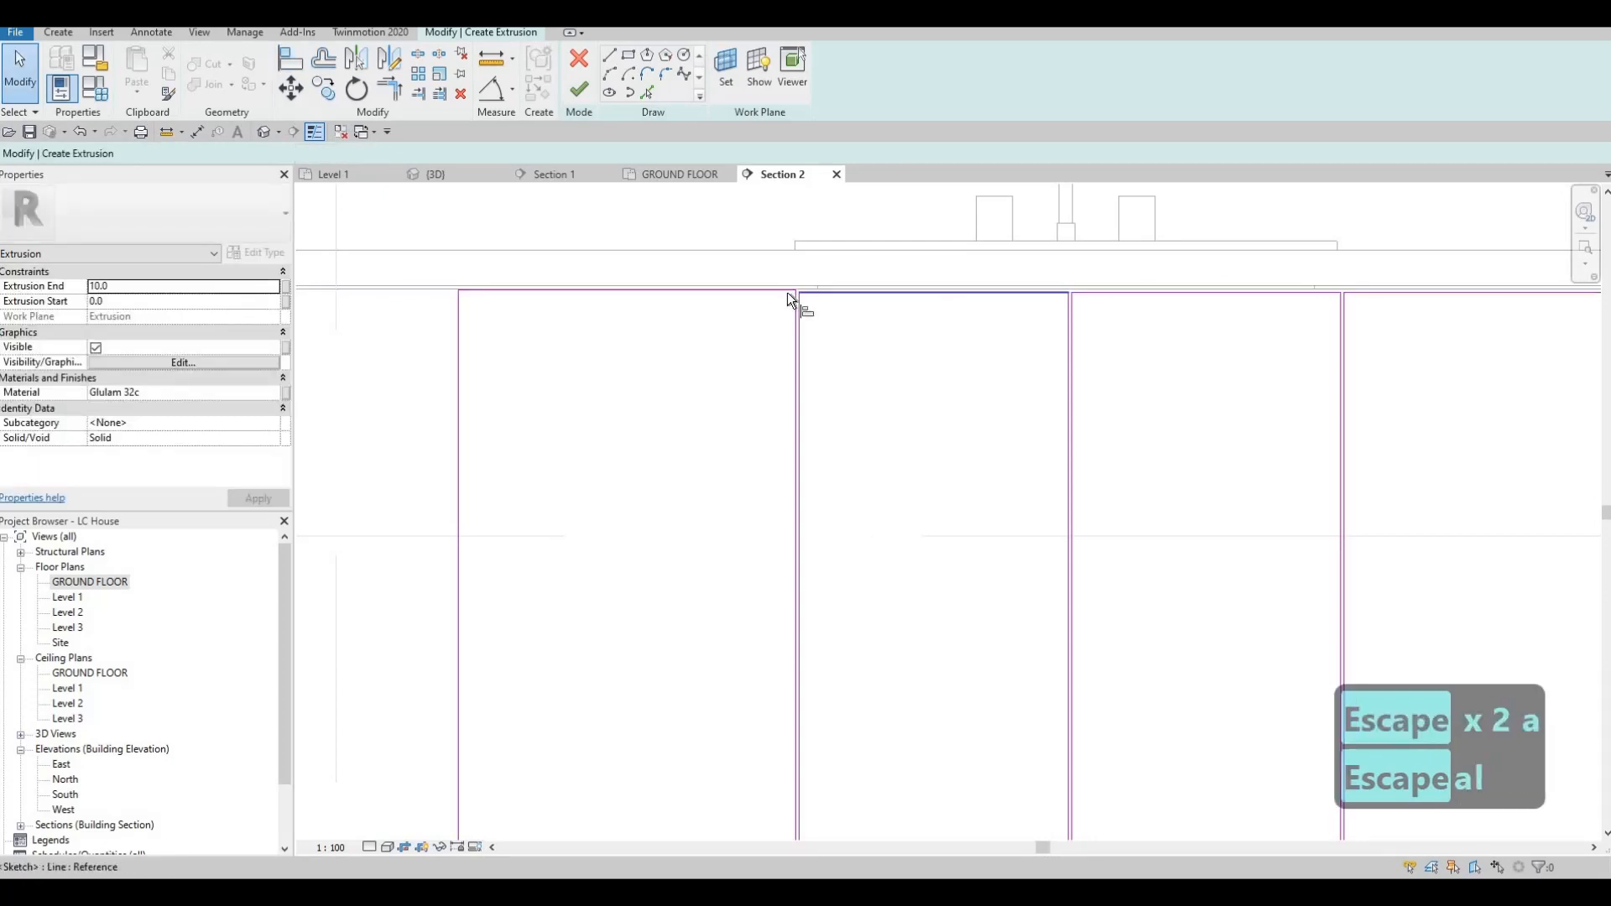
left_click(754, 295)
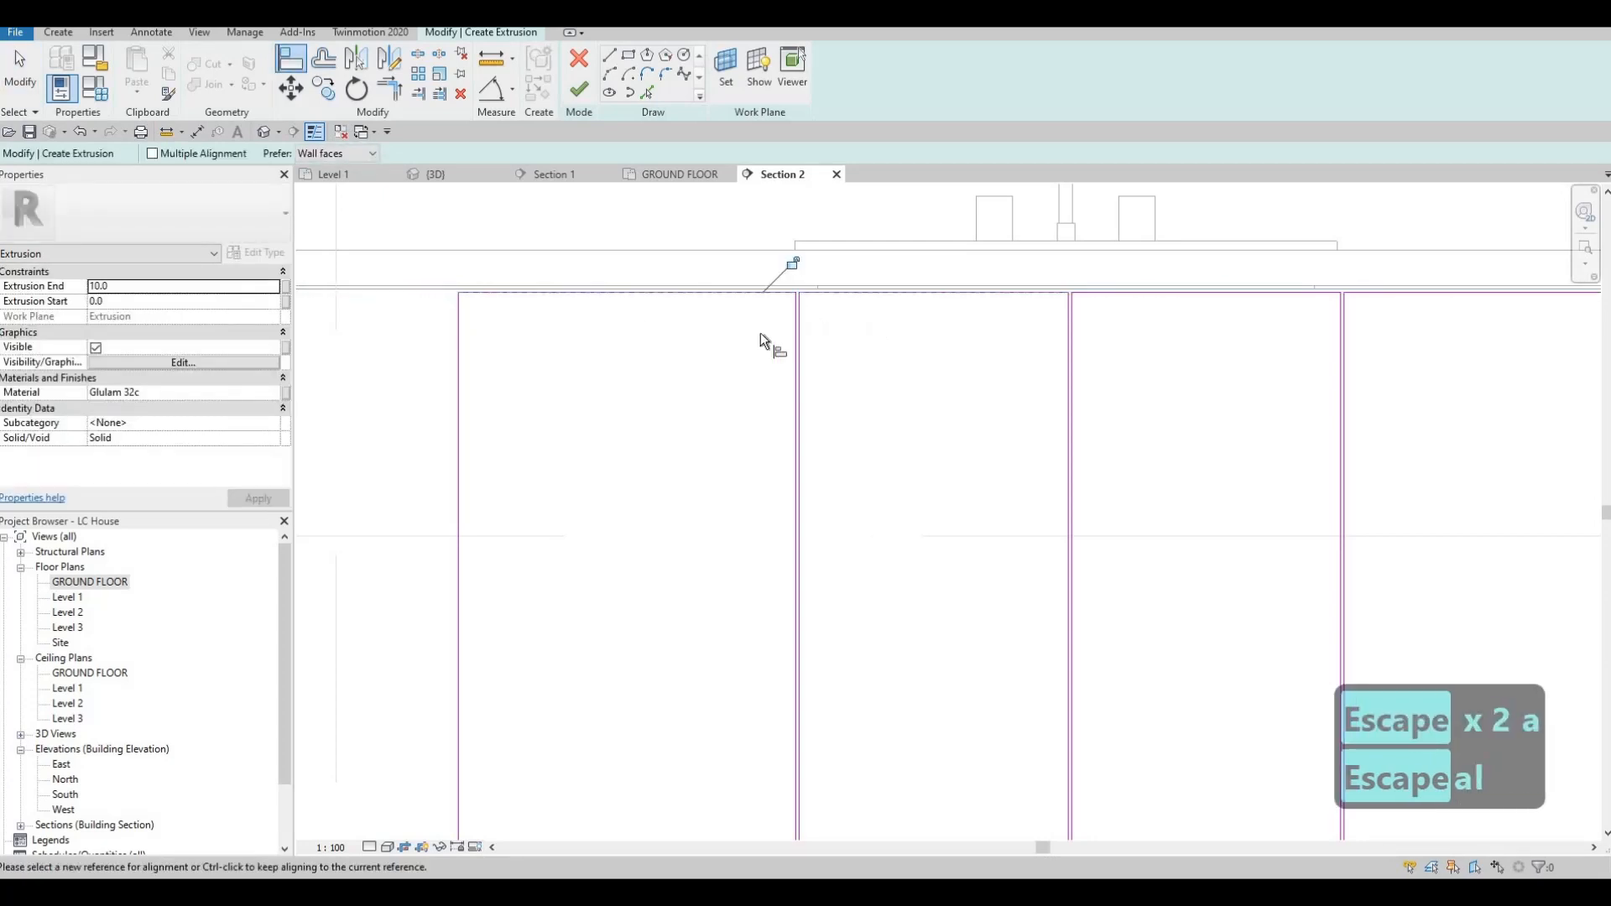
scroll(755, 340, "down", 2)
scroll(751, 352, "down", 2)
key("Escape")
key("Escape")
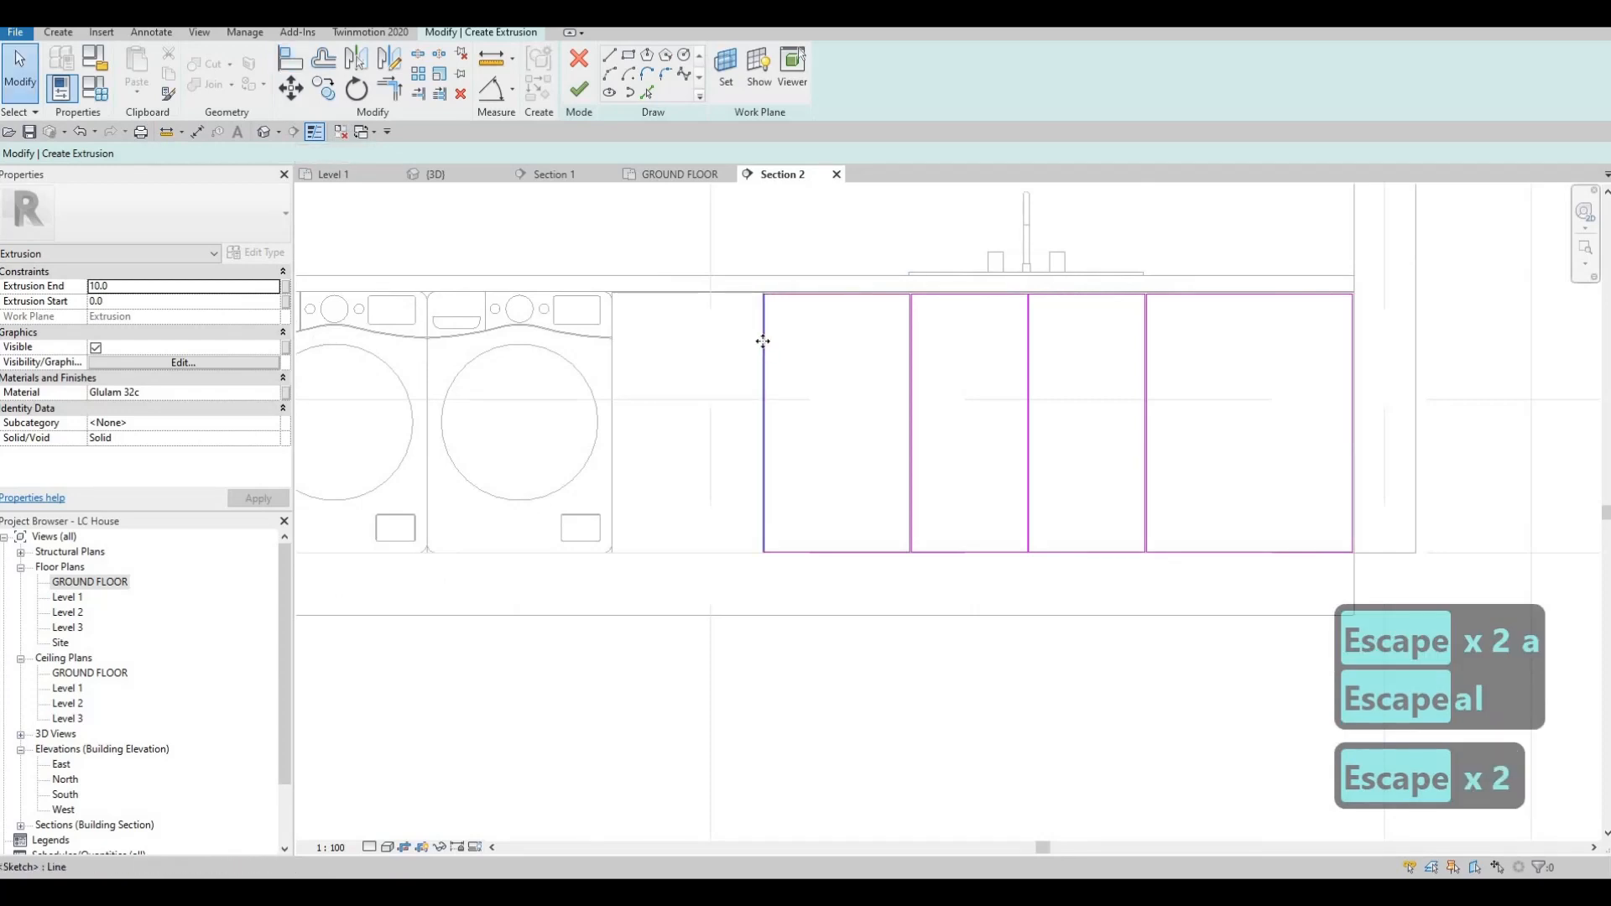
Copy the door rectangle nearest the washing machines into the empty space between it and the machines.
key("Tab")
left_click(761, 339)
key("c")
key("o")
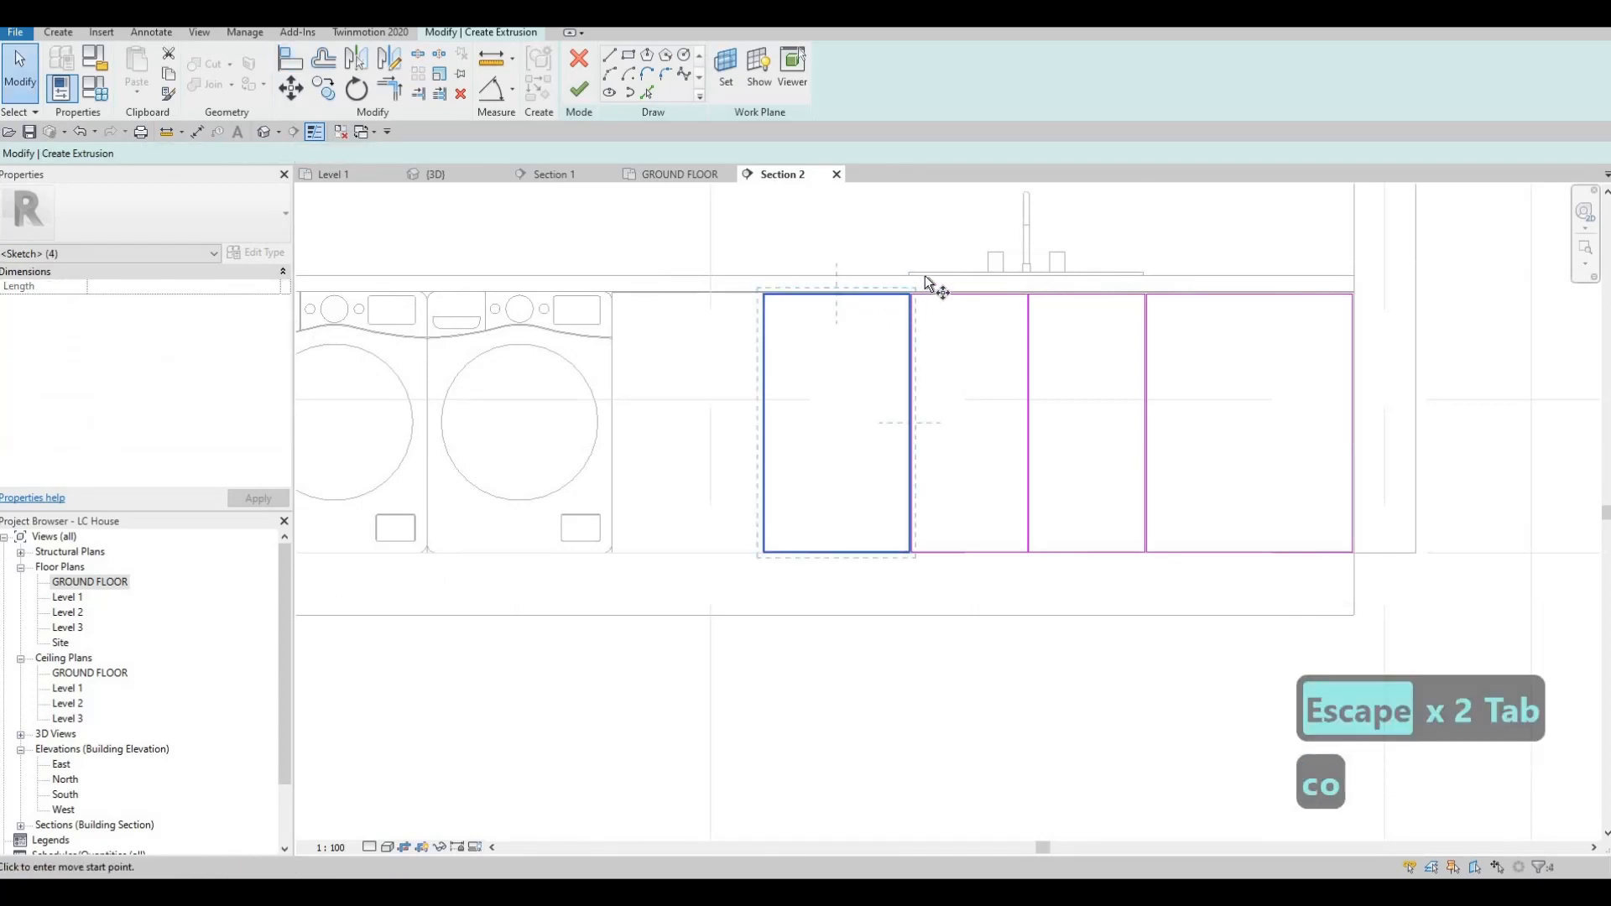
scroll(918, 294, "up", 3)
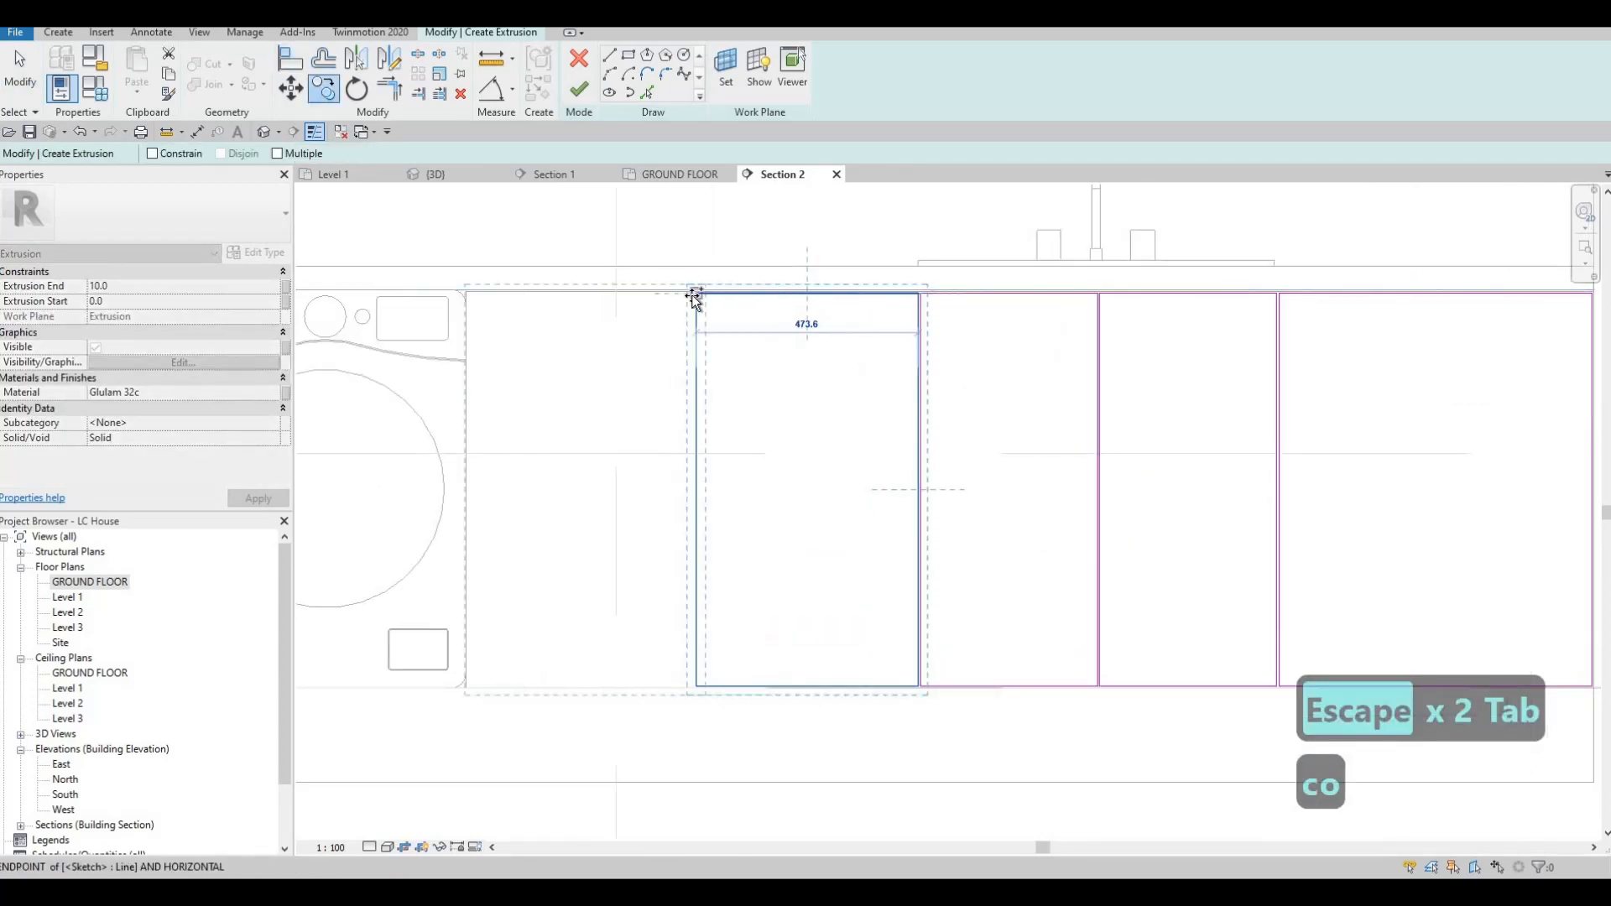
left_click(691, 300)
scroll(690, 308, "up", 2)
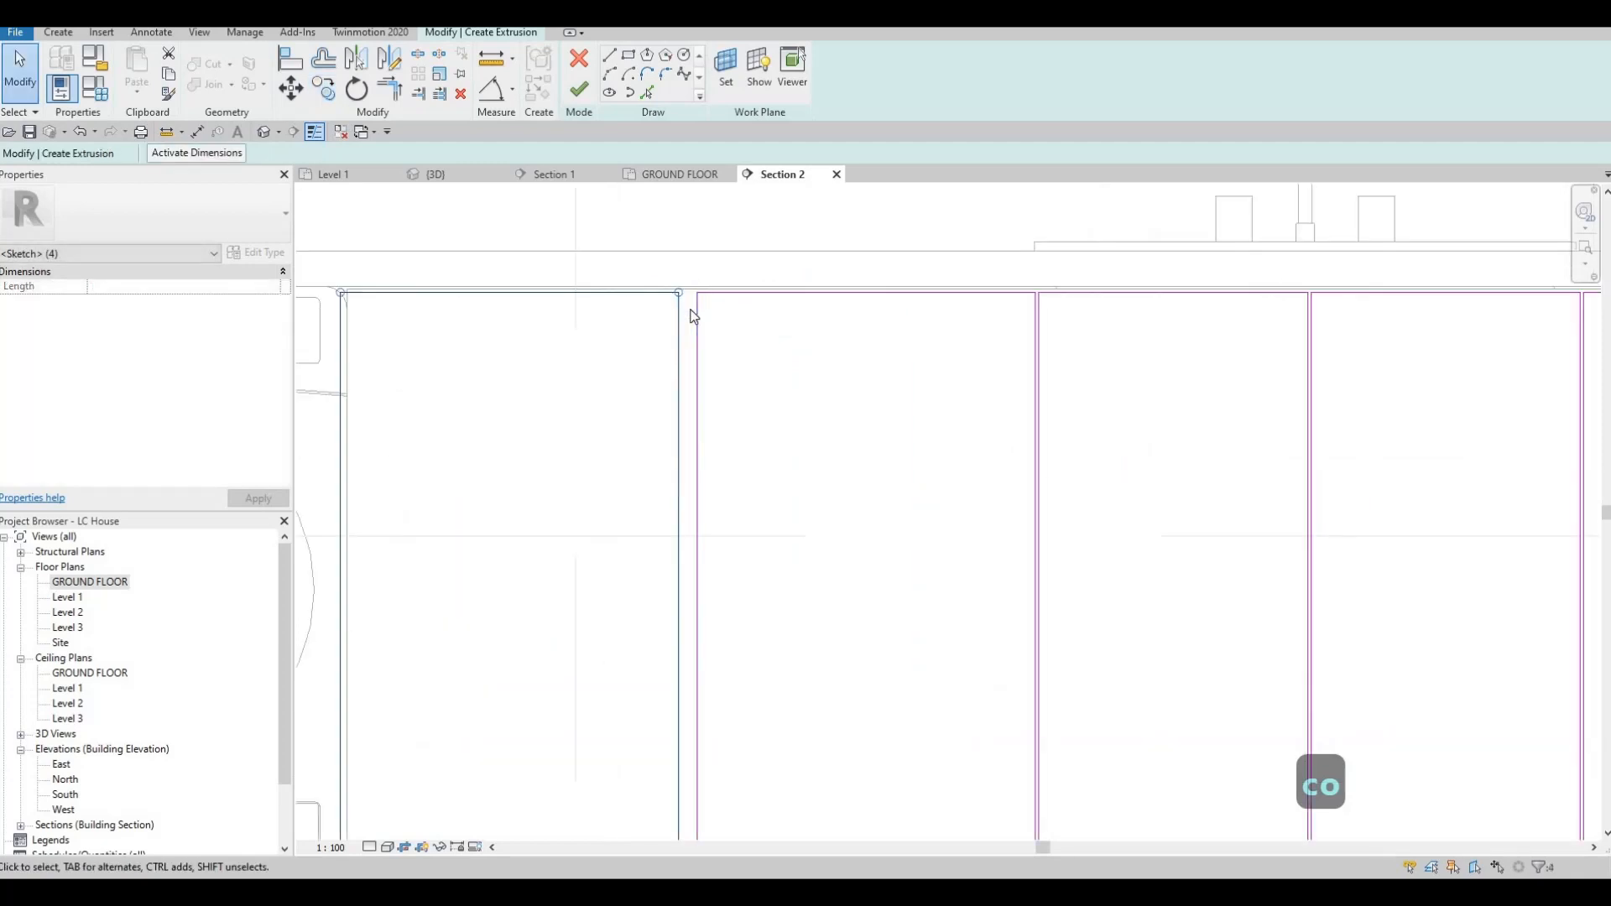
Nudge the copied door four increments towards its neighbouring door, leaving only a small gap between them.
key("Right")
key("Right")
key("Right")
key("Right")
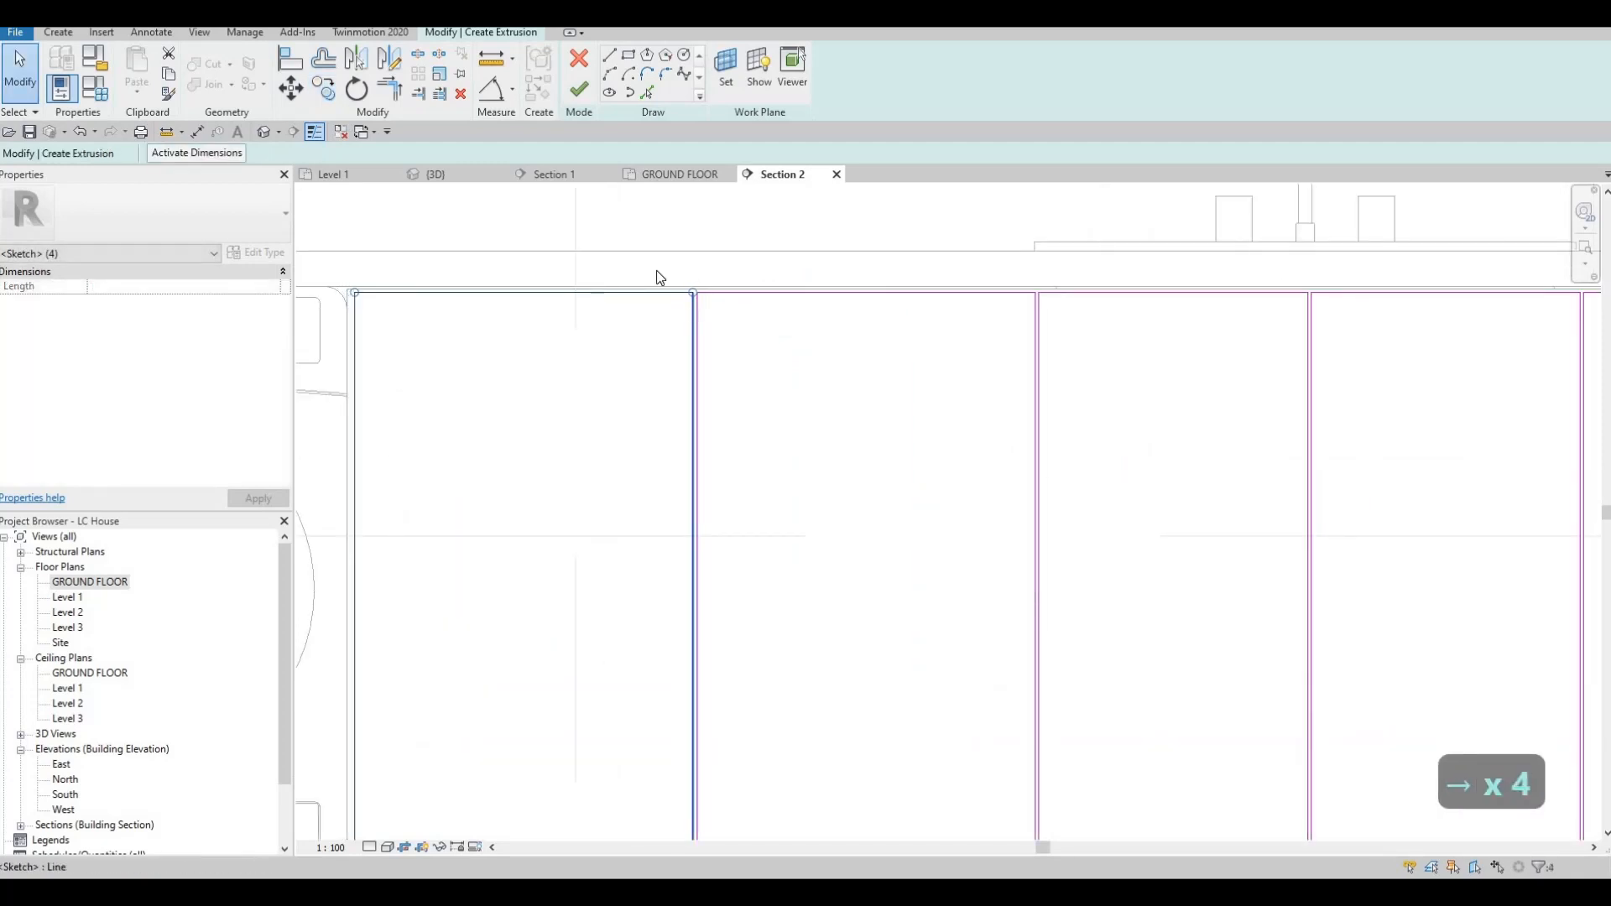
key("Escape")
key("Escape")
scroll(671, 399, "down", 3)
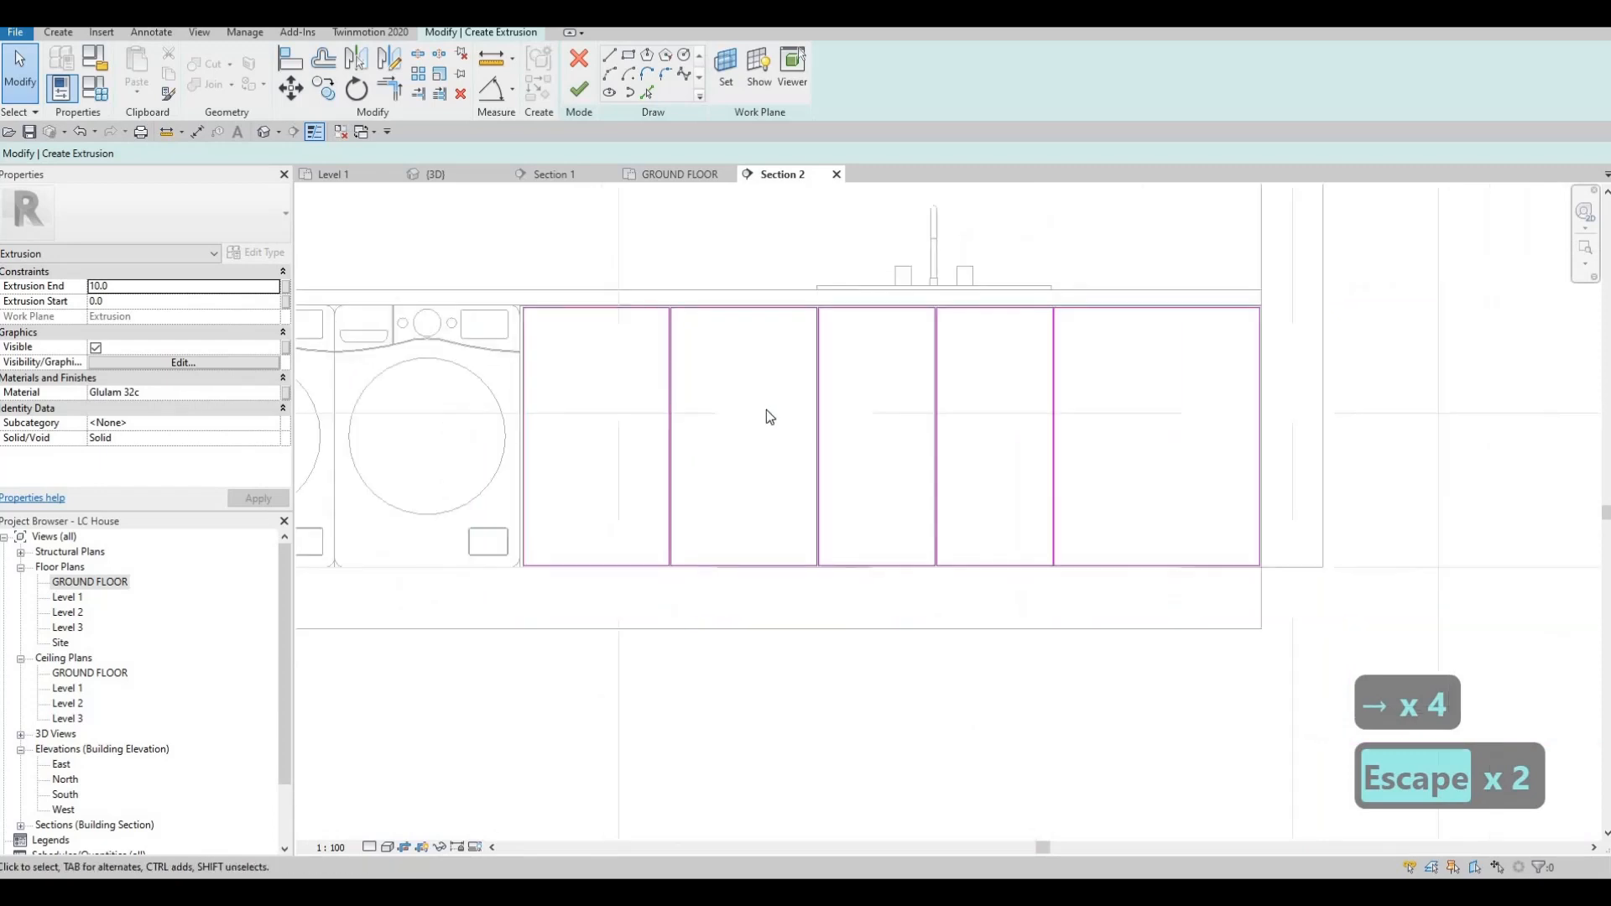
Complete the extrusion of the five door panels and finish the in-place model.
scroll(718, 382, "down", 1)
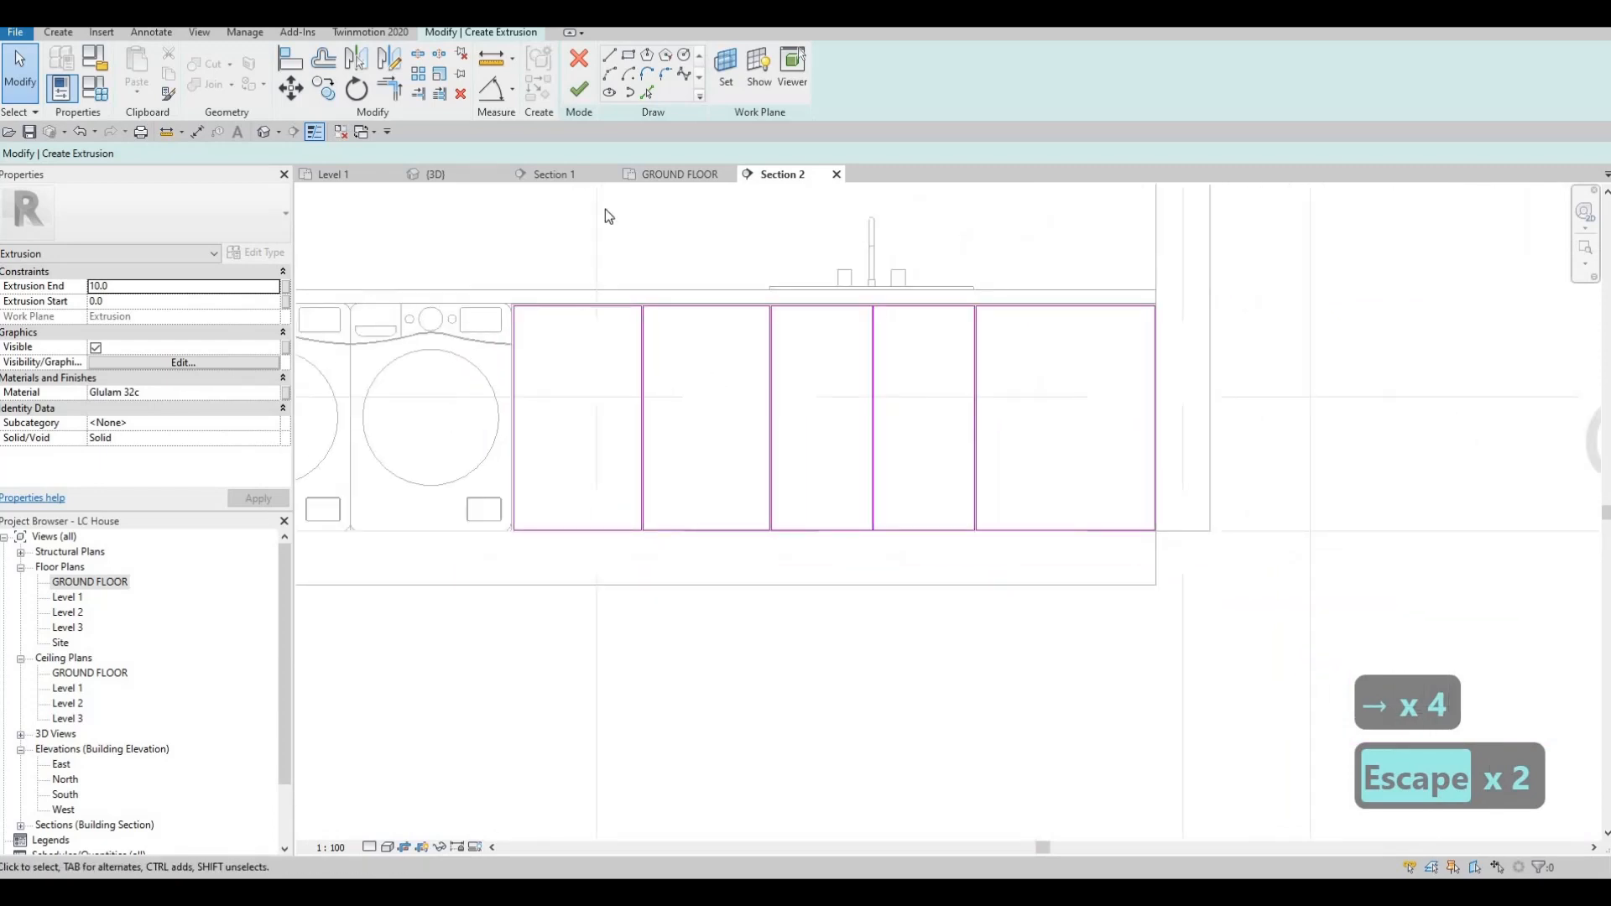
left_click(579, 89)
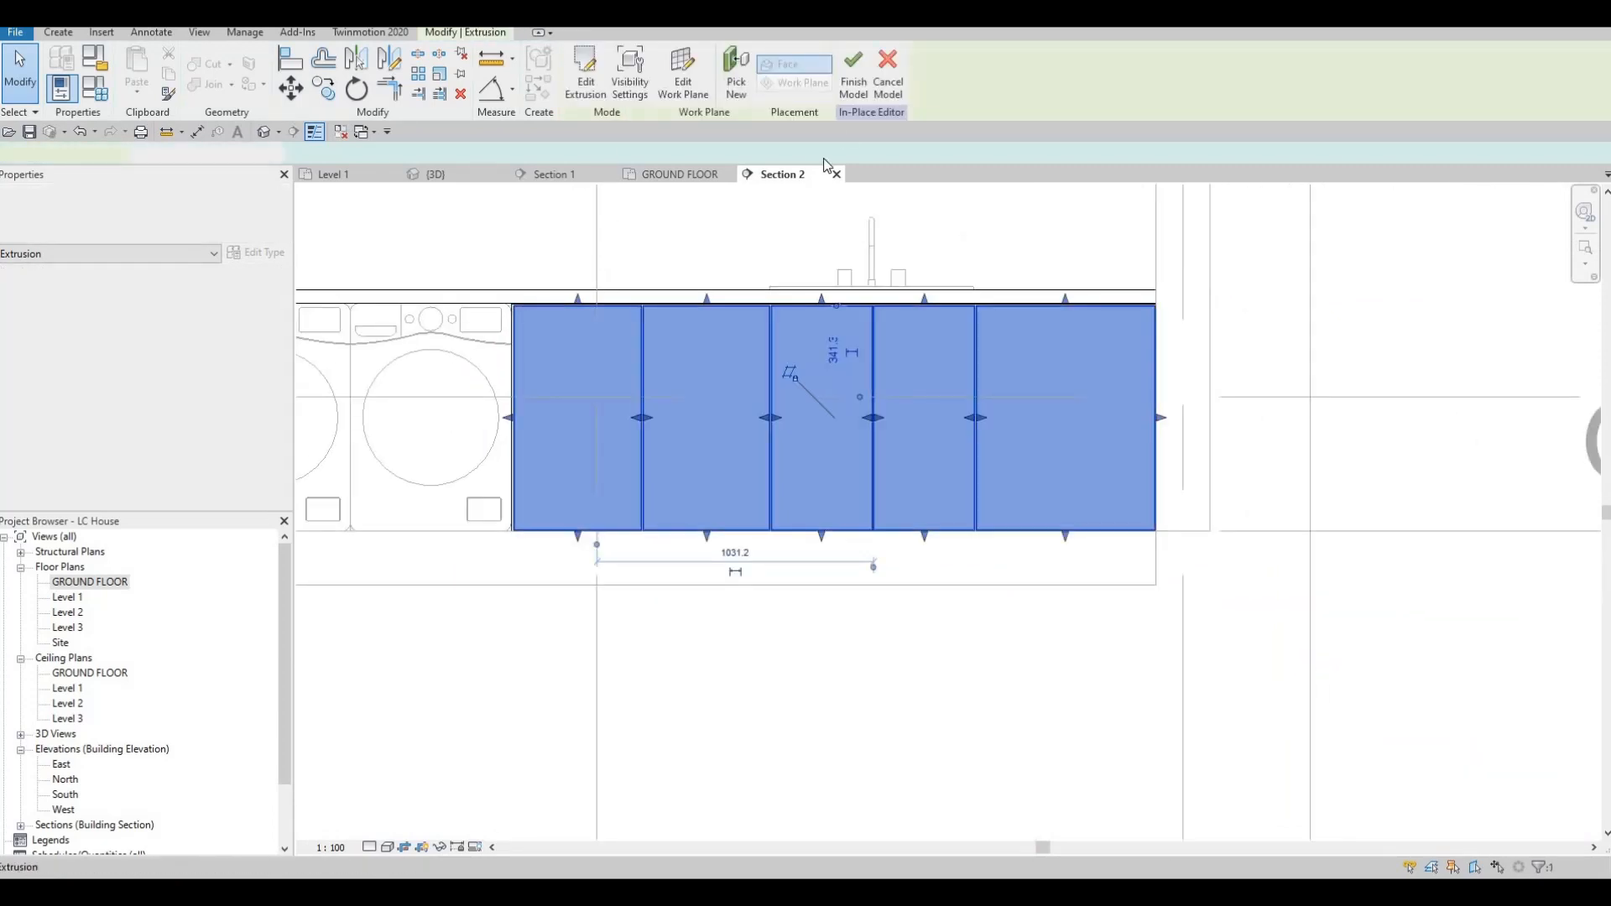
key("Escape")
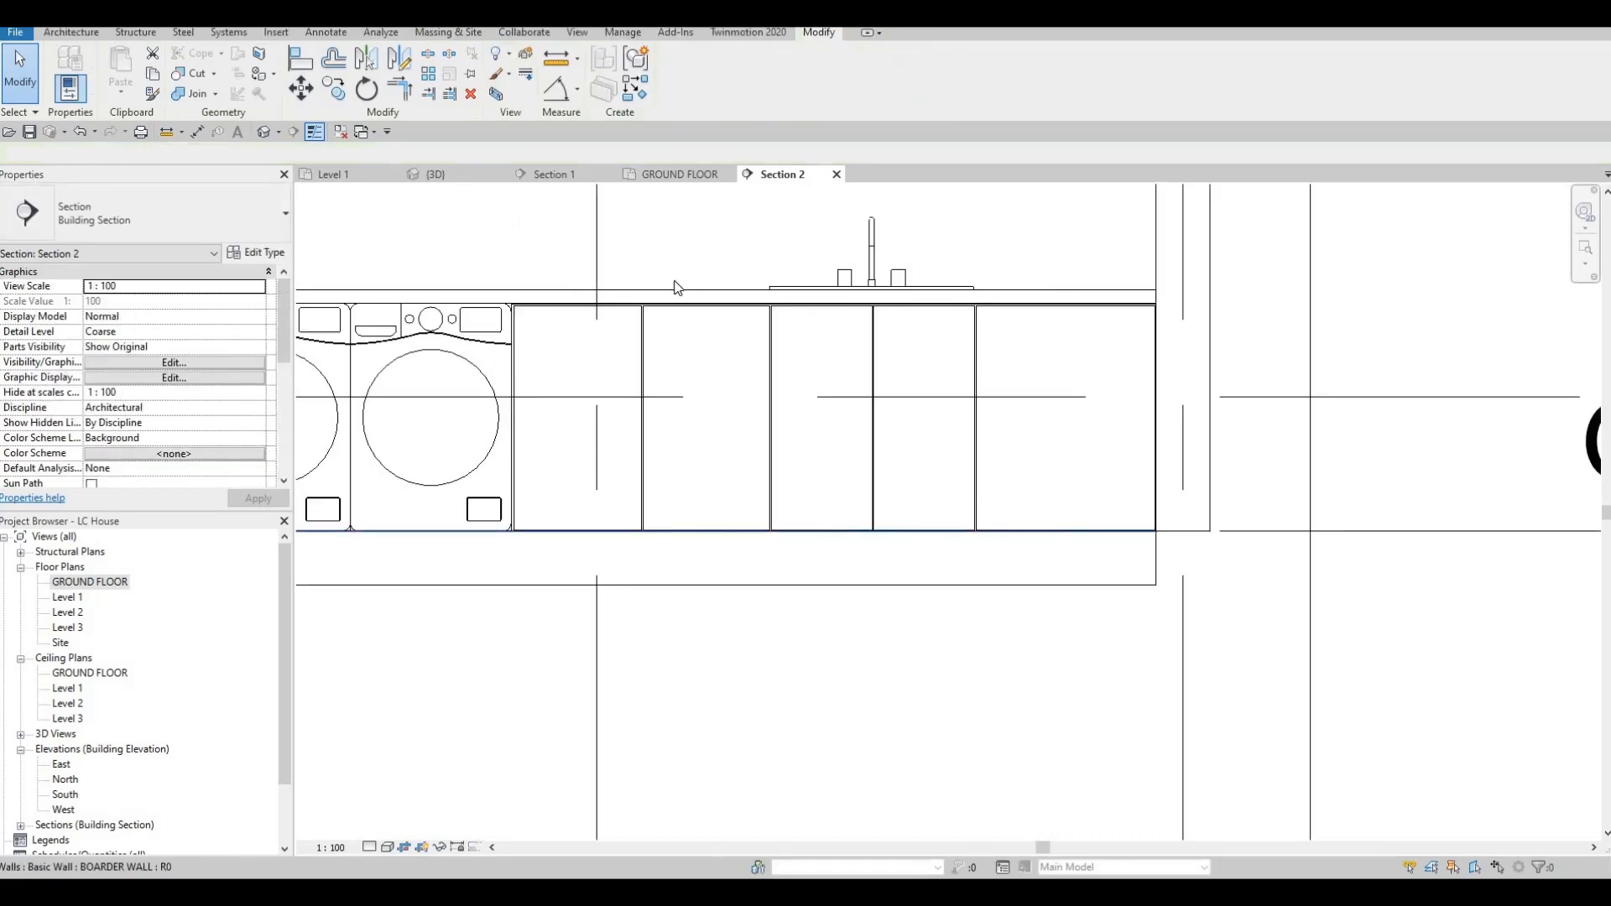
Examine the laundry counter and its door panels from several angles in the 3D view.
left_click(459, 173)
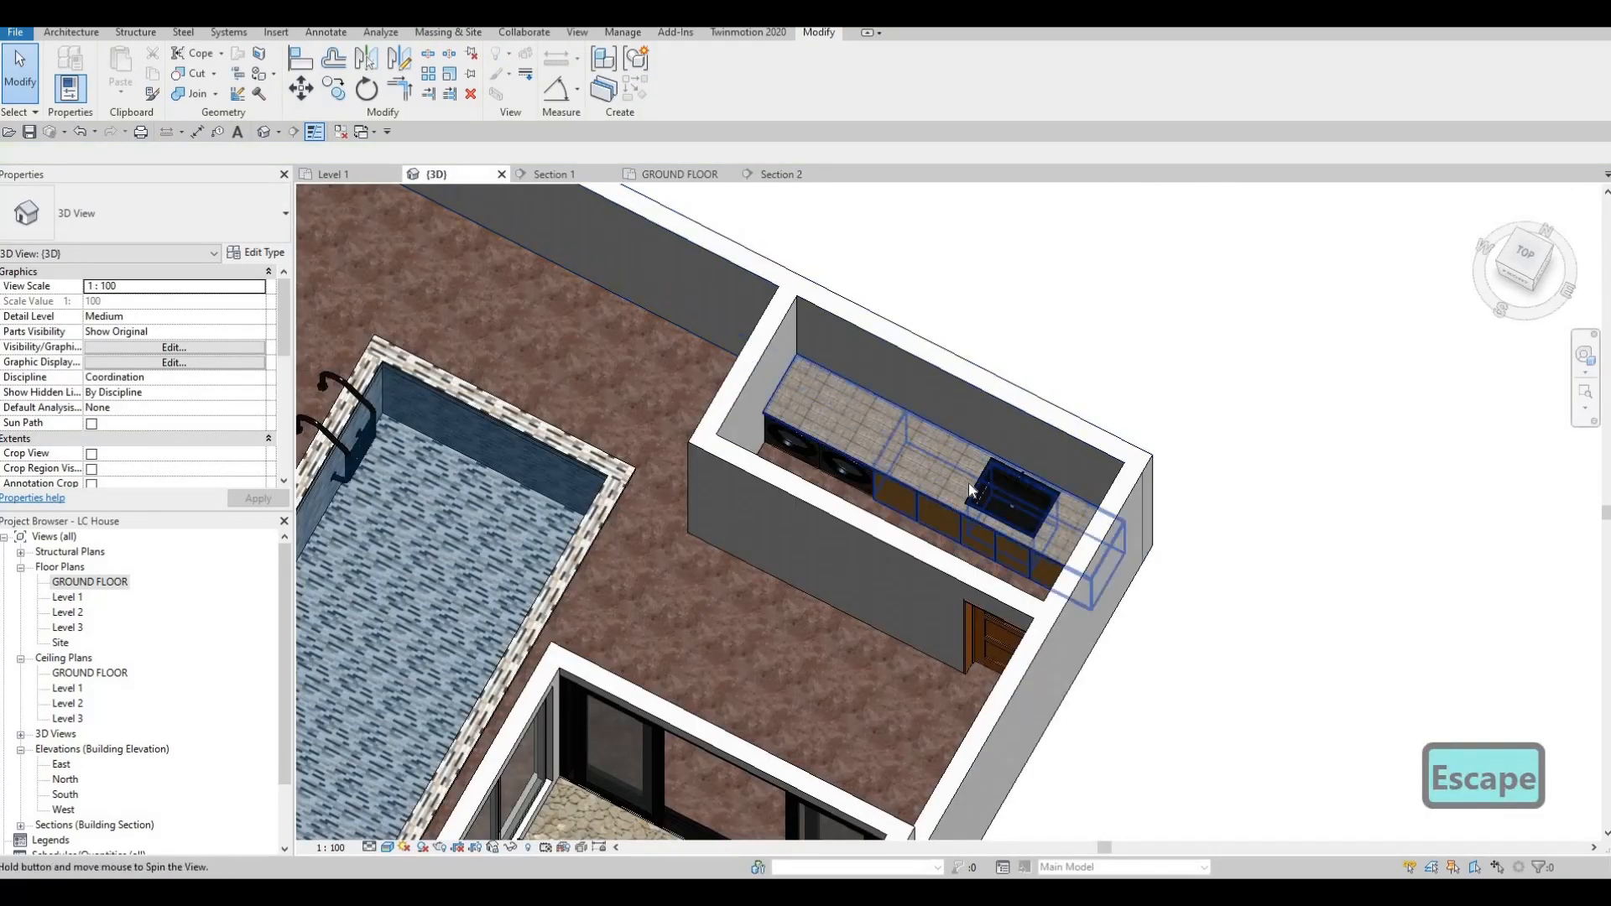
middle_click_drag(969, 482, 1079, 521, "shift")
scroll(1007, 470, "up", 4)
middle_click_drag(1115, 439, 955, 289, "shift")
scroll(1150, 328, "down", 2)
scroll(955, 288, "up", 3)
middle_click_drag(1078, 334, 241, 399, "shift")
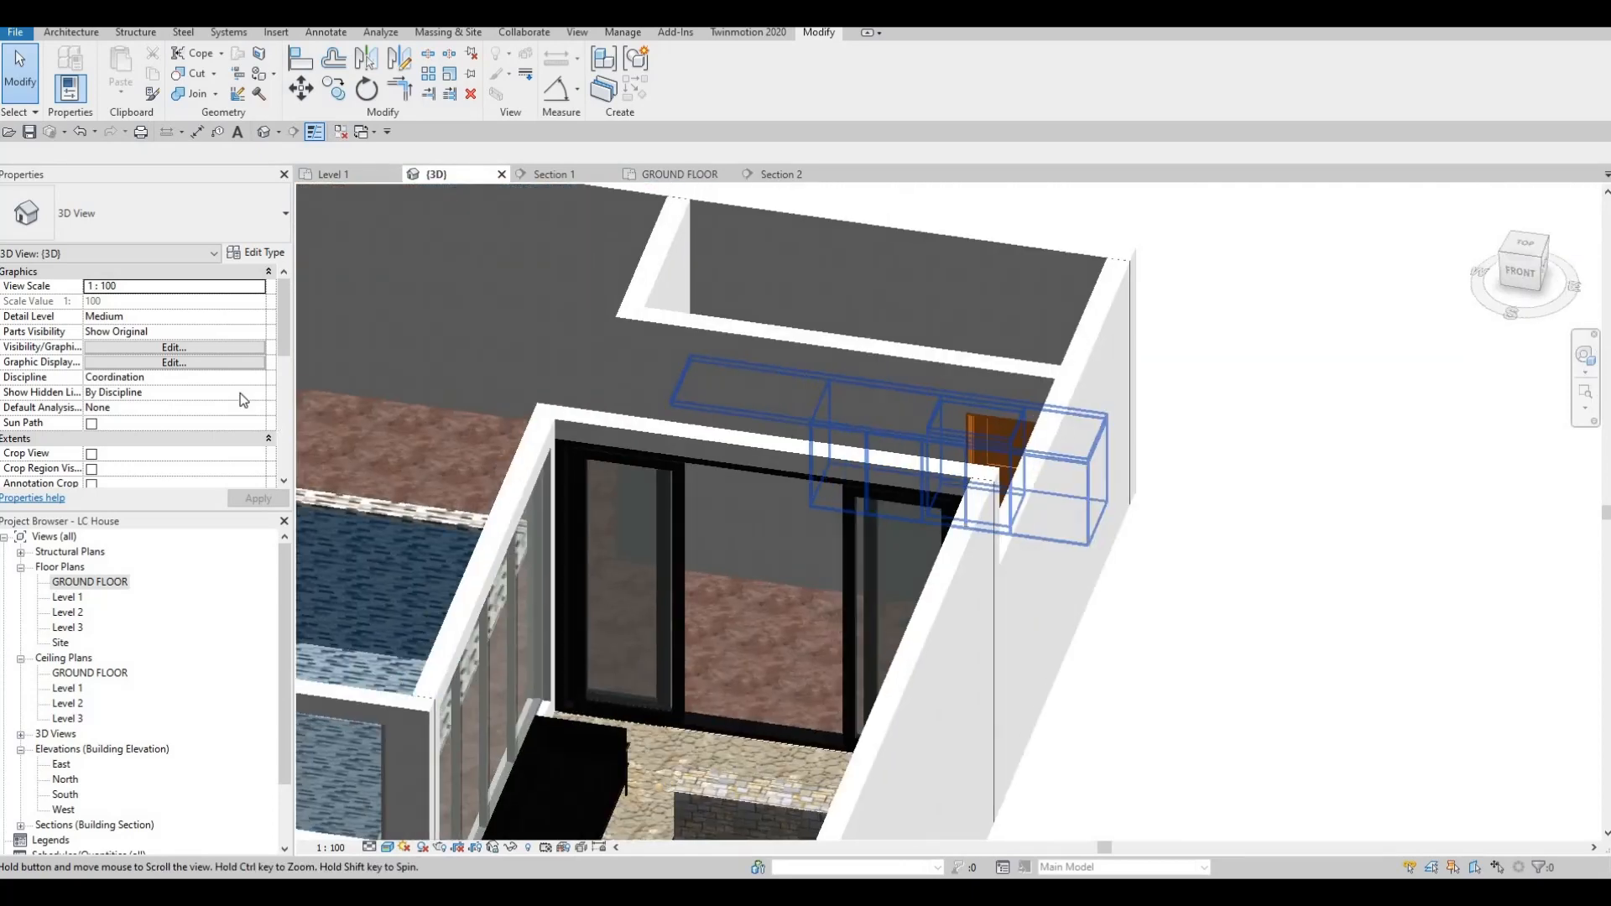
Start a new in-place model in the Generic Models category from the GROUND FLOOR plan.
double_click(75, 582)
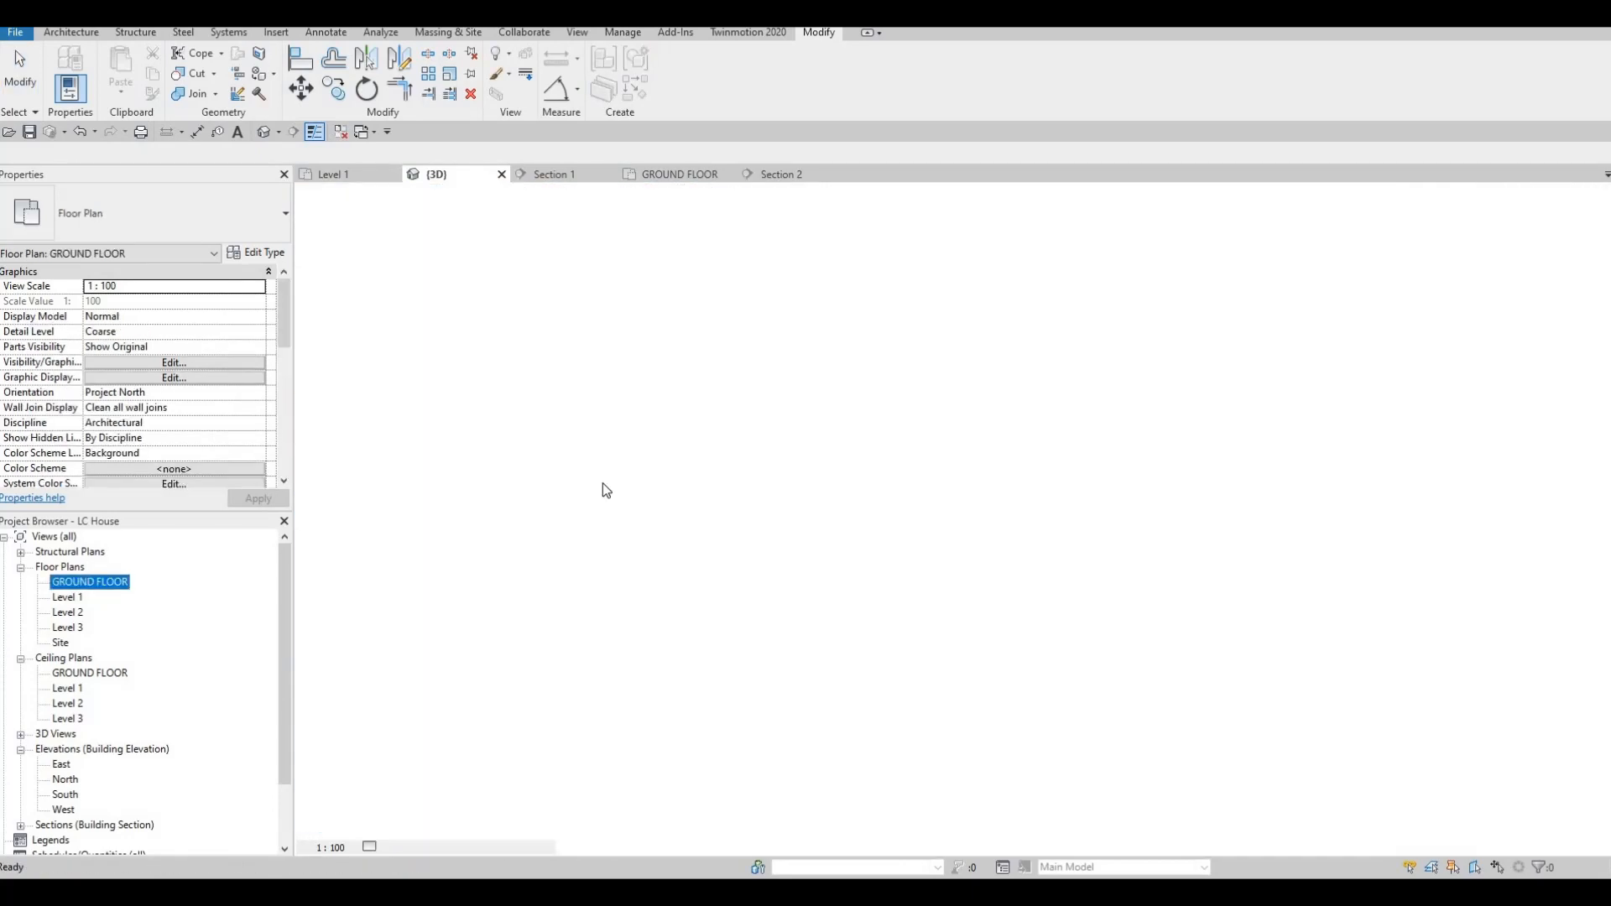
left_click(72, 33)
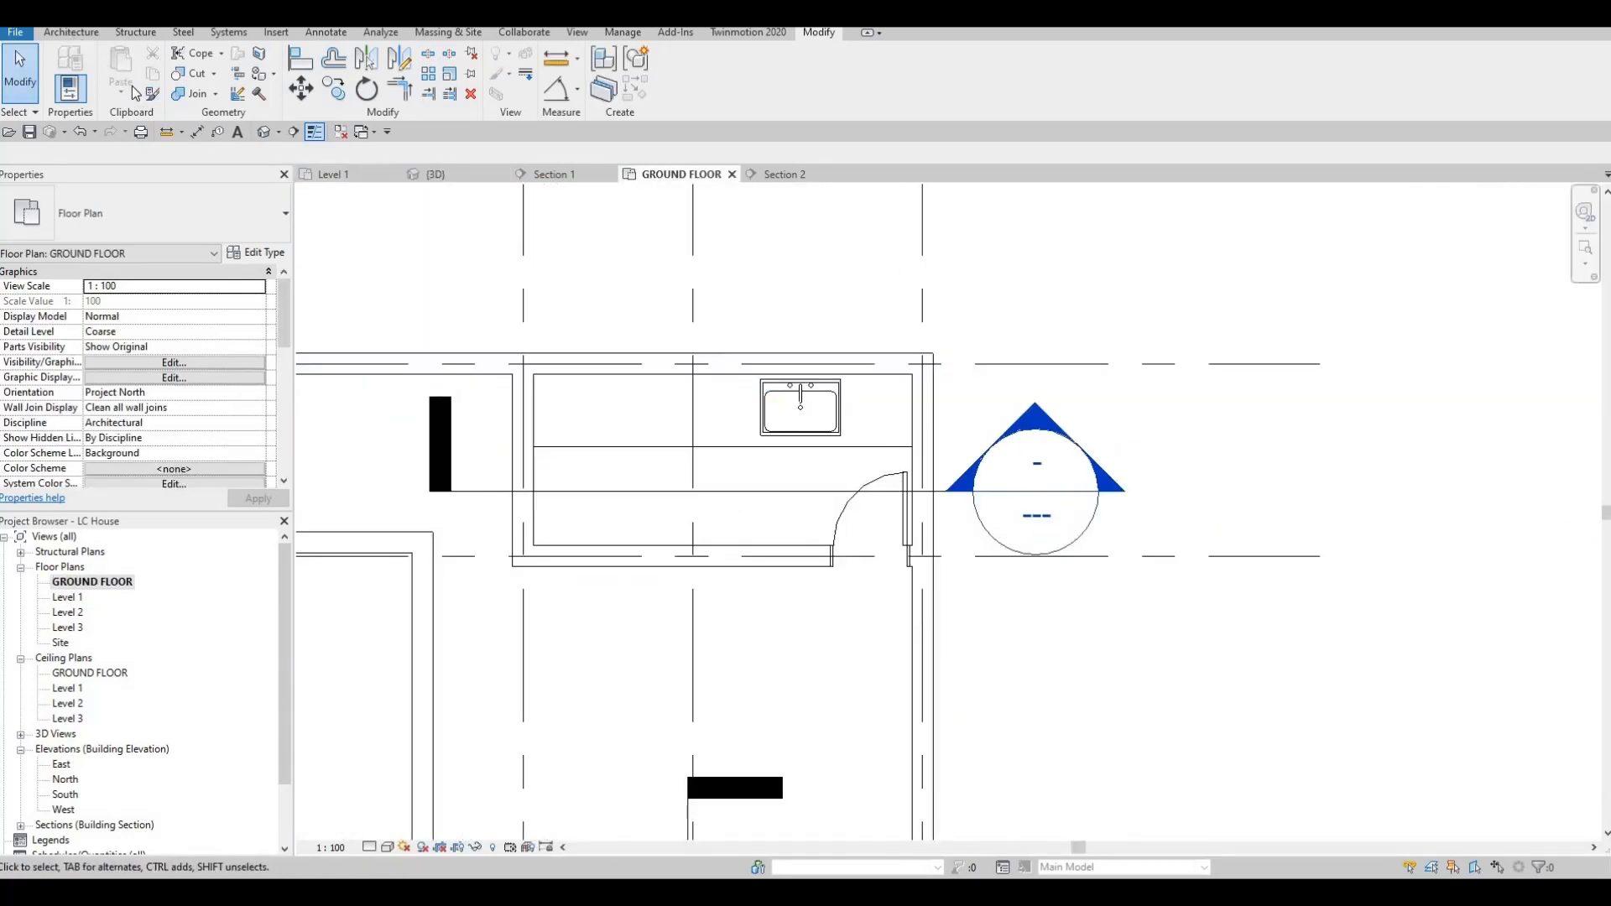
left_click(194, 85)
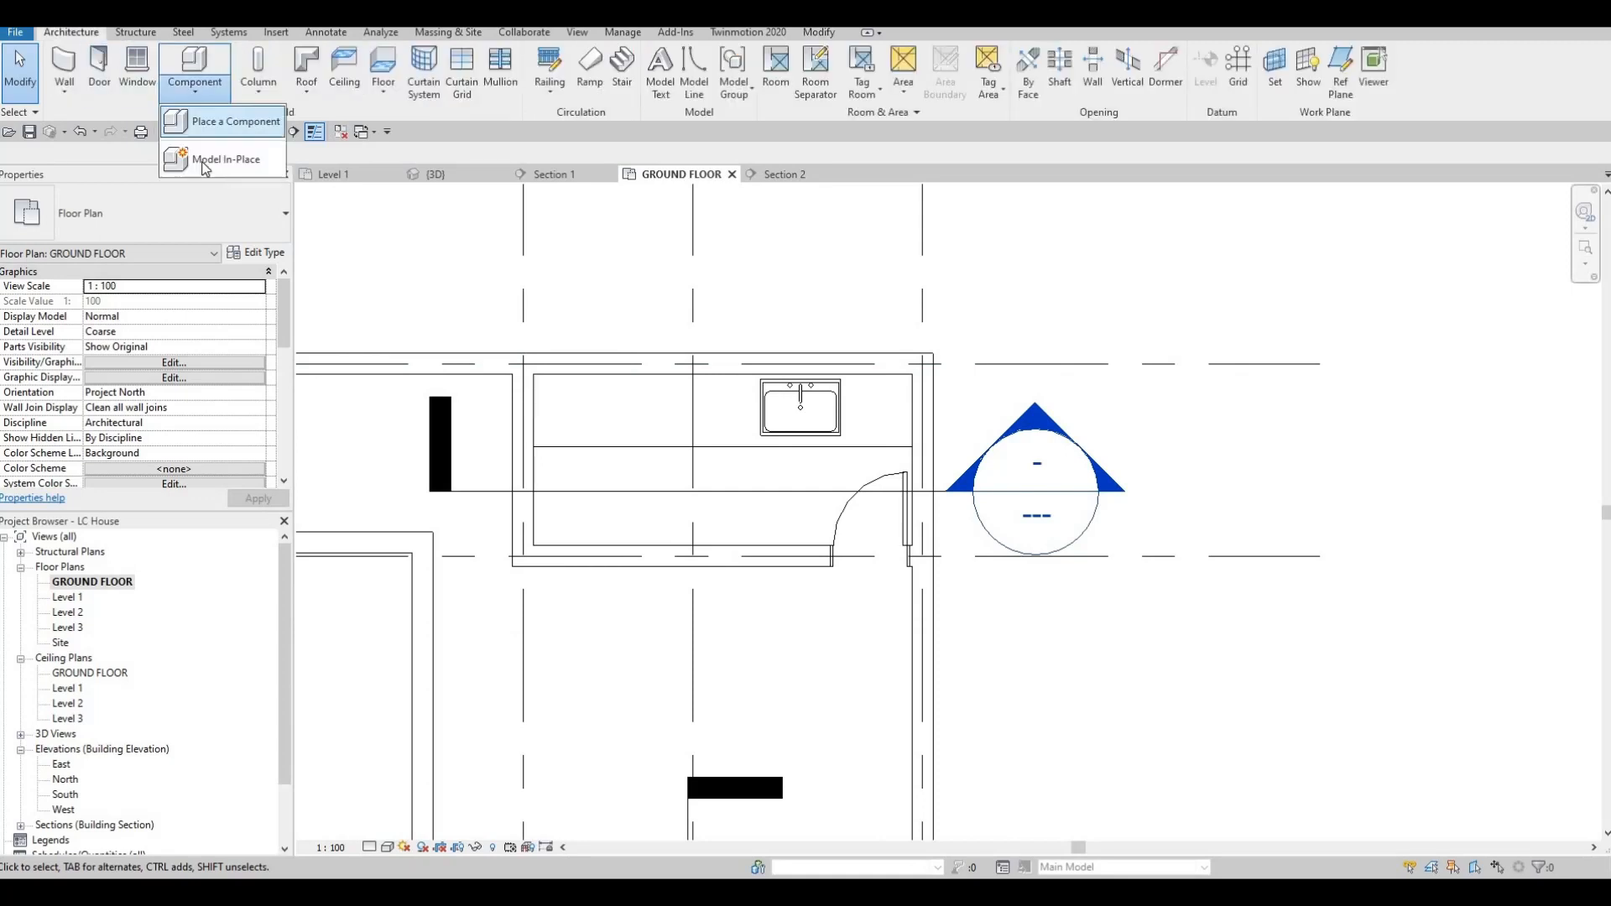
left_click(214, 158)
scroll(971, 361, "down", 3)
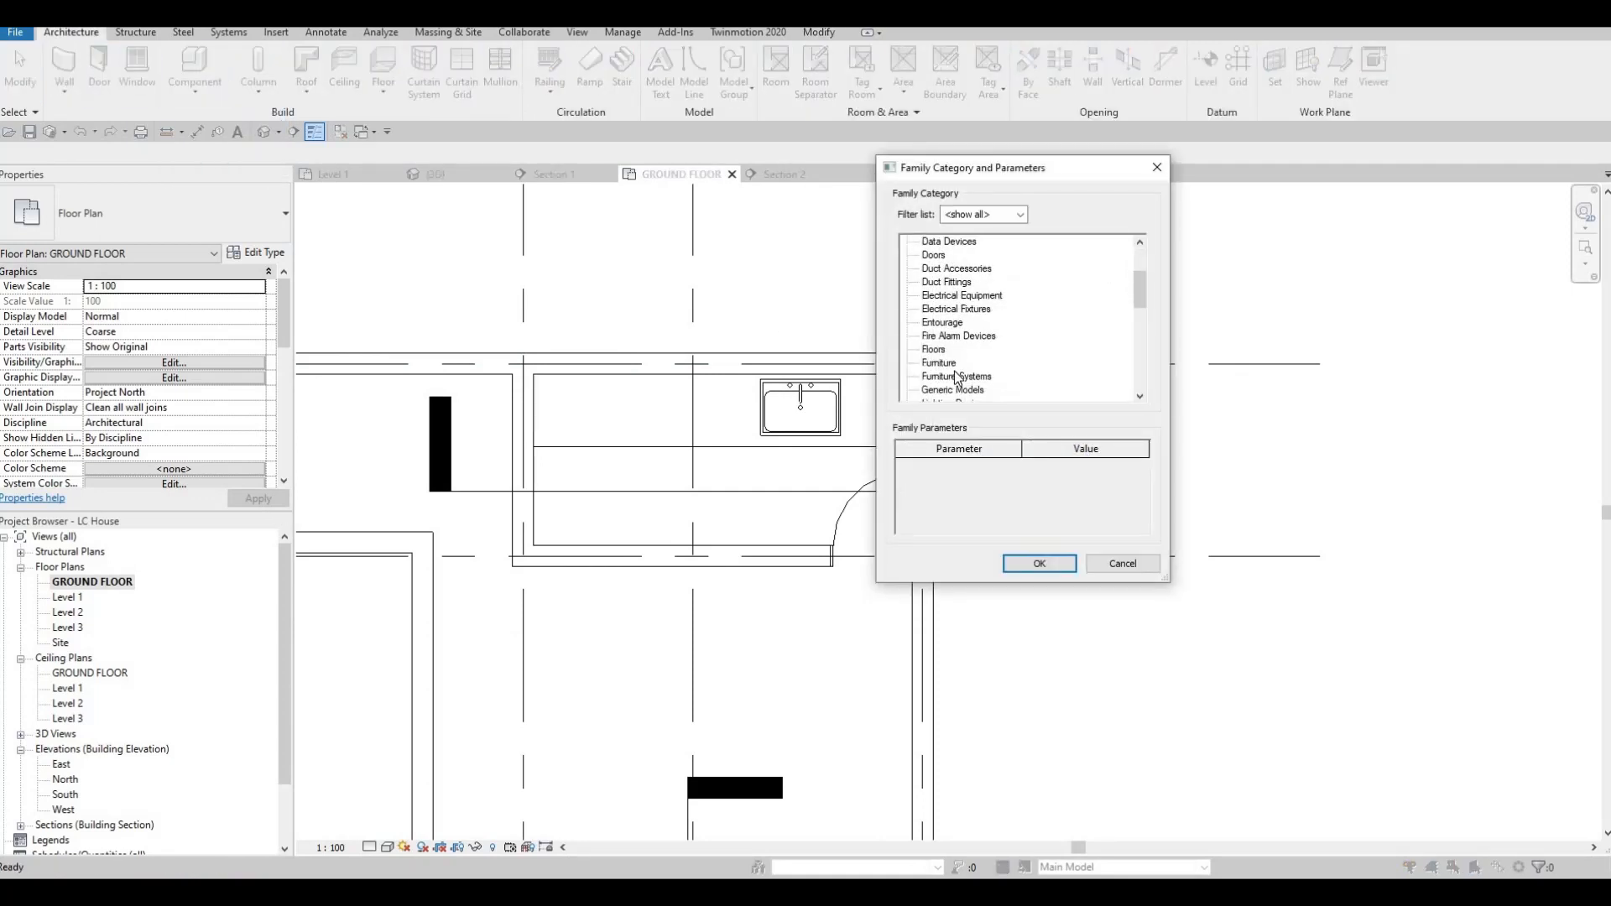
left_click(1038, 563)
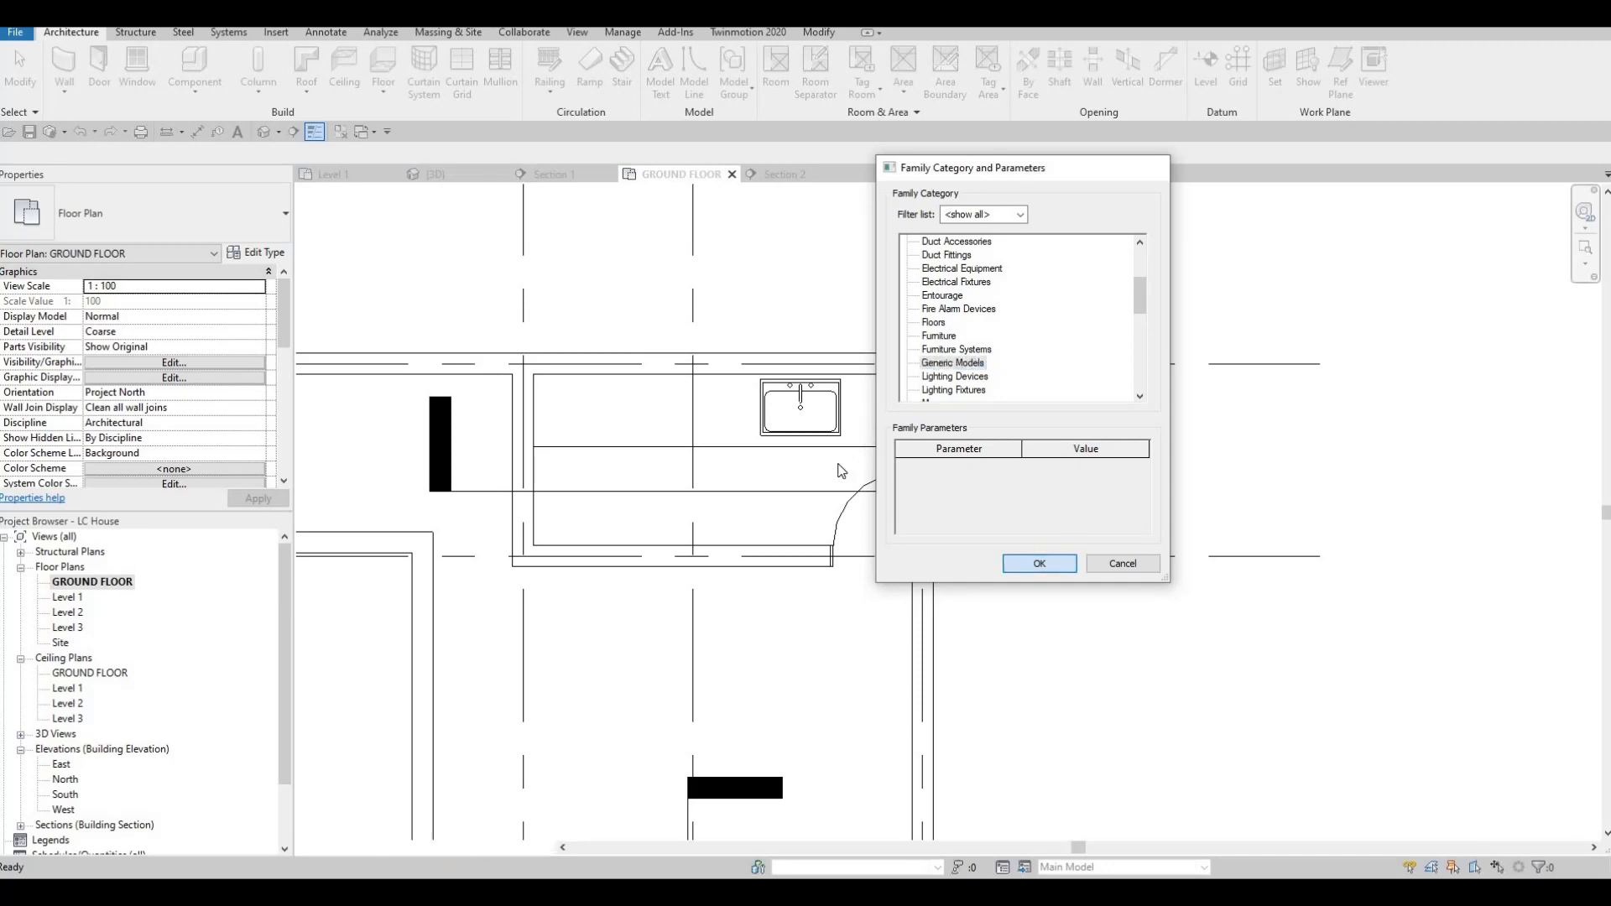
left_click(804, 476)
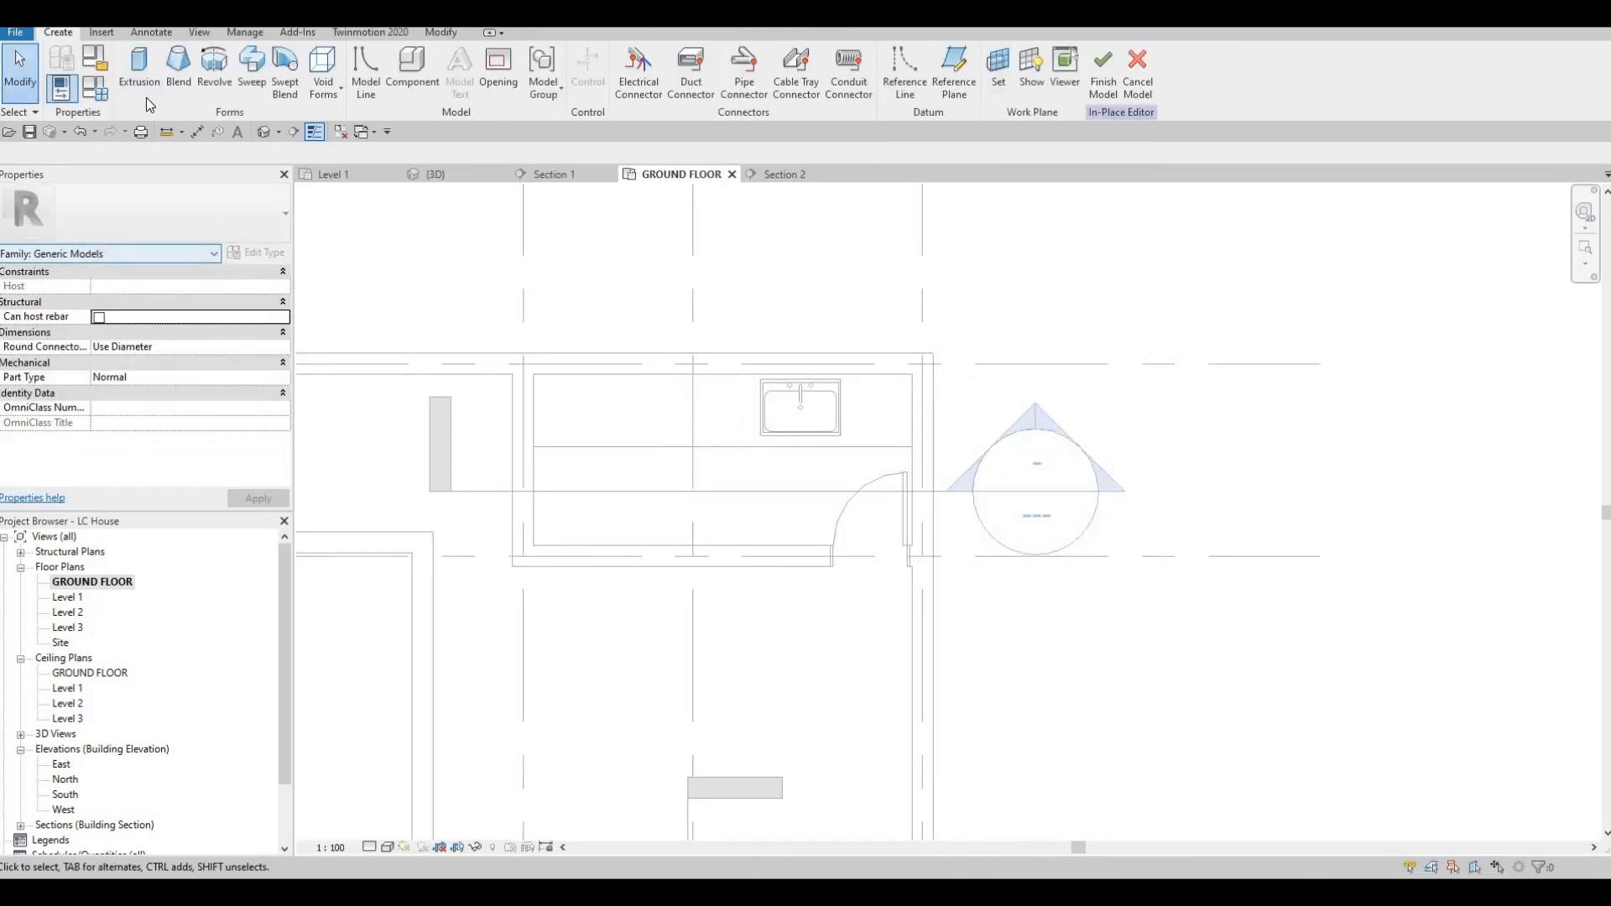
Start an extrusion and assign it the Glulam 36c material from the Wood group of AEC Materials.
left_click(141, 74)
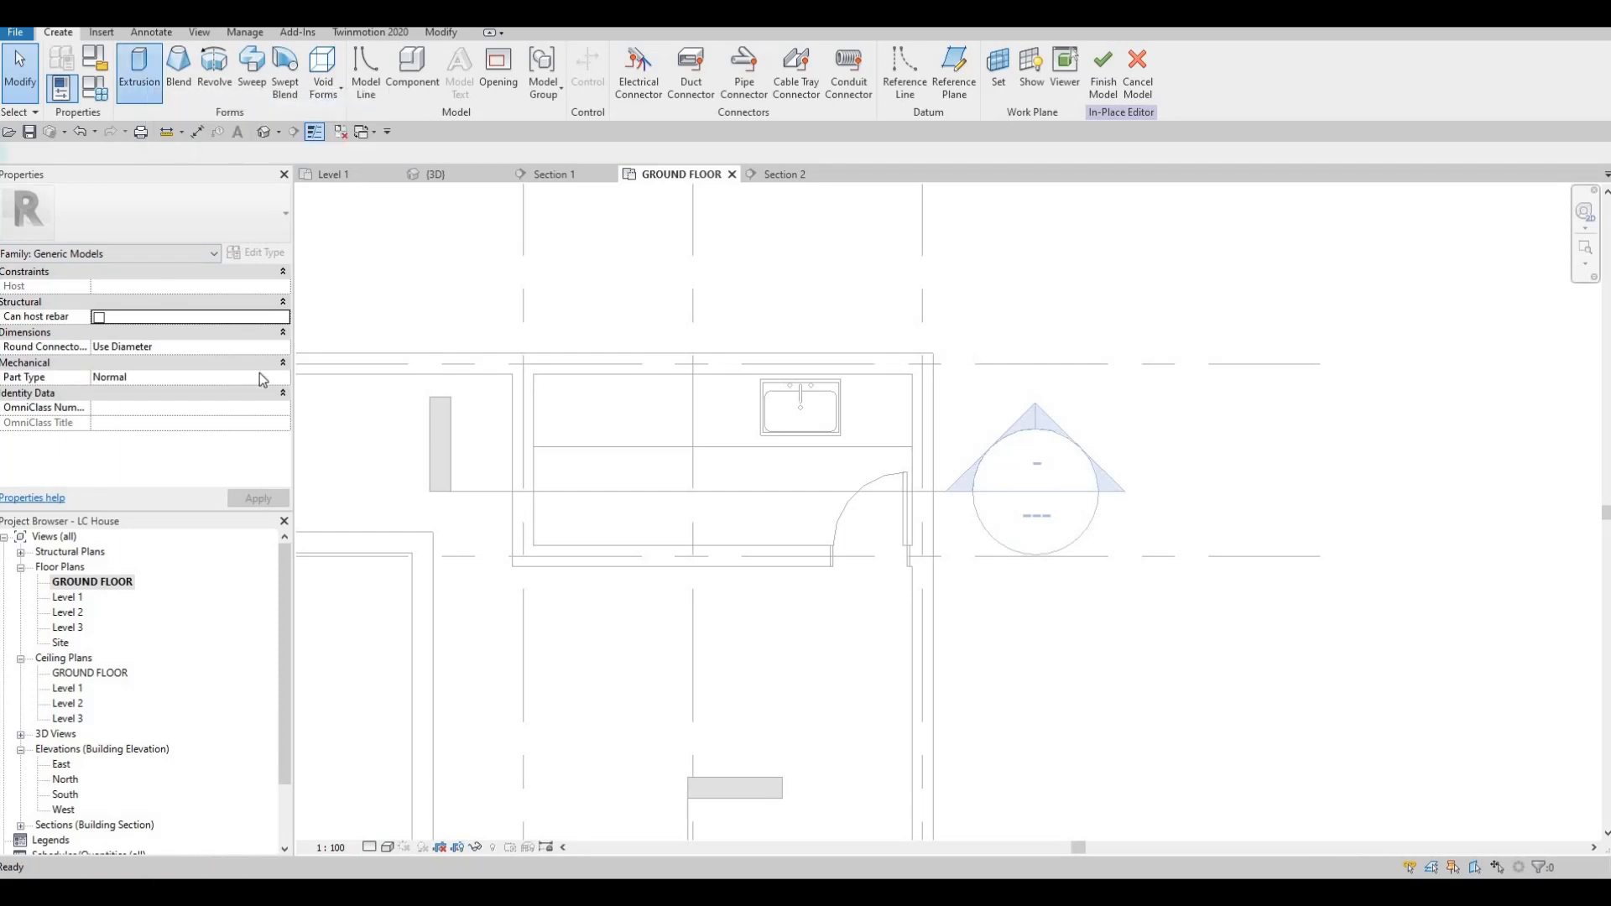
left_click(273, 394)
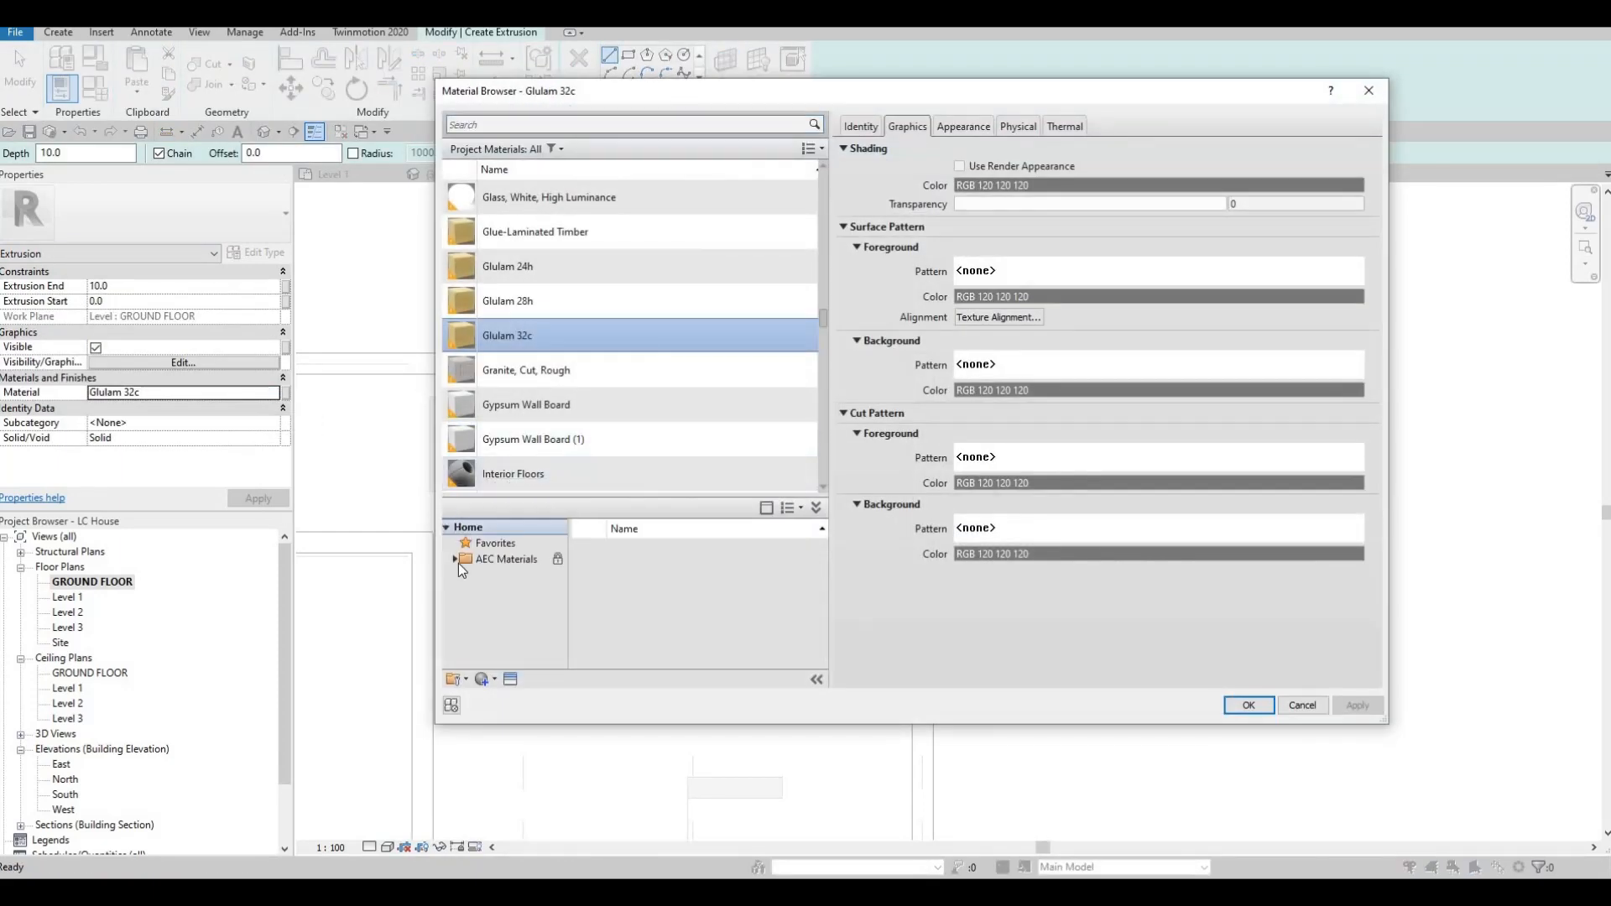
left_click(458, 561)
scroll(510, 655, "down", 5)
left_click(500, 655)
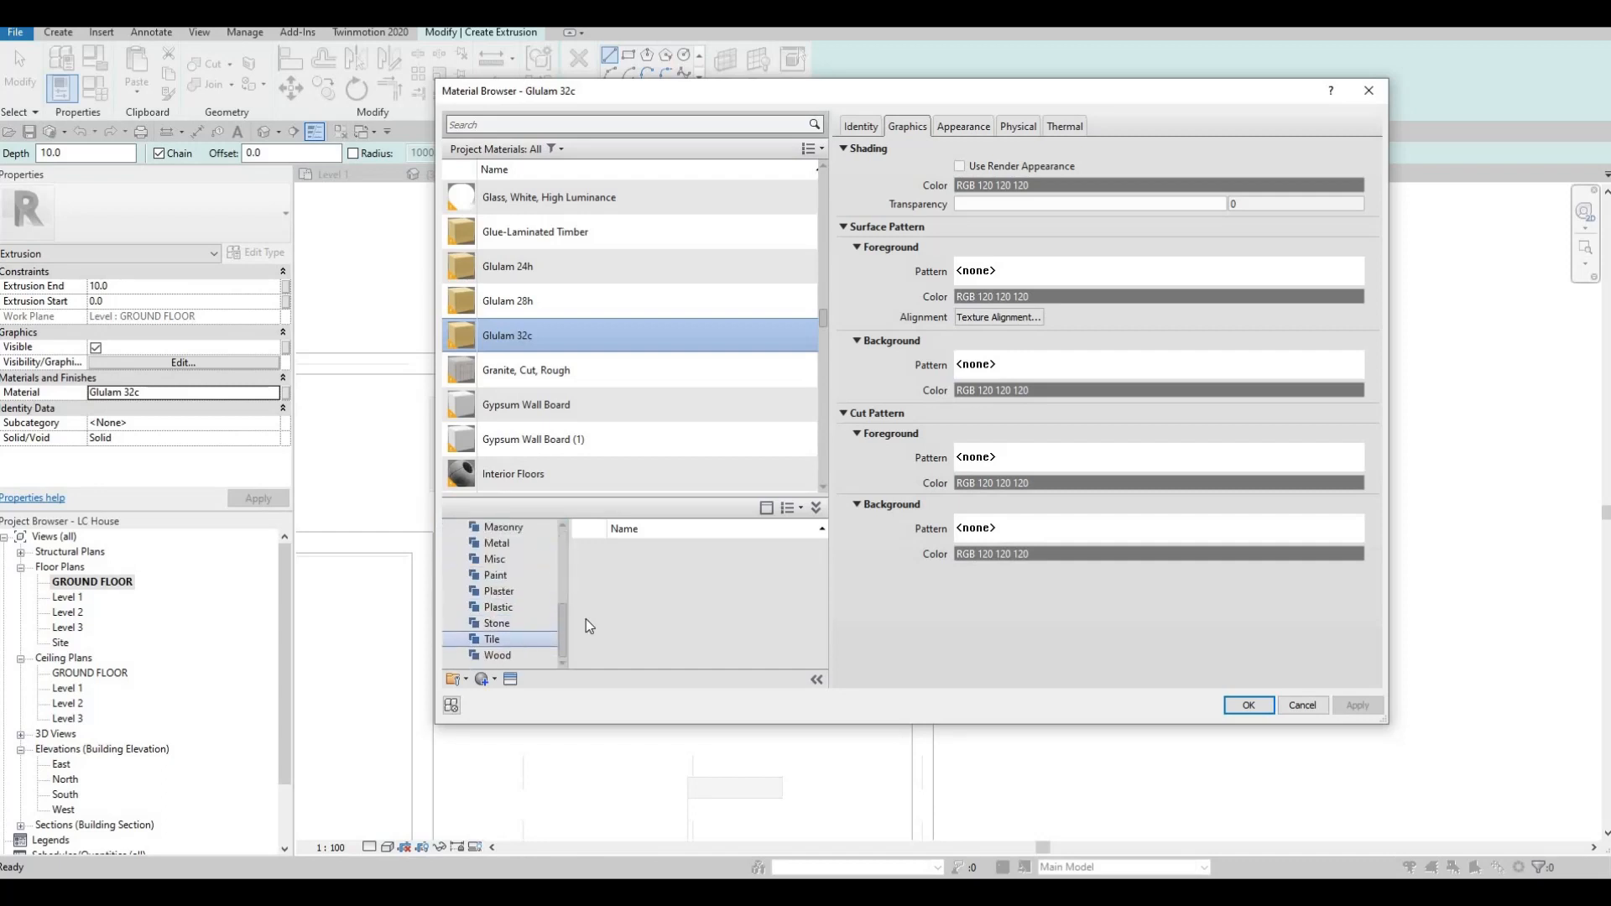
scroll(756, 634, "down", 5)
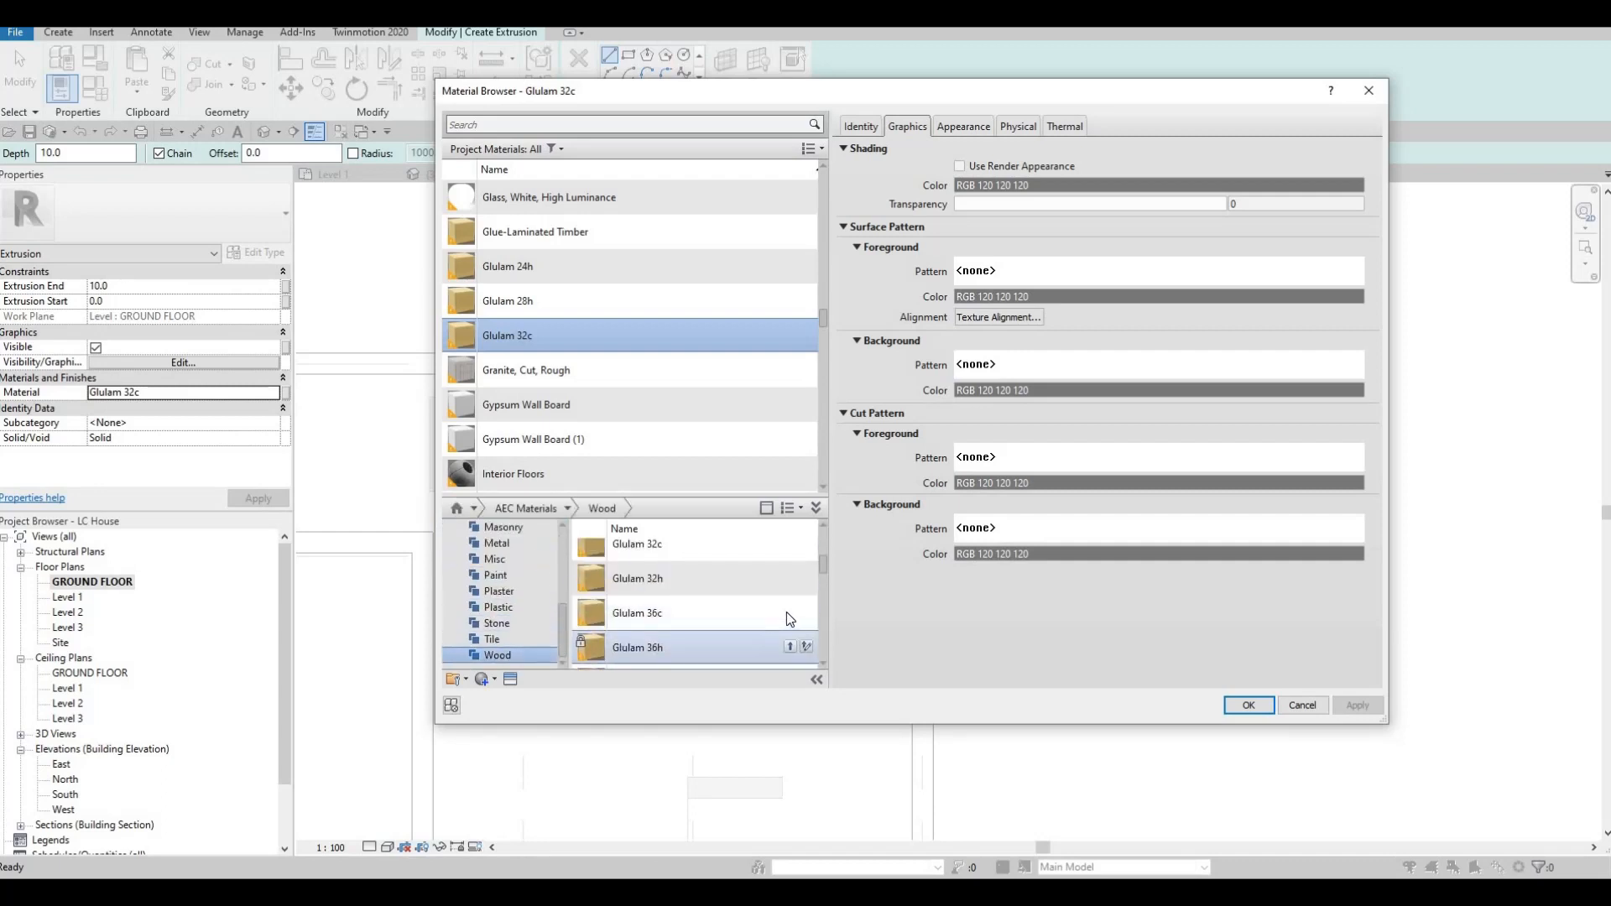
mouse_move(792, 619)
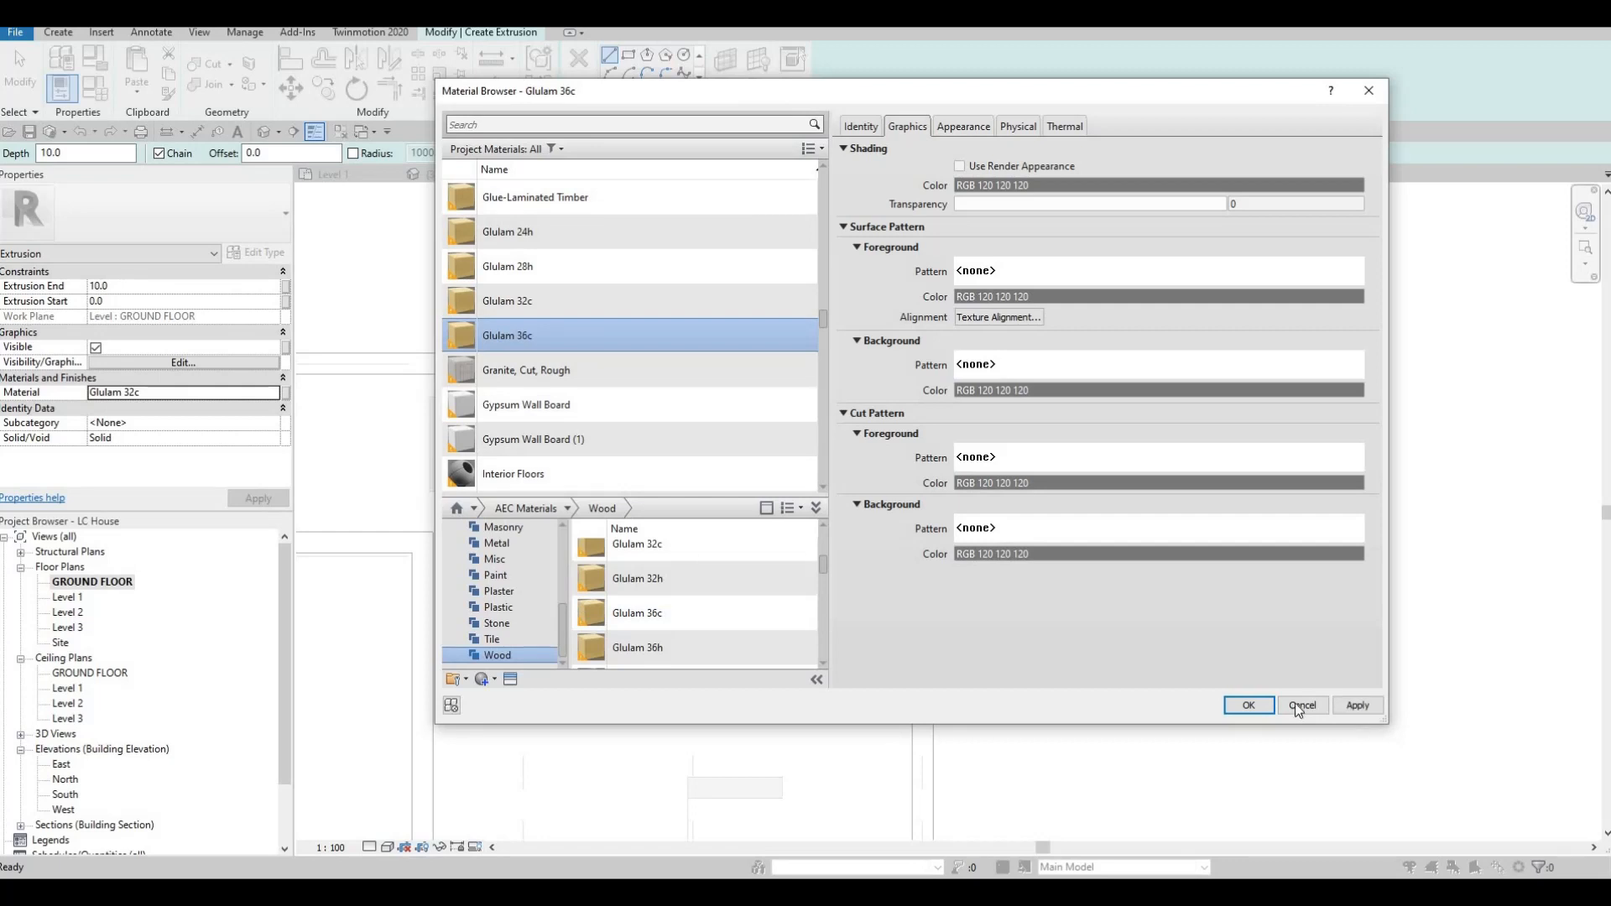
key("Return")
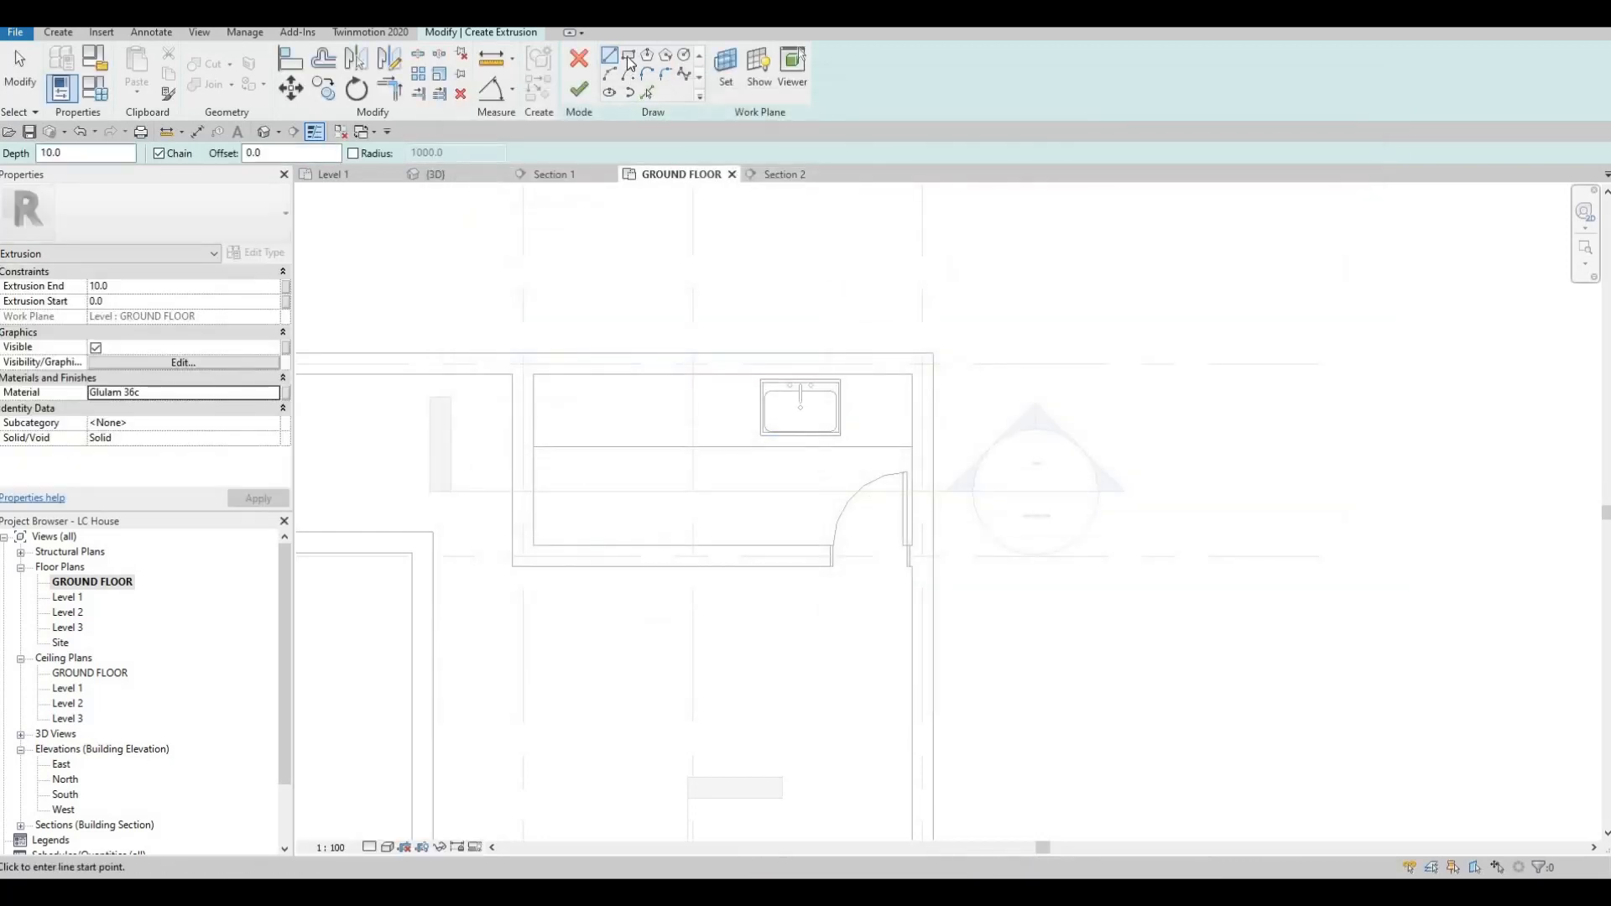
Sketch a rectangle between the laundry's side walls, from the back wall to partway across the sink, and extrude it to 600 mm.
left_click(534, 374)
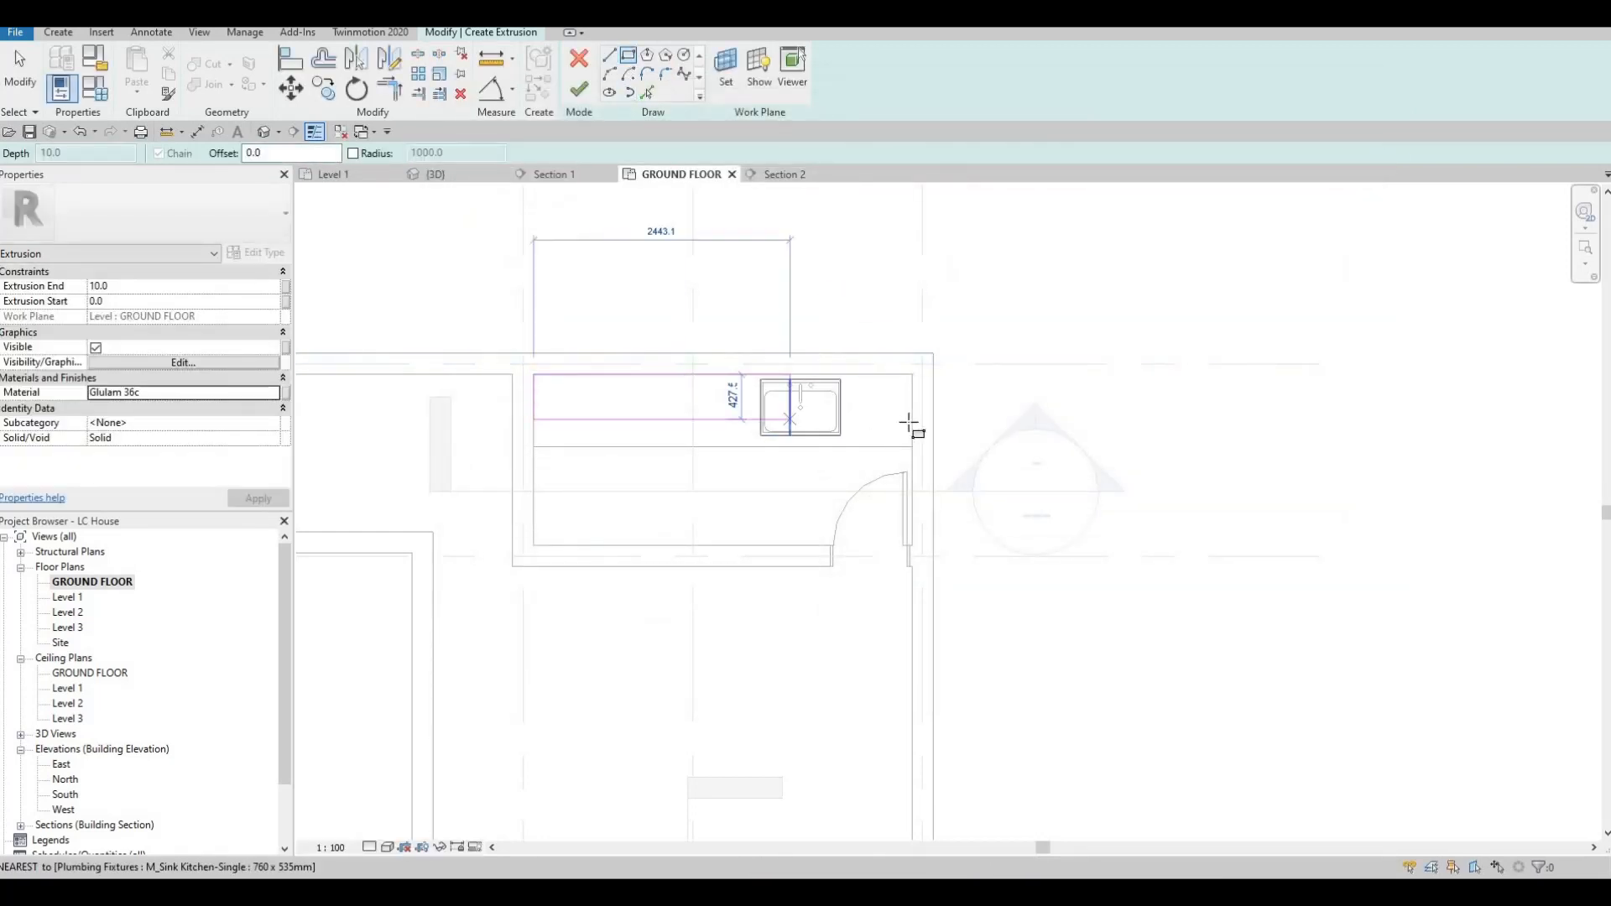
left_click(912, 421)
key("Escape")
left_click(163, 286)
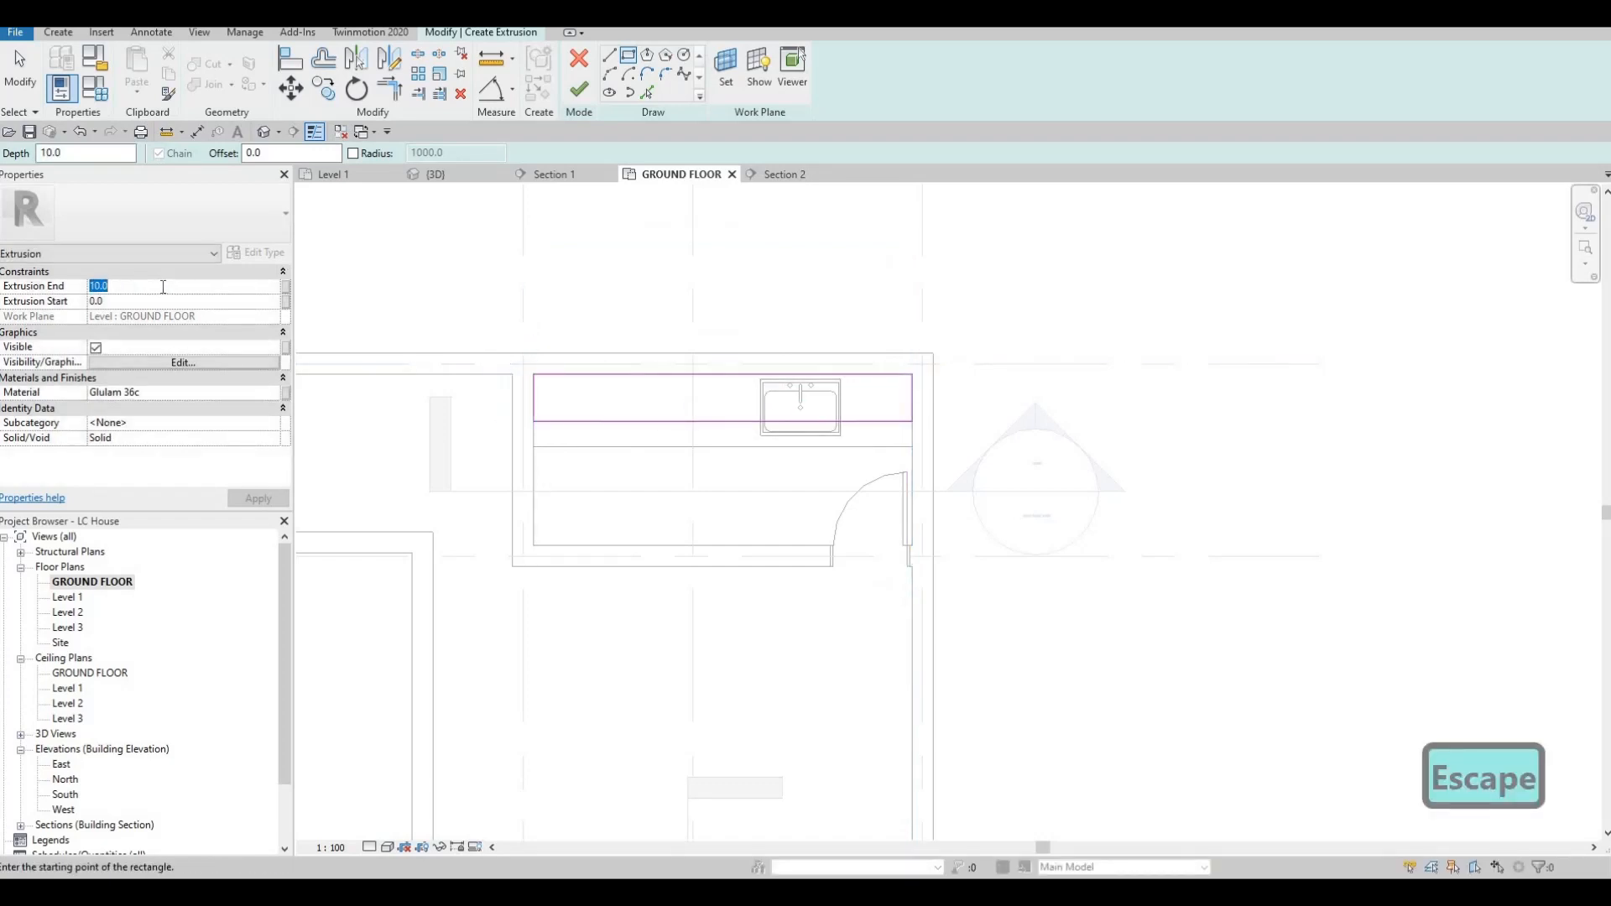
type("600")
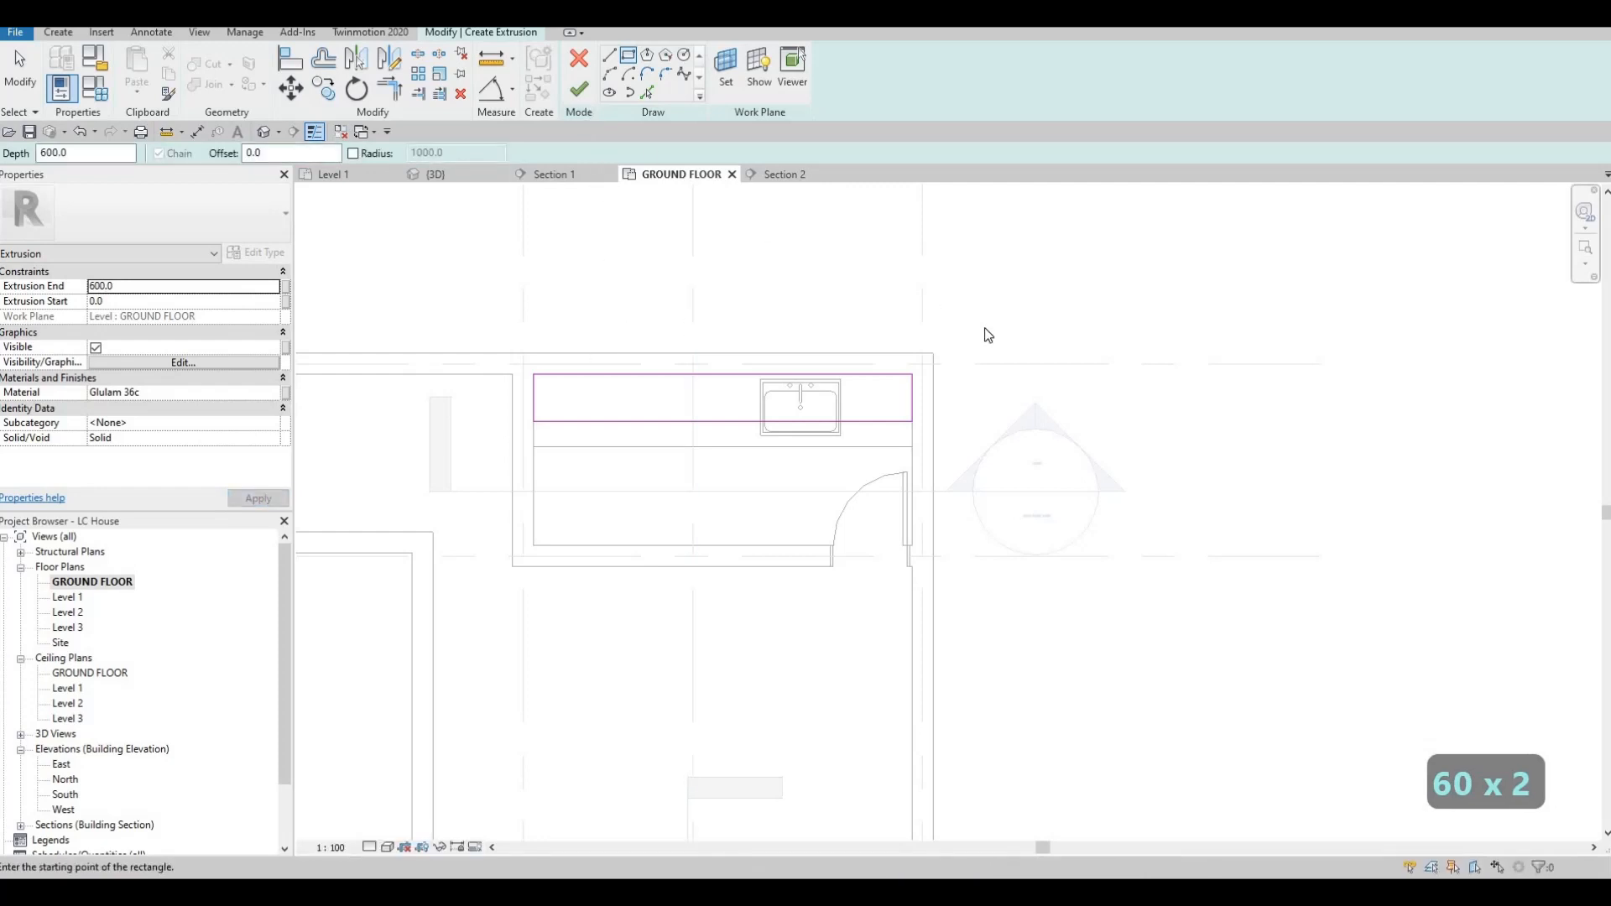
key("Escape")
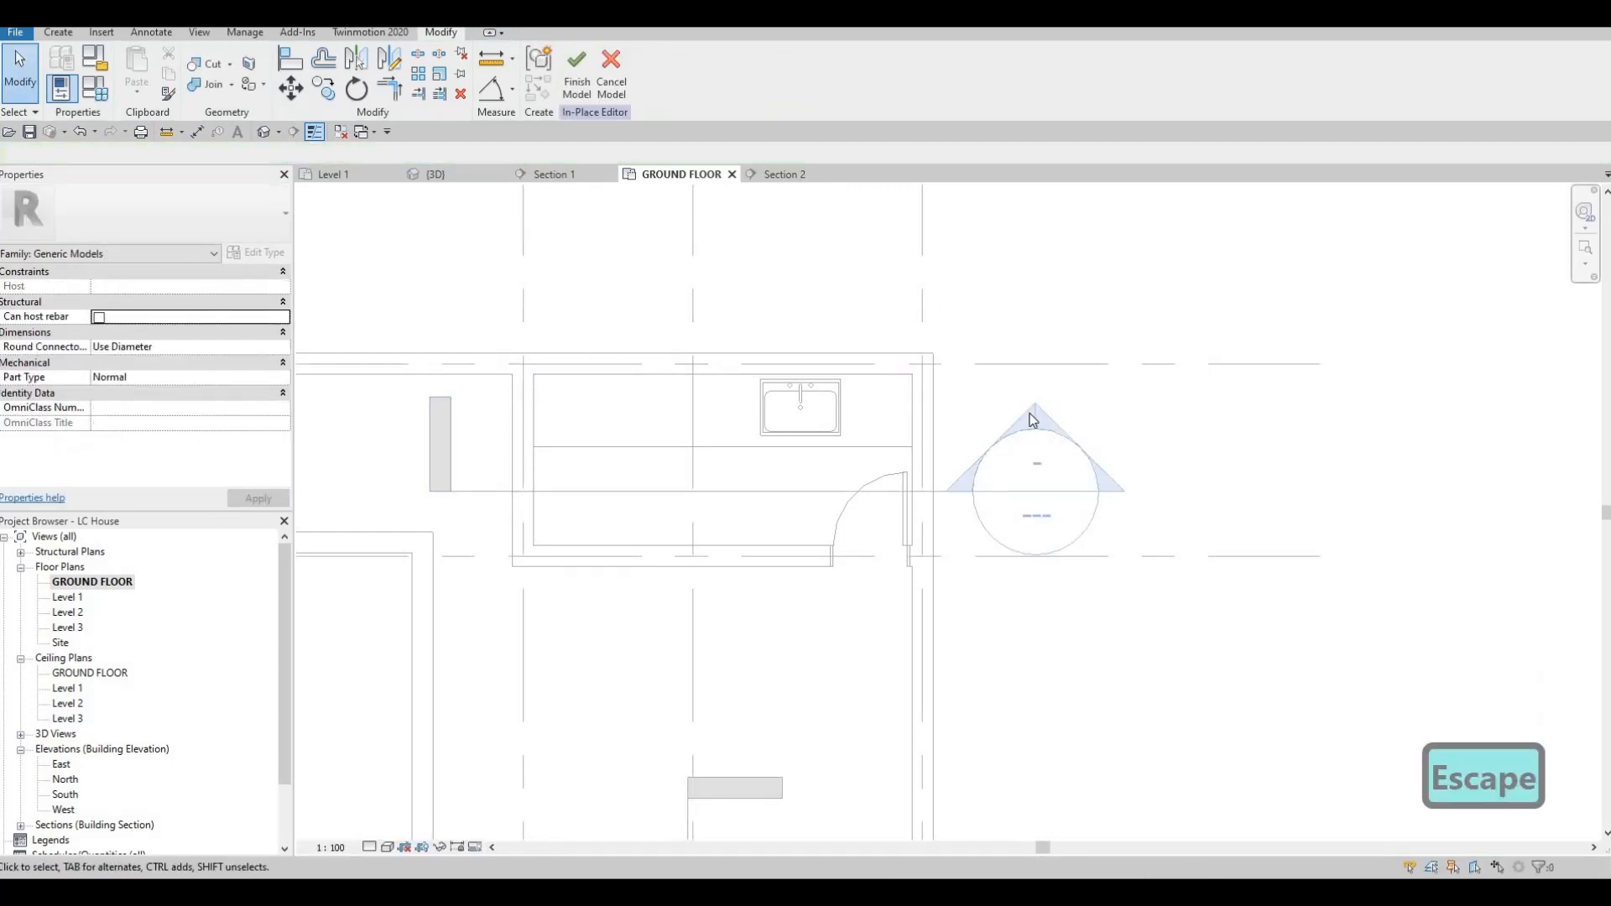
Open the Section 2 view of the laundry counter and close the in-place model editor.
double_click(1033, 419)
scroll(799, 527, "down", 2)
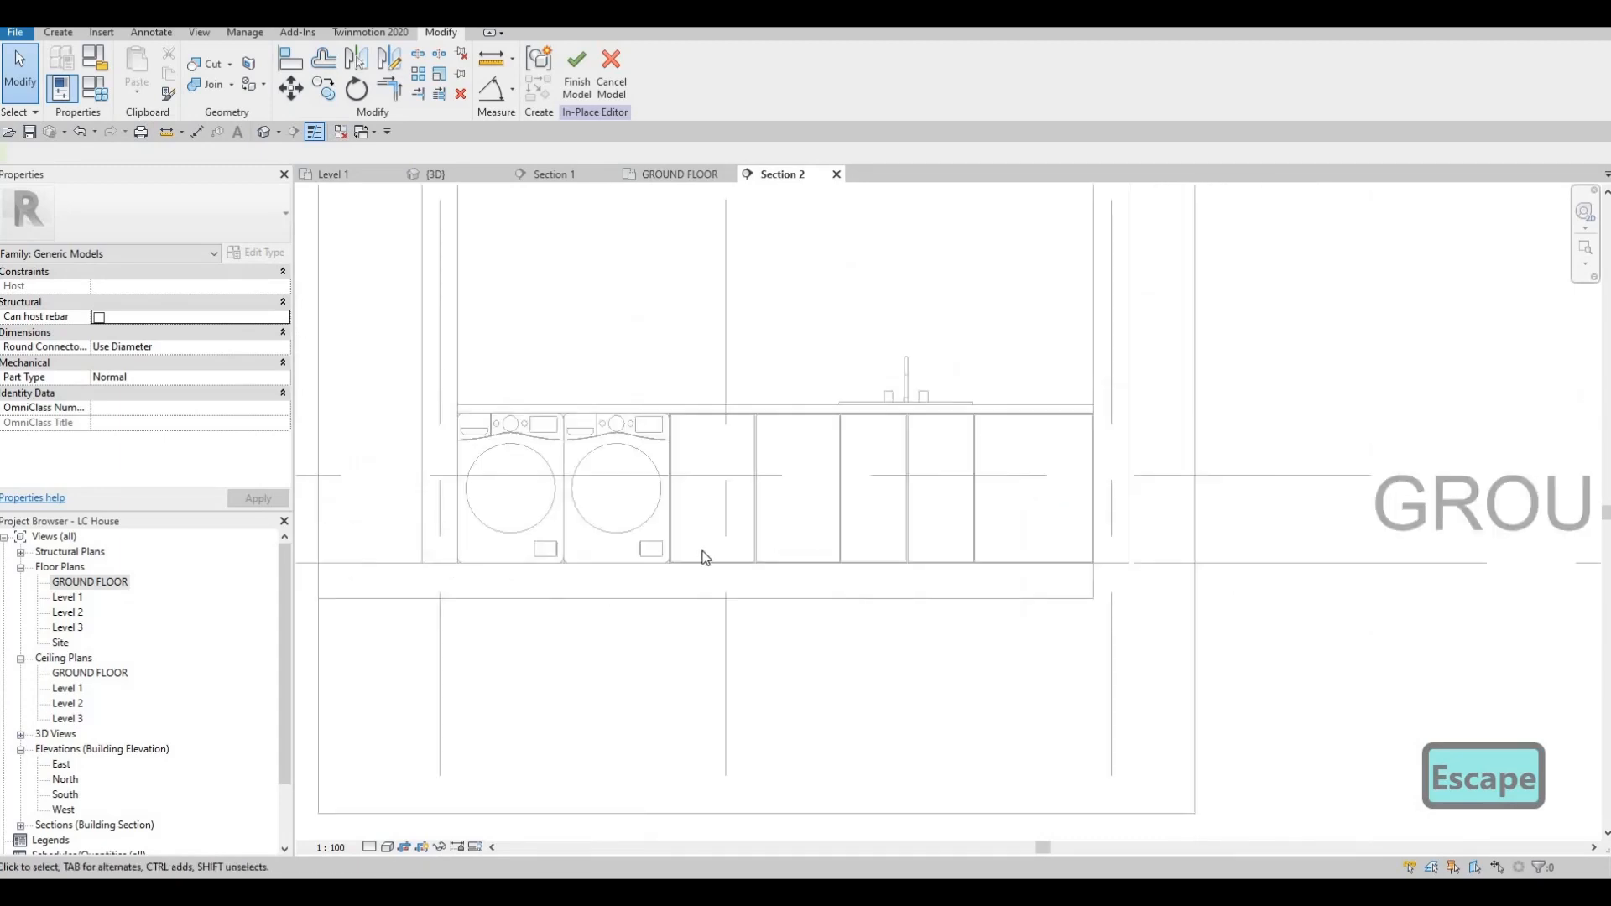
scroll(809, 475, "down", 4)
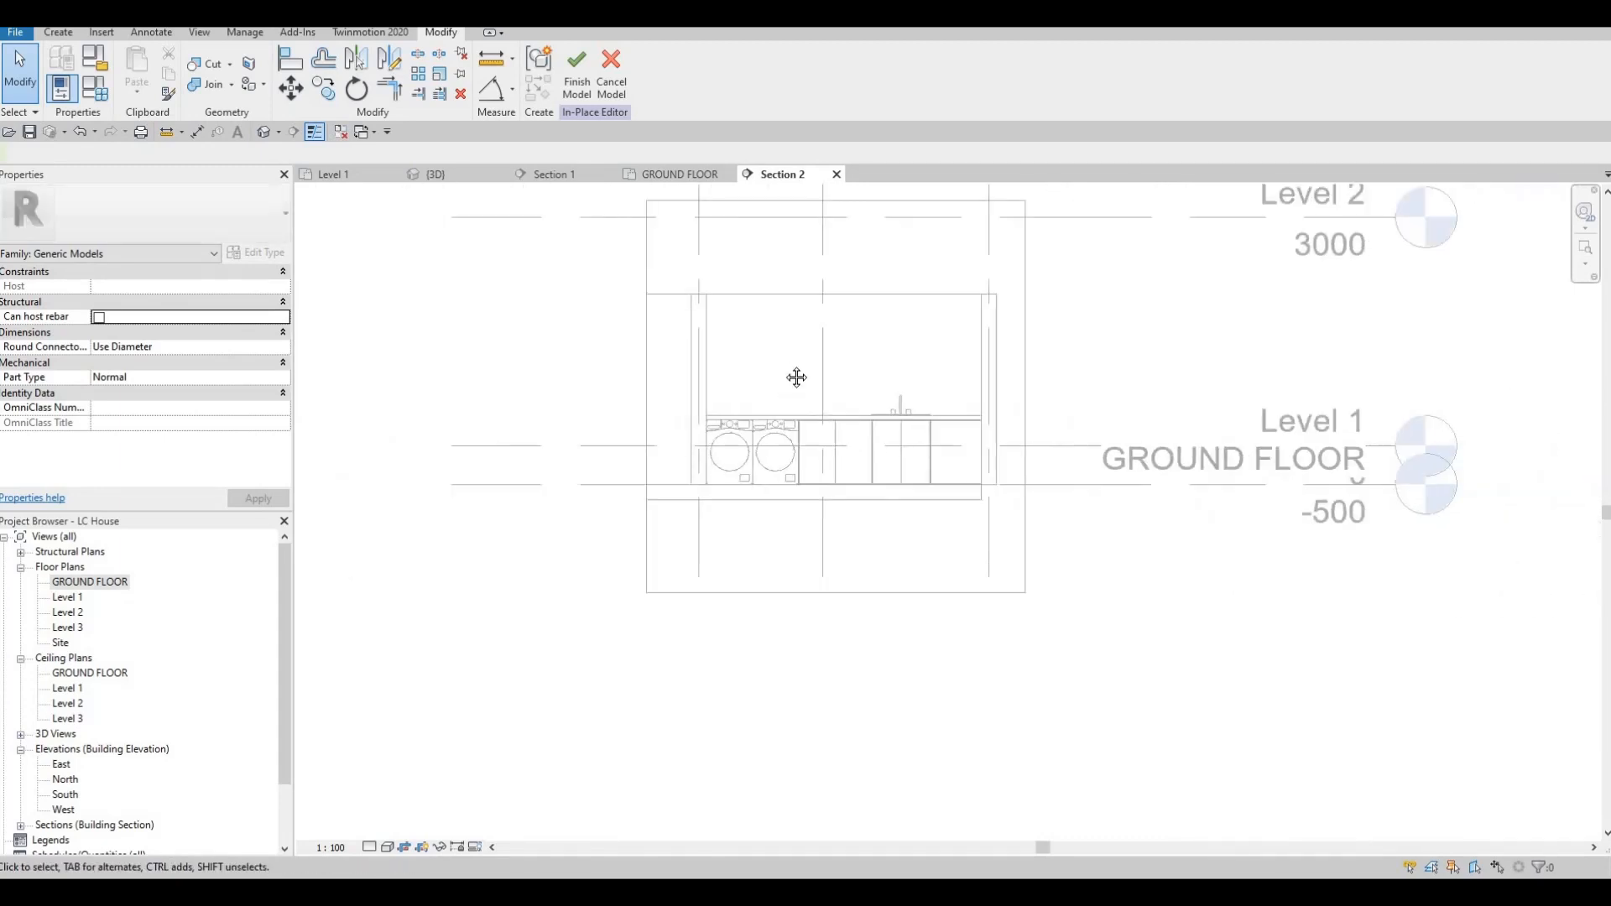
scroll(719, 527, "up", 2)
middle_click_drag(714, 504, 648, 572)
scroll(716, 507, "up", 3)
key("Escape")
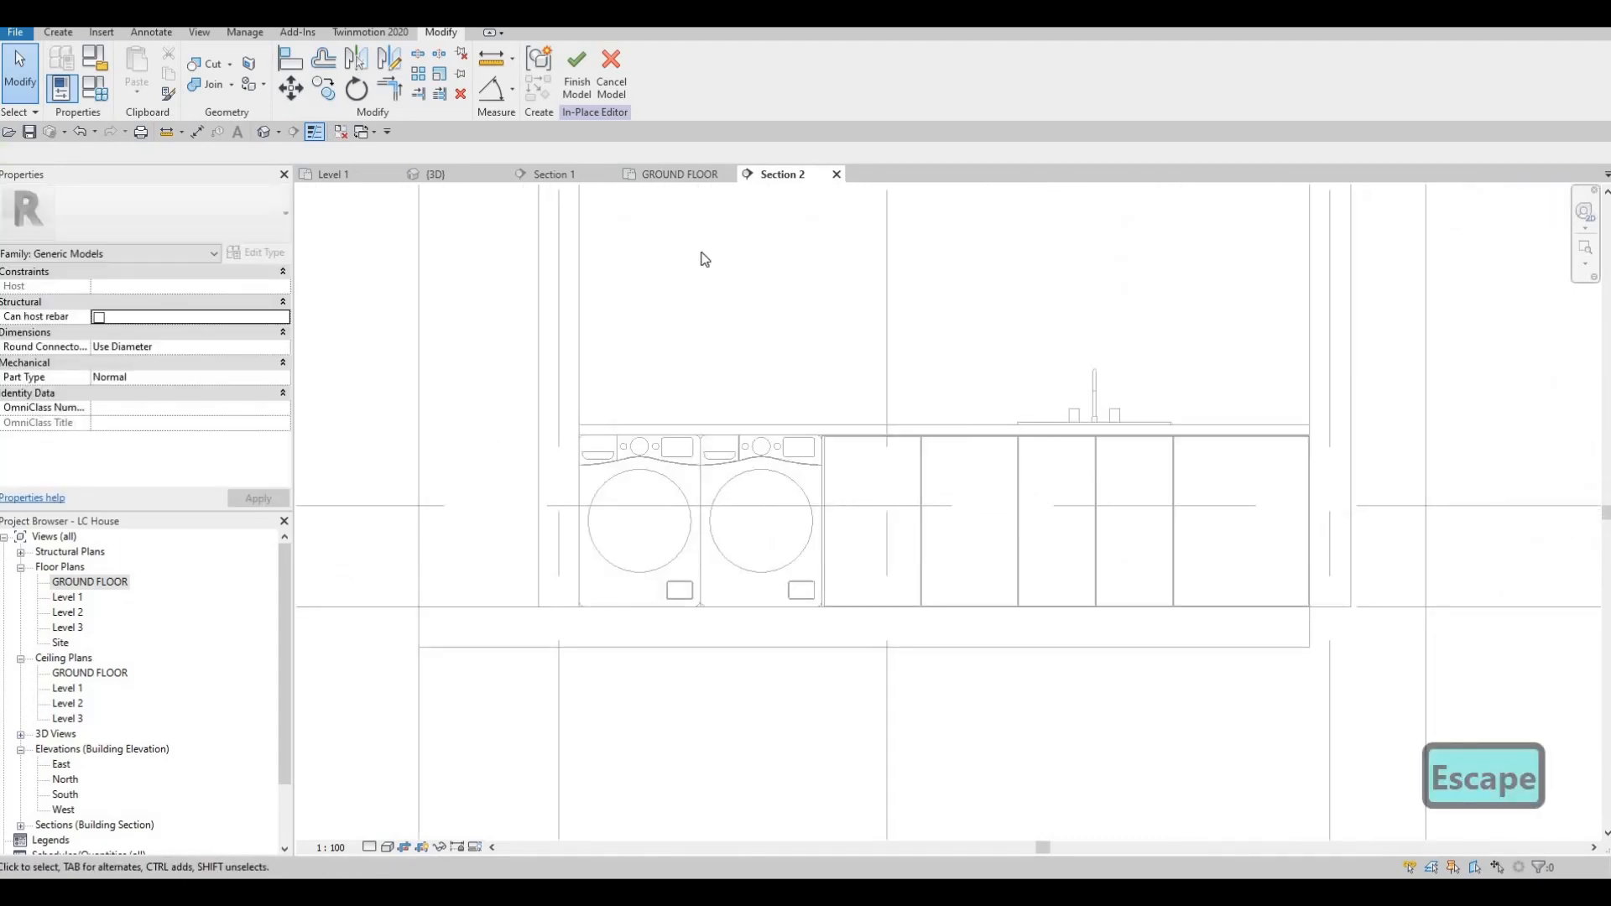
left_click(611, 72)
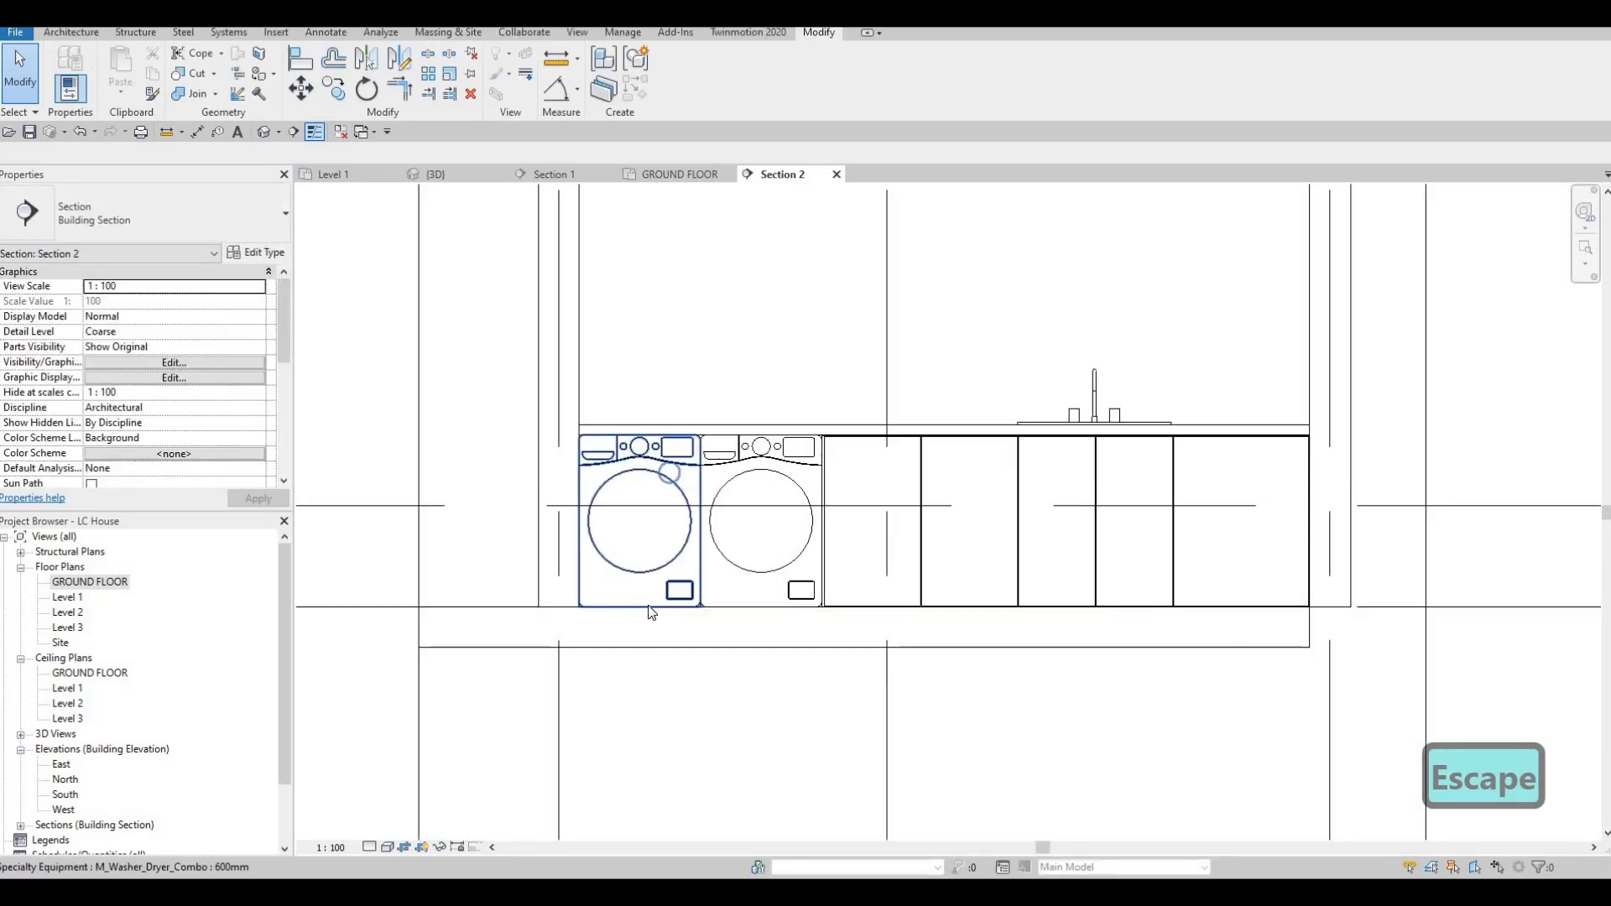
Check the elements around the laundry counter in the section to find the new Glulam extrusion behind them.
key("Tab")
key("Tab")
key("Tab")
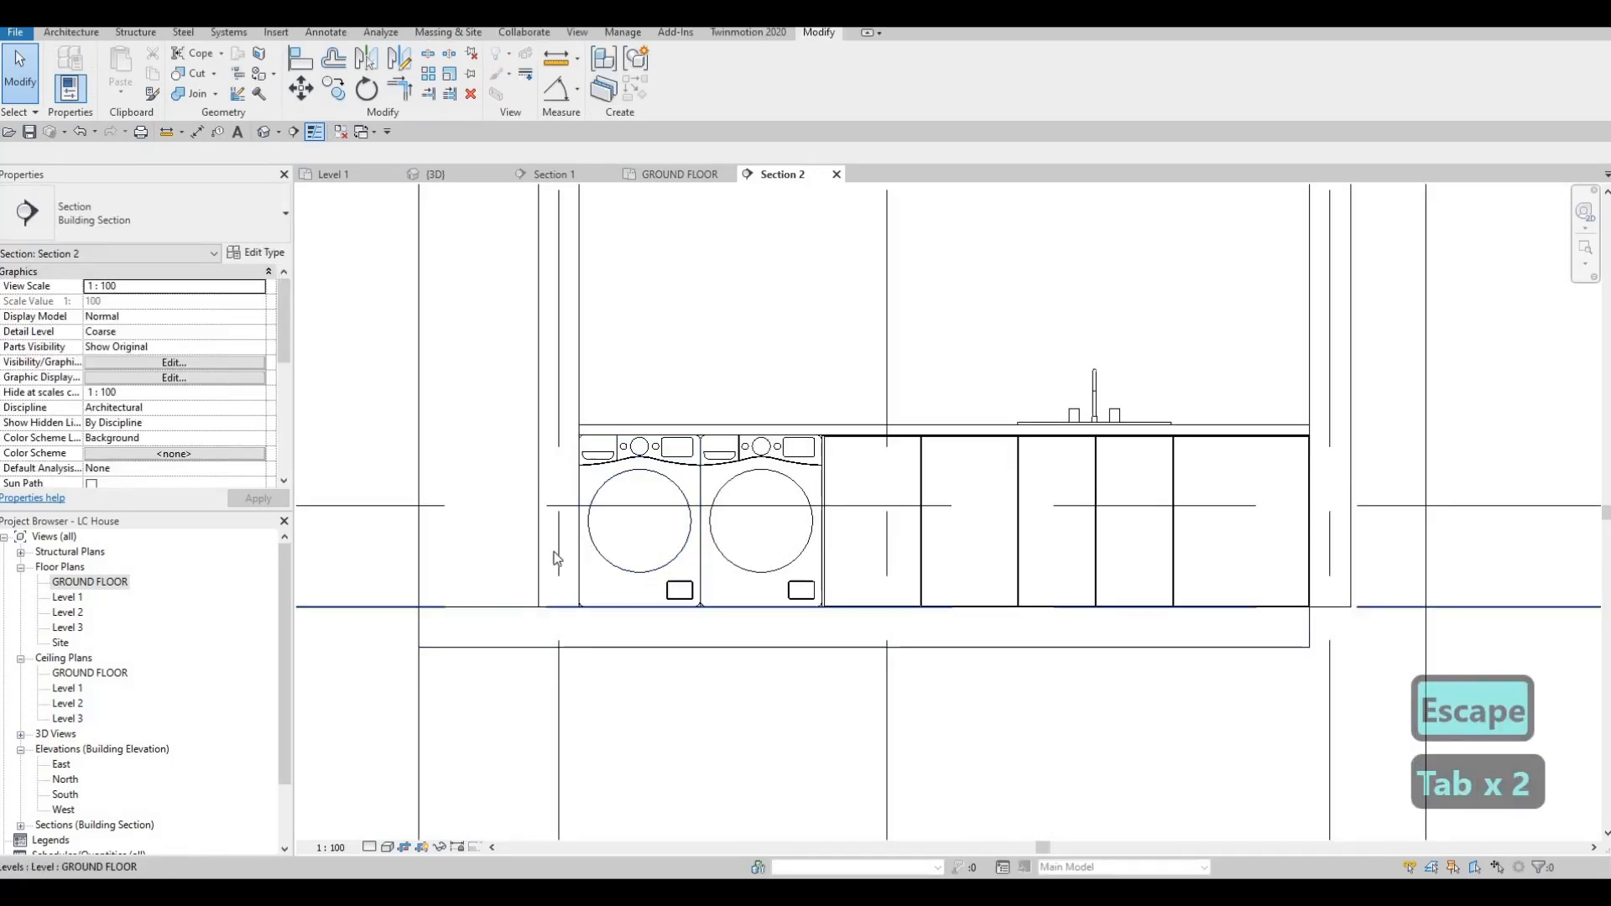
scroll(525, 473, "down", 2)
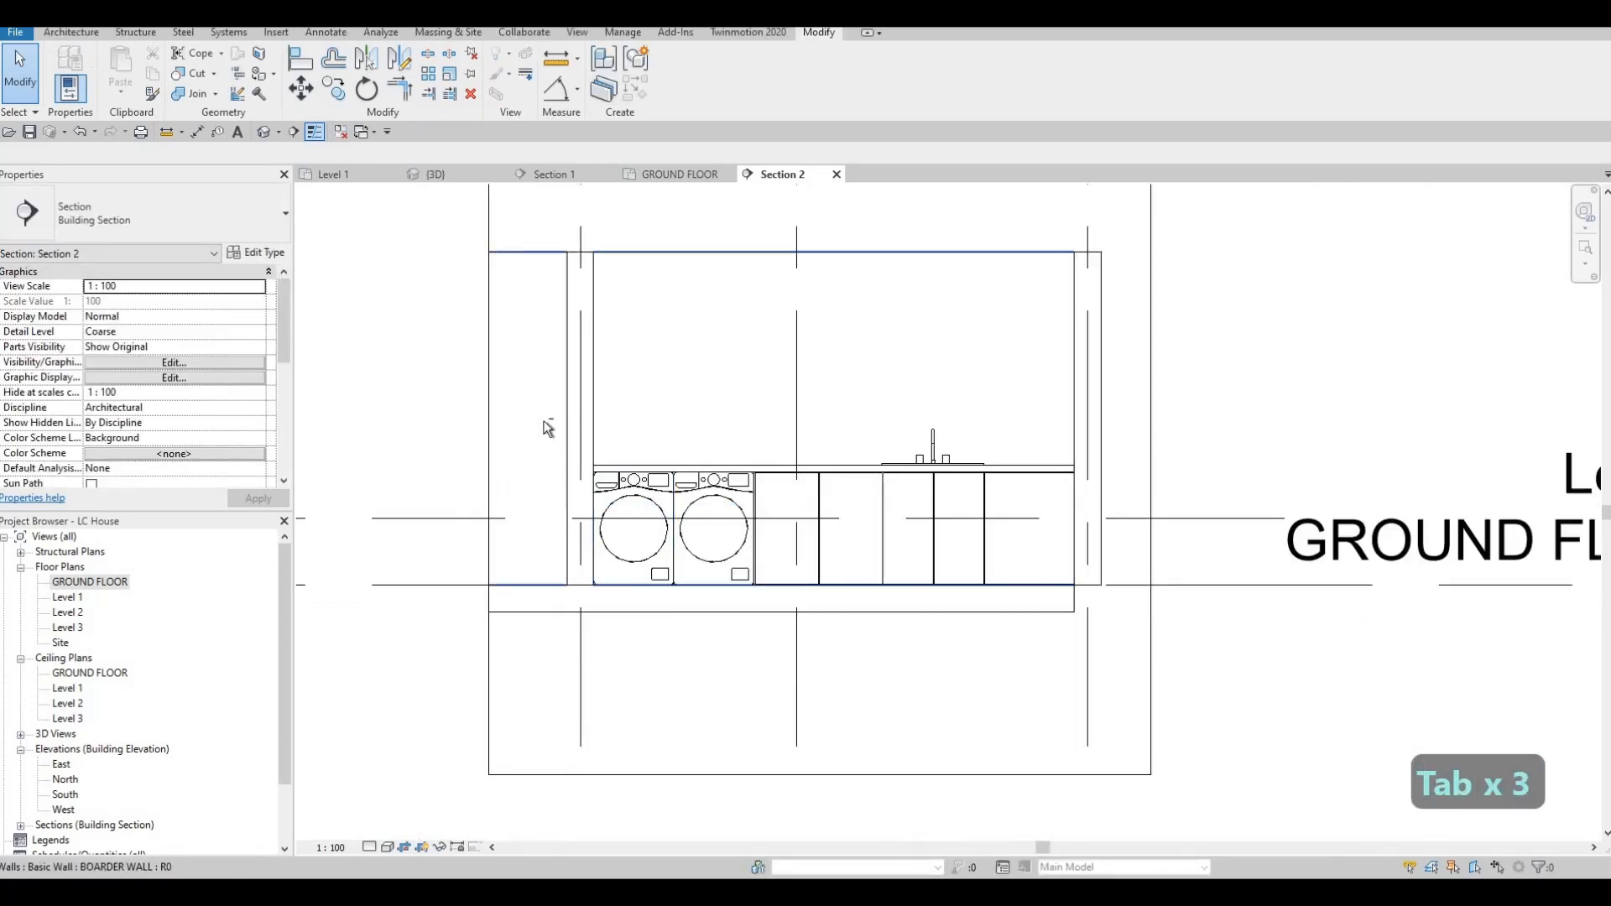
key("Escape")
left_click(674, 506)
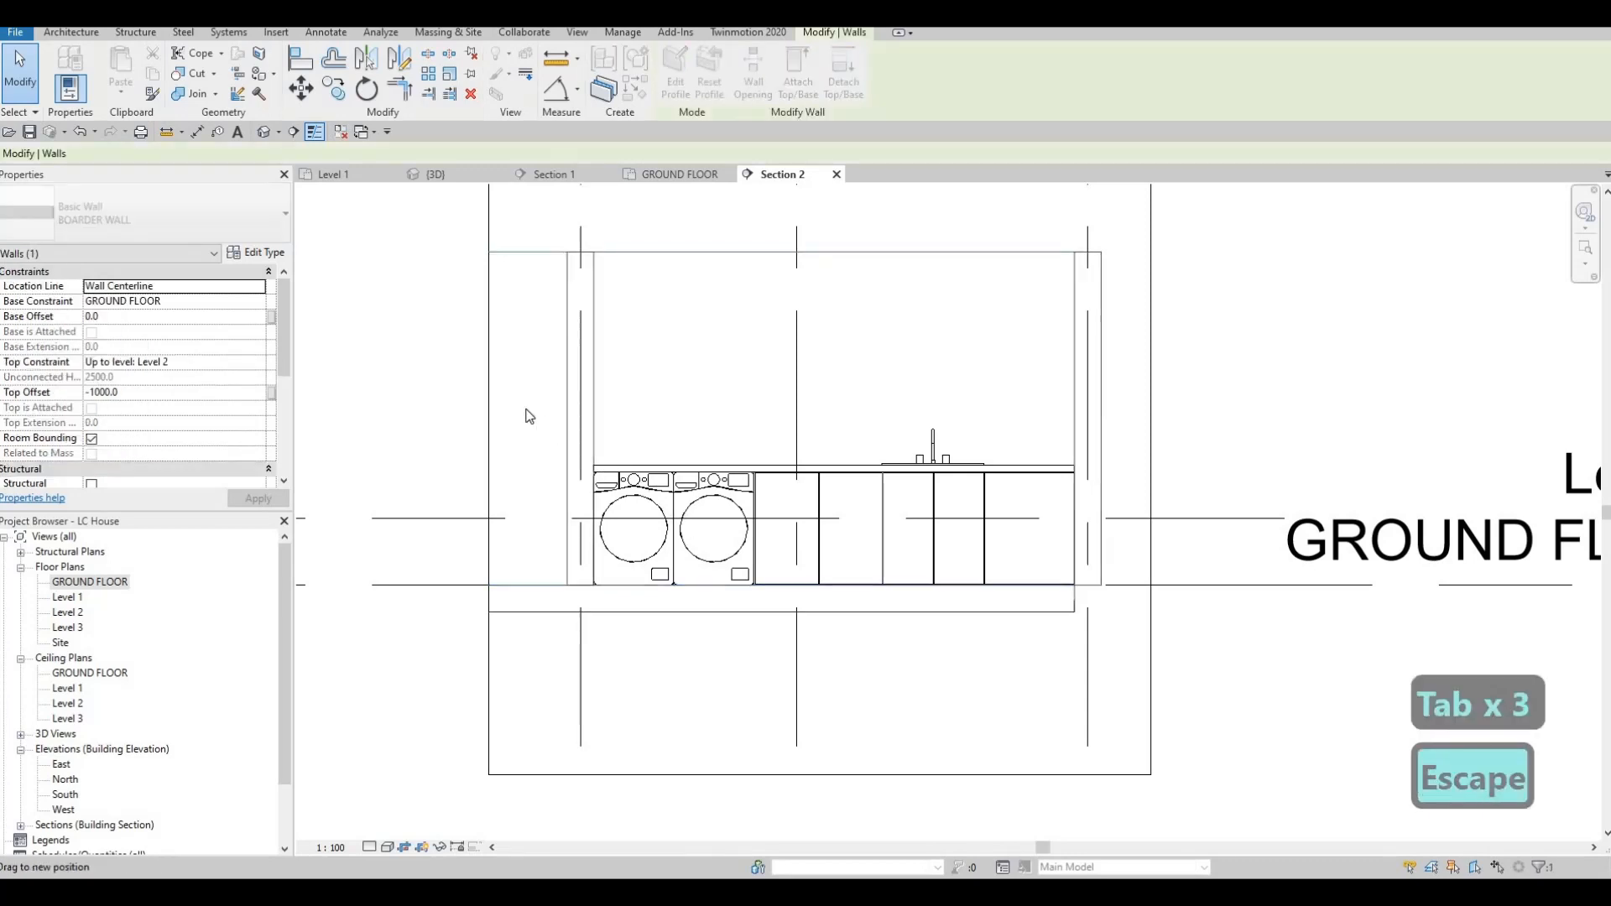
key("Escape")
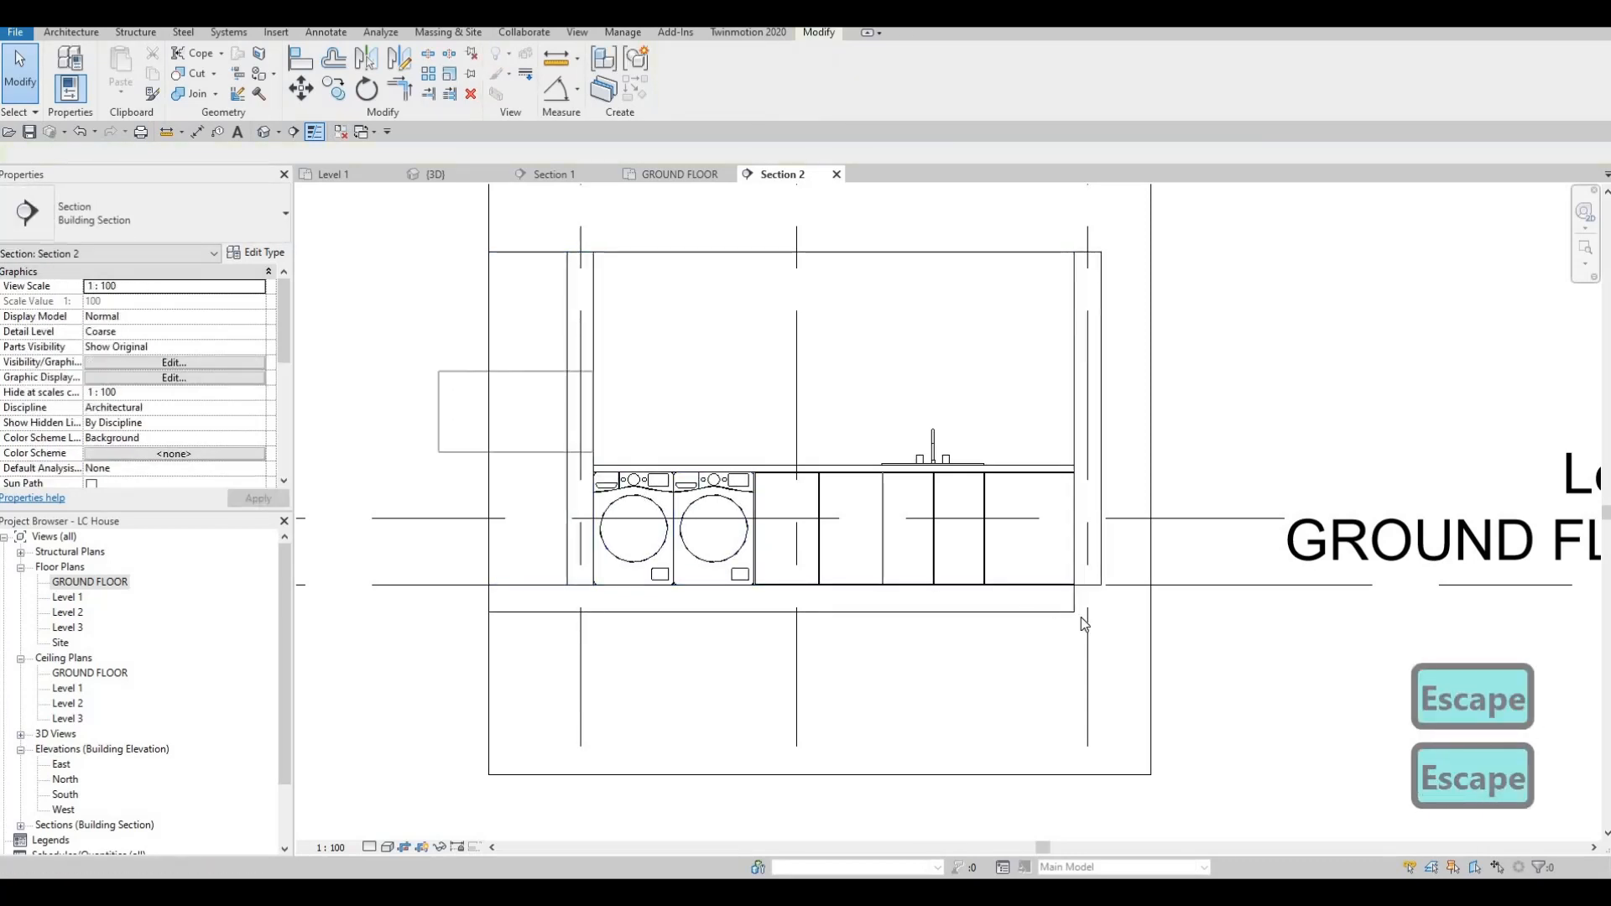
left_click(849, 508)
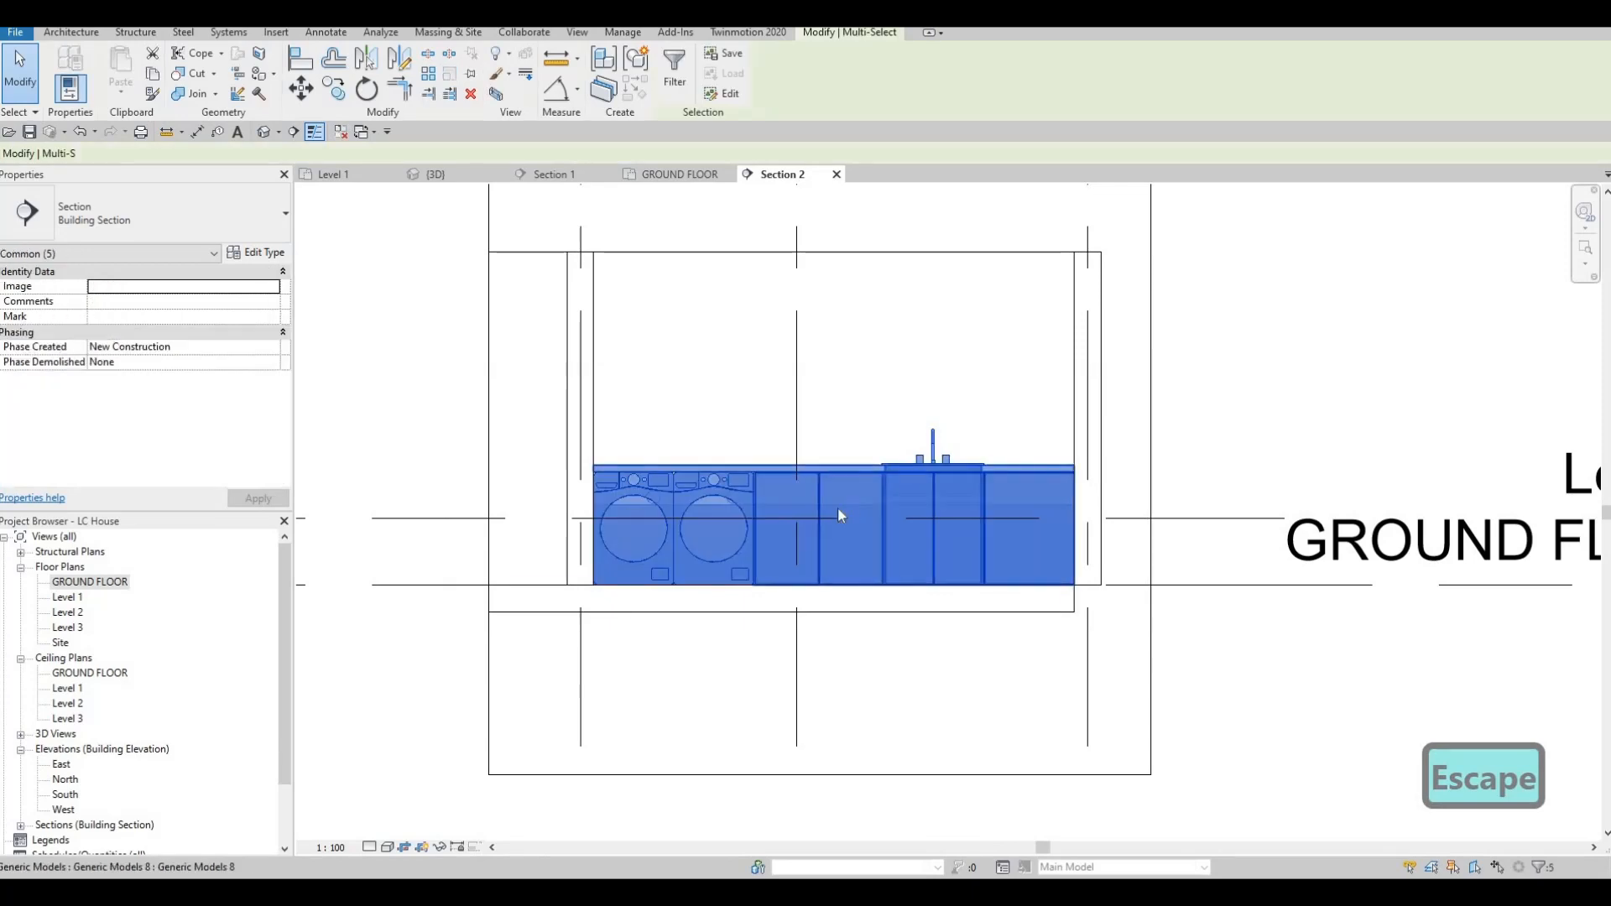
key("Escape")
key("Tab")
left_click(831, 512)
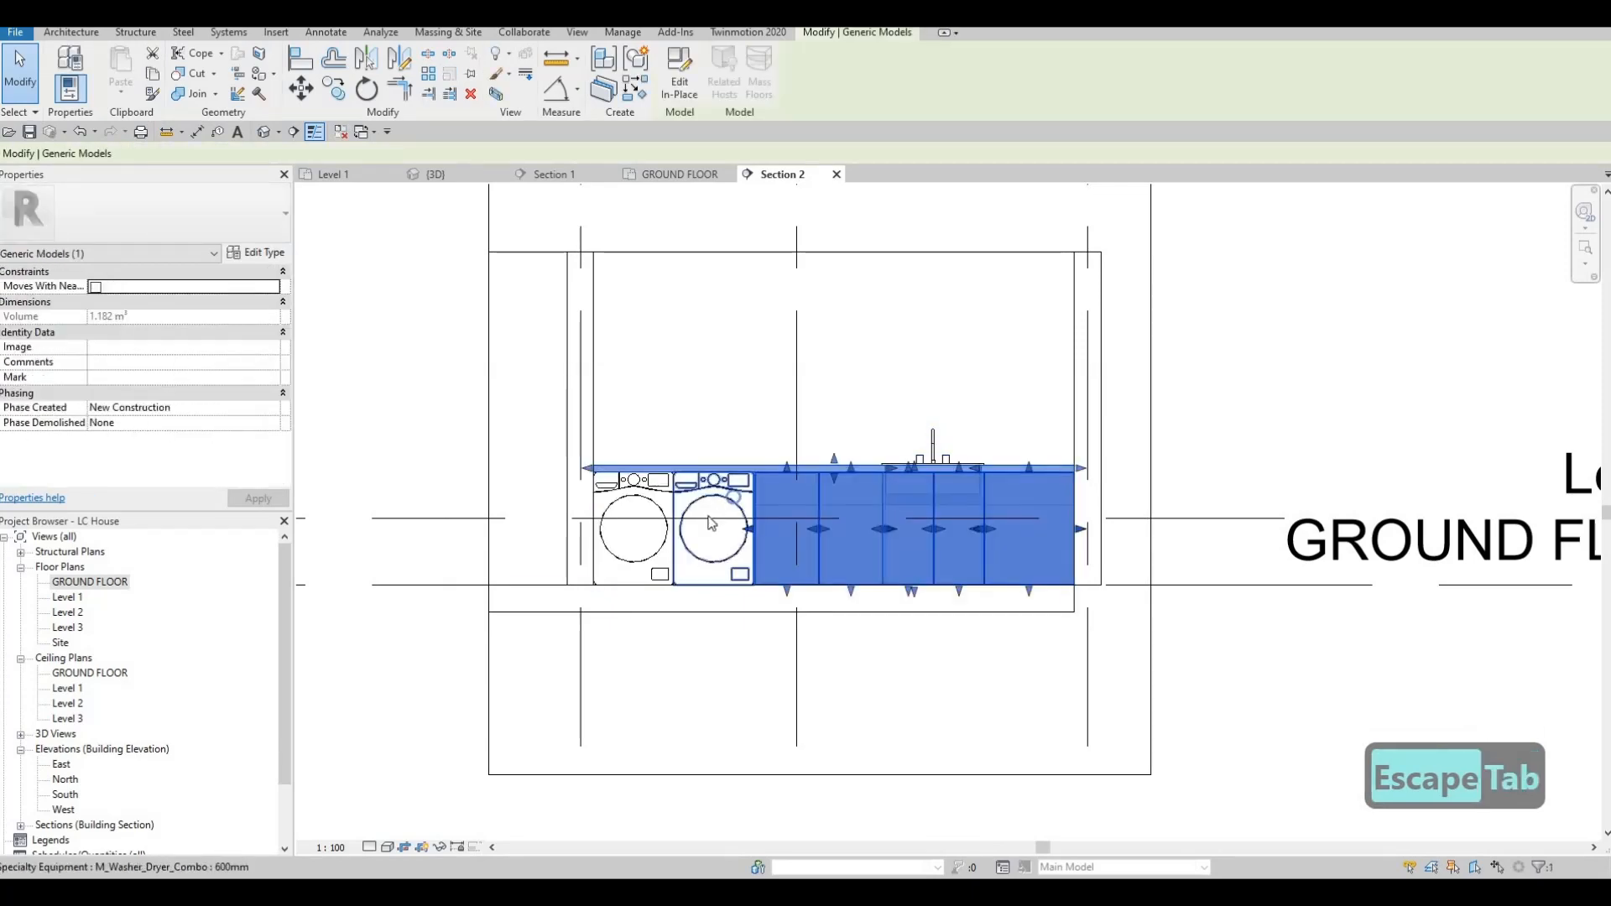
key("Escape")
key("Escape")
key("Tab")
left_click(707, 504)
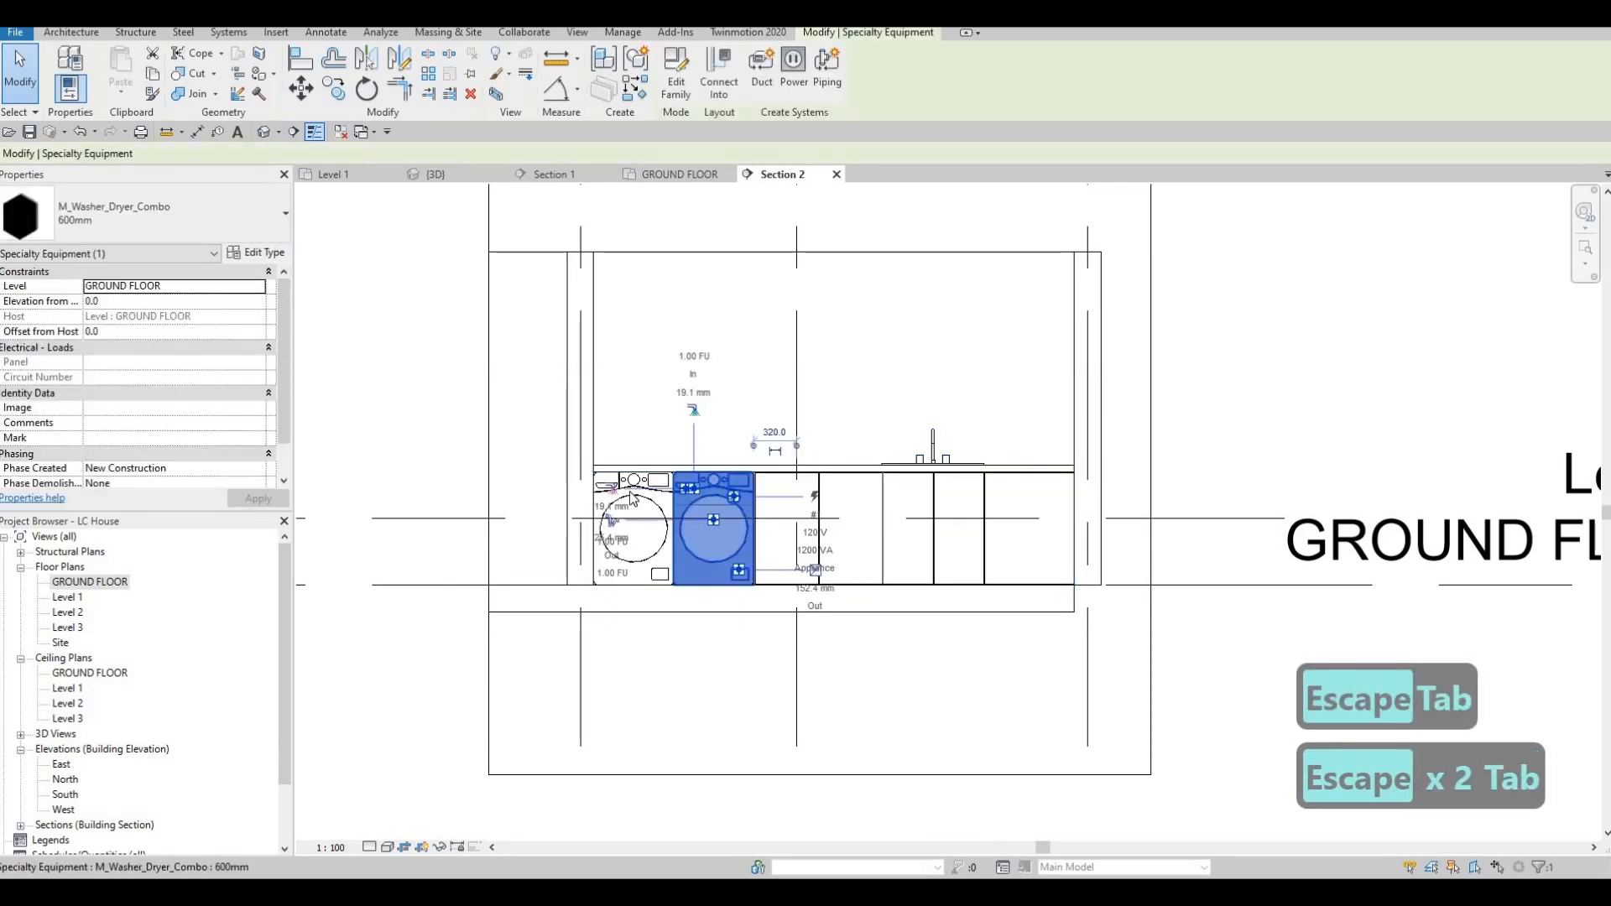
key("Escape")
key("Escape")
scroll(635, 494, "up", 1)
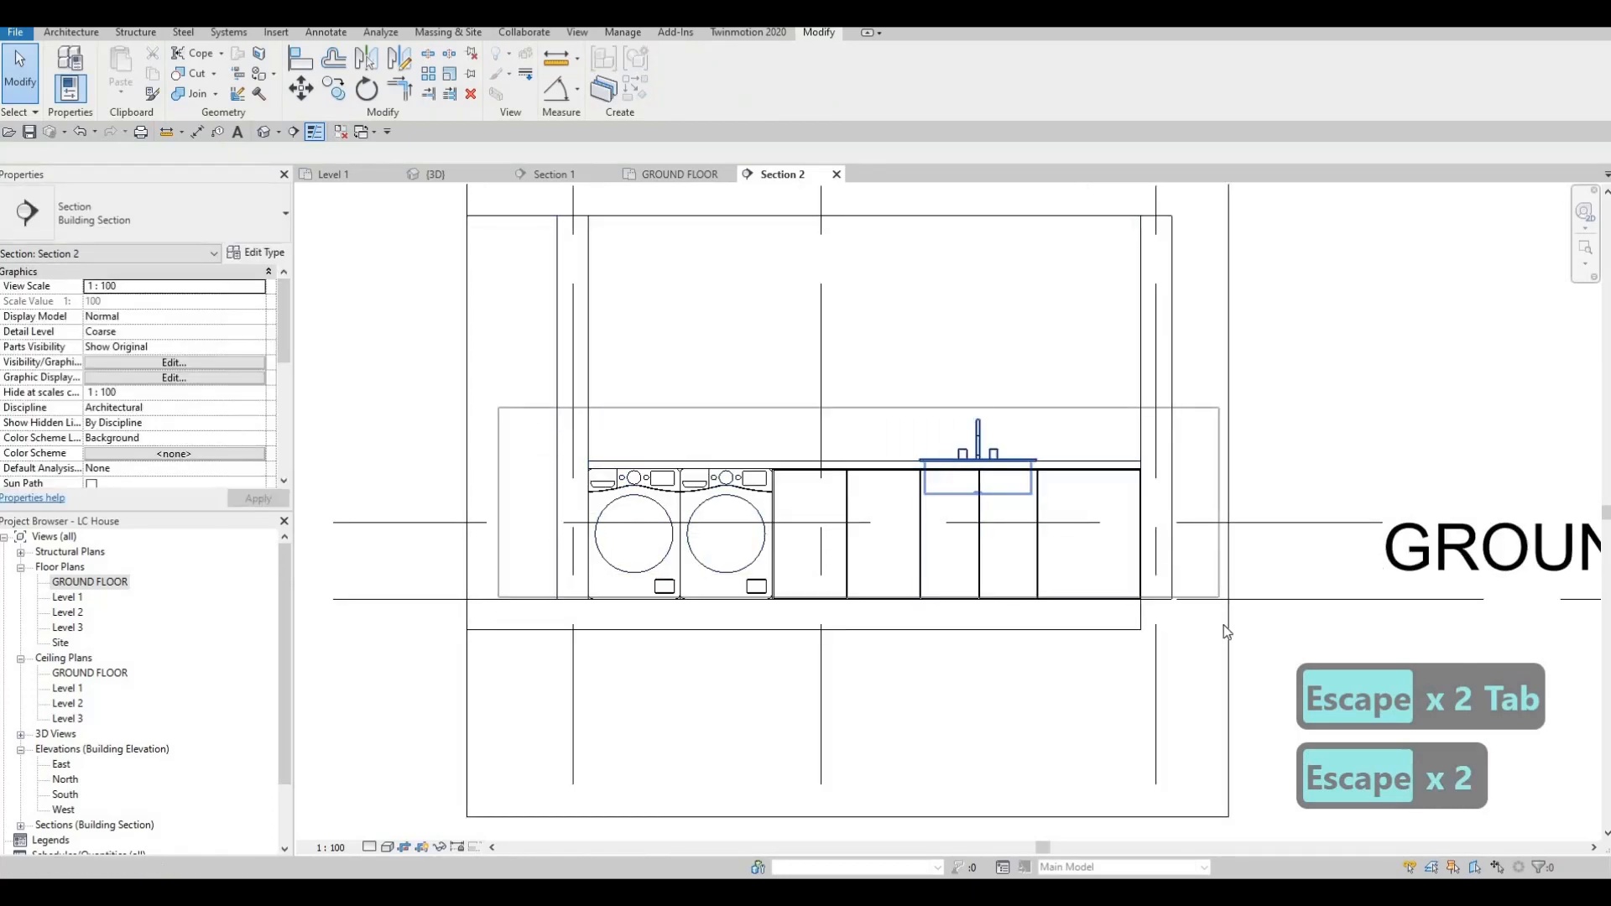
left_click(807, 531)
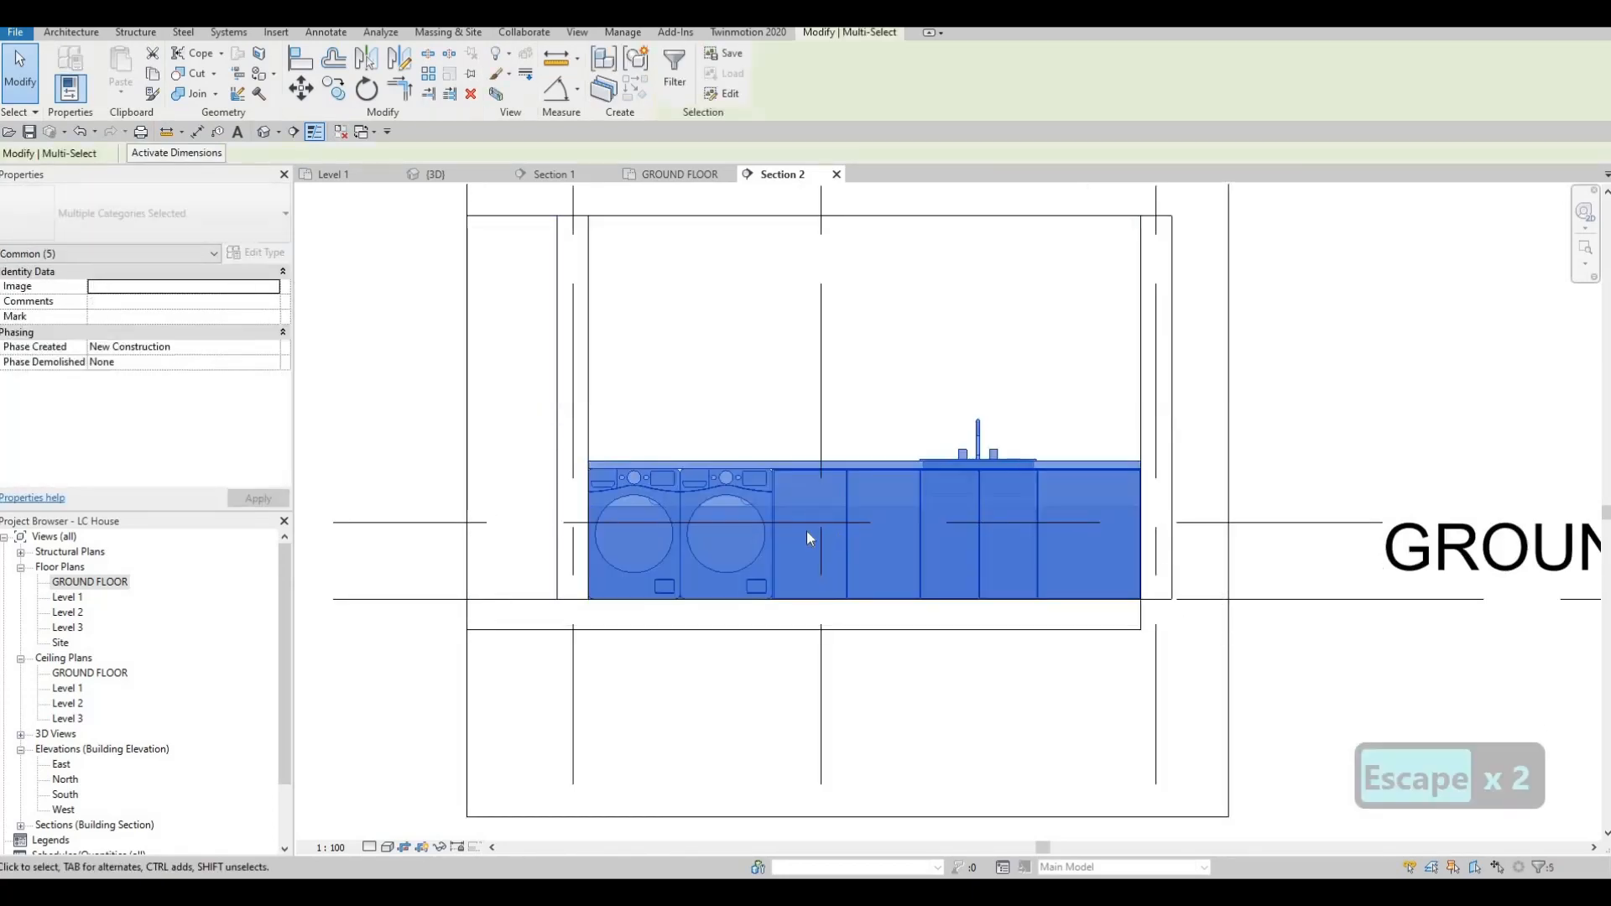
key("Escape")
key("Escape")
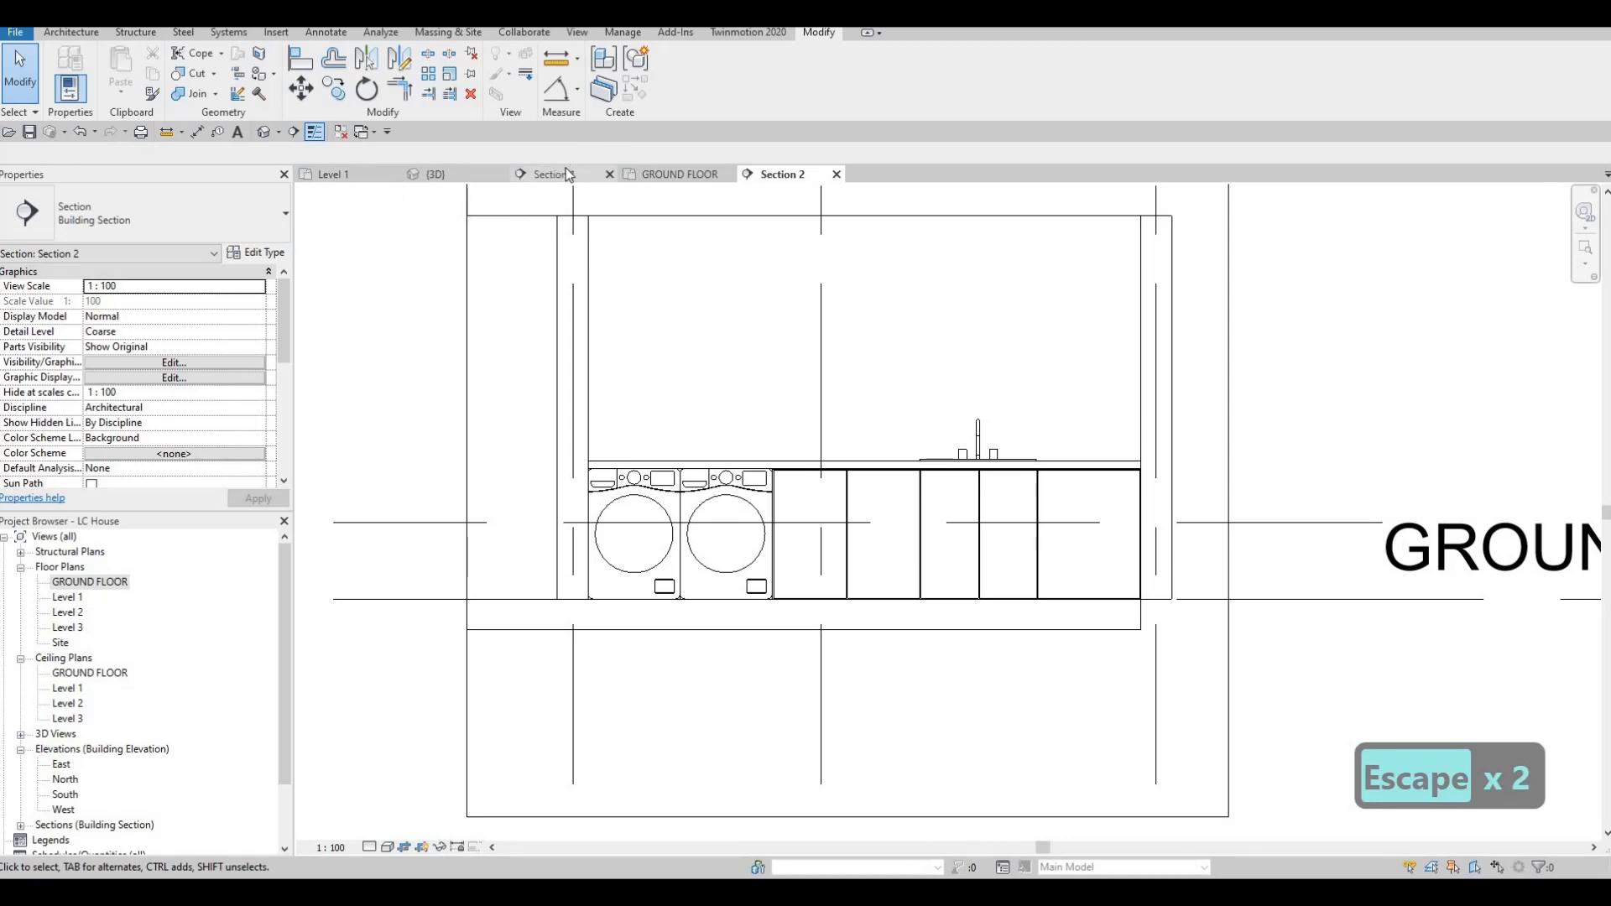
Undo back to the extrusion sketch, set the extrusion end to 1000 mm and finish the sketch.
key("ctrl+z")
key("ctrl+z")
key("ctrl+z")
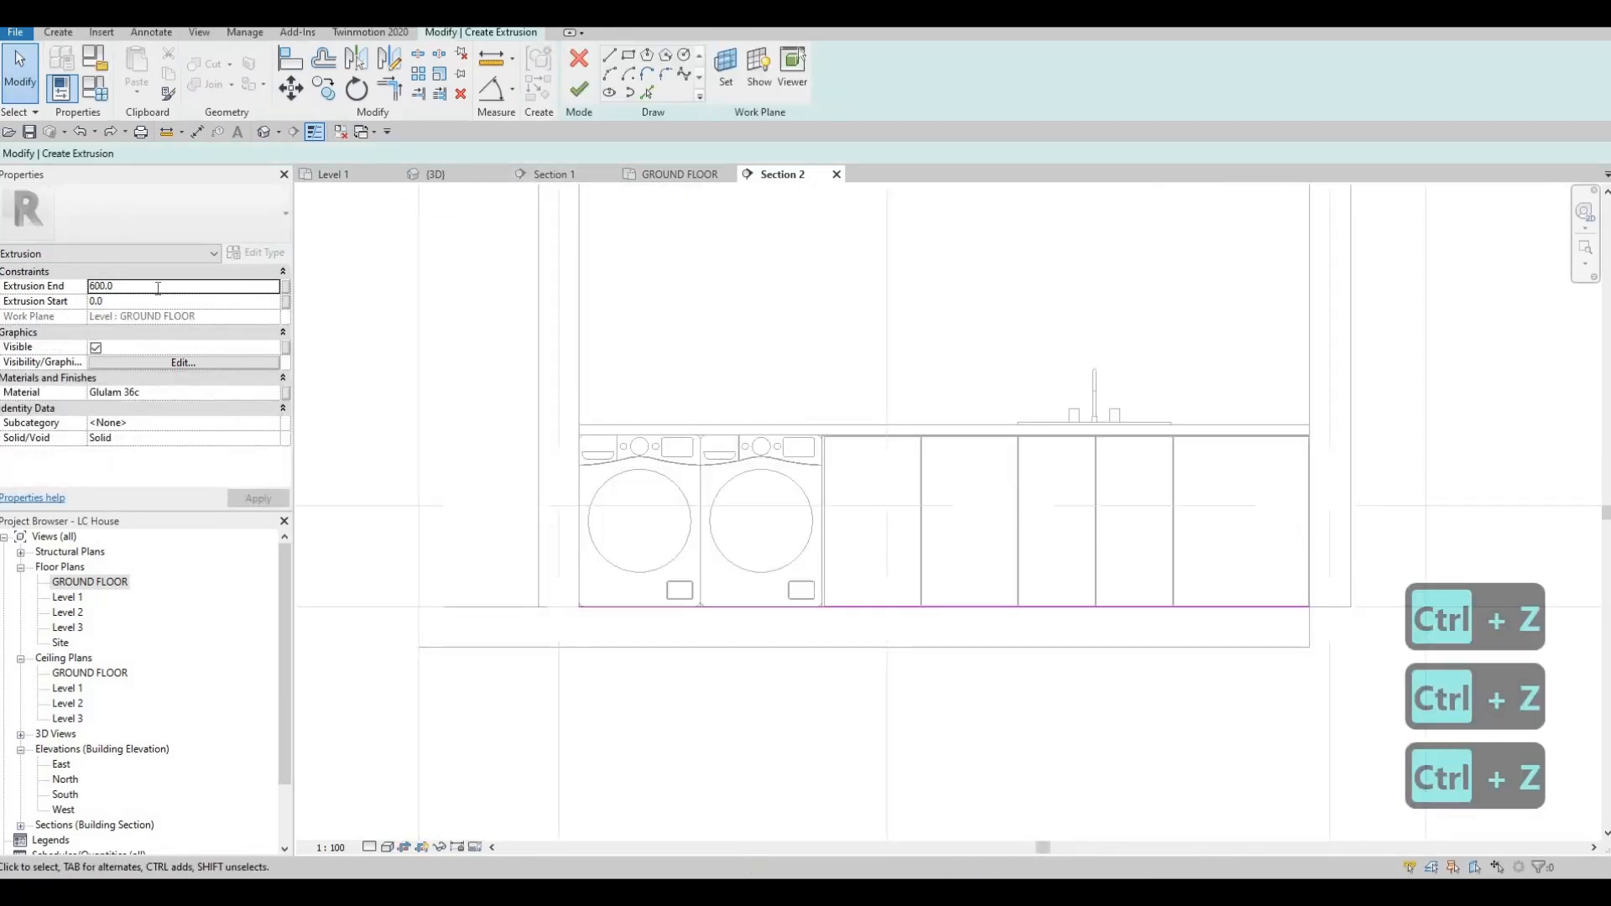
left_click(158, 288)
type("1000")
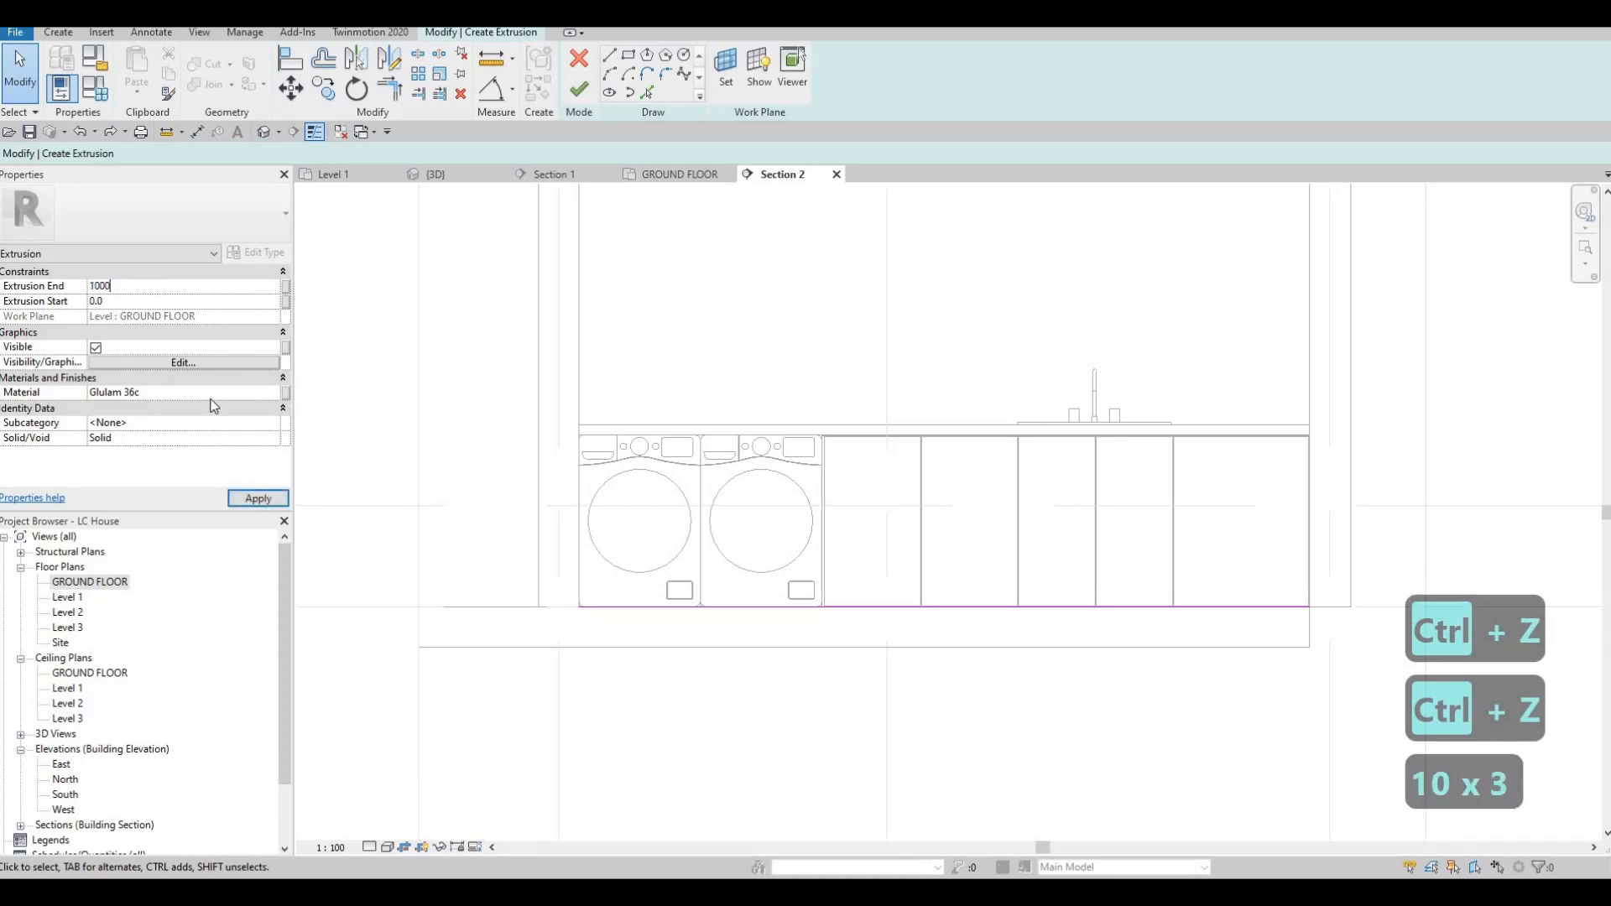
left_click(256, 499)
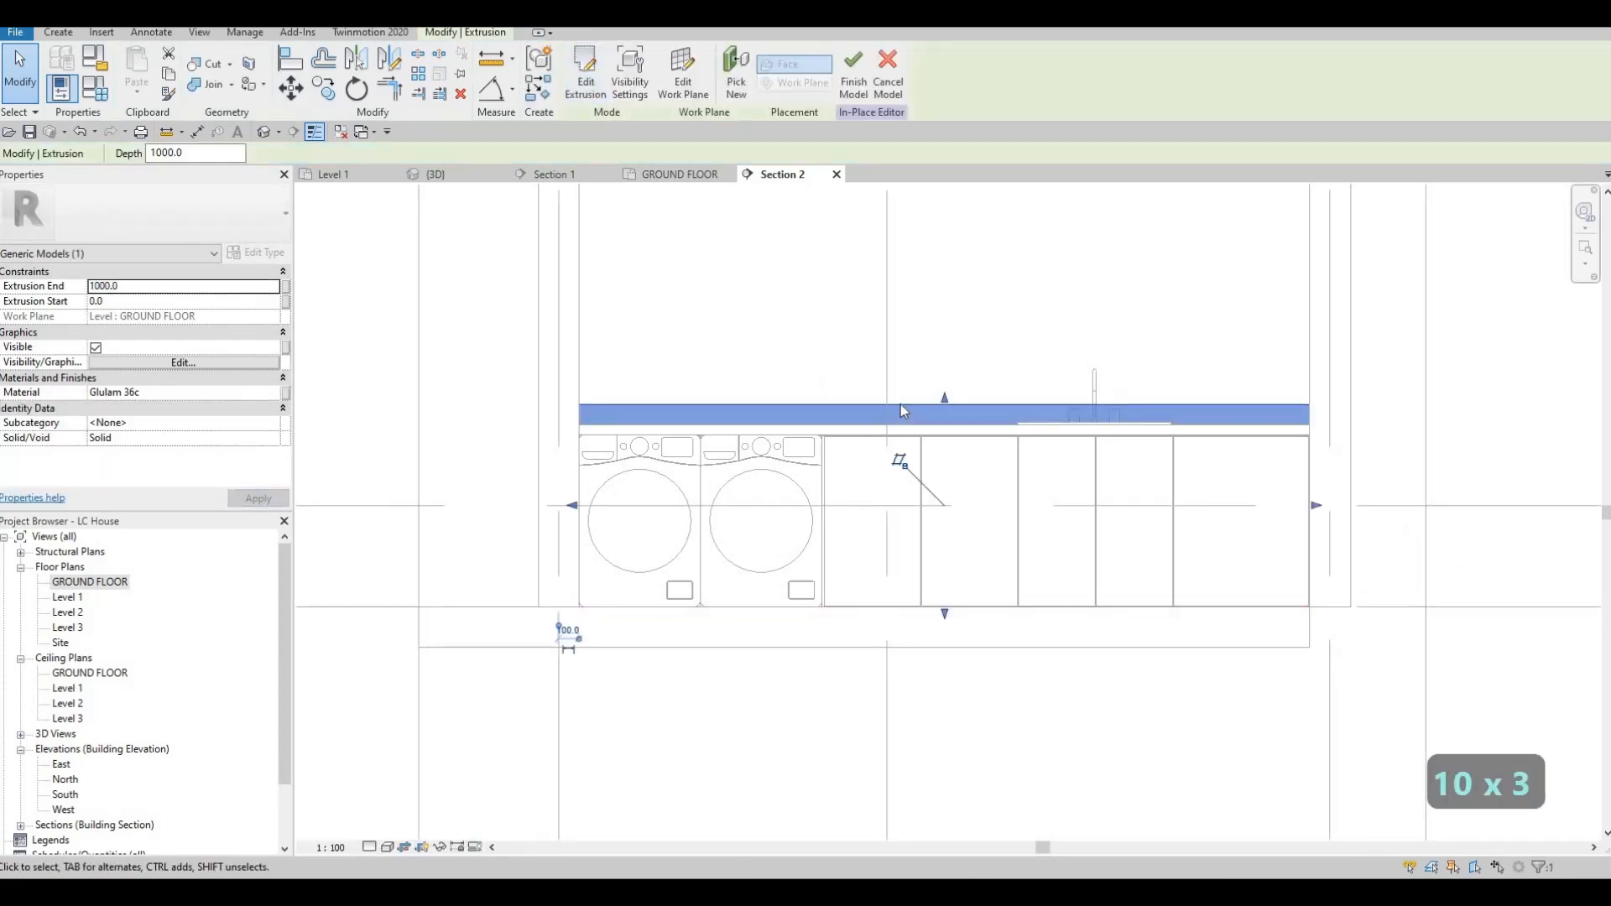
Raise the Glulam extrusion above the counter as a thin shelf, from about 1781 mm to about 1857 mm.
key("Escape")
key("Escape")
left_click(971, 406)
left_click_drag(957, 367, 990, 230)
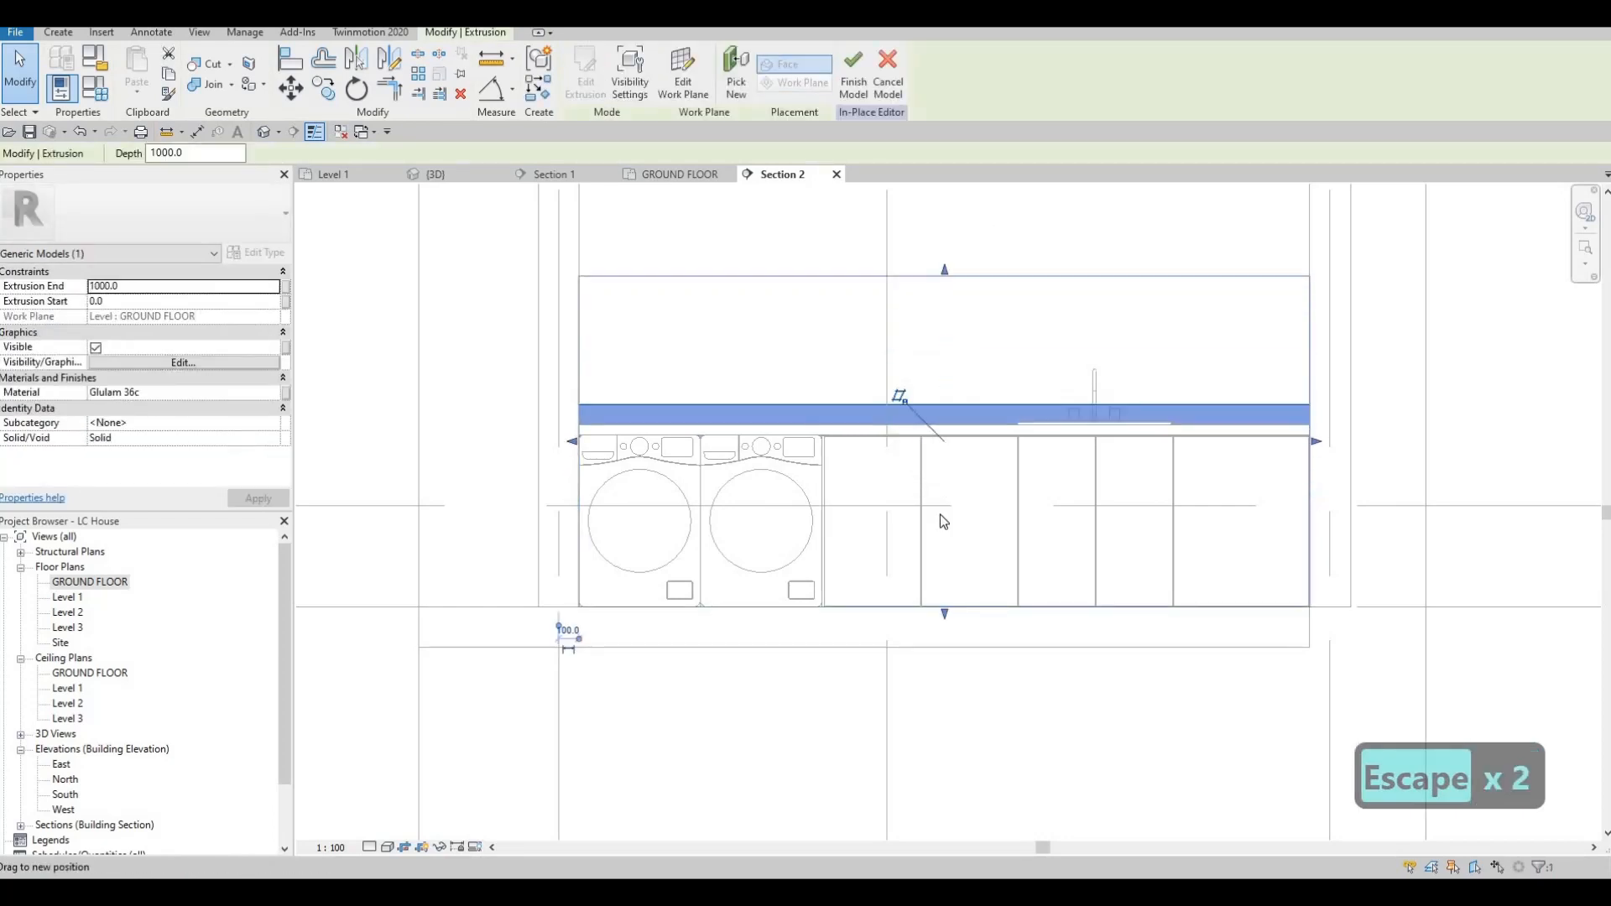
scroll(941, 534, "down", 1)
middle_click_drag(942, 520, 947, 463)
left_click(958, 262)
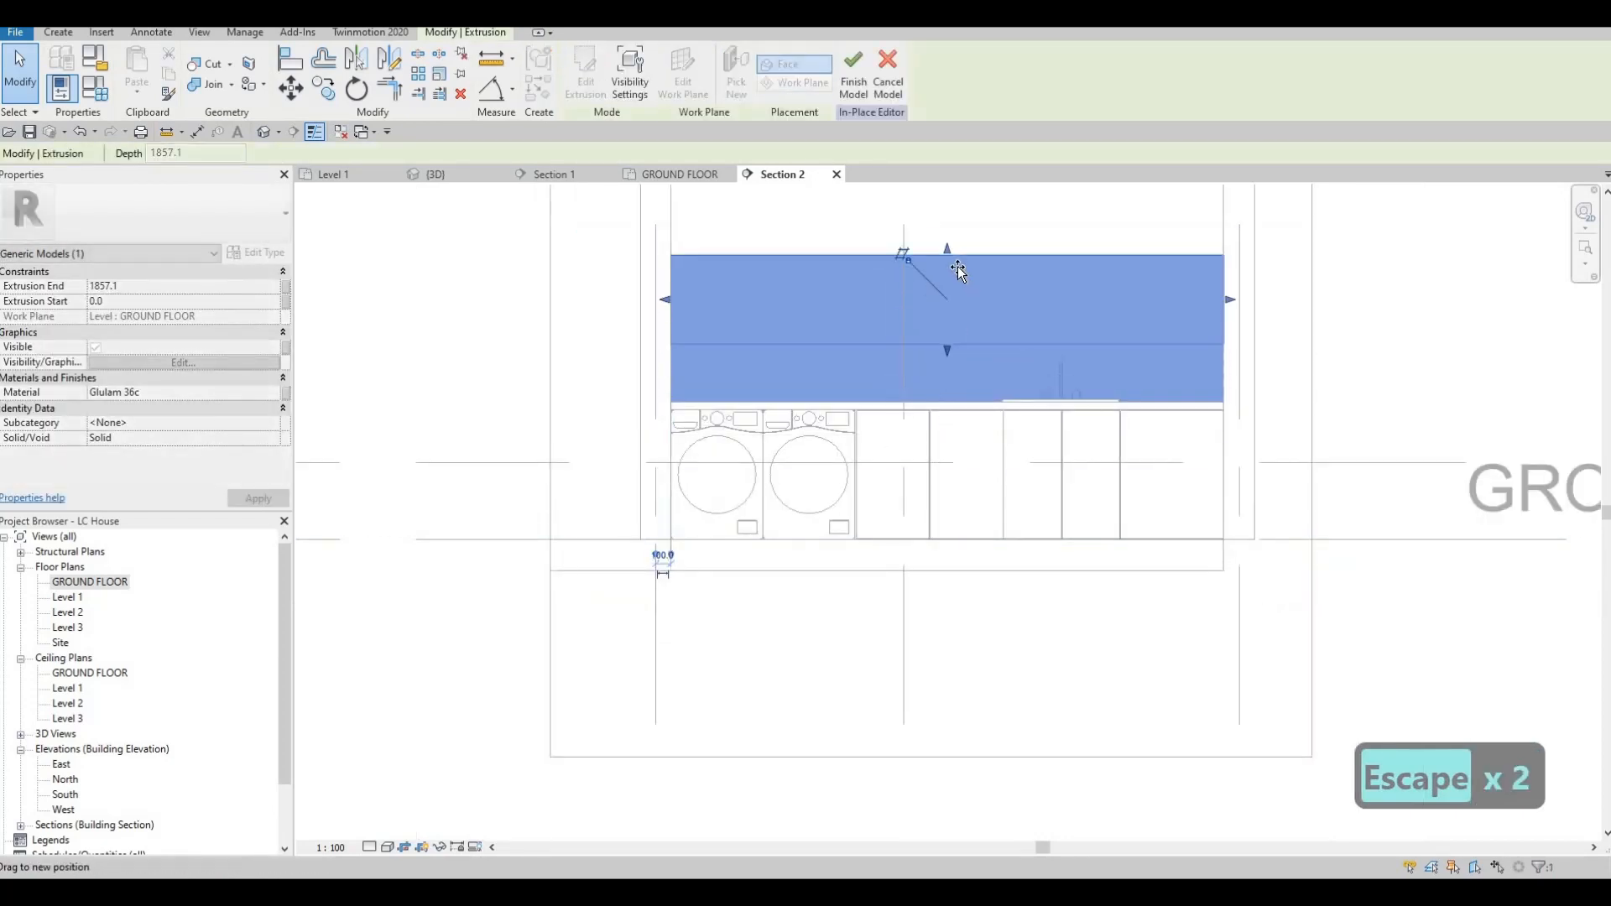
middle_click_drag(972, 294, 942, 381)
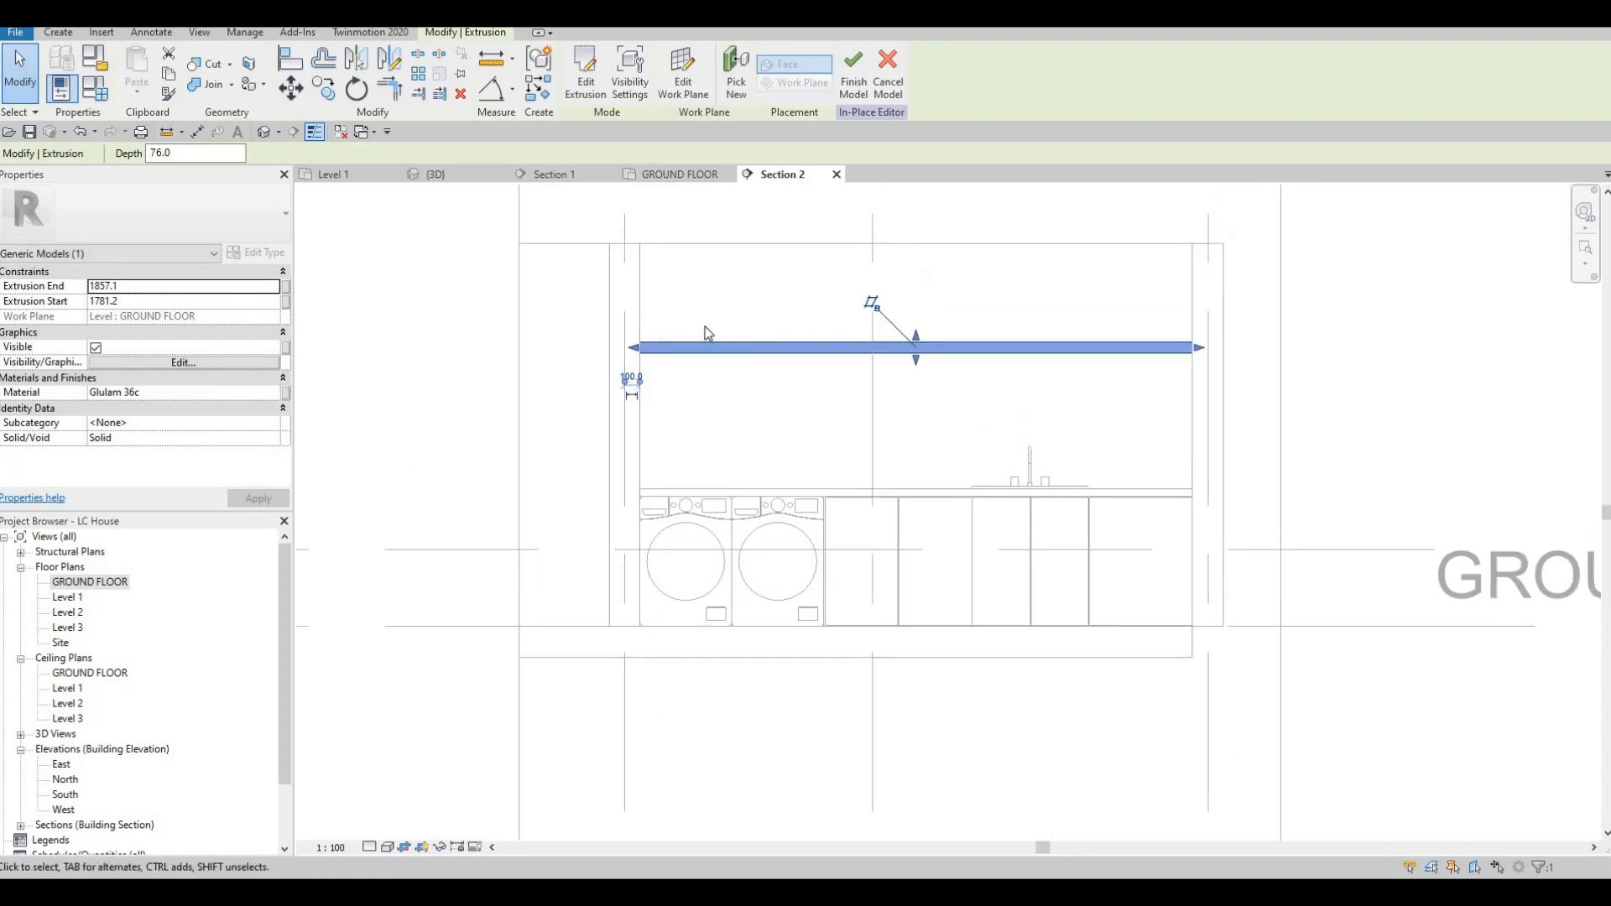
Inspect the shelf in the 3D view and finish the in-place model from the GROUND FLOOR plan.
left_click(437, 173)
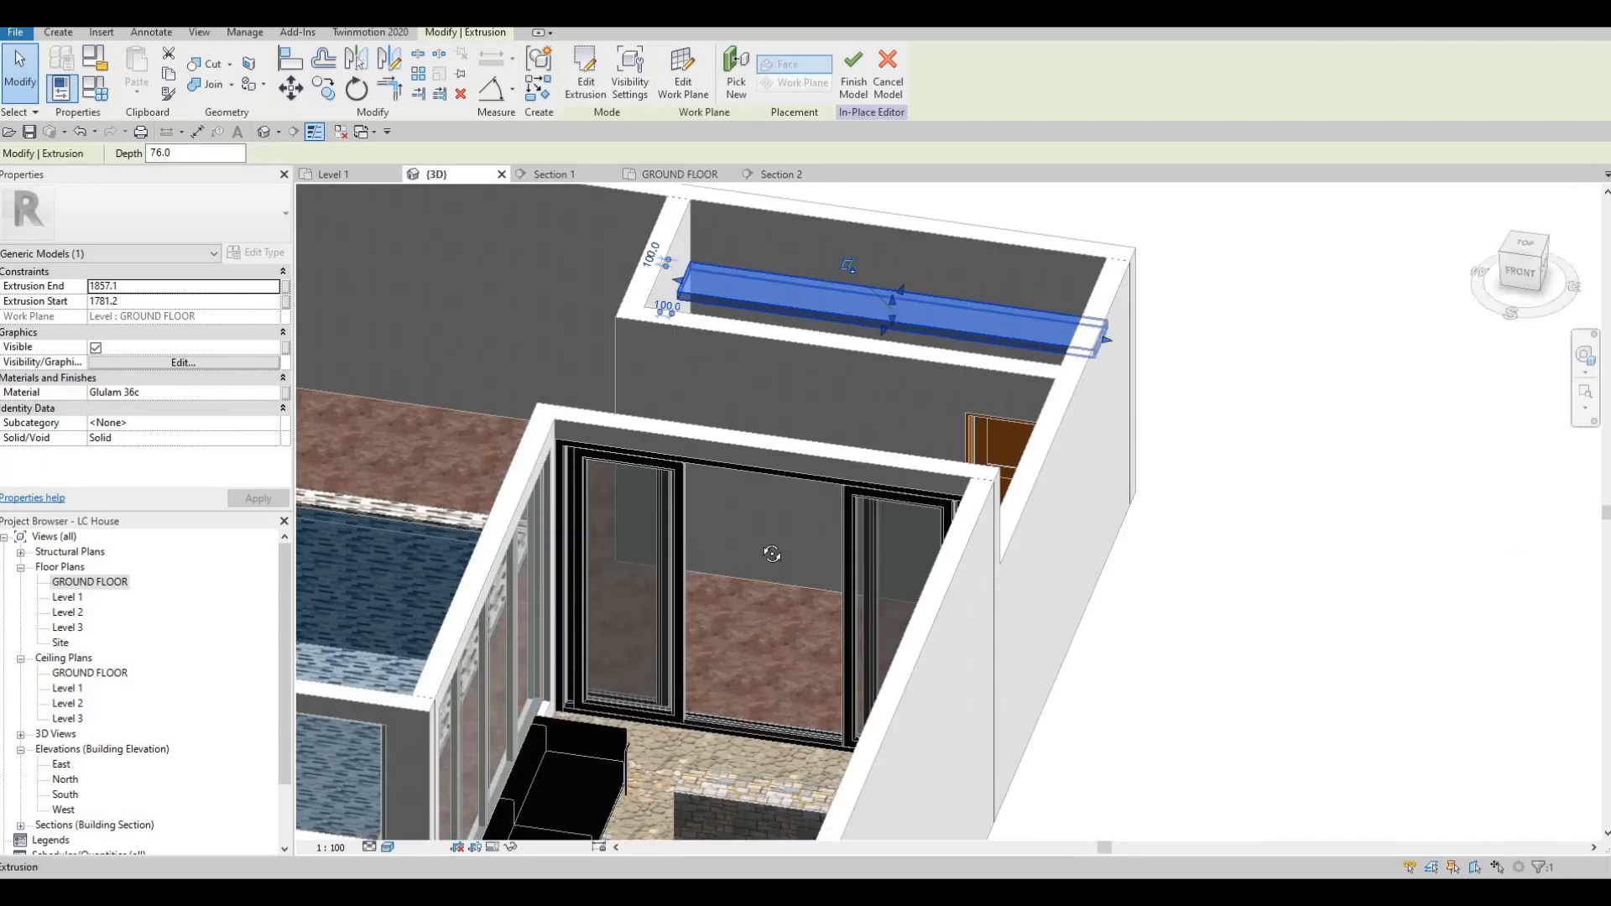
middle_click_drag(772, 554, 67, 589, "shift")
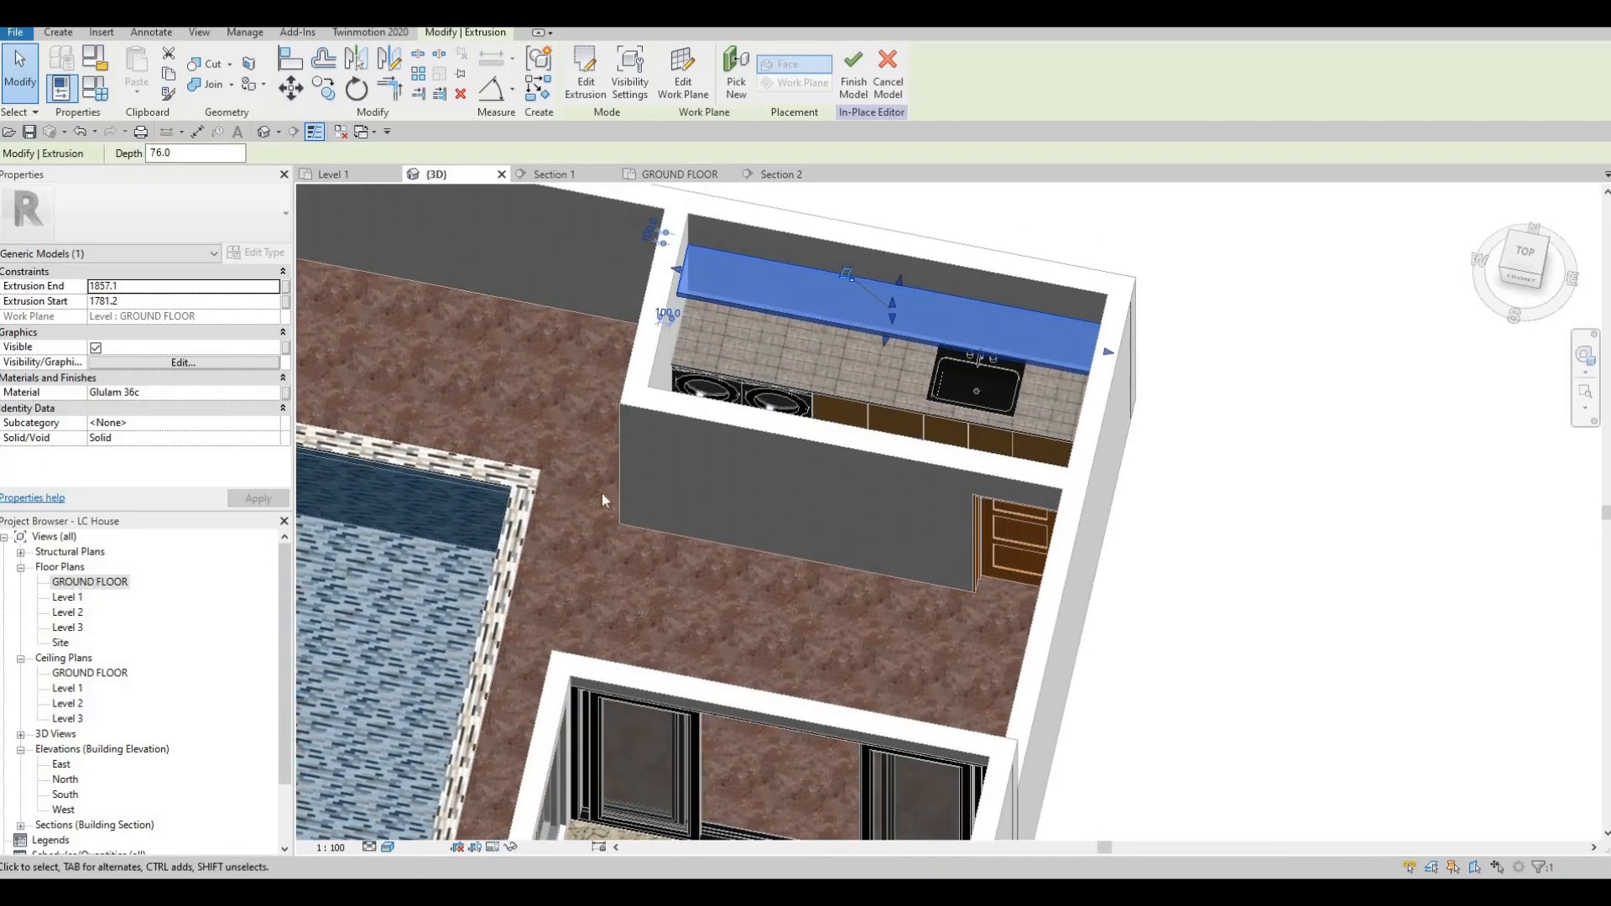
left_click(679, 173)
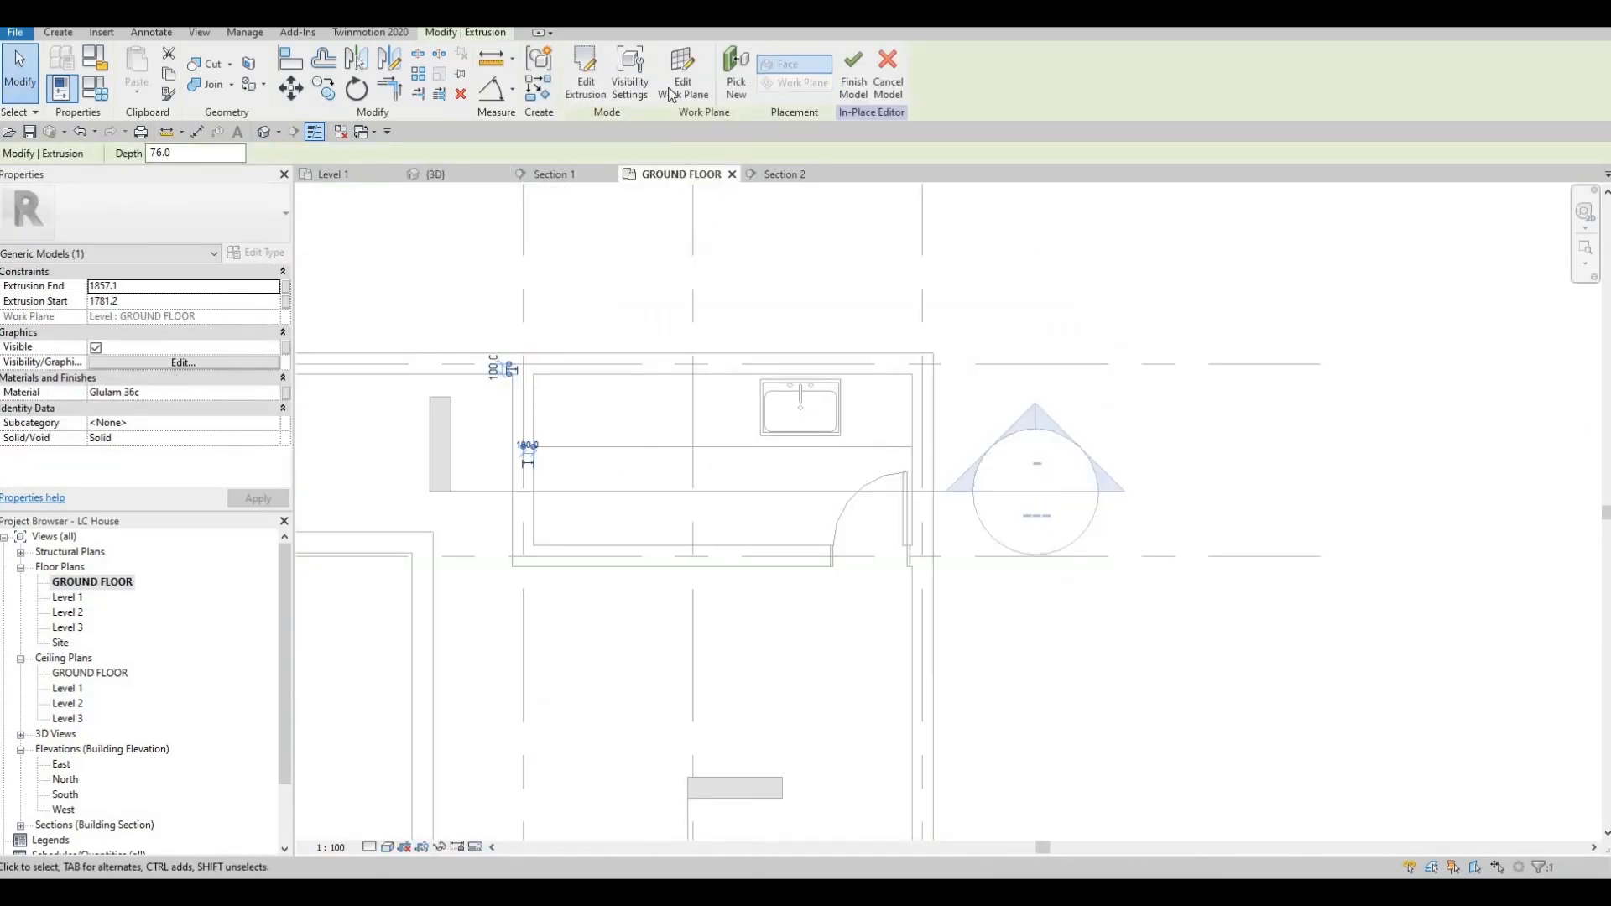
left_click(675, 84)
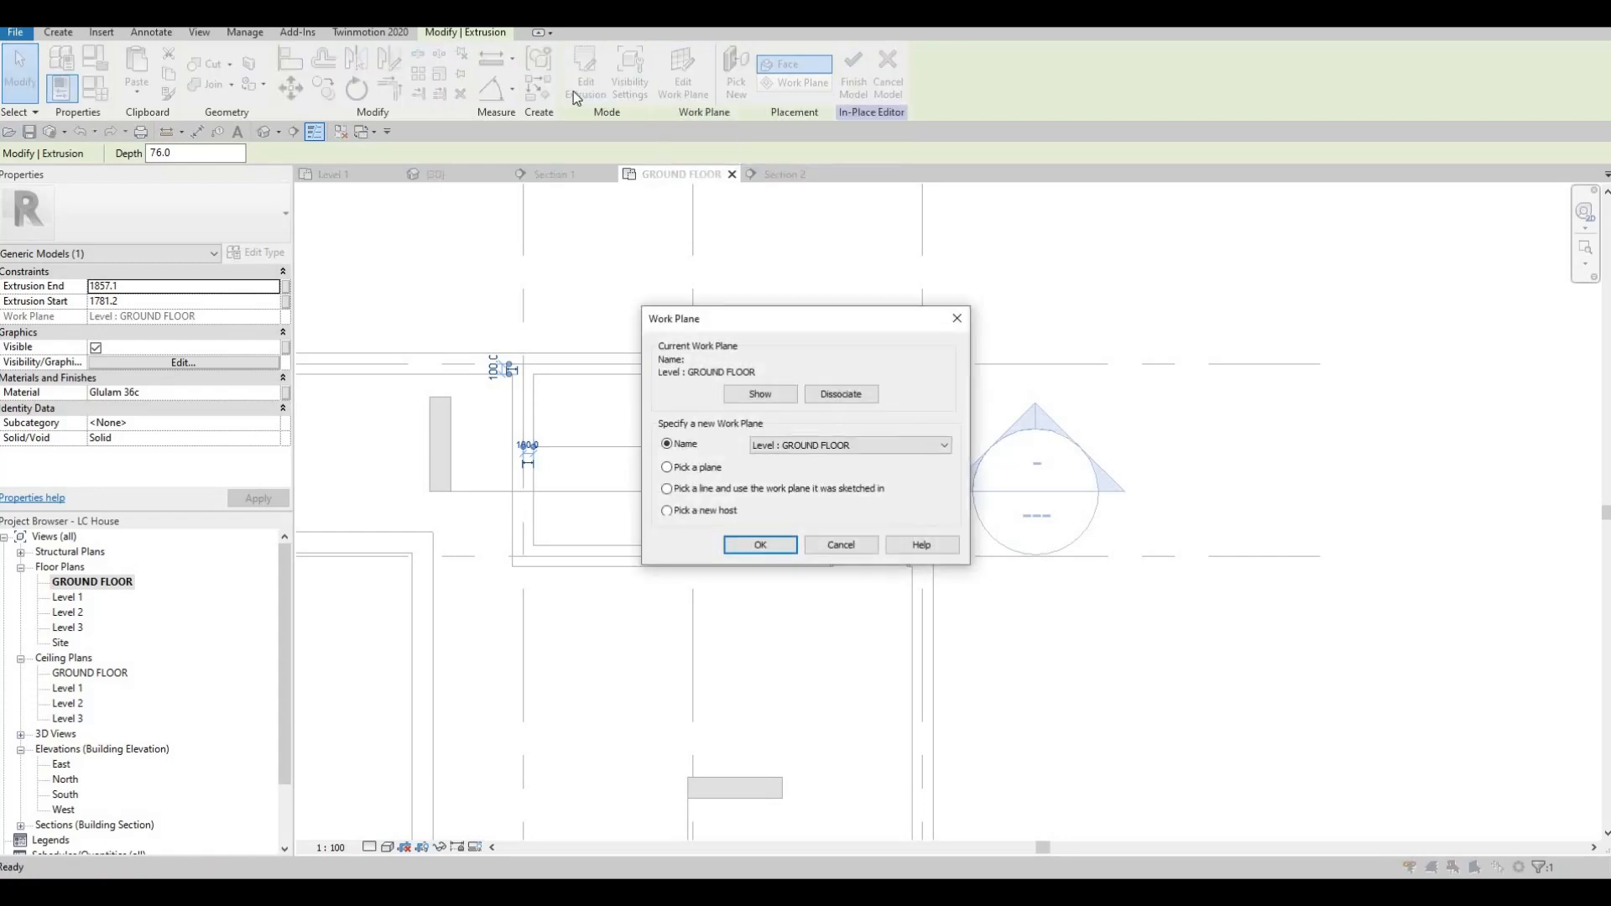
key("Escape")
key("Escape")
left_click(587, 93)
key("Escape")
key("Escape")
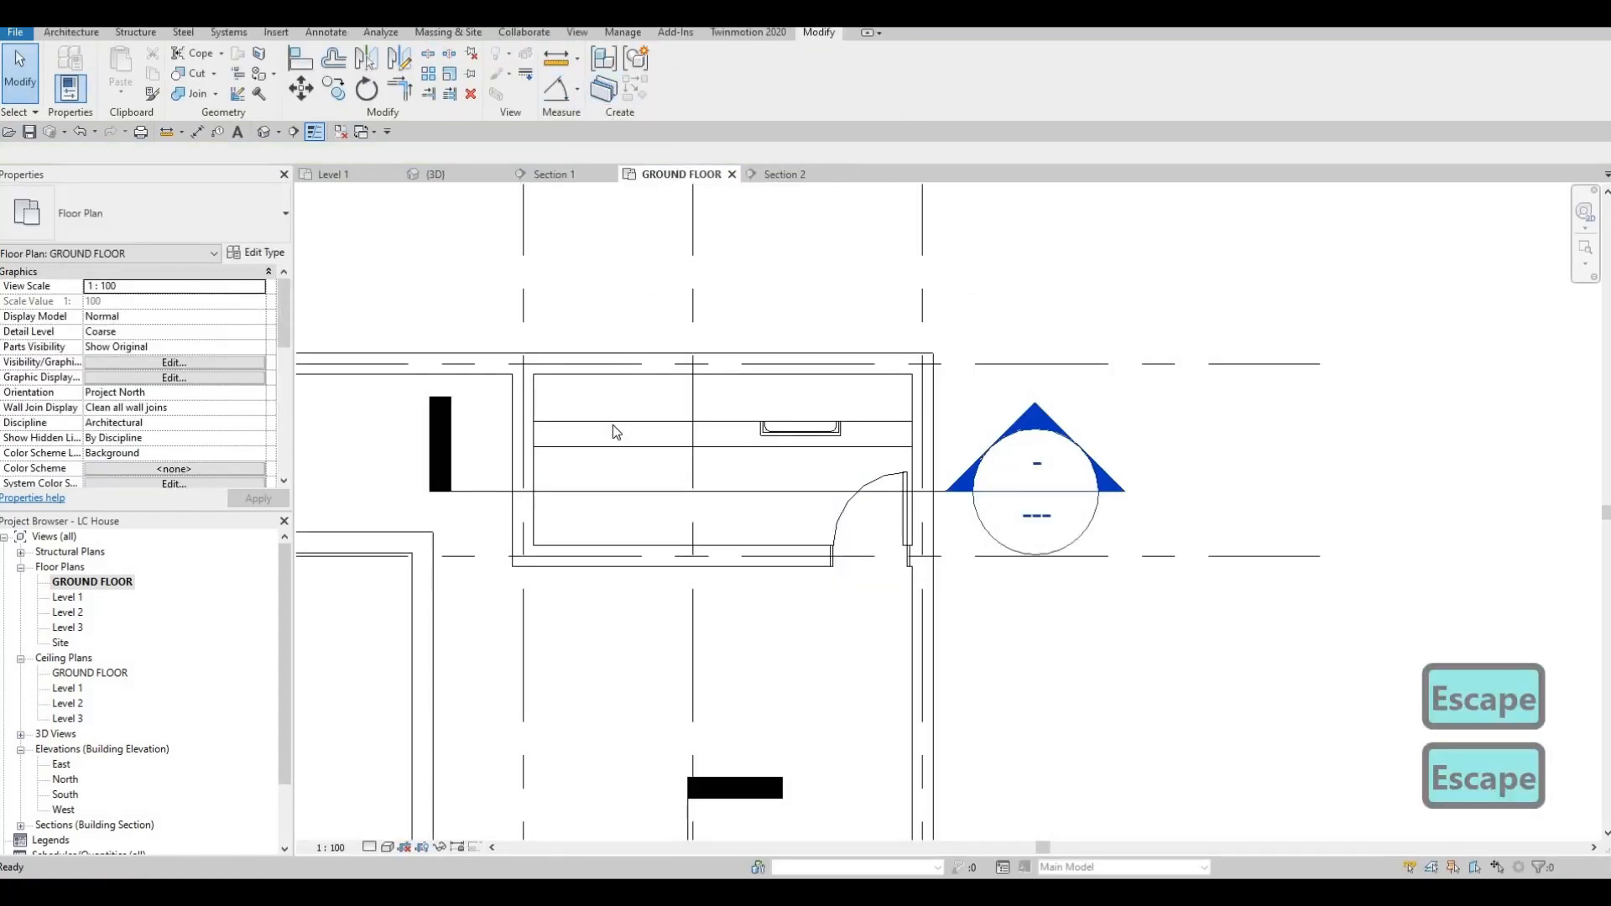
Reduce the shelf's depth slightly in the plan by moving its front edge toward the back wall.
left_click(725, 424)
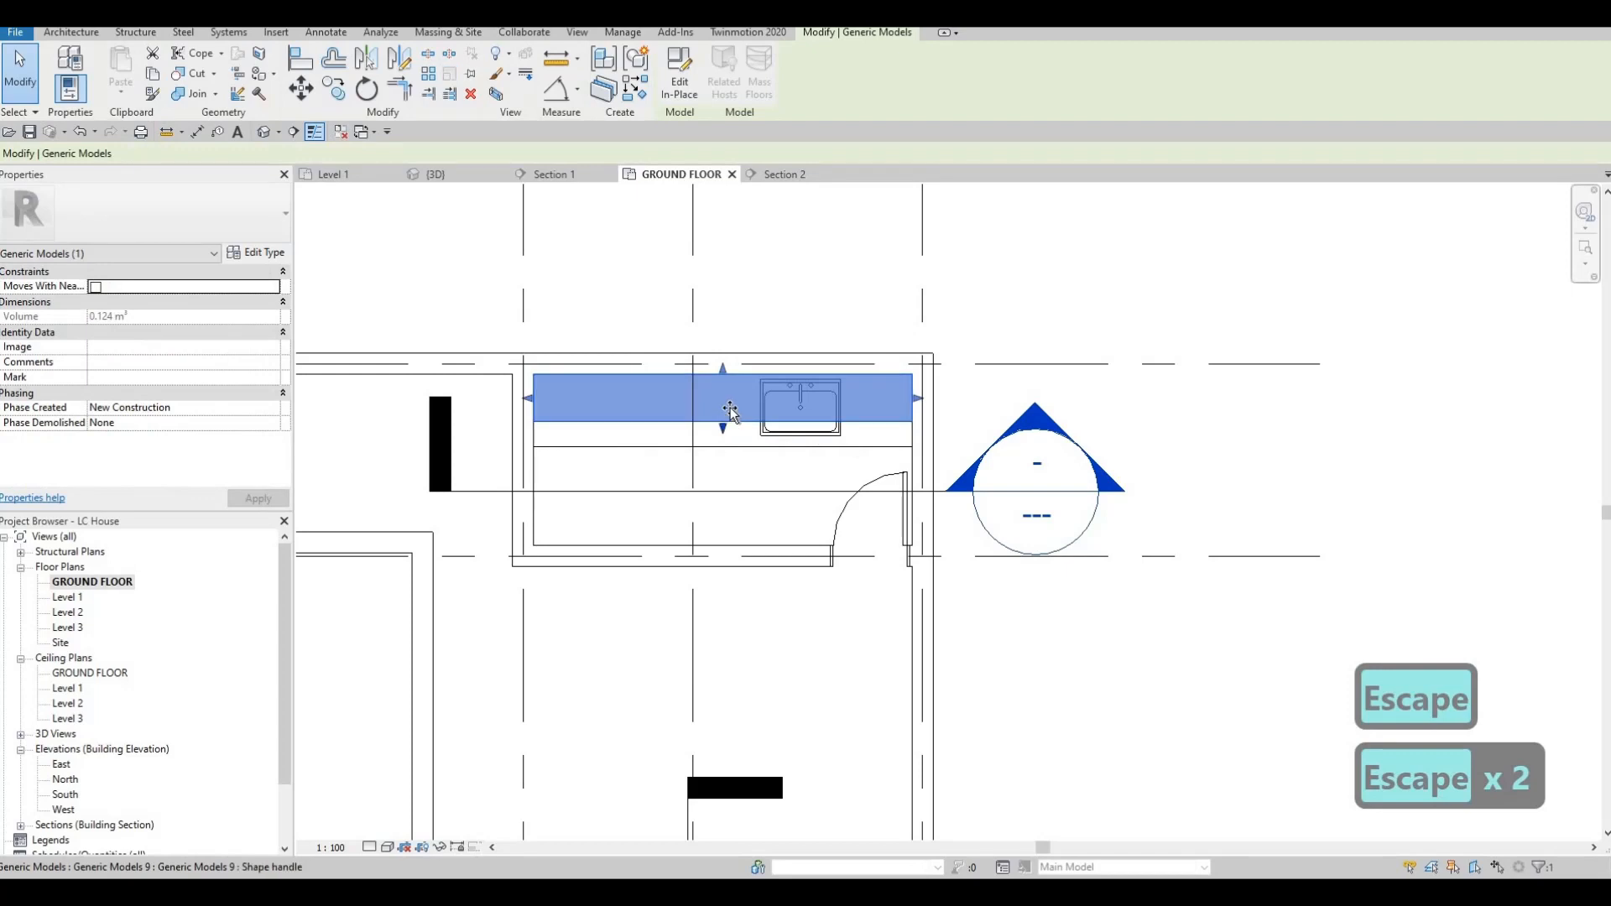
left_click_drag(730, 410, 722, 416)
key("Escape")
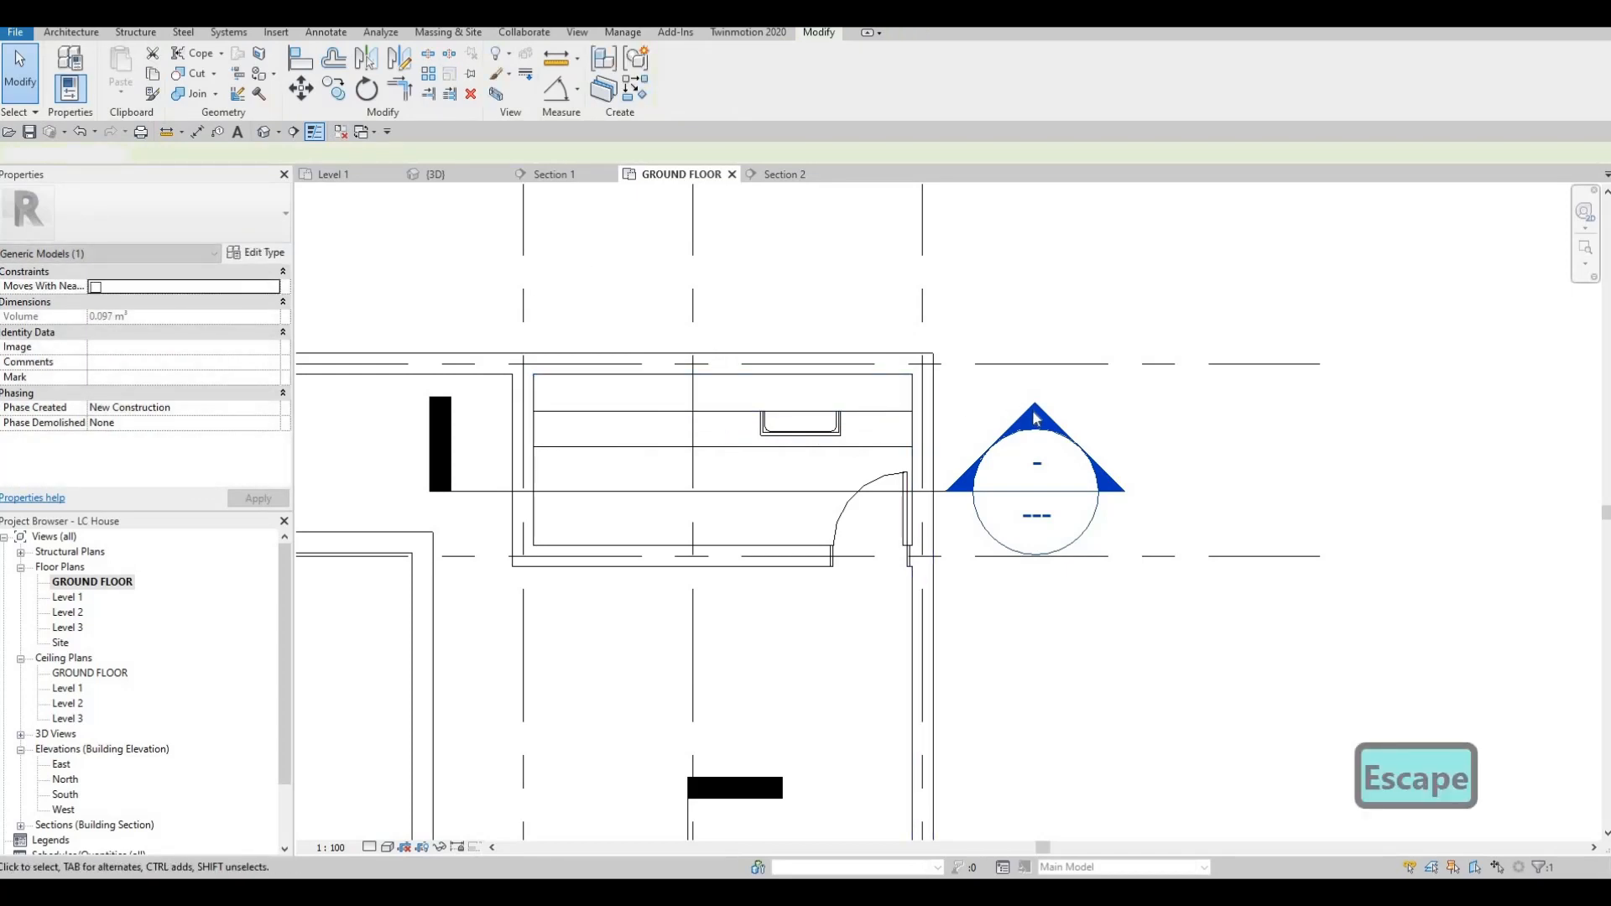
Open the Section 2 view and lower the shelf so it spans from about 1666 mm to about 1726 mm.
double_click(1035, 417)
left_click(917, 362)
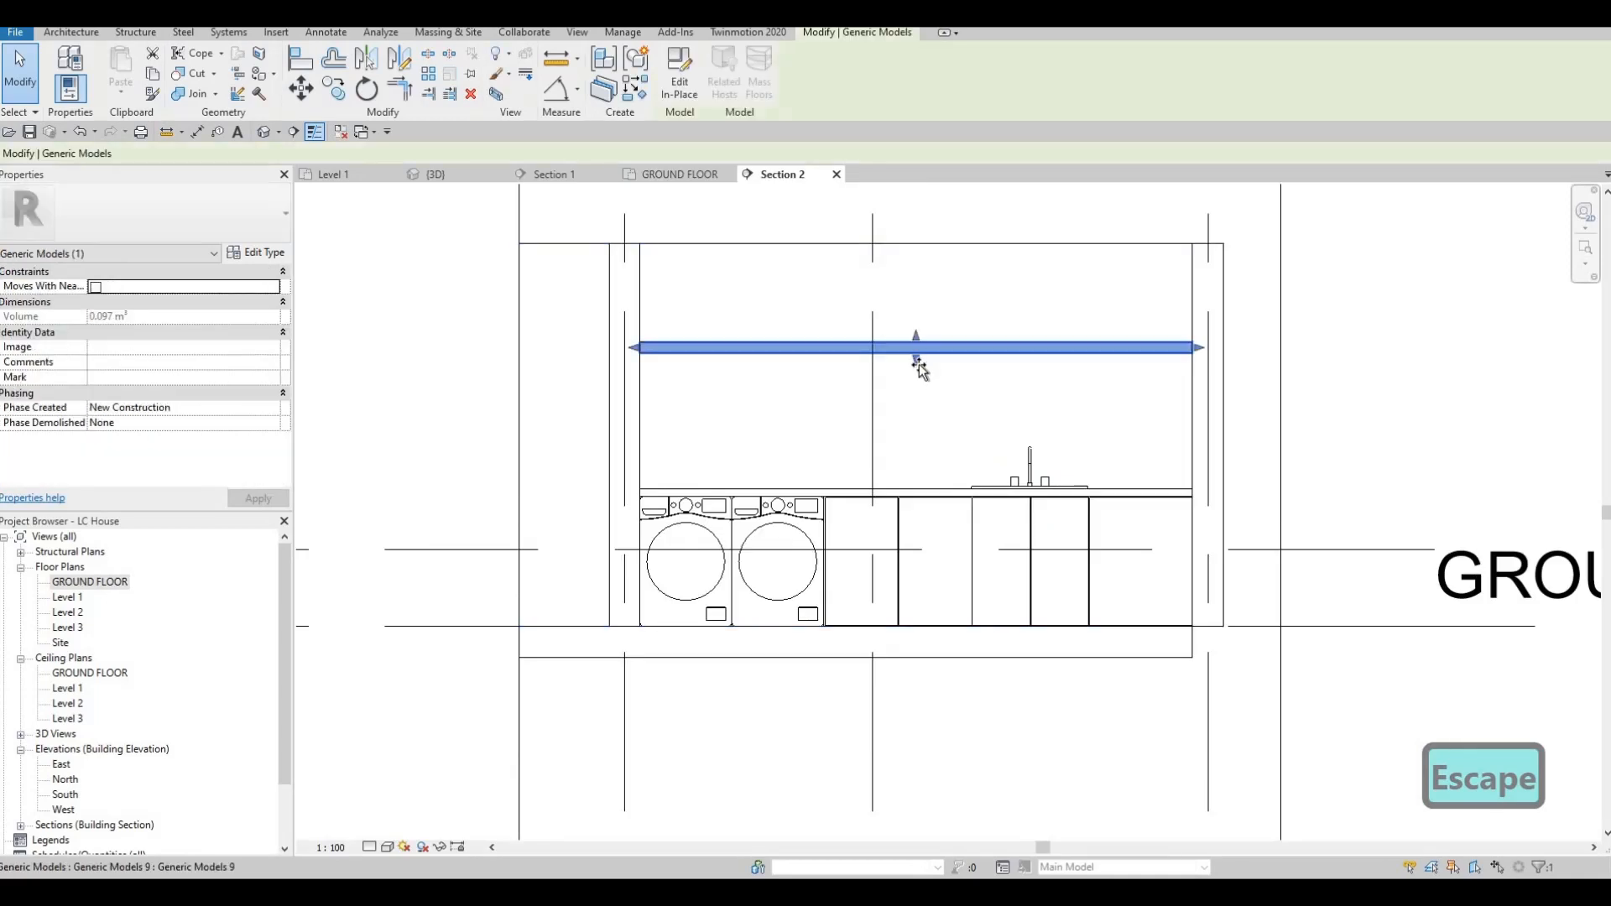
mouse_move(916, 359)
left_mouse_down()
mouse_move(917, 377)
mouse_move(916, 355)
left_mouse_up()
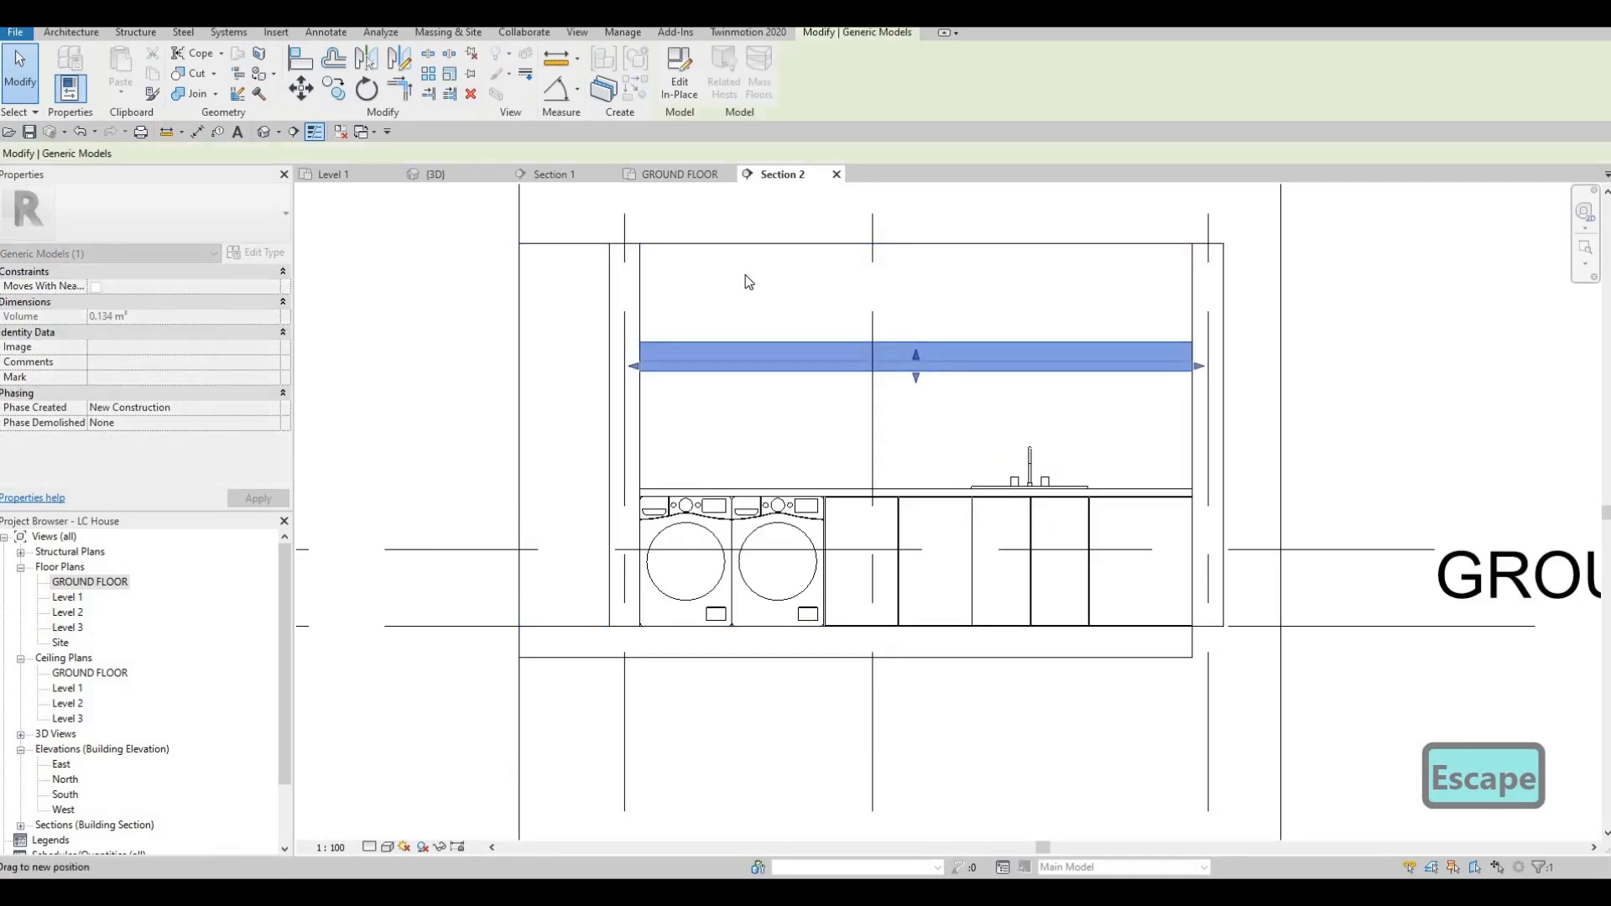
Edit the shelf in place and copy its extrusion 400 mm straight up.
double_click(656, 364)
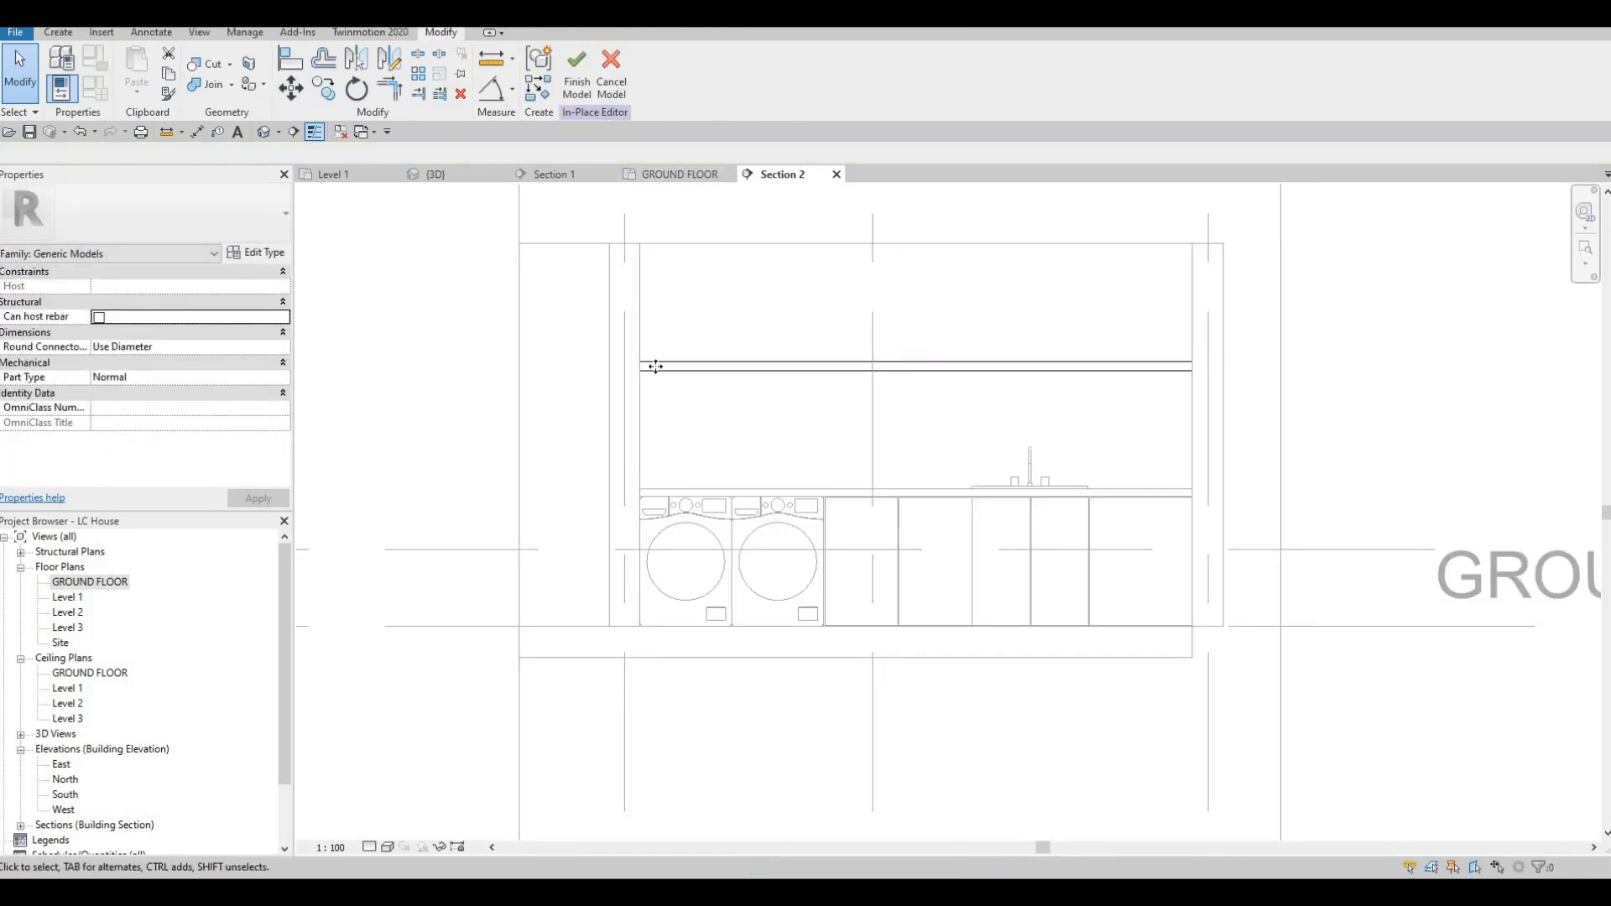
left_click(655, 366)
key("o")
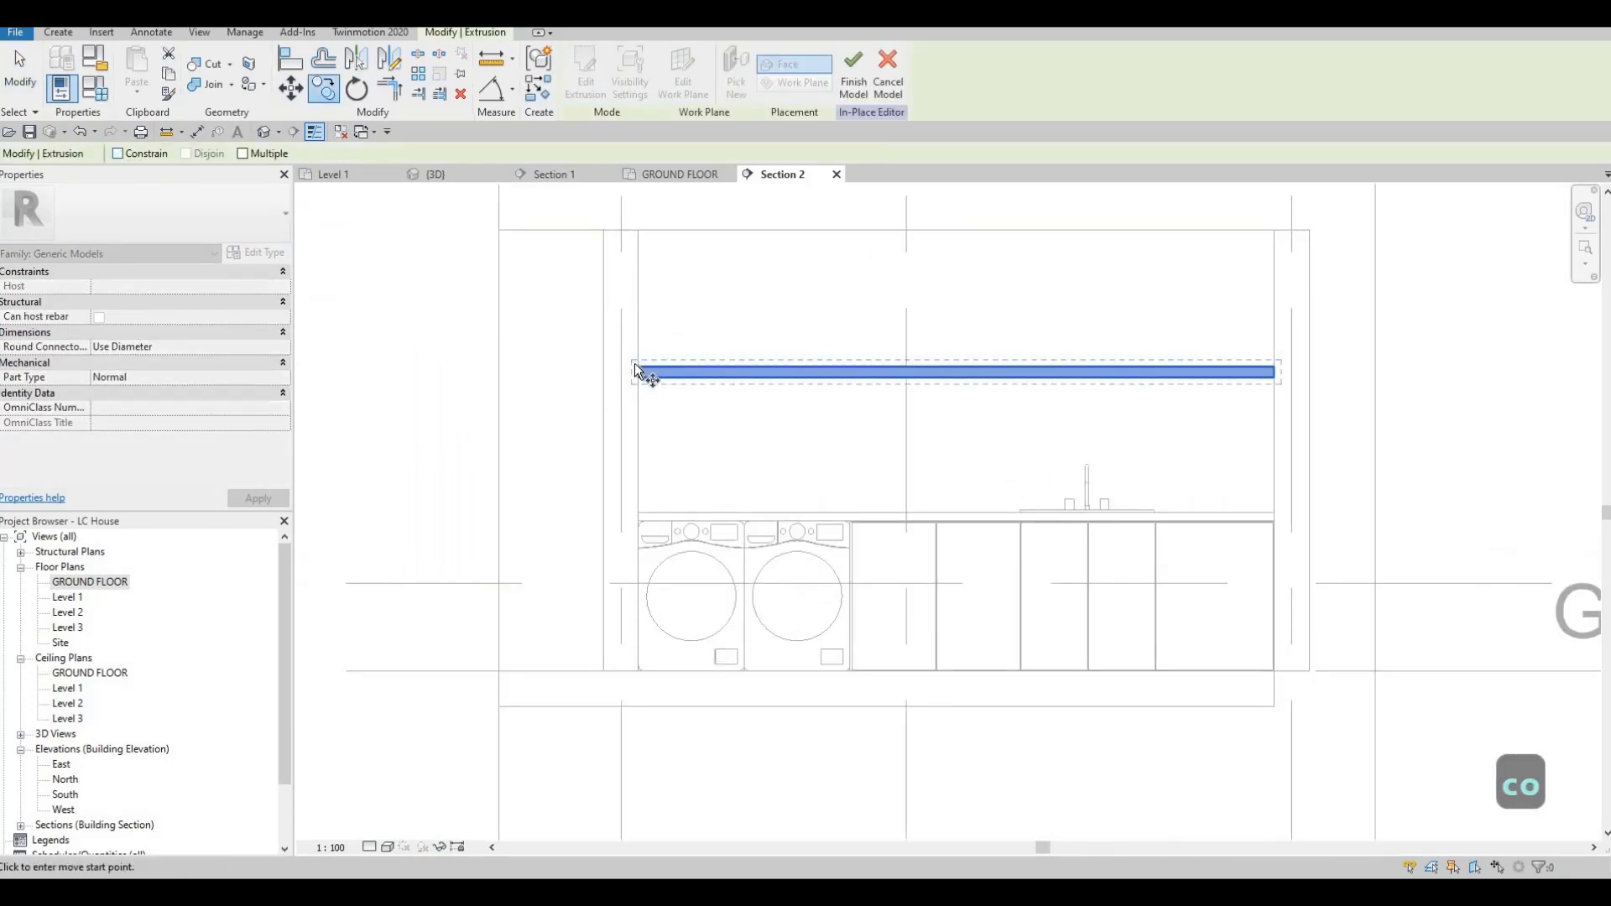
left_click(638, 298)
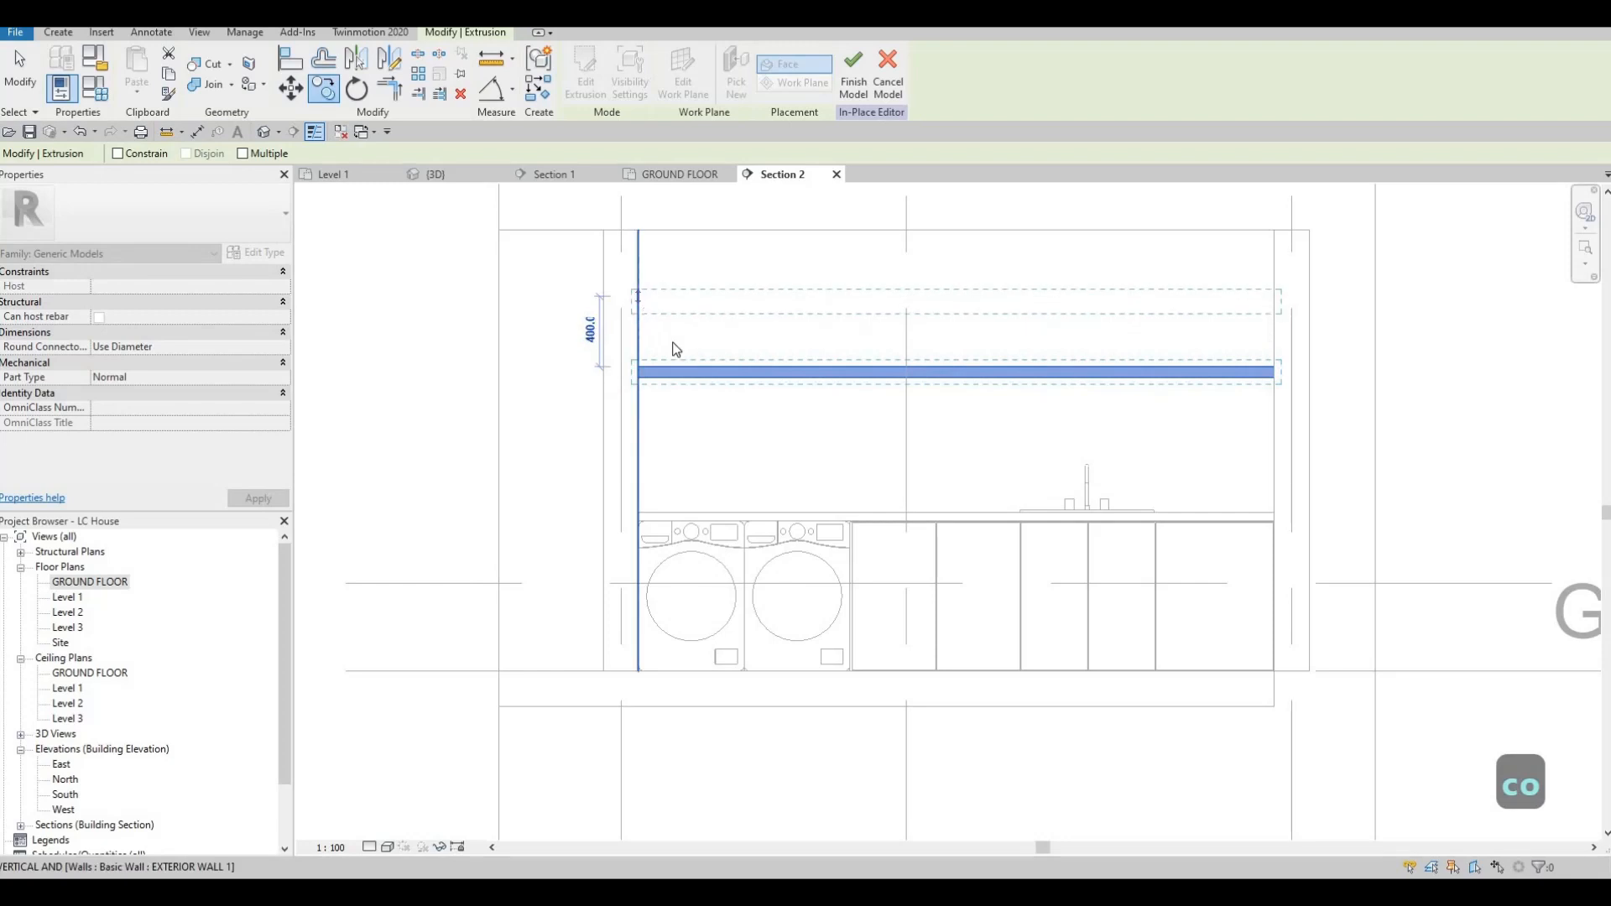
key("Escape")
key("Escape")
Try to nudge both shelves down together.
left_click(700, 305)
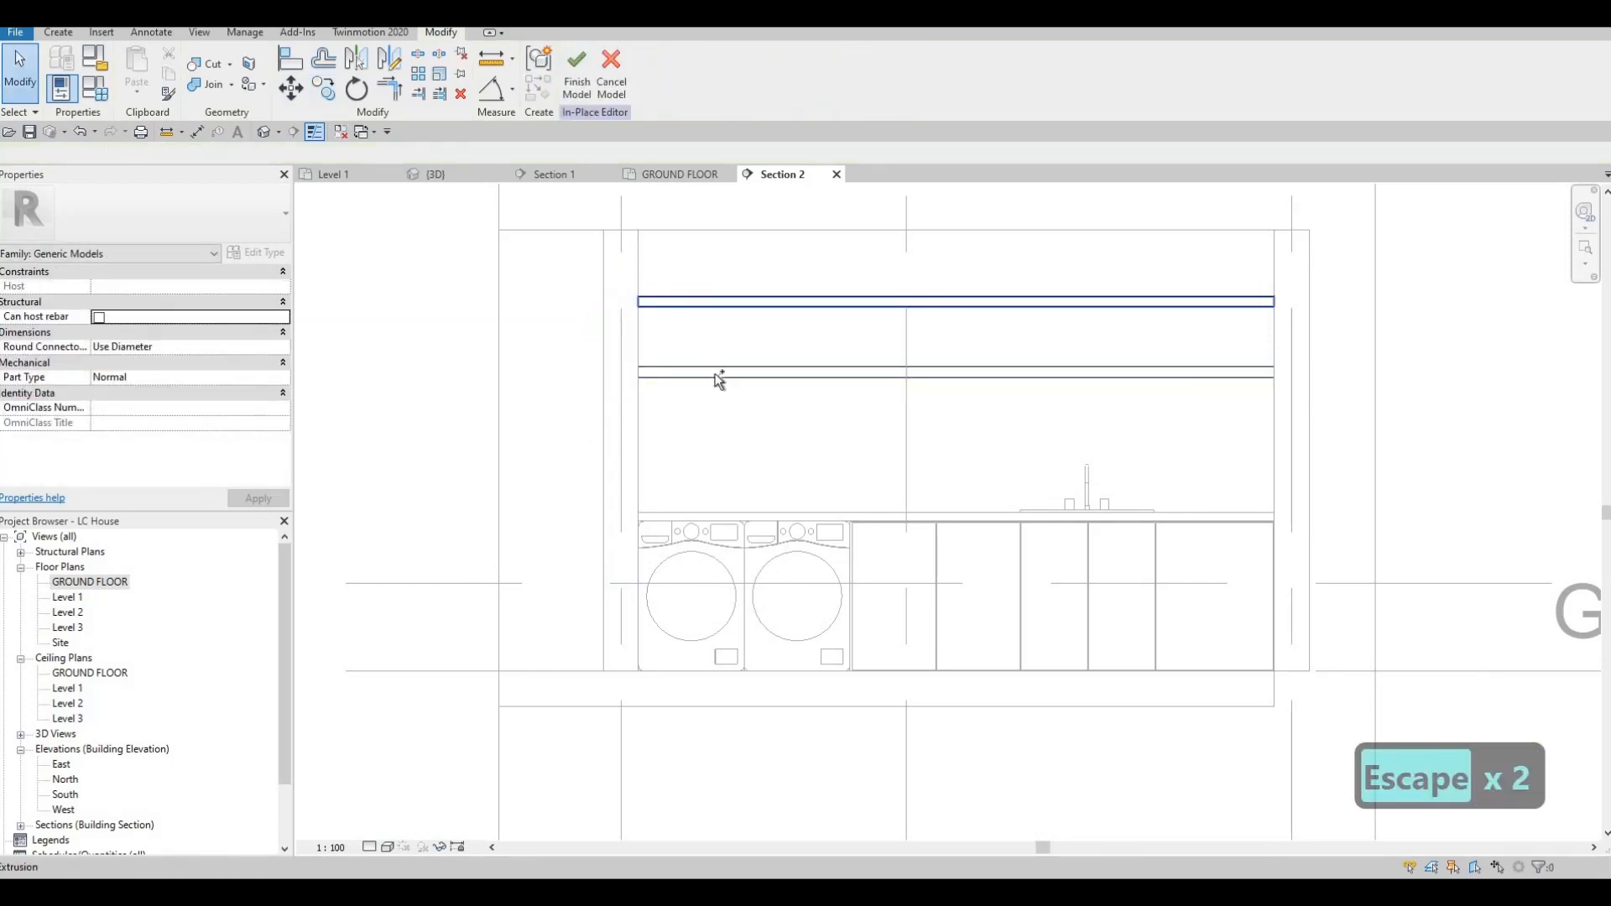
key("Escape")
left_click(716, 375, "ctrl")
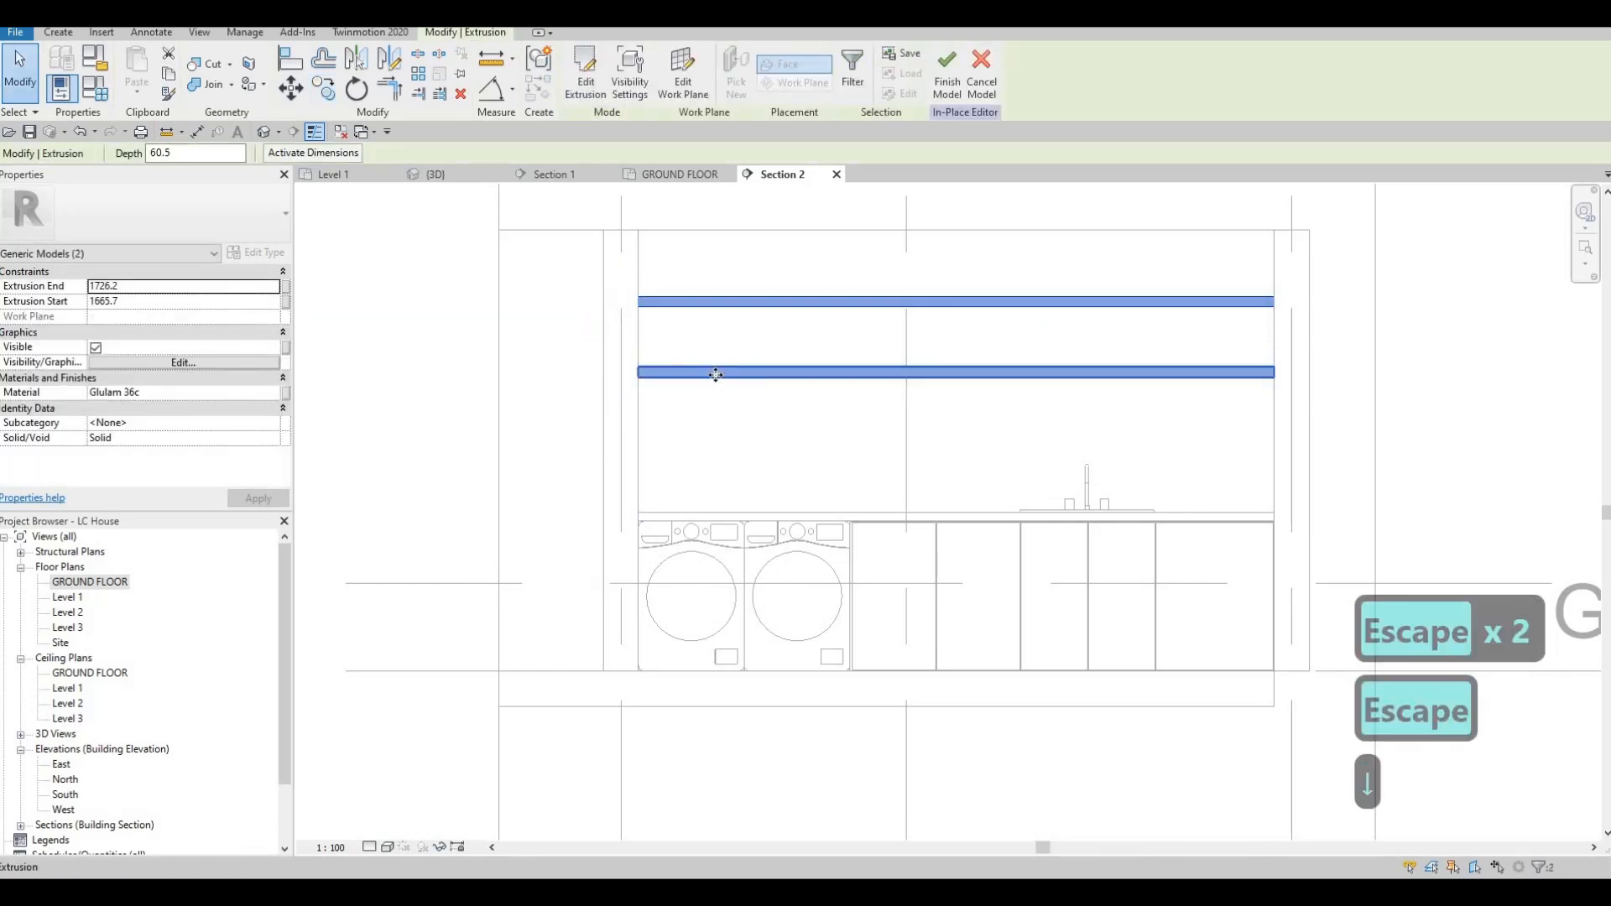
key("Escape")
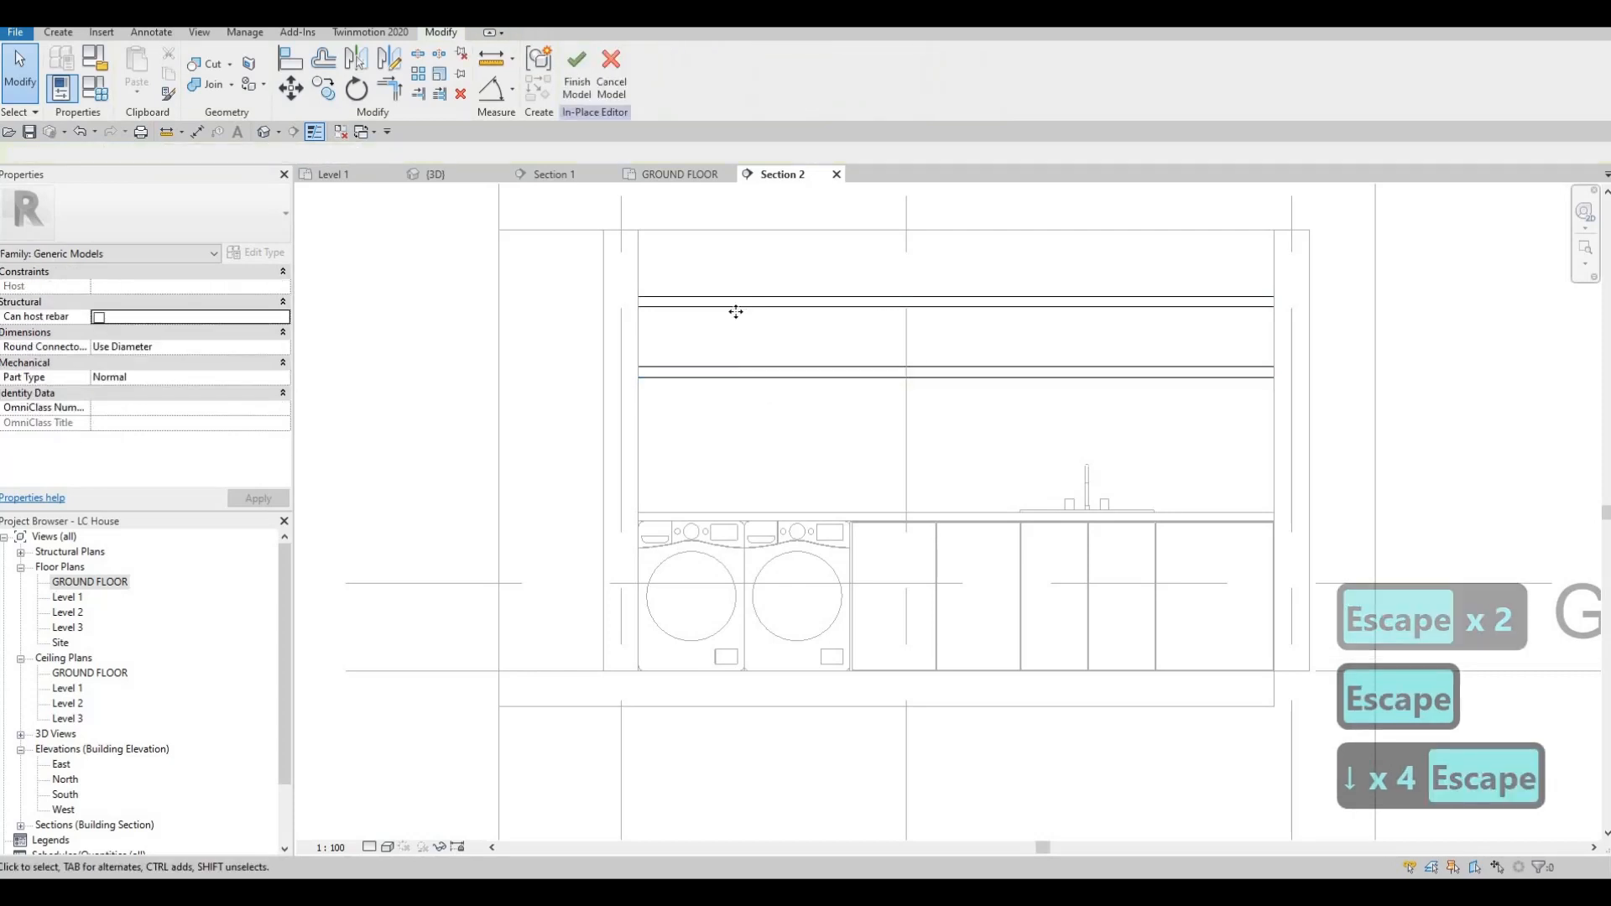
Nudge the upper shelf down four increments to bring it closer to the lower one.
left_click(737, 310)
key("Down")
key("Down")
key("Down")
key("Down")
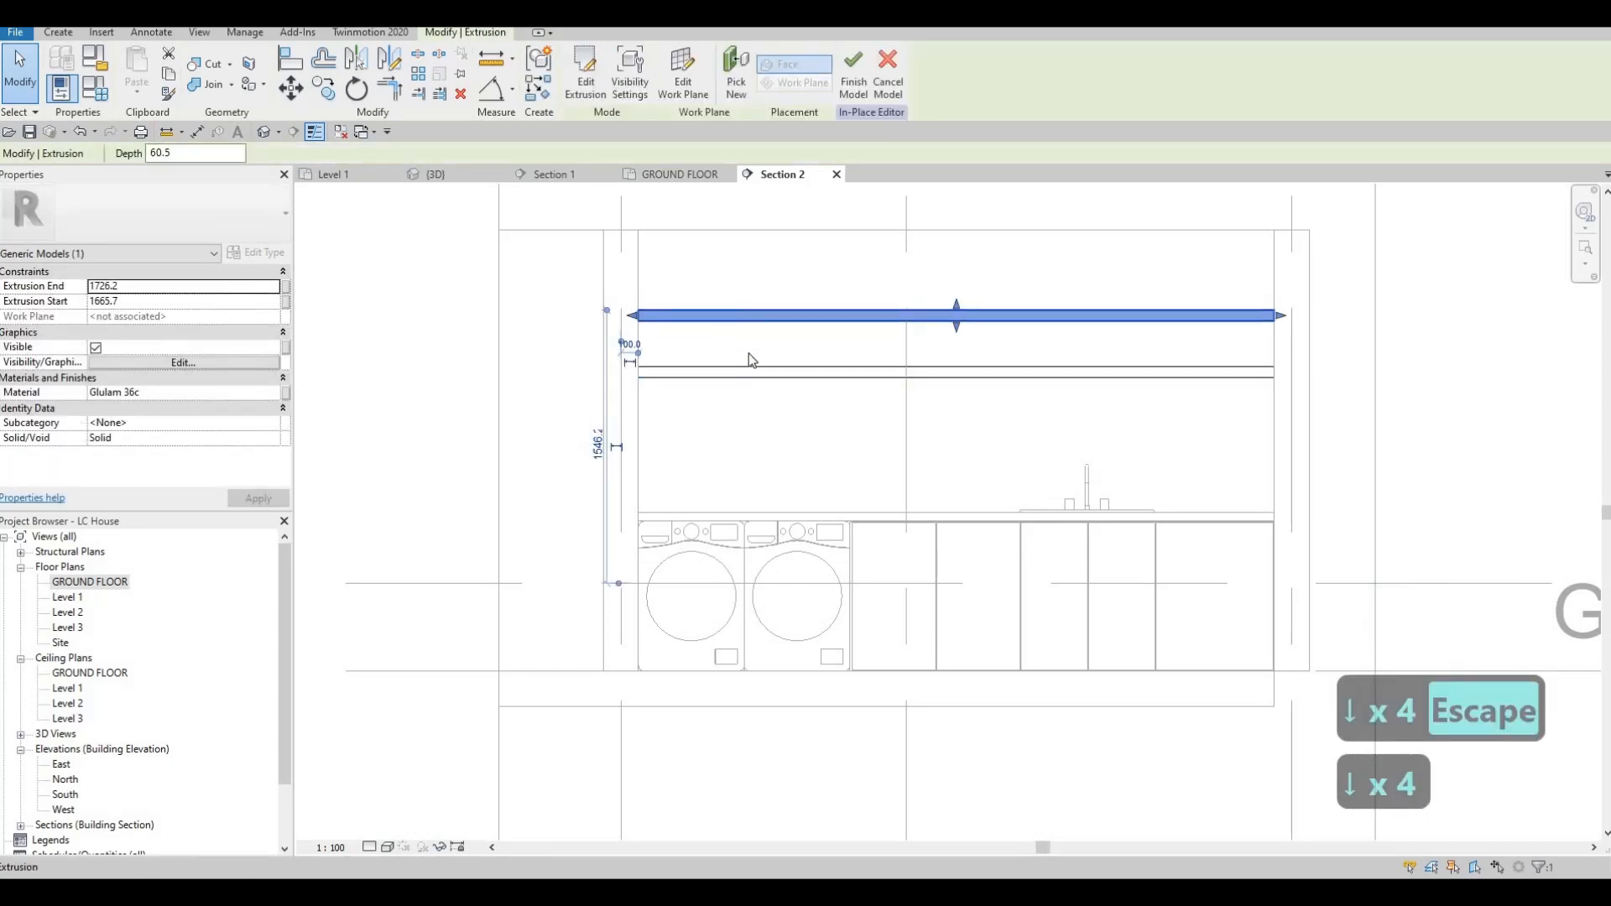
key("Escape")
Lower the bottom shelf by stretching it so it starts at about 1605 mm, and finish the in-place model.
left_click(749, 370)
key("Down")
key("Down")
key("Down")
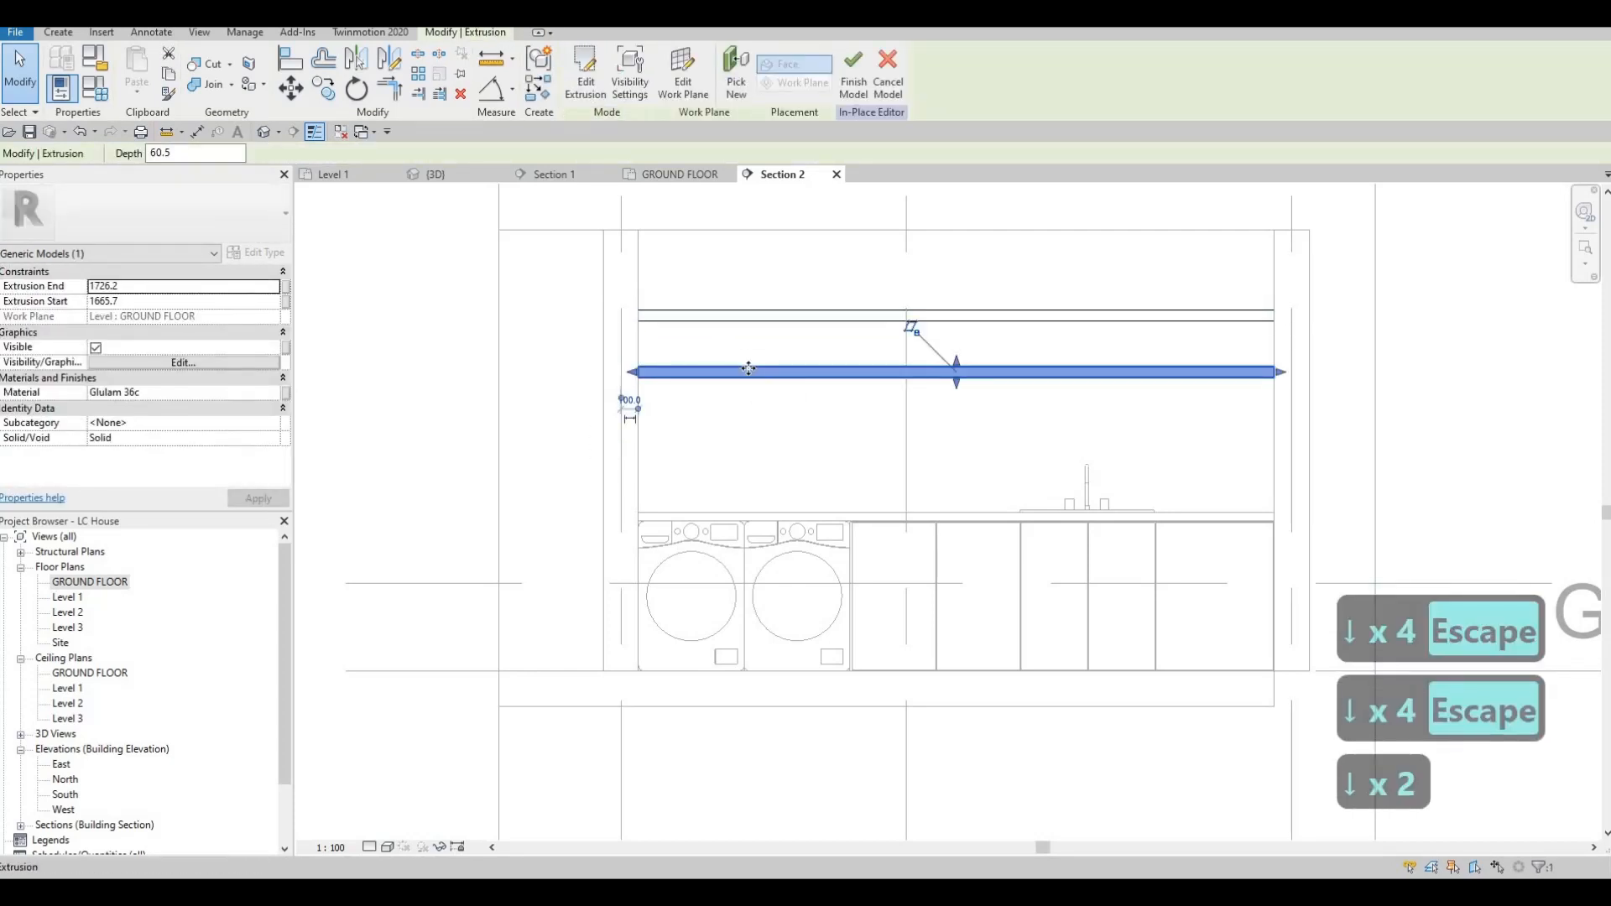
left_click_drag(956, 384, 958, 381)
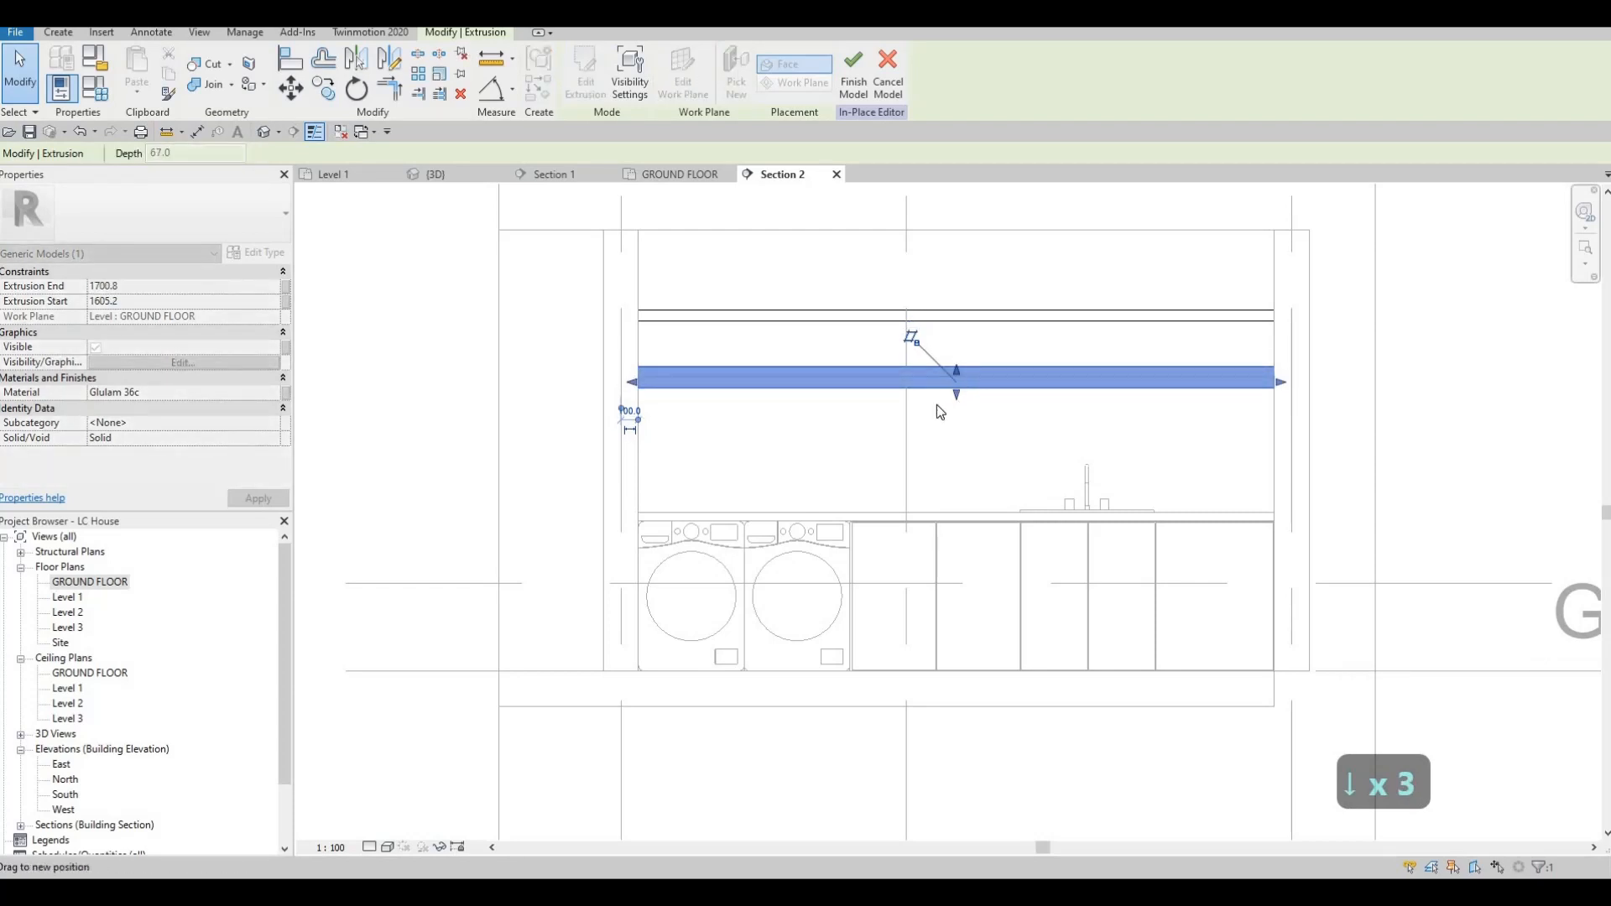
key("Escape")
left_click(583, 87)
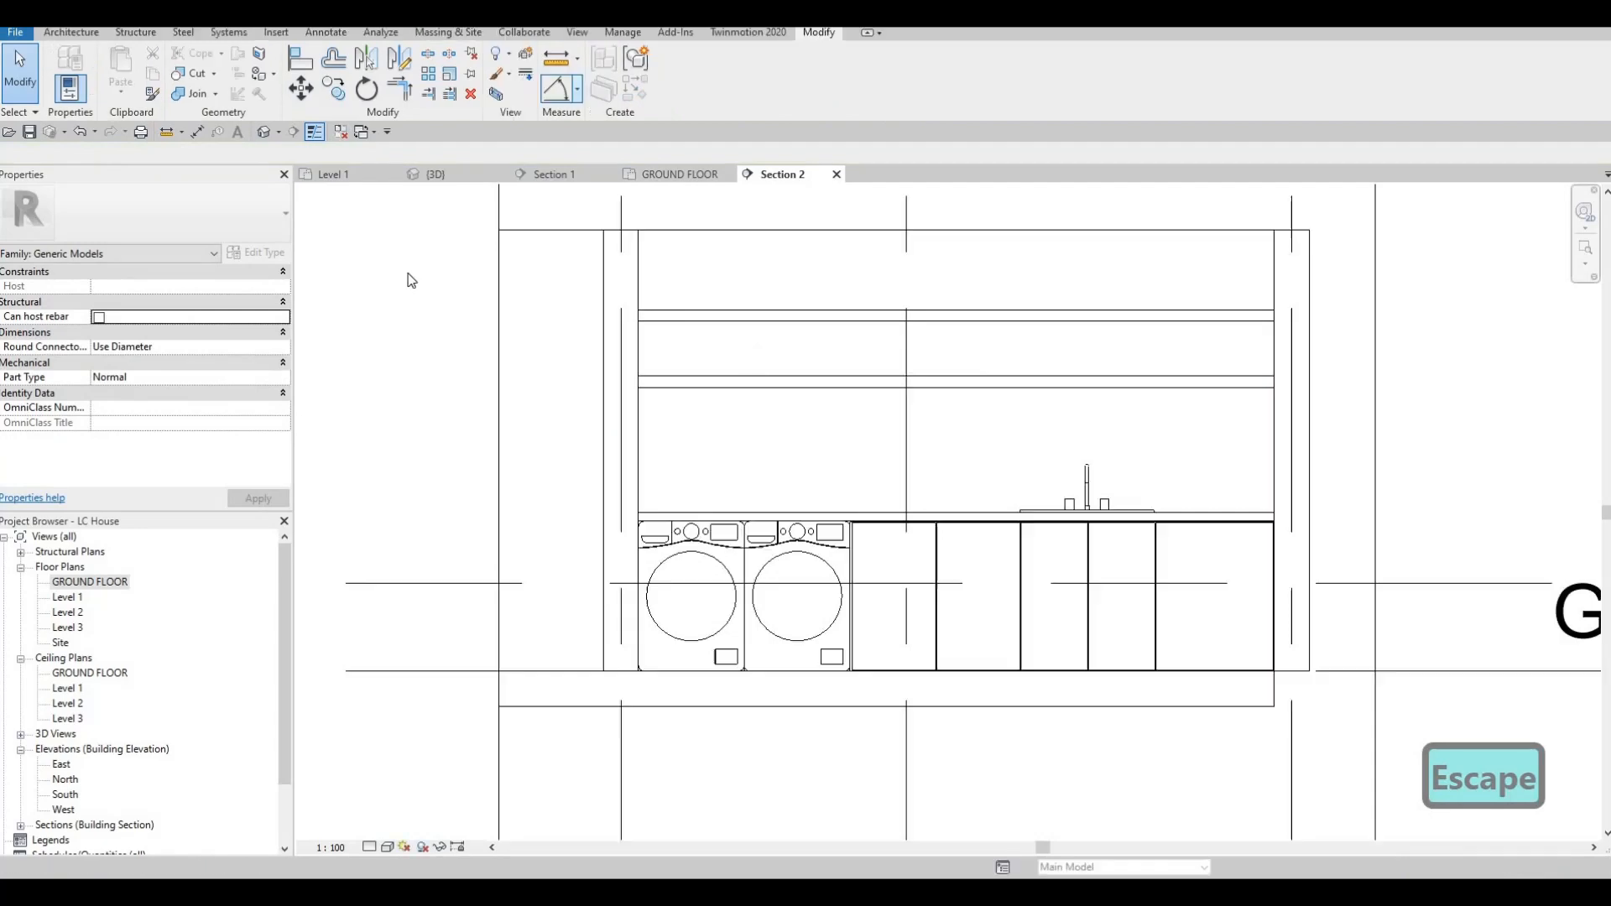
Examine the laundry room shelves and the paved pool area from several angles in the 3D view.
key("Escape")
key("Escape")
left_click(431, 174)
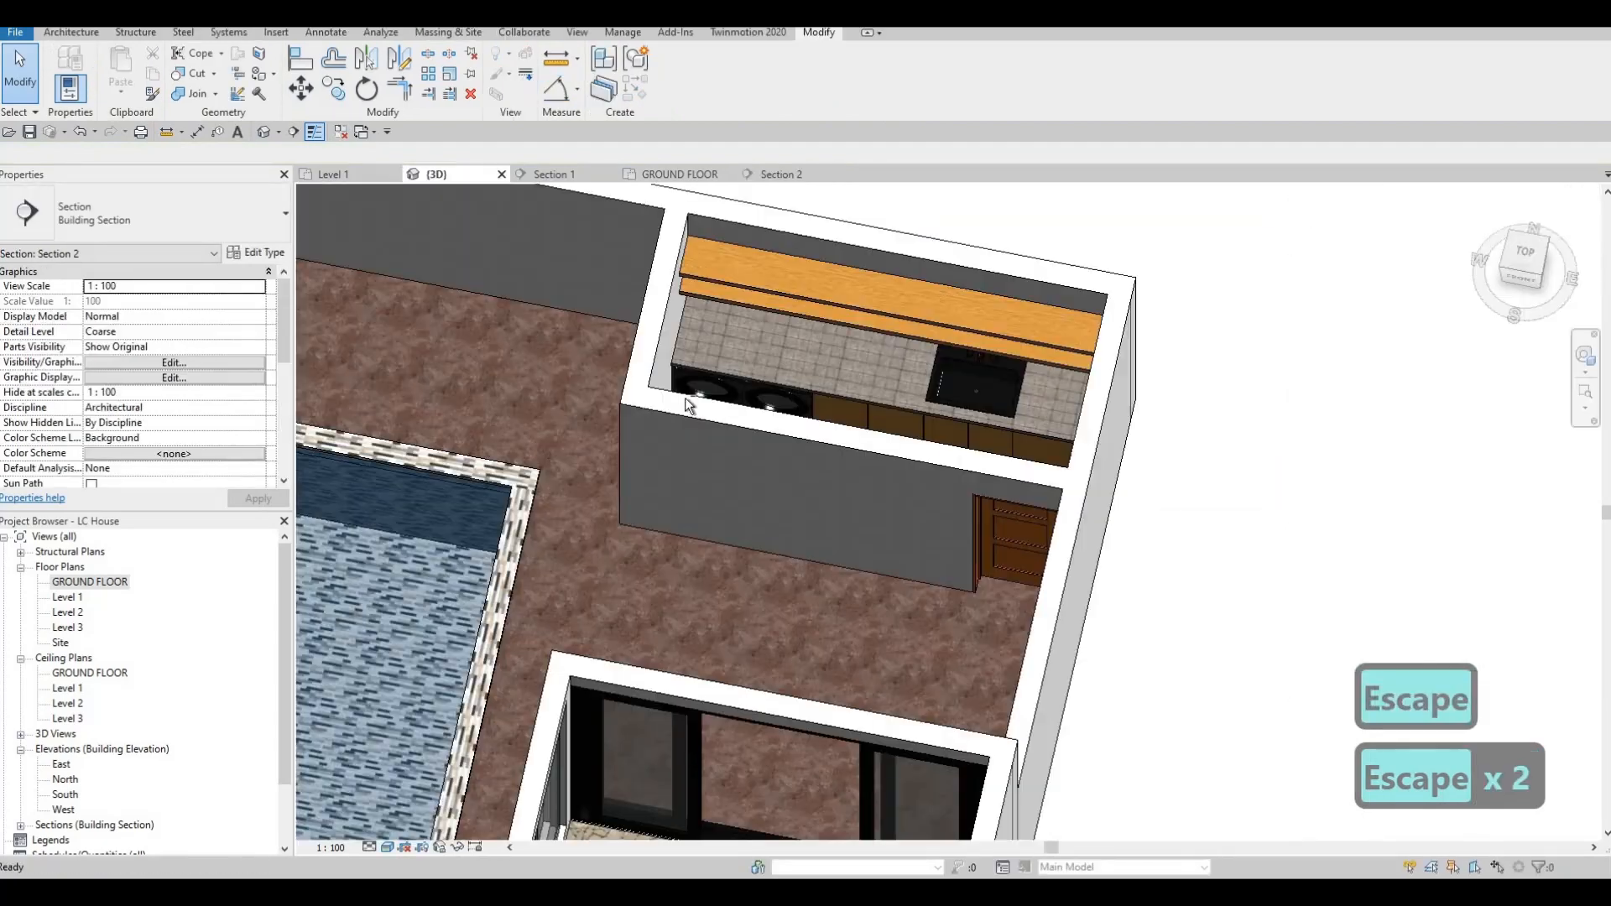
middle_click_drag(689, 405, 916, 218, "shift")
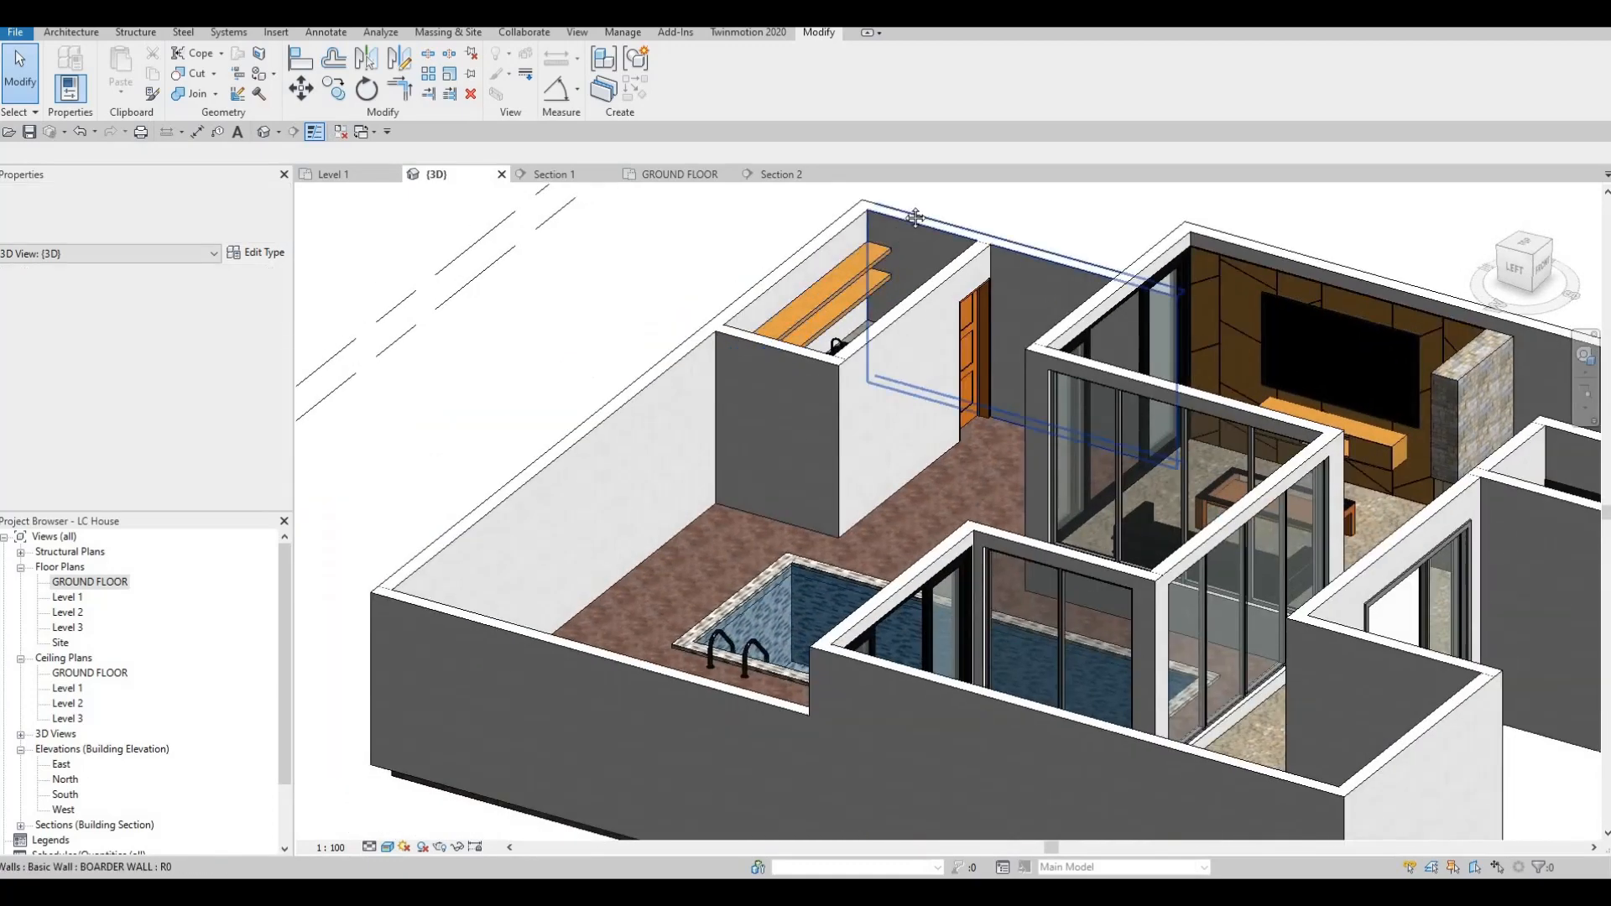
middle_click_drag(979, 280, 999, 364, "shift")
scroll(978, 362, "down", 2)
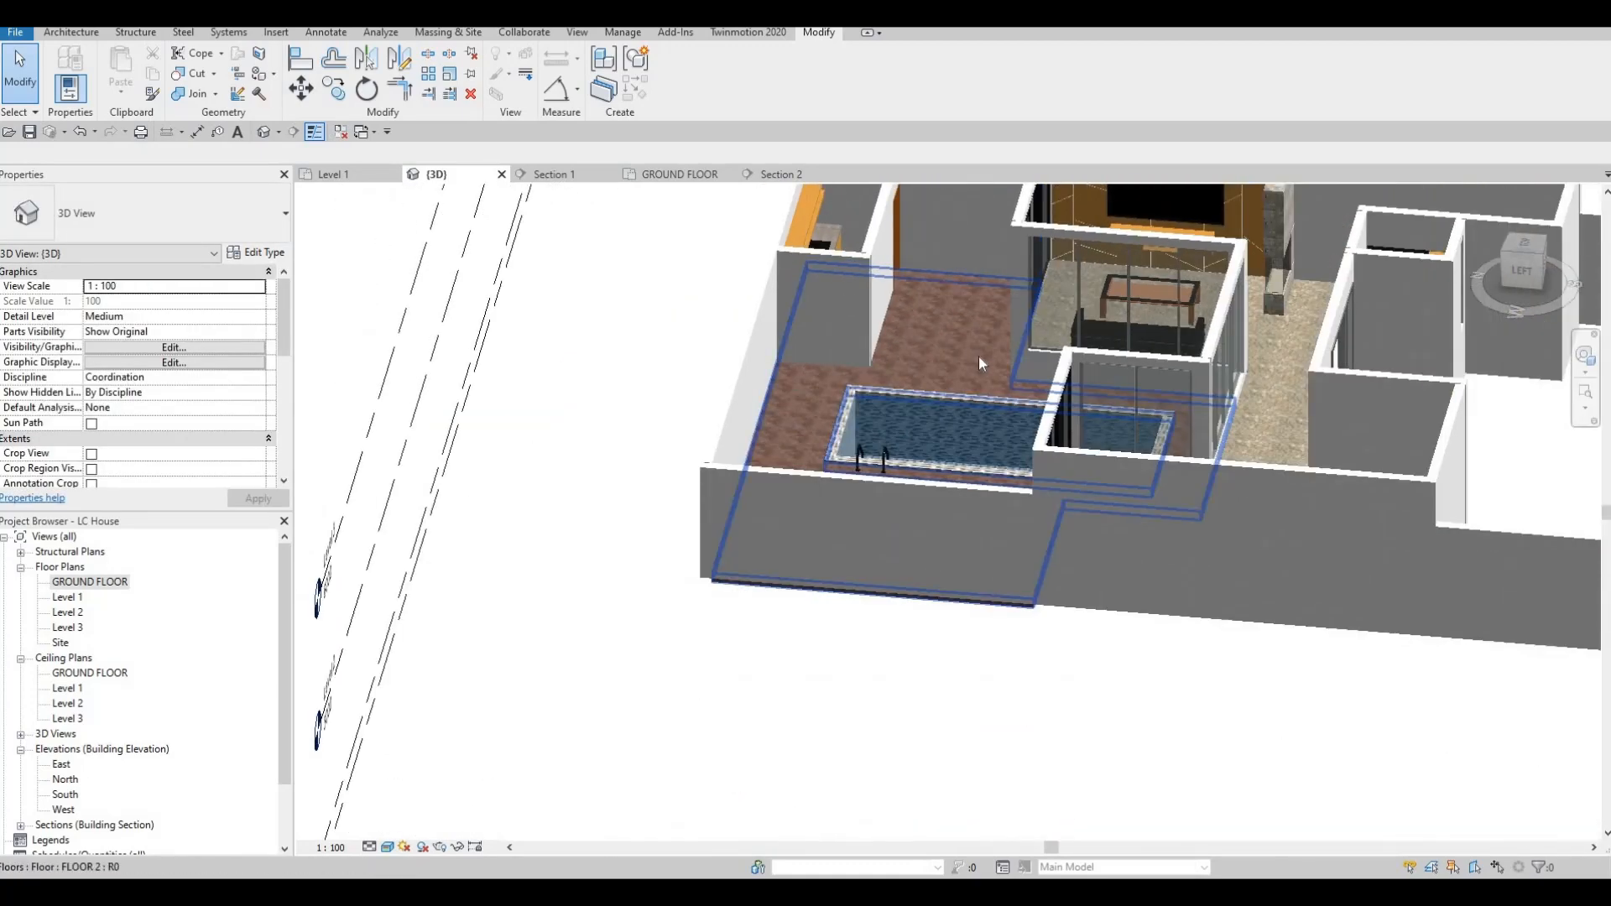
Create an in-place component named Generic Models 10 in the Generic Models category from the GROUND FLOOR plan.
key("F2")
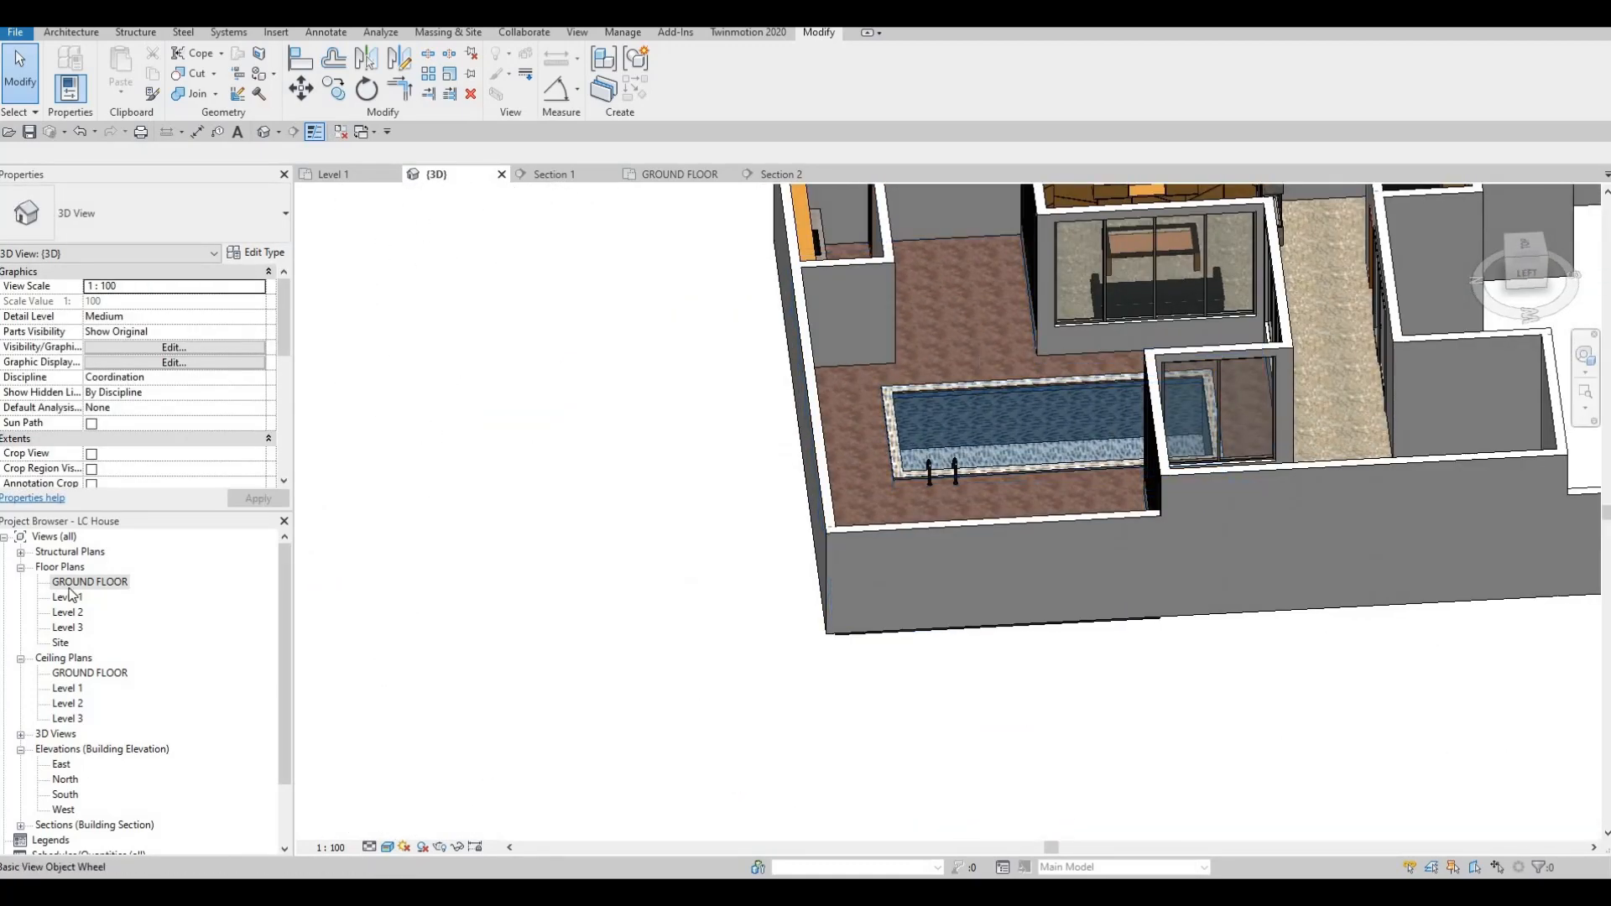
scroll(637, 608, "down", 2)
middle_click_drag(697, 588, 853, 467)
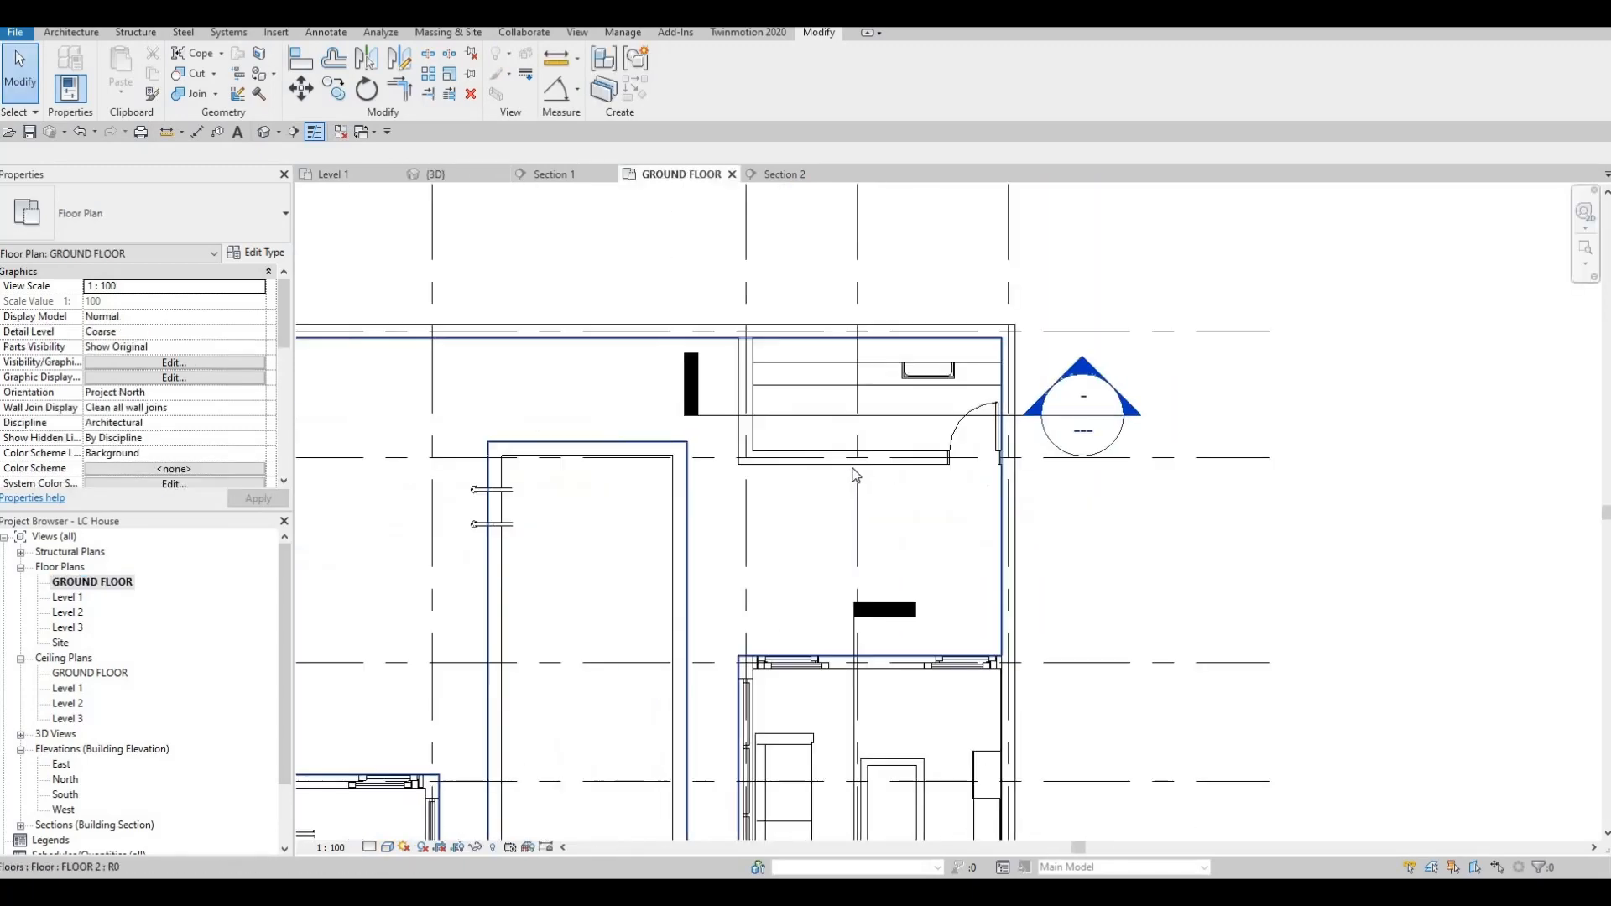
scroll(853, 467, "down", 1)
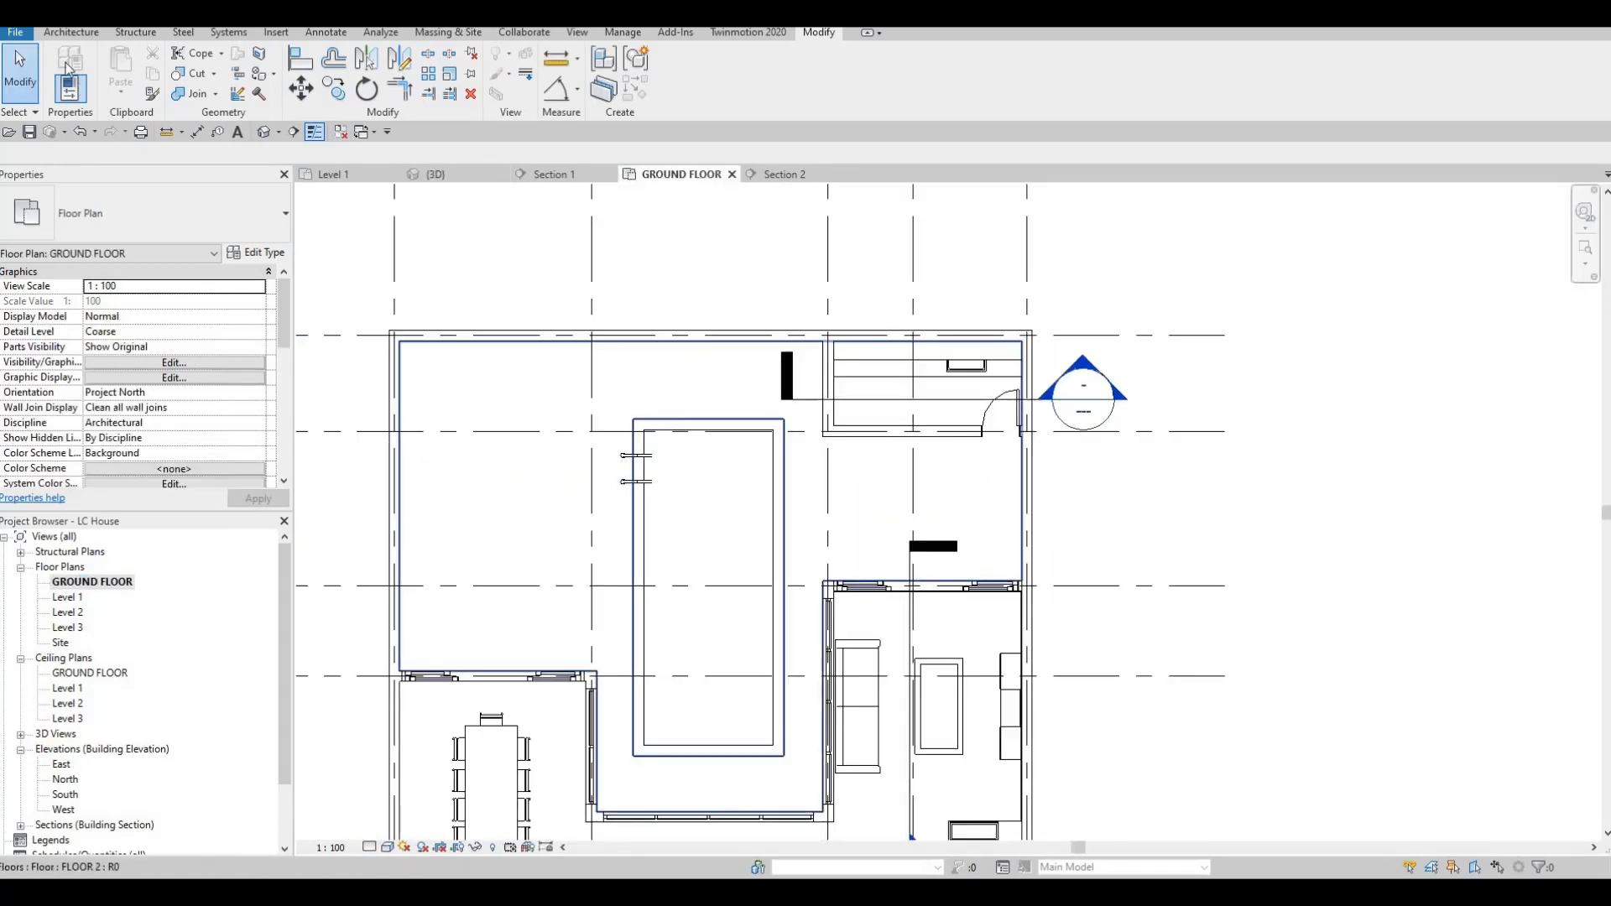
left_click(68, 32)
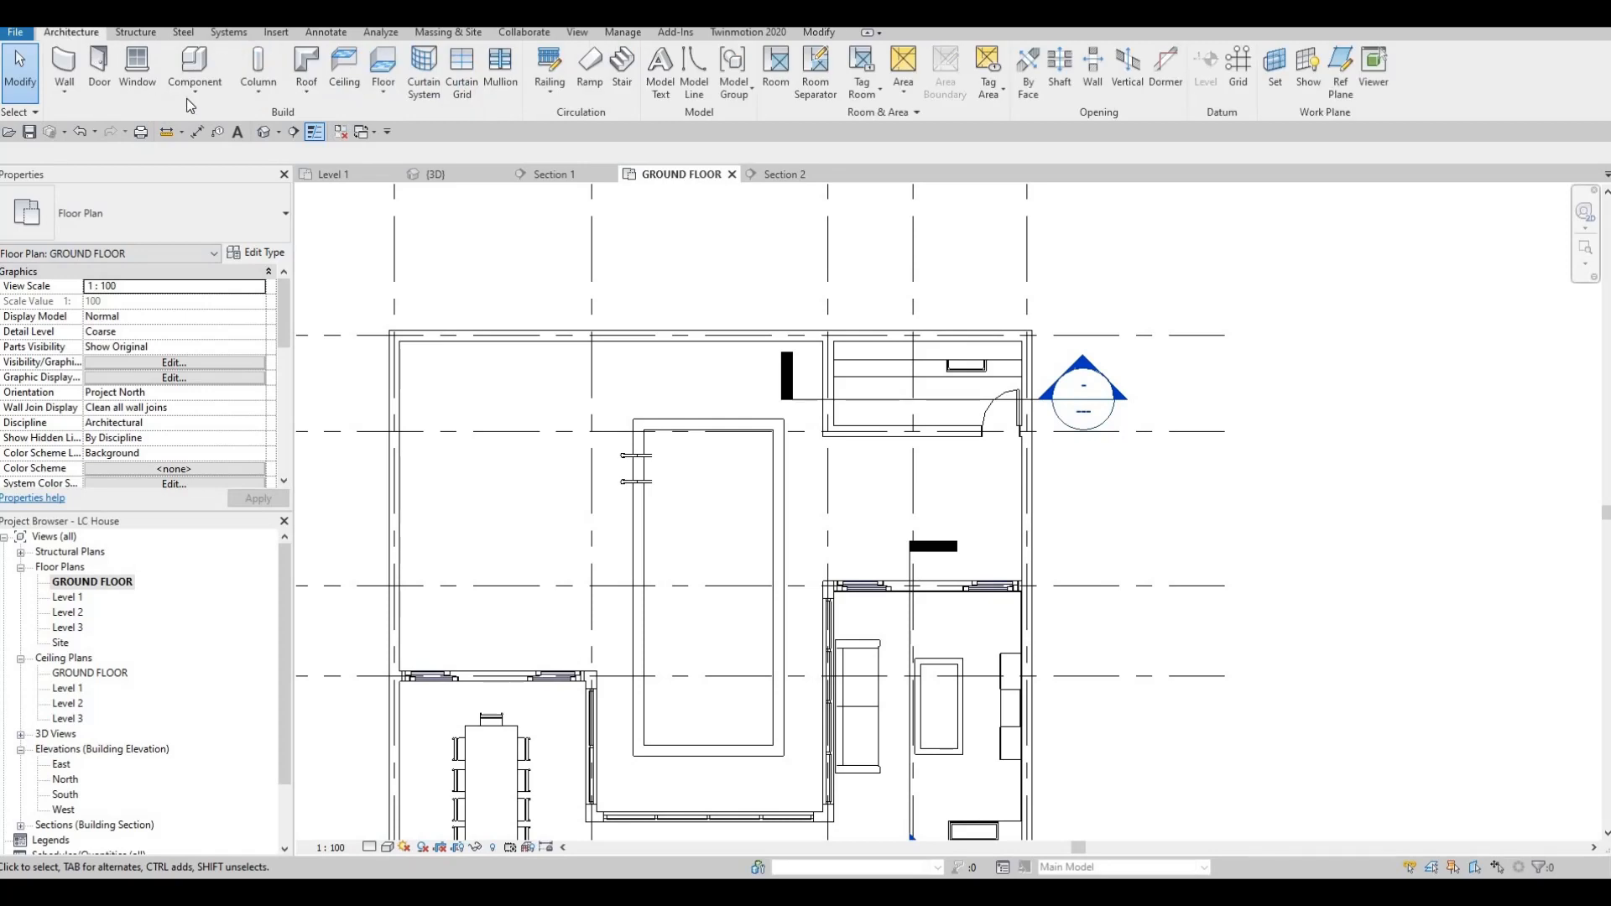
left_click(193, 87)
left_click(212, 161)
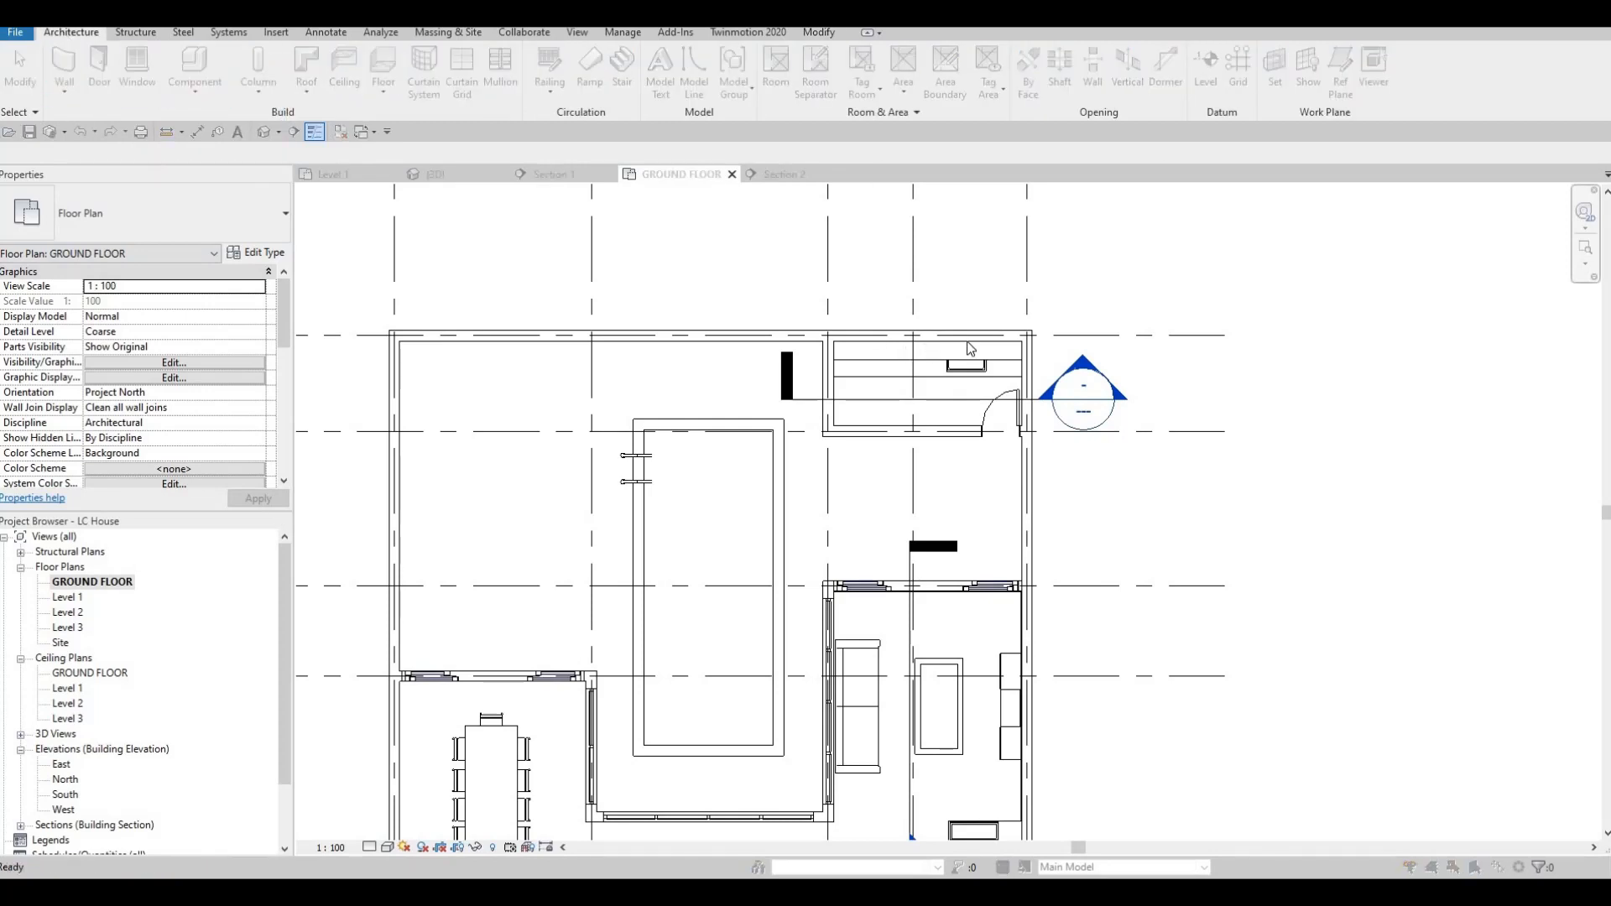
scroll(961, 384, "down", 3)
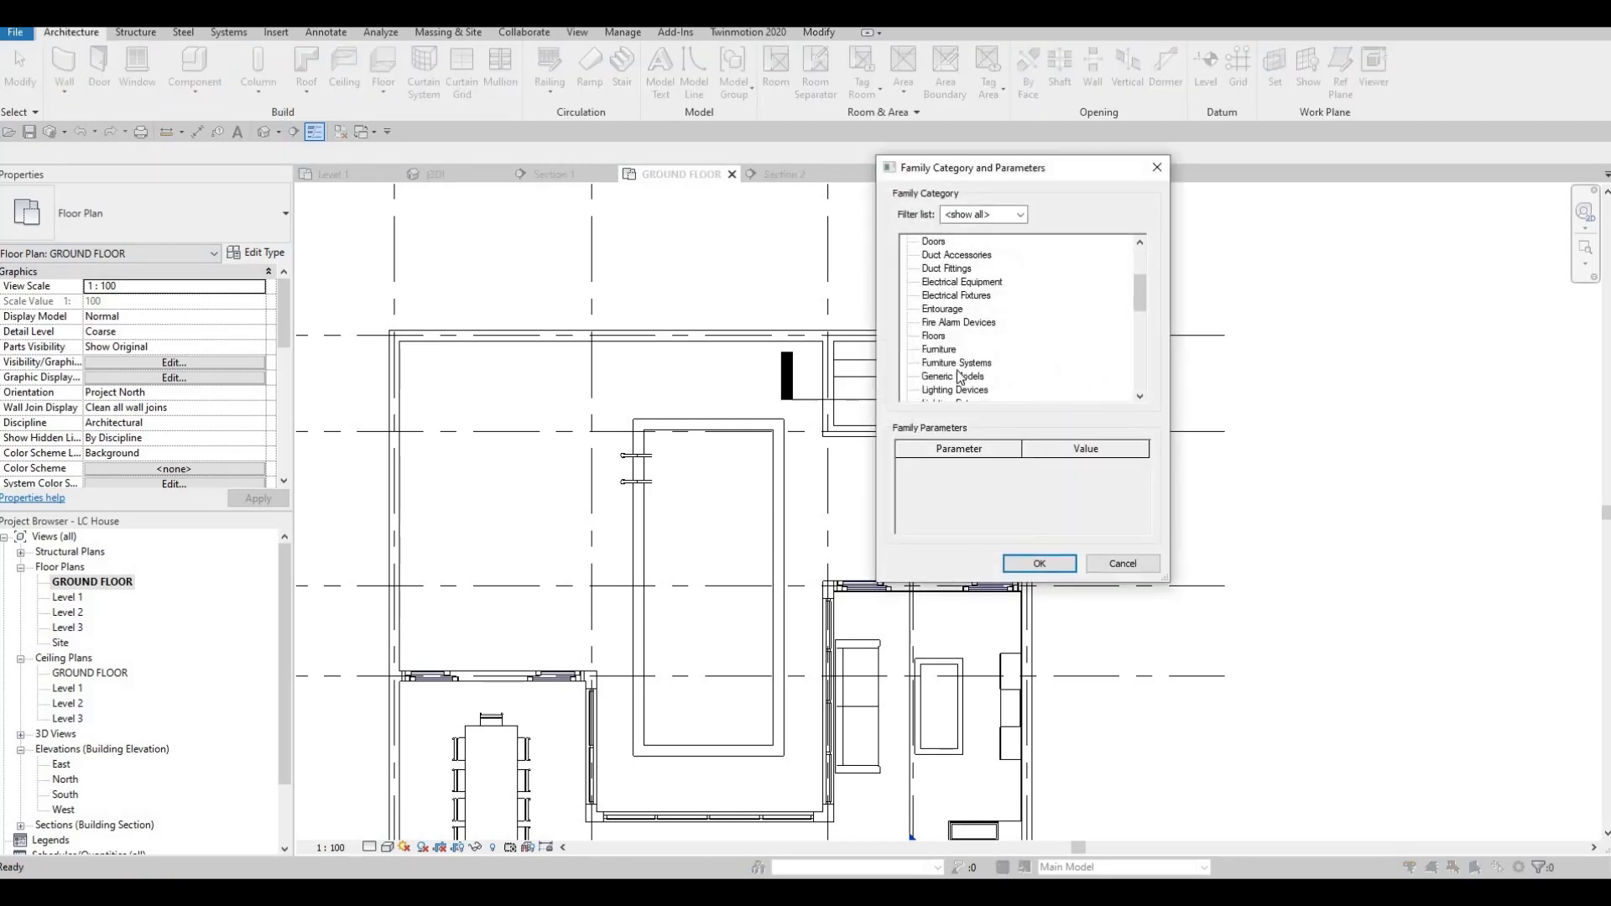
left_click(1039, 564)
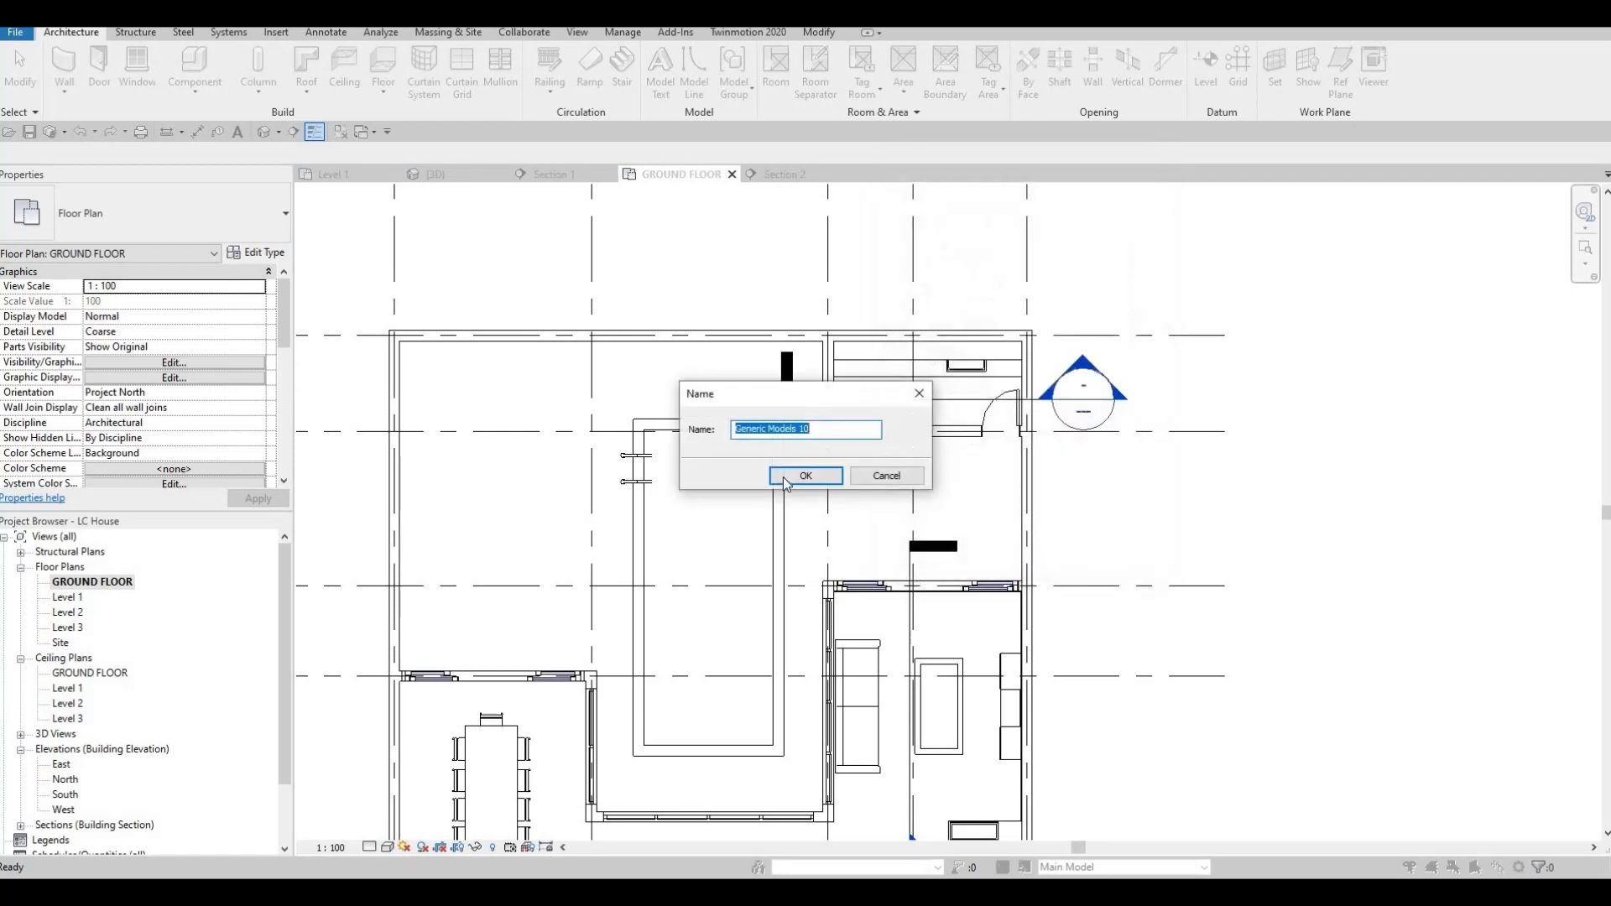
left_click(797, 476)
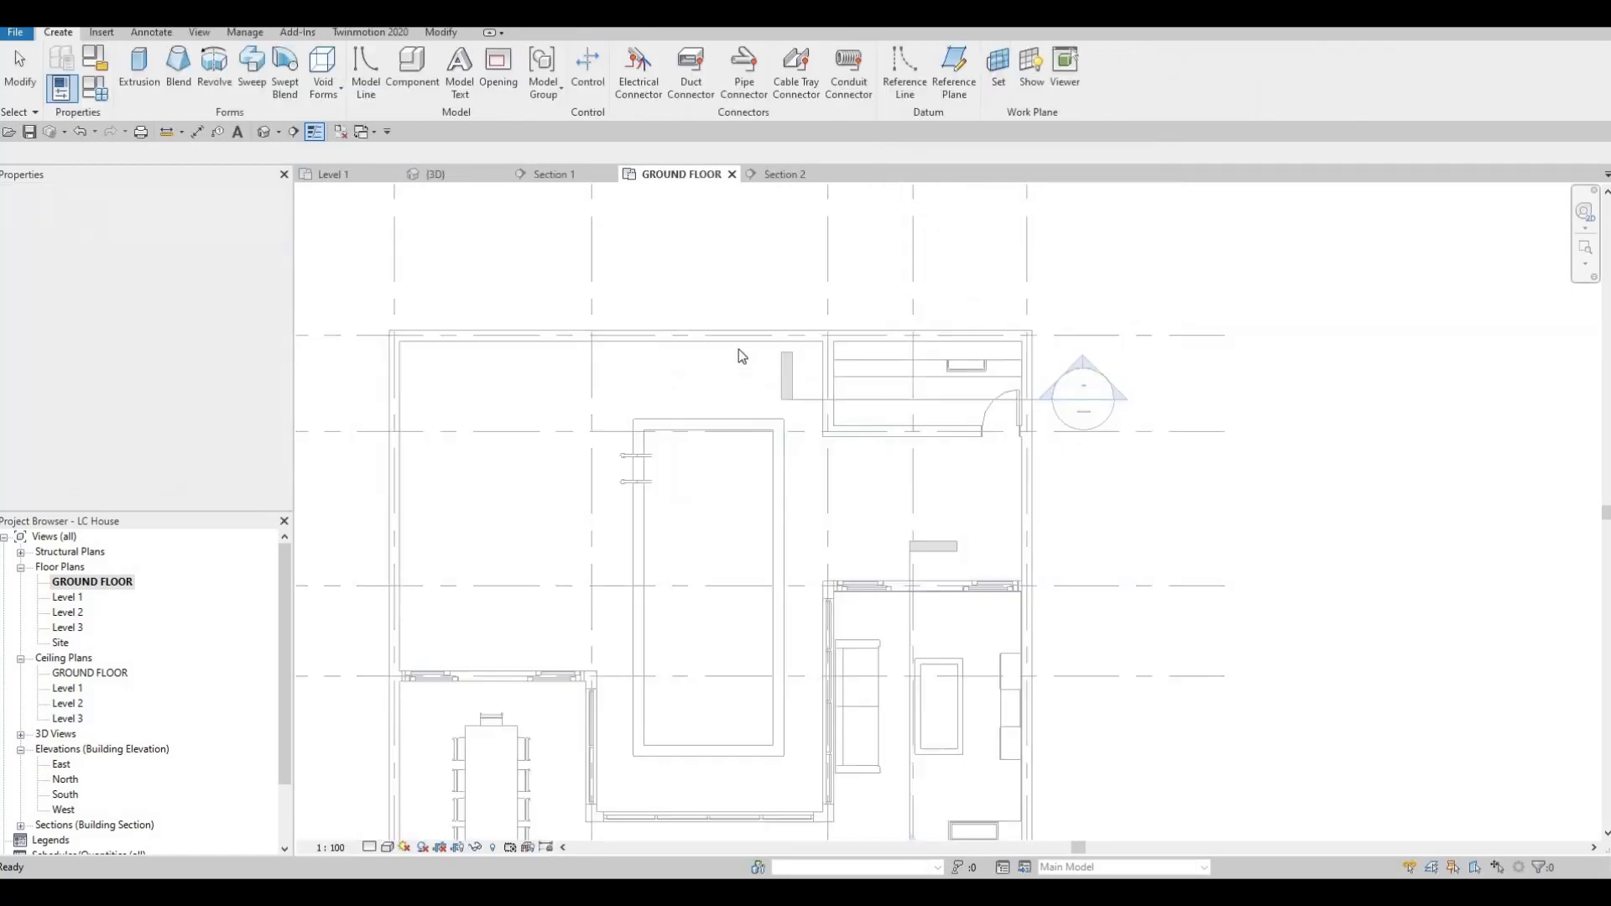
Start an extrusion and assign it the Mahogany material from the AEC Materials wood library.
left_click(138, 87)
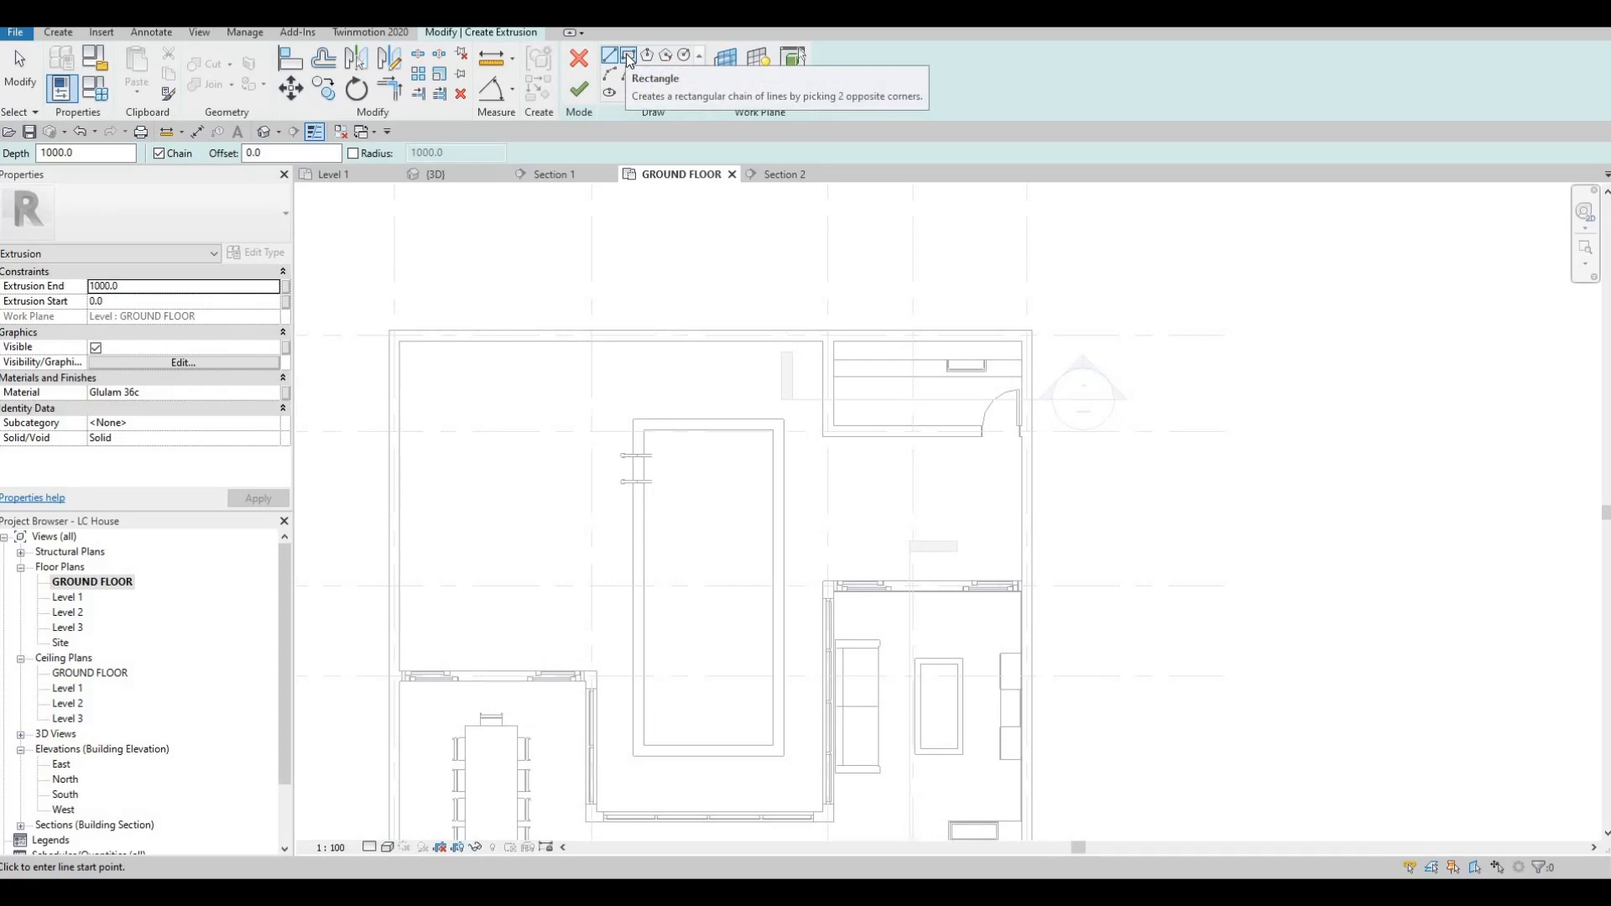
left_click(270, 391)
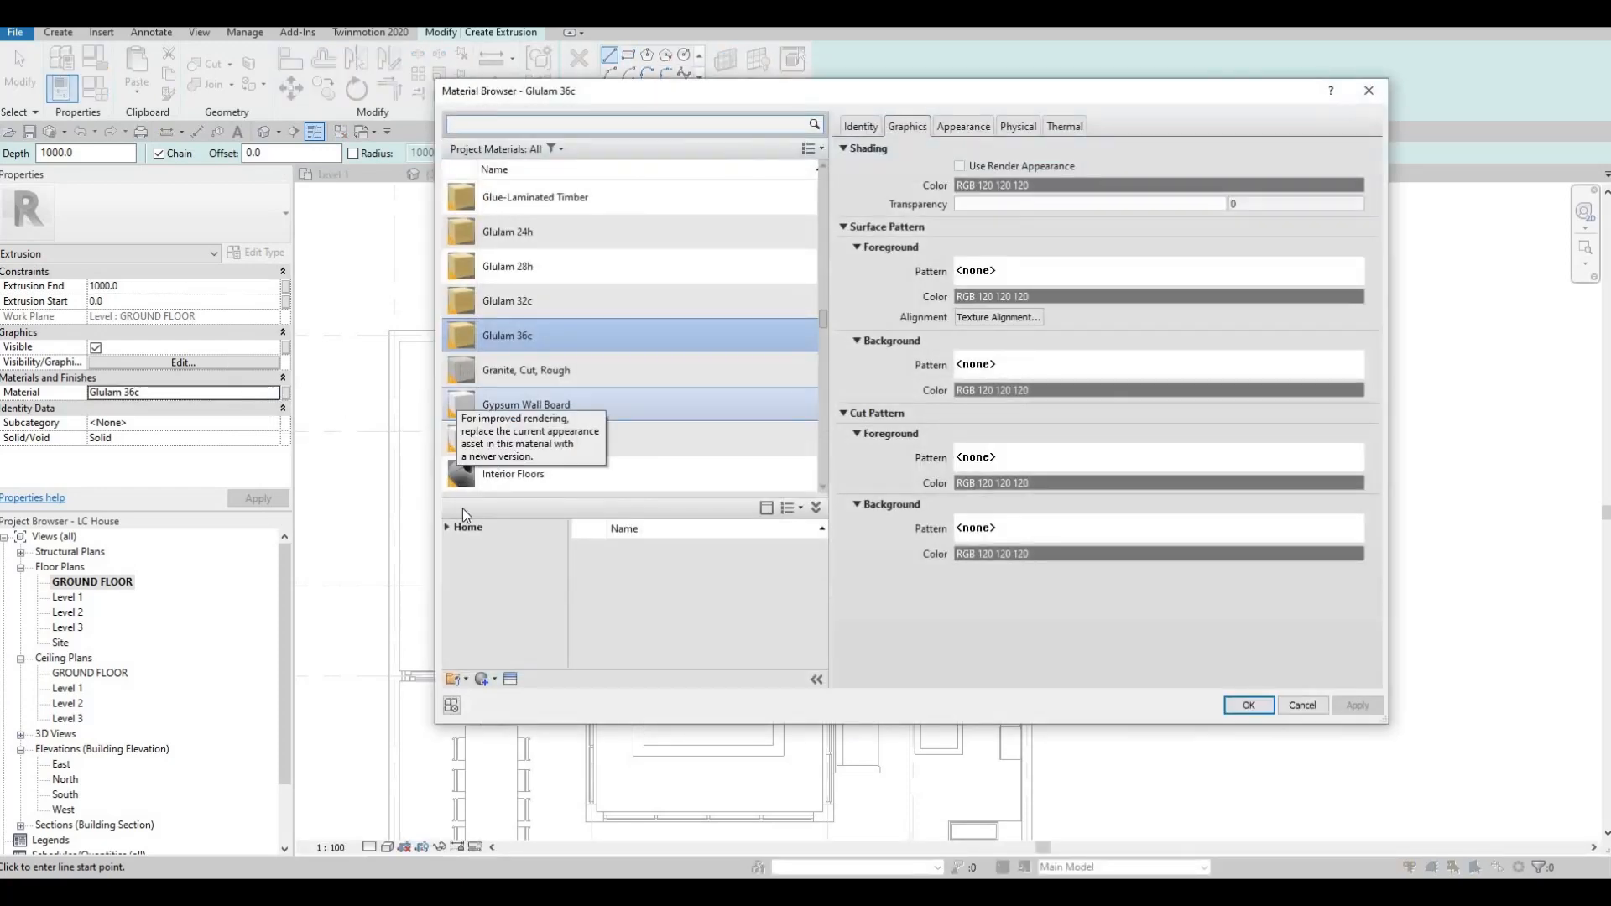
scroll(470, 467, "down", 3)
left_click(446, 527)
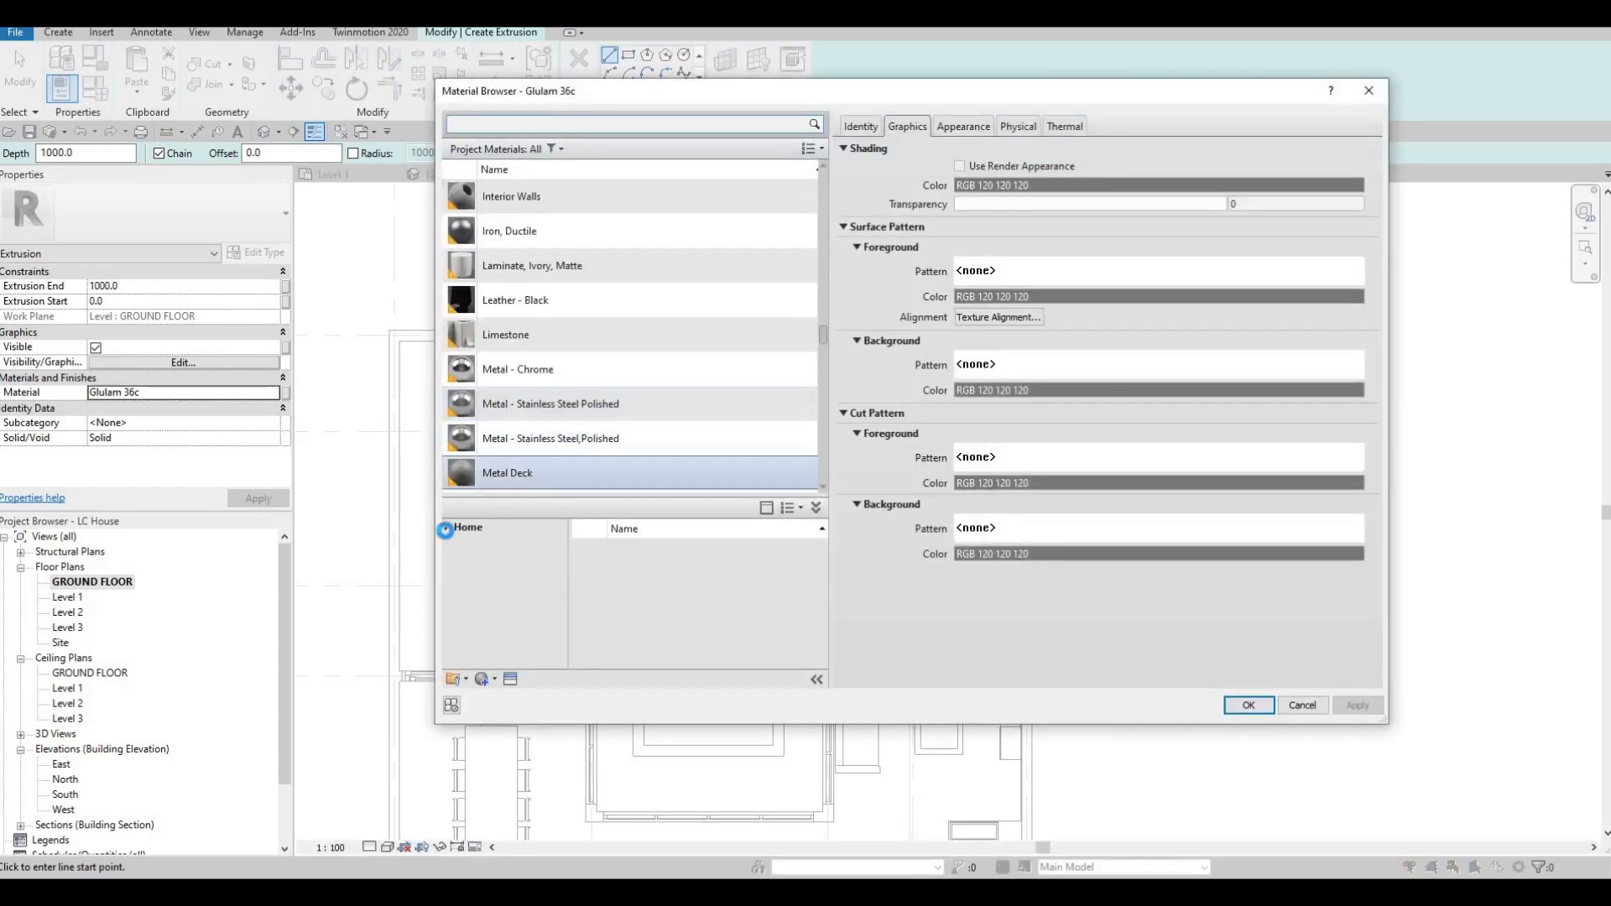
left_click(450, 557)
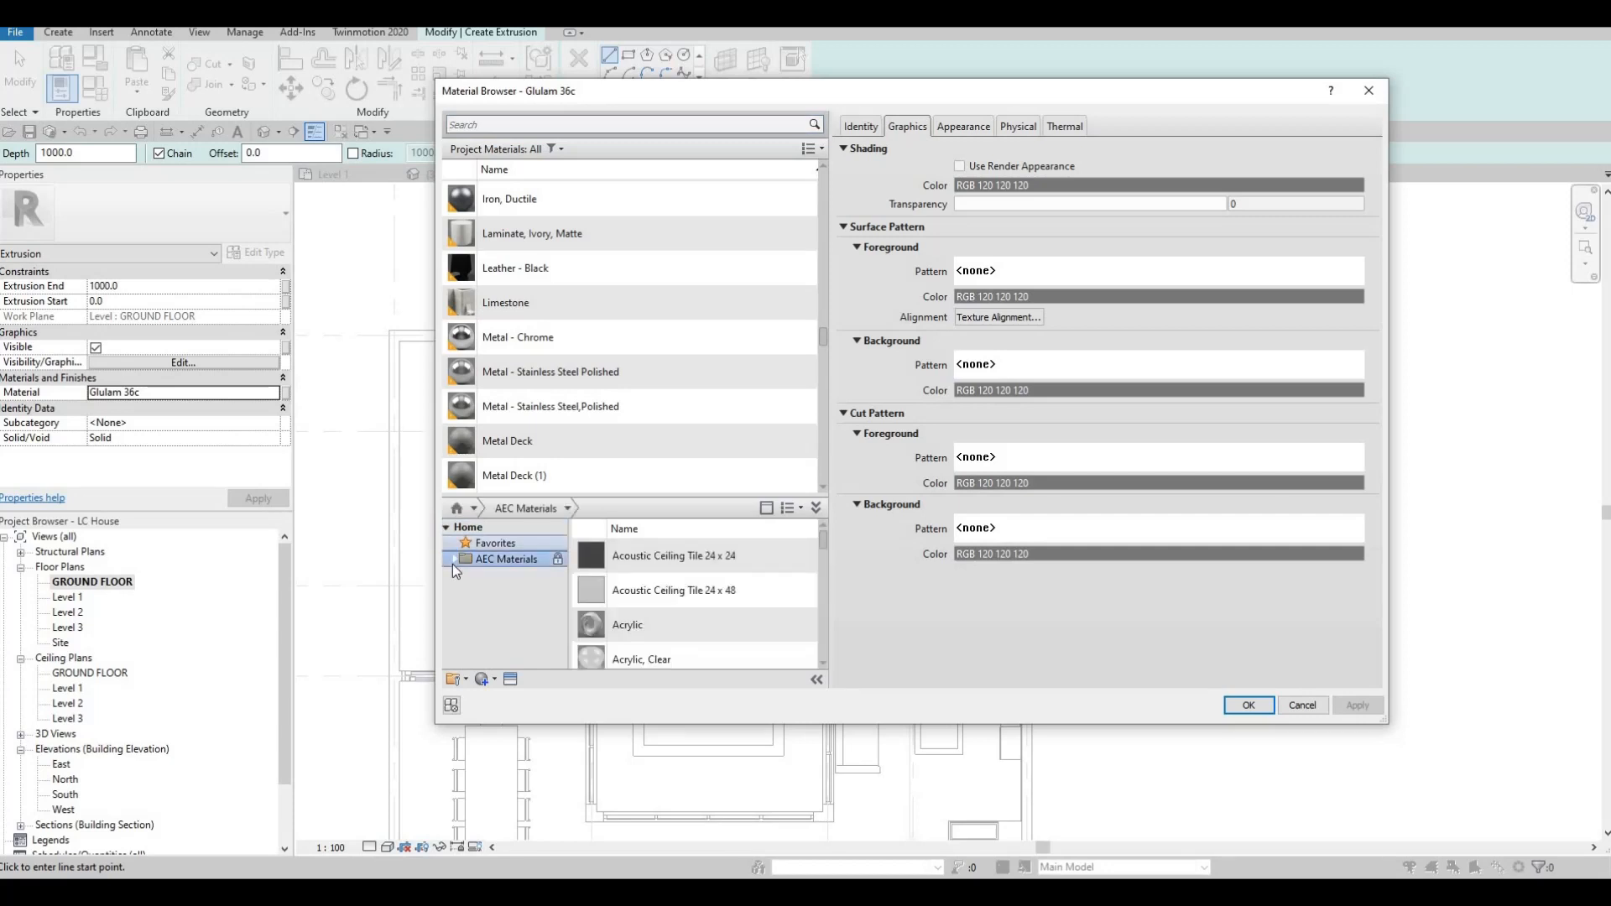
scroll(490, 659, "down", 3)
left_click(495, 655)
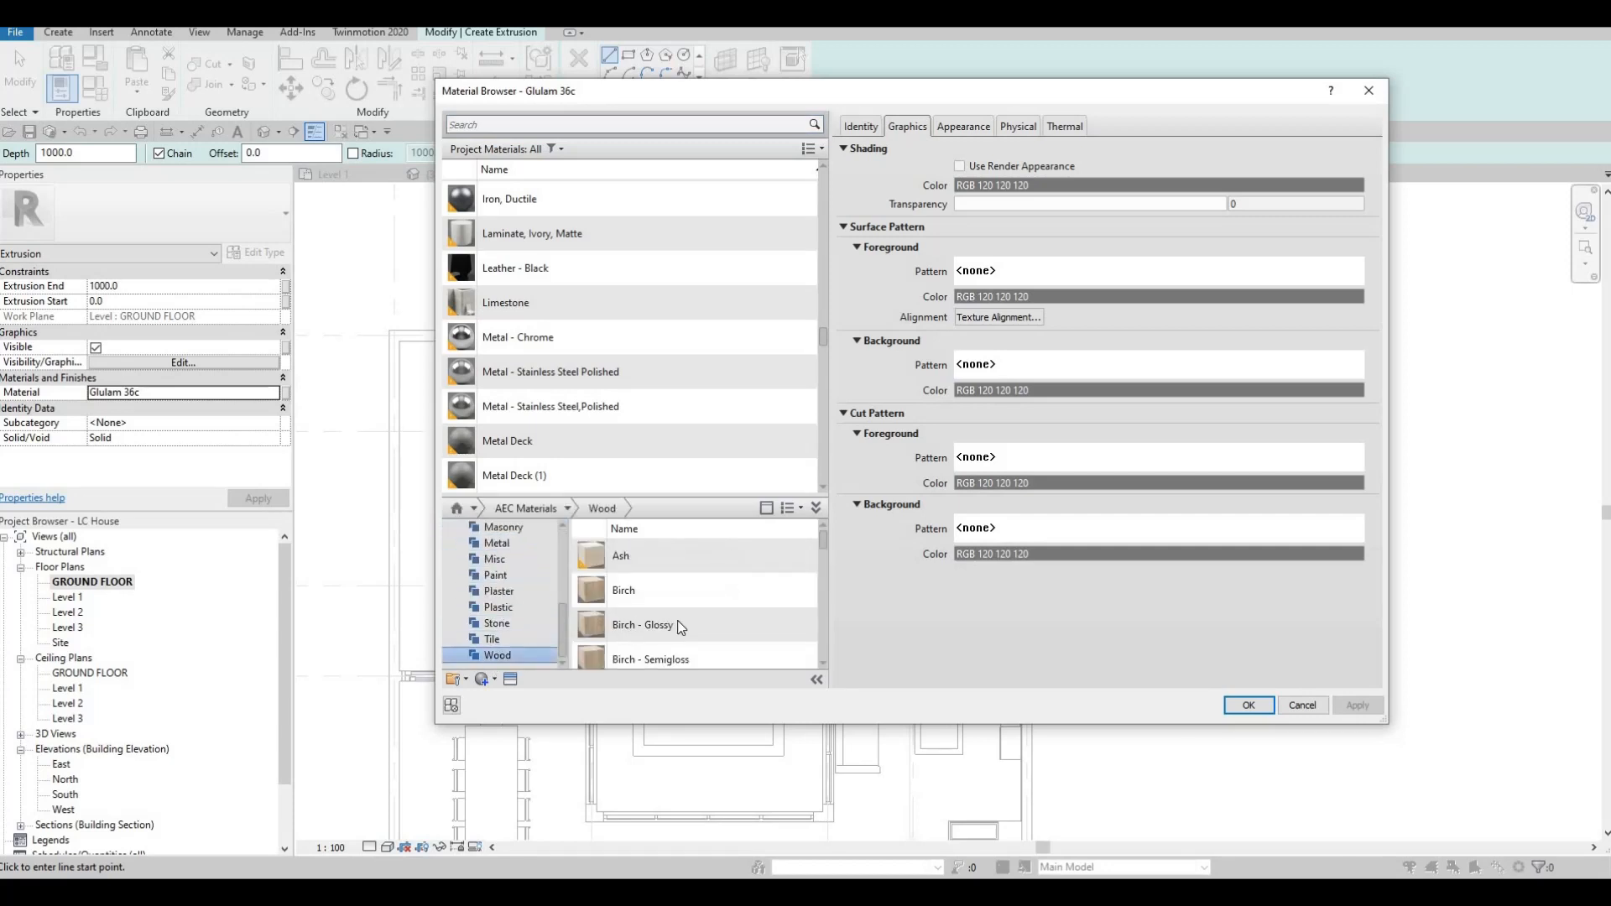
scroll(684, 625, "down", 5)
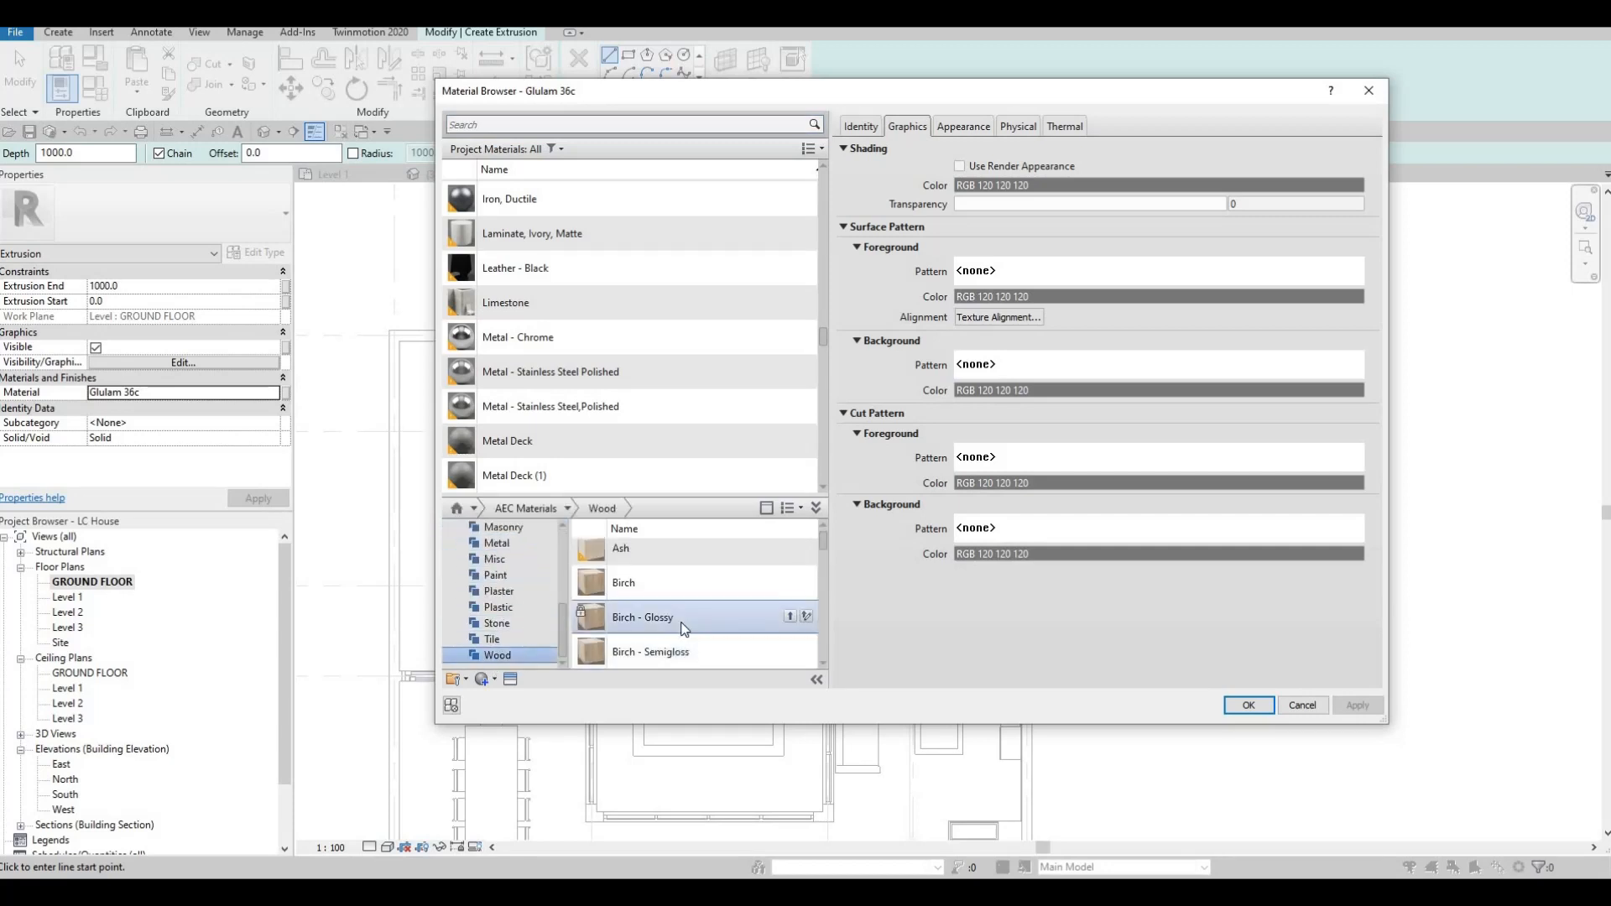
left_click(790, 555)
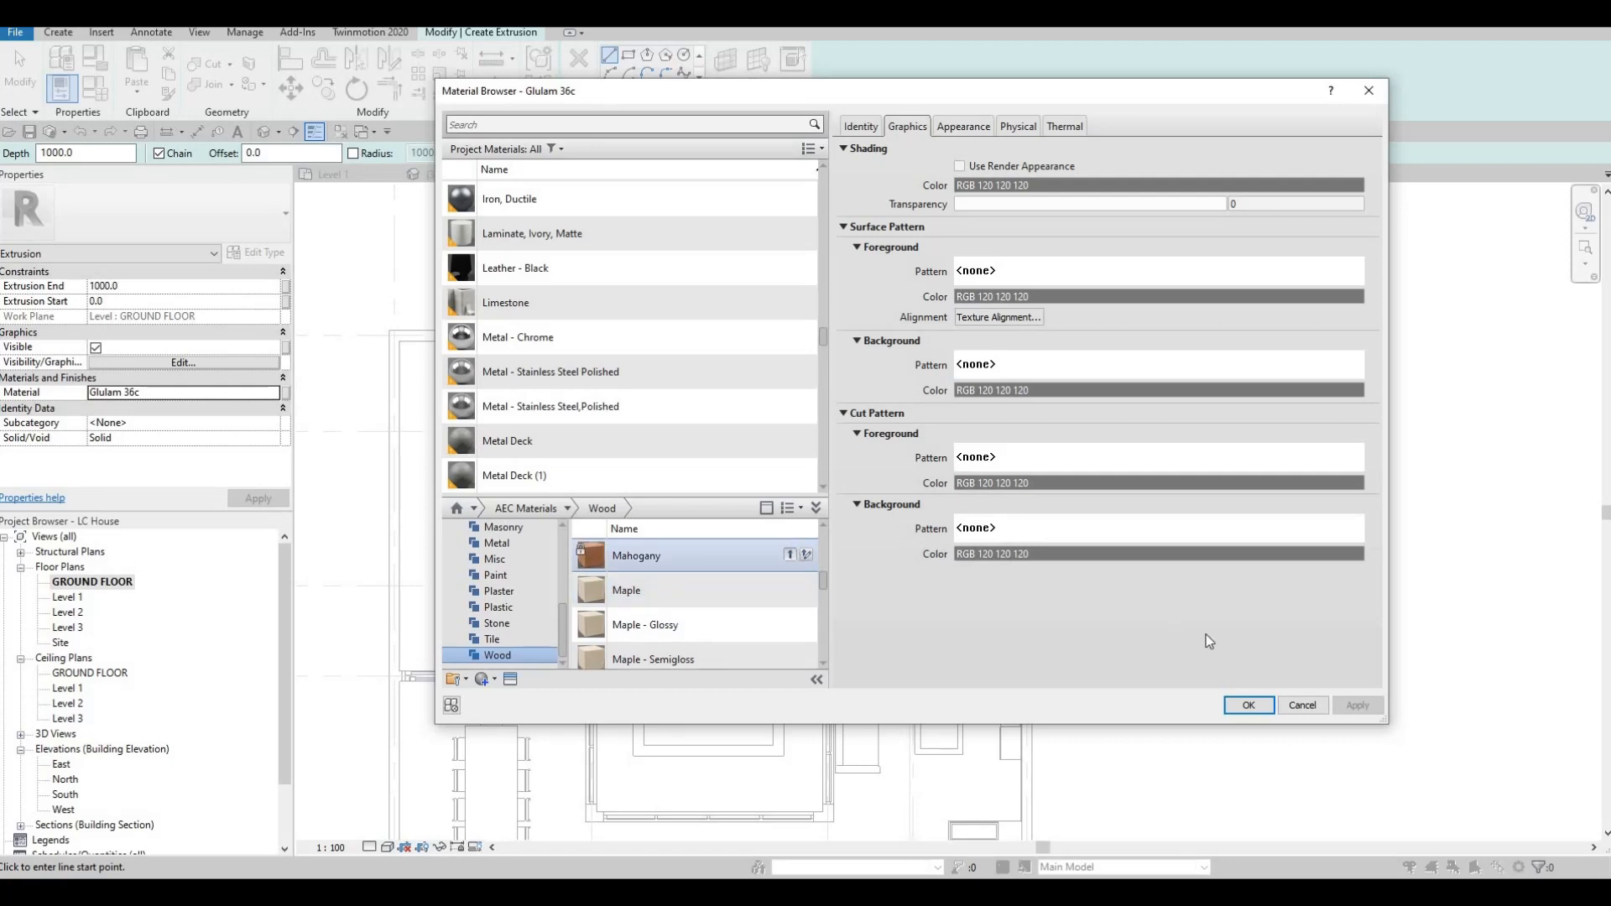
left_click(1248, 706)
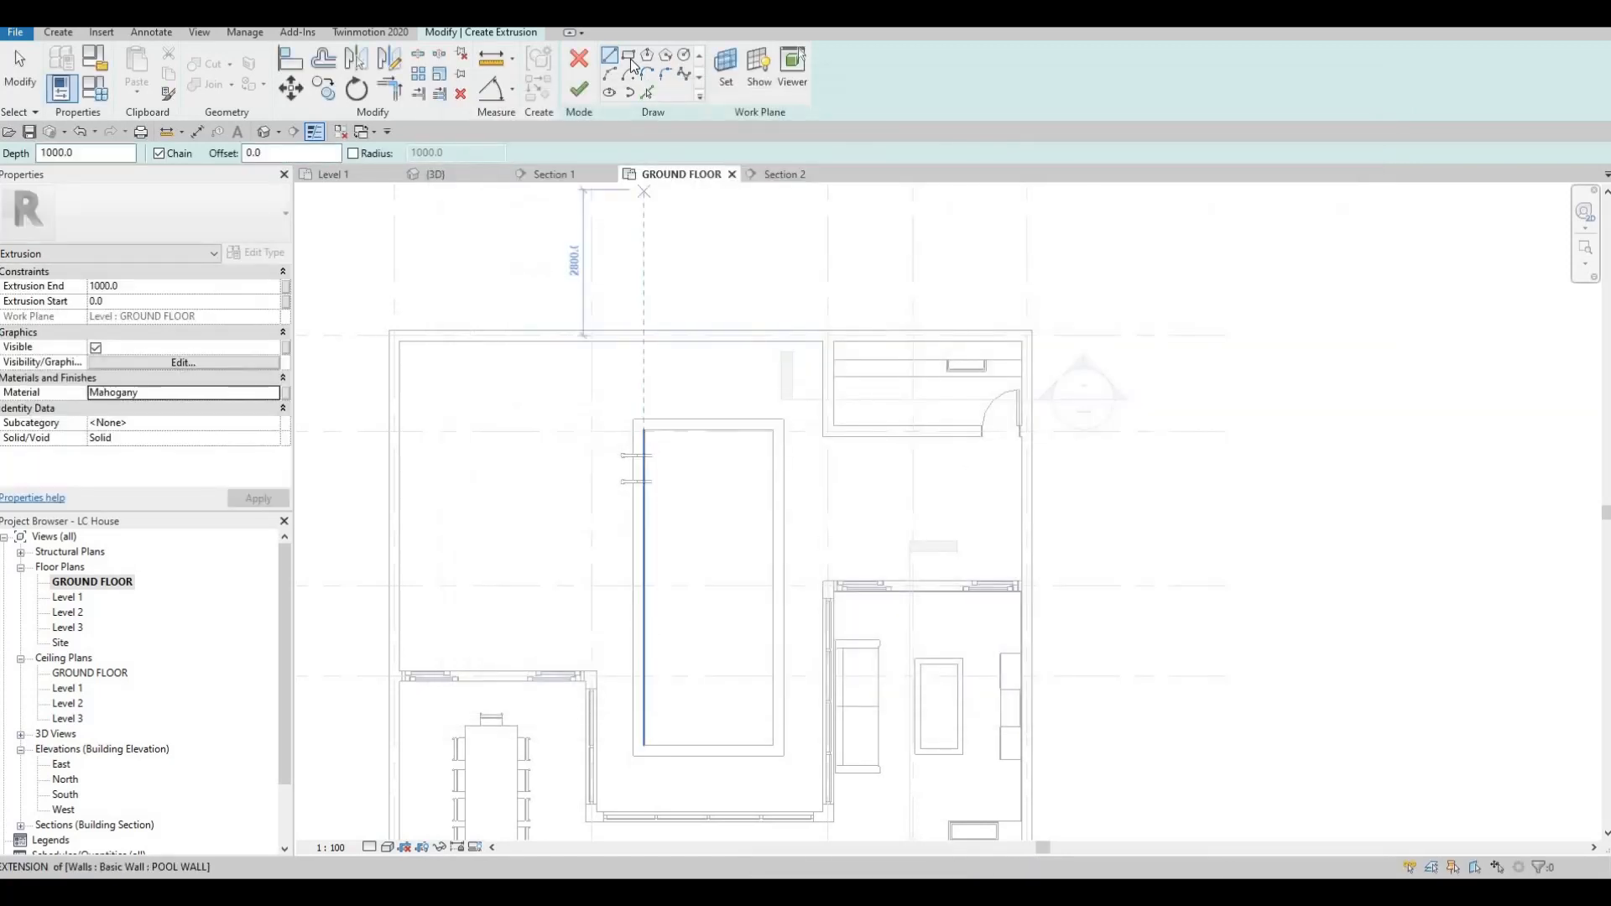
Set the extrusion end to 200 and sketch a rectangle about 2770 mm deep between the laundry room wall and the living room's sliding doors.
left_click(231, 292)
type("200")
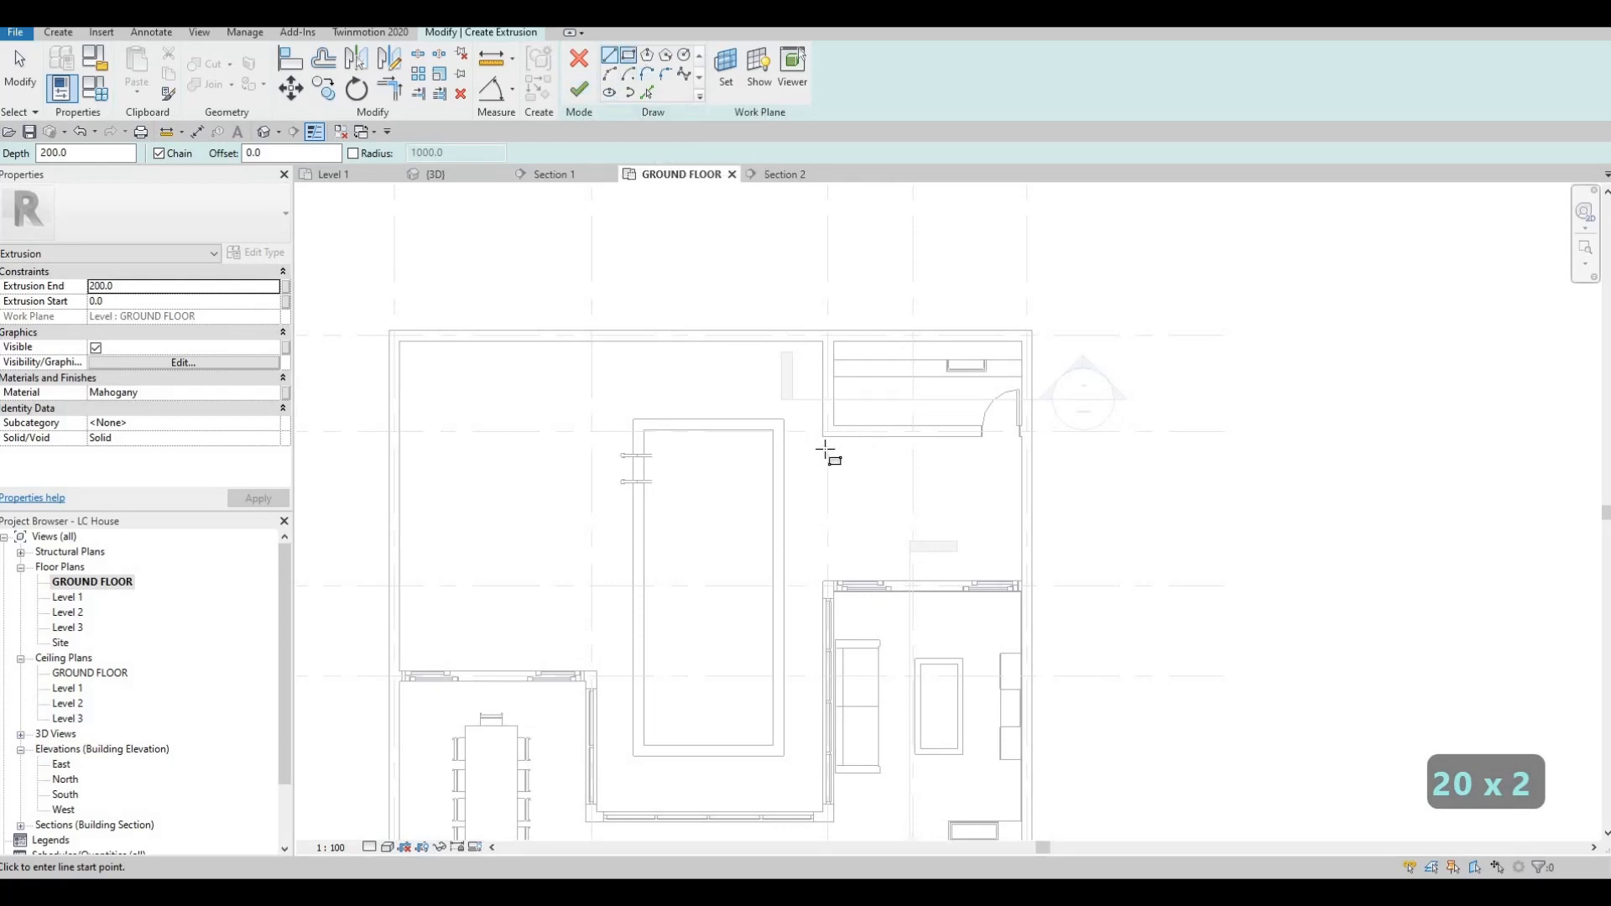
scroll(825, 445, "up", 2)
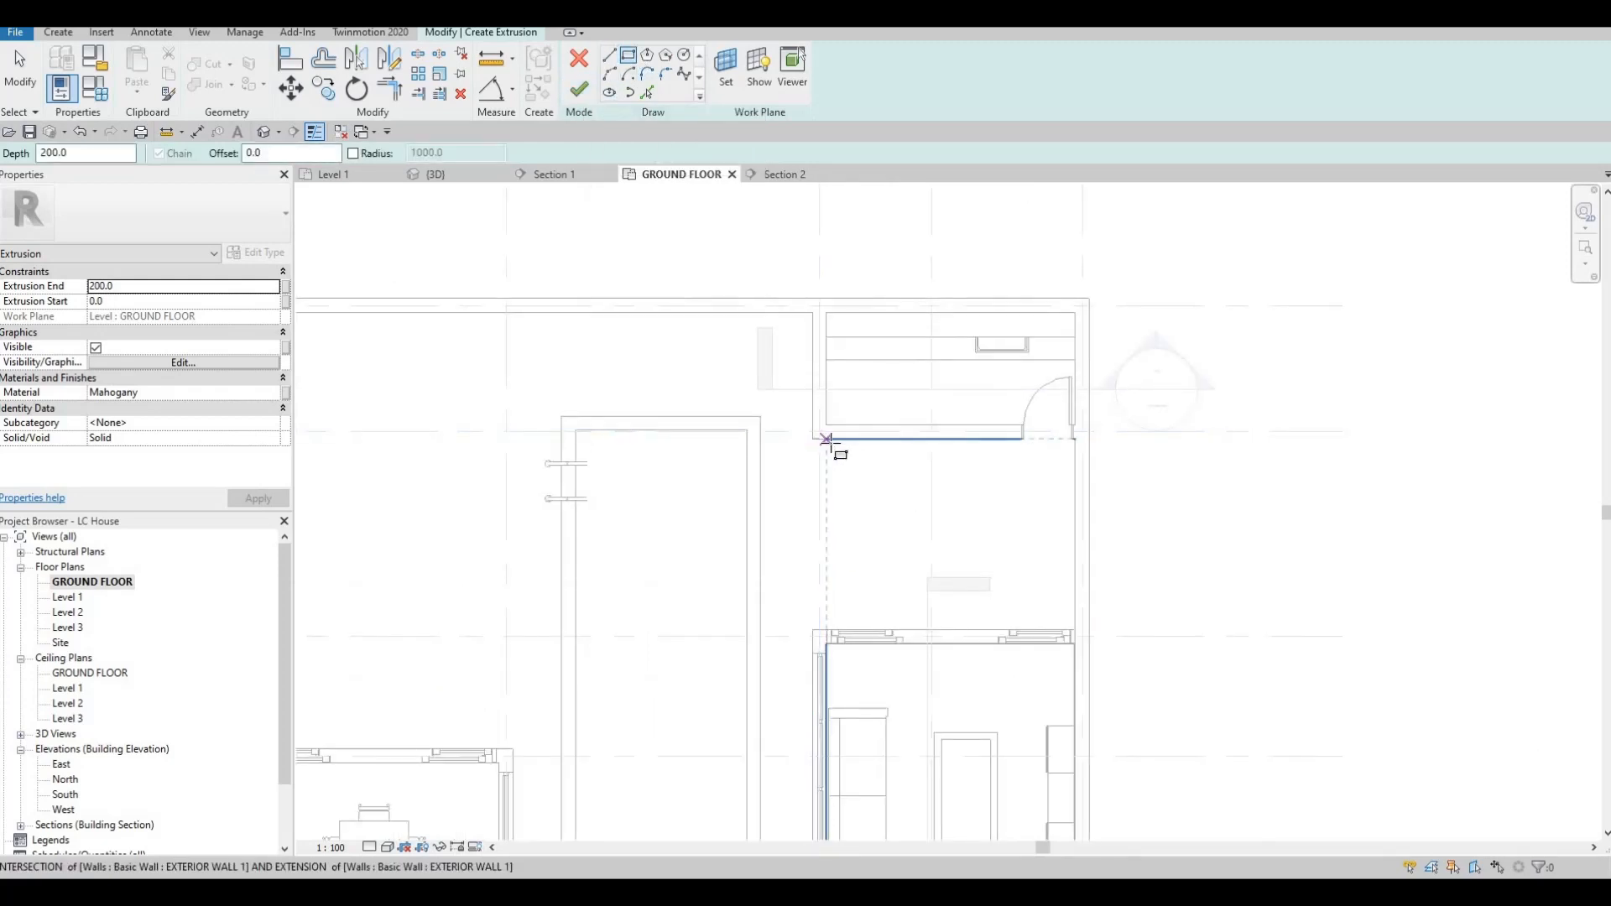
left_click(826, 439)
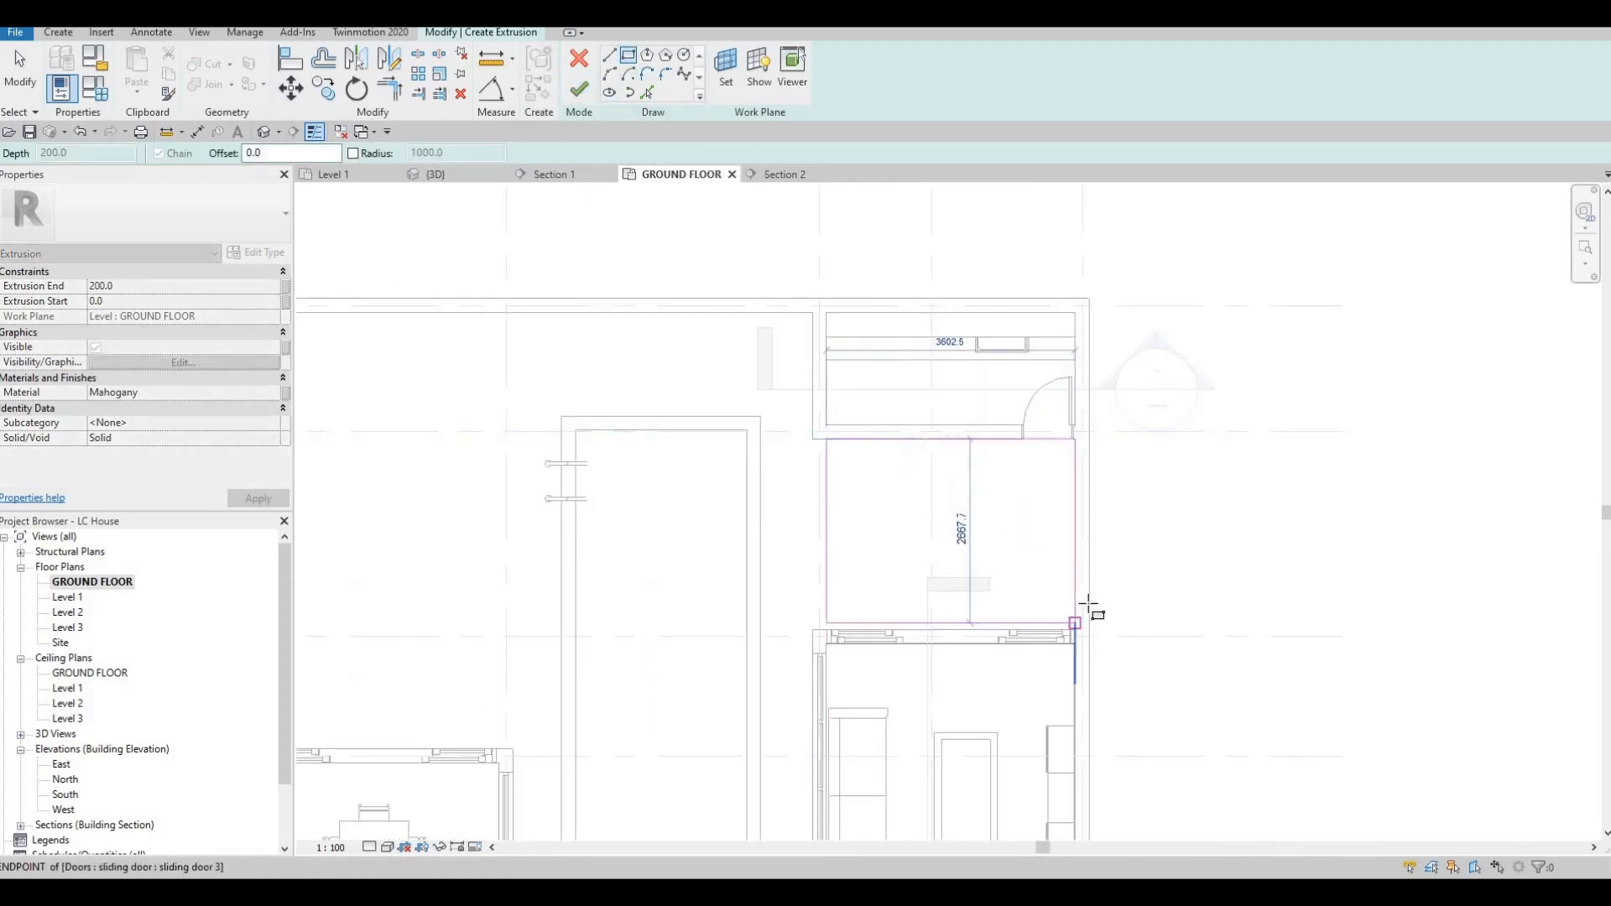
scroll(1088, 604, "up", 2)
left_click(1068, 651)
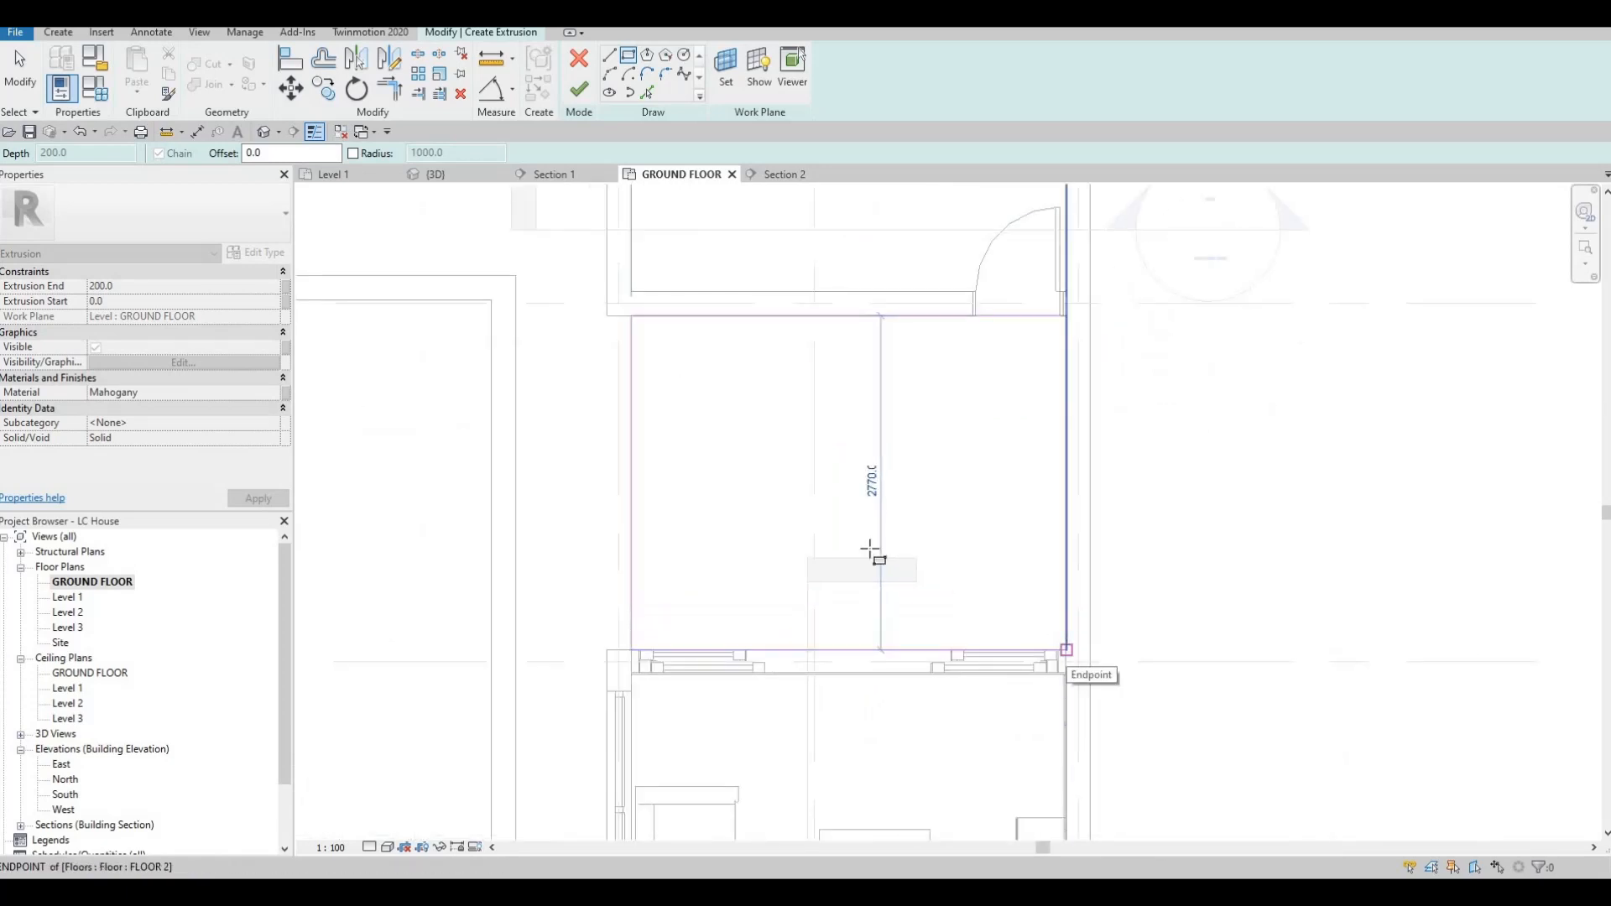
key("Escape")
middle_click_drag(663, 420, 760, 402)
scroll(755, 404, "down", 1)
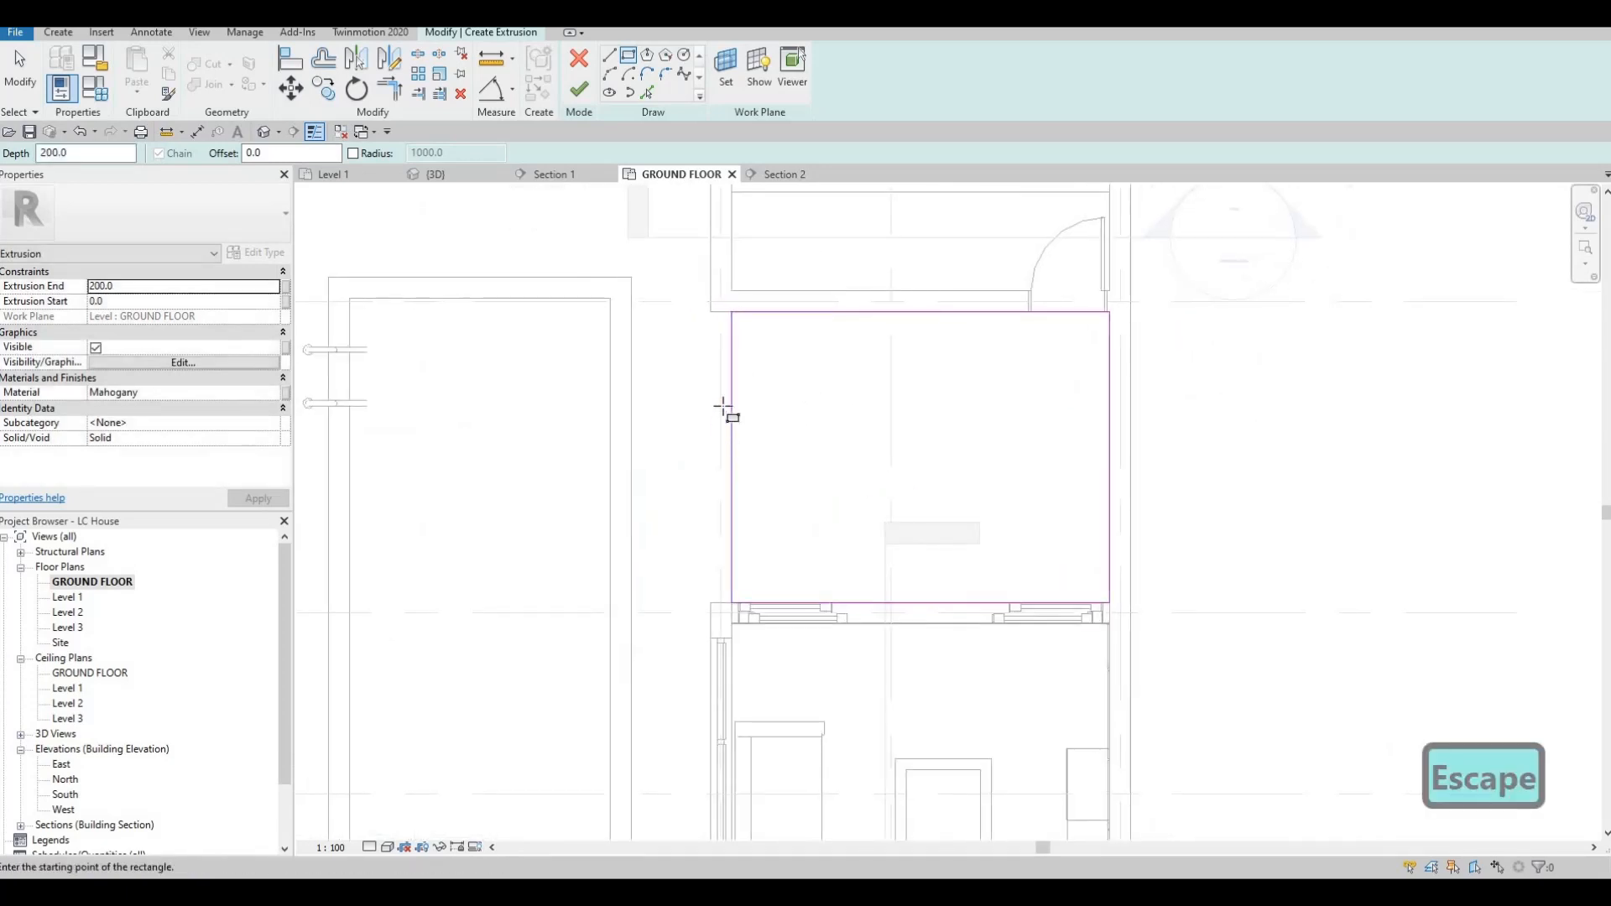
Sketch a second rectangle from the outer wall's upper-left inner corner to the wall corner beside the dining room's sliding doors.
mouse_move(706, 475)
middle_mouse_down()
mouse_move(834, 486)
mouse_move(947, 445)
mouse_move(807, 458)
middle_mouse_up()
scroll(677, 483, "down", 2)
scroll(676, 484, "down", 1)
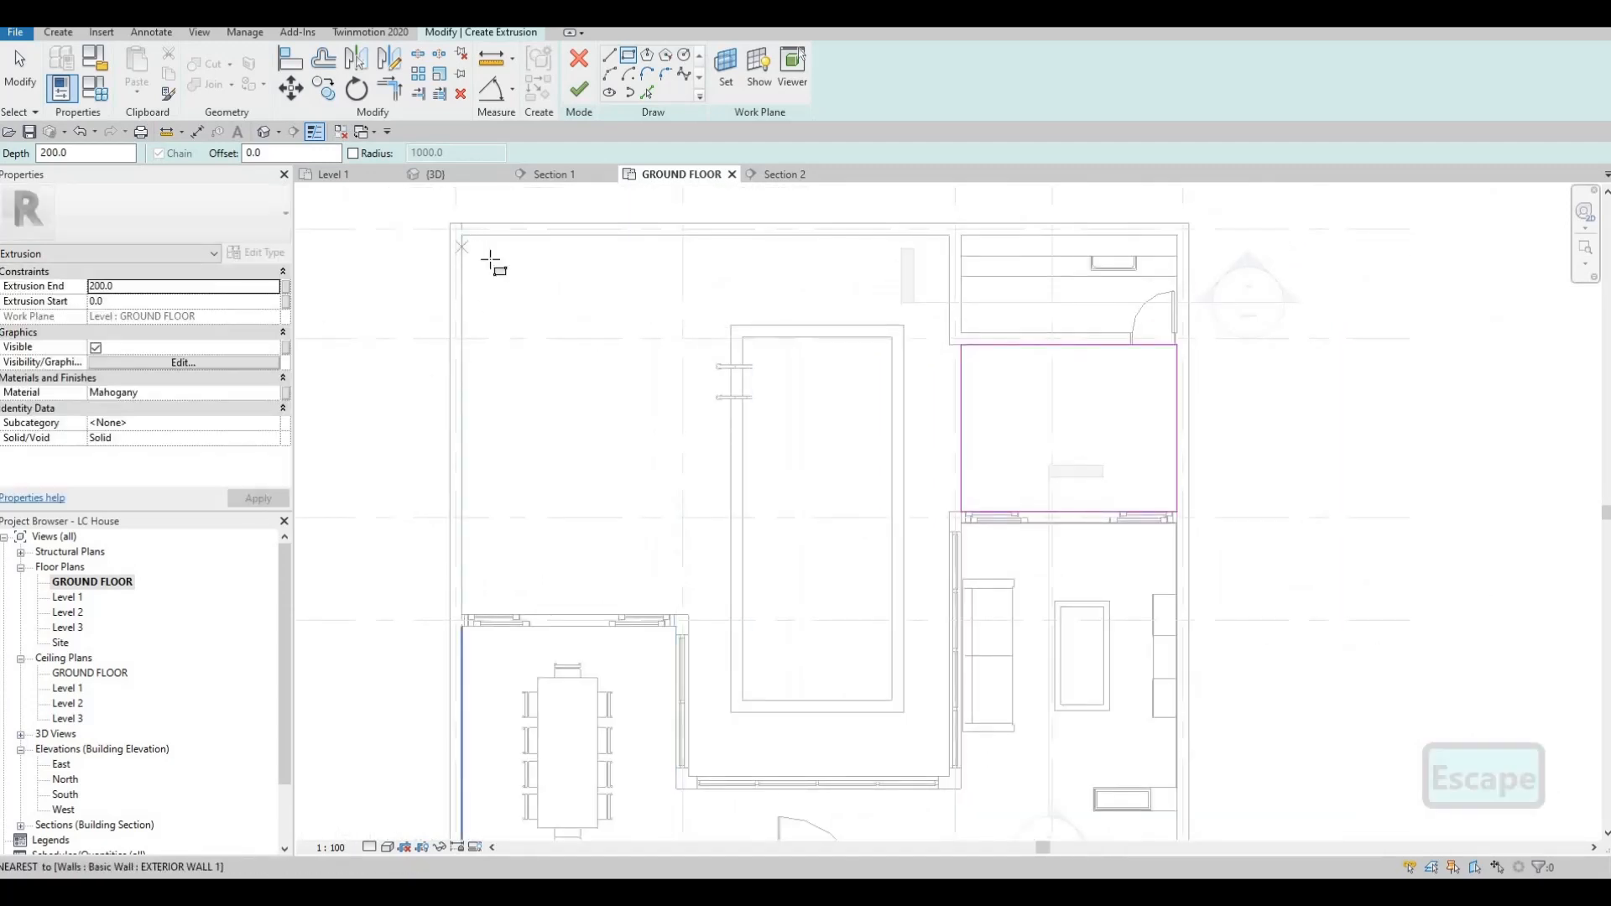
left_click(462, 235)
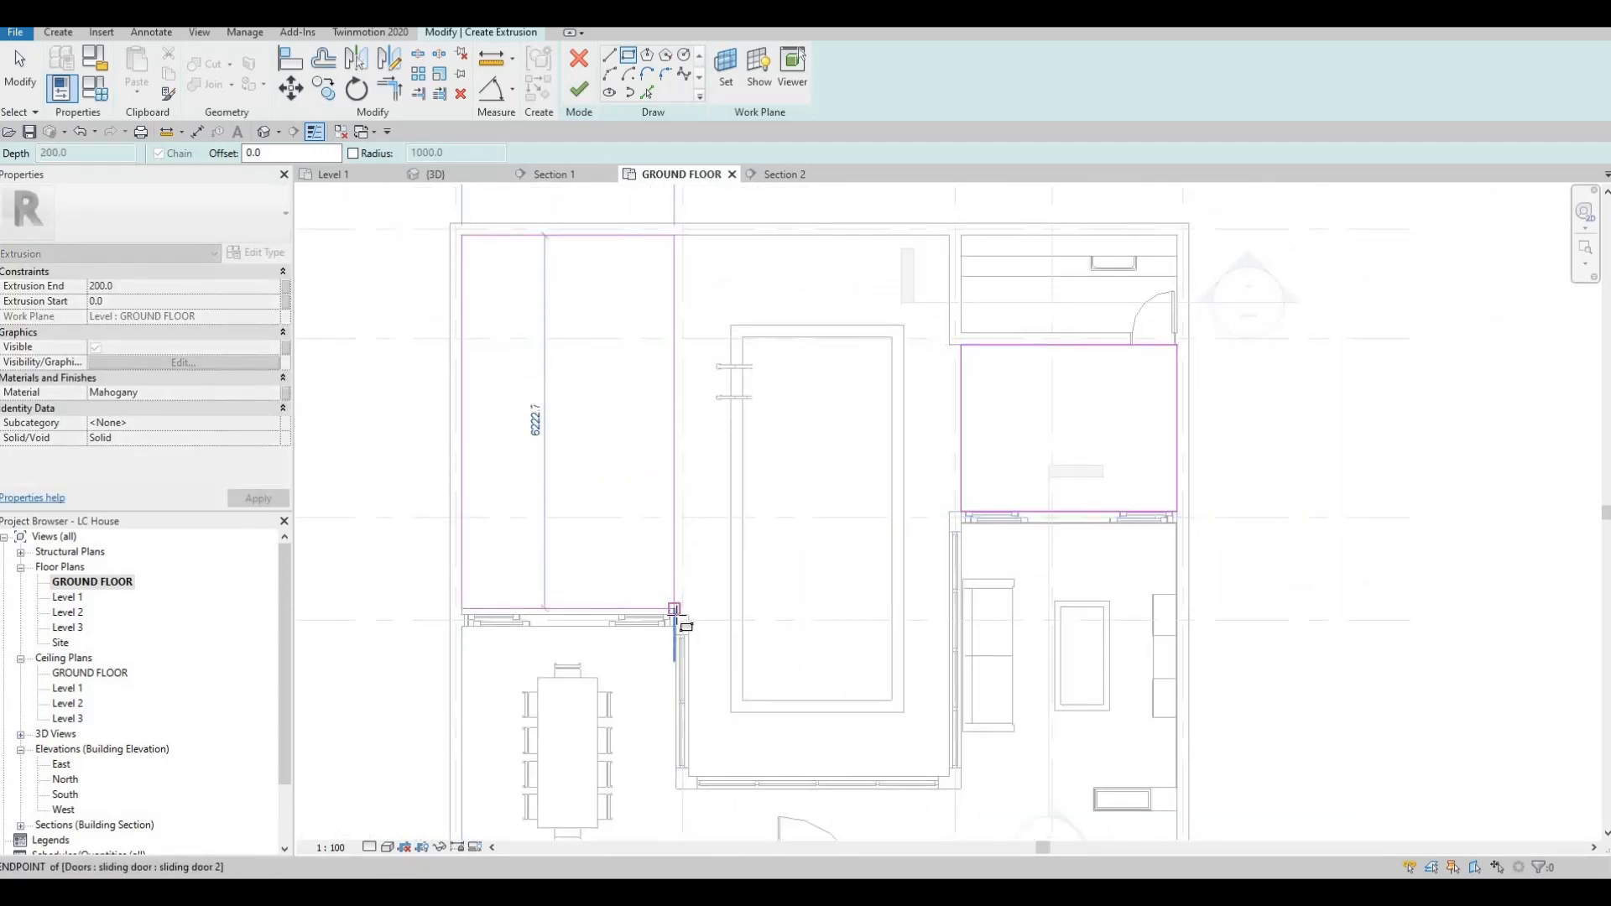
scroll(676, 609, "up", 1)
scroll(678, 614, "up", 3)
left_click(674, 621)
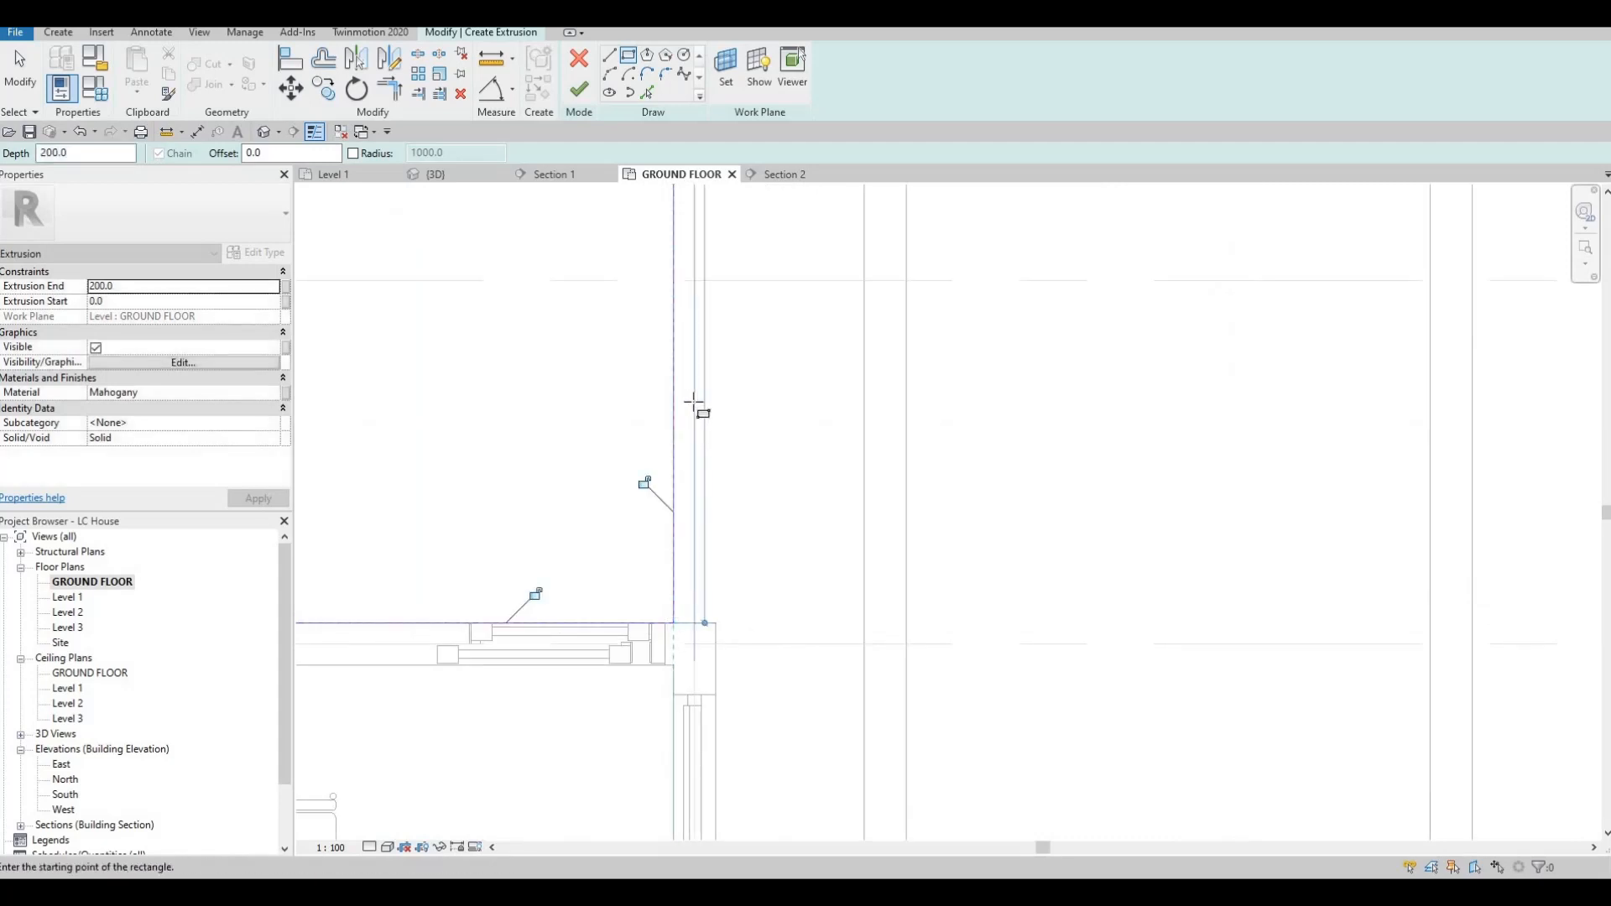
key("Escape")
scroll(683, 525, "down", 2)
scroll(696, 378, "down", 2)
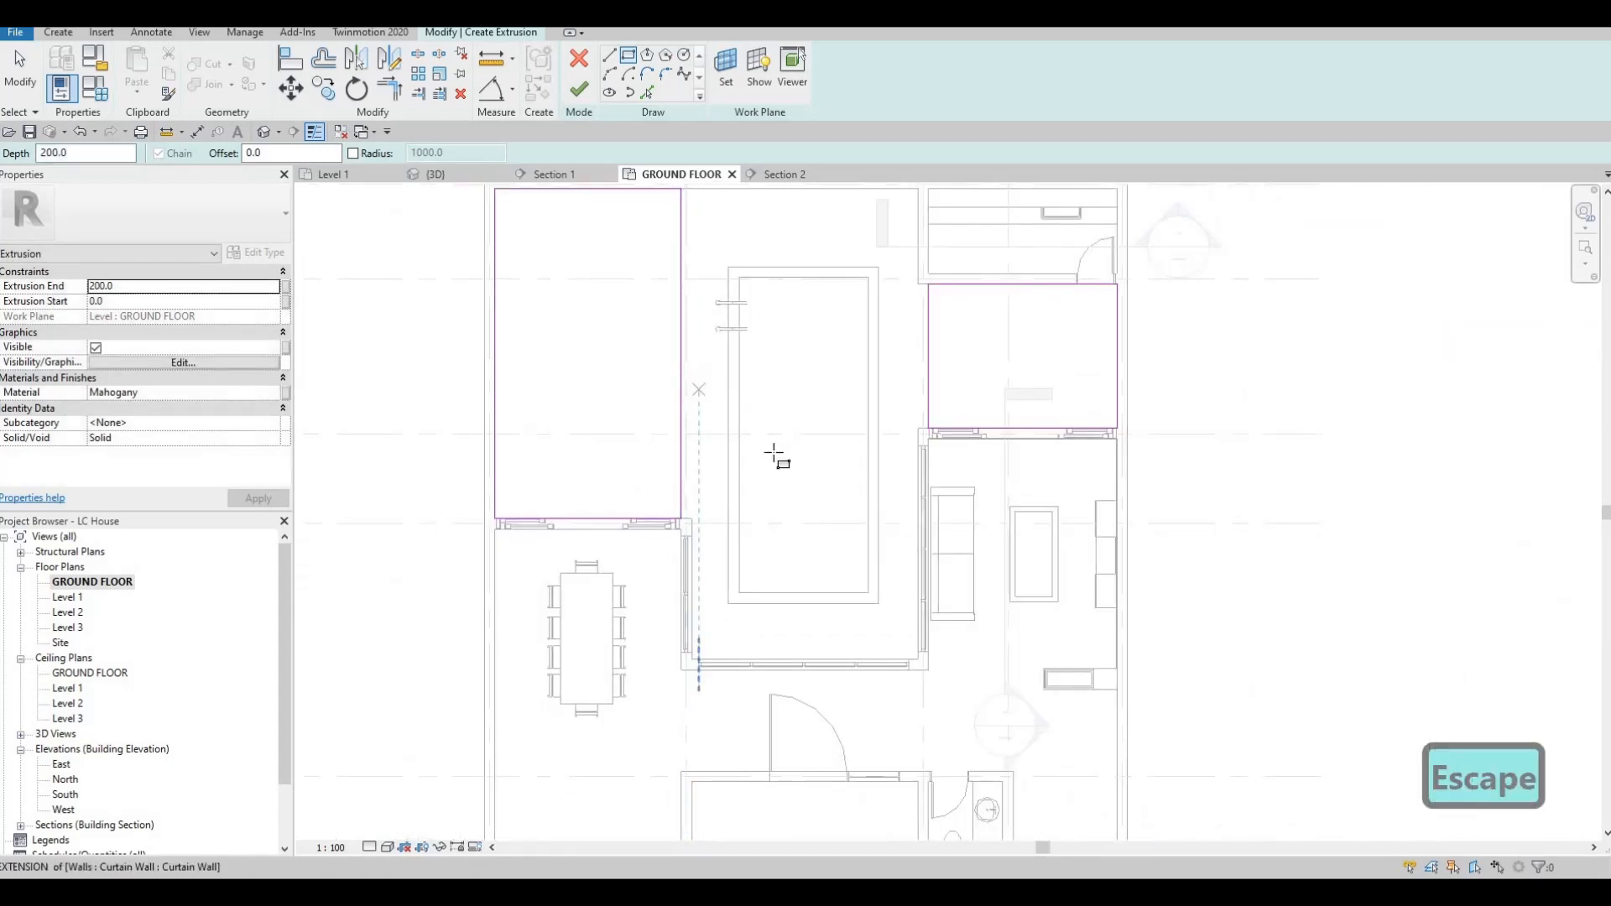
Align the pool-side edge of the larger rectangle with the dining room's inner wall face.
scroll(953, 502, "down", 2)
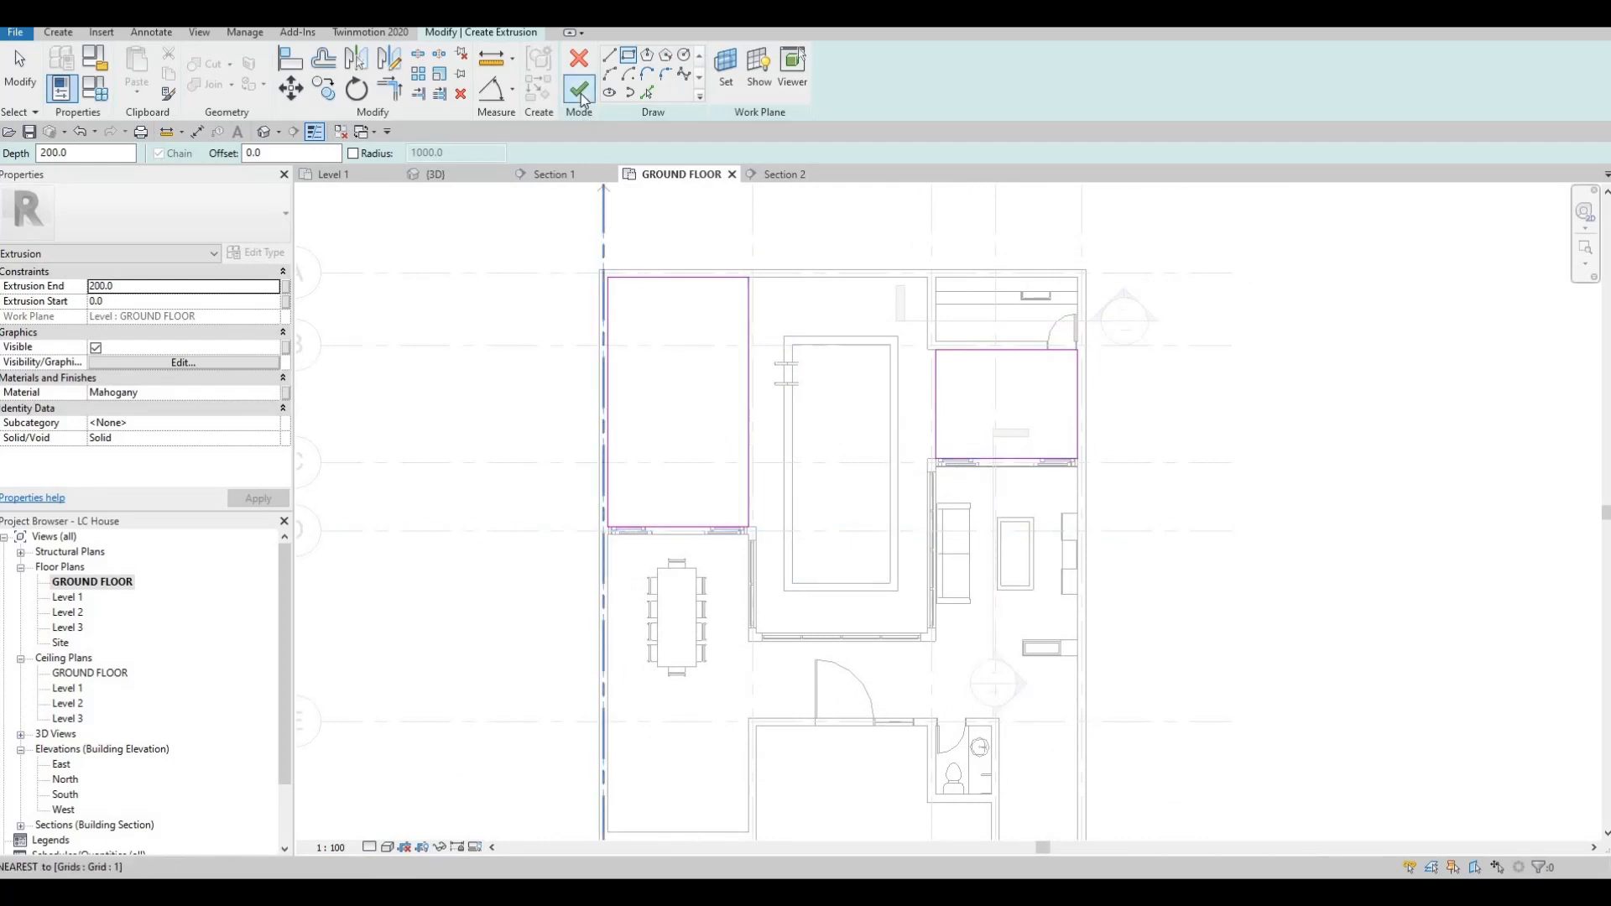
scroll(914, 634, "up", 4)
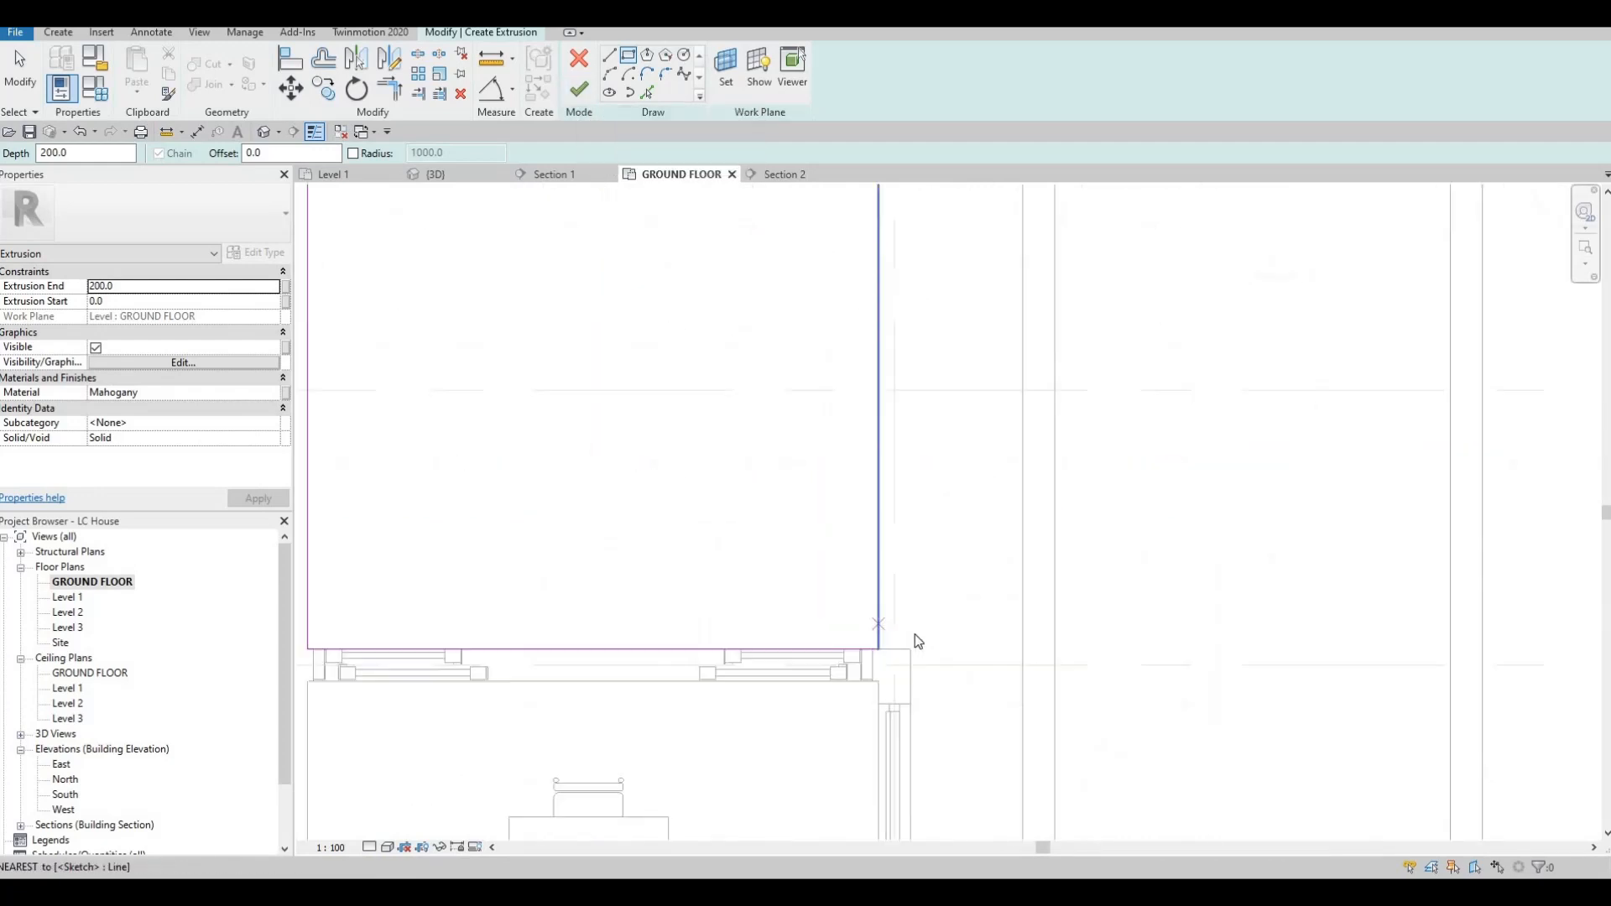
key("Escape")
key("Escape")
key("a")
key("l")
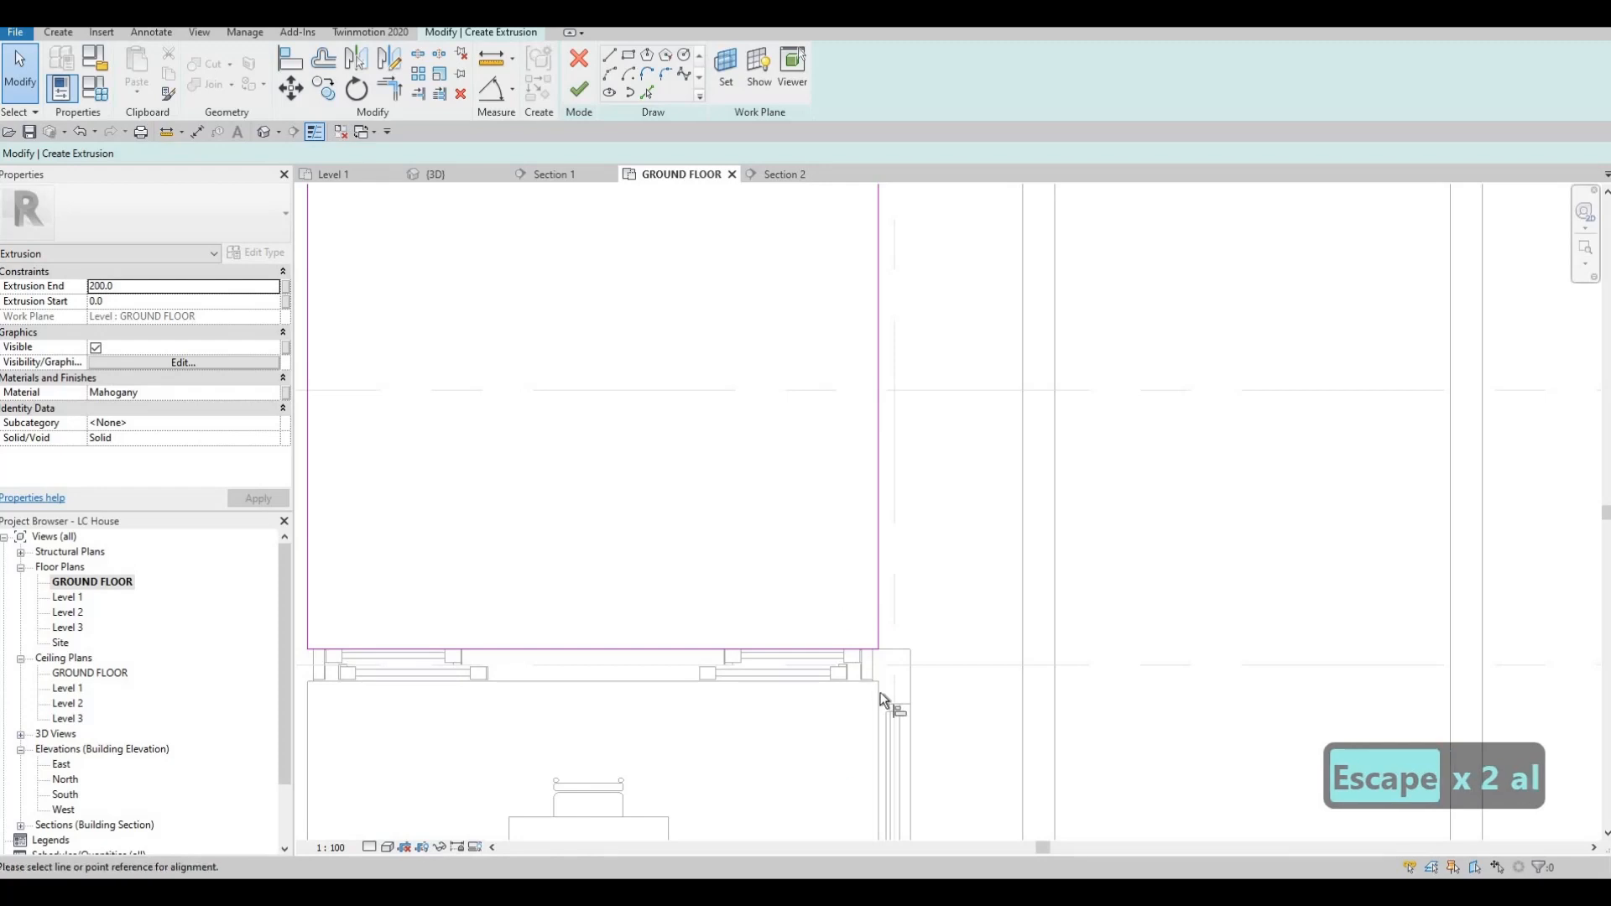
left_click(880, 692)
left_click(878, 546)
scroll(882, 539, "down", 2)
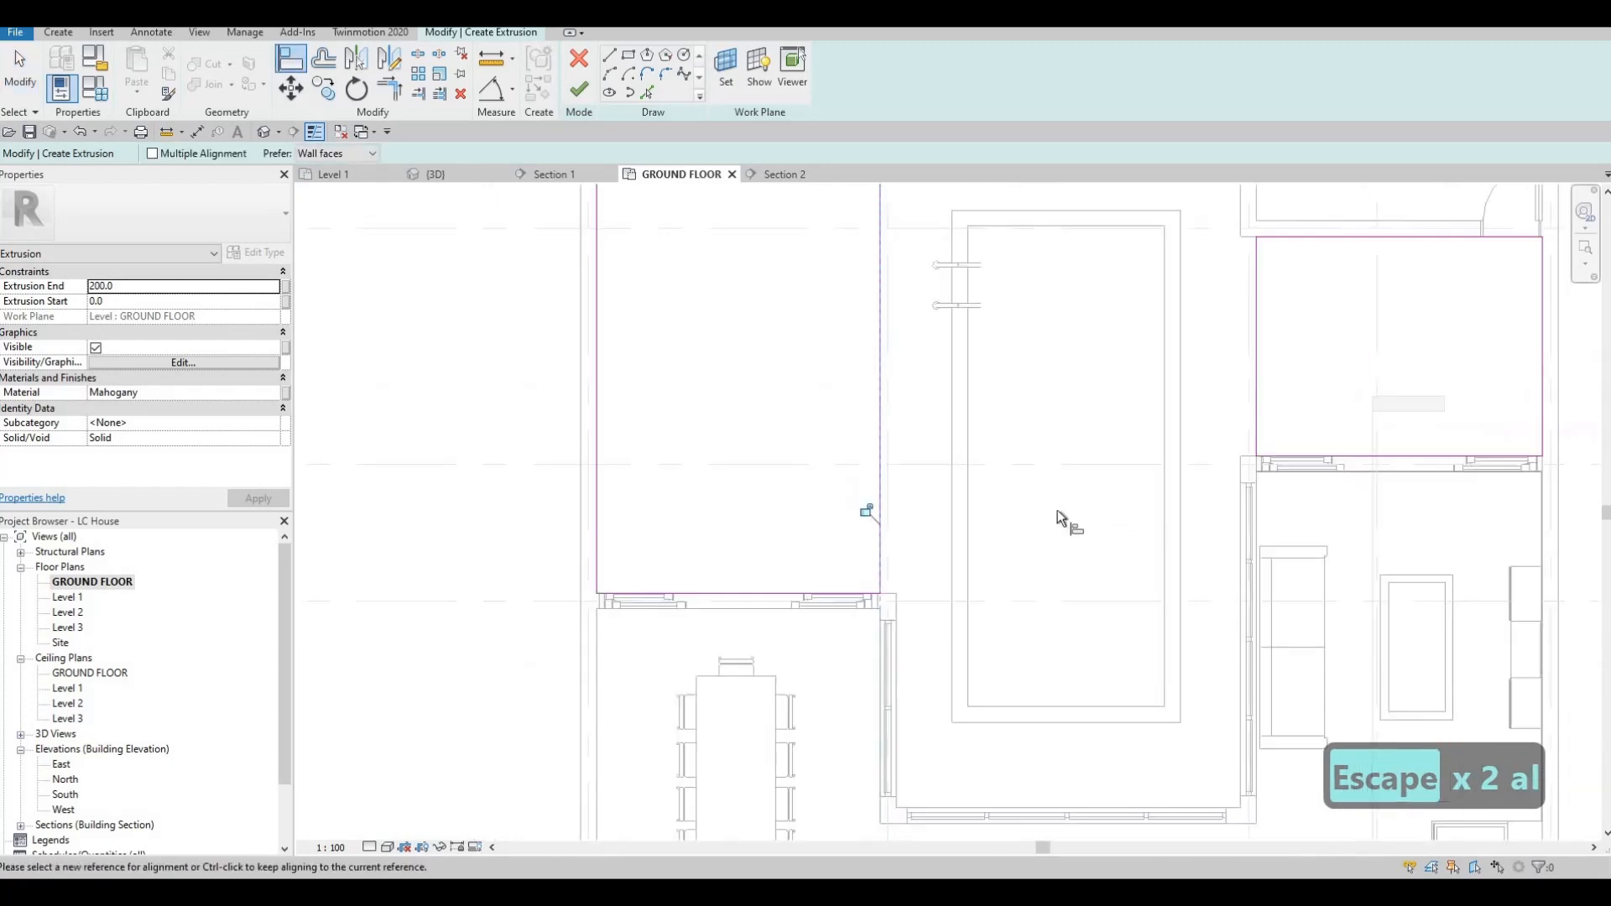
Align the pool-side edge of the smaller rectangle with the living room's inner wall face.
middle_click_drag(1245, 470, 1043, 491)
scroll(1055, 497, "up", 4)
left_click(1068, 334)
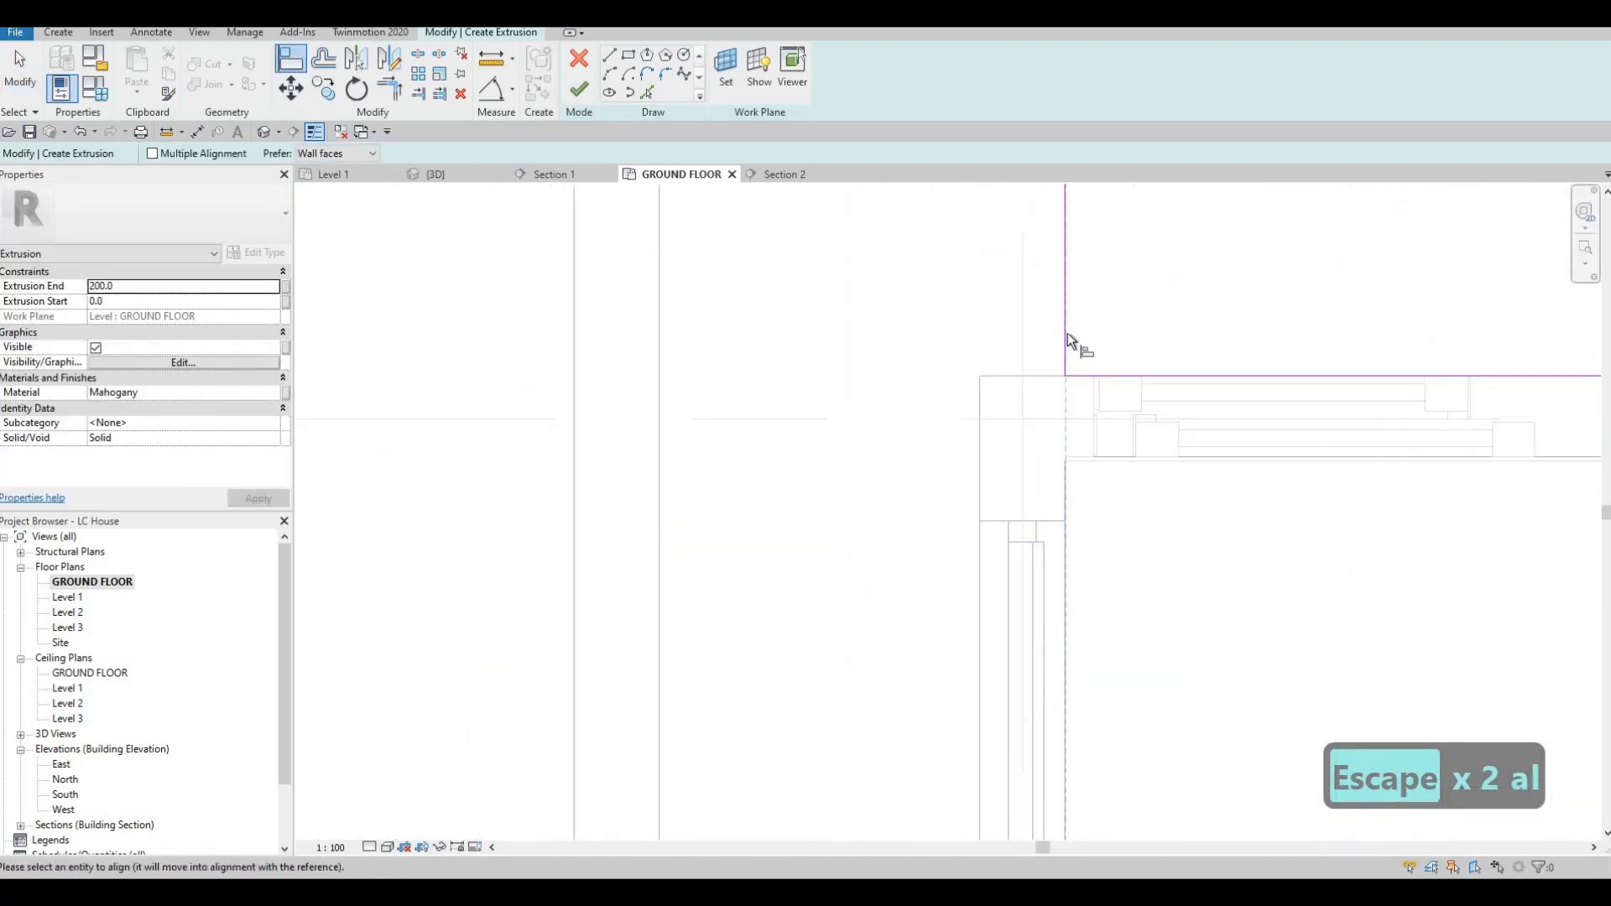
left_click(1061, 344)
key("Escape")
key("Escape")
key("Escape")
scroll(939, 364, "down", 4)
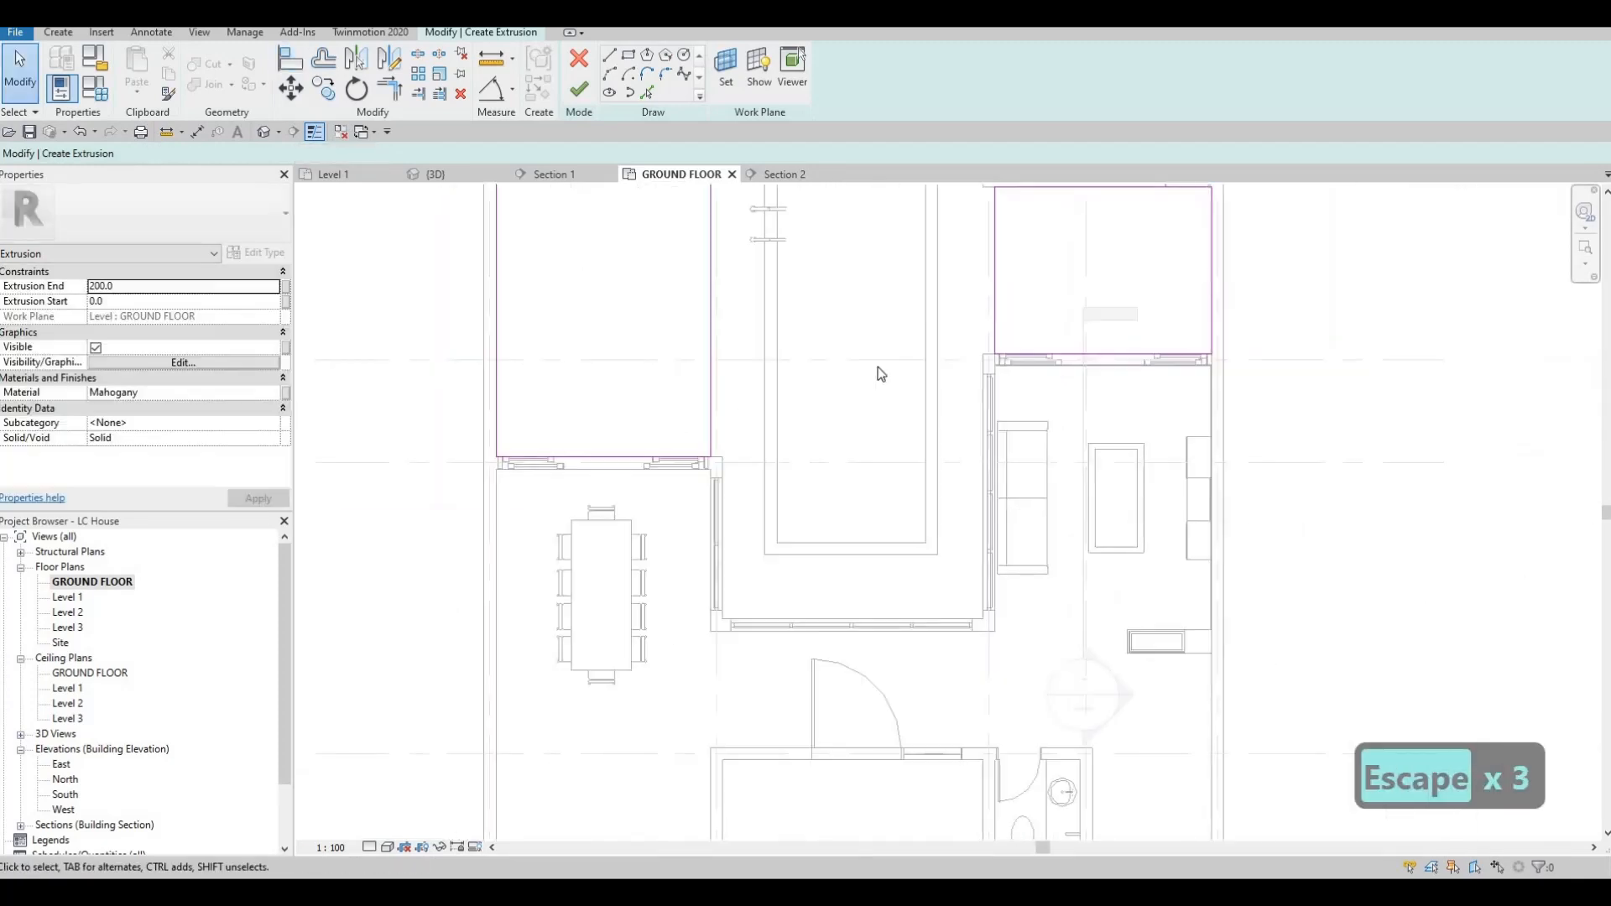
middle_click_drag(647, 240, 736, 310)
scroll(736, 311, "down", 1)
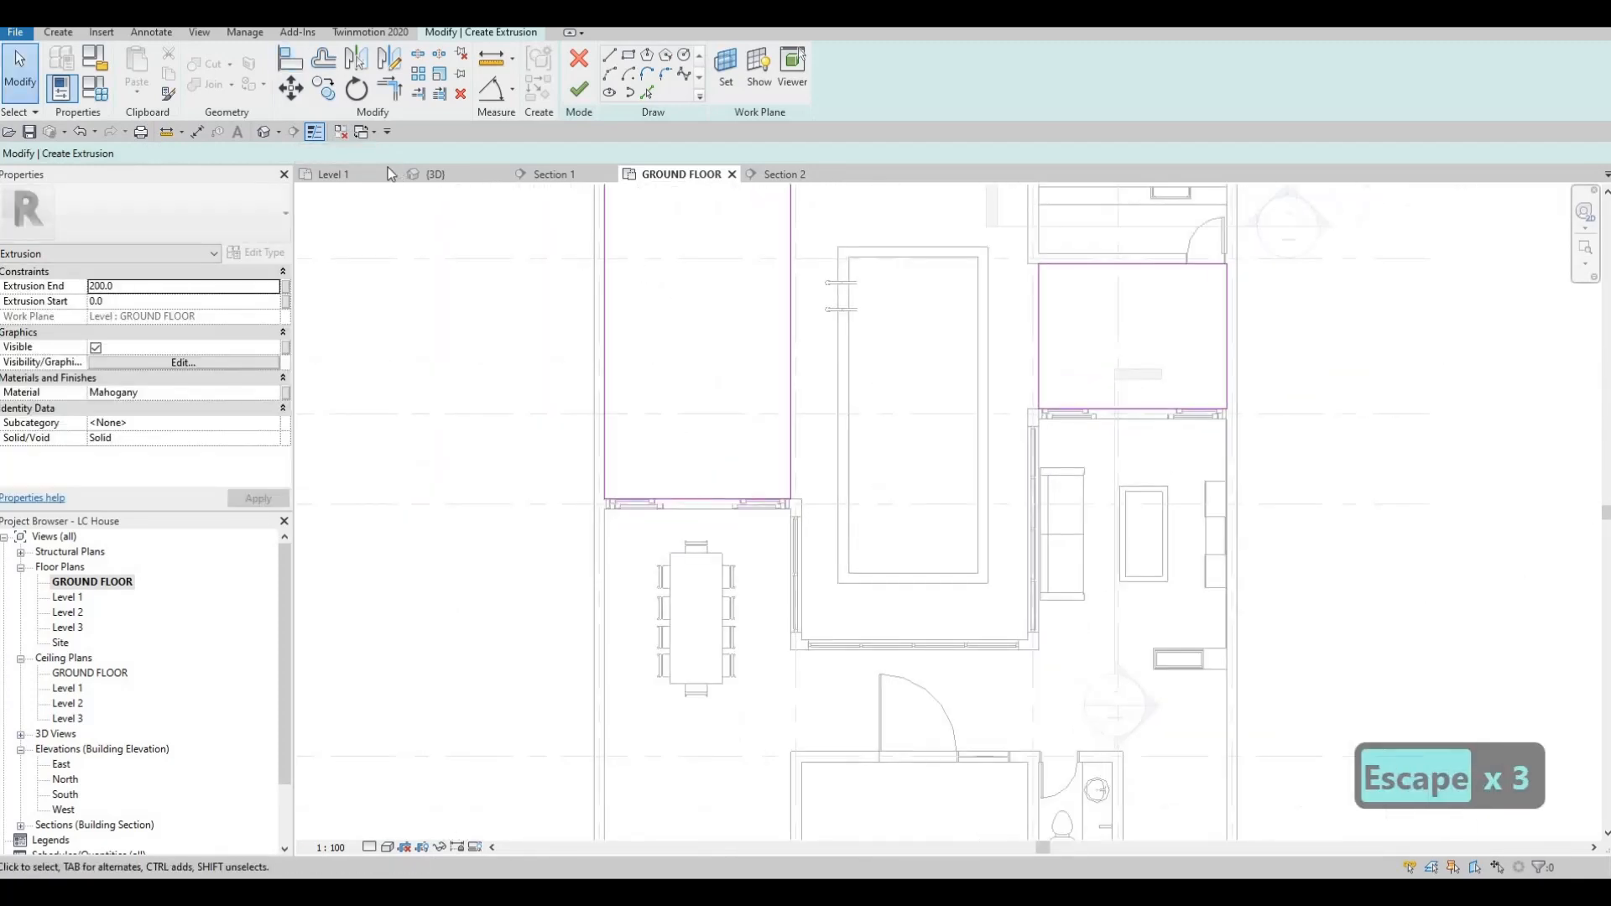
Finish the extrusion sketch of the two pool terraces, check it in the 3D view, and complete the in-place model.
left_click(587, 91)
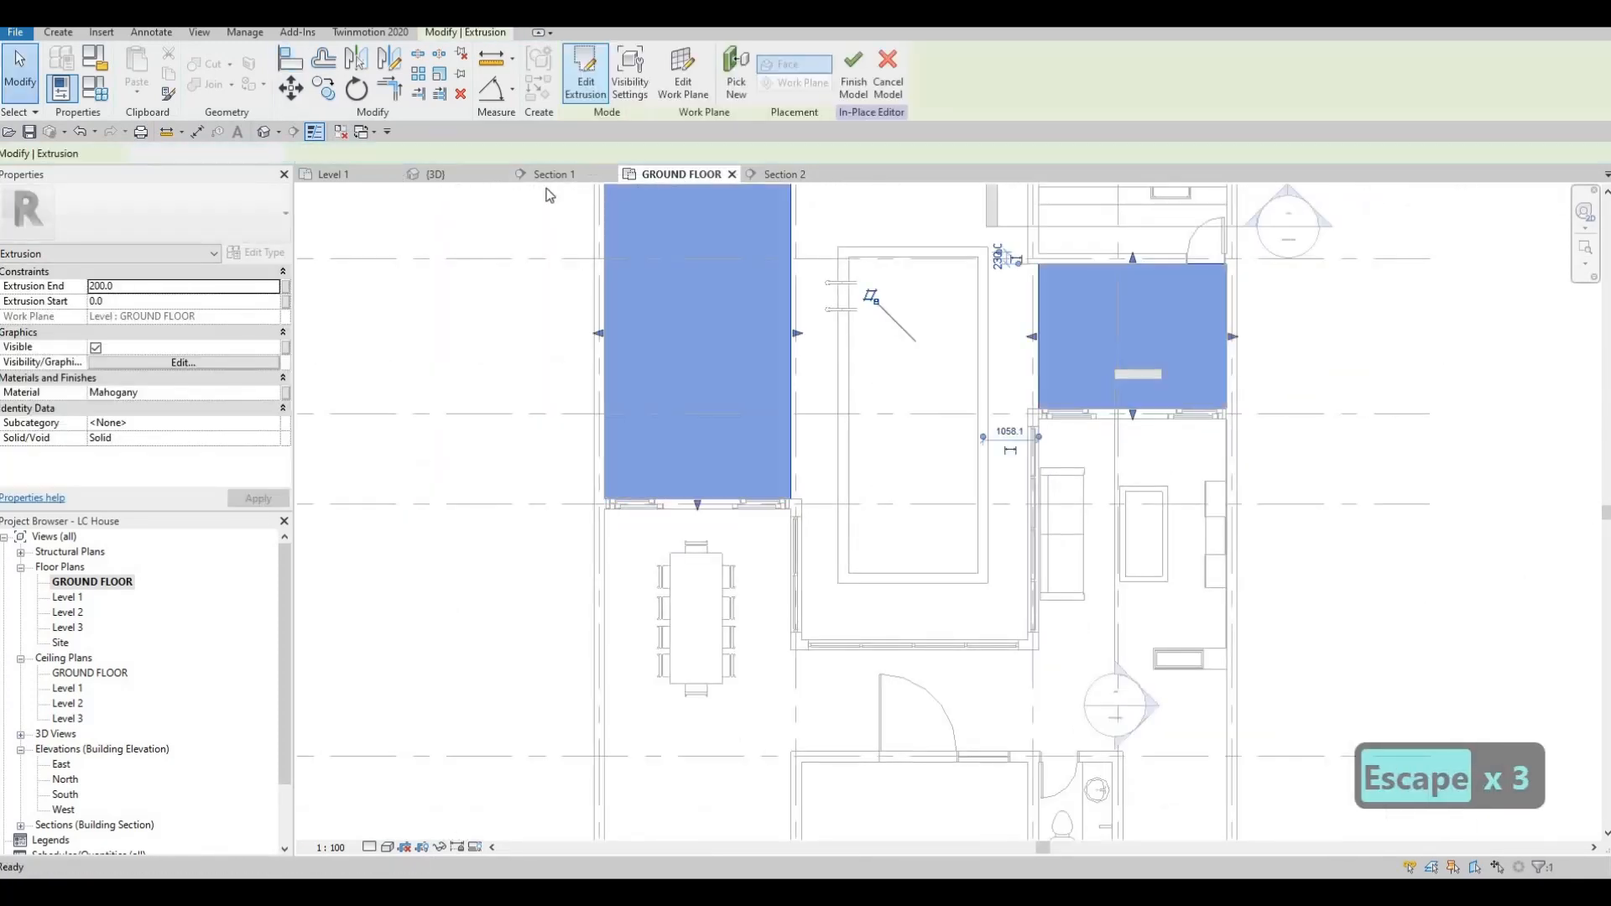
left_click(436, 173)
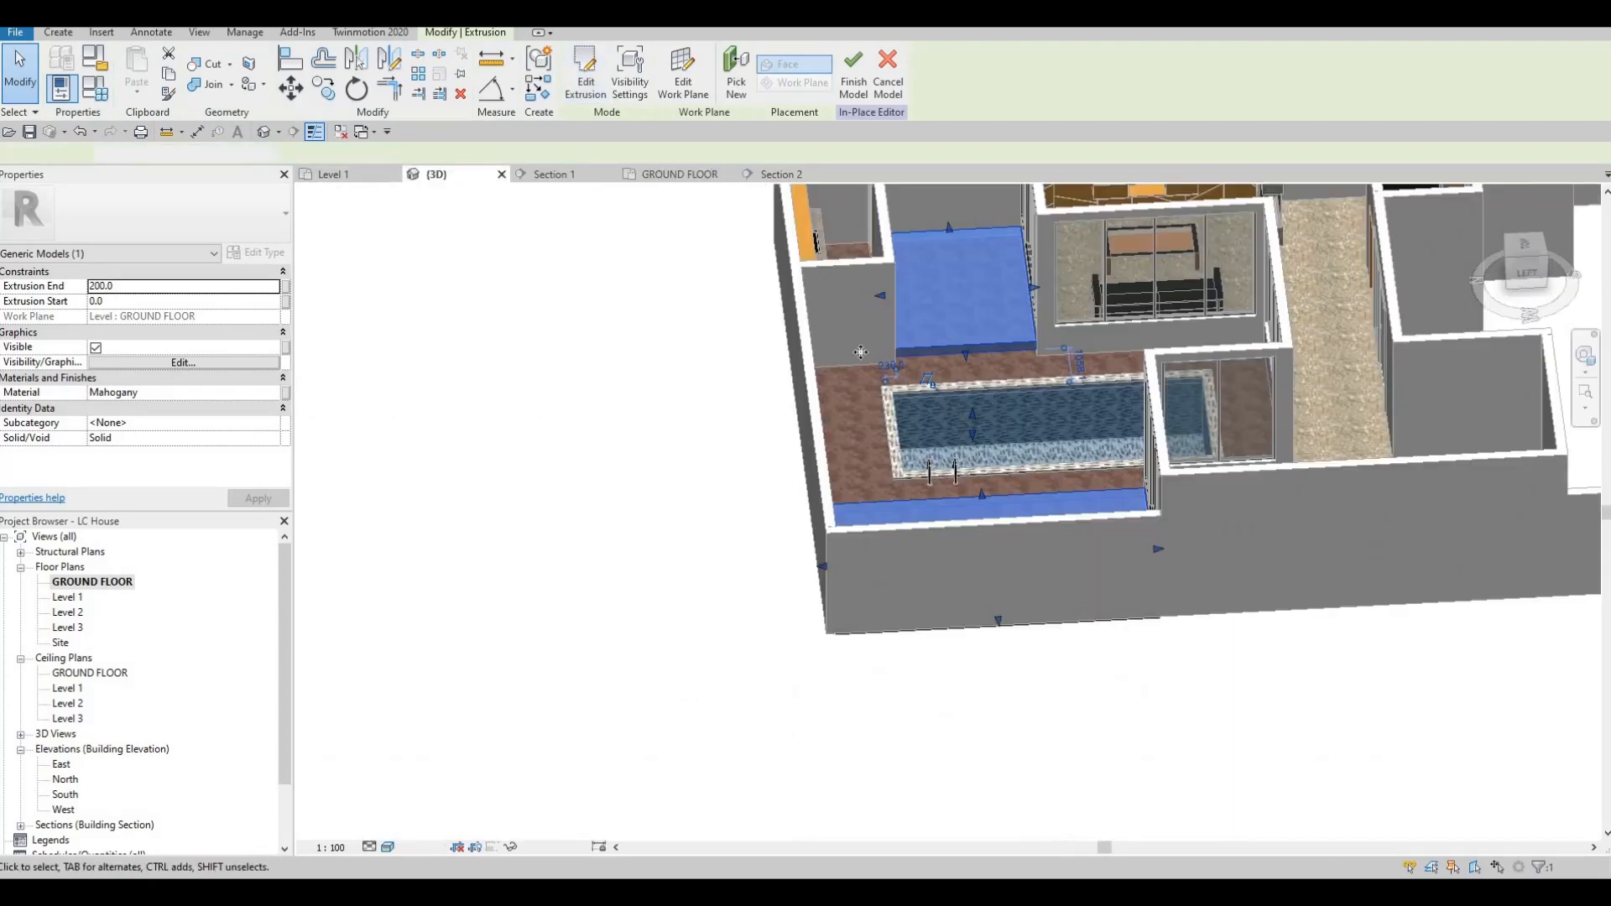
middle_click_drag(691, 347, 1017, 234, "shift")
scroll(1020, 277, "up", 4)
scroll(1024, 336, "up", 3)
key("Escape")
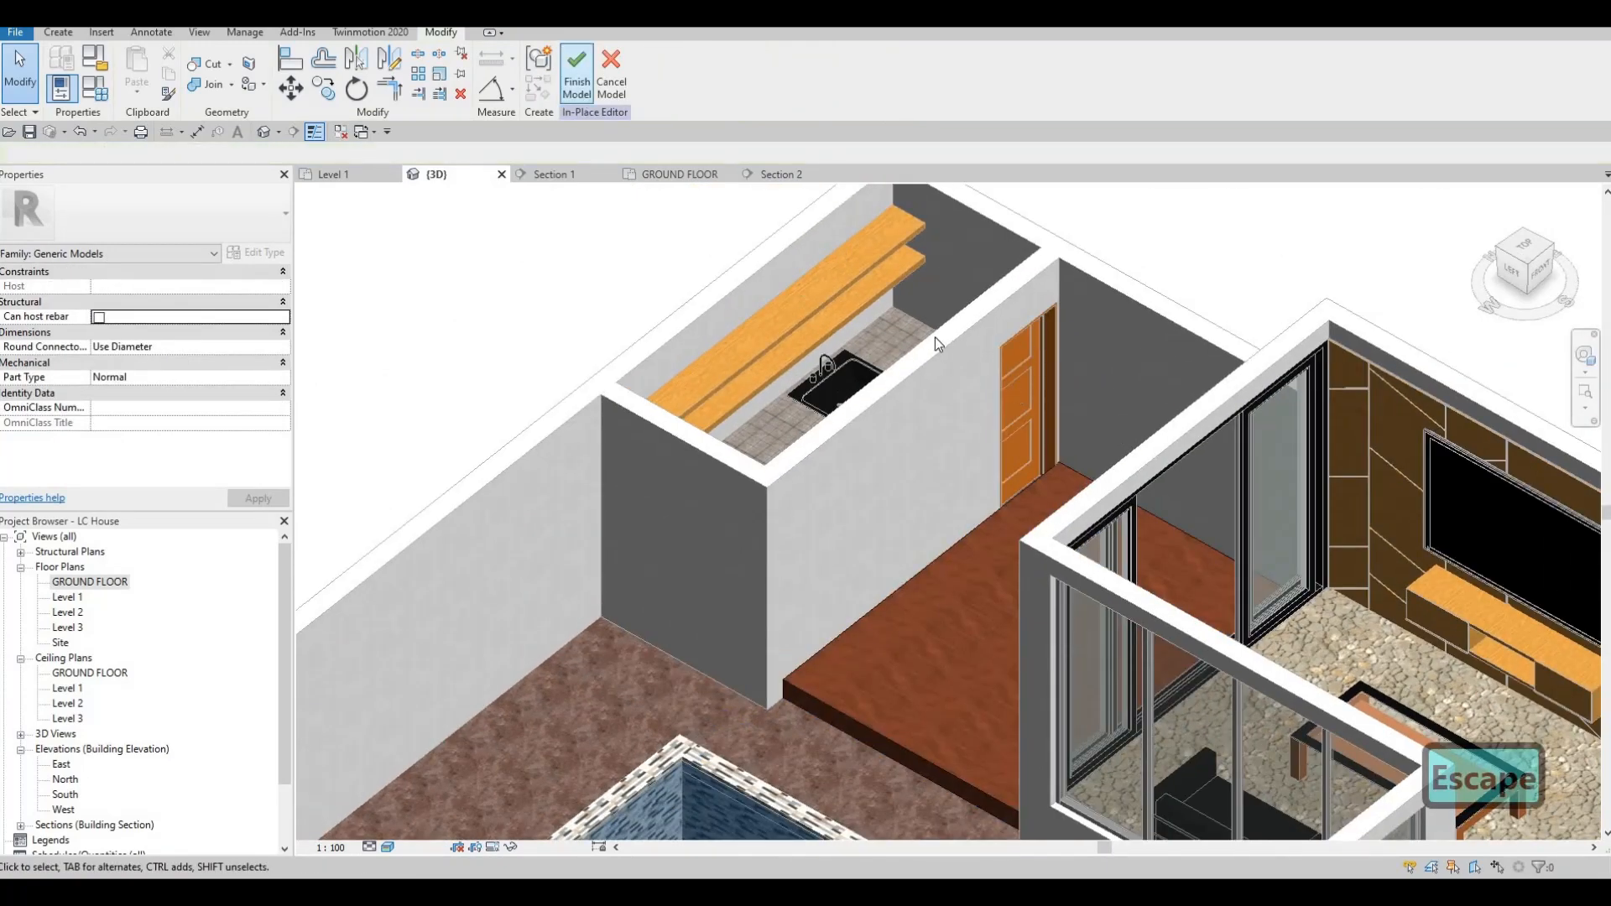
key("Escape")
Examine the laundry room door and how its base meets the raised Mahogany terrace.
left_click(1015, 359)
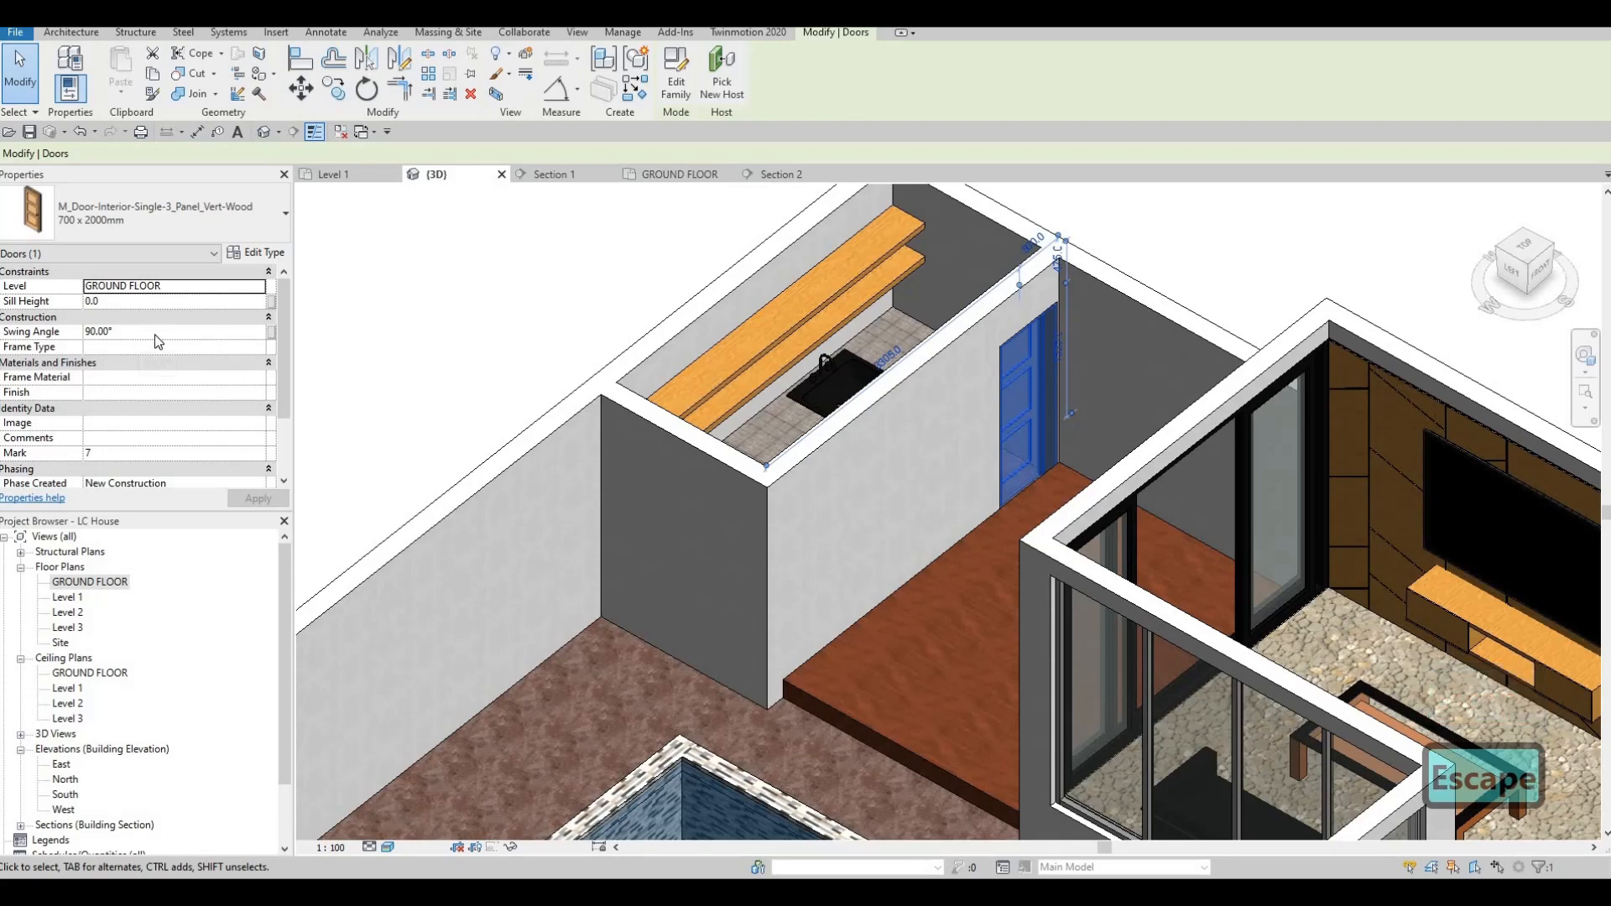
key("Escape")
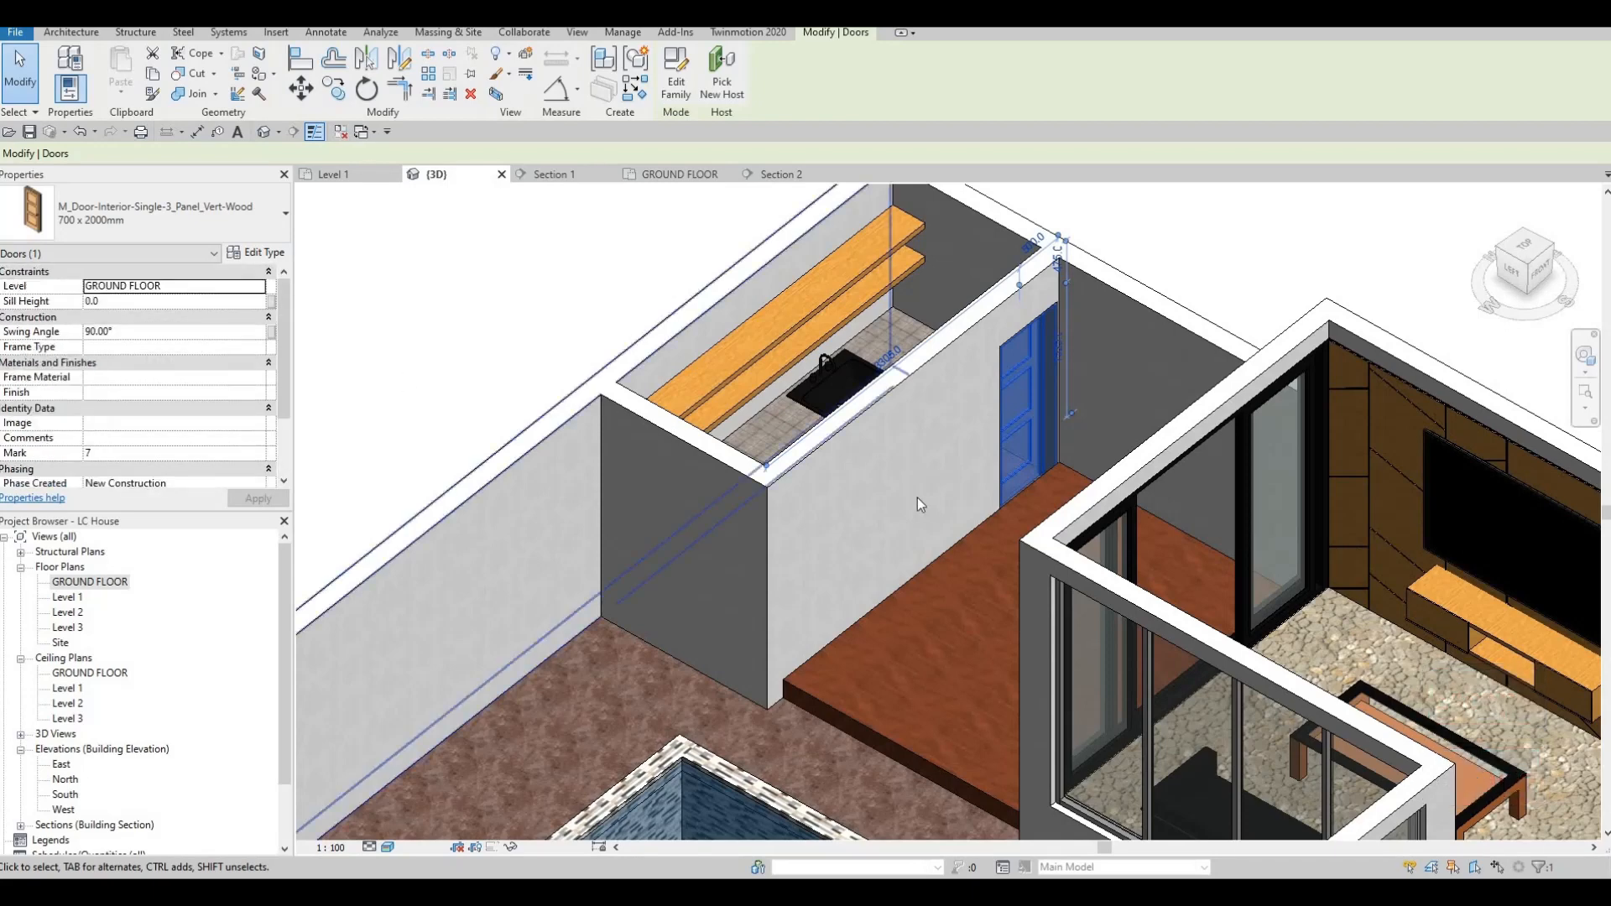
middle_click_drag(1054, 478, 830, 459, "shift")
scroll(829, 496, "up", 5)
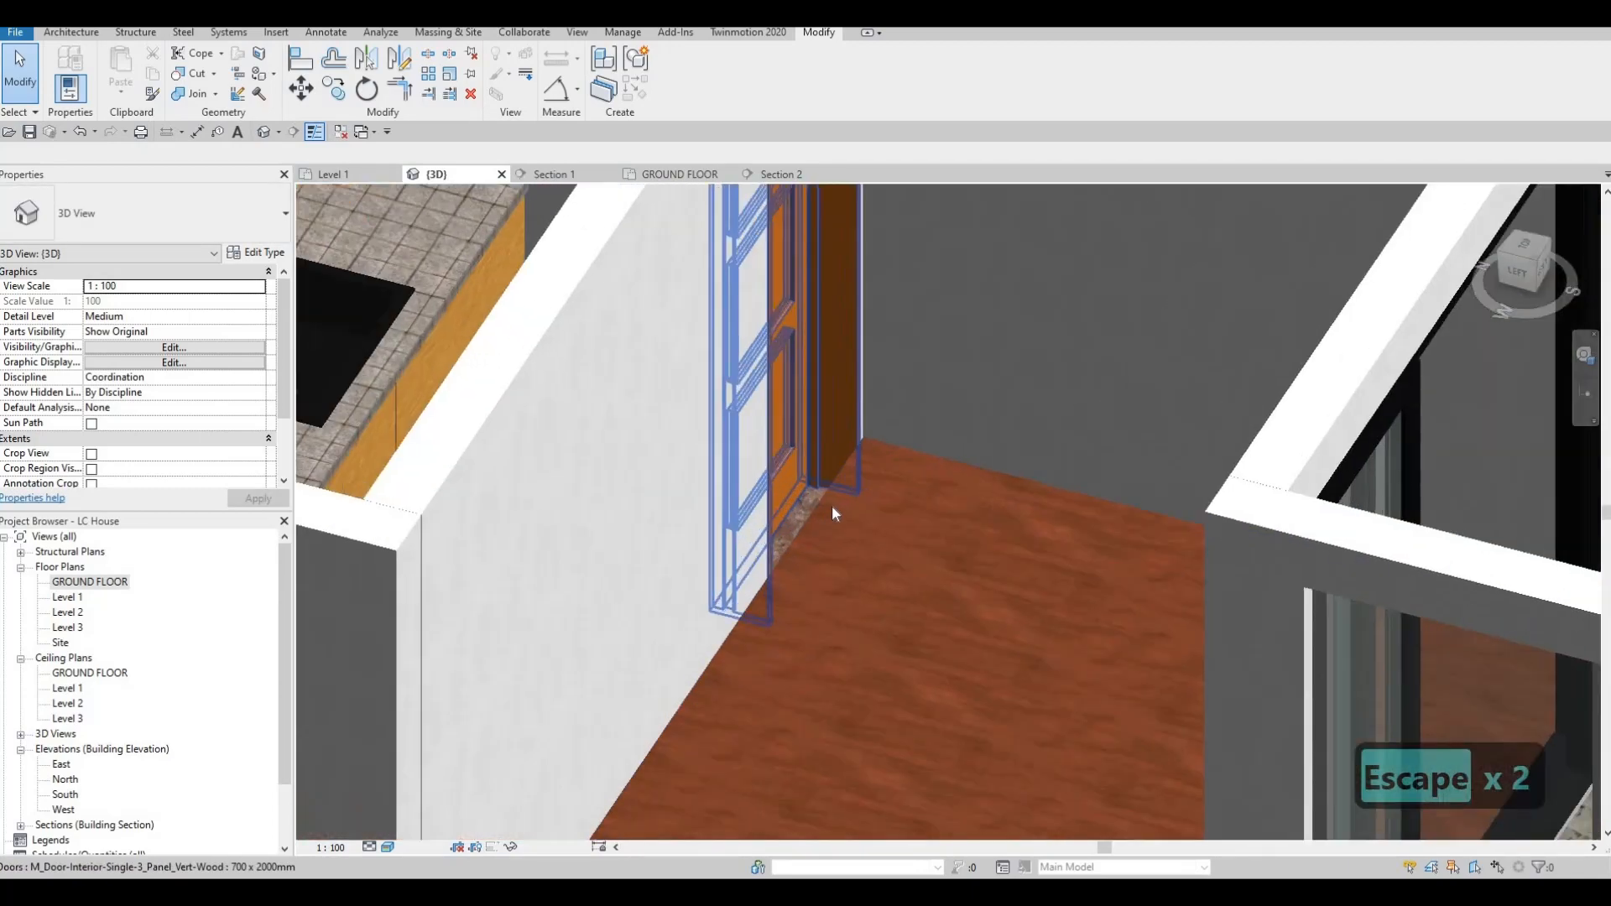
scroll(874, 501, "down", 6)
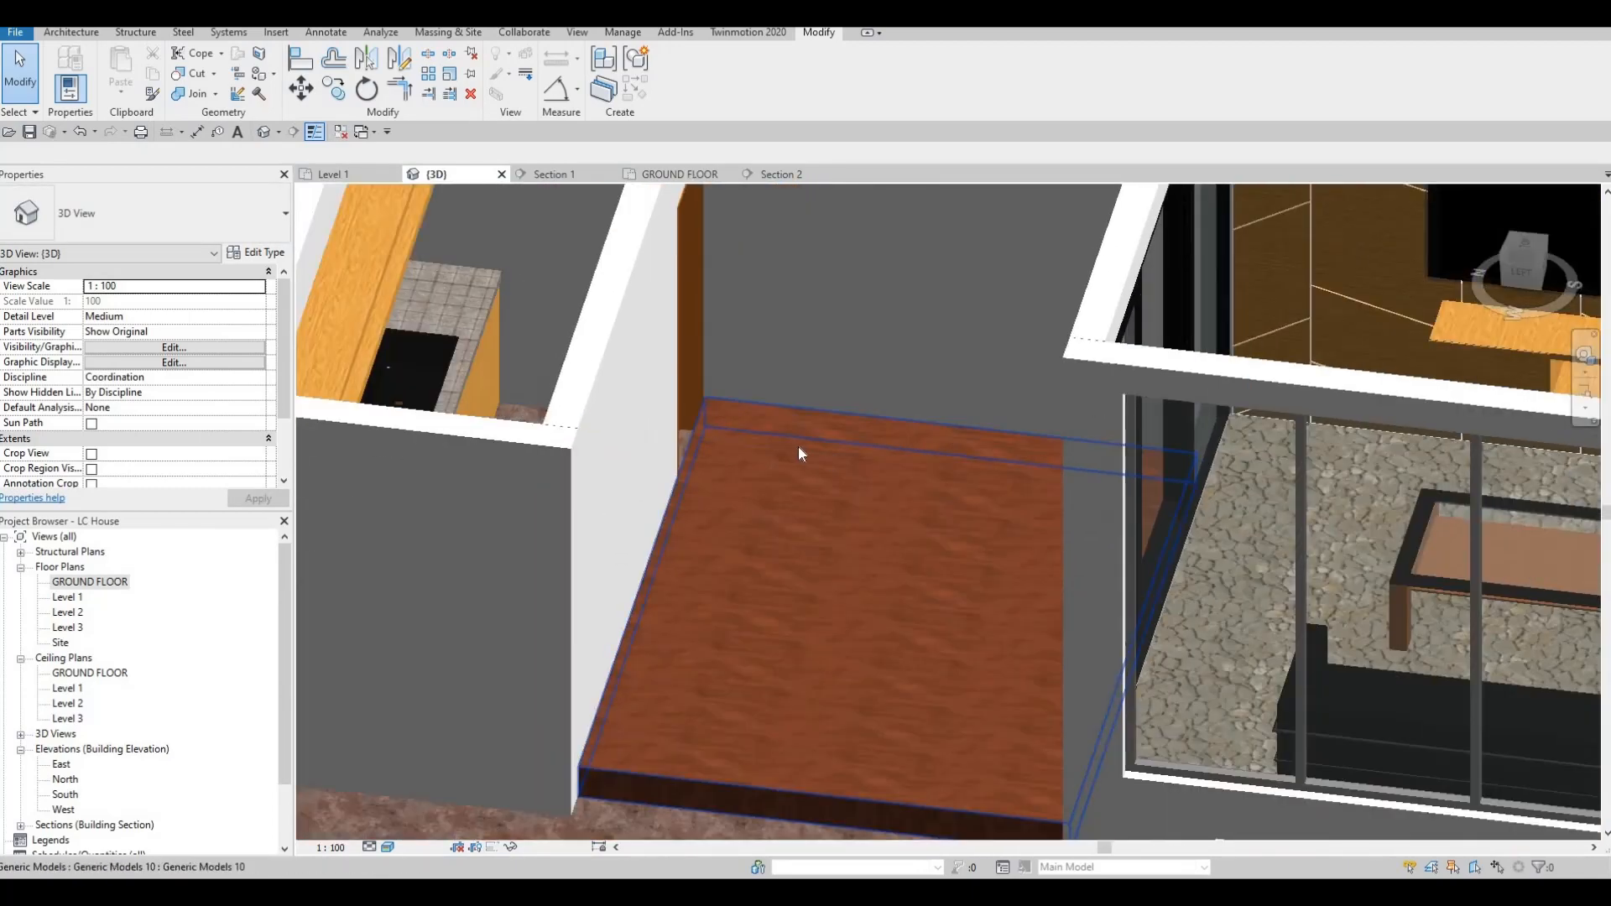
middle_click_drag(949, 497, 1133, 558)
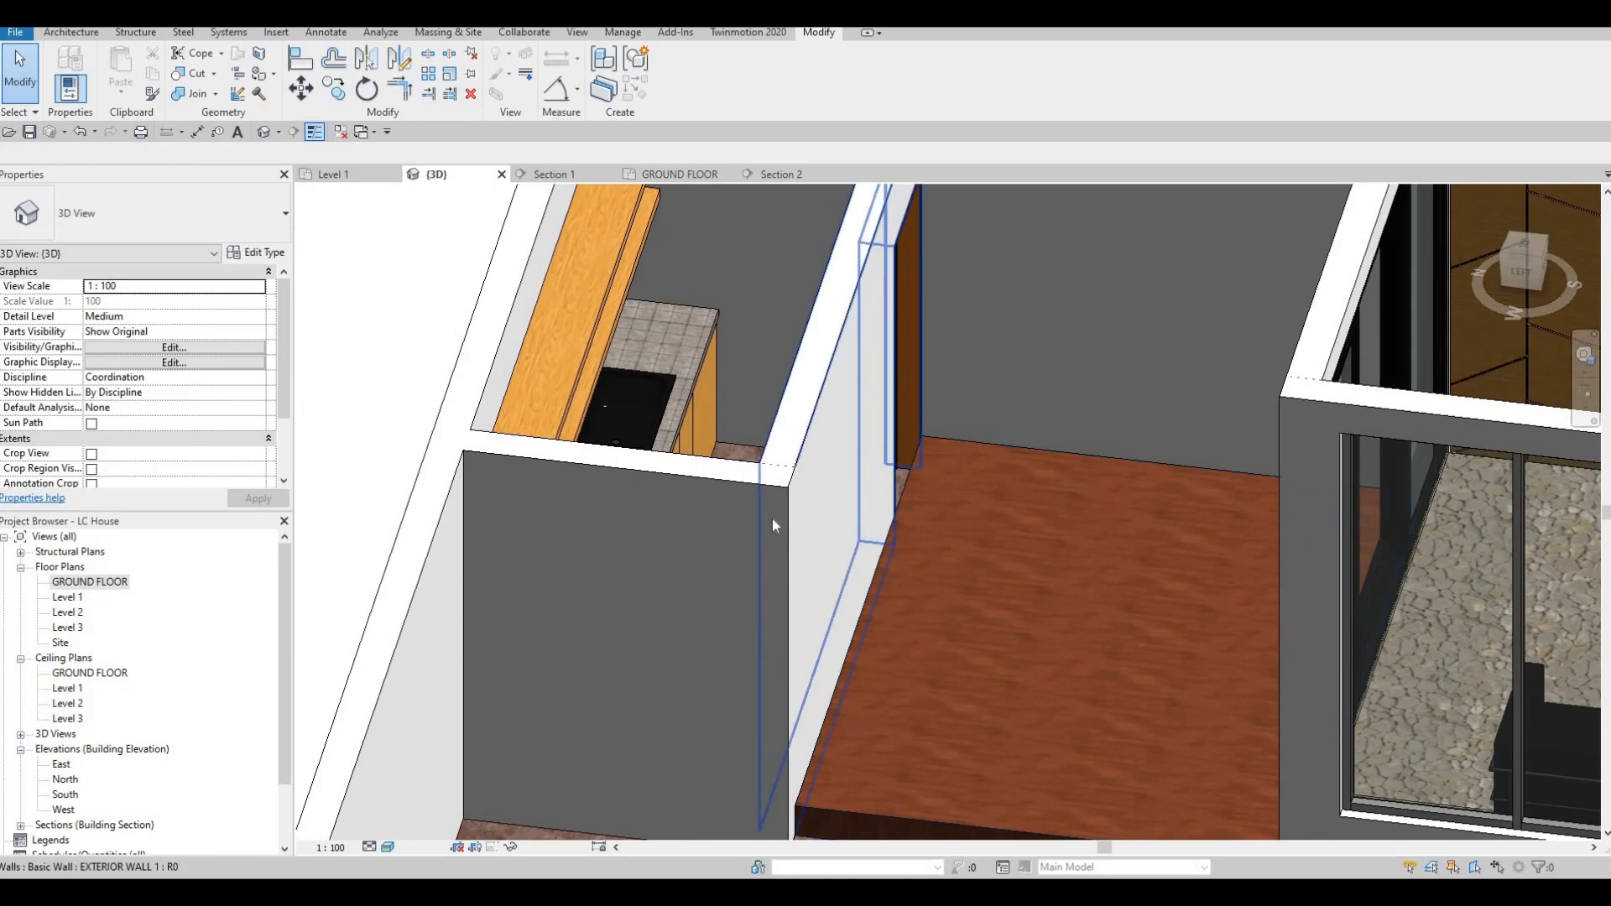
scroll(807, 428, "down", 3)
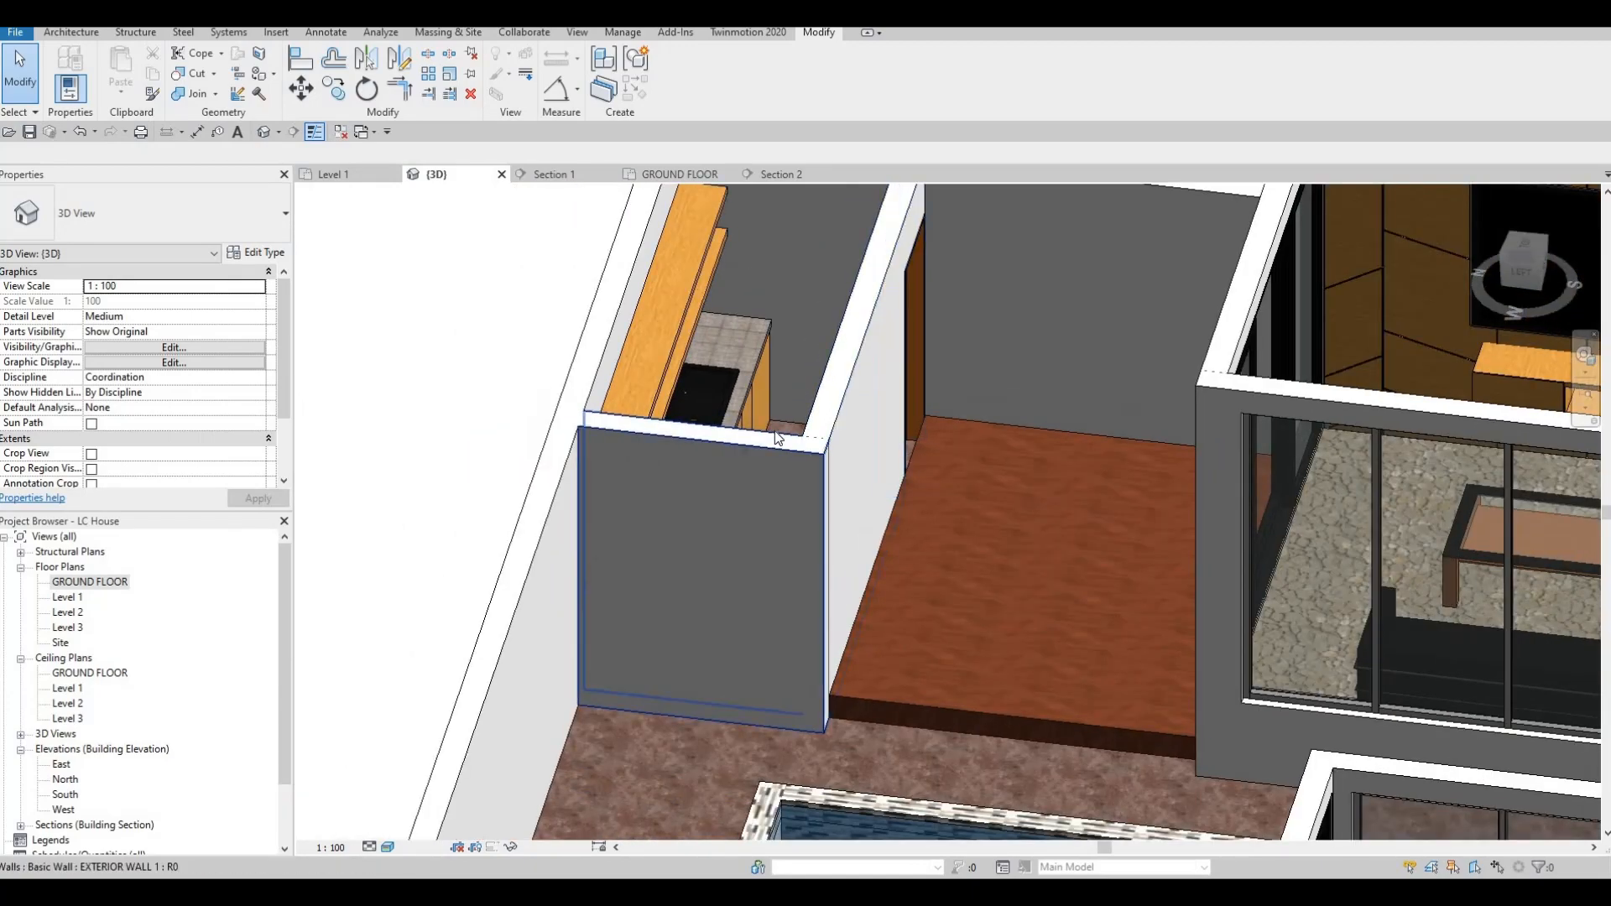
Inspect both Mahogany terraces around the pool and their fit against the living and dining room sliding doors.
middle_click_drag(781, 458, 945, 562, "shift")
key("Escape")
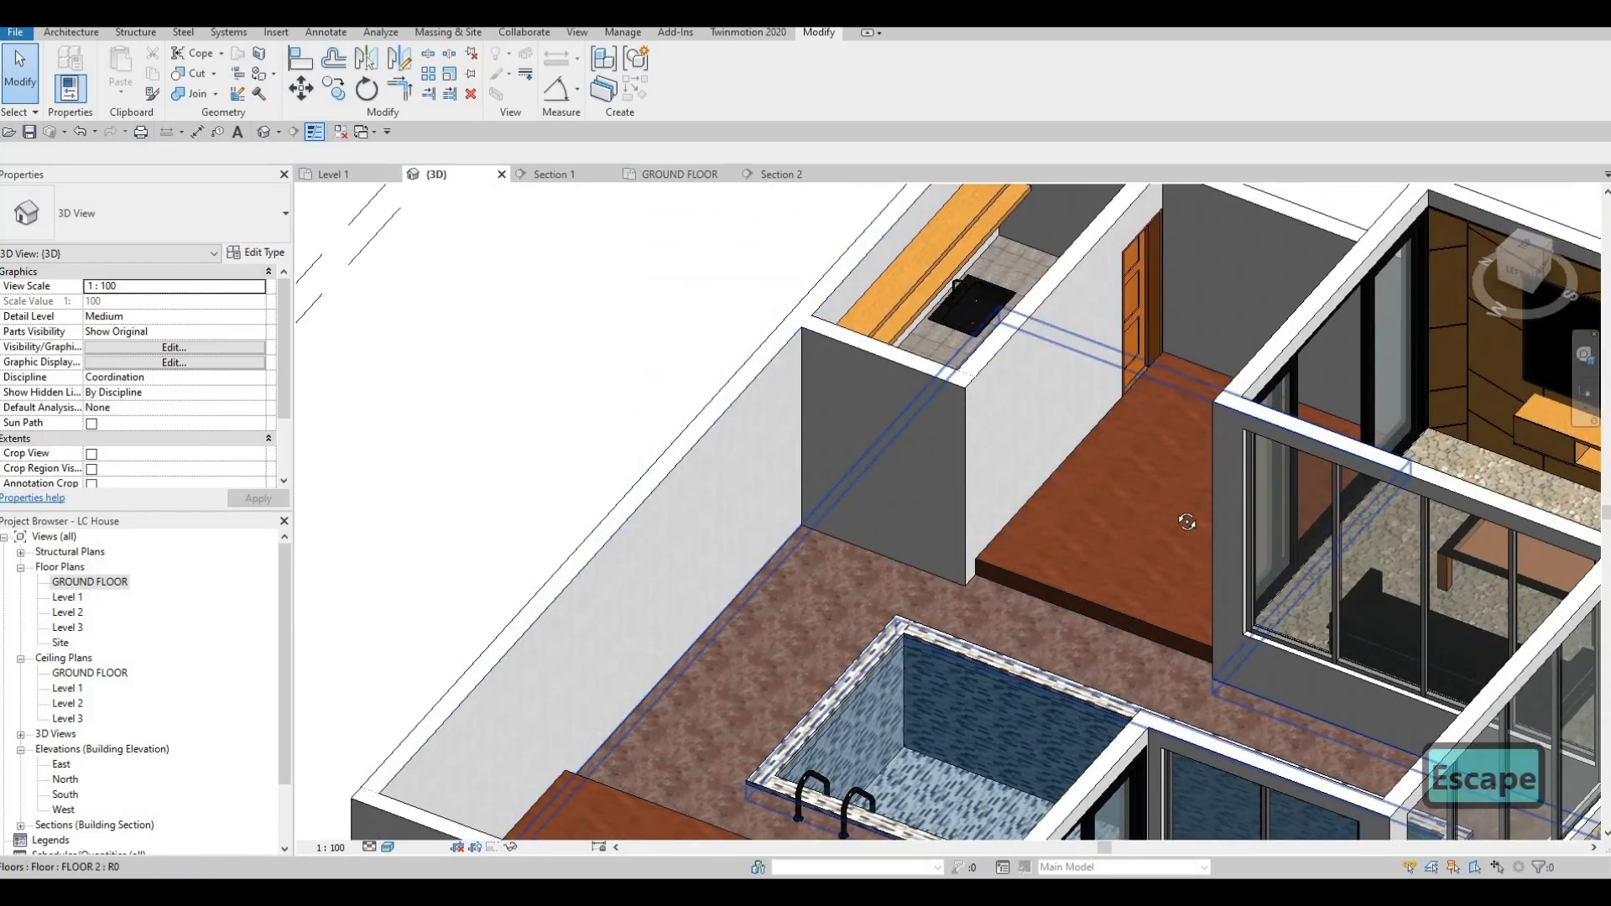
scroll(874, 577, "up", 1)
scroll(860, 560, "up", 2)
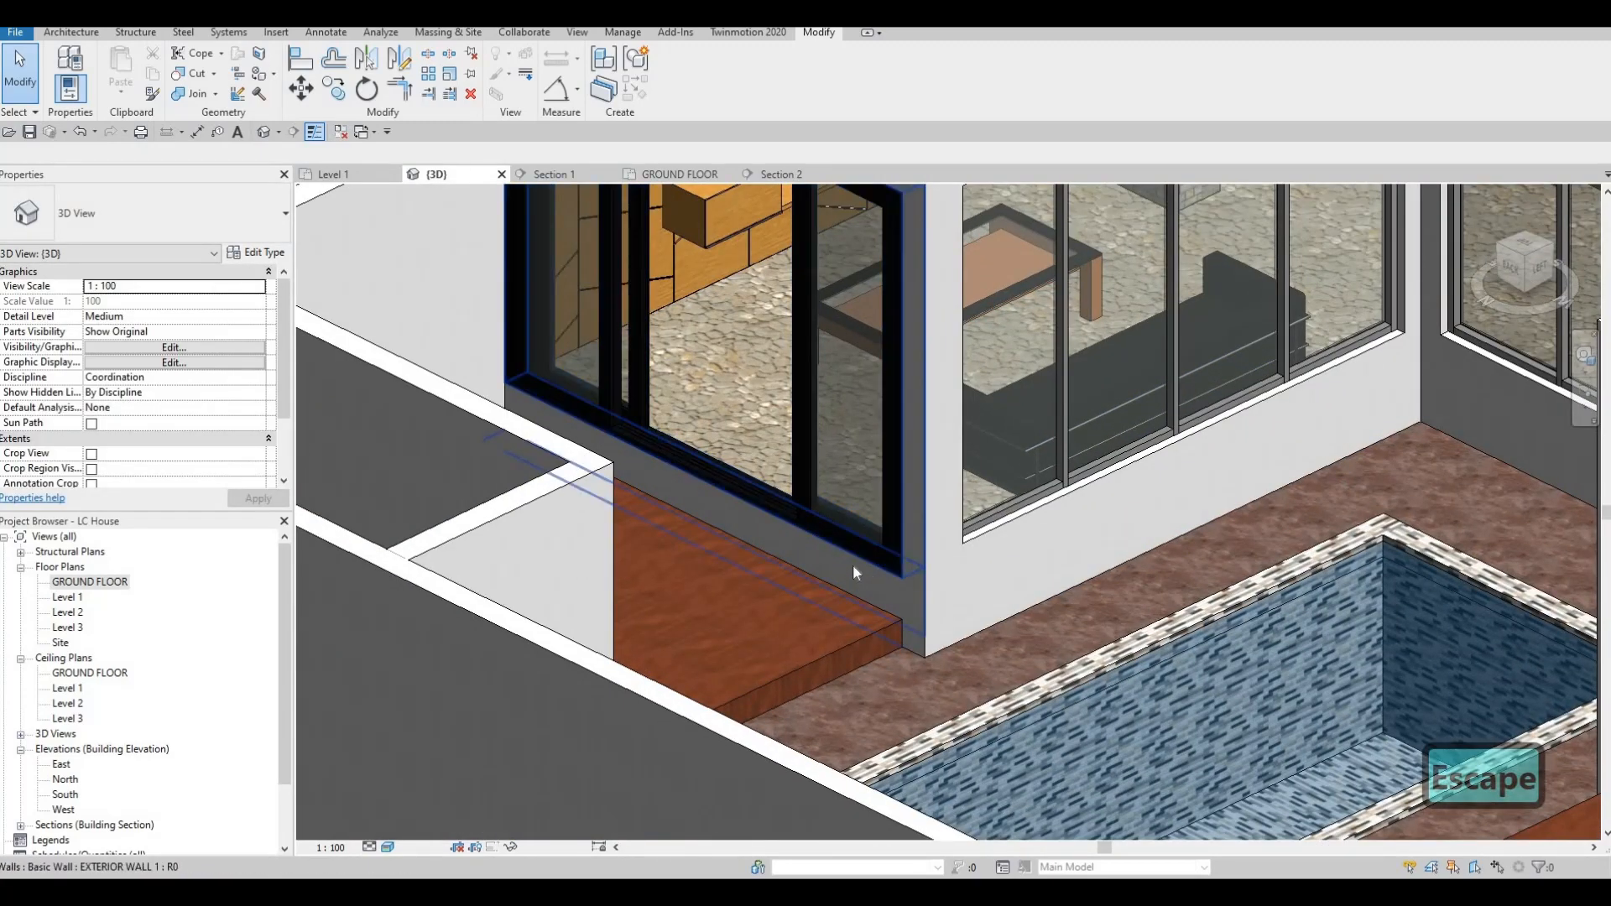
scroll(859, 581, "down", 4)
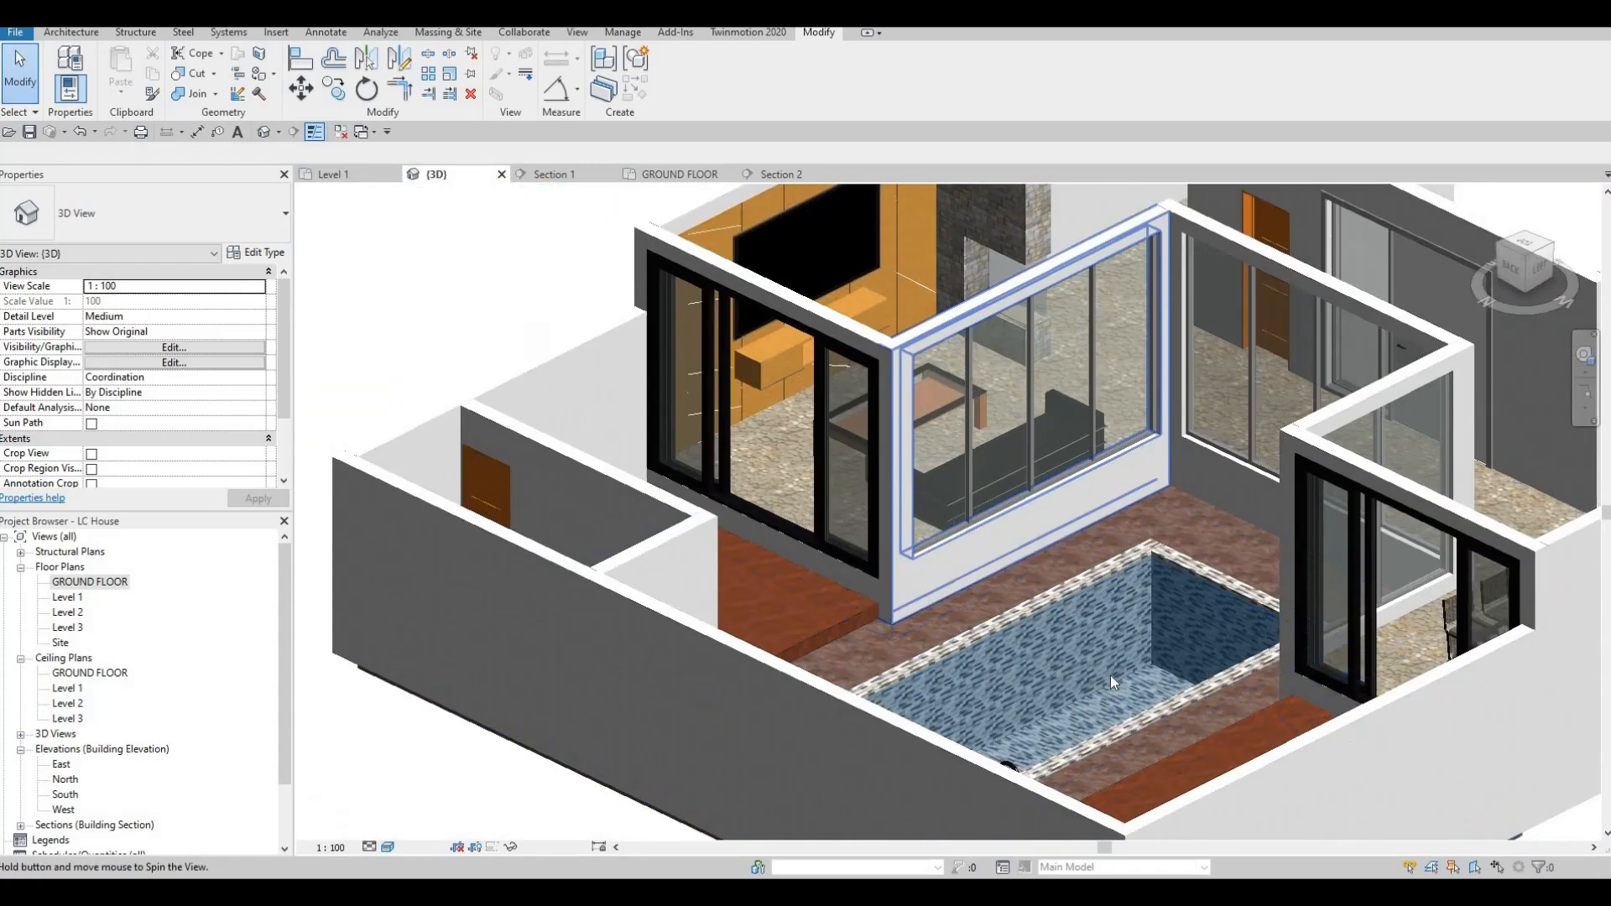
middle_click_drag(1111, 676, 957, 541, "shift")
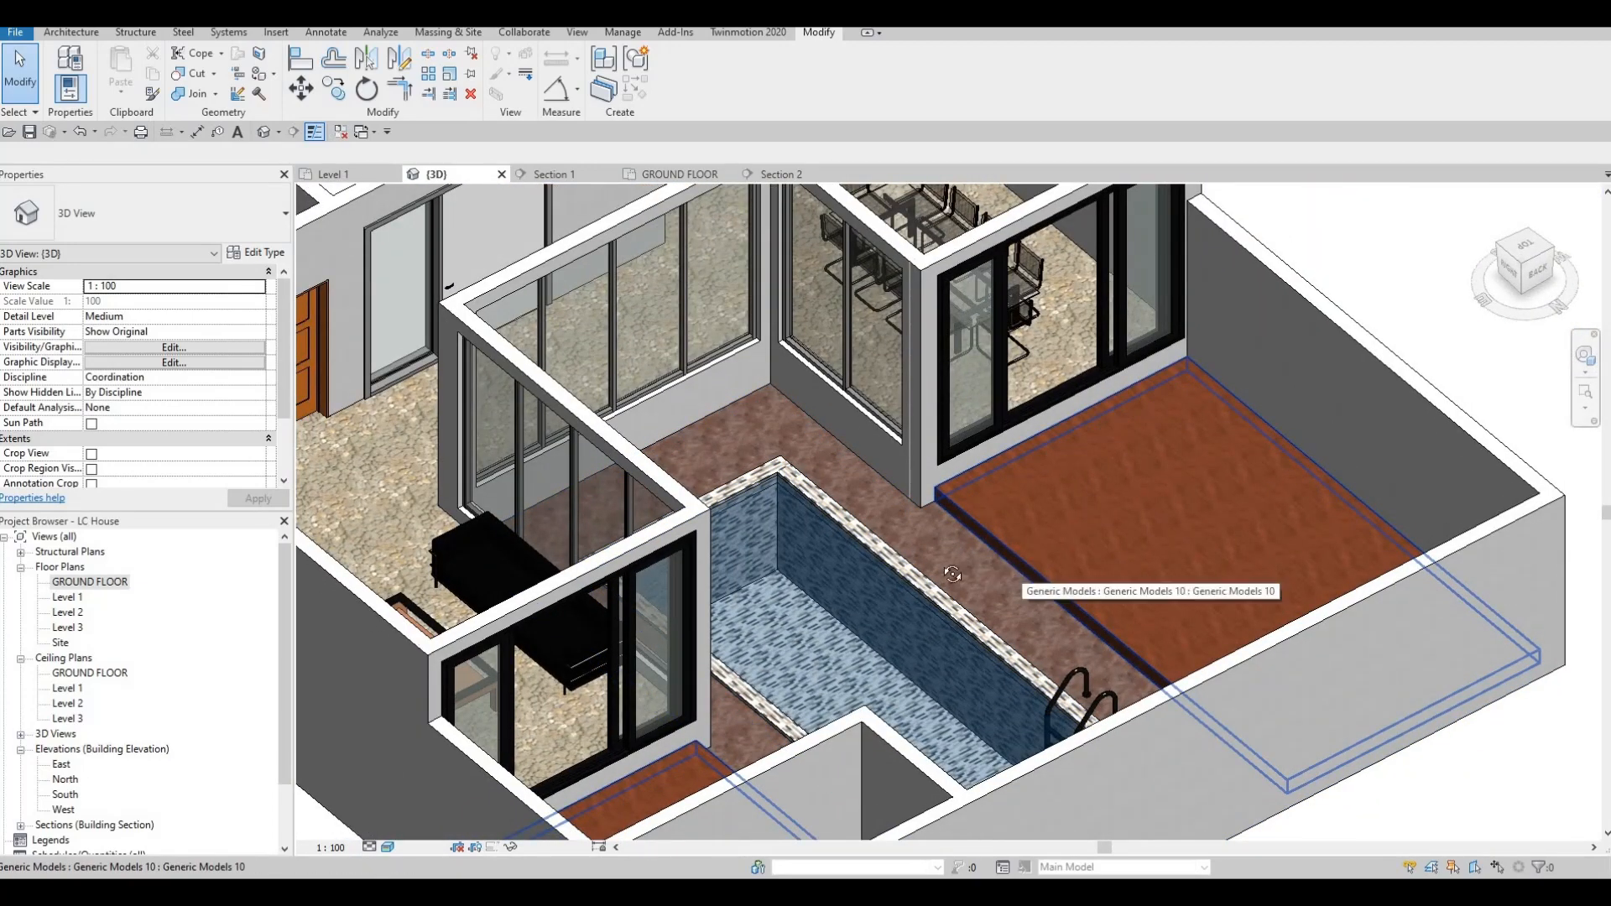
middle_click_drag(1002, 567, 950, 570, "shift")
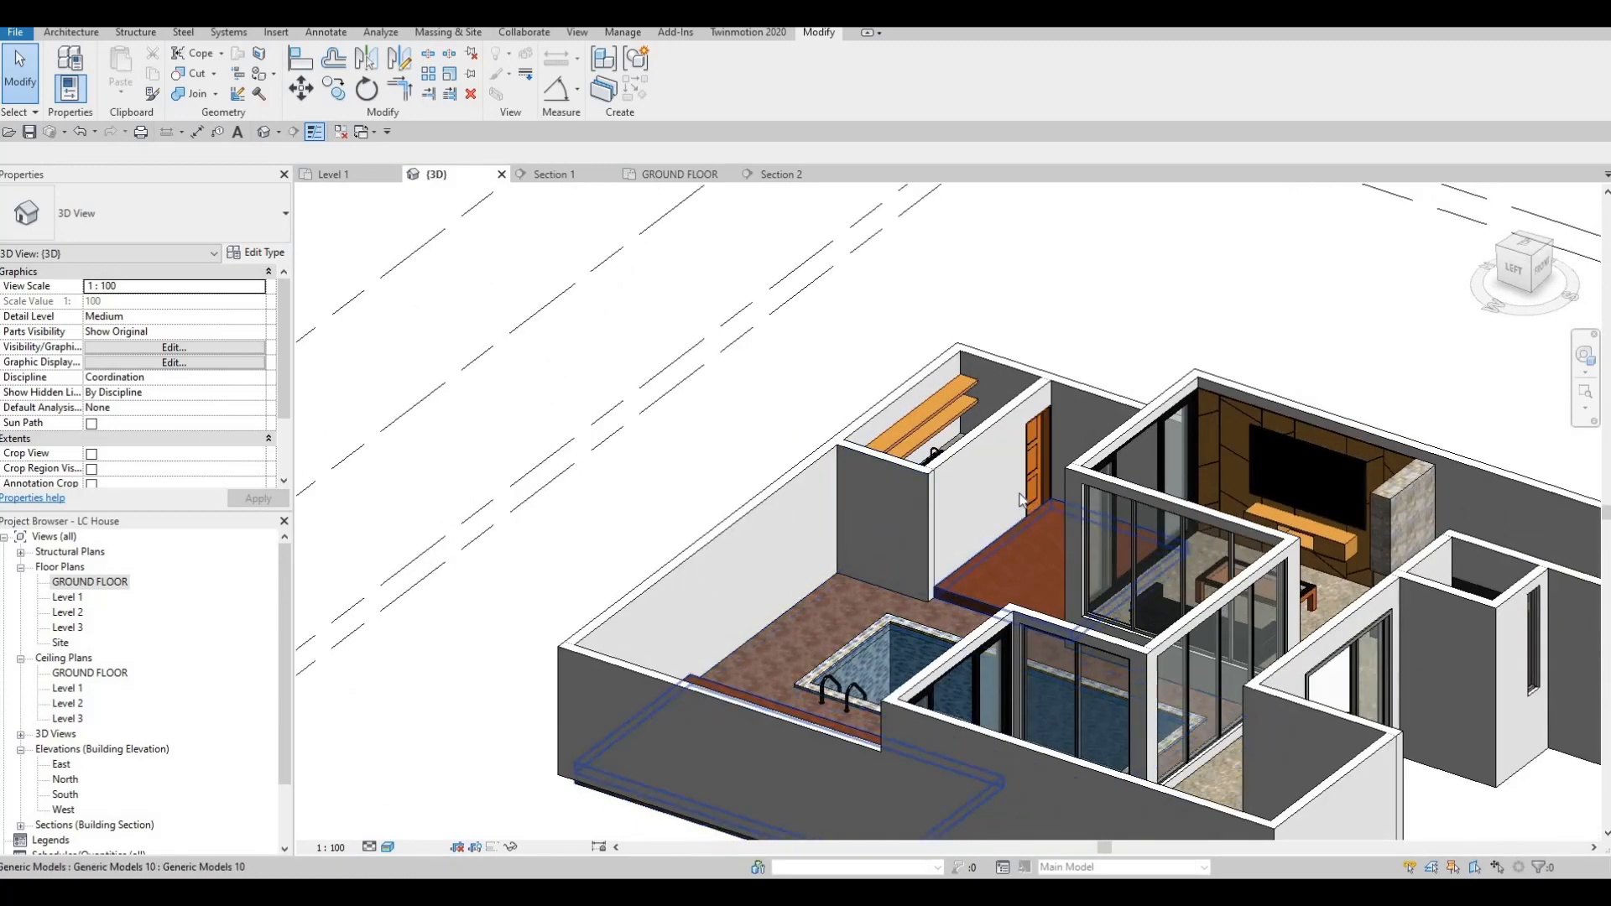
Review the laundry room door's instance properties and its type properties.
left_click(1032, 434)
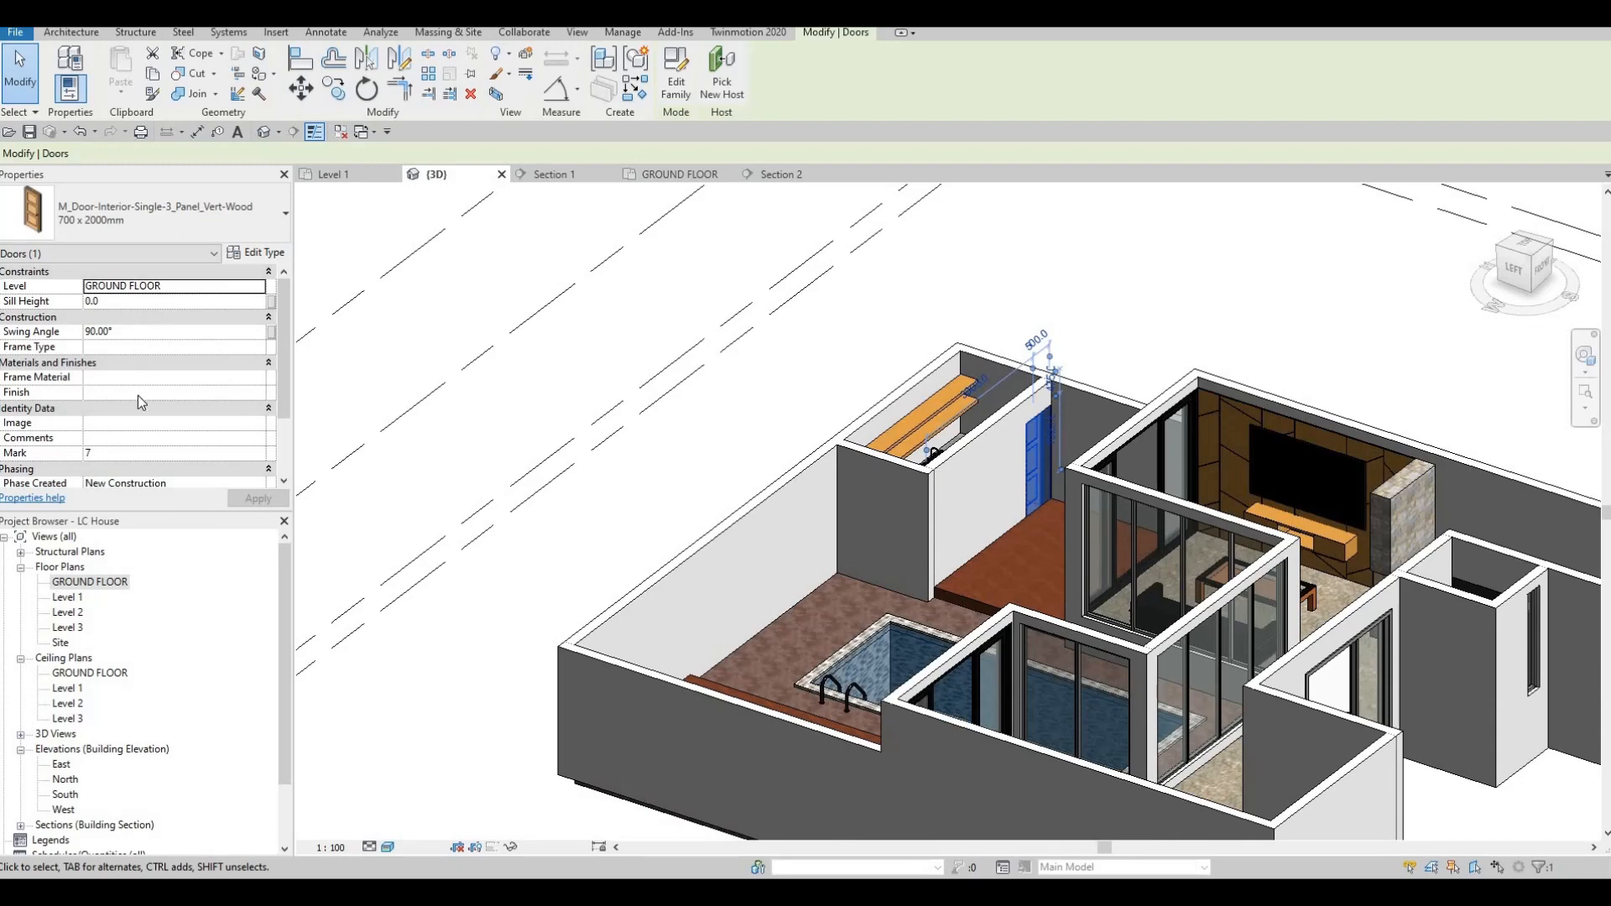
scroll(137, 395, "down", 3)
scroll(233, 304, "up", 3)
left_click(255, 258)
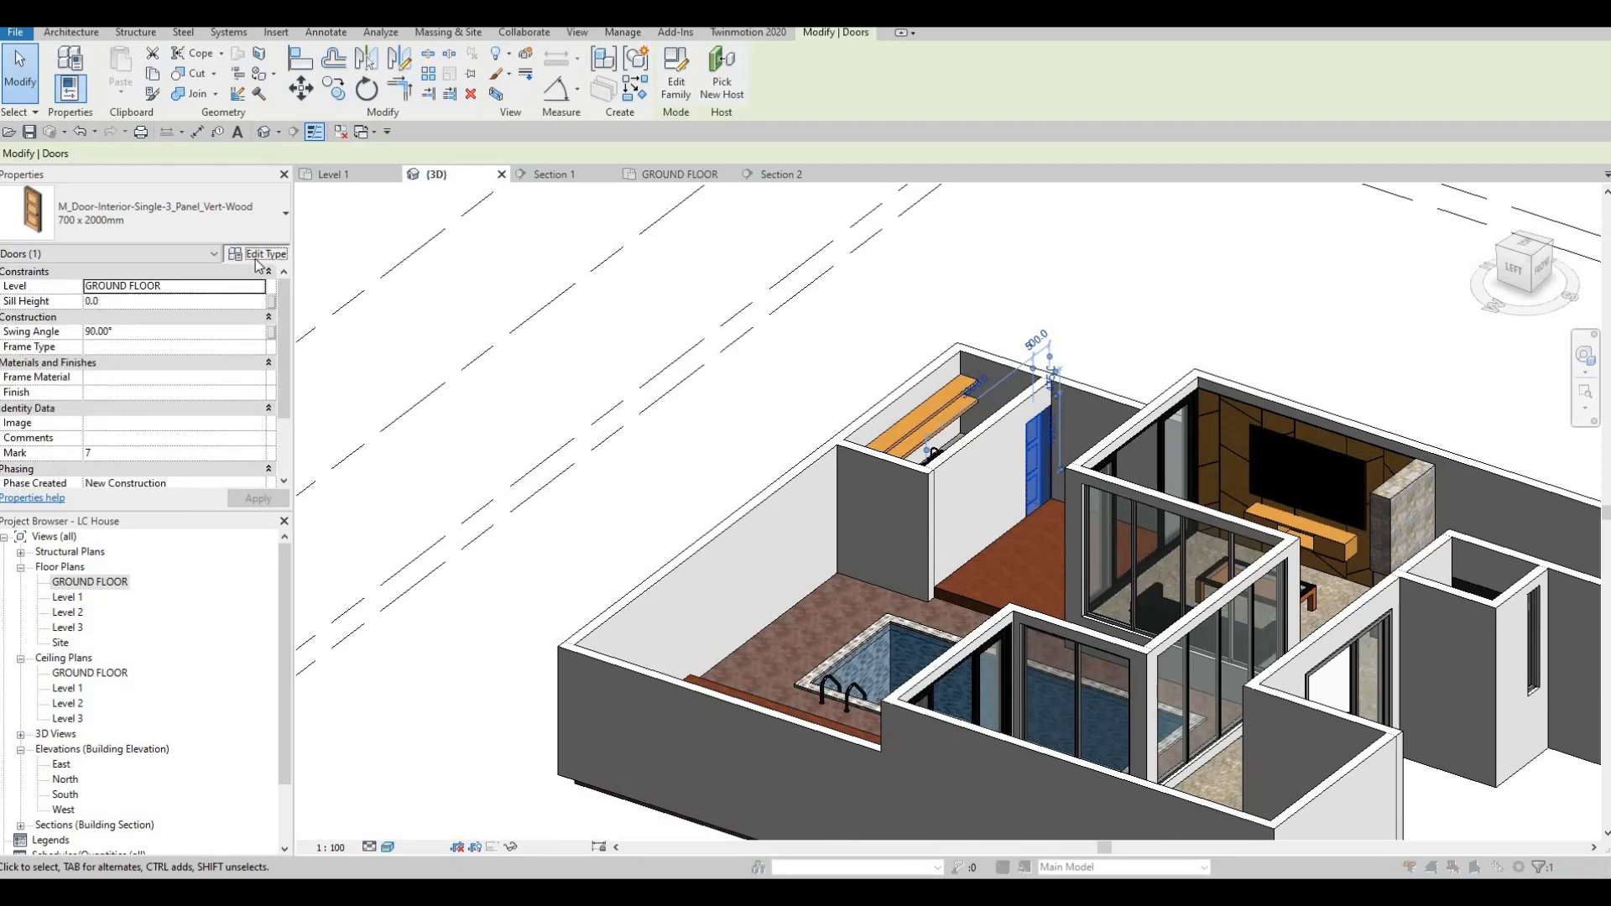
key("Escape")
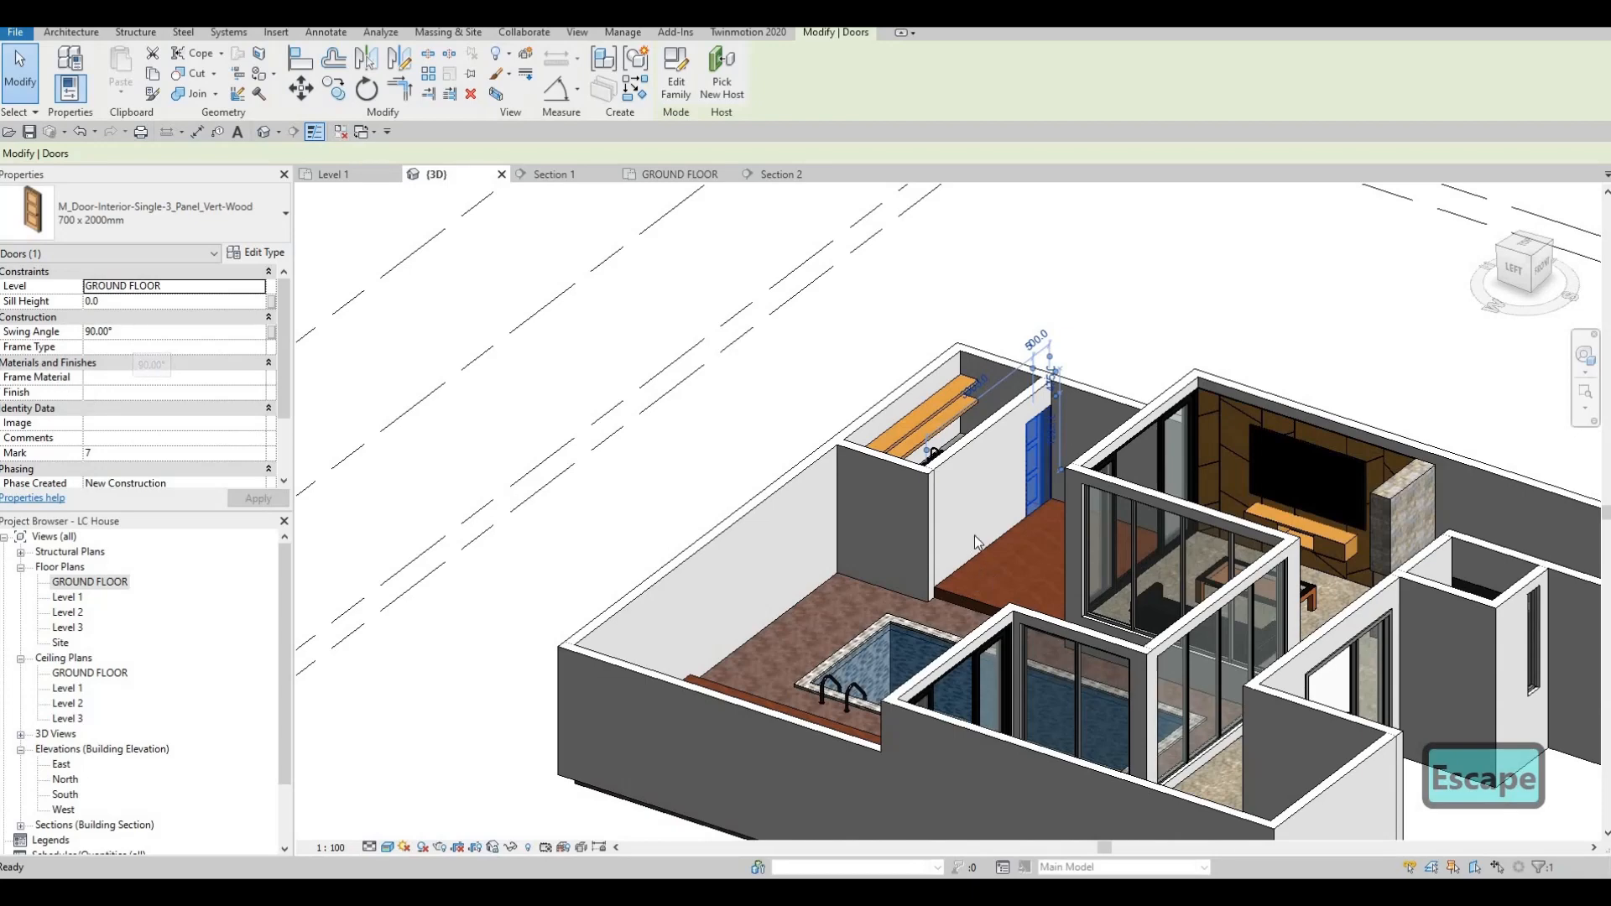
mouse_move(1024, 558)
middle_mouse_down("shift")
mouse_move(1020, 516)
mouse_move(960, 510)
mouse_move(1001, 549)
middle_mouse_up("shift")
scroll(992, 608, "down", 3)
middle_click_drag(970, 638, 1120, 637)
scroll(942, 653, "down", 1)
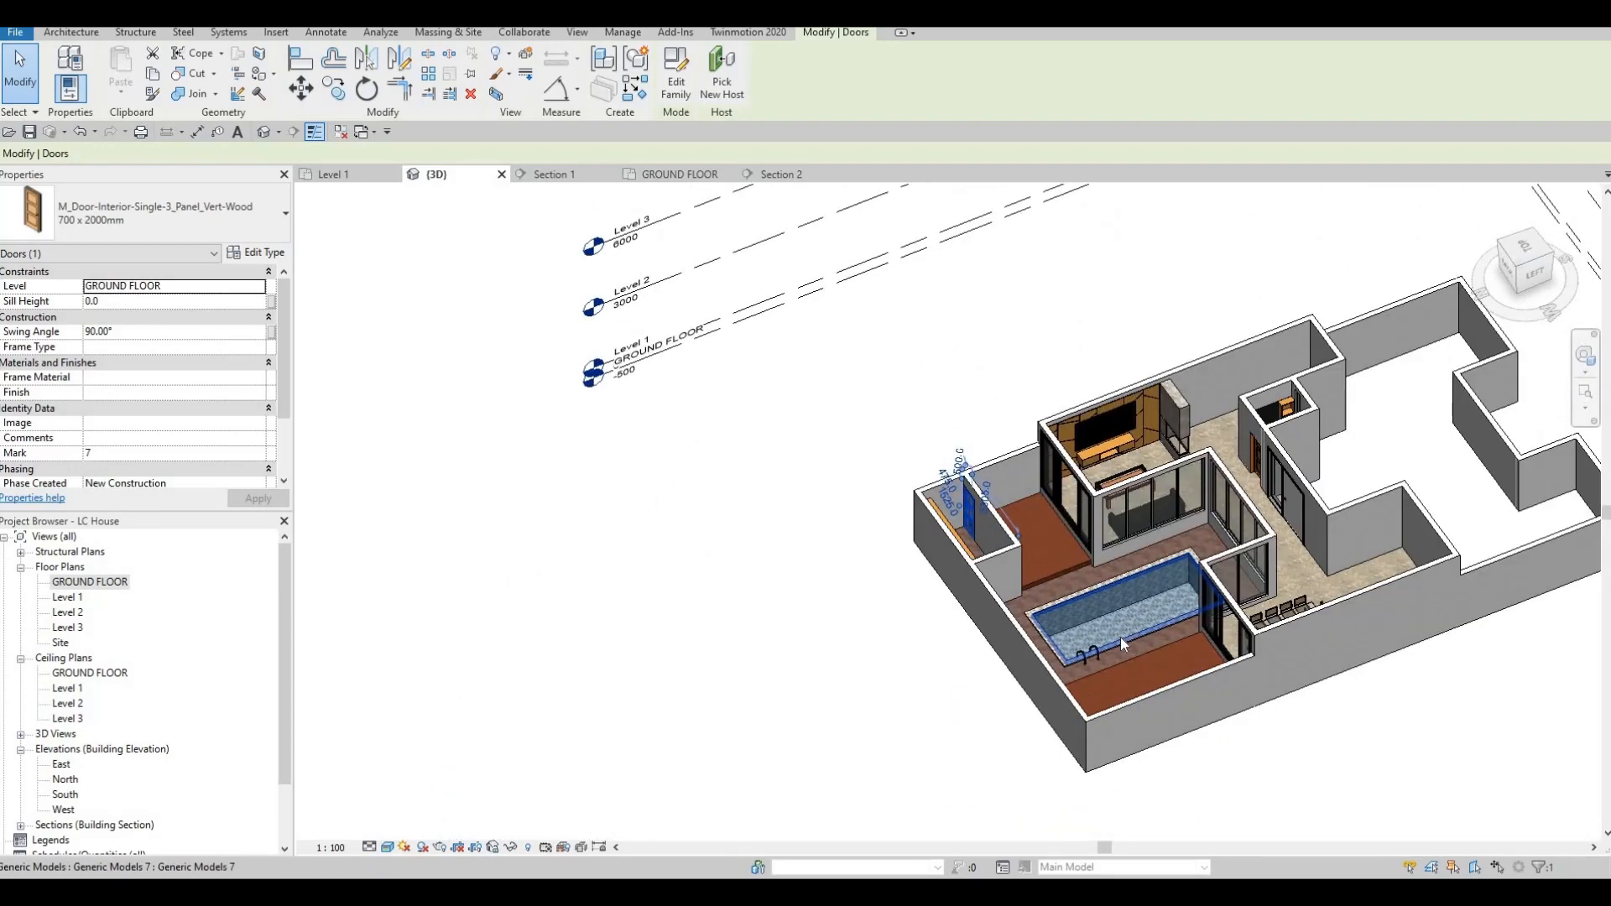
scroll(1120, 637, "up", 3)
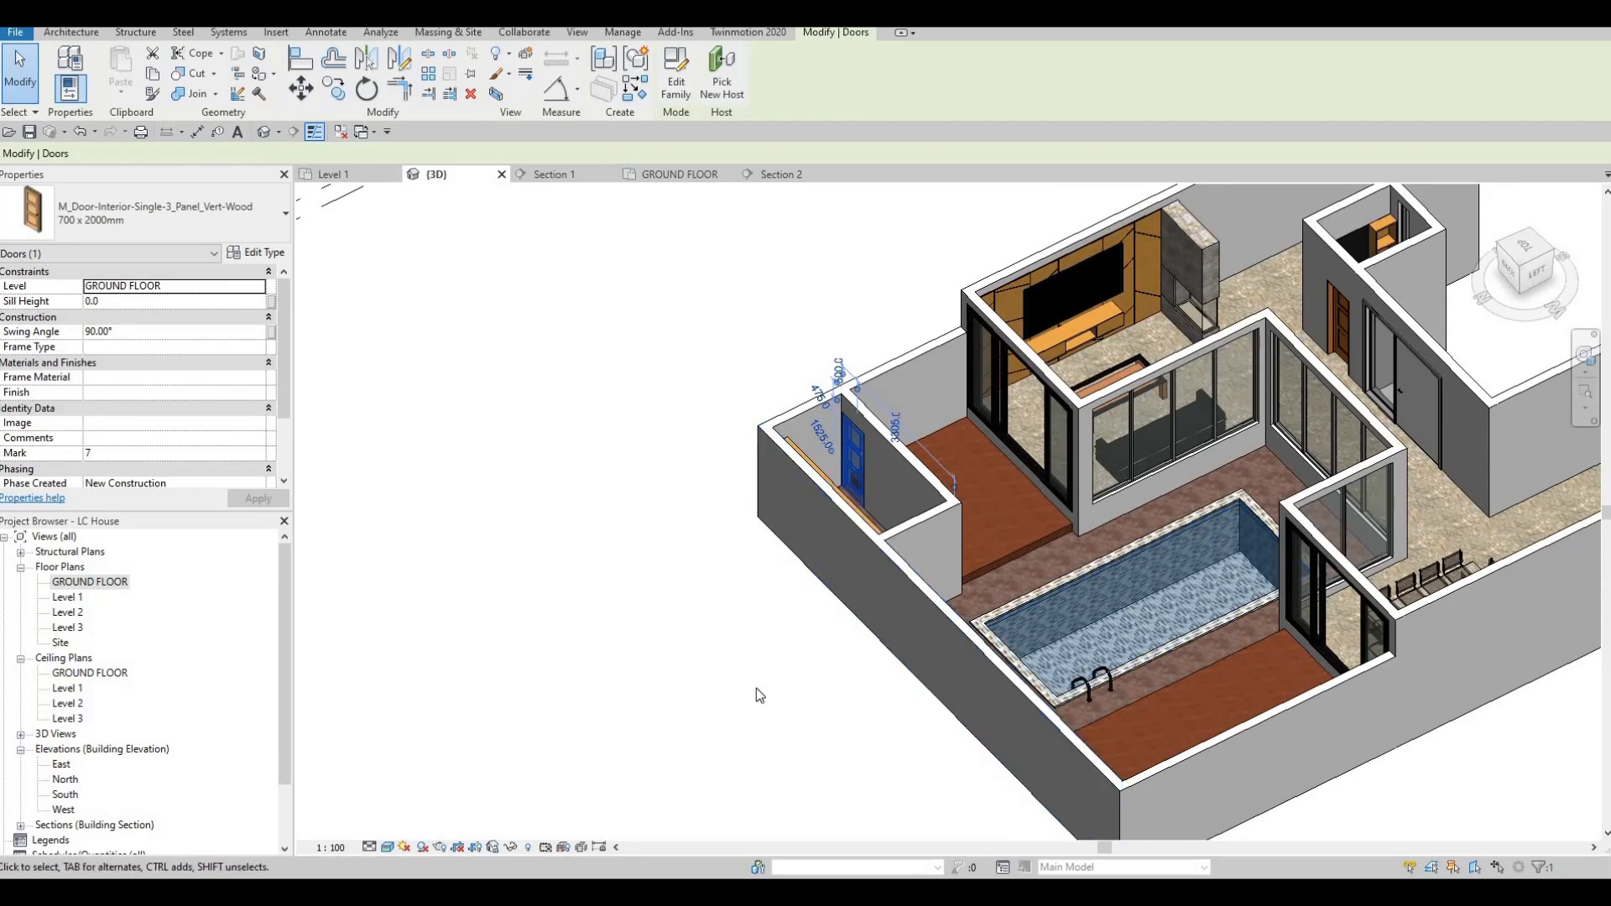